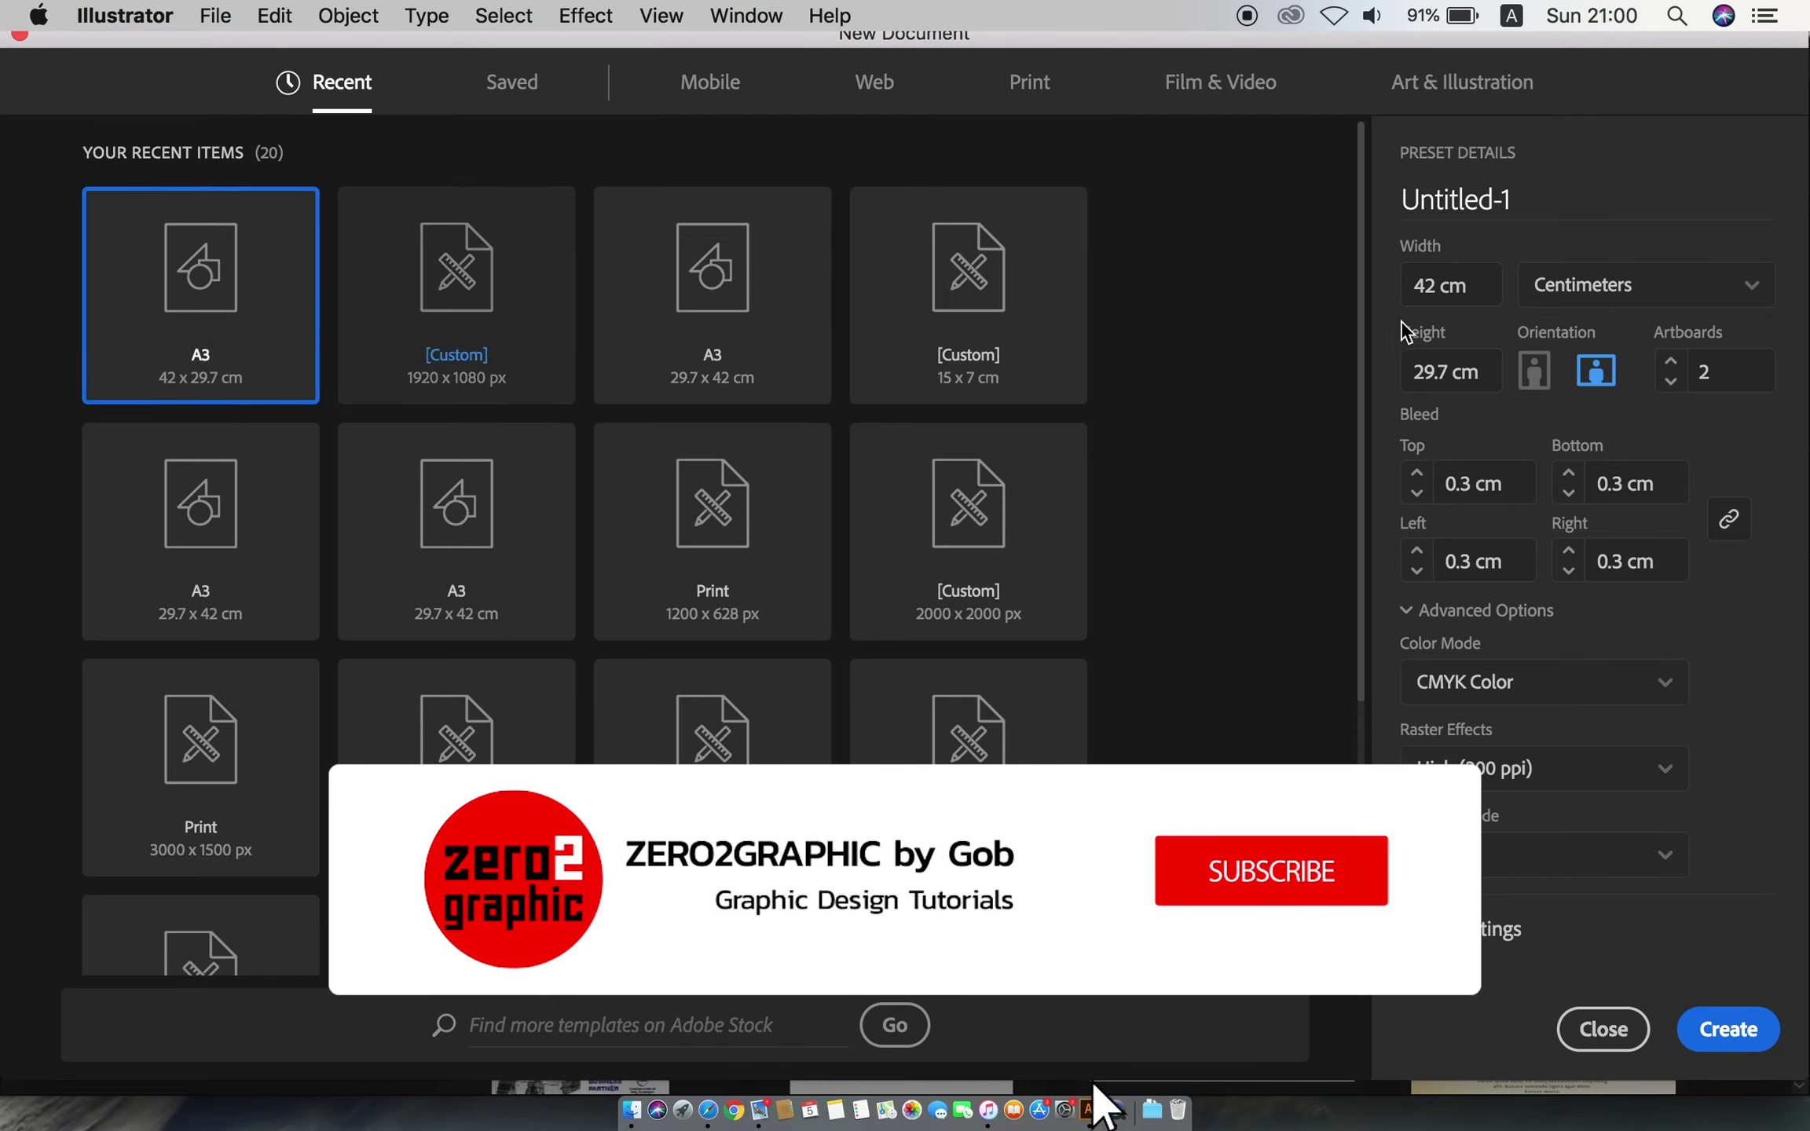
- Set up a CMYK A3 landscape document with 2 artboards arranged in a column and 0.3 cm bleed
{"action": "left_click", "coordinate": [1445, 285]}
{"action": "left_click", "coordinate": [1491, 372]}
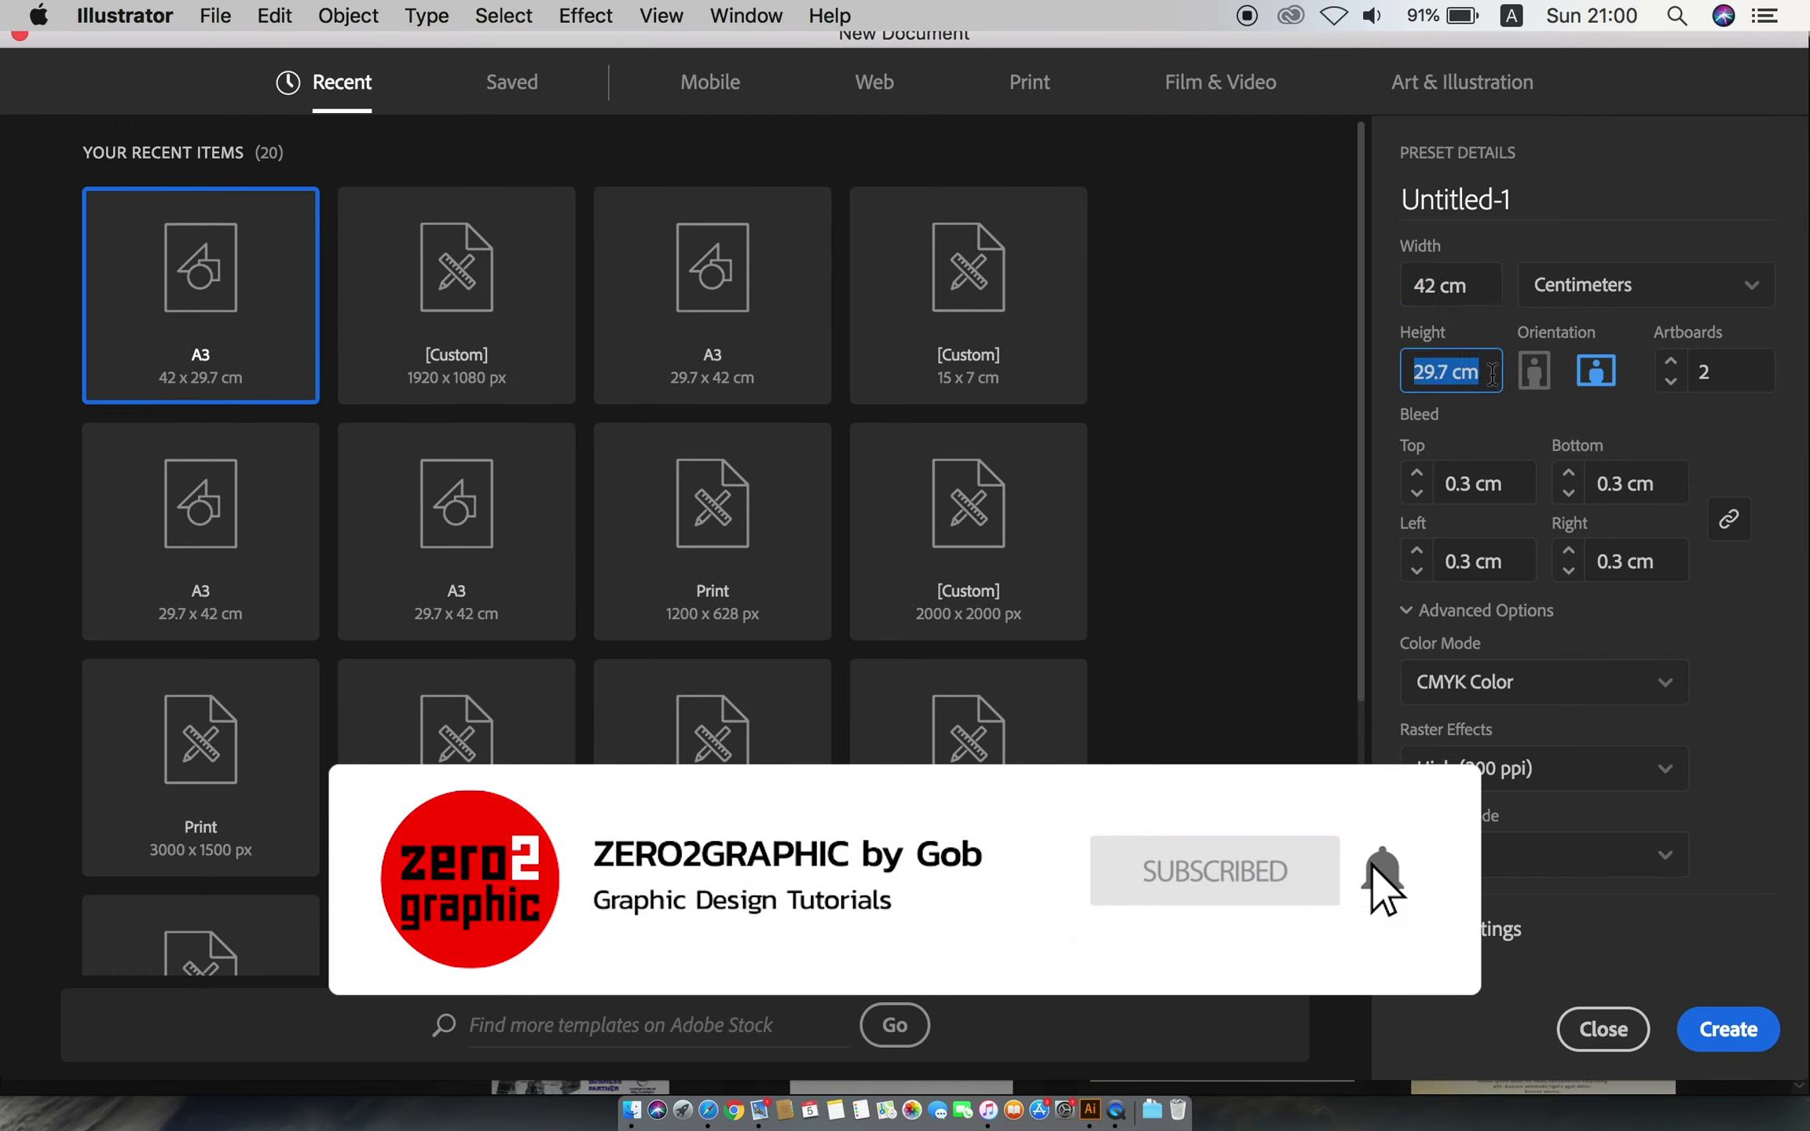
{"action": "left_click", "coordinate": [1718, 372]}
{"action": "key", "text": "Tab"}
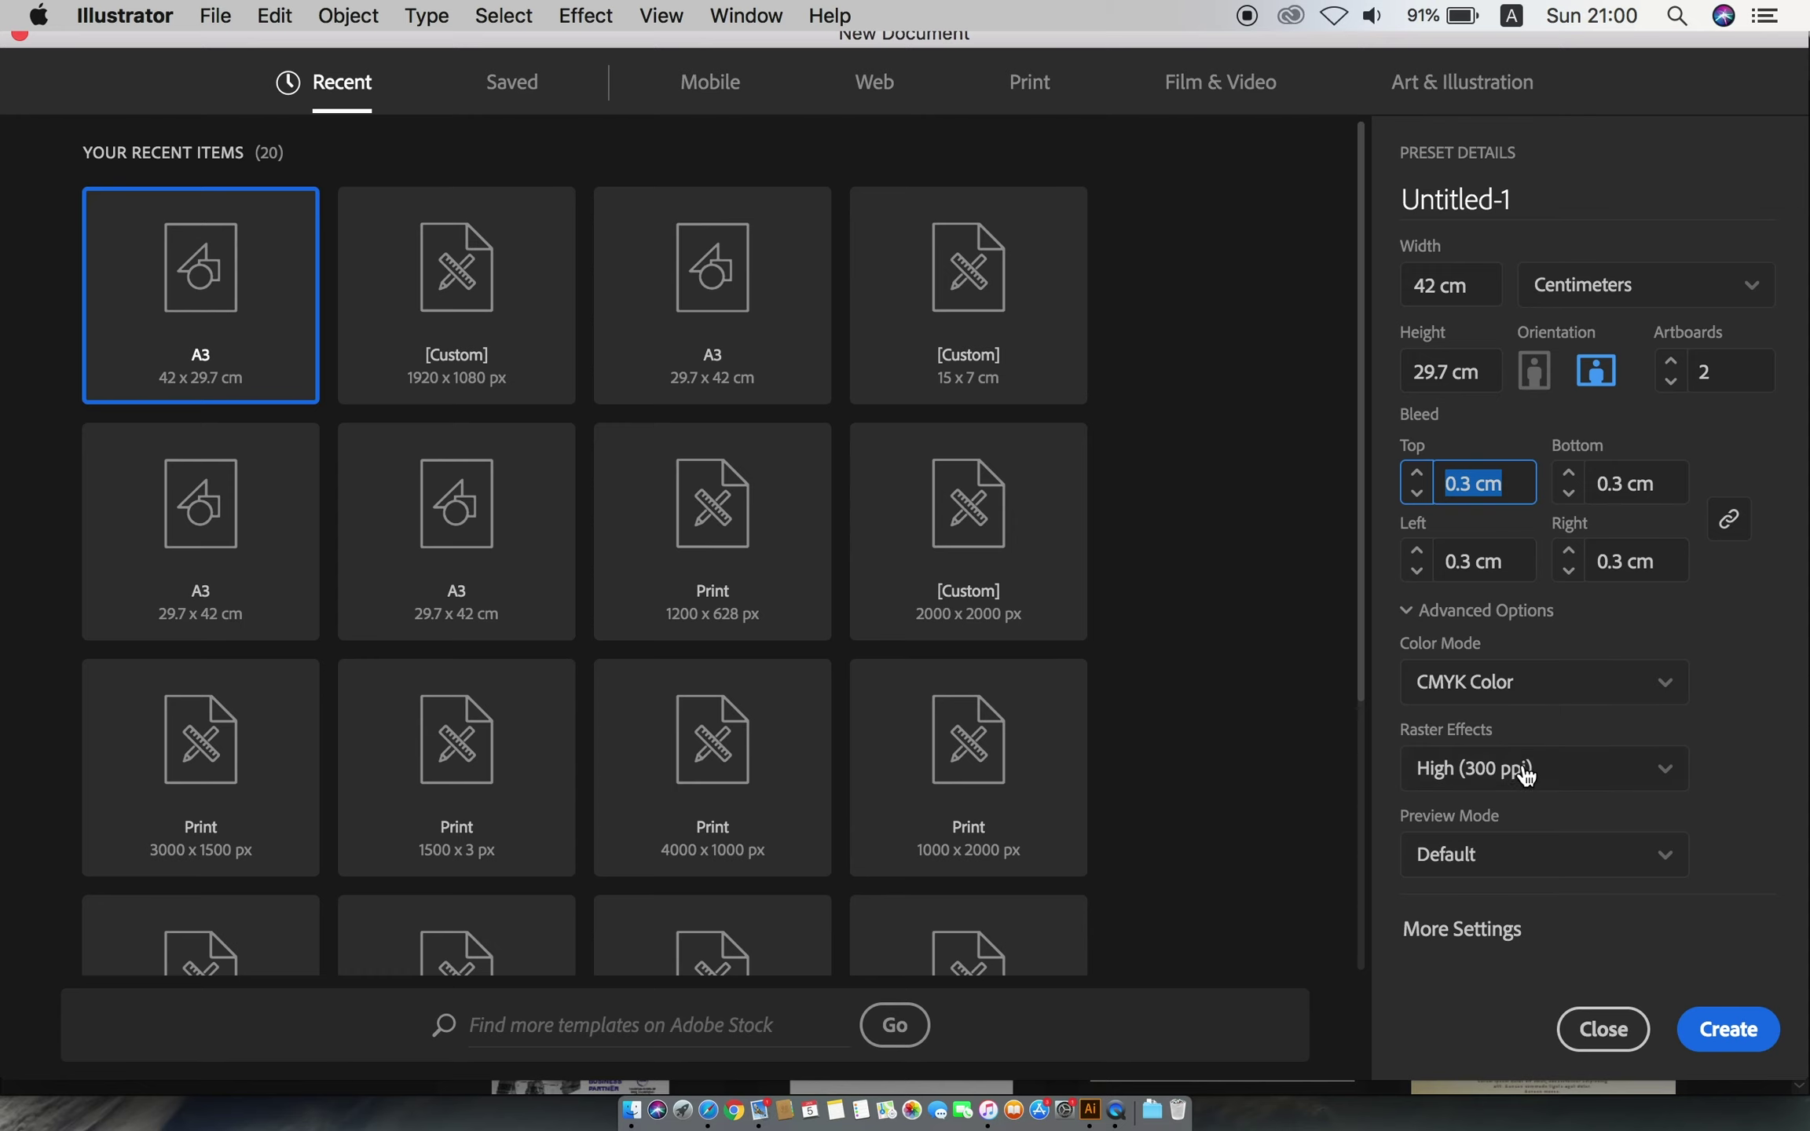
{"action": "left_click", "coordinate": [1484, 931]}
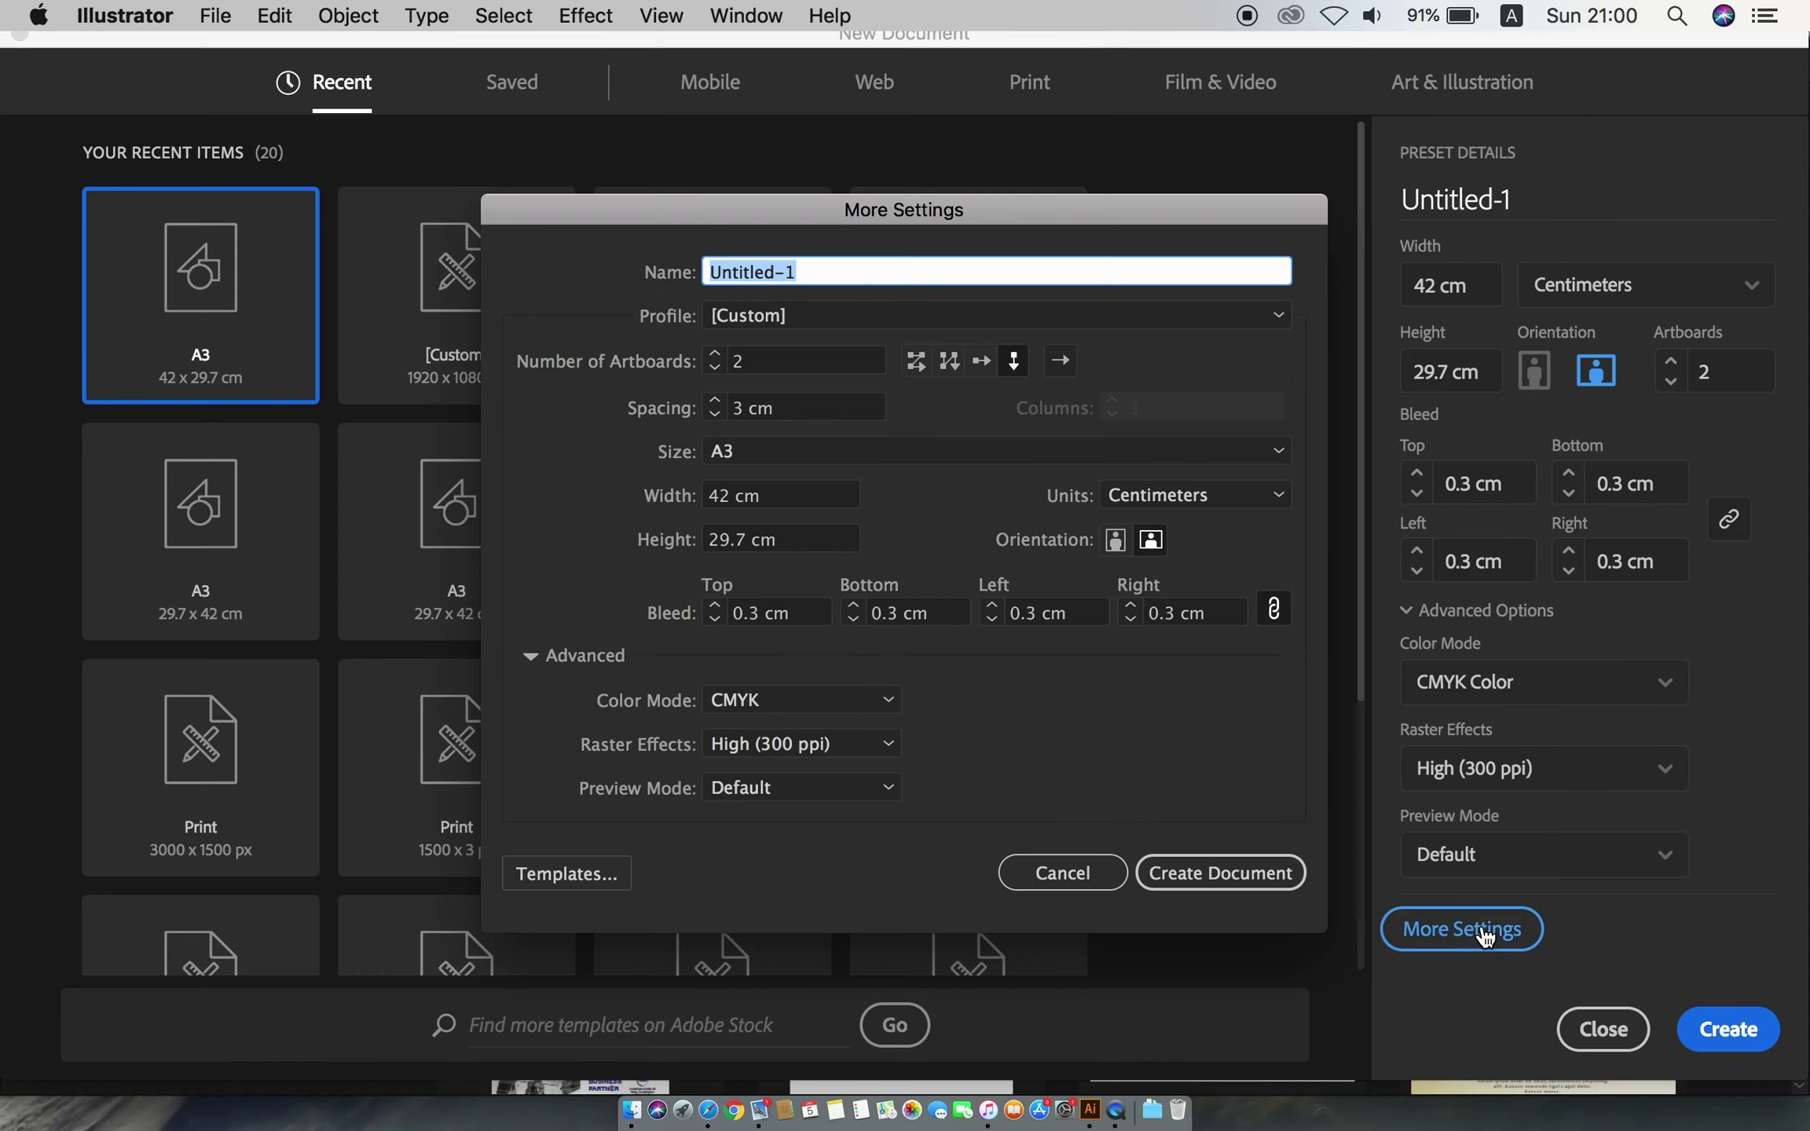
{"action": "left_click", "coordinate": [986, 369]}
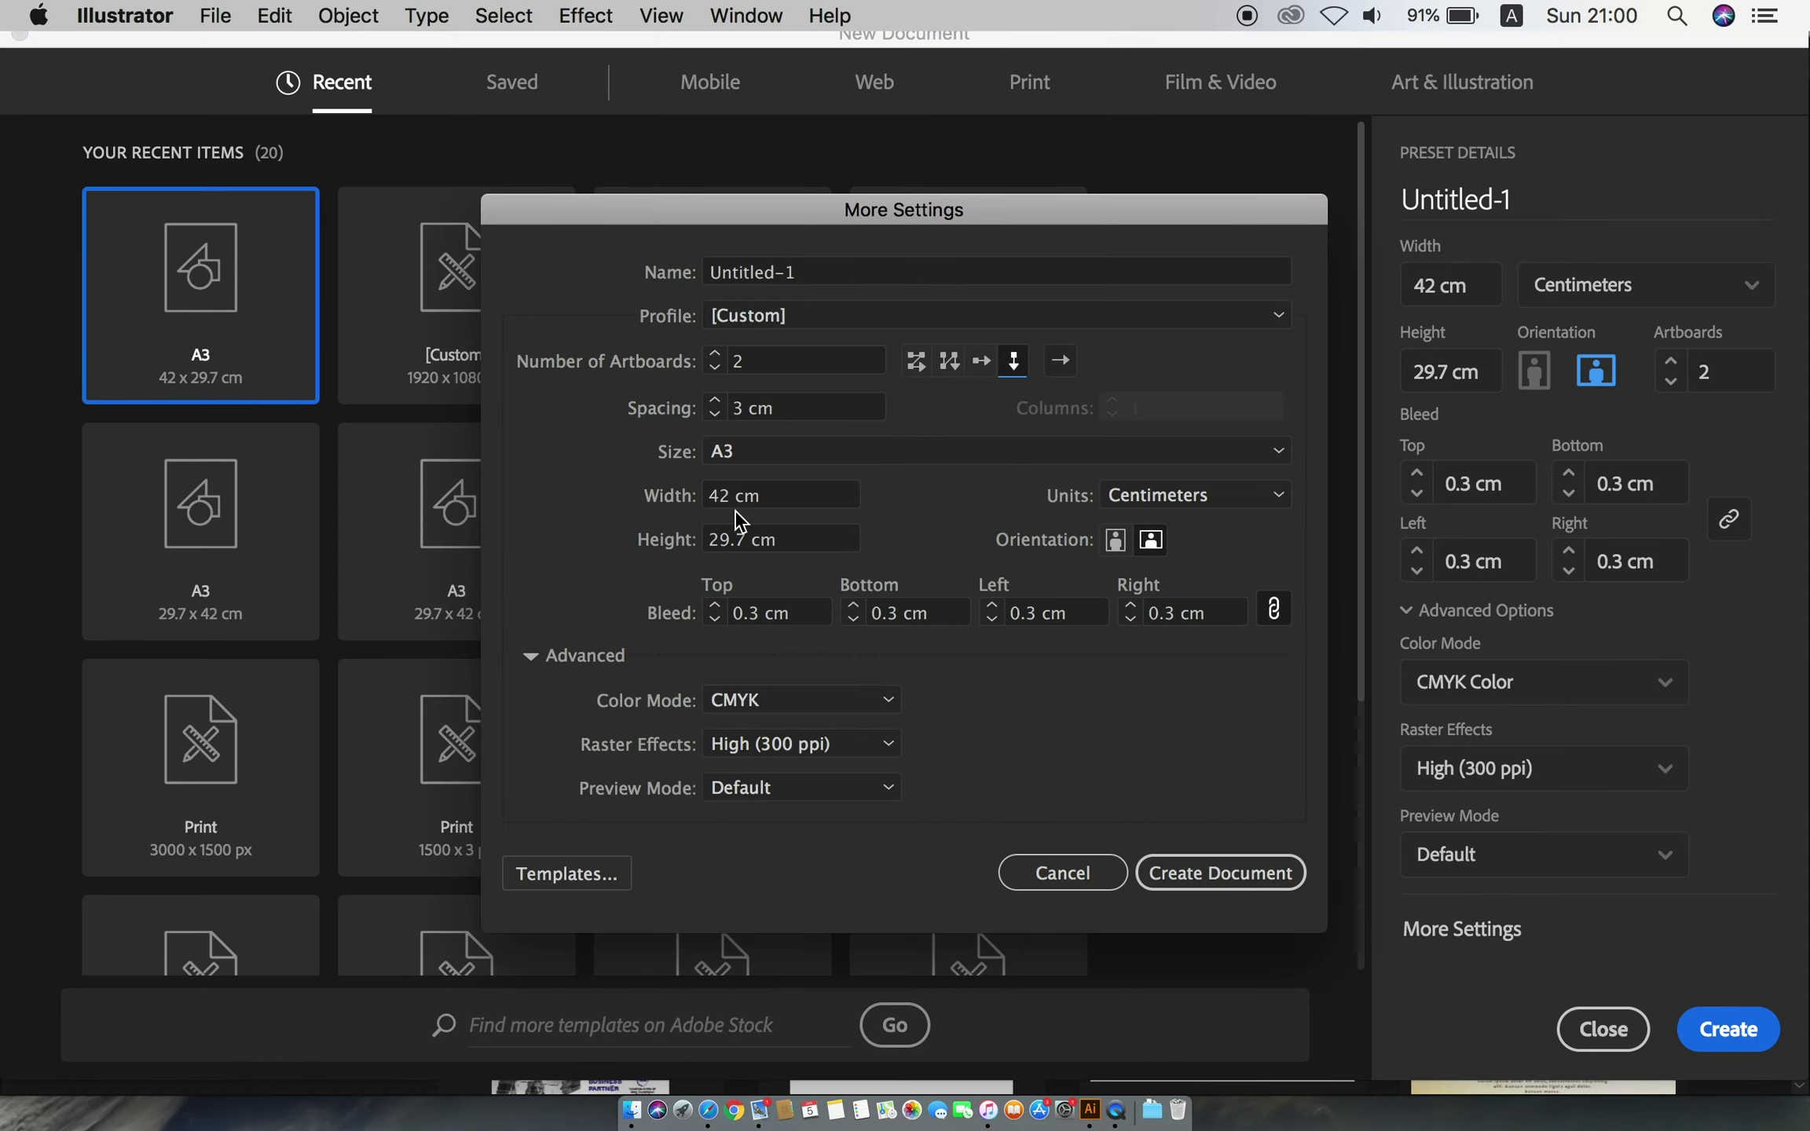
- Create the document and draw a 2 × 2 cm square on the first artboard
{"action": "key", "text": "Return"}
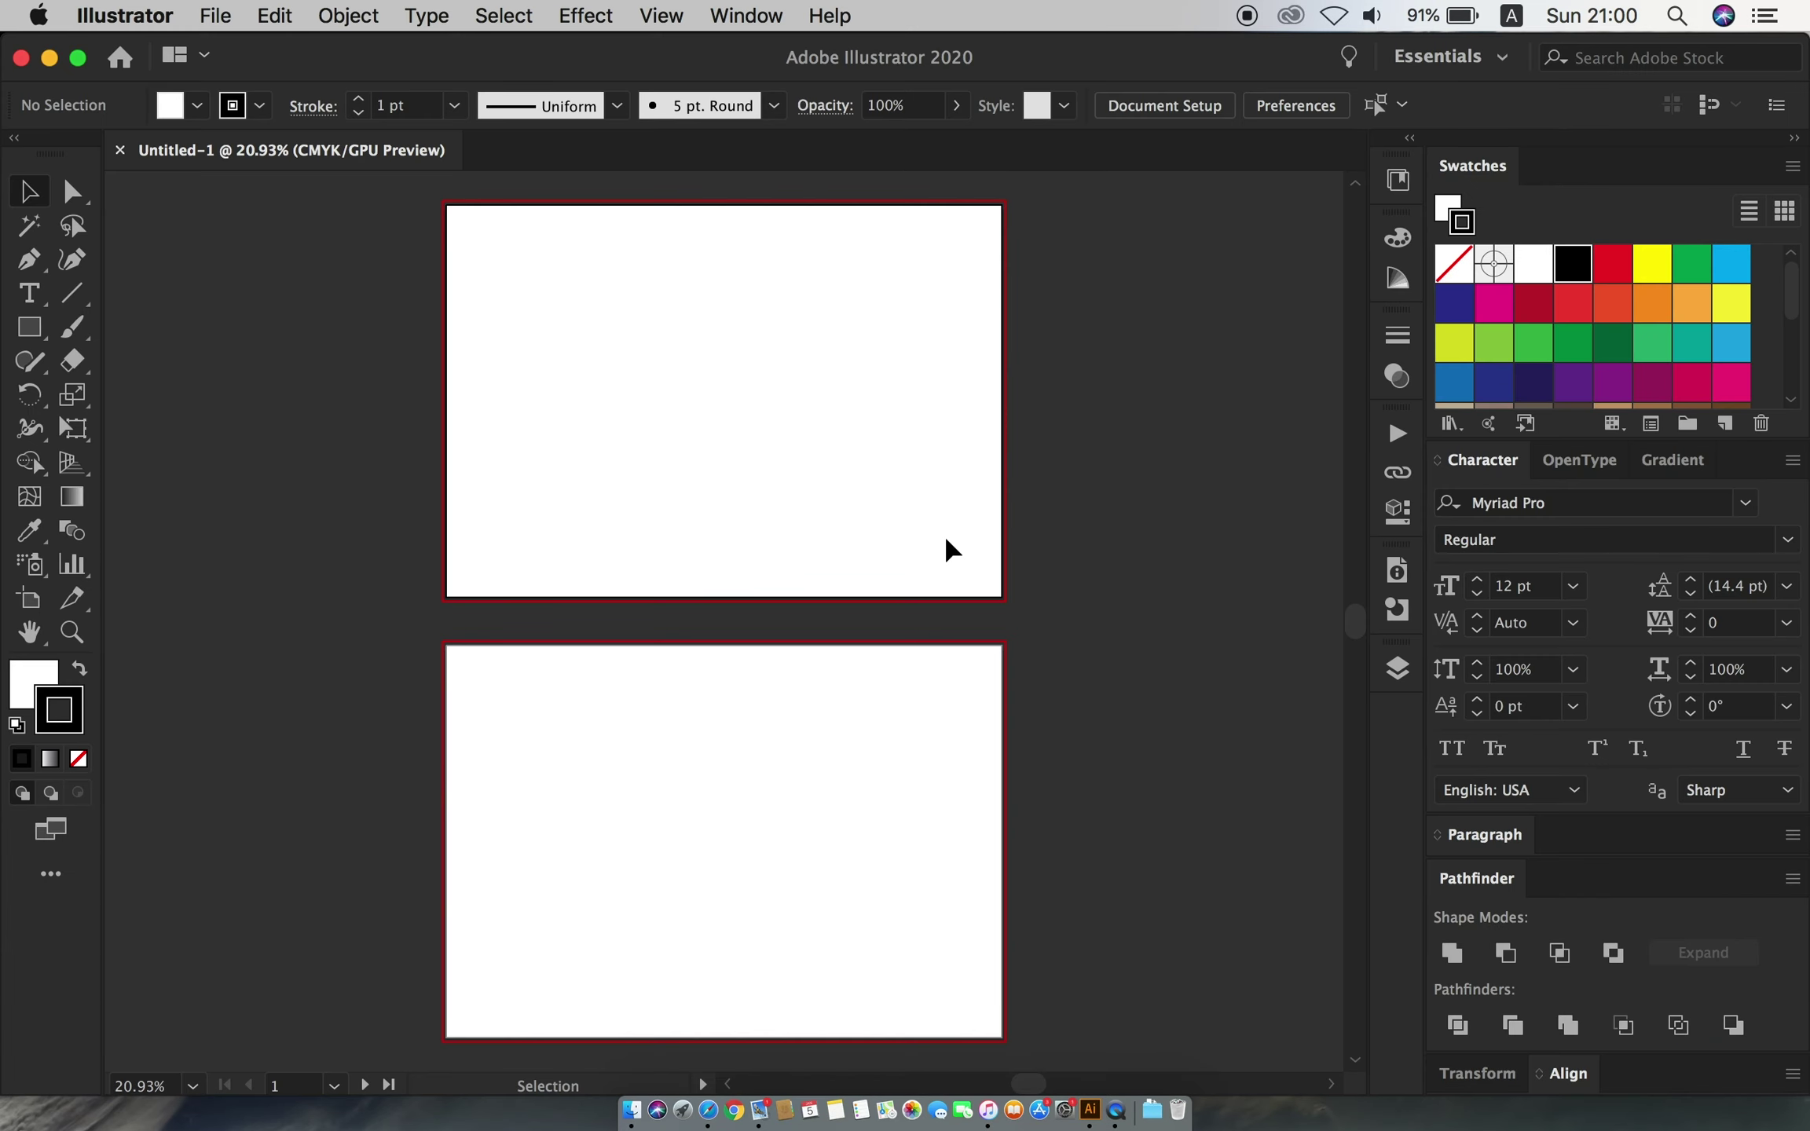
{"action": "left_click", "coordinate": [801, 534]}
{"action": "left_click_drag", "start_coordinate": [803, 534], "coordinate": [791, 549]}
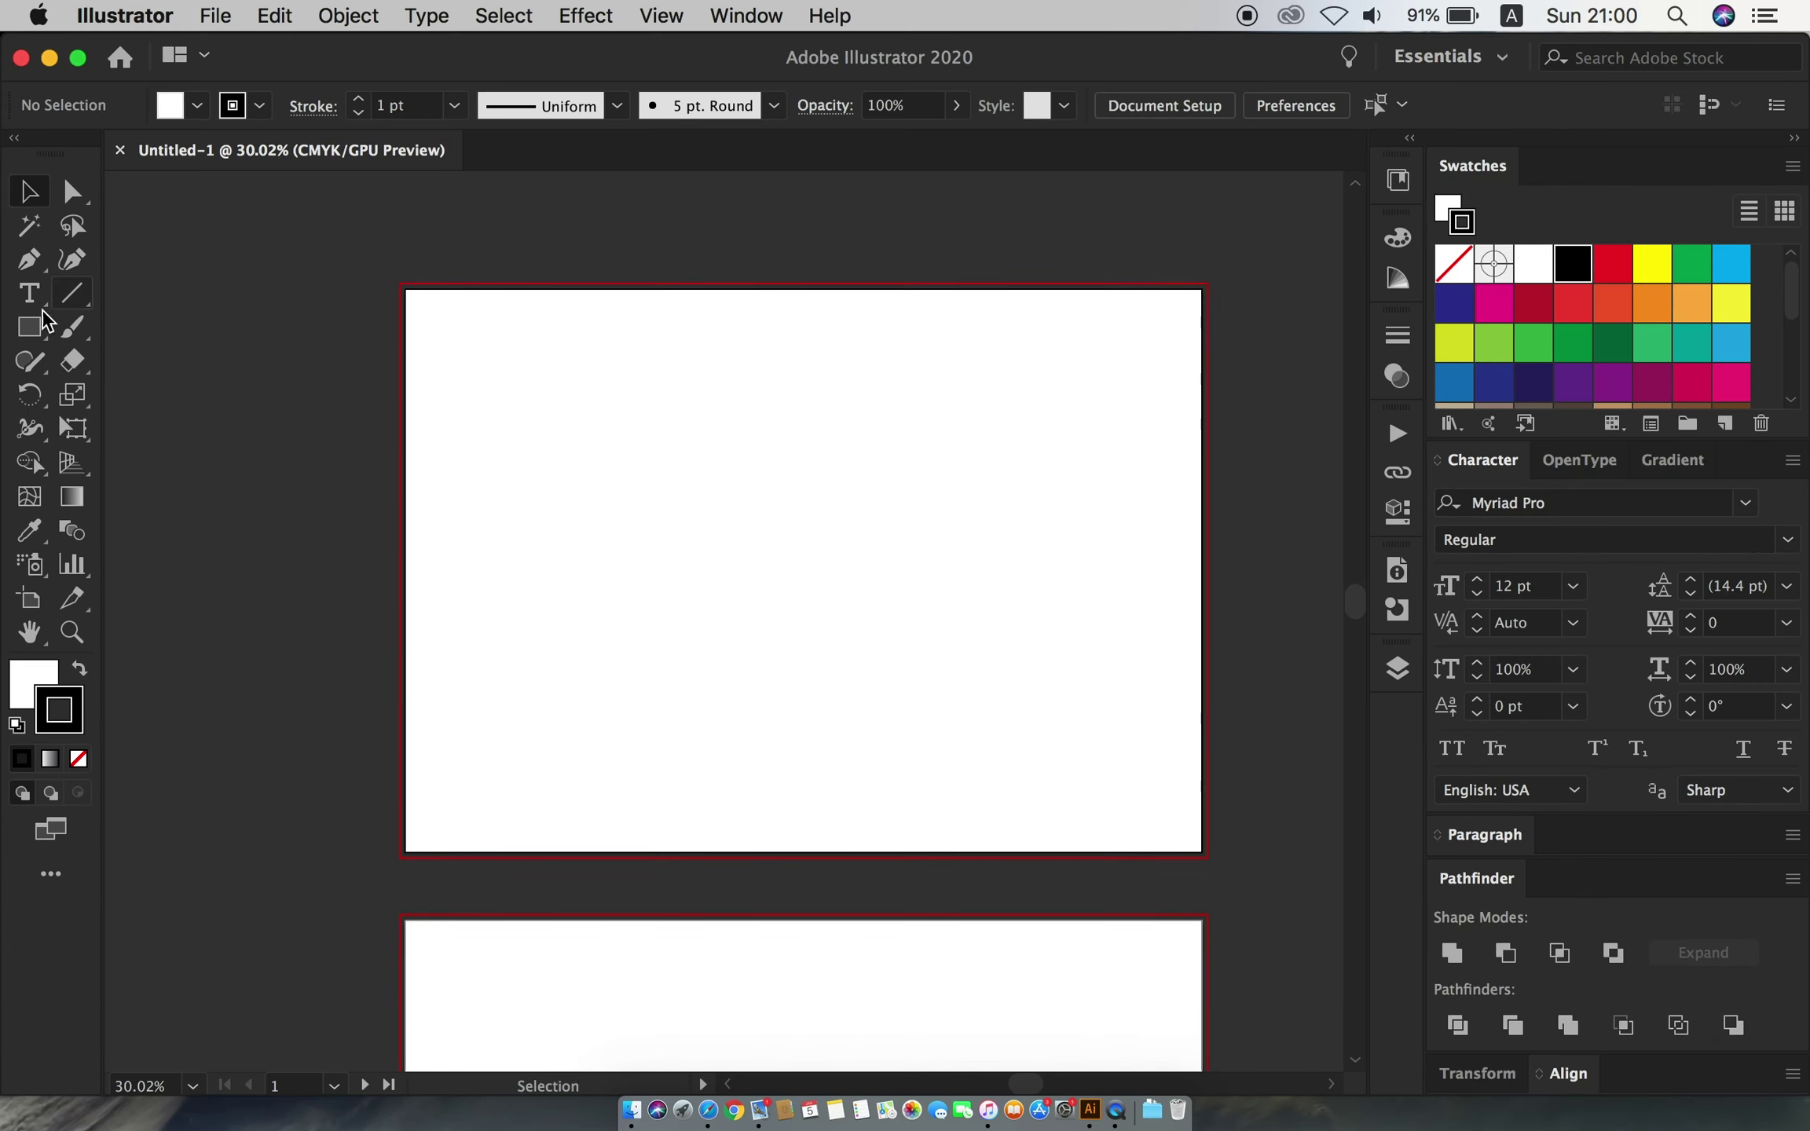
{"action": "key", "text": "m"}
{"action": "left_click", "coordinate": [614, 439]}
{"action": "type", "text": "2"}
{"action": "key", "text": "Tab"}
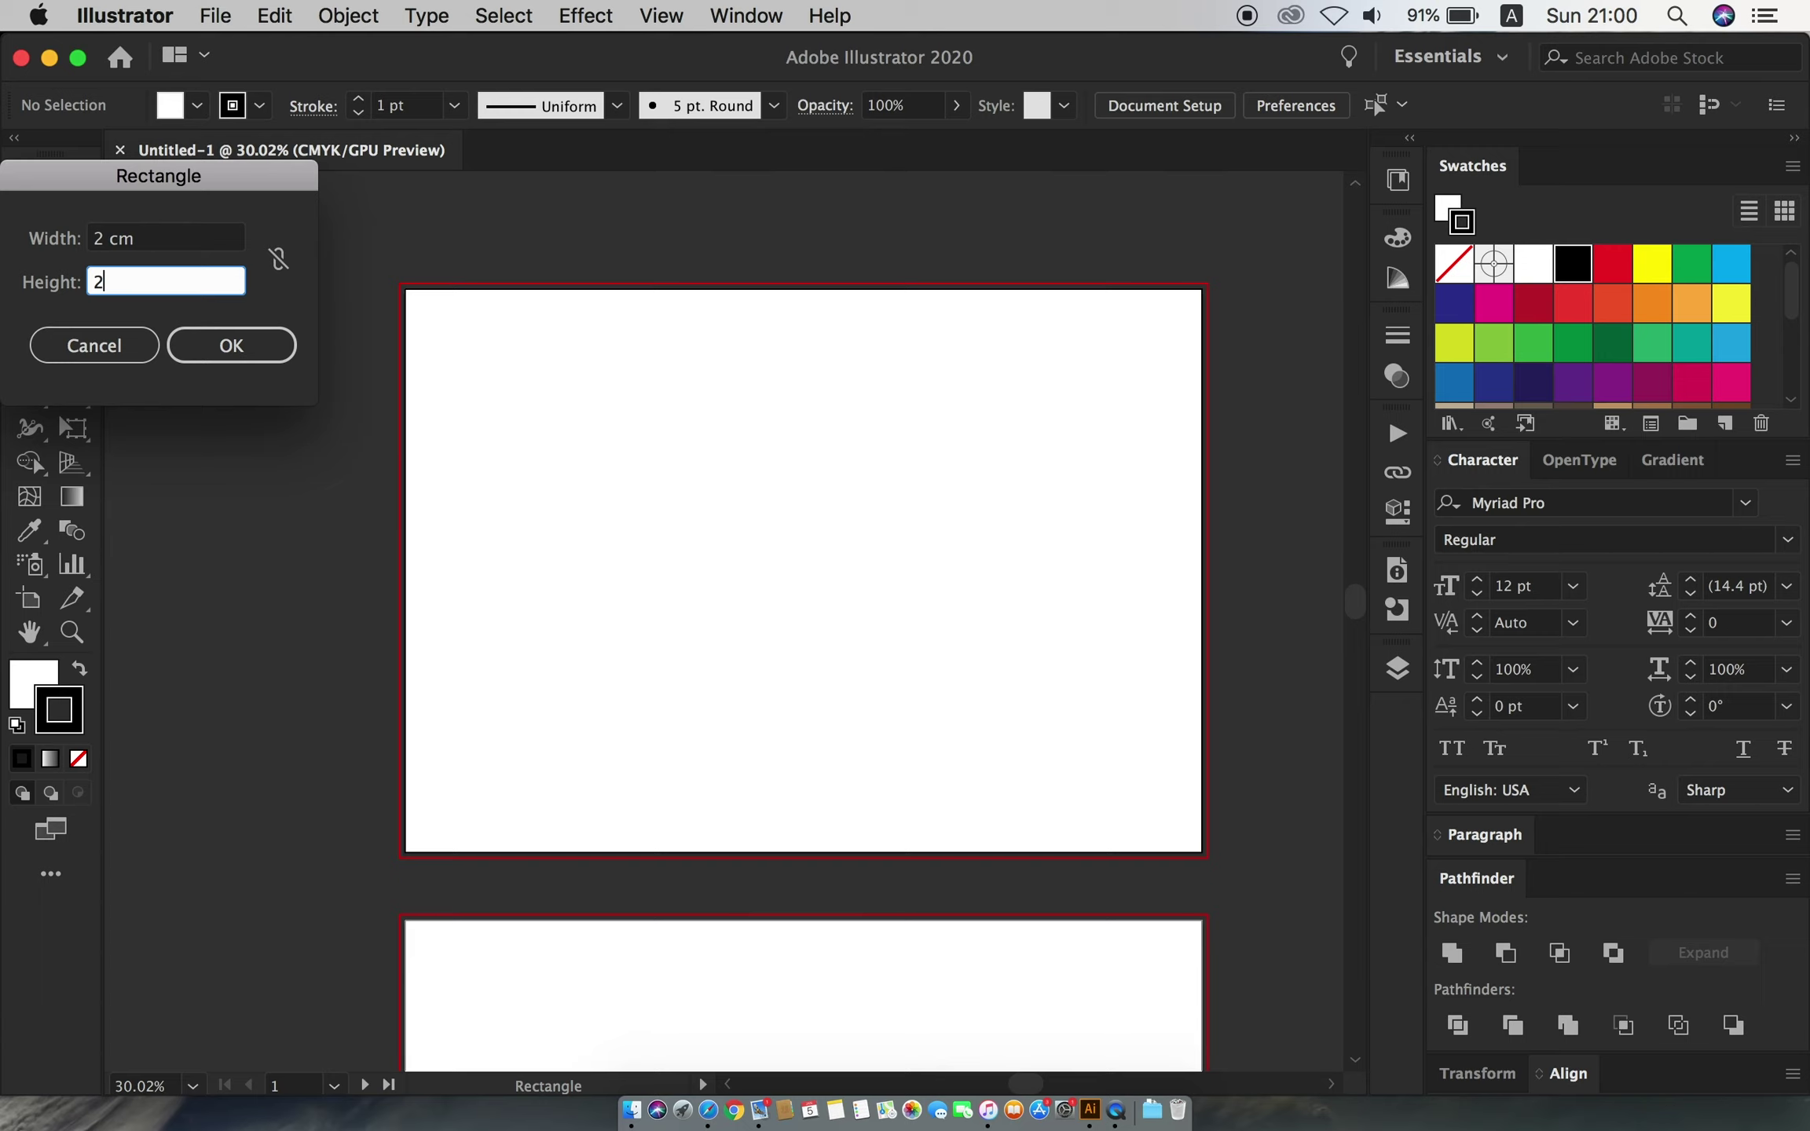
{"action": "type", "text": "2"}
{"action": "key", "text": "Return"}
- Move the square into the top-left corner and copy it to the bottom-right corner
{"action": "left_click", "coordinate": [29, 192]}
{"action": "left_click", "coordinate": [537, 407]}
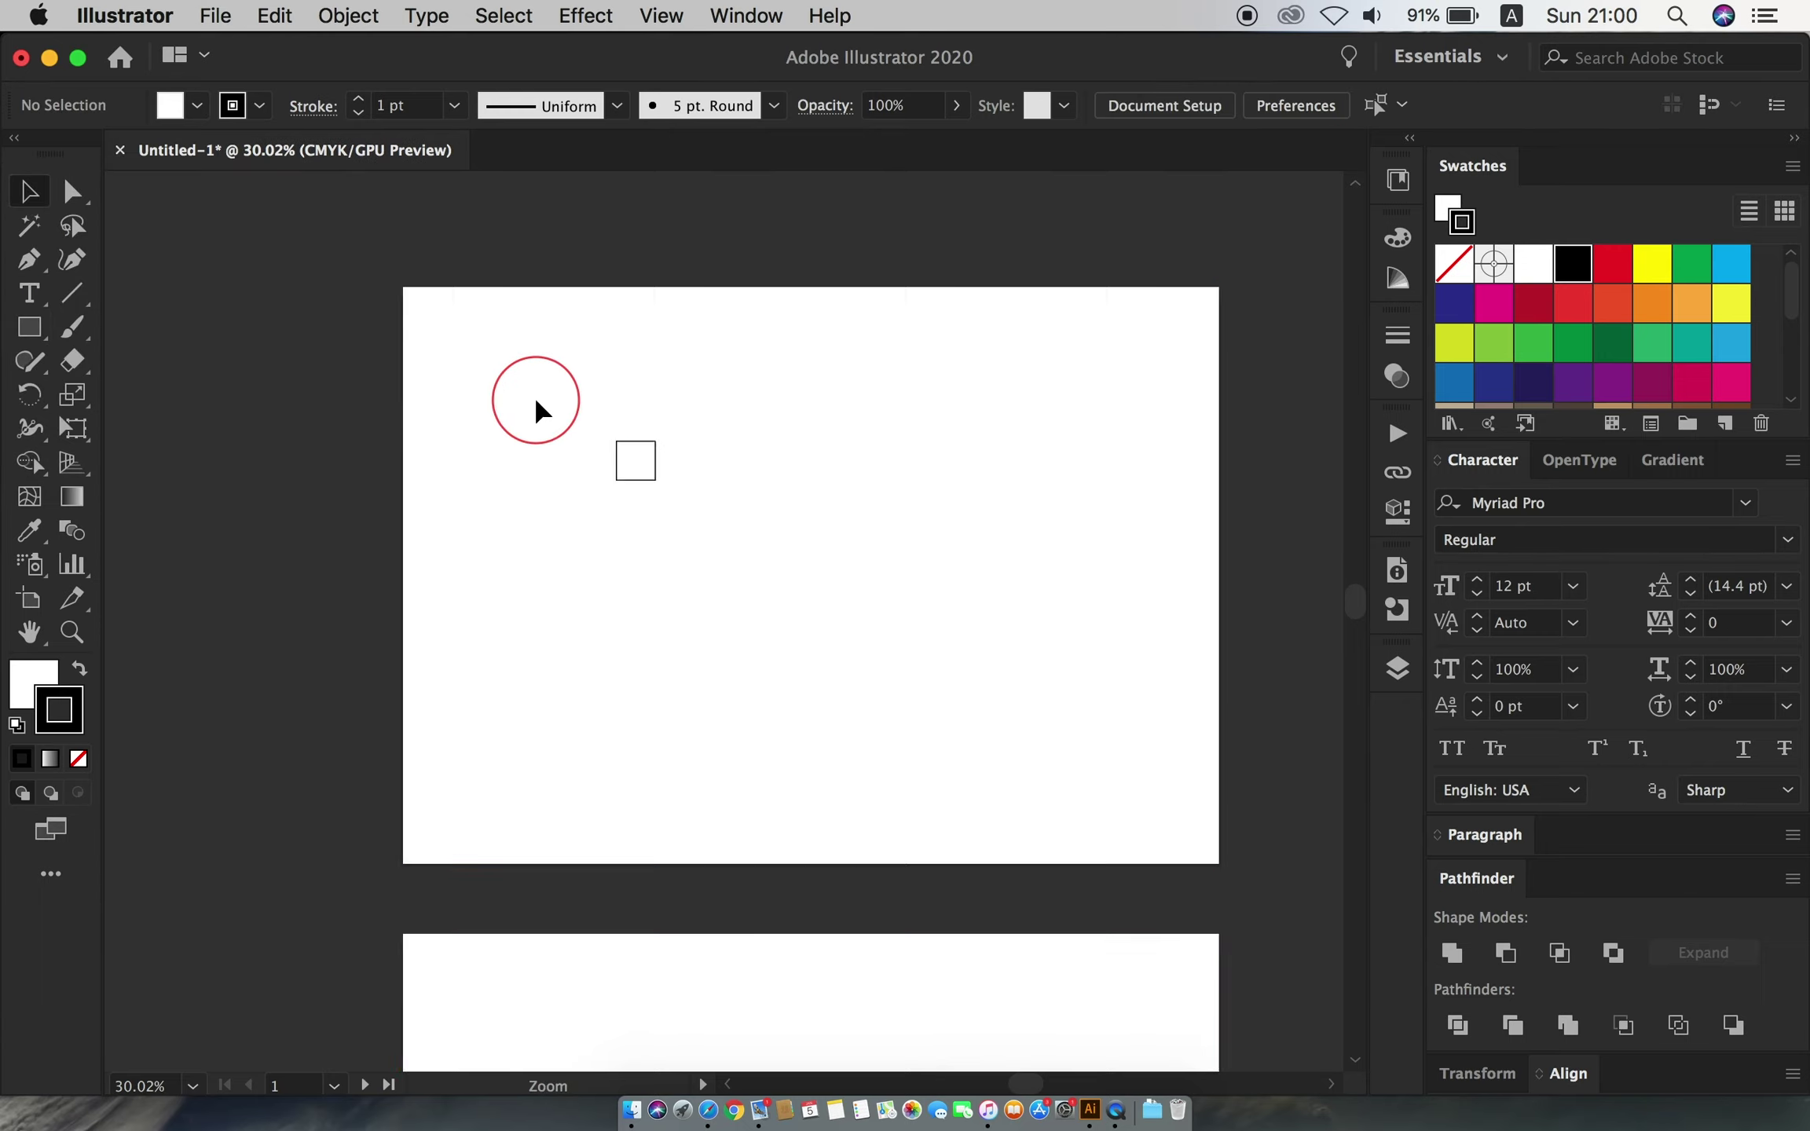
{"action": "left_click_drag", "start_coordinate": [632, 458], "coordinate": [391, 274]}
{"action": "left_click_drag", "start_coordinate": [688, 454], "coordinate": [598, 440]}
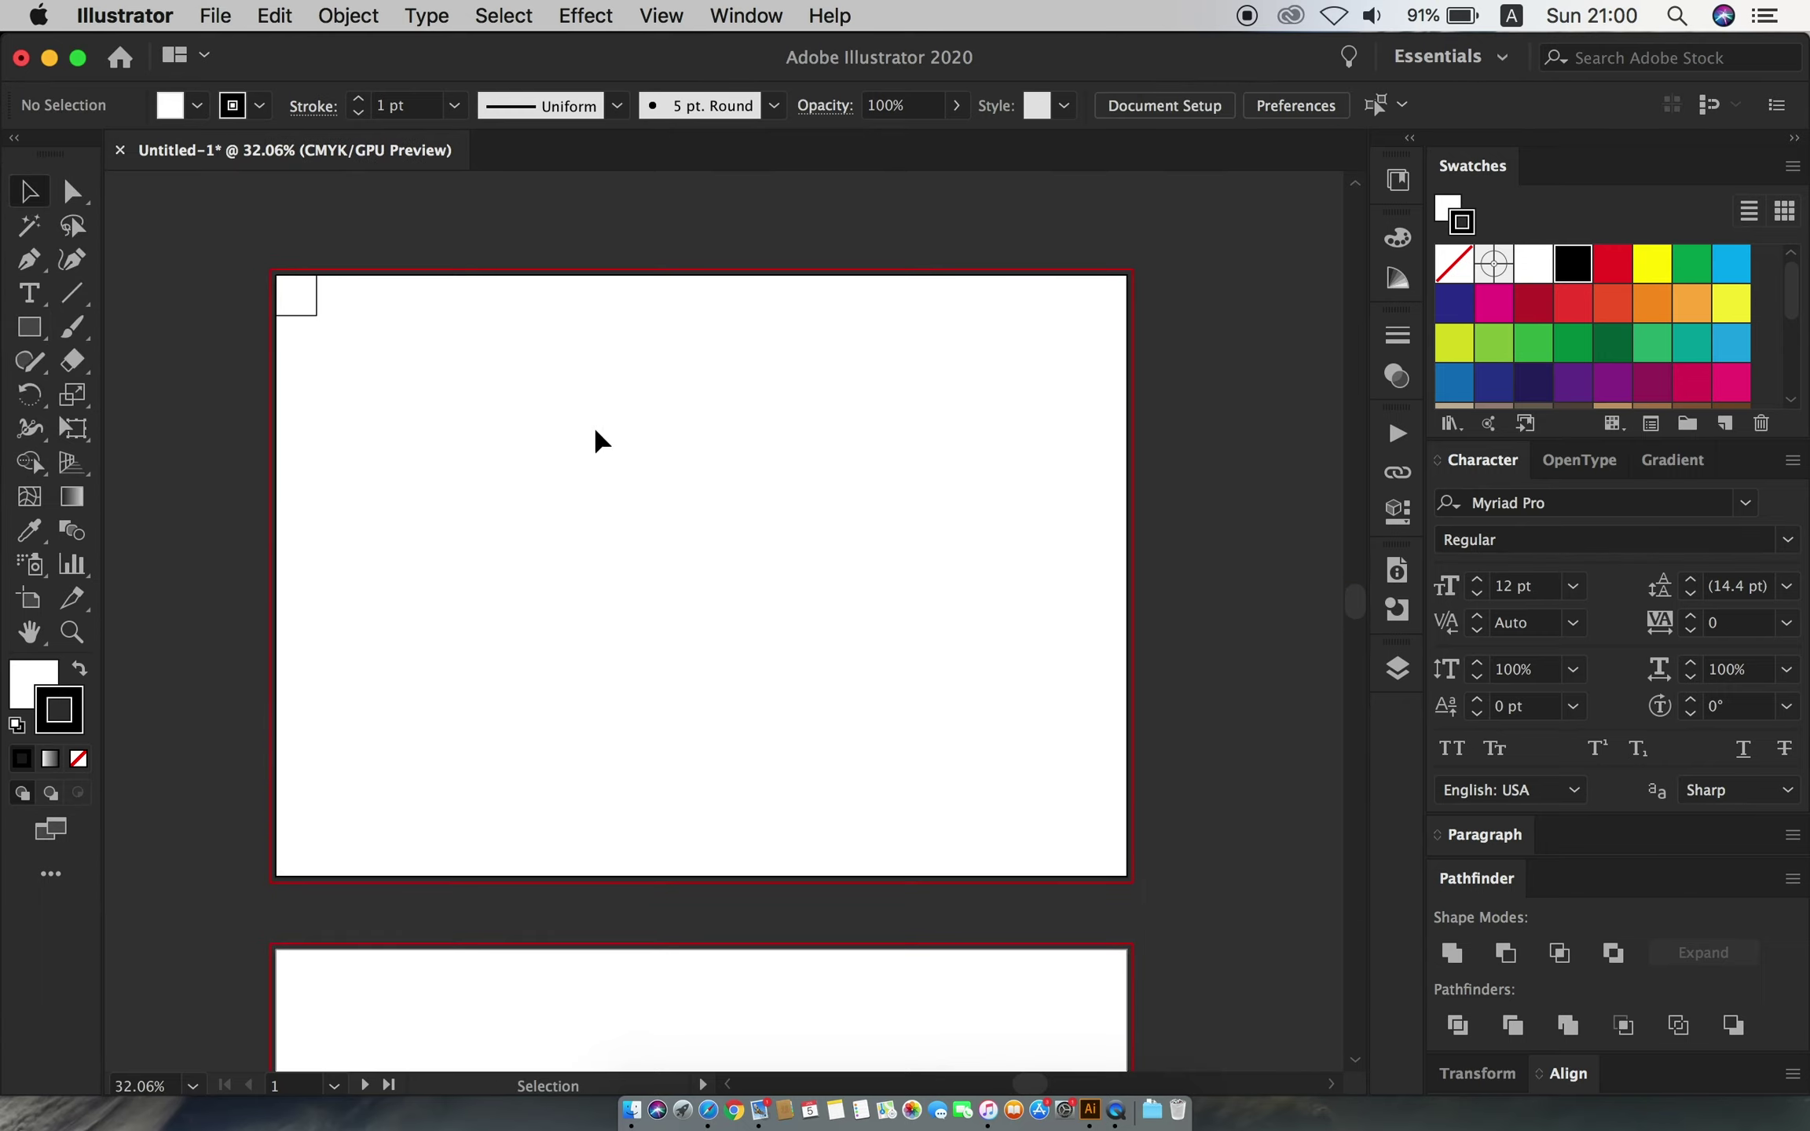
{"action": "mouse_move", "coordinate": [304, 309]}
{"action": "left_mouse_down"}
{"action": "mouse_move", "coordinate": [1114, 869]}
{"action": "mouse_move", "coordinate": [317, 314]}
{"action": "left_mouse_up"}
{"action": "left_click", "coordinate": [1014, 707]}
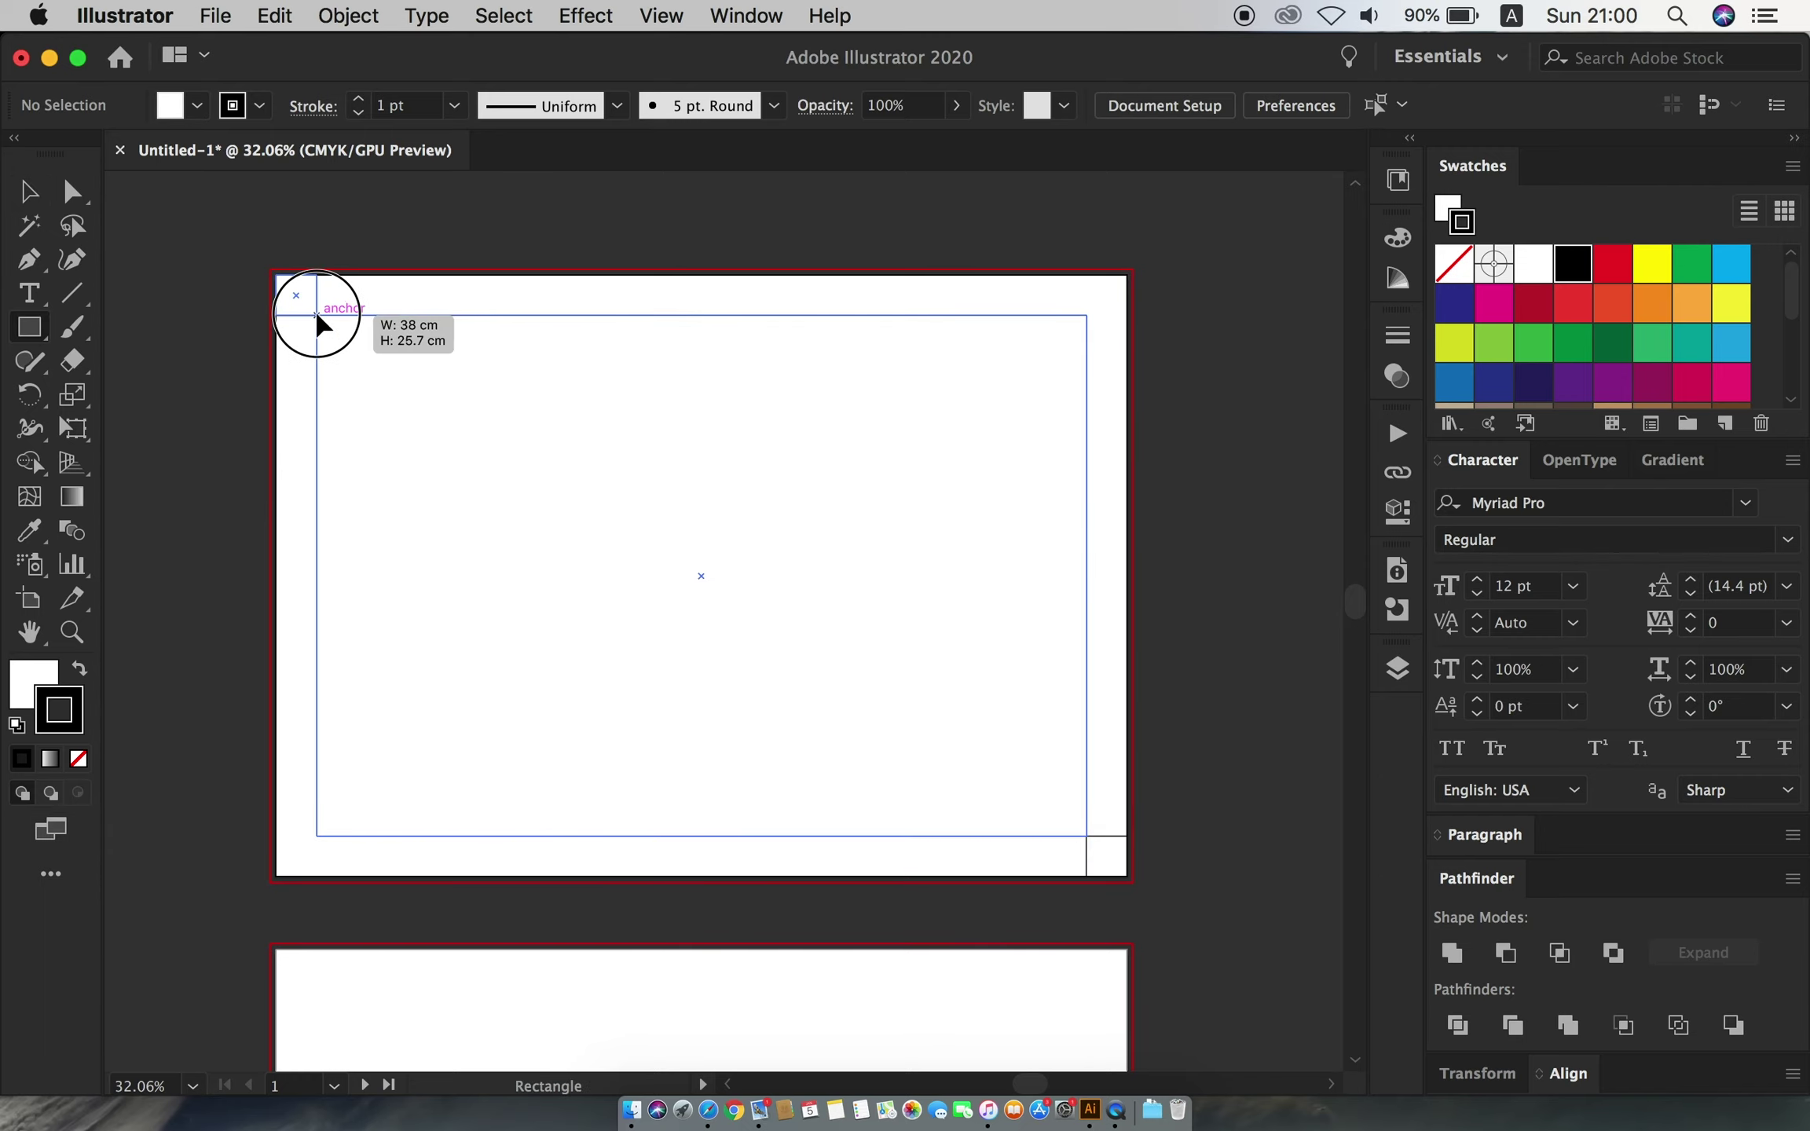
- Show rulers and add a vertical guide at the margin rectangle's centre
{"action": "left_click", "coordinate": [660, 16]}
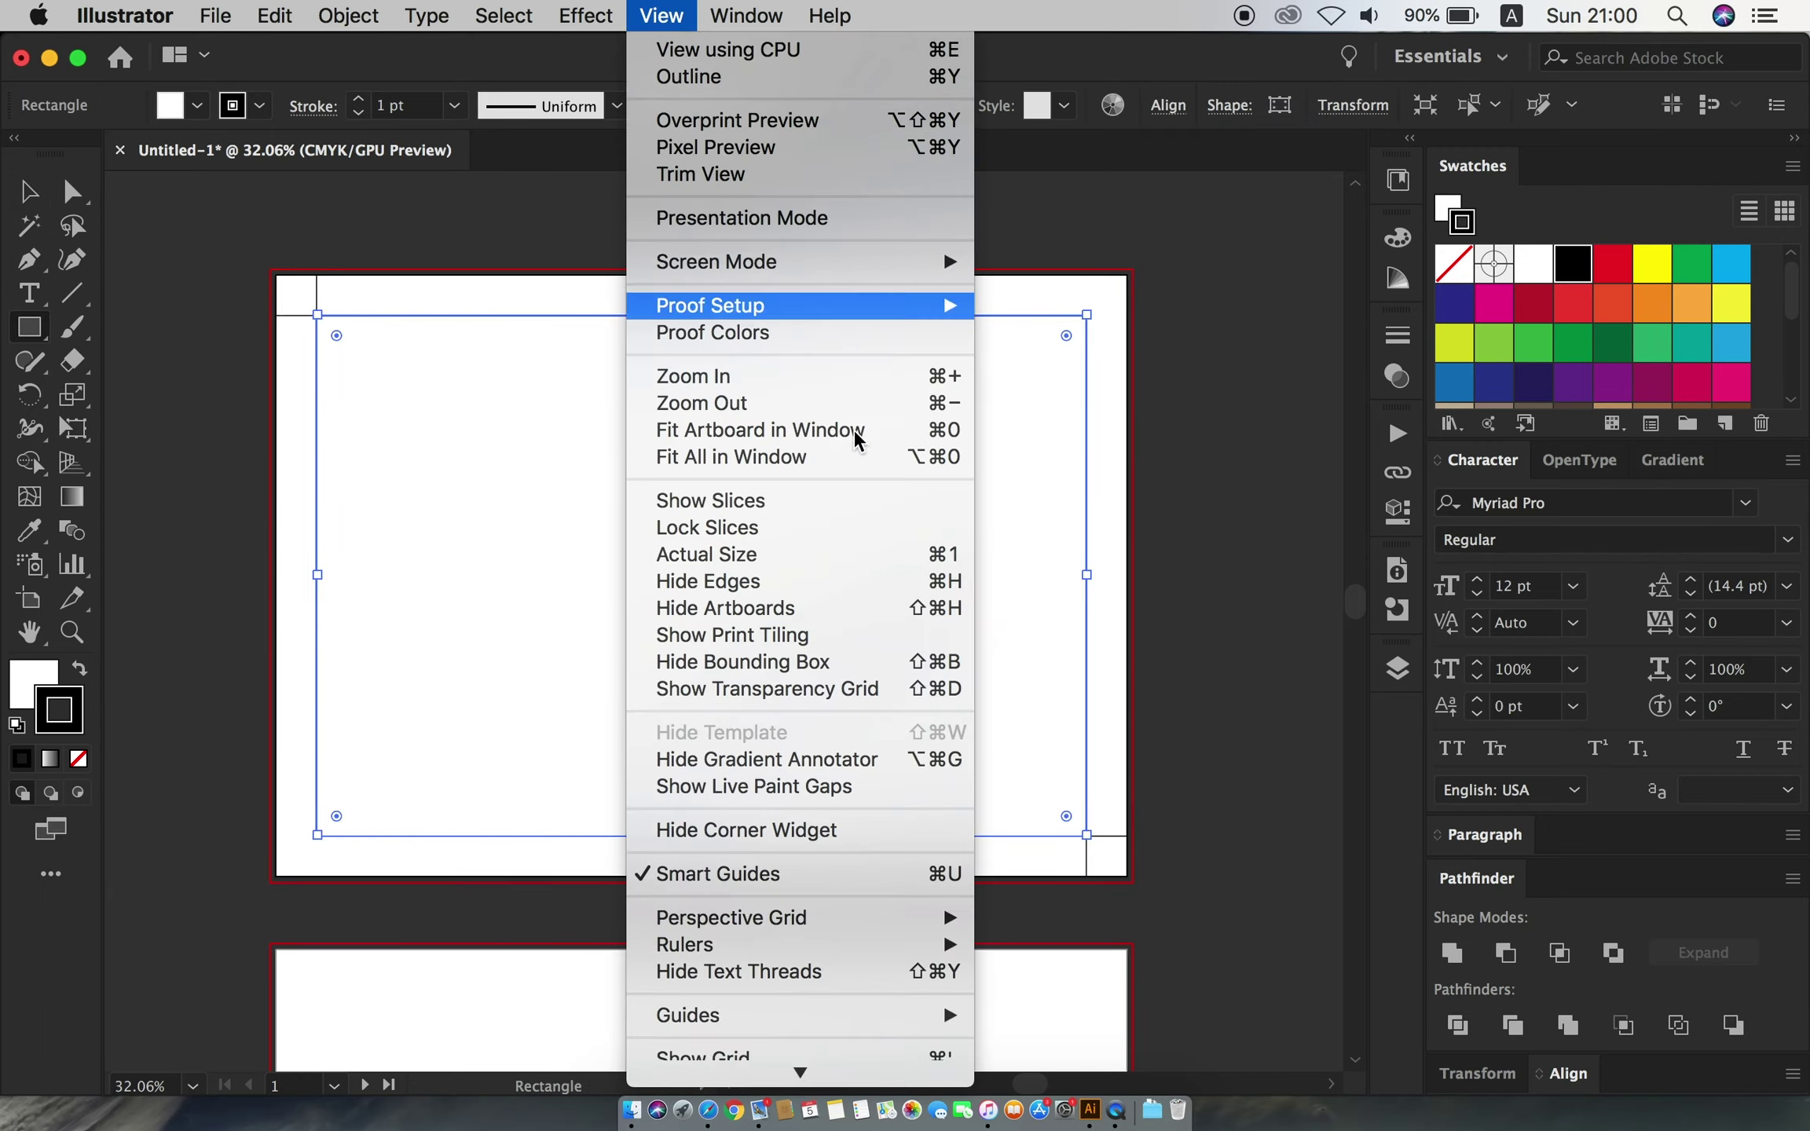
{"action": "left_click", "coordinate": [993, 945]}
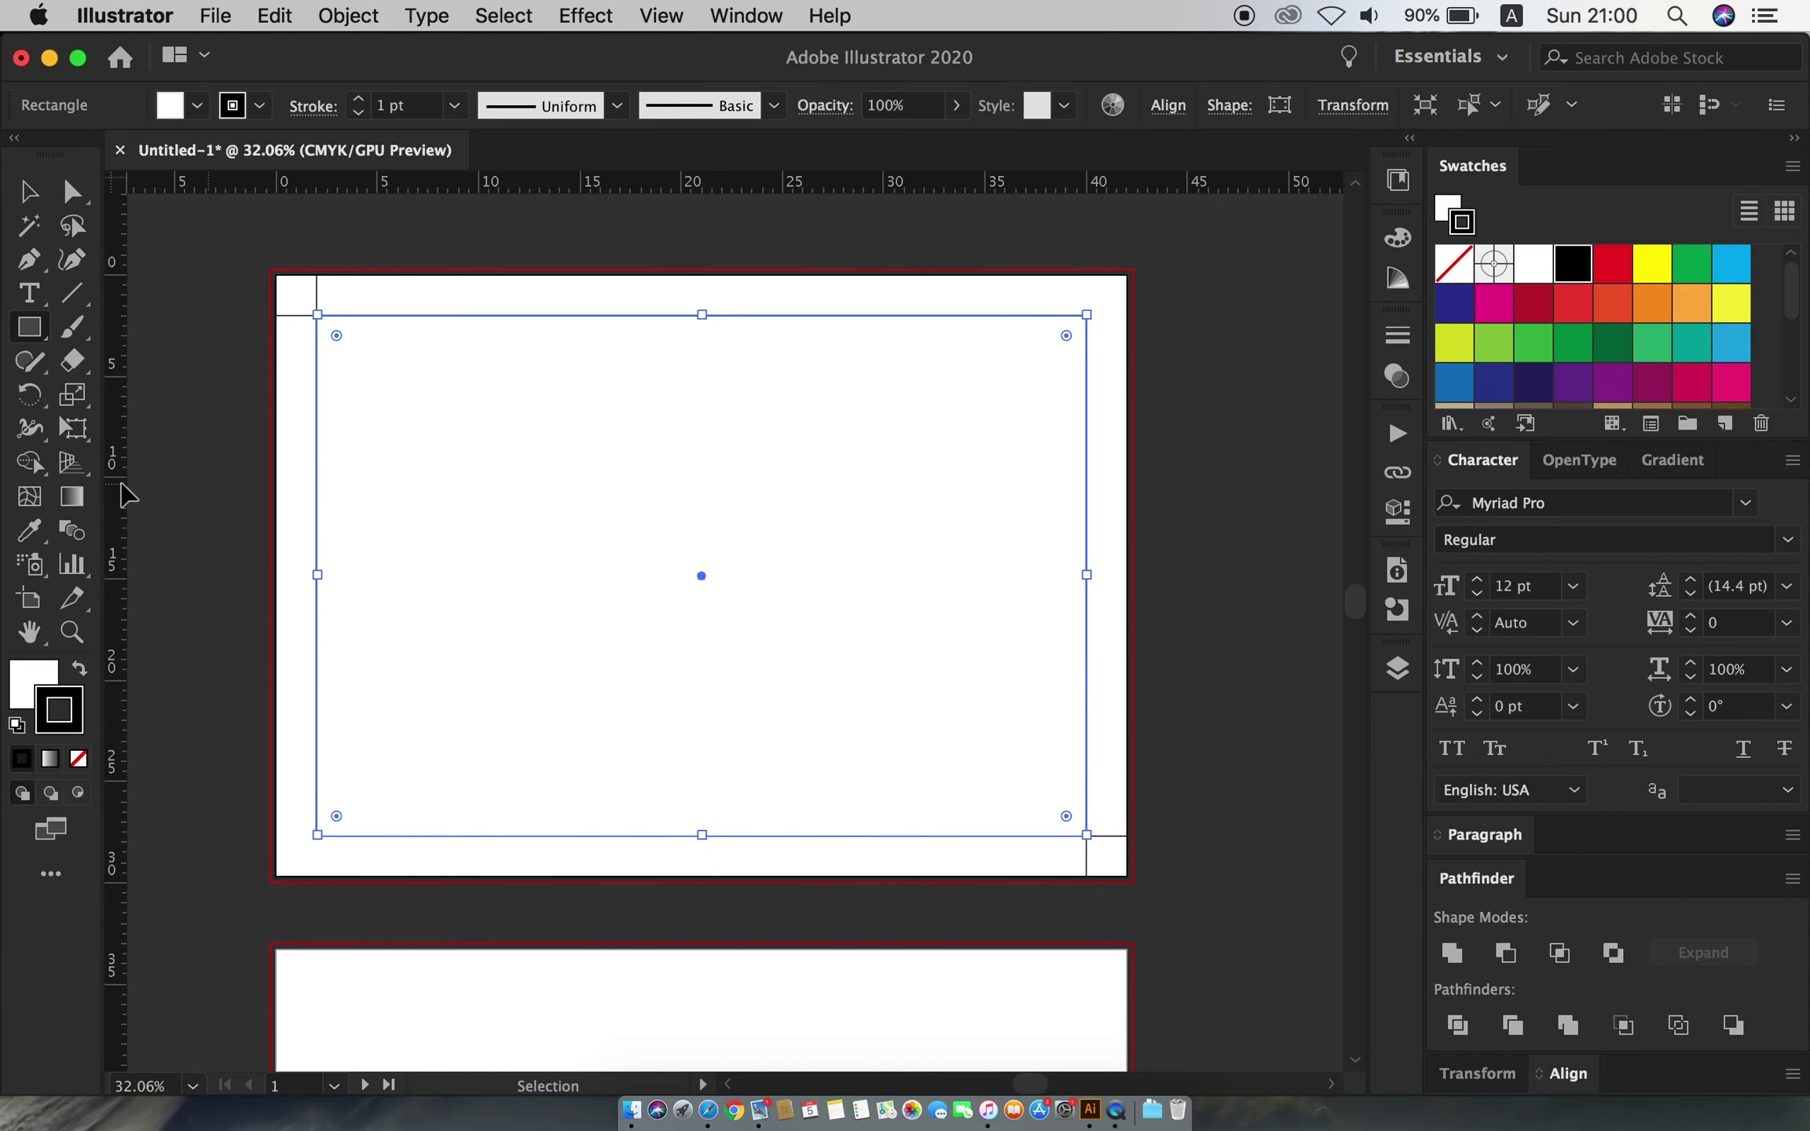
{"action": "left_click_drag", "start_coordinate": [125, 495], "coordinate": [718, 575]}
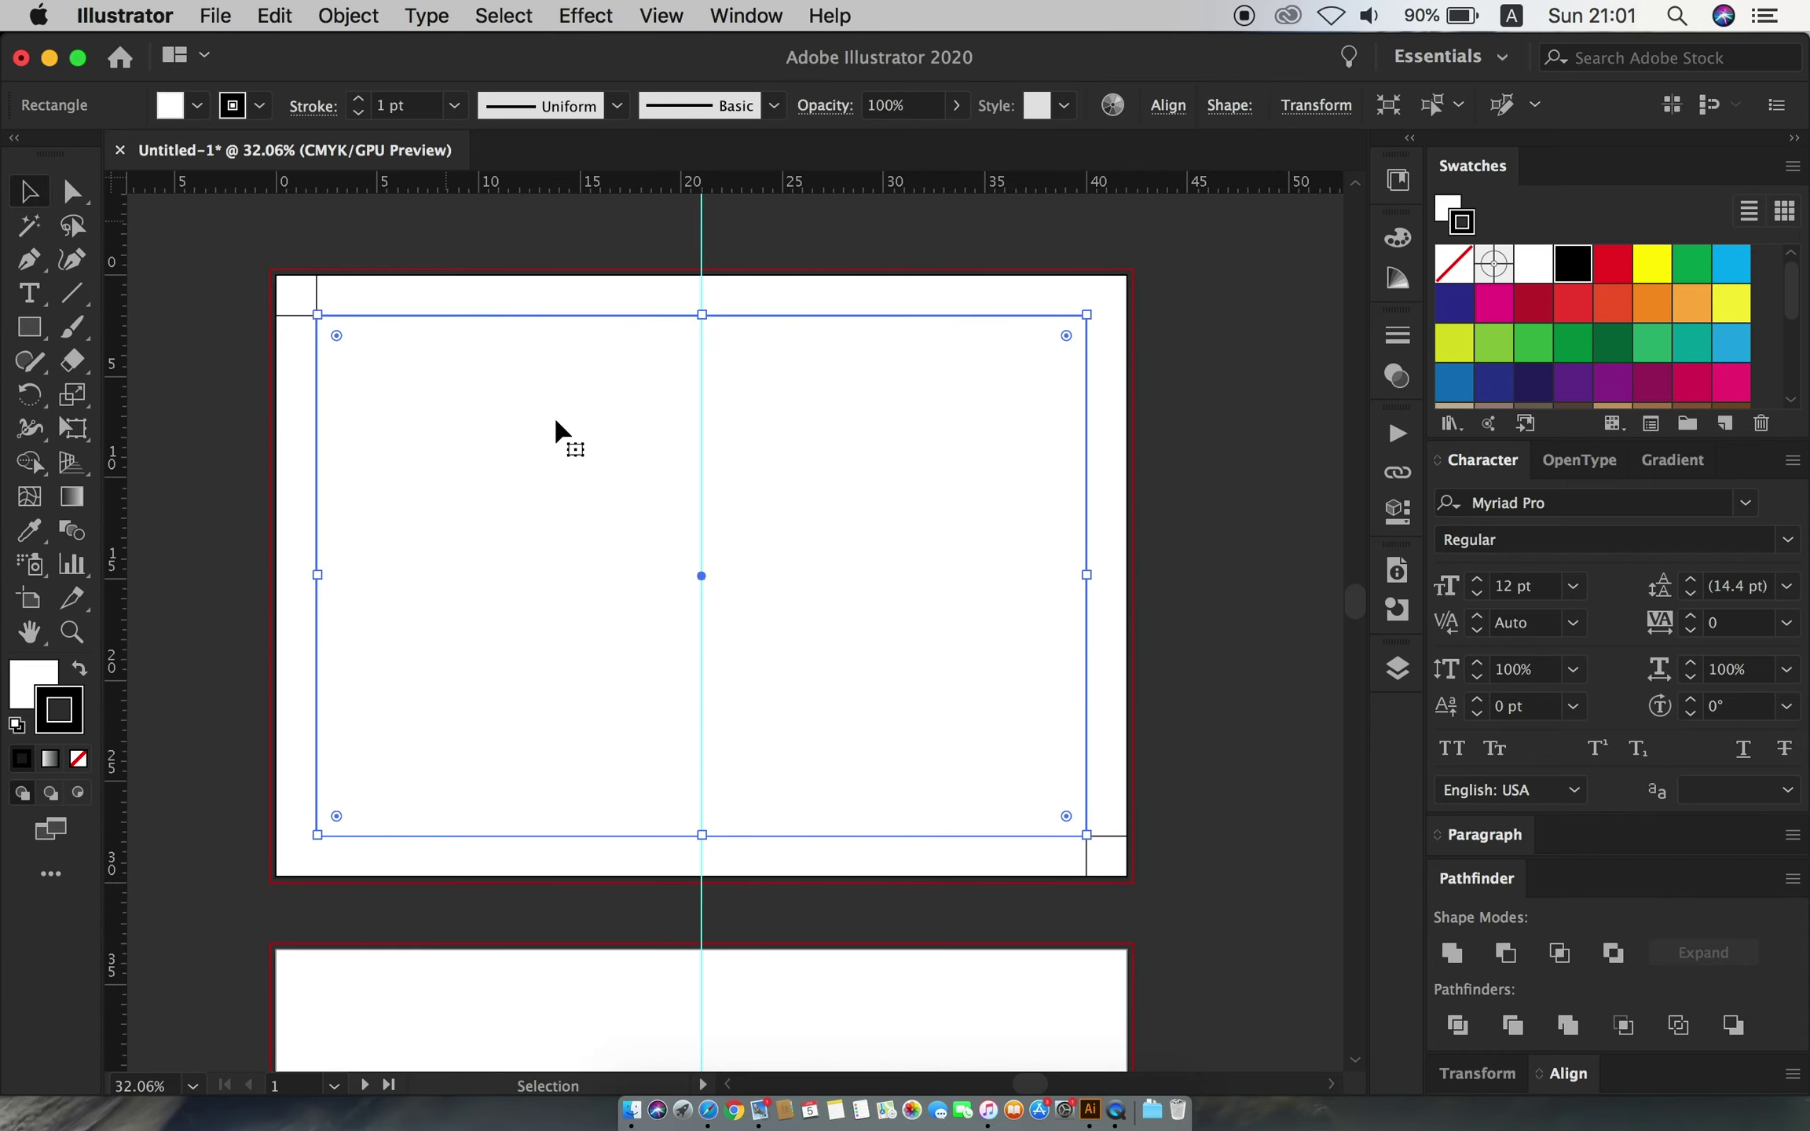
- Narrow the margin rectangle to the left half and copy a gutter square and the panel to the right
{"action": "left_click", "coordinate": [1199, 658]}
{"action": "mouse_move", "coordinate": [1114, 856]}
{"action": "left_mouse_down"}
{"action": "mouse_move", "coordinate": [683, 856]}
{"action": "mouse_move", "coordinate": [741, 856]}
{"action": "left_mouse_up"}
{"action": "left_click", "coordinate": [1018, 686]}
{"action": "left_click_drag", "start_coordinate": [1087, 575], "coordinate": [662, 578]}
{"action": "left_click", "coordinate": [683, 746]}
{"action": "left_click_drag", "start_coordinate": [682, 856], "coordinate": [489, 859]}
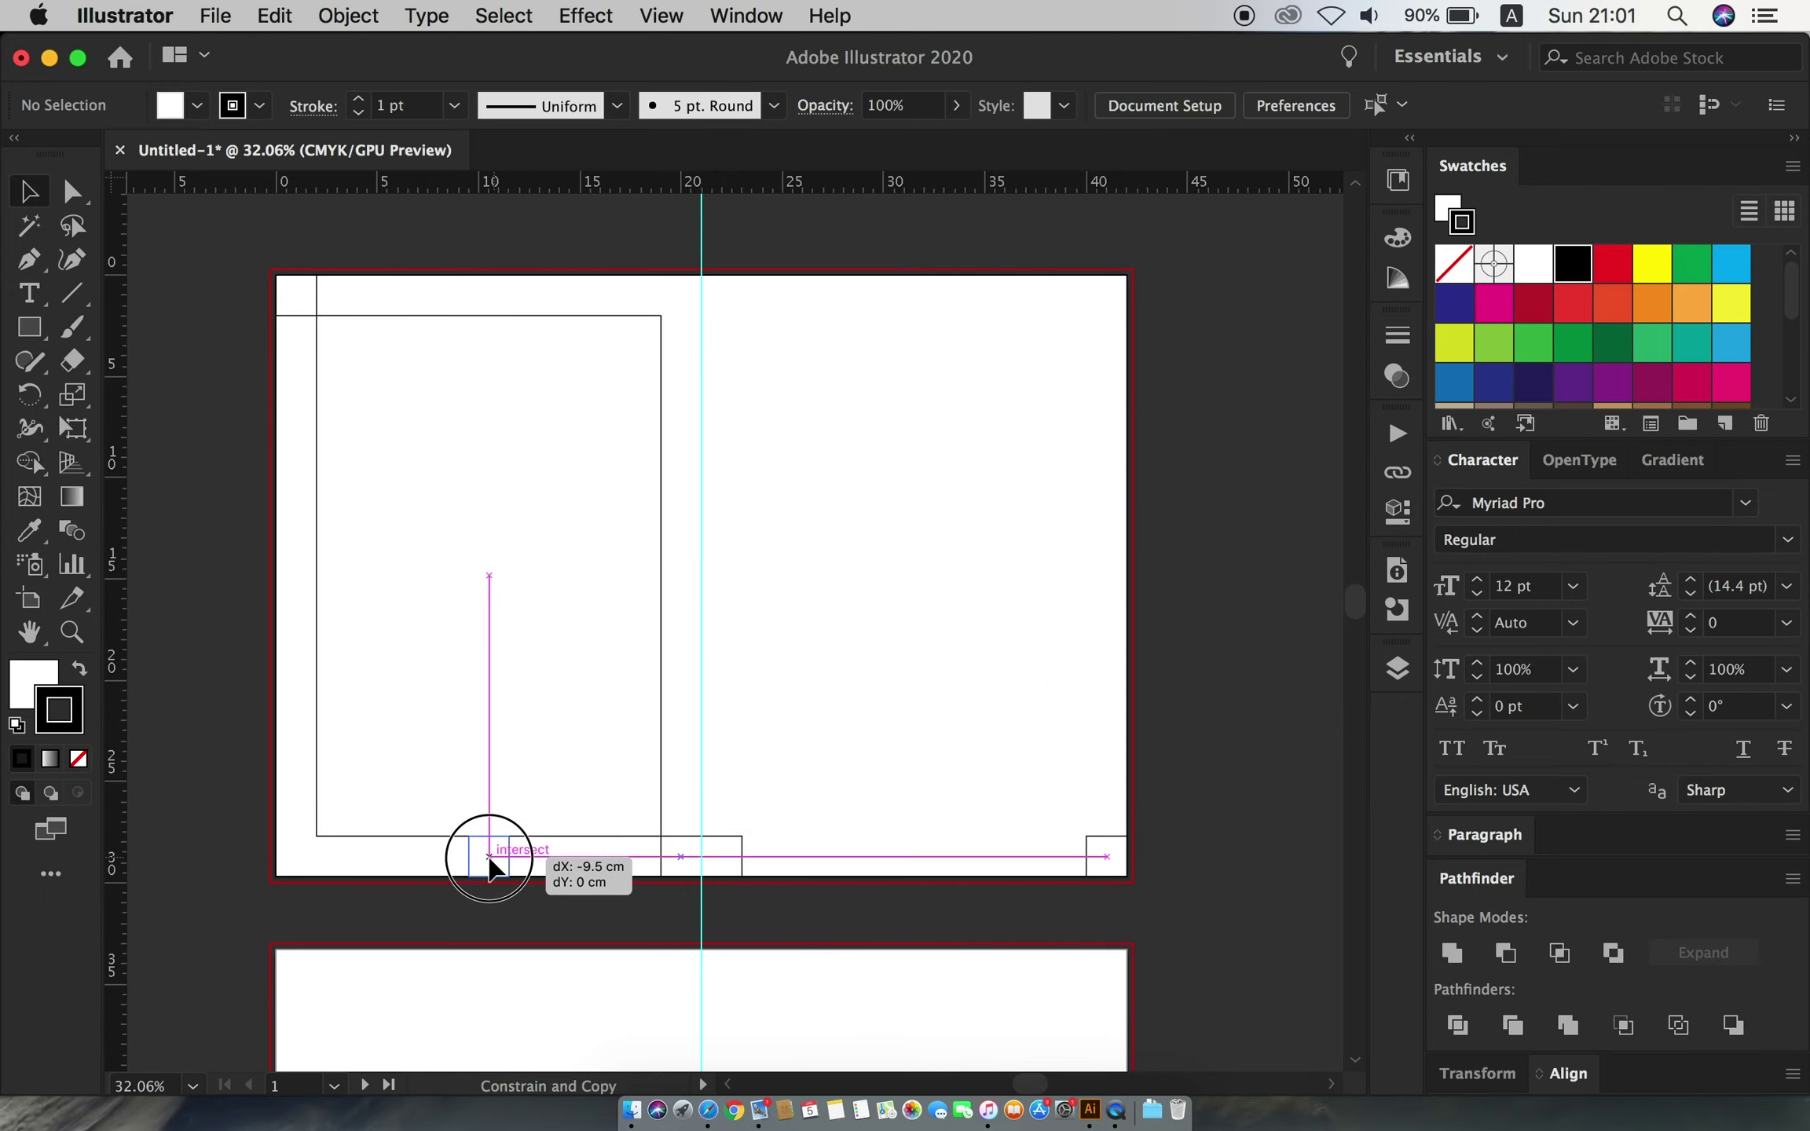
{"action": "left_click_drag", "start_coordinate": [517, 646], "coordinate": [934, 612]}
- Select and copy the whole first-artboard layout
{"action": "key", "text": "super+a"}
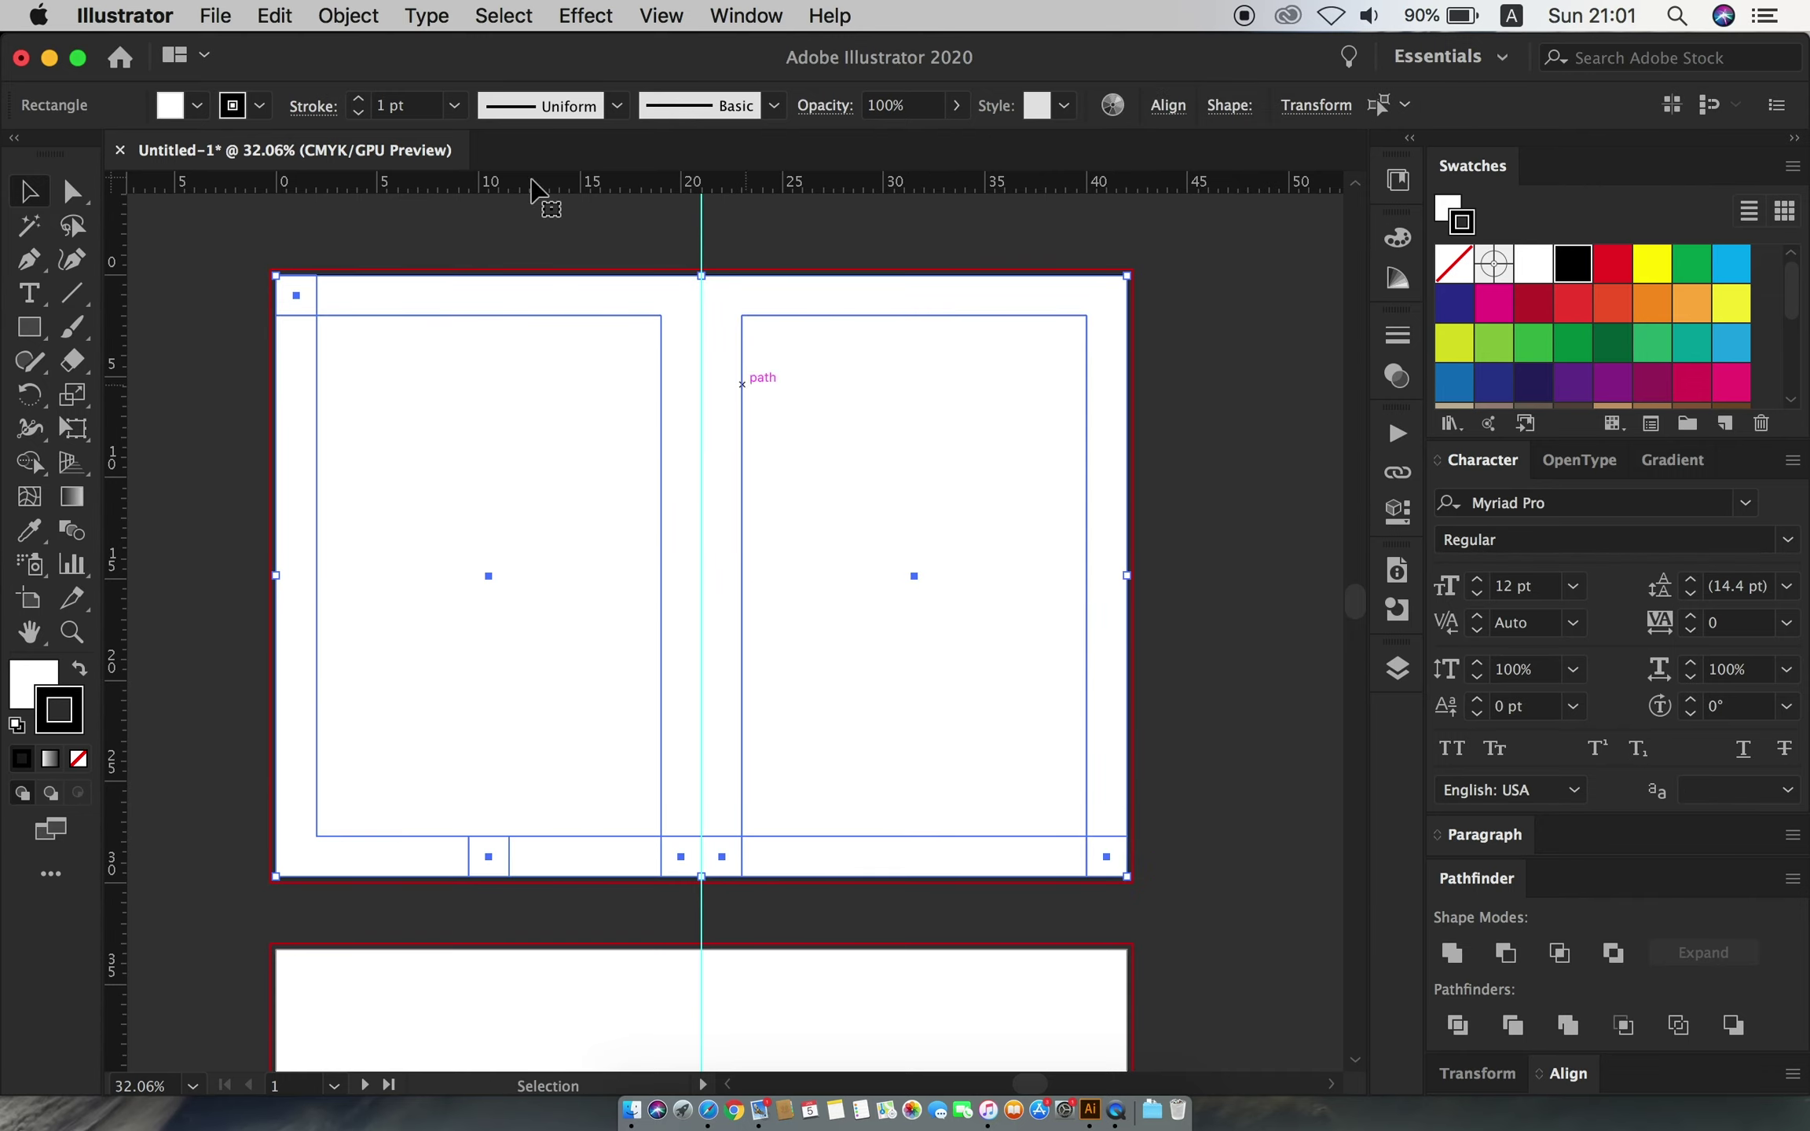
{"action": "left_click", "coordinate": [275, 16]}
{"action": "left_click", "coordinate": [305, 151]}
{"action": "left_click", "coordinate": [374, 227]}
{"action": "scroll", "coordinate": [659, 375], "scroll_direction": "down", "scroll_amount": 3}
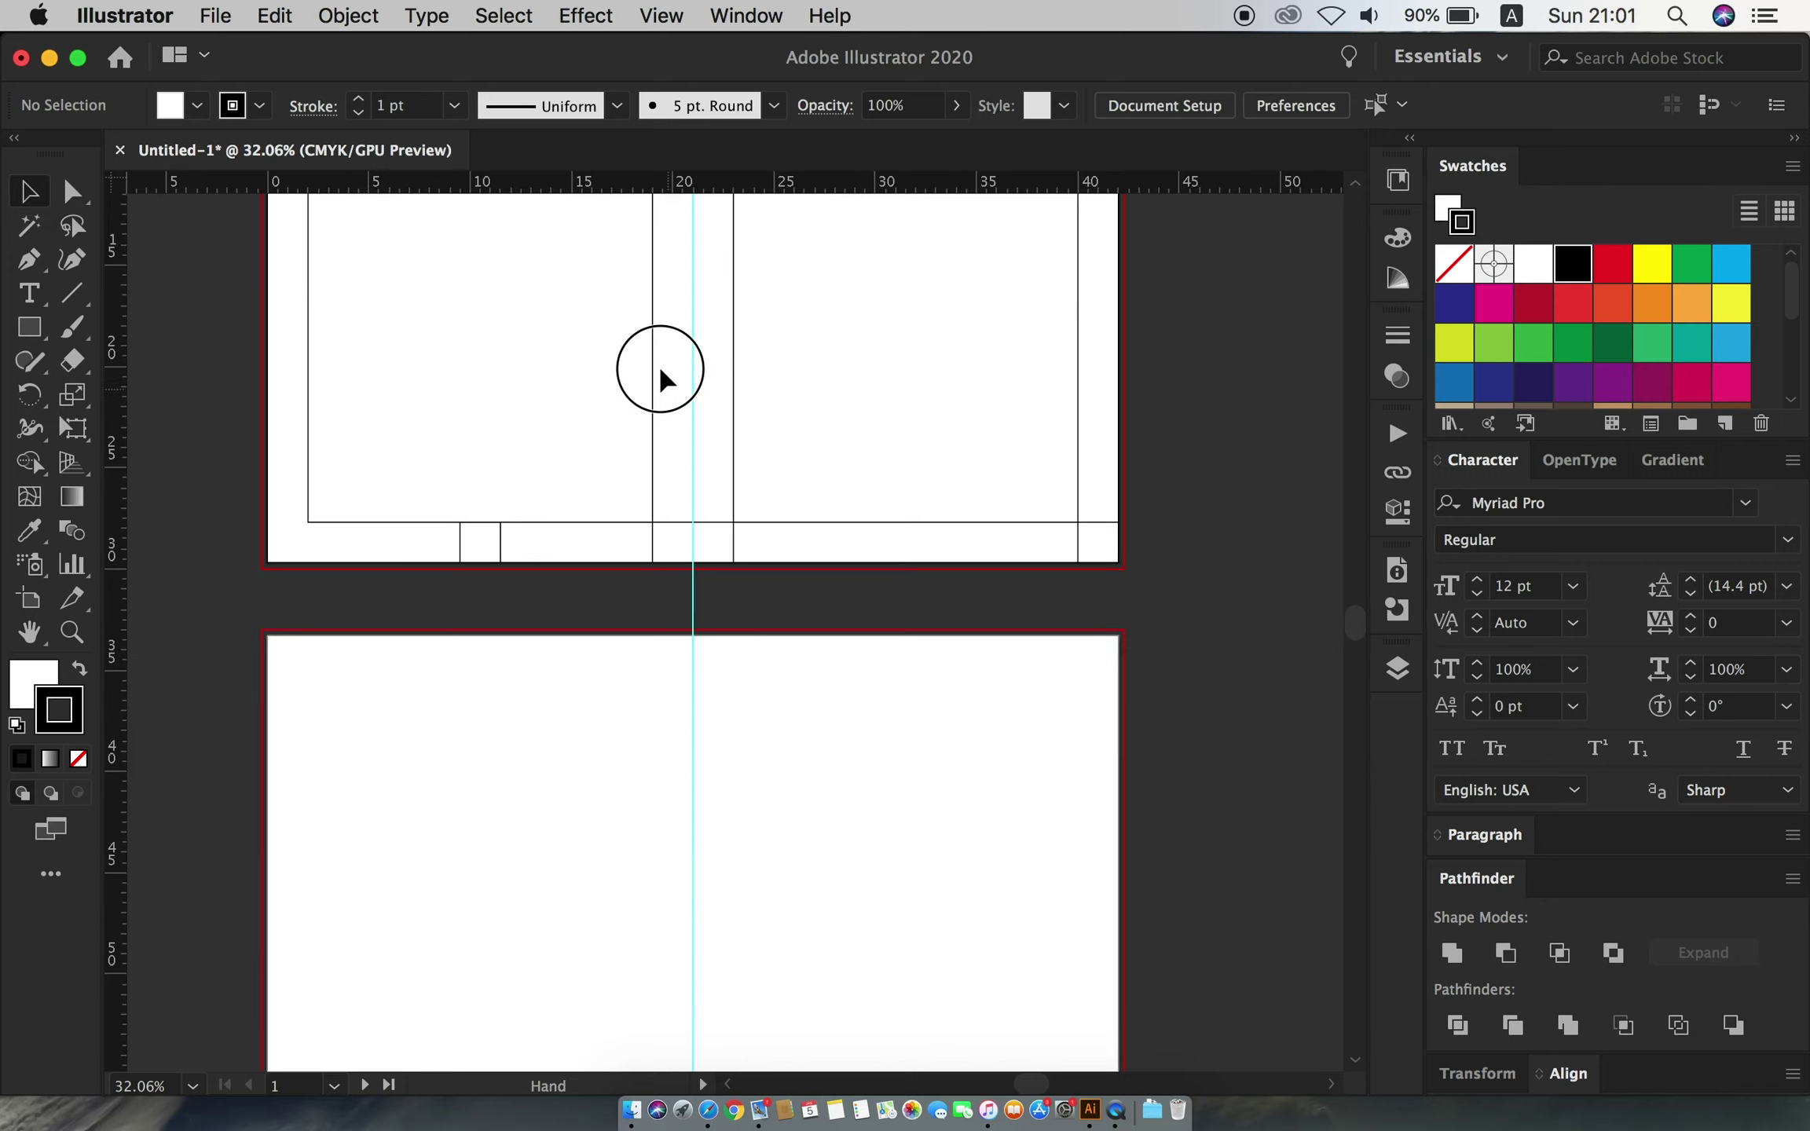
{"action": "scroll", "coordinate": [707, 487], "scroll_direction": "down", "scroll_amount": 2}
- Paste the layout in place on the second artboard and narrow its left panel to about half width
{"action": "left_click", "coordinate": [275, 16]}
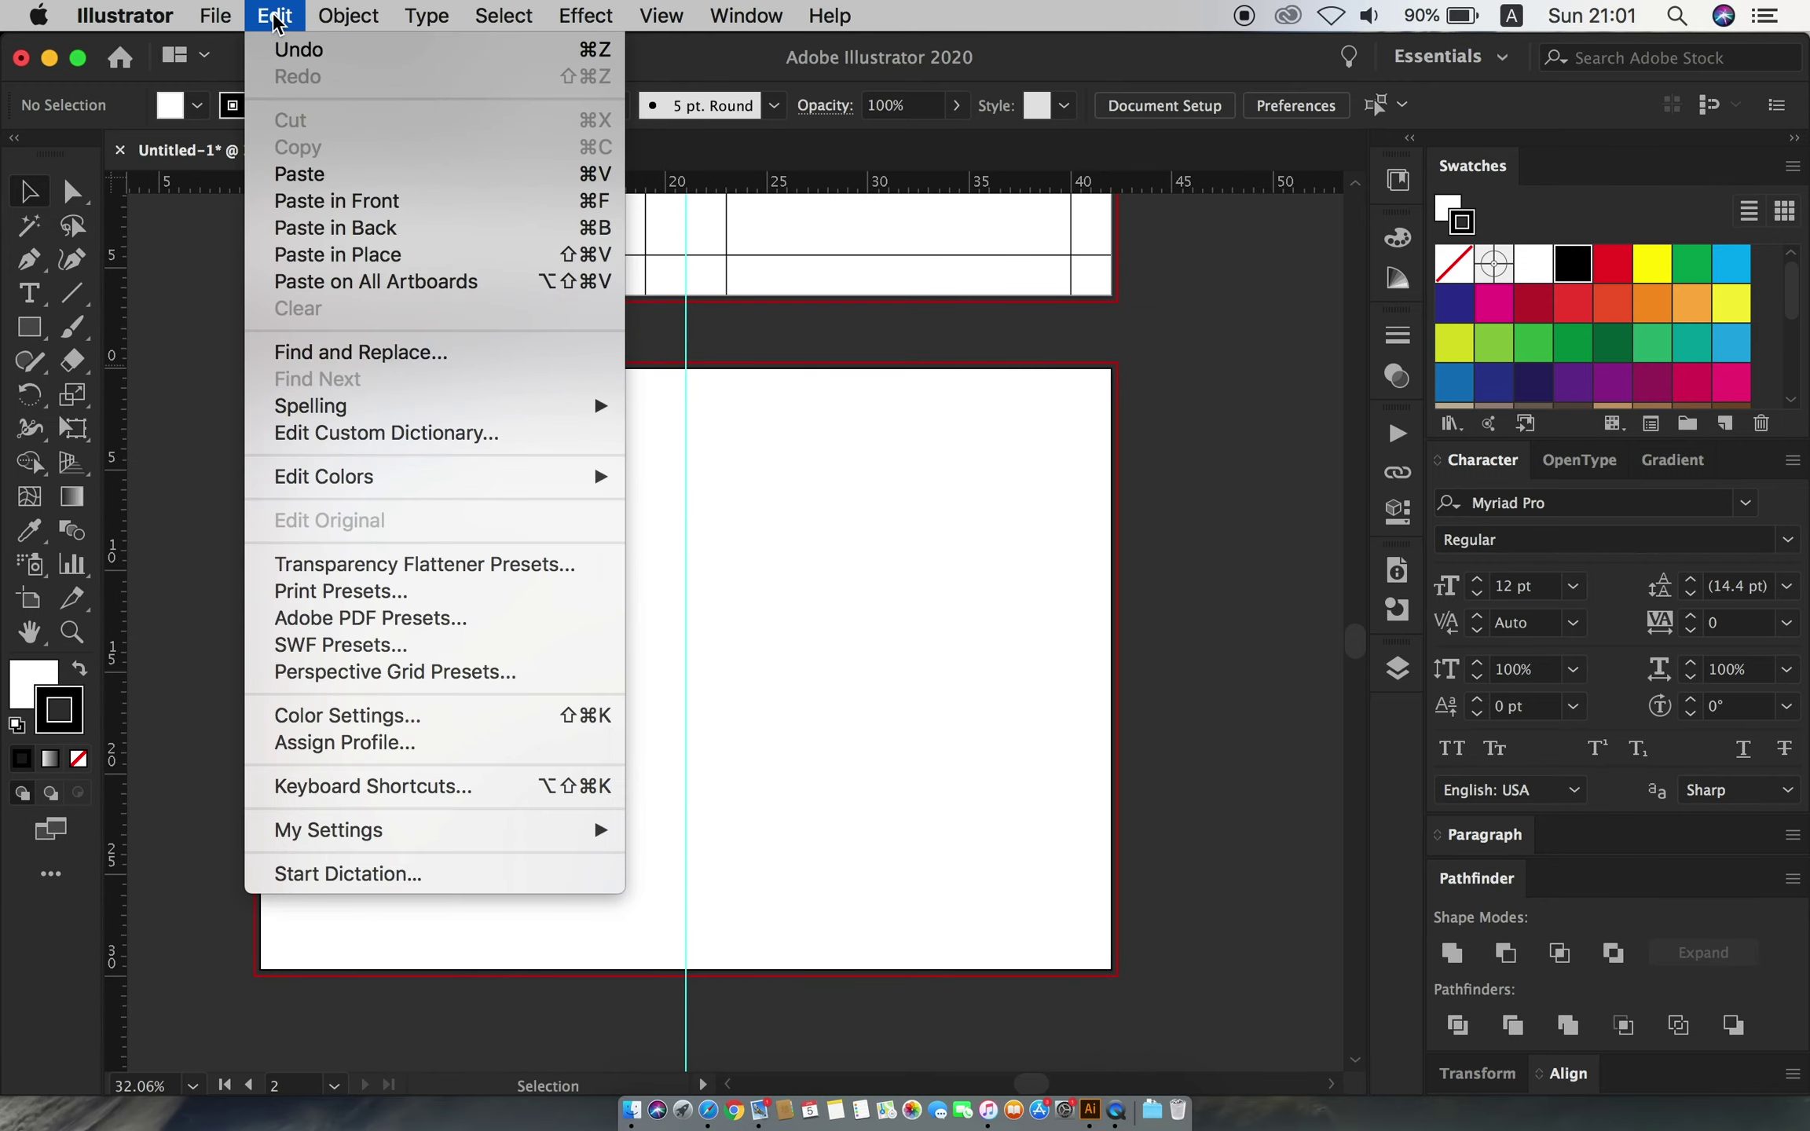
{"action": "left_click", "coordinate": [323, 197]}
{"action": "left_click", "coordinate": [1178, 632]}
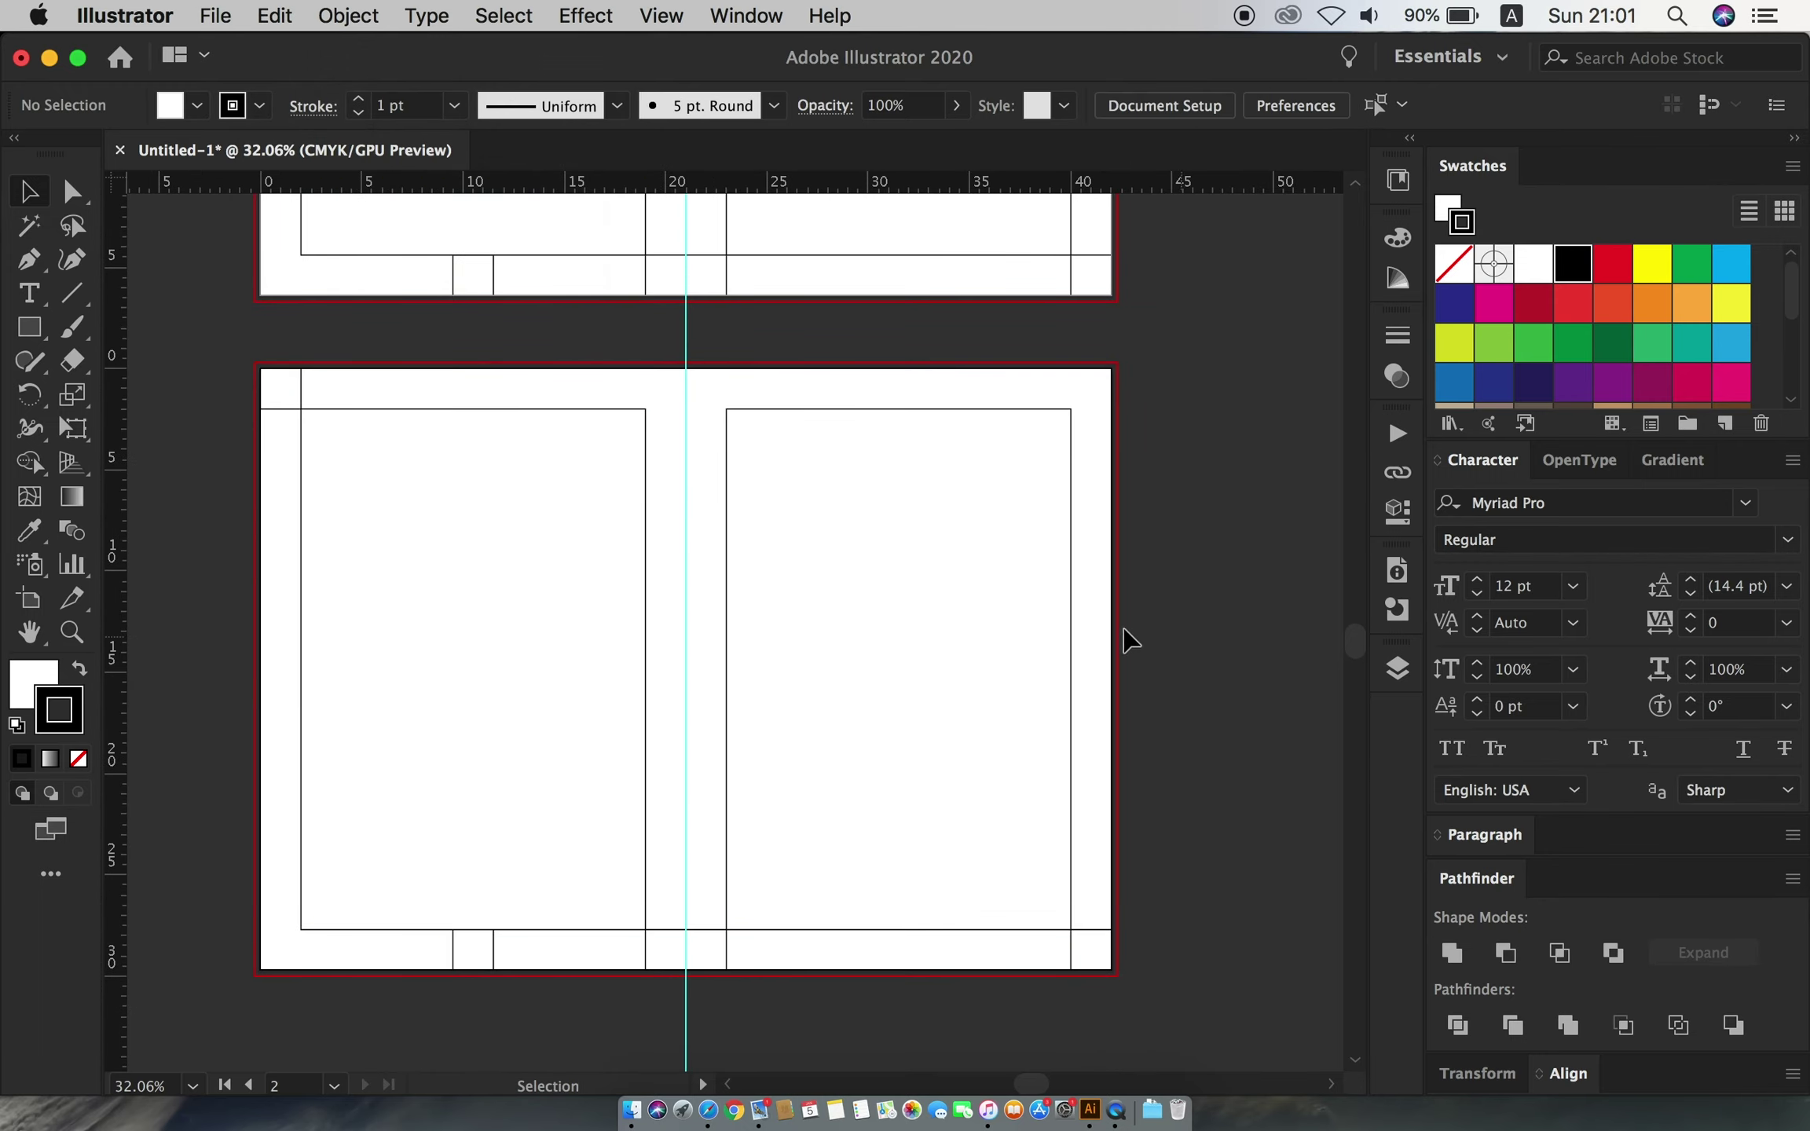
{"action": "left_click", "coordinate": [547, 577]}
{"action": "left_click_drag", "start_coordinate": [646, 668], "coordinate": [454, 669]}
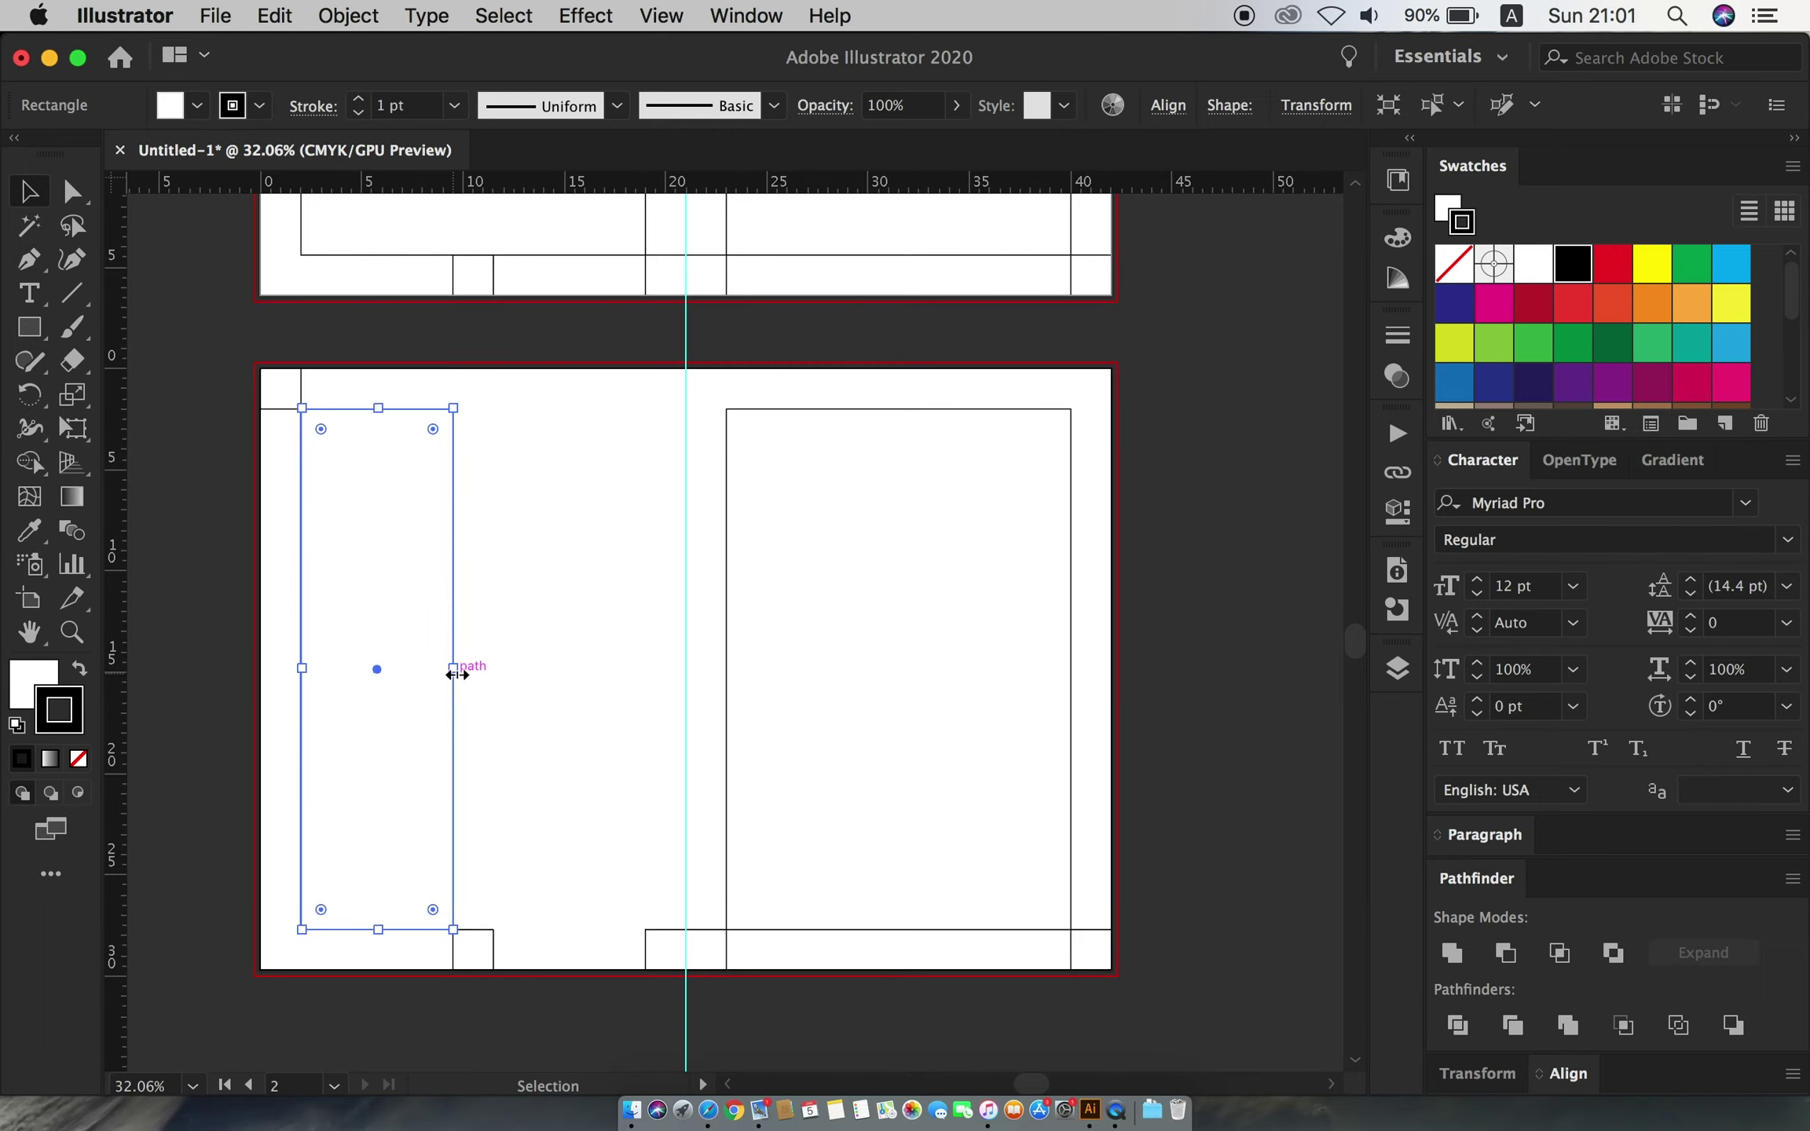
- Narrow the bottom gap square and adjust the left panel's right edge
{"action": "left_click", "coordinate": [606, 941]}
{"action": "scroll", "coordinate": [718, 813], "scroll_direction": "down", "scroll_amount": 2}
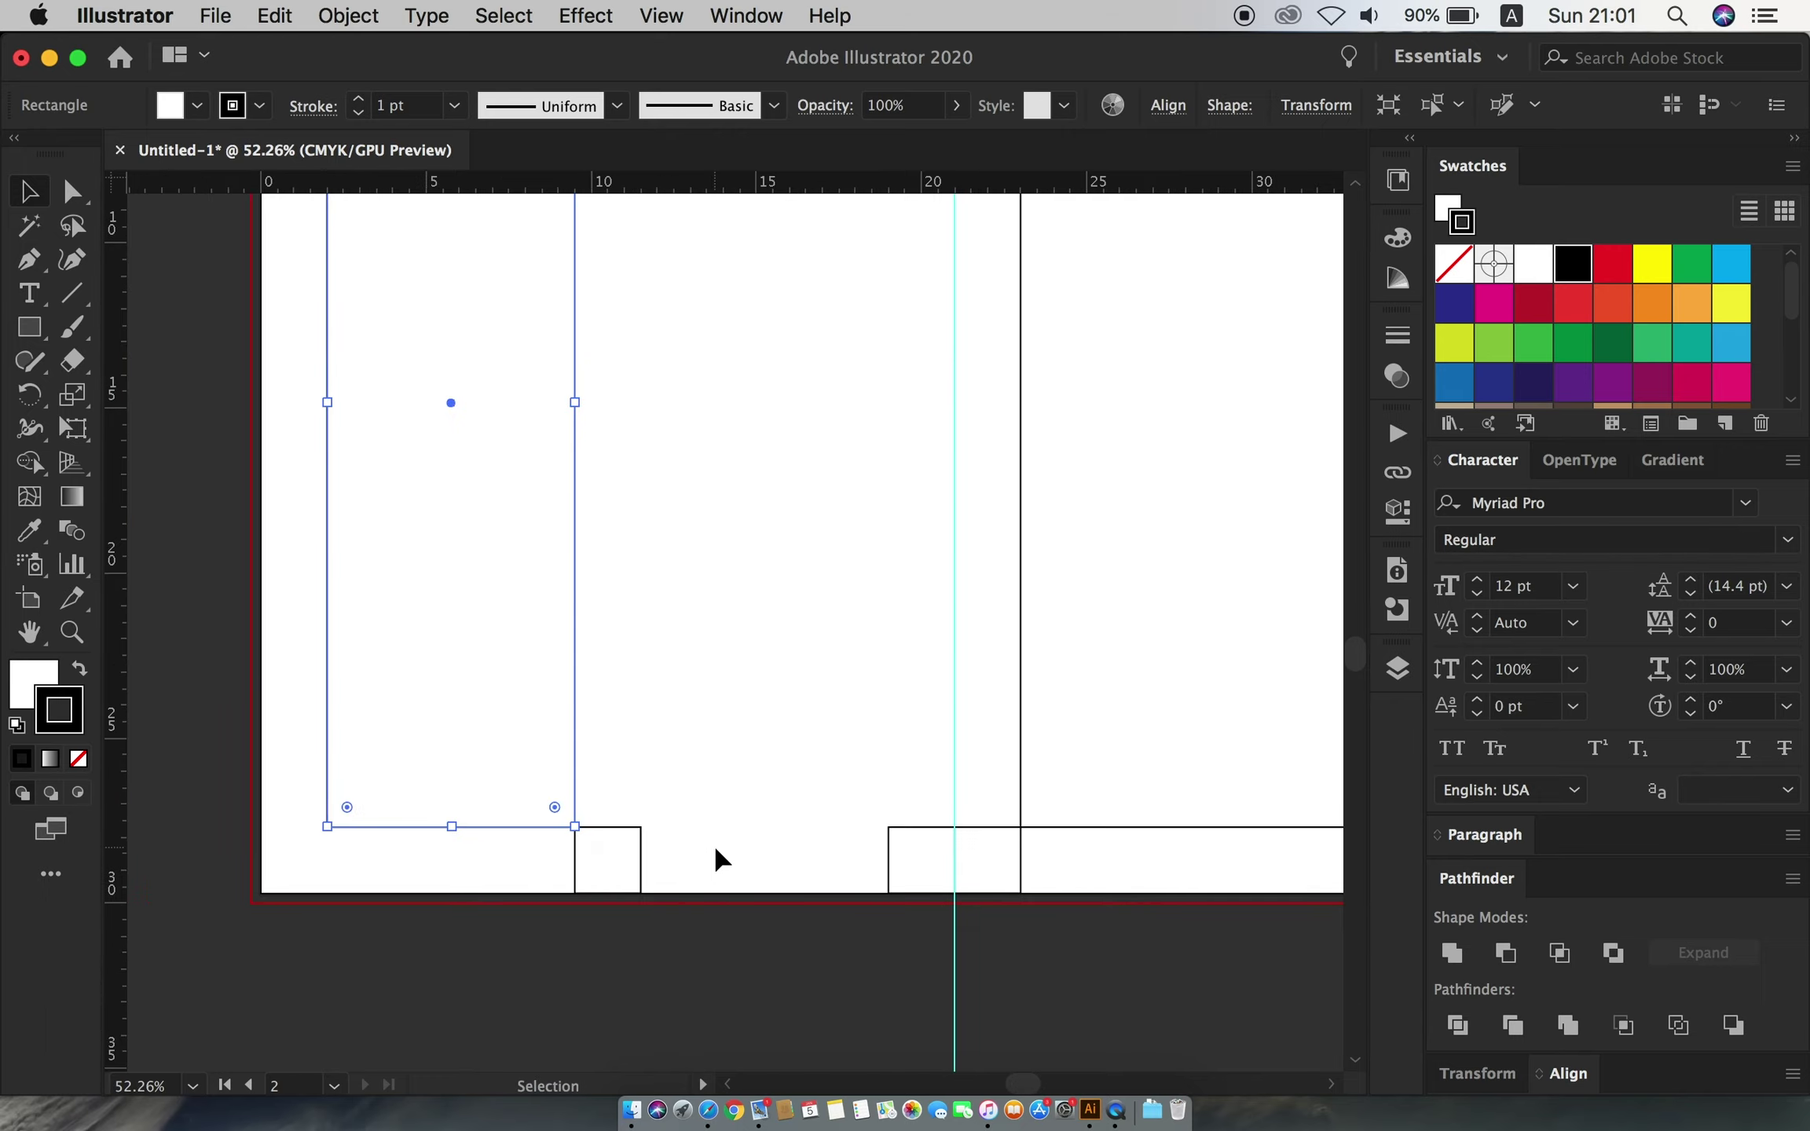
{"action": "left_click", "coordinate": [640, 613]}
{"action": "mouse_move", "coordinate": [644, 613]}
{"action": "left_mouse_down"}
{"action": "mouse_move", "coordinate": [689, 817]}
{"action": "mouse_move", "coordinate": [617, 836]}
{"action": "left_mouse_up"}
{"action": "left_click", "coordinate": [644, 833]}
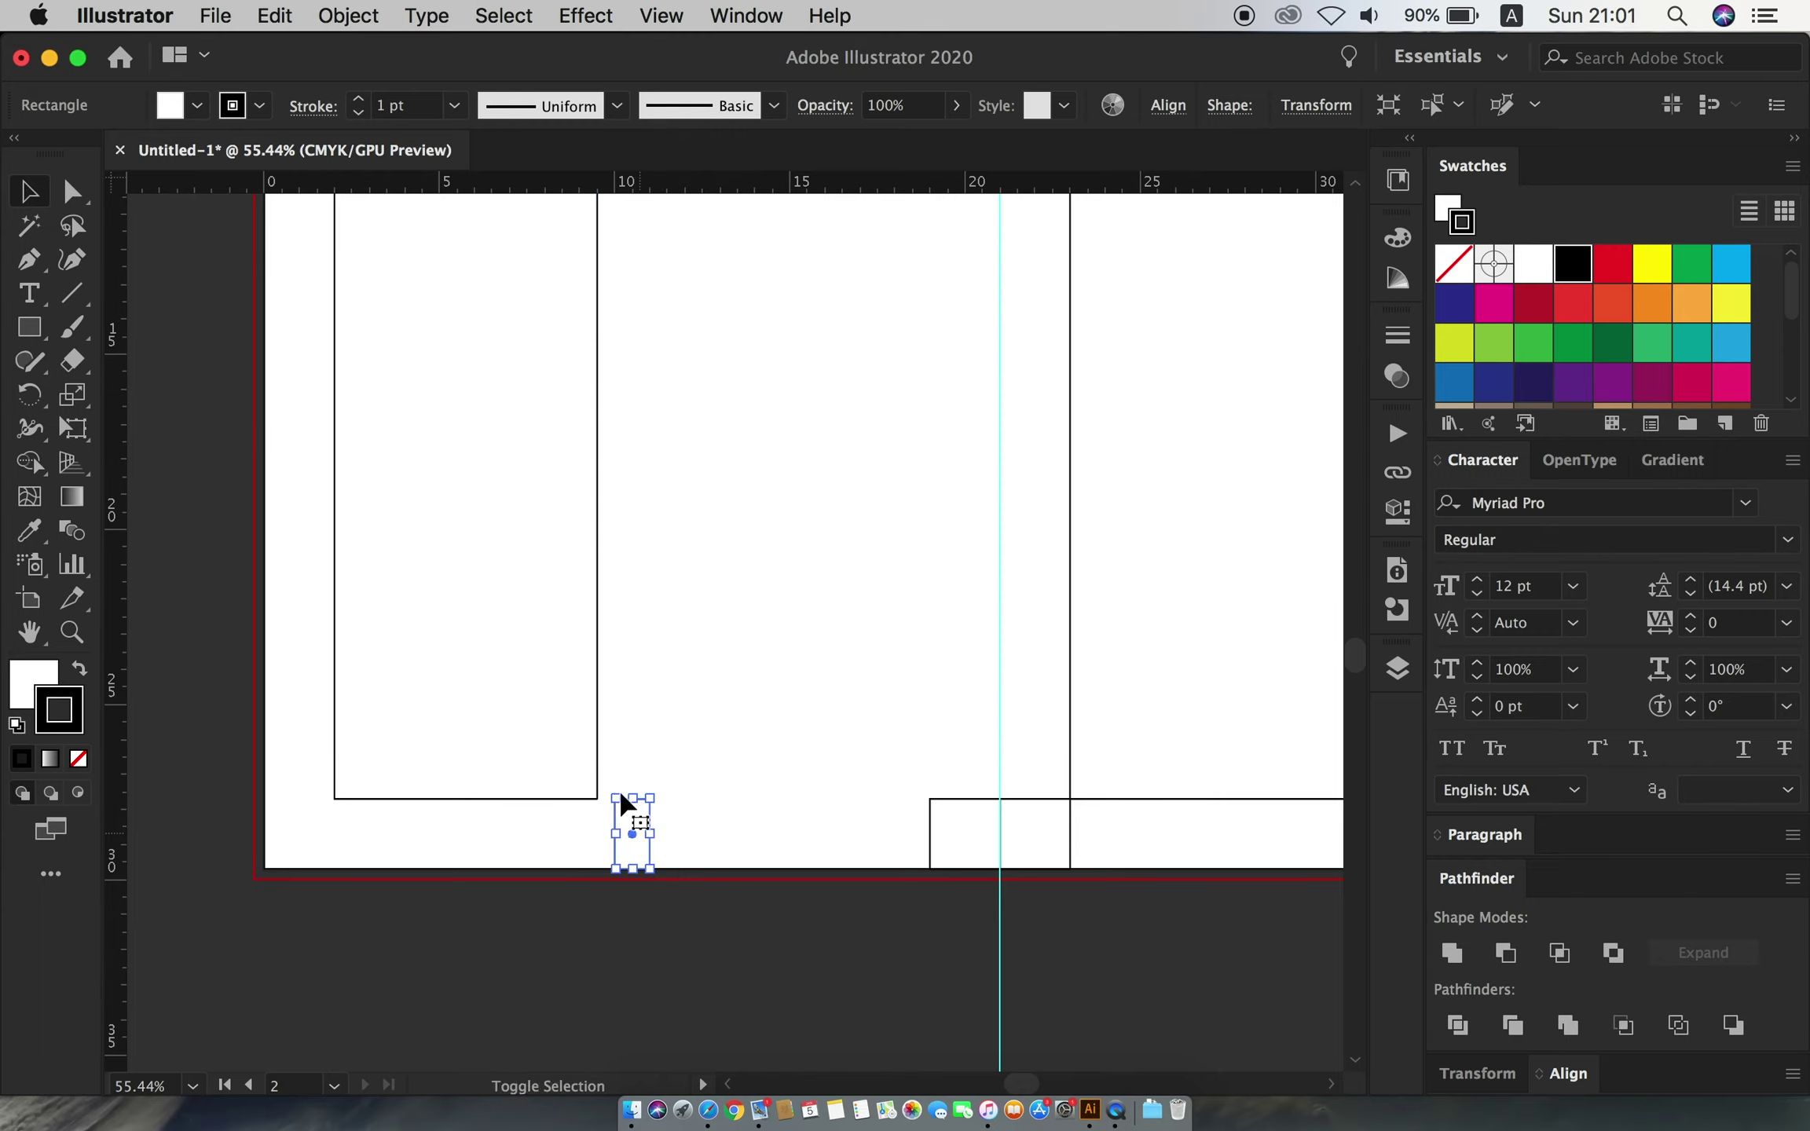
{"action": "left_click", "coordinate": [694, 626]}
{"action": "scroll", "coordinate": [626, 505], "scroll_direction": "down", "scroll_amount": 1}
{"action": "mouse_move", "coordinate": [606, 503]}
{"action": "left_mouse_down"}
{"action": "mouse_move", "coordinate": [626, 604]}
{"action": "mouse_move", "coordinate": [767, 606]}
{"action": "mouse_move", "coordinate": [444, 527]}
{"action": "mouse_move", "coordinate": [888, 585]}
{"action": "left_mouse_up"}
{"action": "scroll", "coordinate": [731, 601], "scroll_direction": "down", "scroll_amount": 2}
{"action": "left_click", "coordinate": [859, 609]}
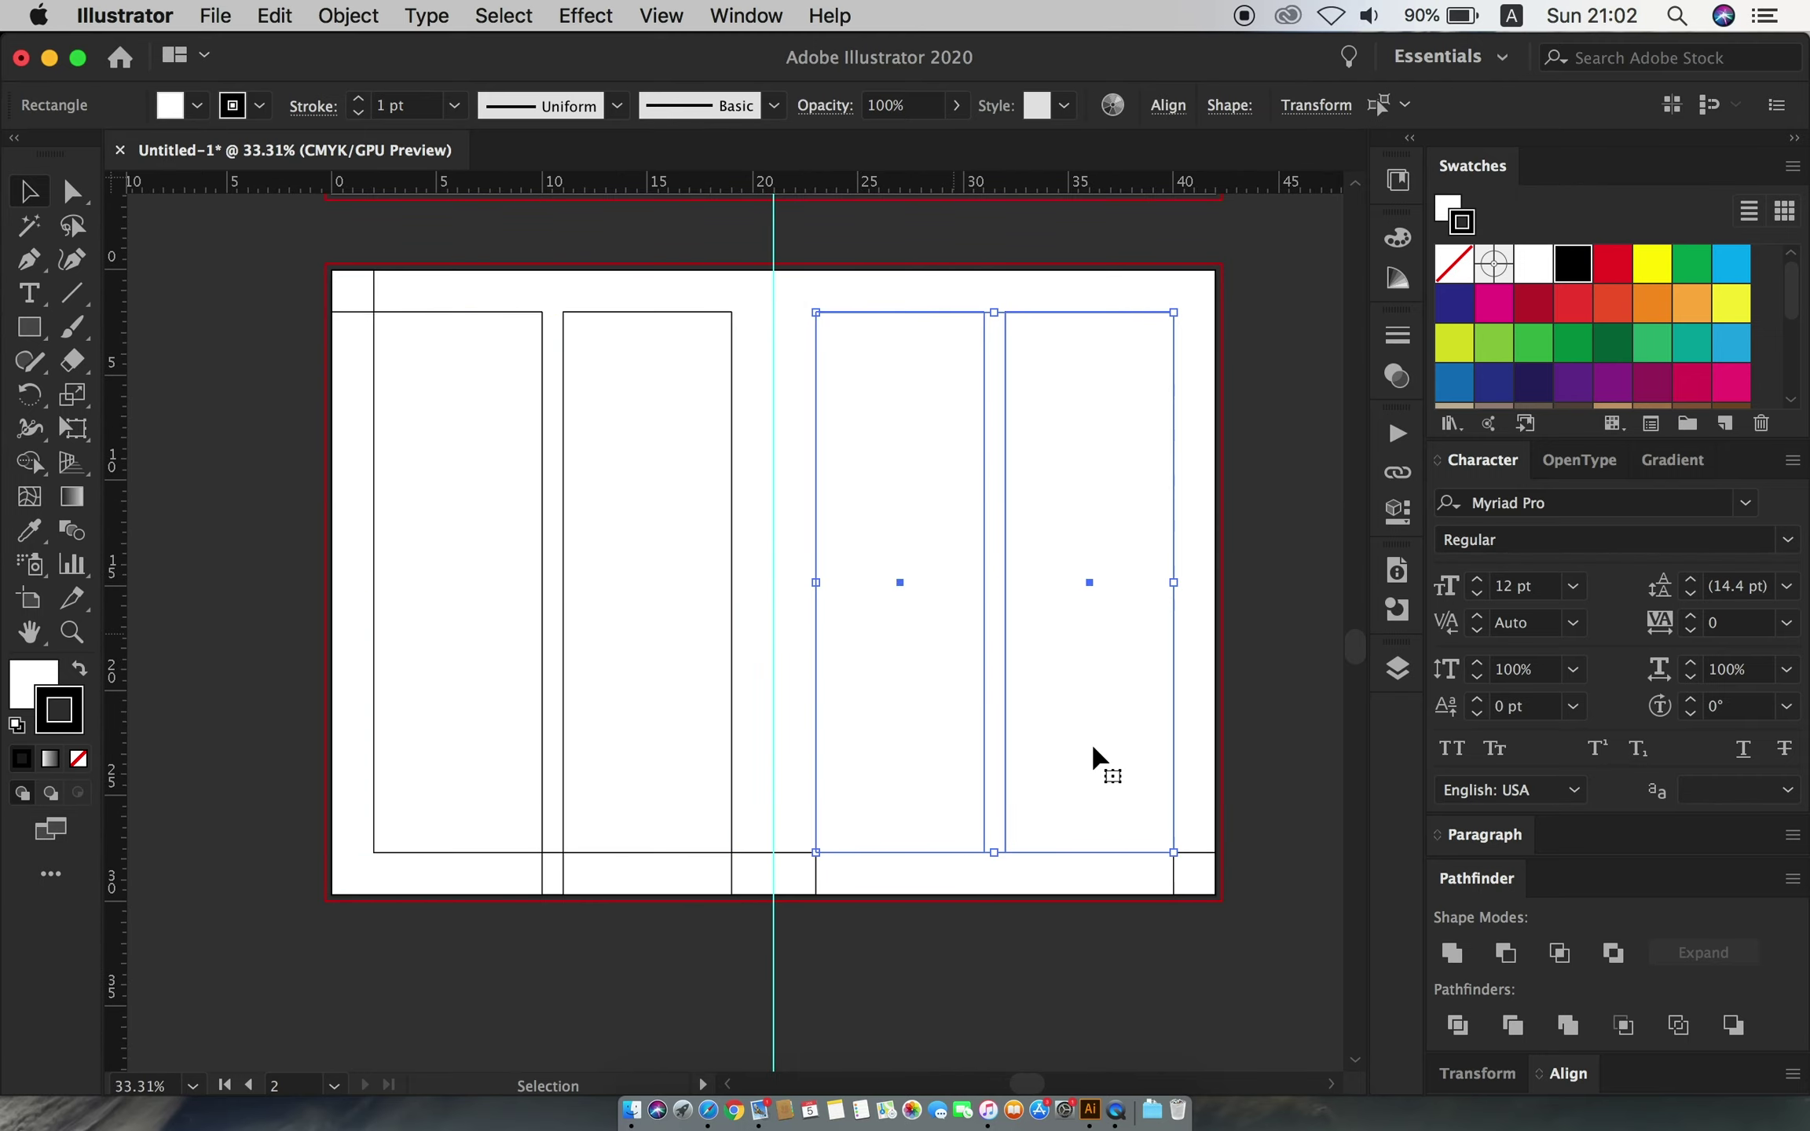
- Select the panel rectangles on both artboards and convert them into guides
{"action": "left_click", "coordinate": [404, 858]}
{"action": "left_click", "coordinate": [266, 295]}
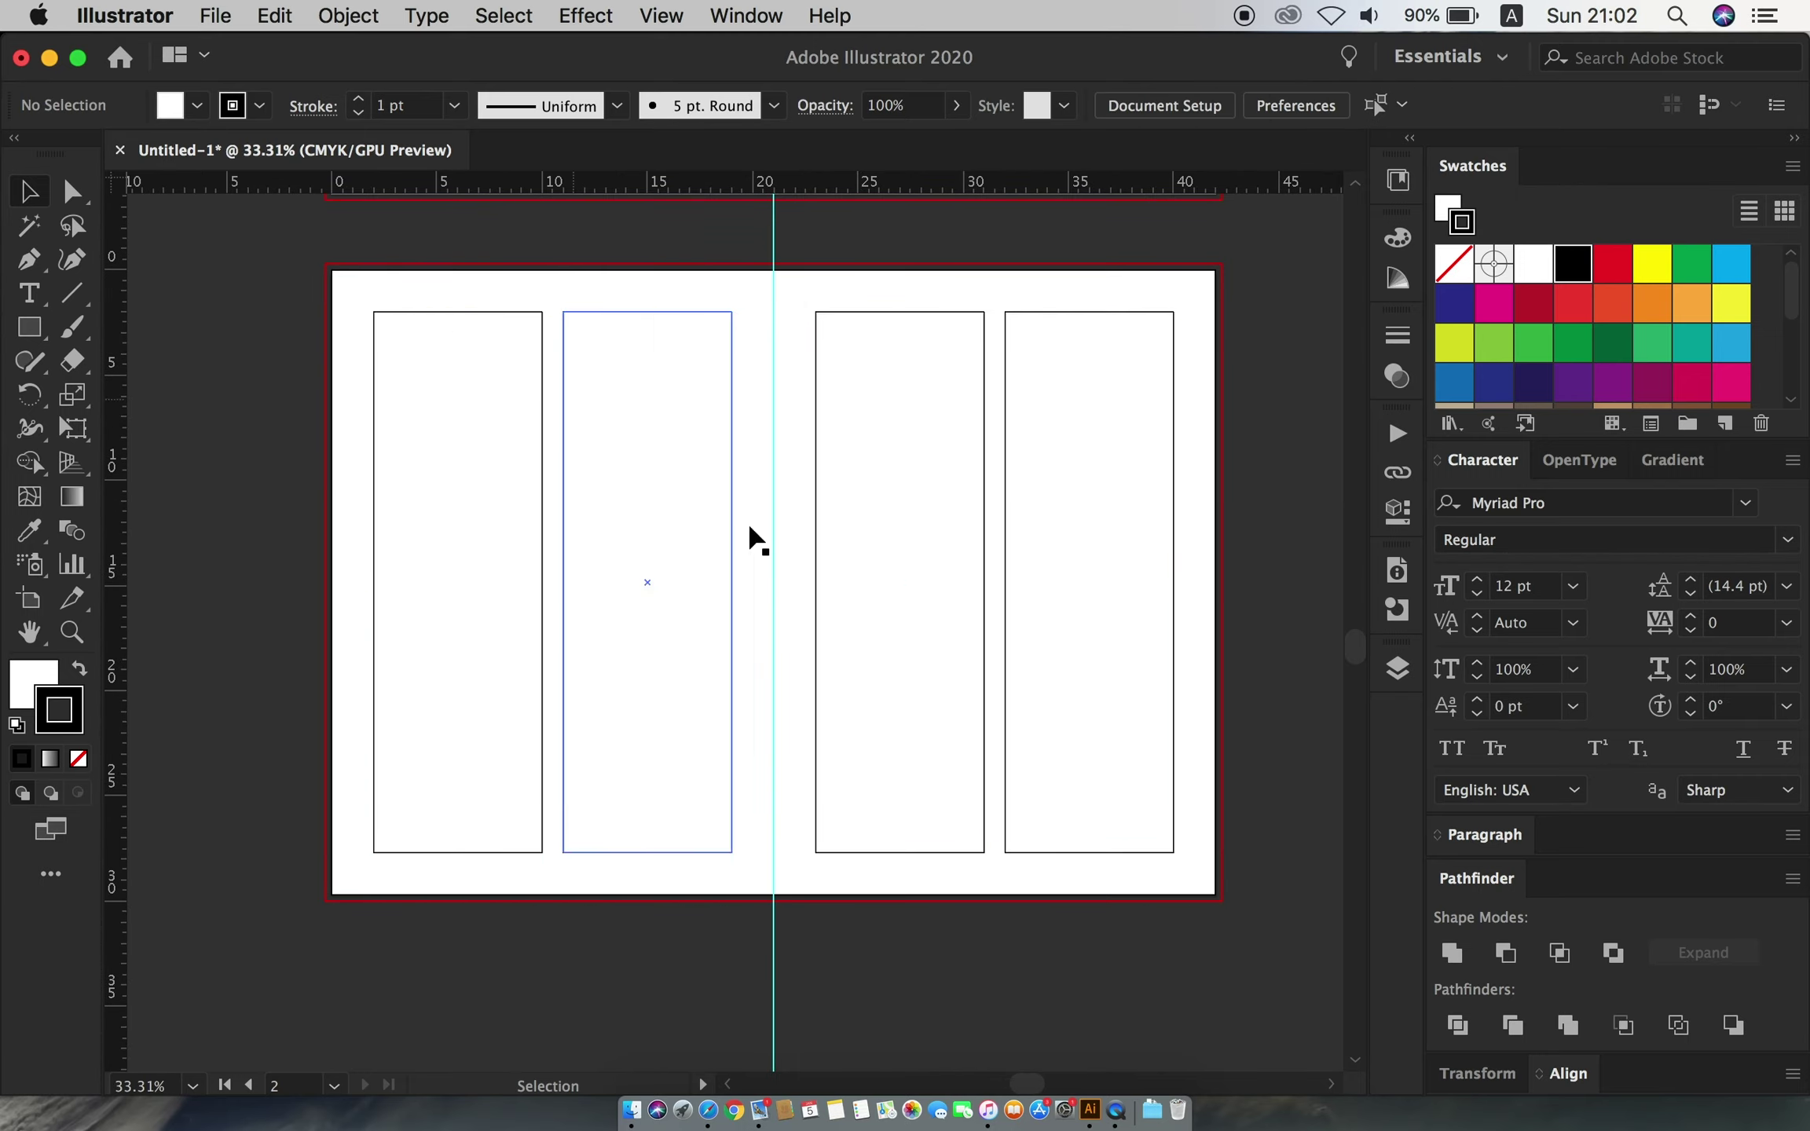
{"action": "scroll", "coordinate": [1050, 549], "scroll_direction": "down", "scroll_amount": 2}
{"action": "scroll", "coordinate": [1050, 550], "scroll_direction": "up", "scroll_amount": 2}
{"action": "left_click", "coordinate": [636, 656]}
{"action": "scroll", "coordinate": [609, 675], "scroll_direction": "up", "scroll_amount": 3}
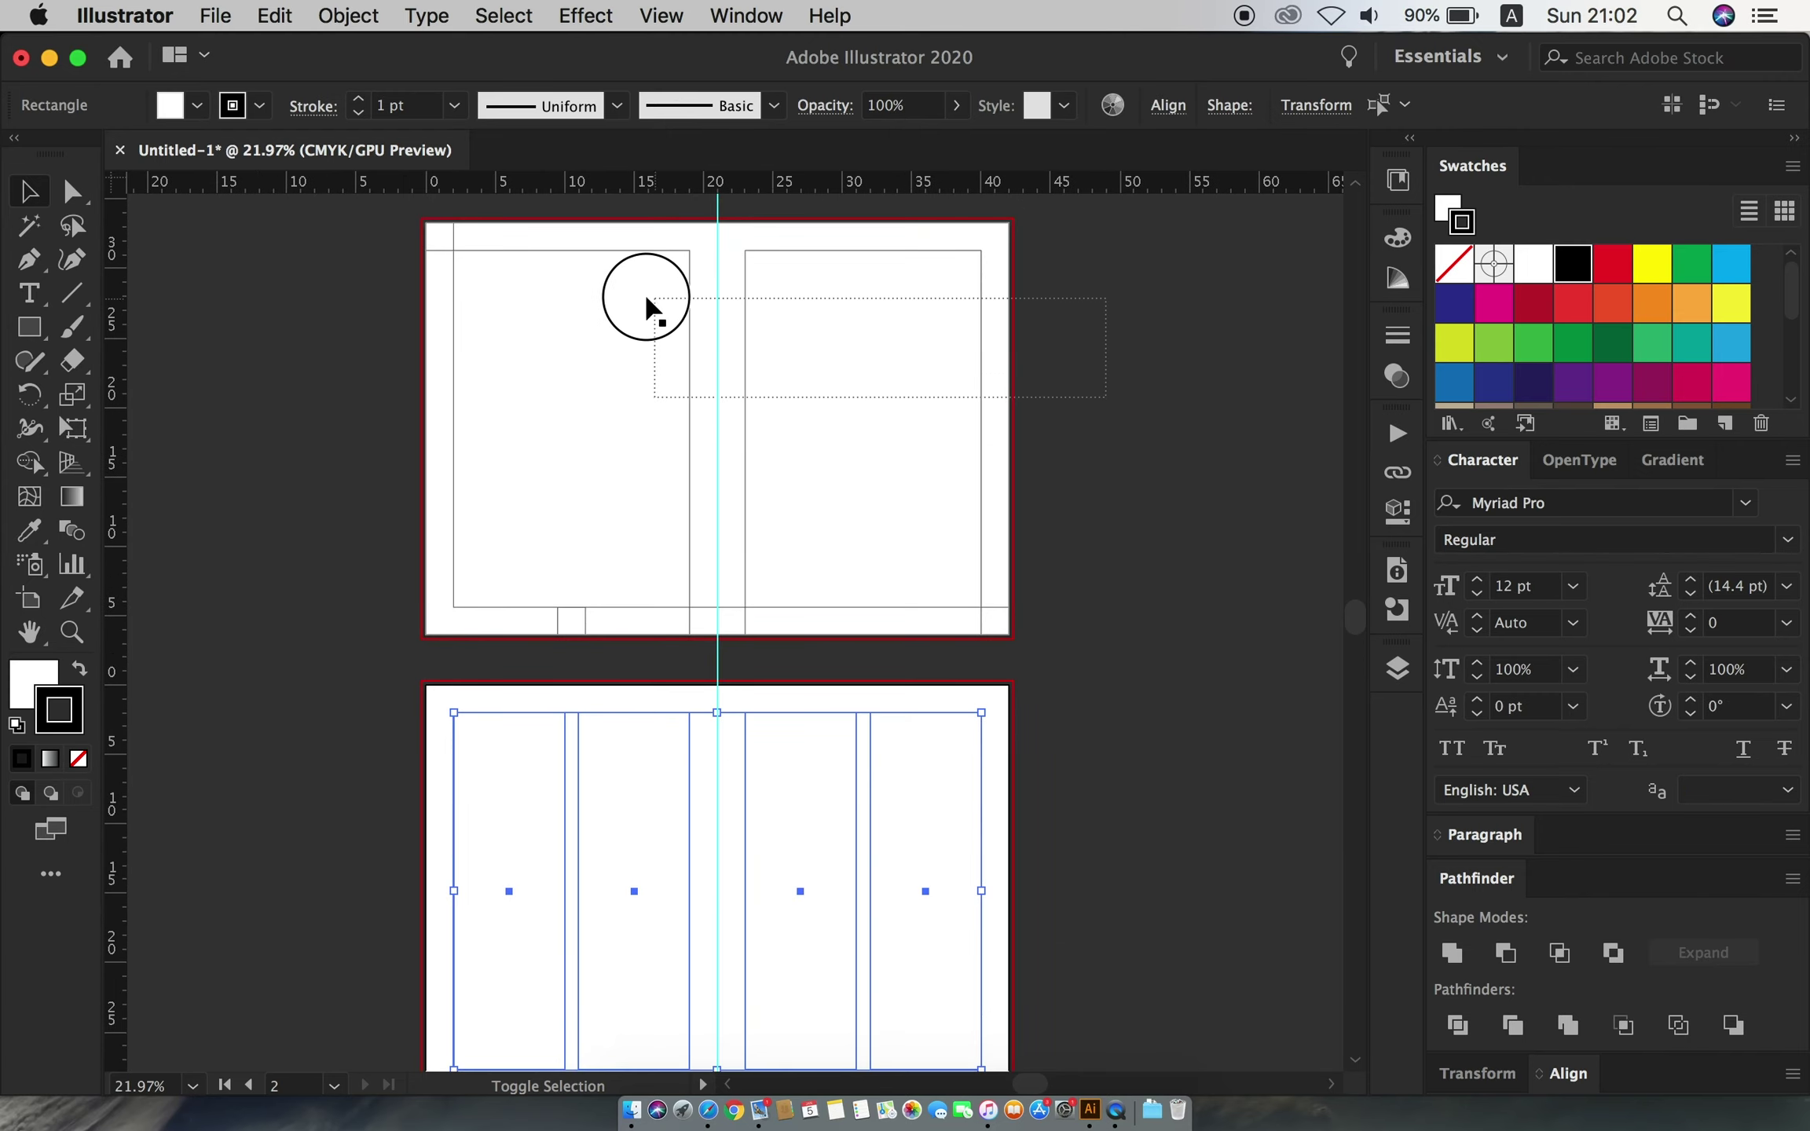
{"action": "left_click", "coordinate": [628, 287], "text": "shift"}
{"action": "right_click", "coordinate": [646, 298]}
{"action": "left_click", "coordinate": [710, 656]}
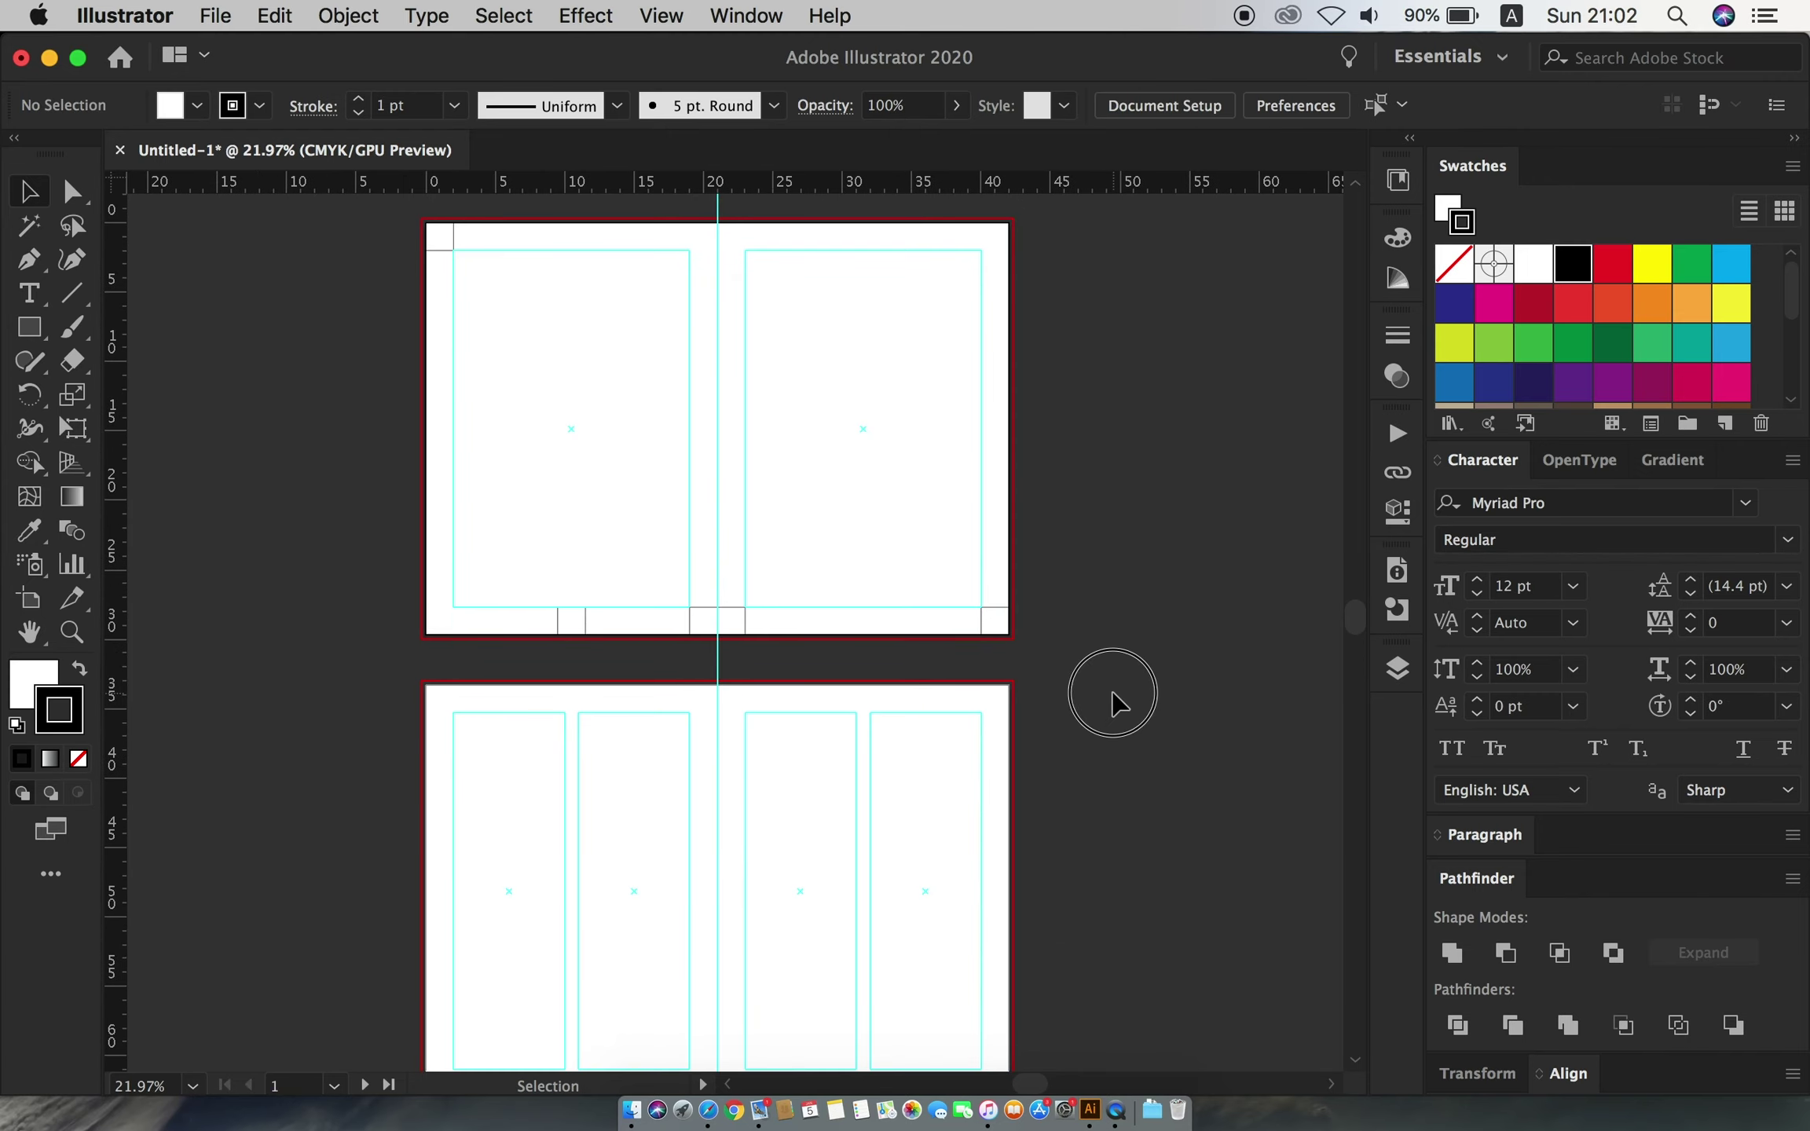
{"action": "scroll", "coordinate": [1107, 695], "scroll_direction": "down", "scroll_amount": 1}
{"action": "scroll", "coordinate": [652, 498], "scroll_direction": "right", "scroll_amount": 2}
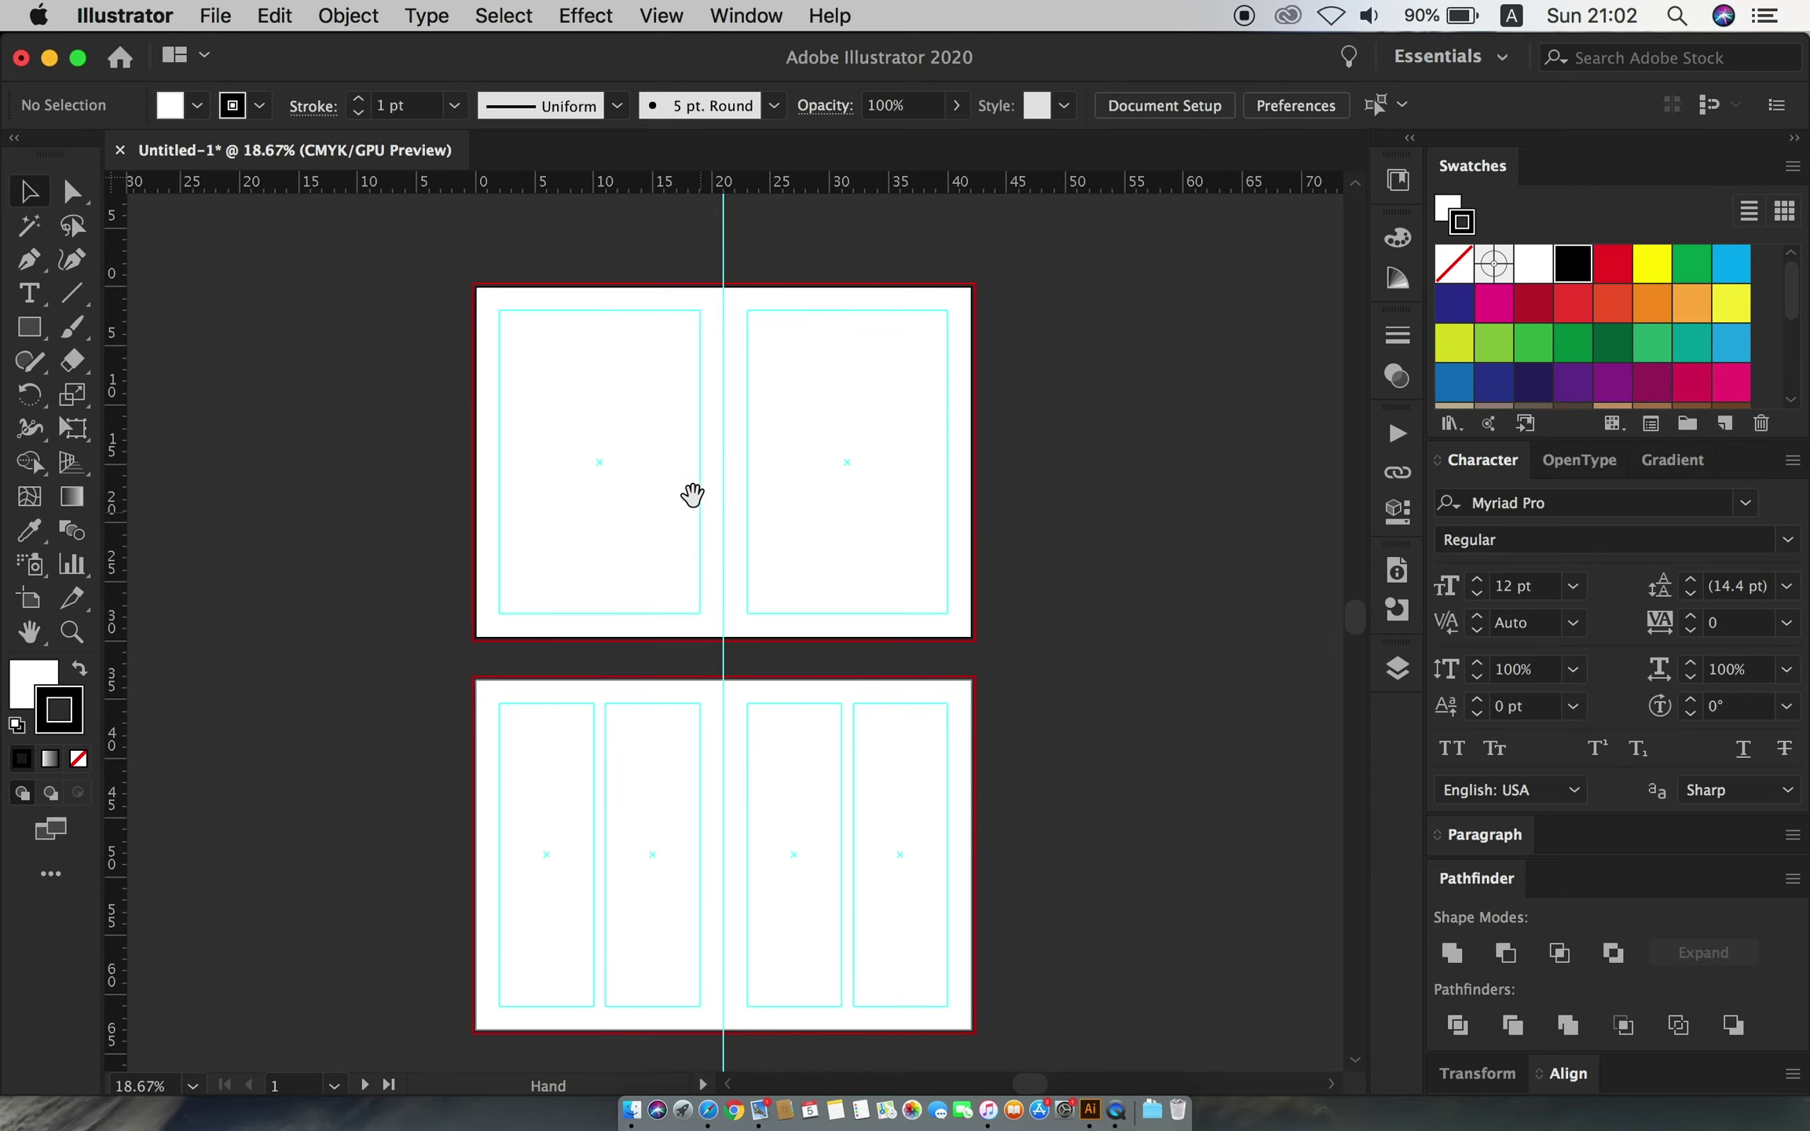
{"action": "scroll", "coordinate": [741, 550], "scroll_direction": "up", "scroll_amount": 1}
- Add an enlarged white text label above the front half of the first artboard
{"action": "scroll", "coordinate": [743, 545], "scroll_direction": "up", "scroll_amount": 1}
{"action": "scroll", "coordinate": [723, 448], "scroll_direction": "up", "scroll_amount": 1}
{"action": "key", "text": "t"}
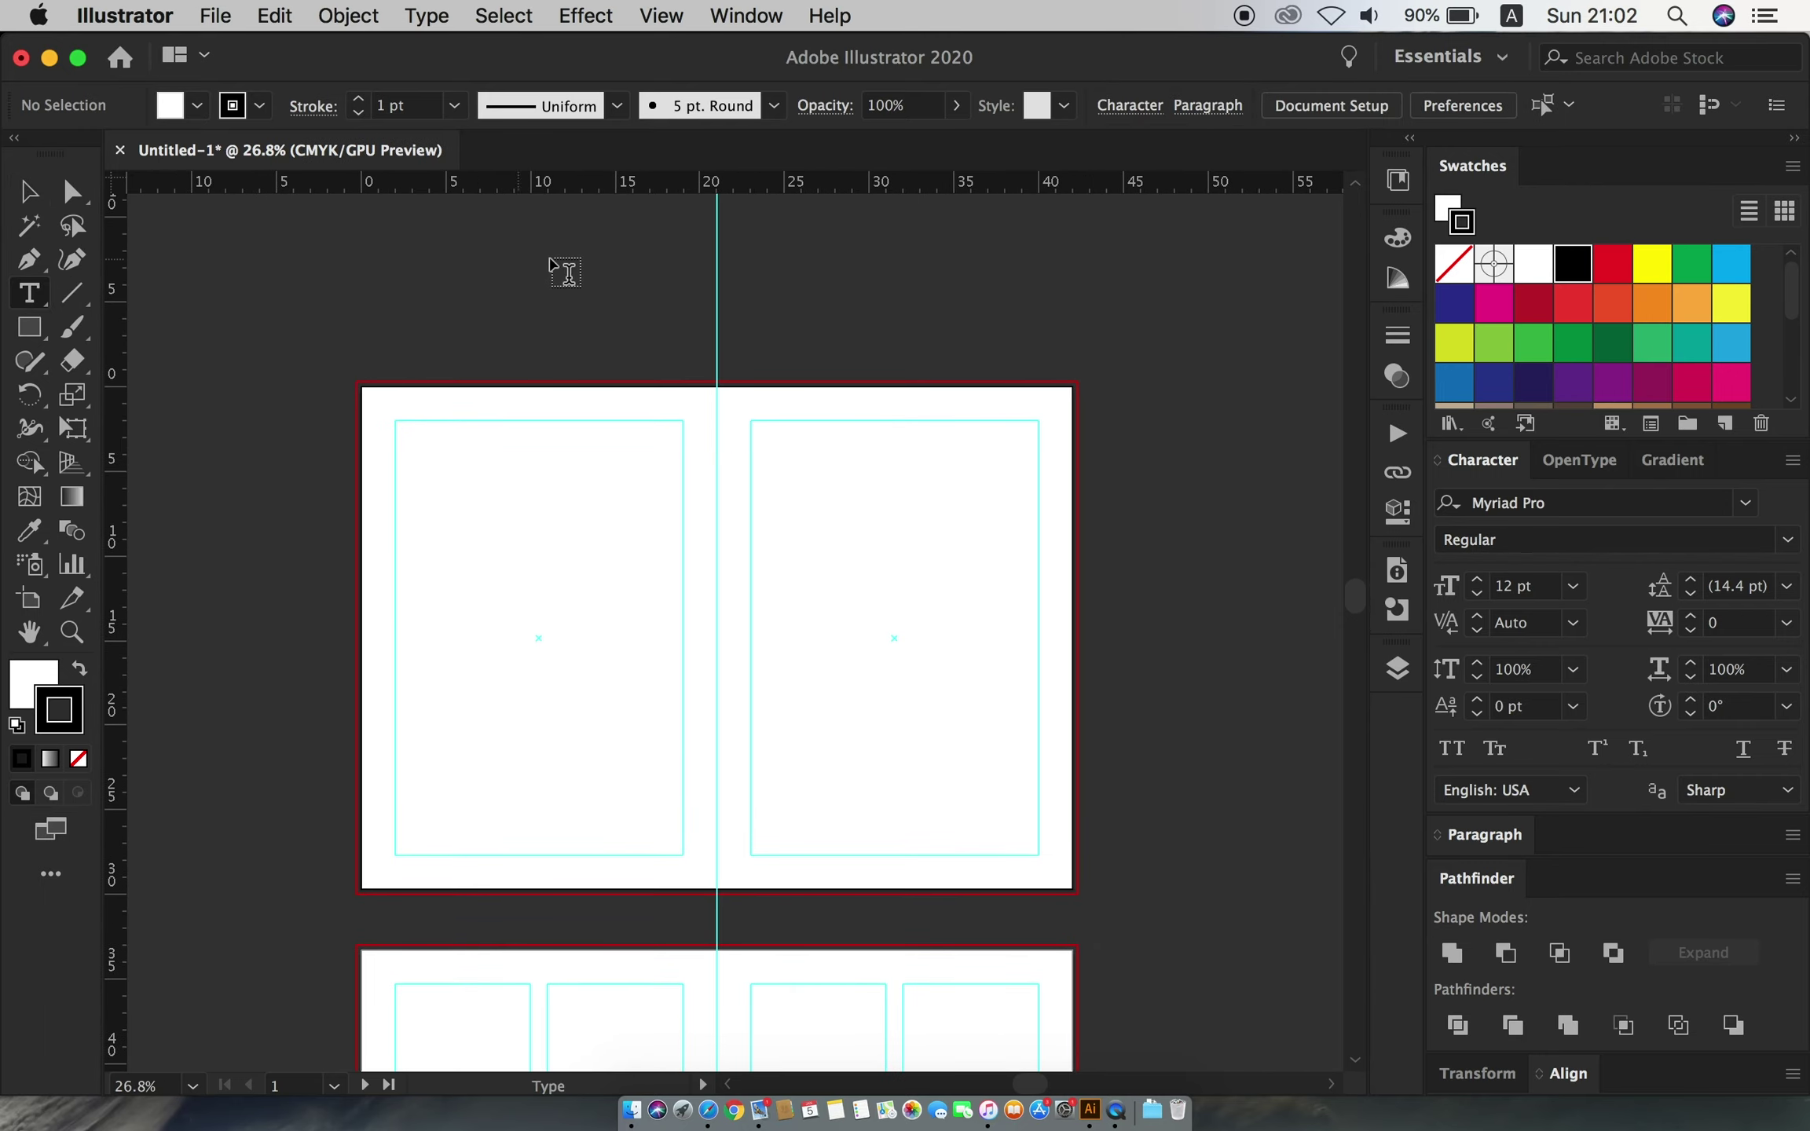
{"action": "left_click", "coordinate": [571, 261]}
{"action": "left_click", "coordinate": [50, 196]}
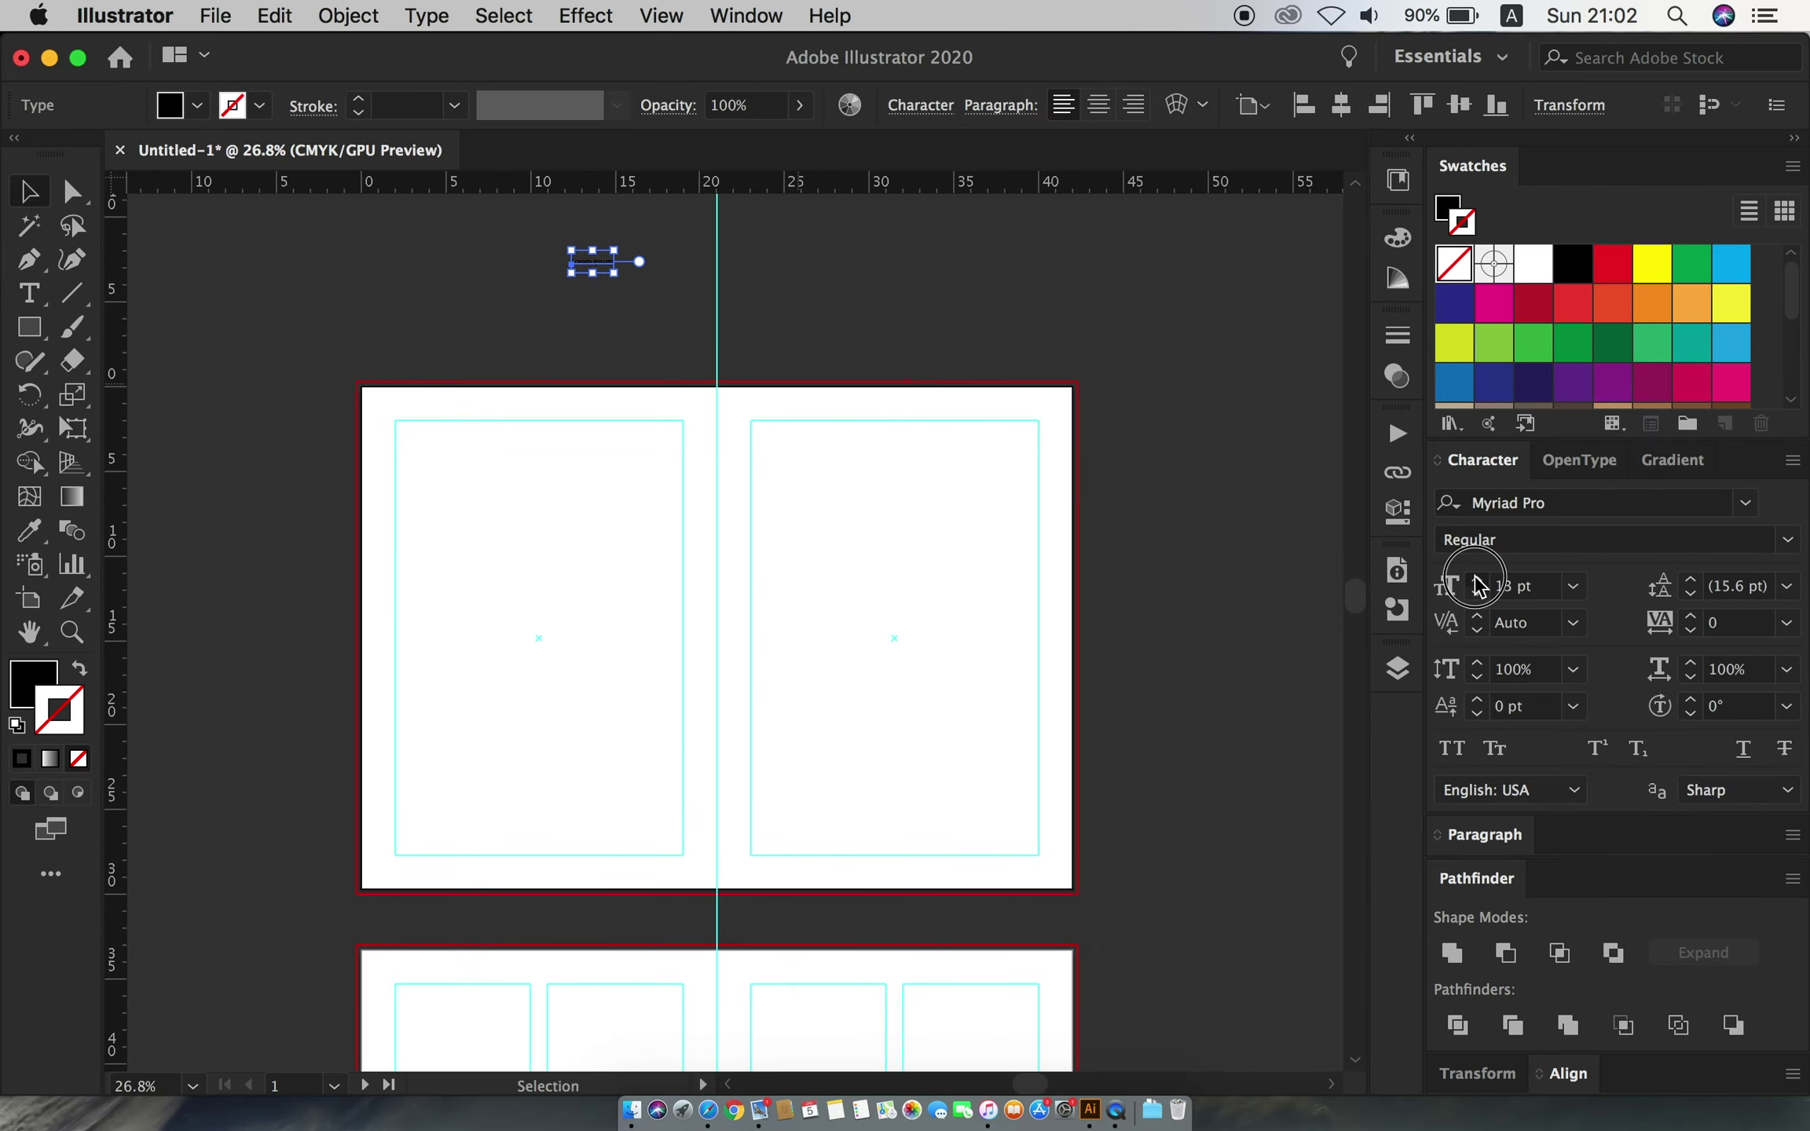
{"action": "left_click", "coordinate": [1499, 835]}
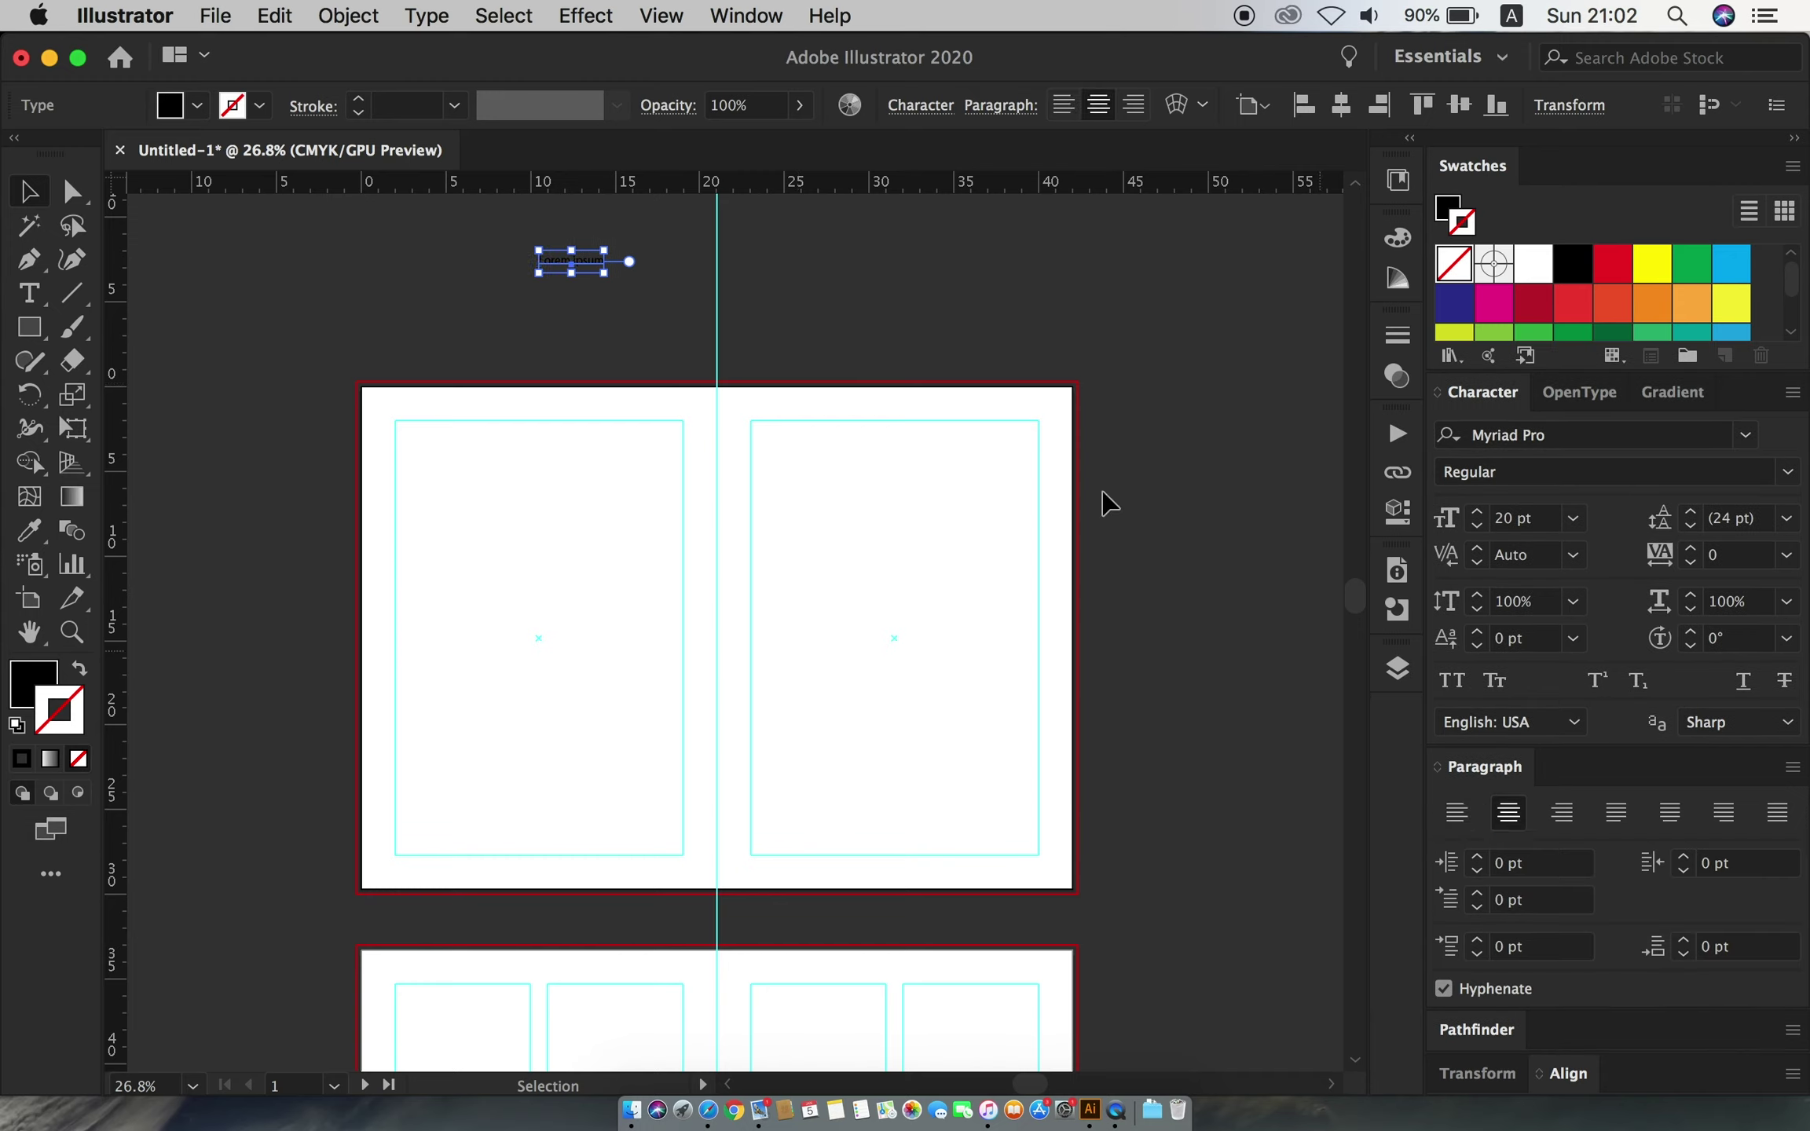
{"action": "left_click_drag", "start_coordinate": [604, 273], "coordinate": [911, 346]}
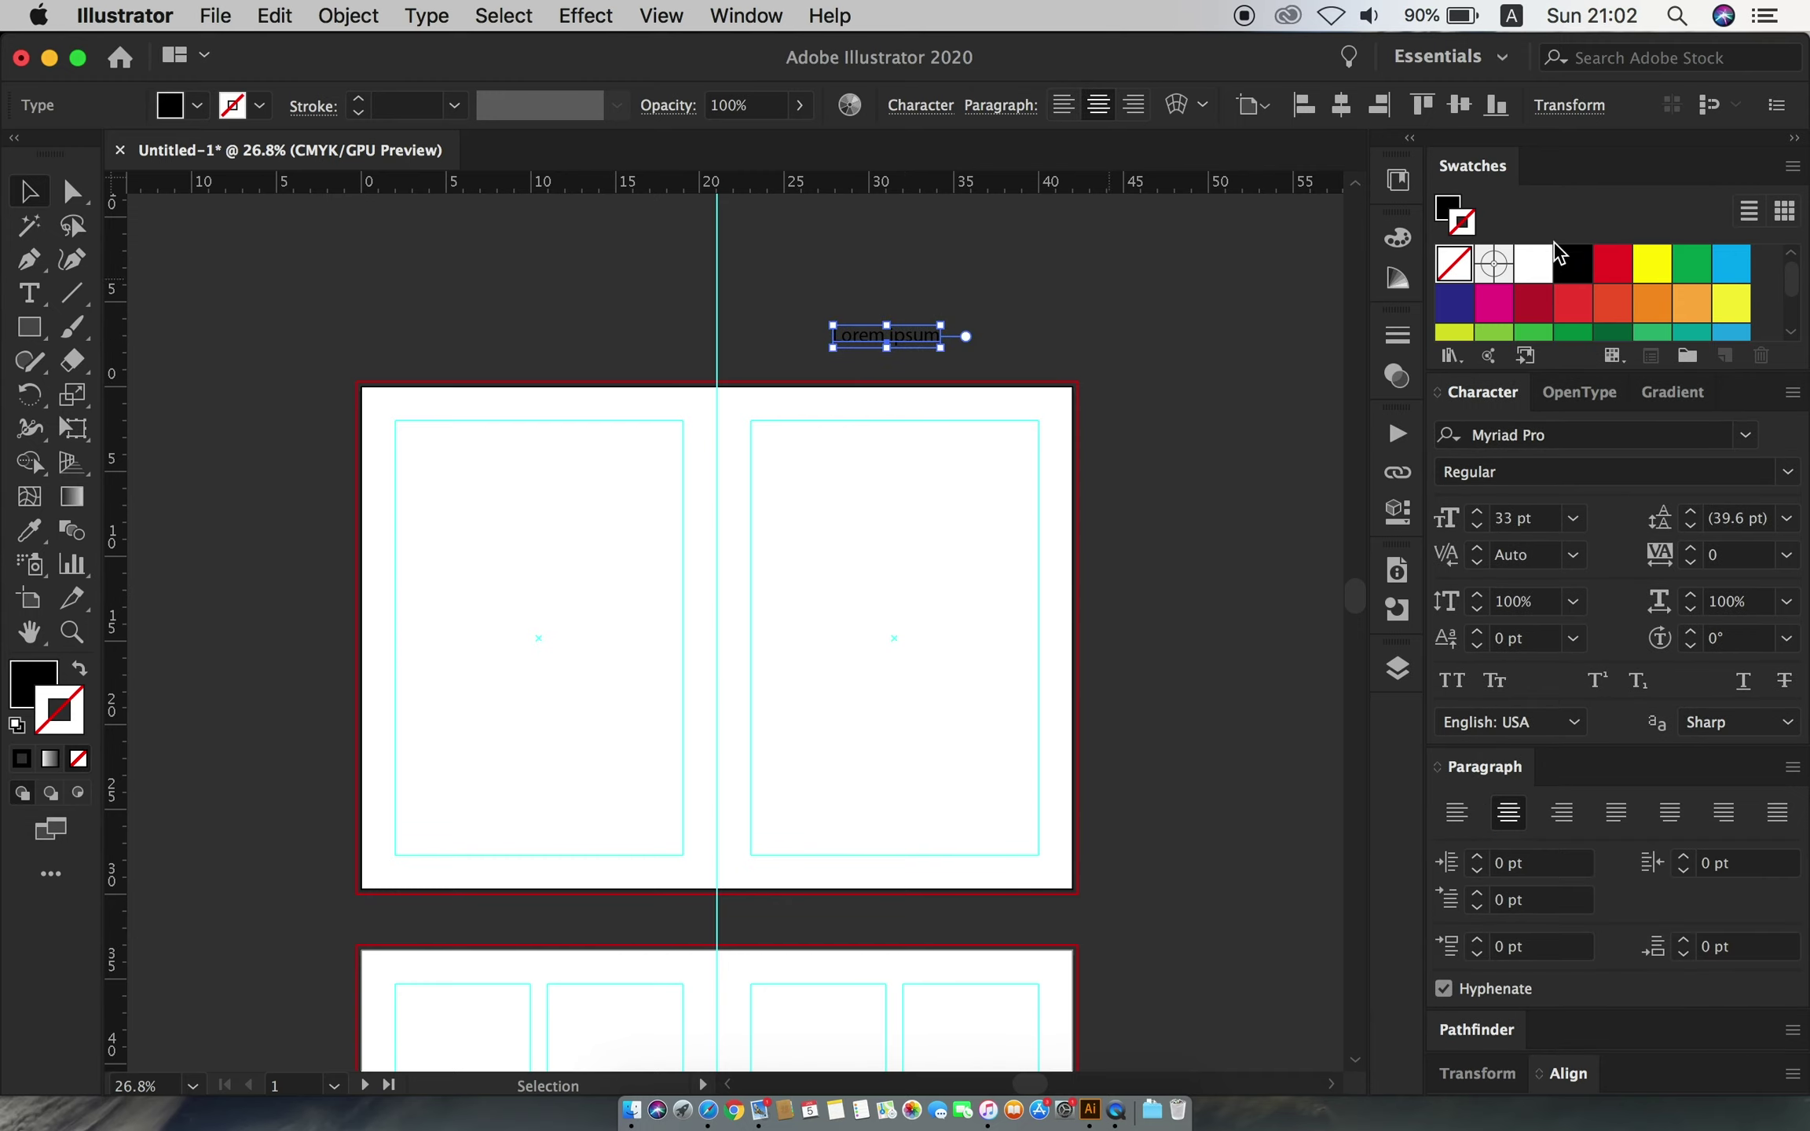
{"action": "left_click", "coordinate": [1533, 263]}
- Label the right half 'Front side' and a copy over the left half 'Back side'
{"action": "double_click", "coordinate": [913, 338]}
{"action": "type", "text": "Front side"}
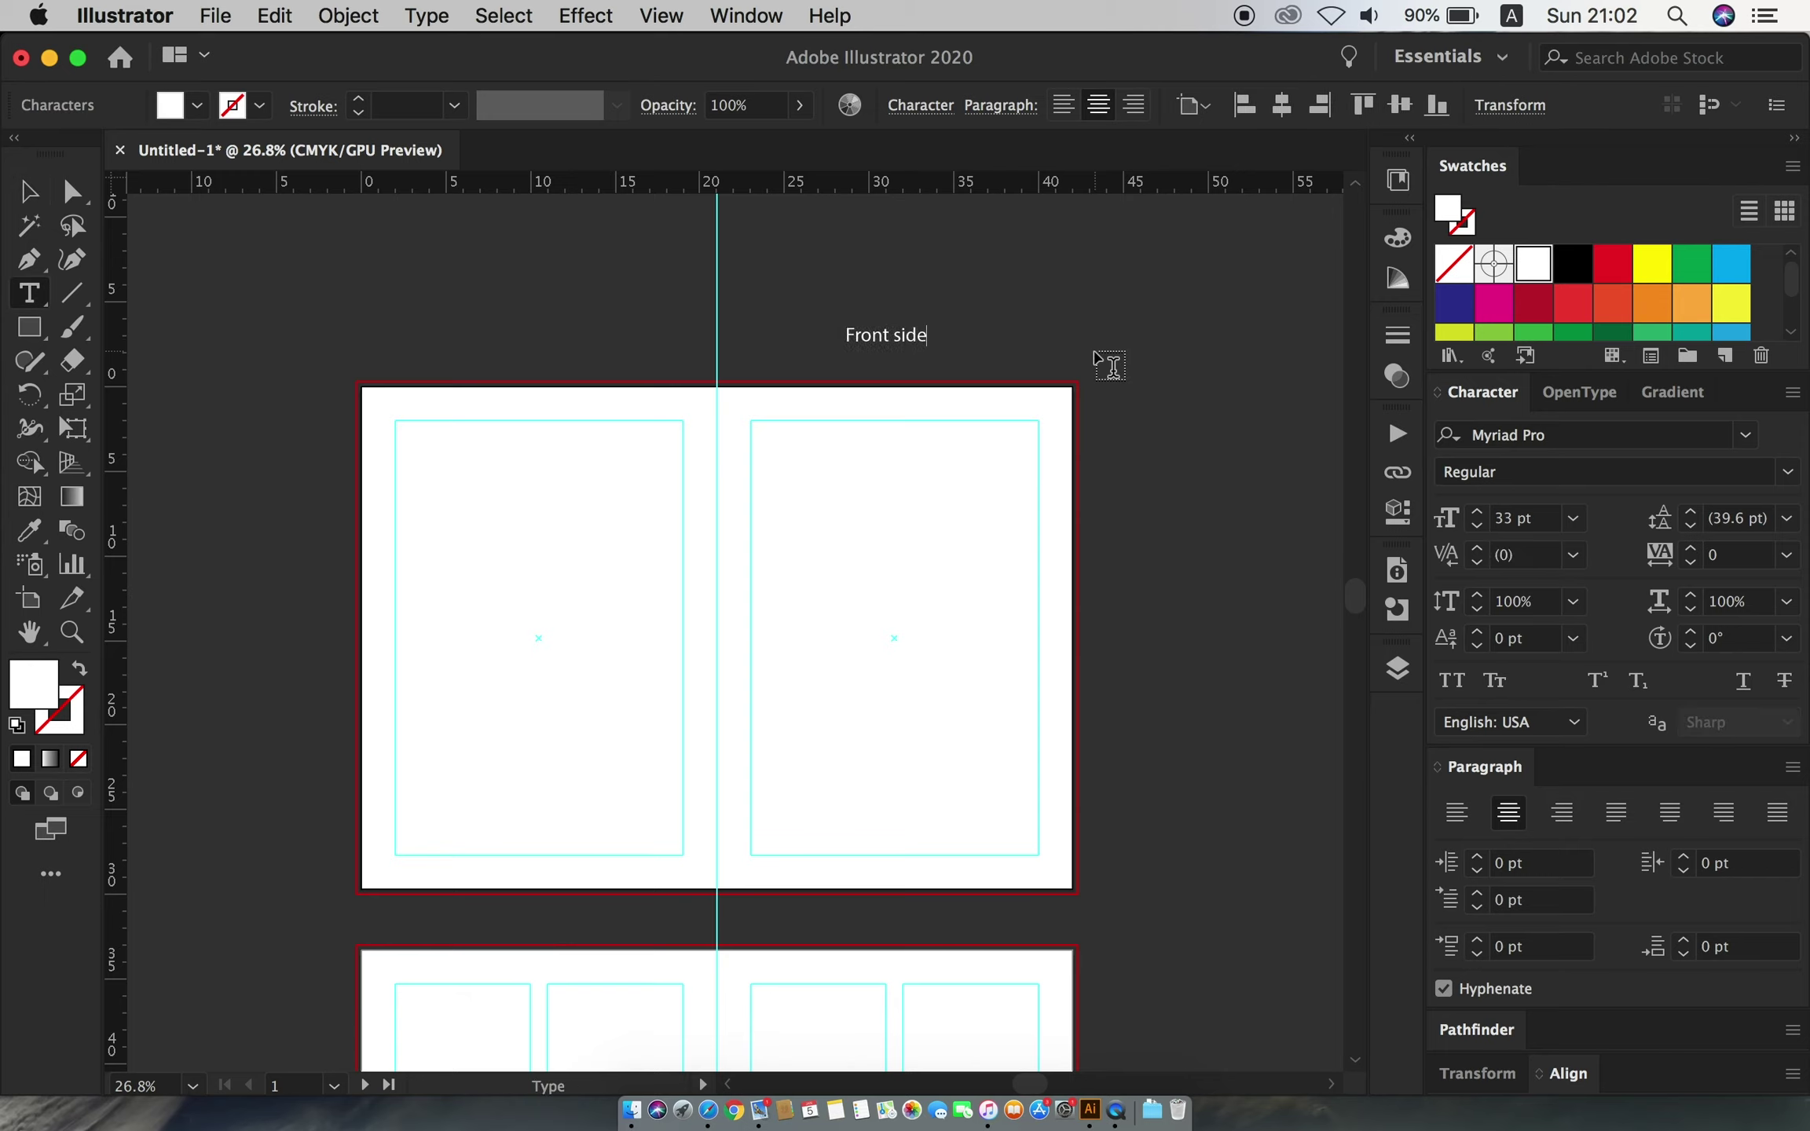
{"action": "key", "text": "Escape"}
{"action": "left_click_drag", "start_coordinate": [898, 347], "coordinate": [560, 347]}
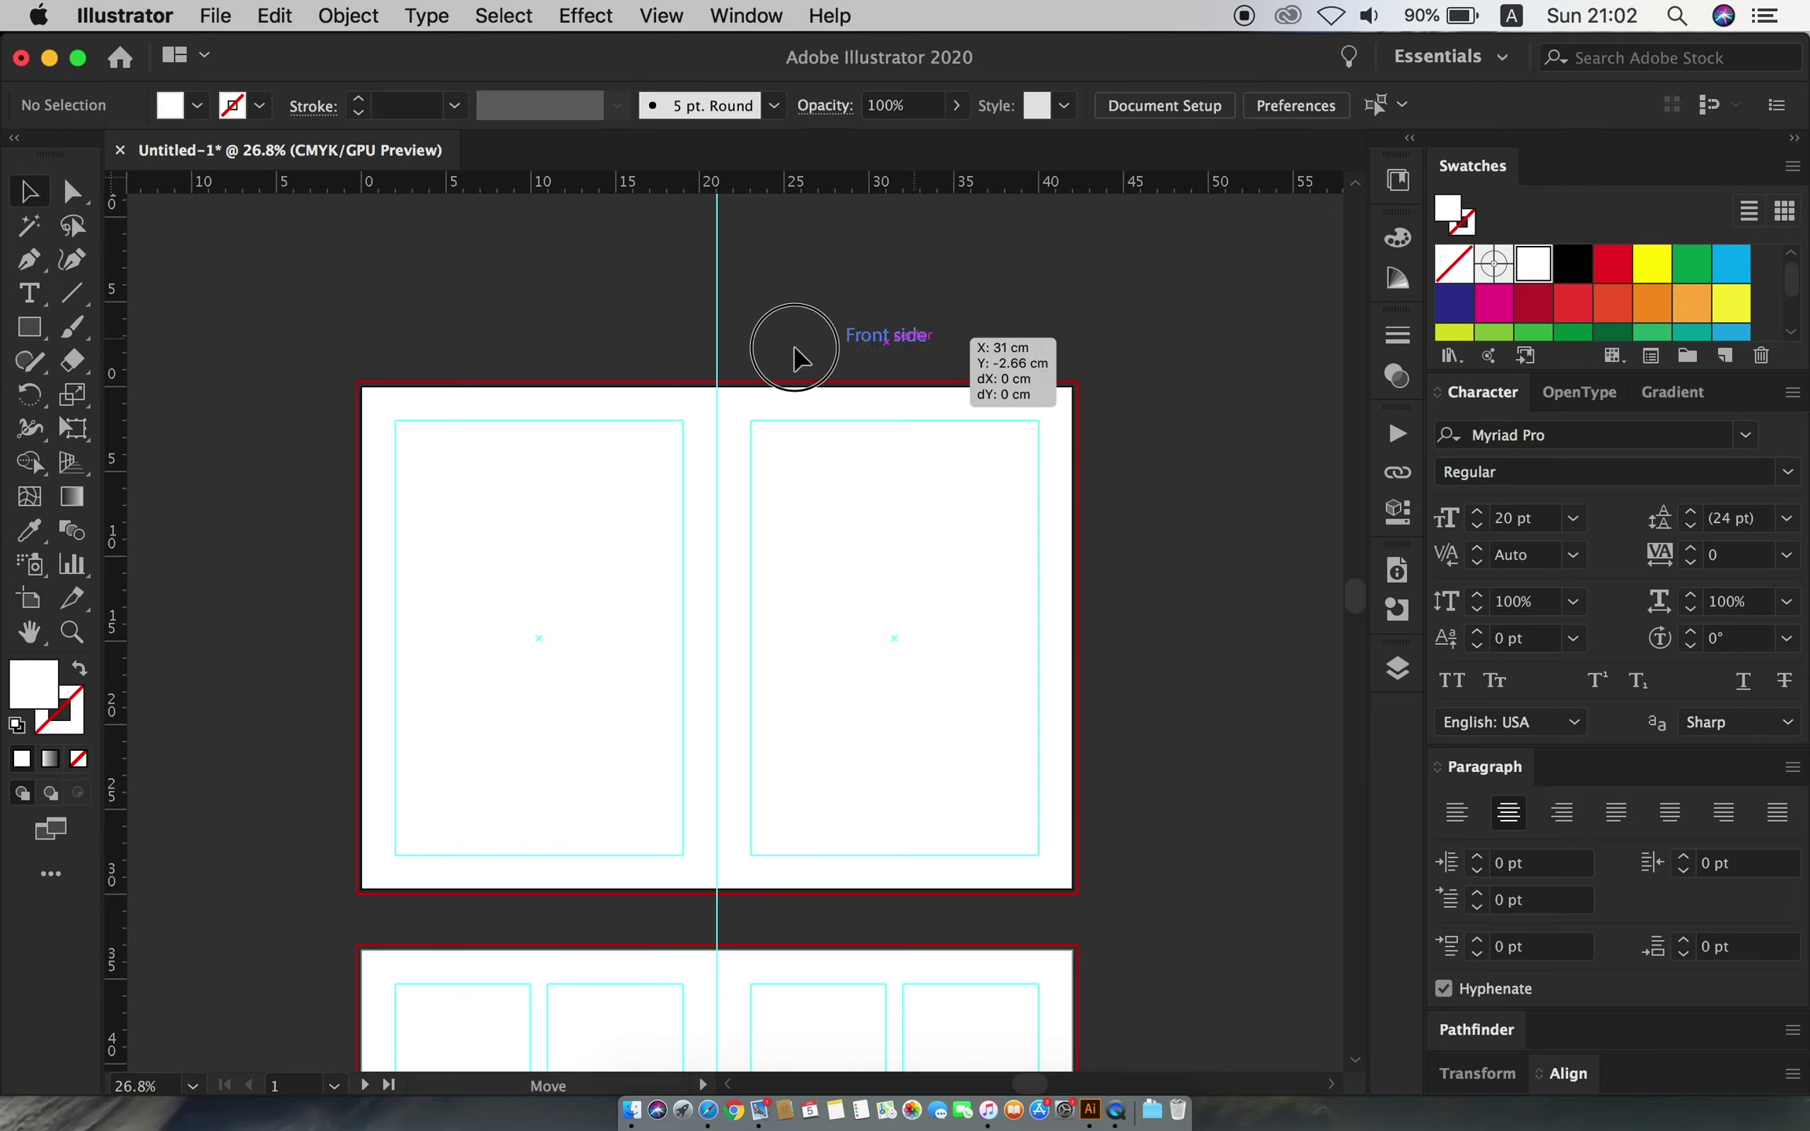
{"action": "double_click", "coordinate": [564, 338]}
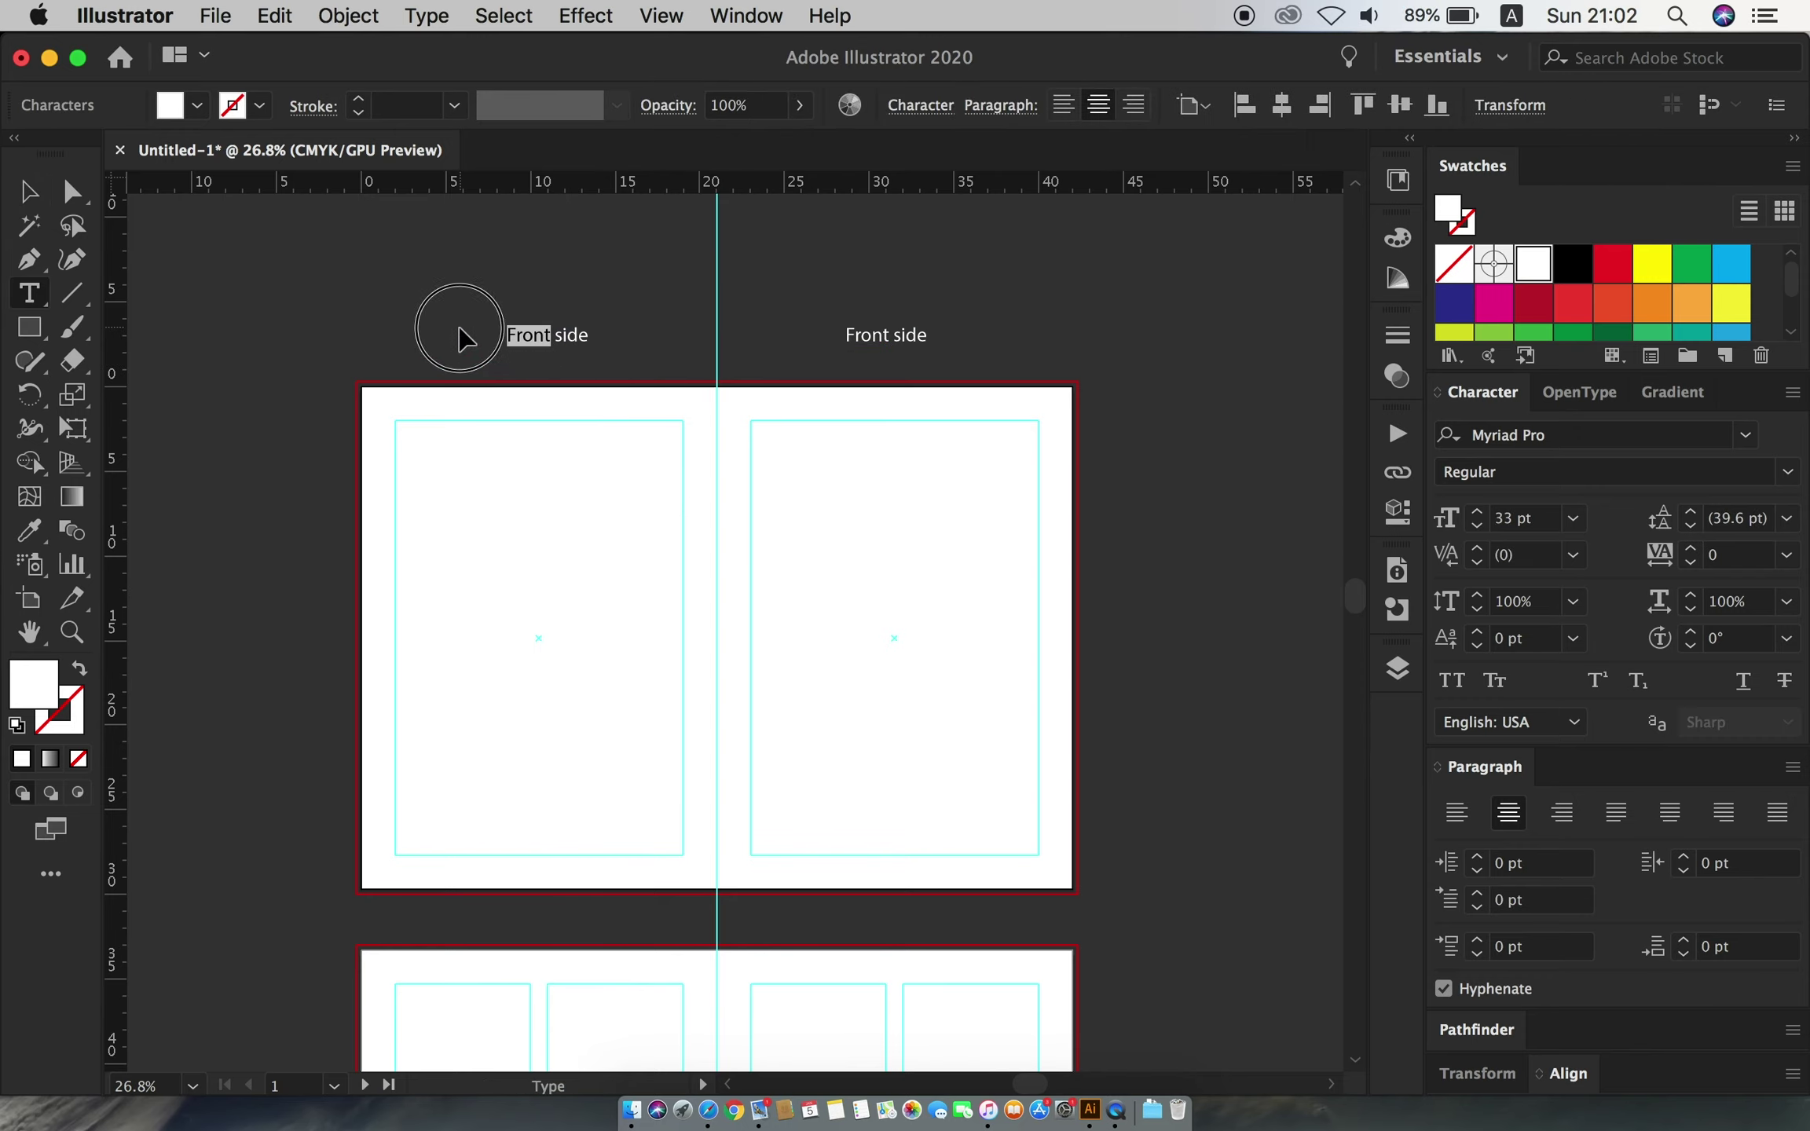
{"action": "type", "text": "Back"}
{"action": "key", "text": "Escape"}
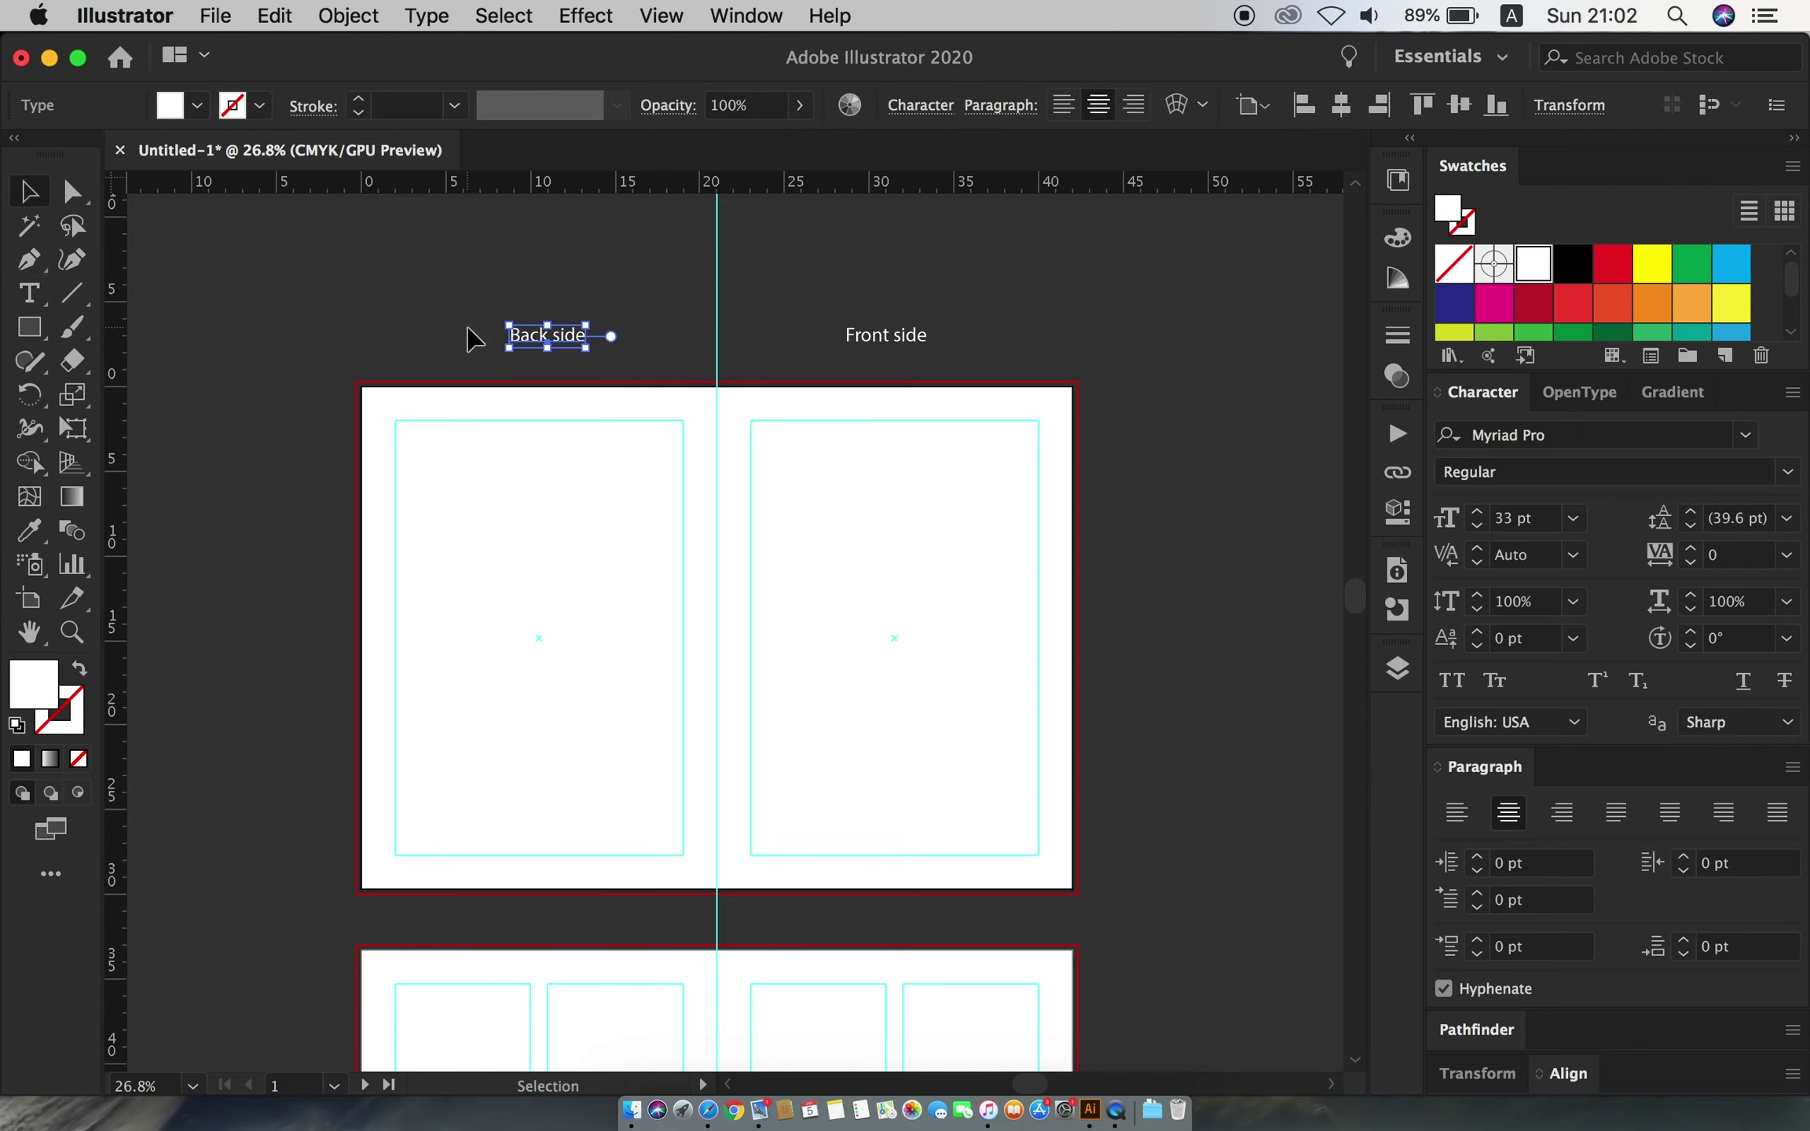
- Copy the label below the lower artboard and change it to 'Inside'
{"action": "left_click", "coordinate": [897, 634]}
{"action": "scroll", "coordinate": [897, 634], "scroll_direction": "down", "scroll_amount": 1}
{"action": "left_click_drag", "start_coordinate": [897, 634], "coordinate": [890, 450]}
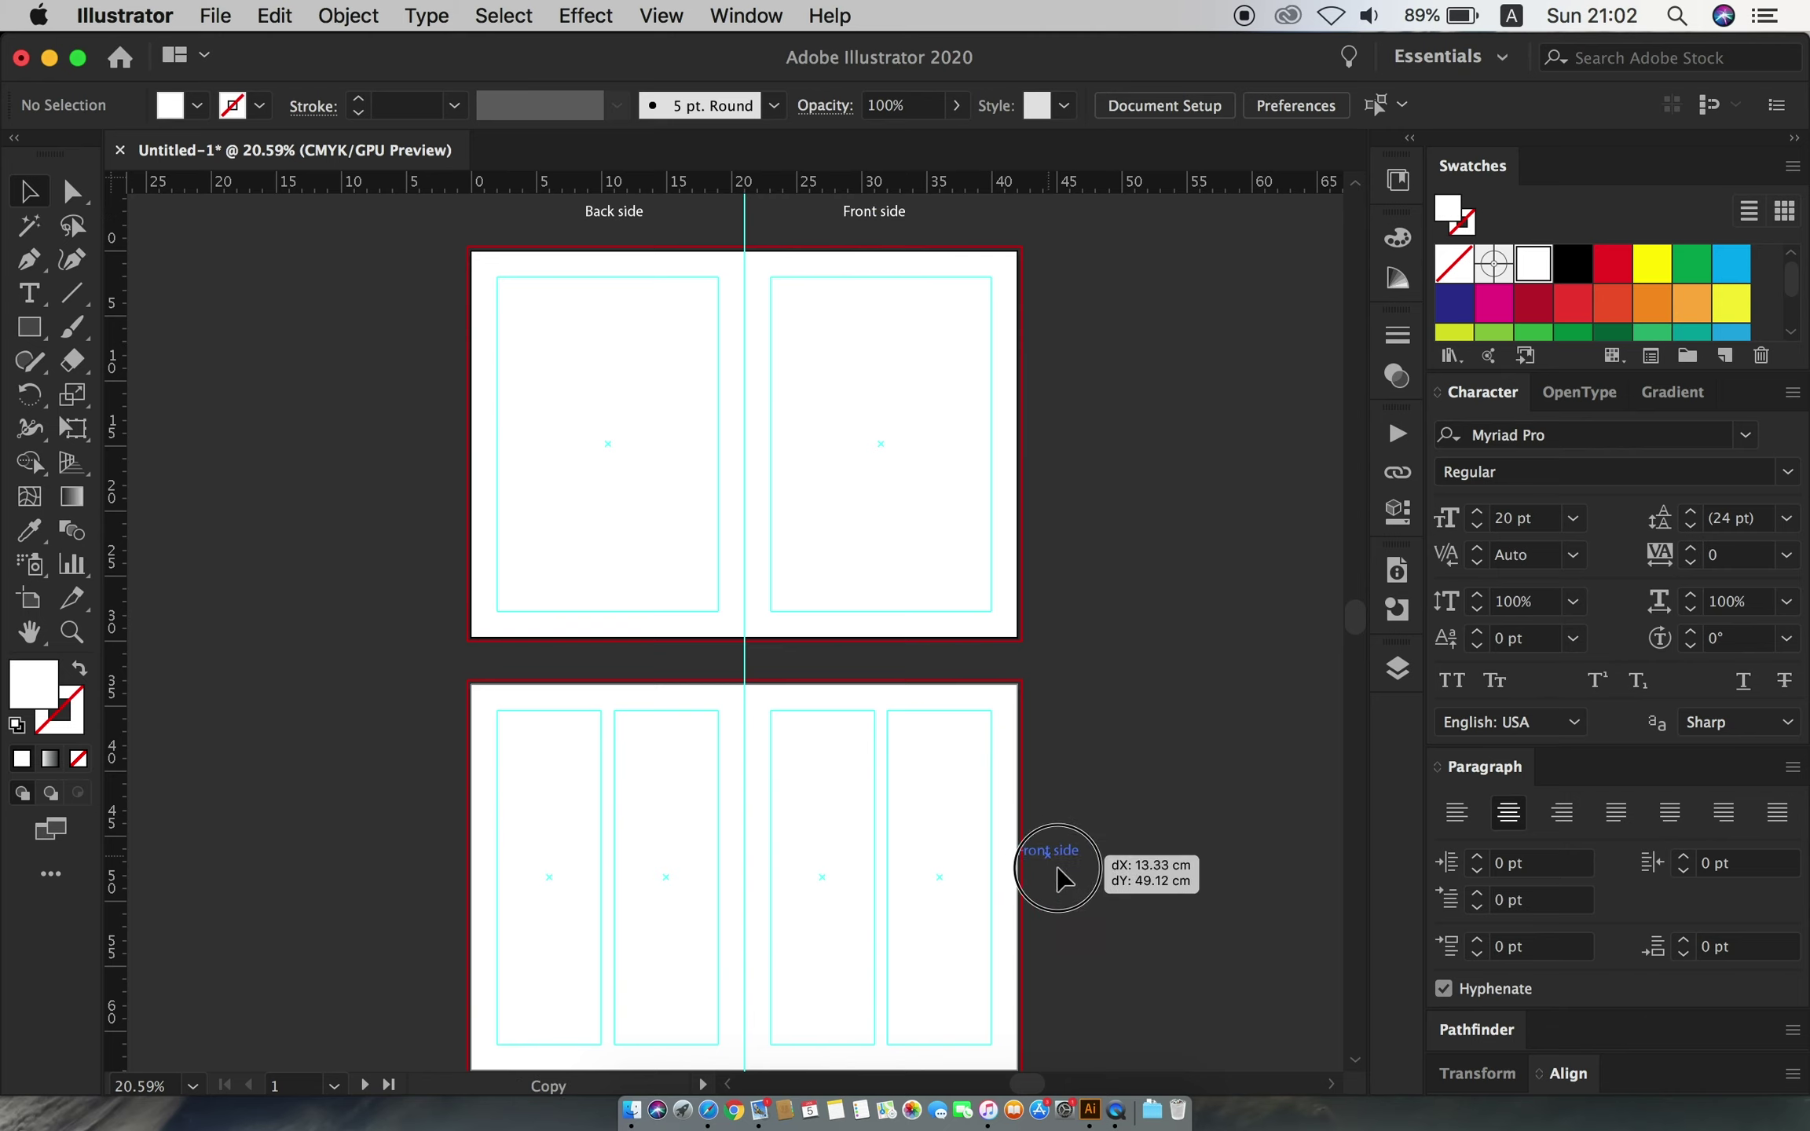
{"action": "left_click_drag", "start_coordinate": [884, 228], "coordinate": [1056, 880]}
{"action": "left_click_drag", "start_coordinate": [1152, 949], "coordinate": [1143, 698]}
{"action": "mouse_move", "coordinate": [1075, 629]}
{"action": "left_mouse_down"}
{"action": "mouse_move", "coordinate": [761, 876]}
{"action": "mouse_move", "coordinate": [767, 897]}
{"action": "left_mouse_up"}
{"action": "scroll", "coordinate": [985, 957], "scroll_direction": "left", "scroll_amount": 5}
{"action": "scroll", "coordinate": [919, 897], "scroll_direction": "up", "scroll_amount": 3}
{"action": "scroll", "coordinate": [707, 778], "scroll_direction": "up", "scroll_amount": 1}
{"action": "left_click", "coordinate": [718, 780]}
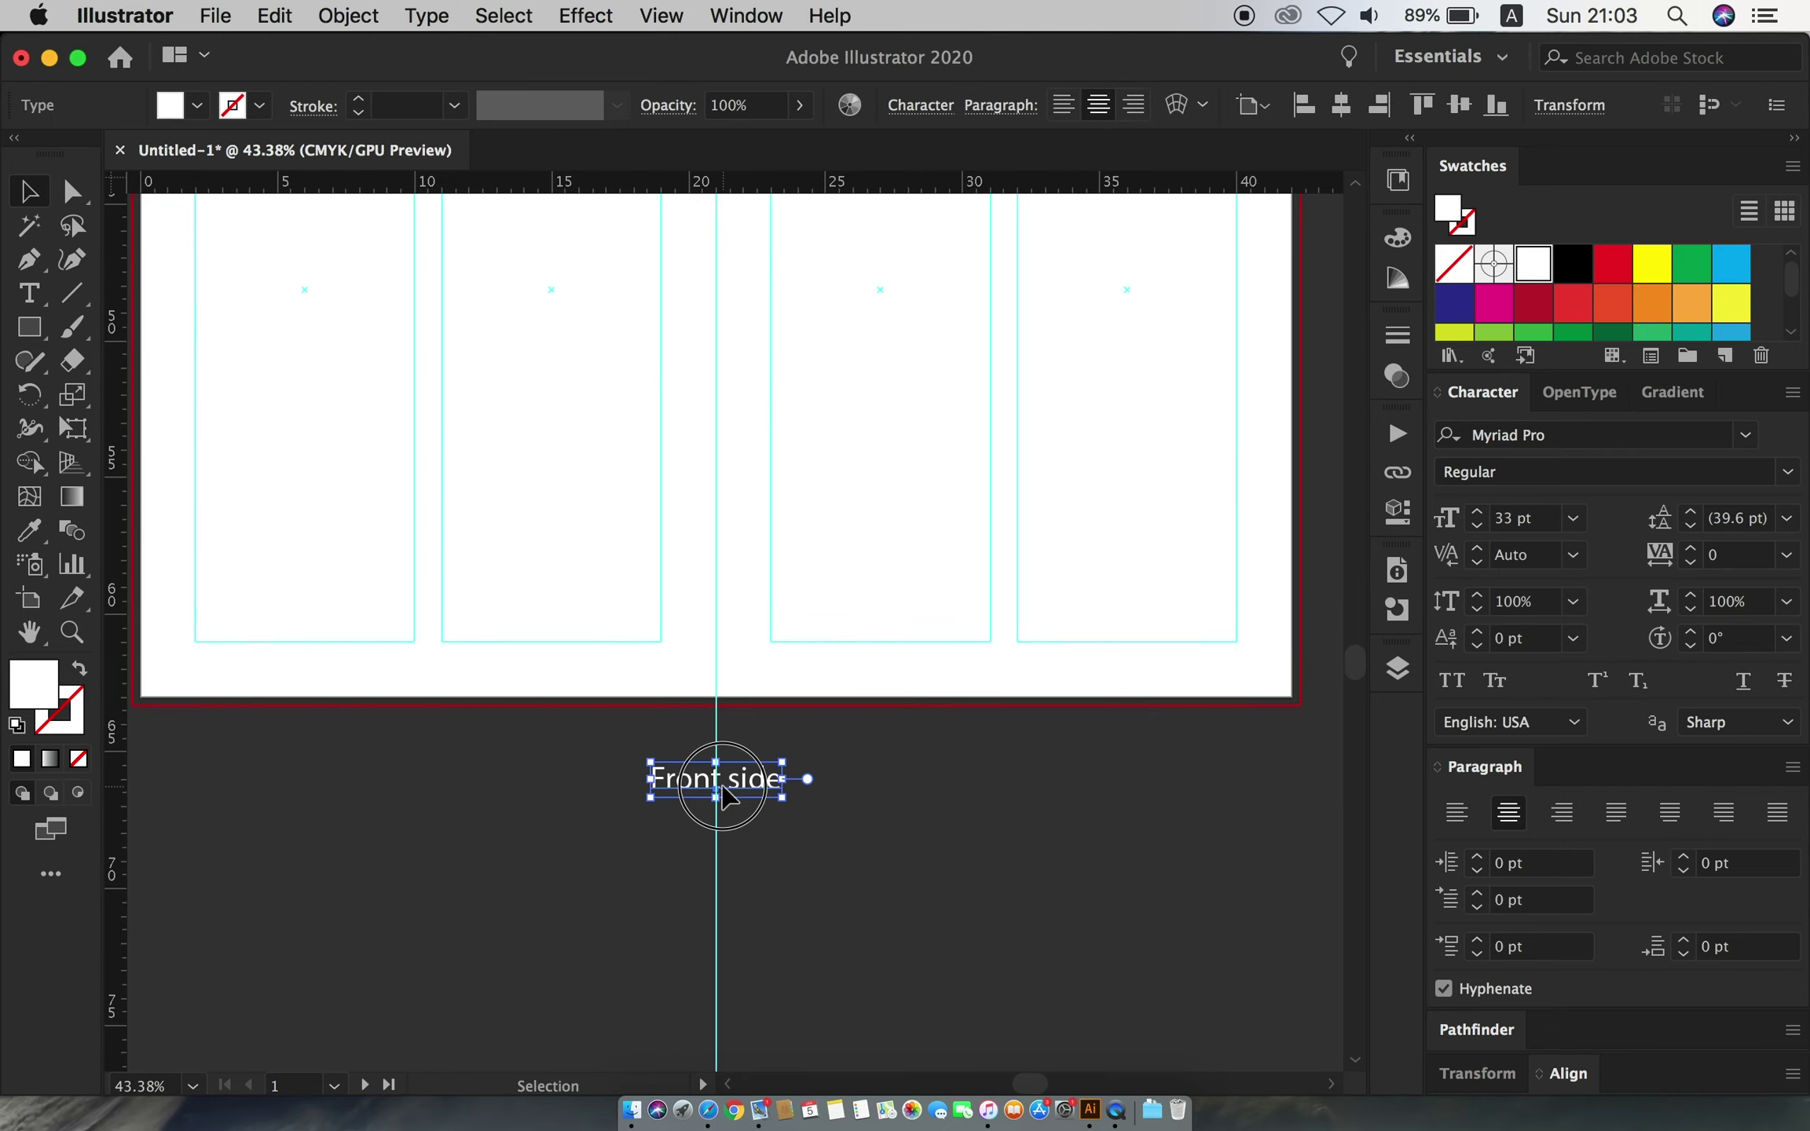
{"action": "double_click", "coordinate": [724, 780]}
{"action": "left_click_drag", "start_coordinate": [724, 779], "coordinate": [628, 785]}
{"action": "key", "text": "Escape"}
{"action": "left_click", "coordinate": [886, 606]}
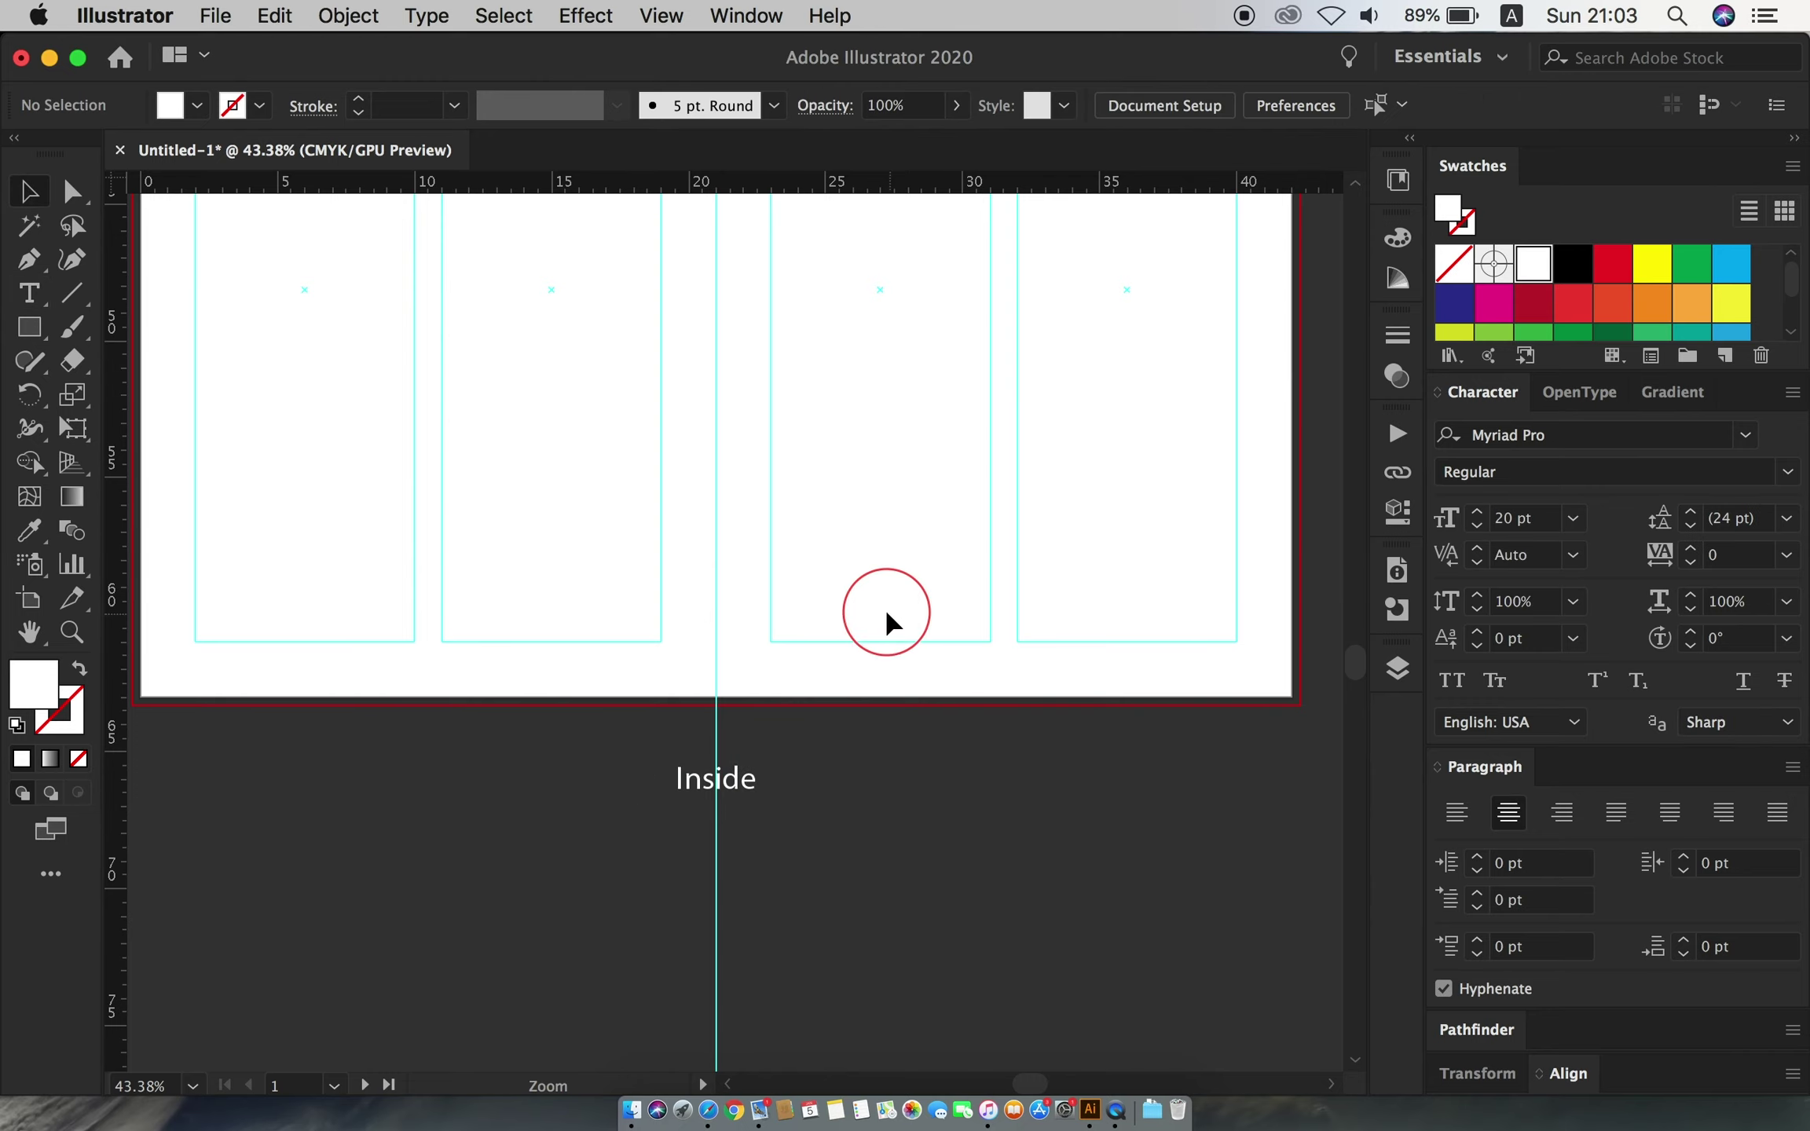
- Select the three labels and lock them in place
{"action": "scroll", "coordinate": [647, 745], "scroll_direction": "down", "scroll_amount": 3}
{"action": "scroll", "coordinate": [779, 639], "scroll_direction": "down", "scroll_amount": 3}
{"action": "left_click_drag", "start_coordinate": [915, 919], "coordinate": [620, 306]}
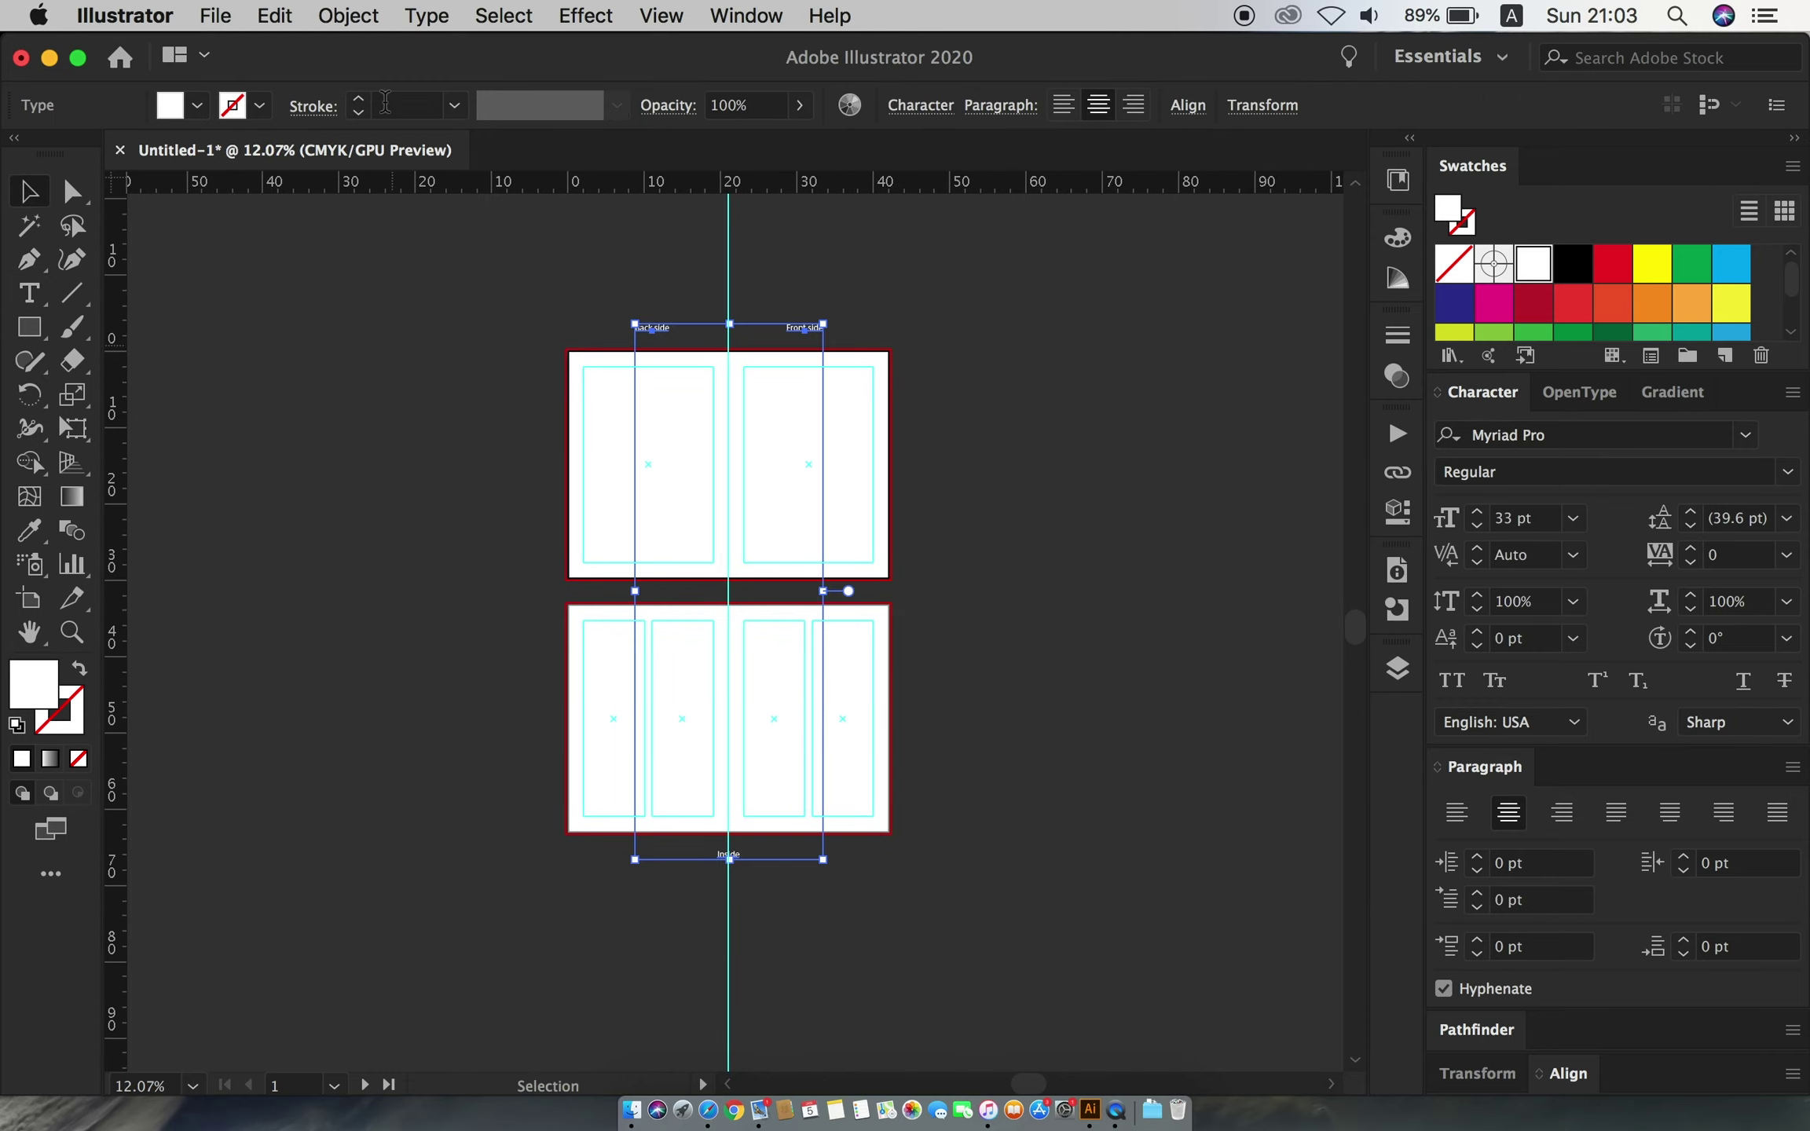
{"action": "left_click", "coordinate": [348, 15]}
{"action": "left_click", "coordinate": [647, 202]}
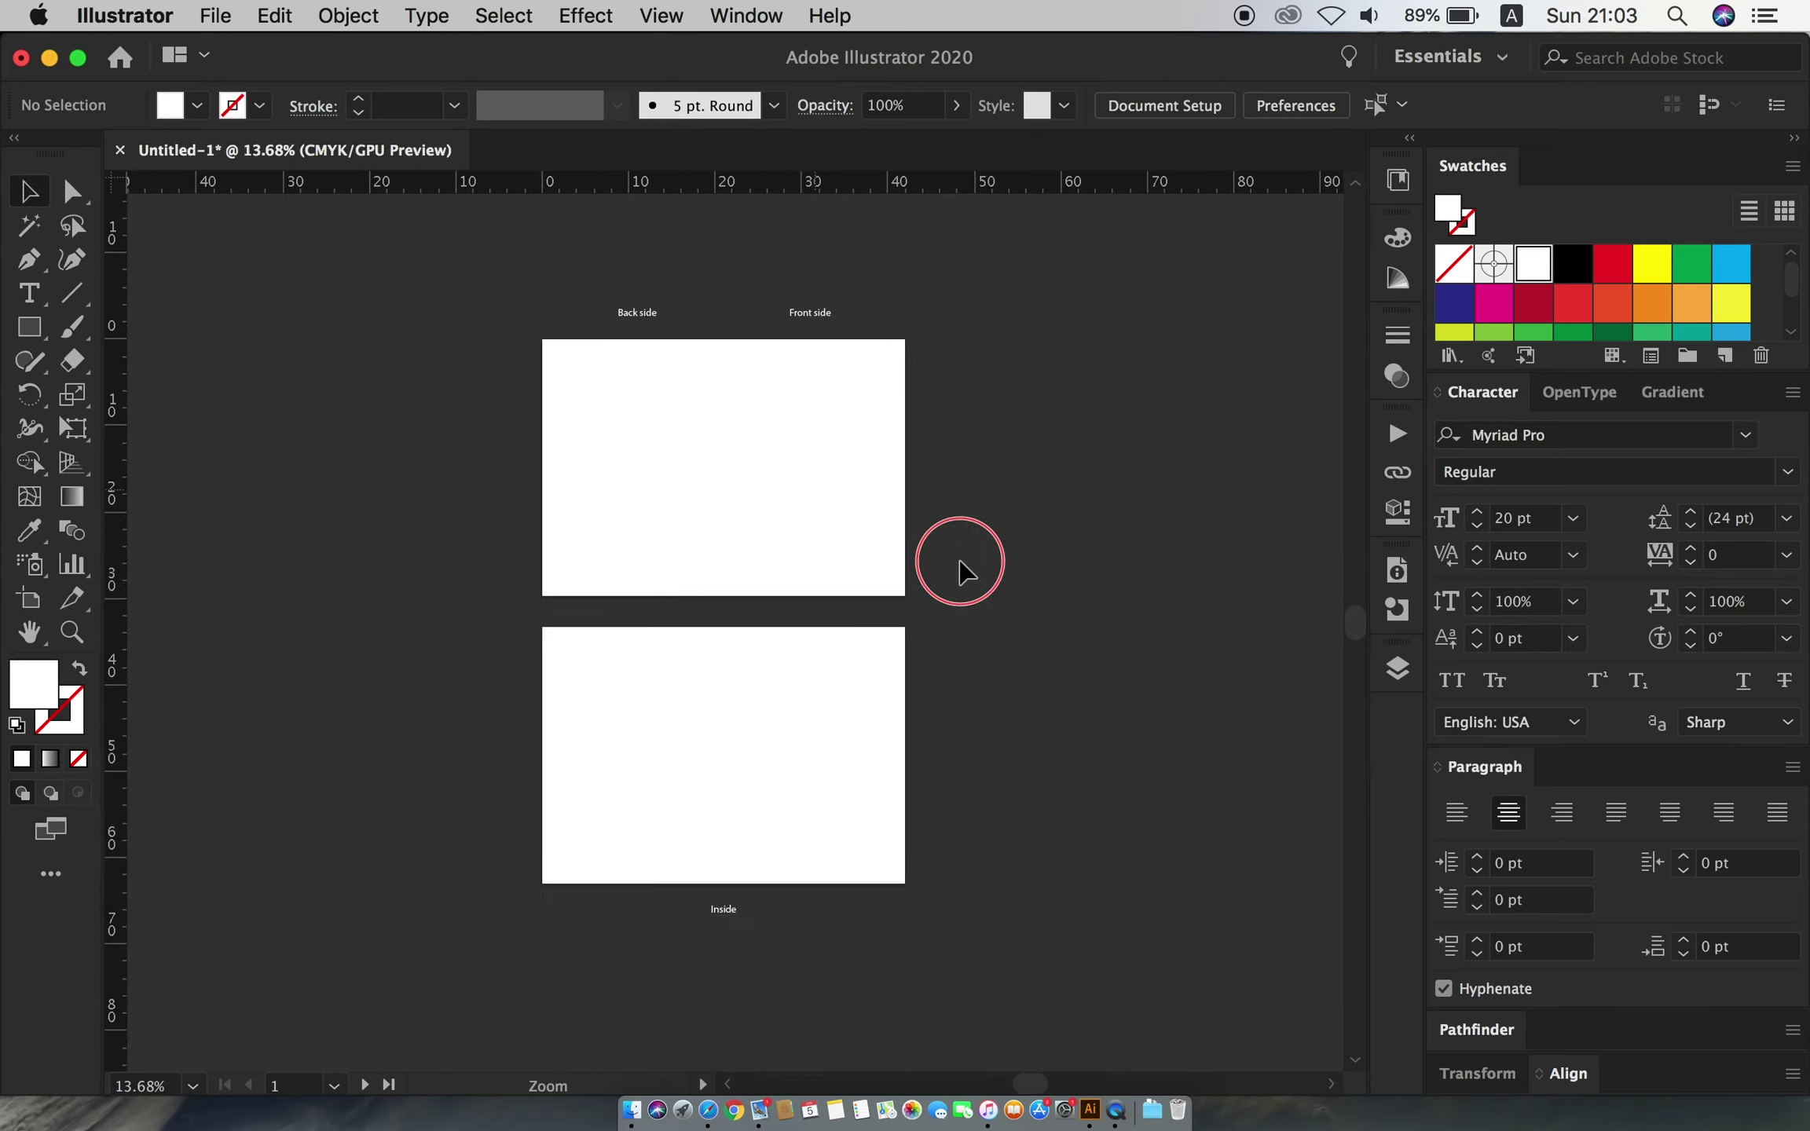
{"action": "scroll", "coordinate": [788, 485], "scroll_direction": "up", "scroll_amount": 3}
{"action": "scroll", "coordinate": [913, 606], "scroll_direction": "up", "scroll_amount": 2}
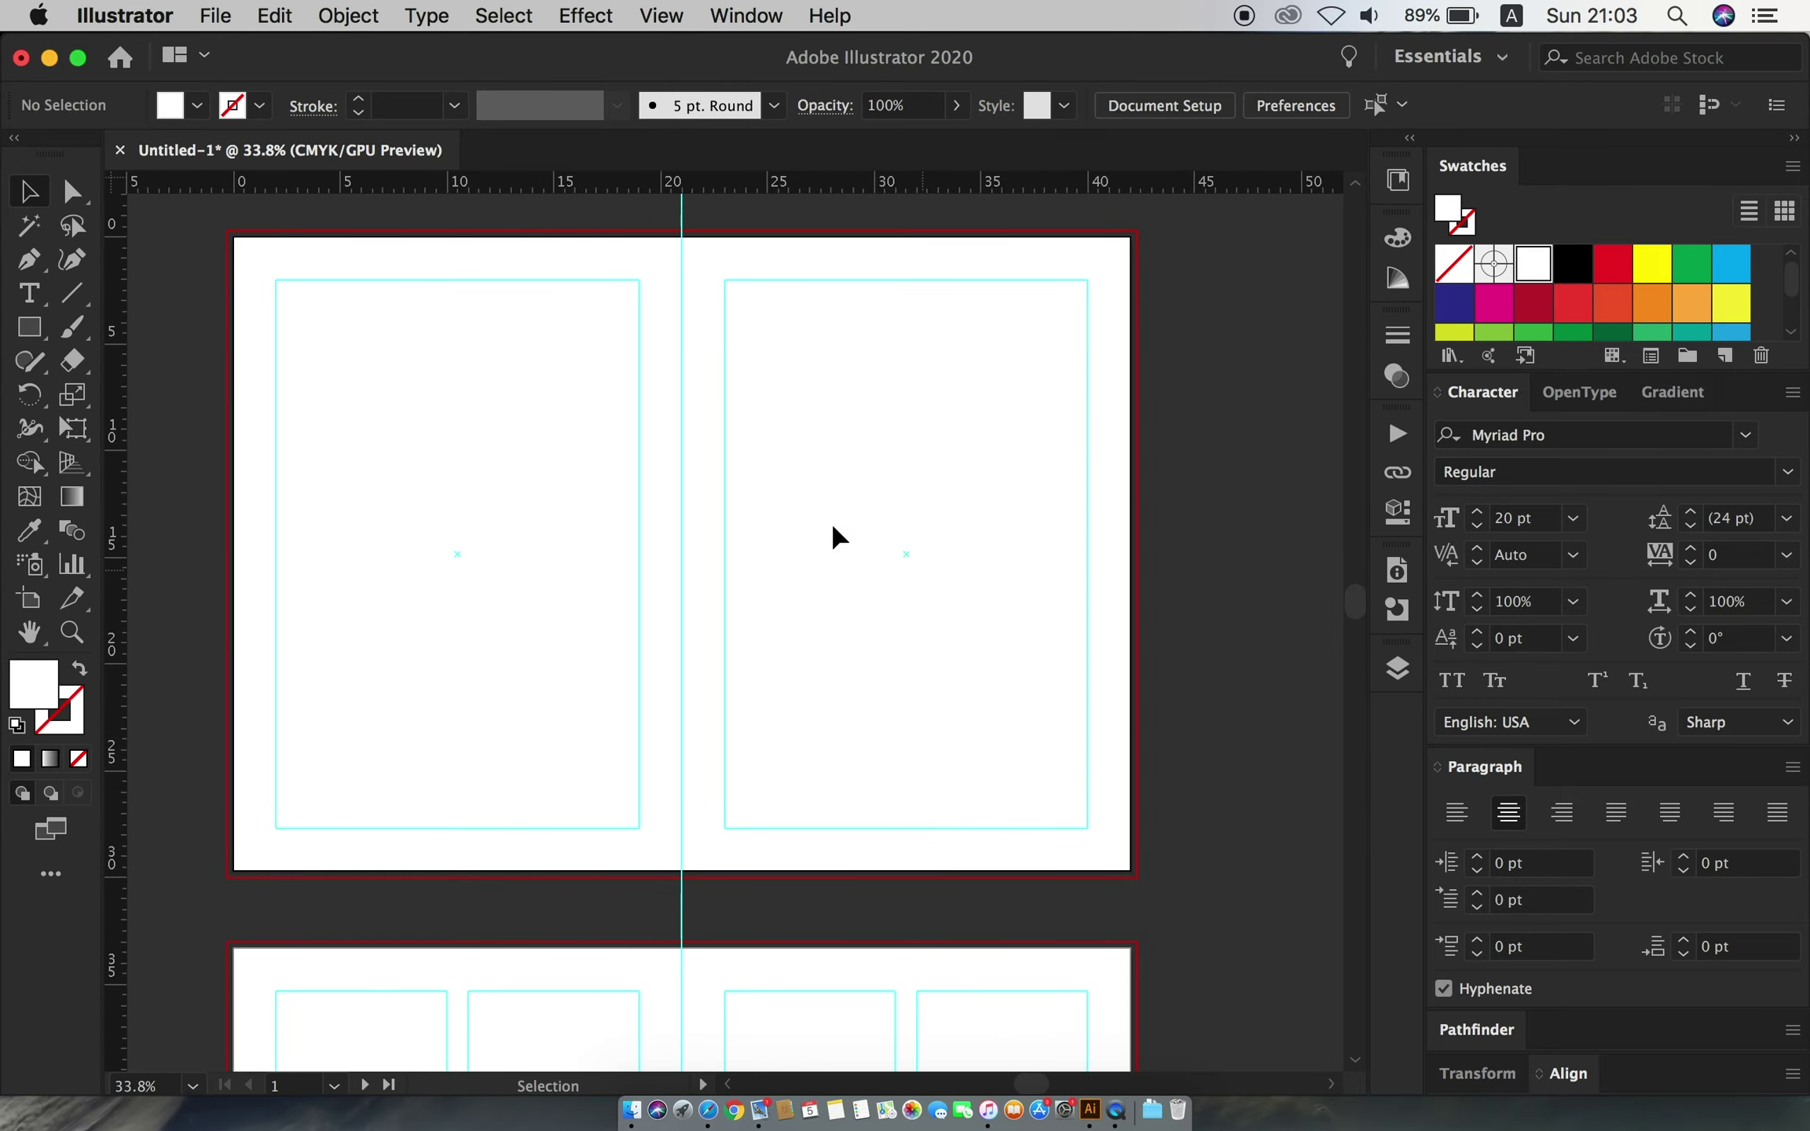
- Open the file Unity Logo 2.ai
{"action": "left_click", "coordinate": [220, 22]}
{"action": "left_click", "coordinate": [283, 105]}
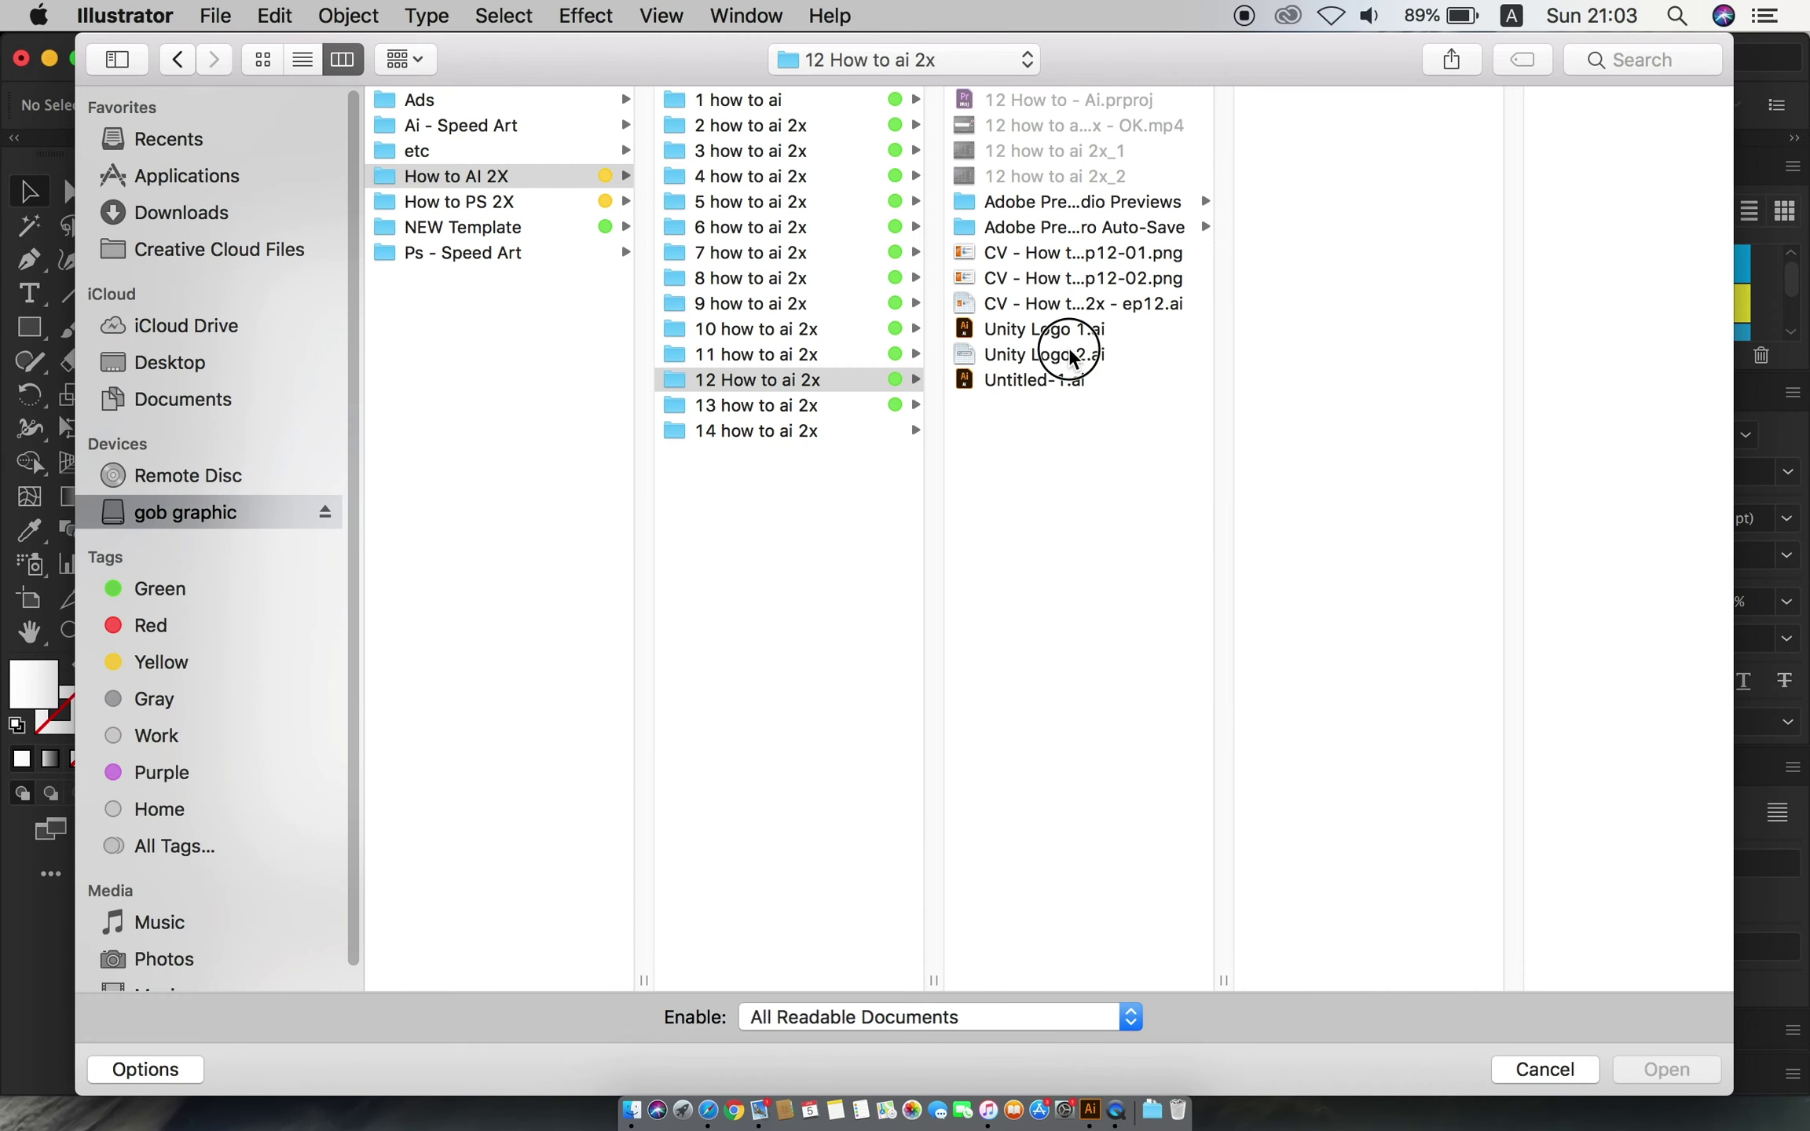
{"action": "left_click", "coordinate": [1045, 354]}
{"action": "left_click", "coordinate": [1665, 1070]}
- Copy the main UNITY logo and switch back to the brochure document
{"action": "left_click", "coordinate": [747, 496]}
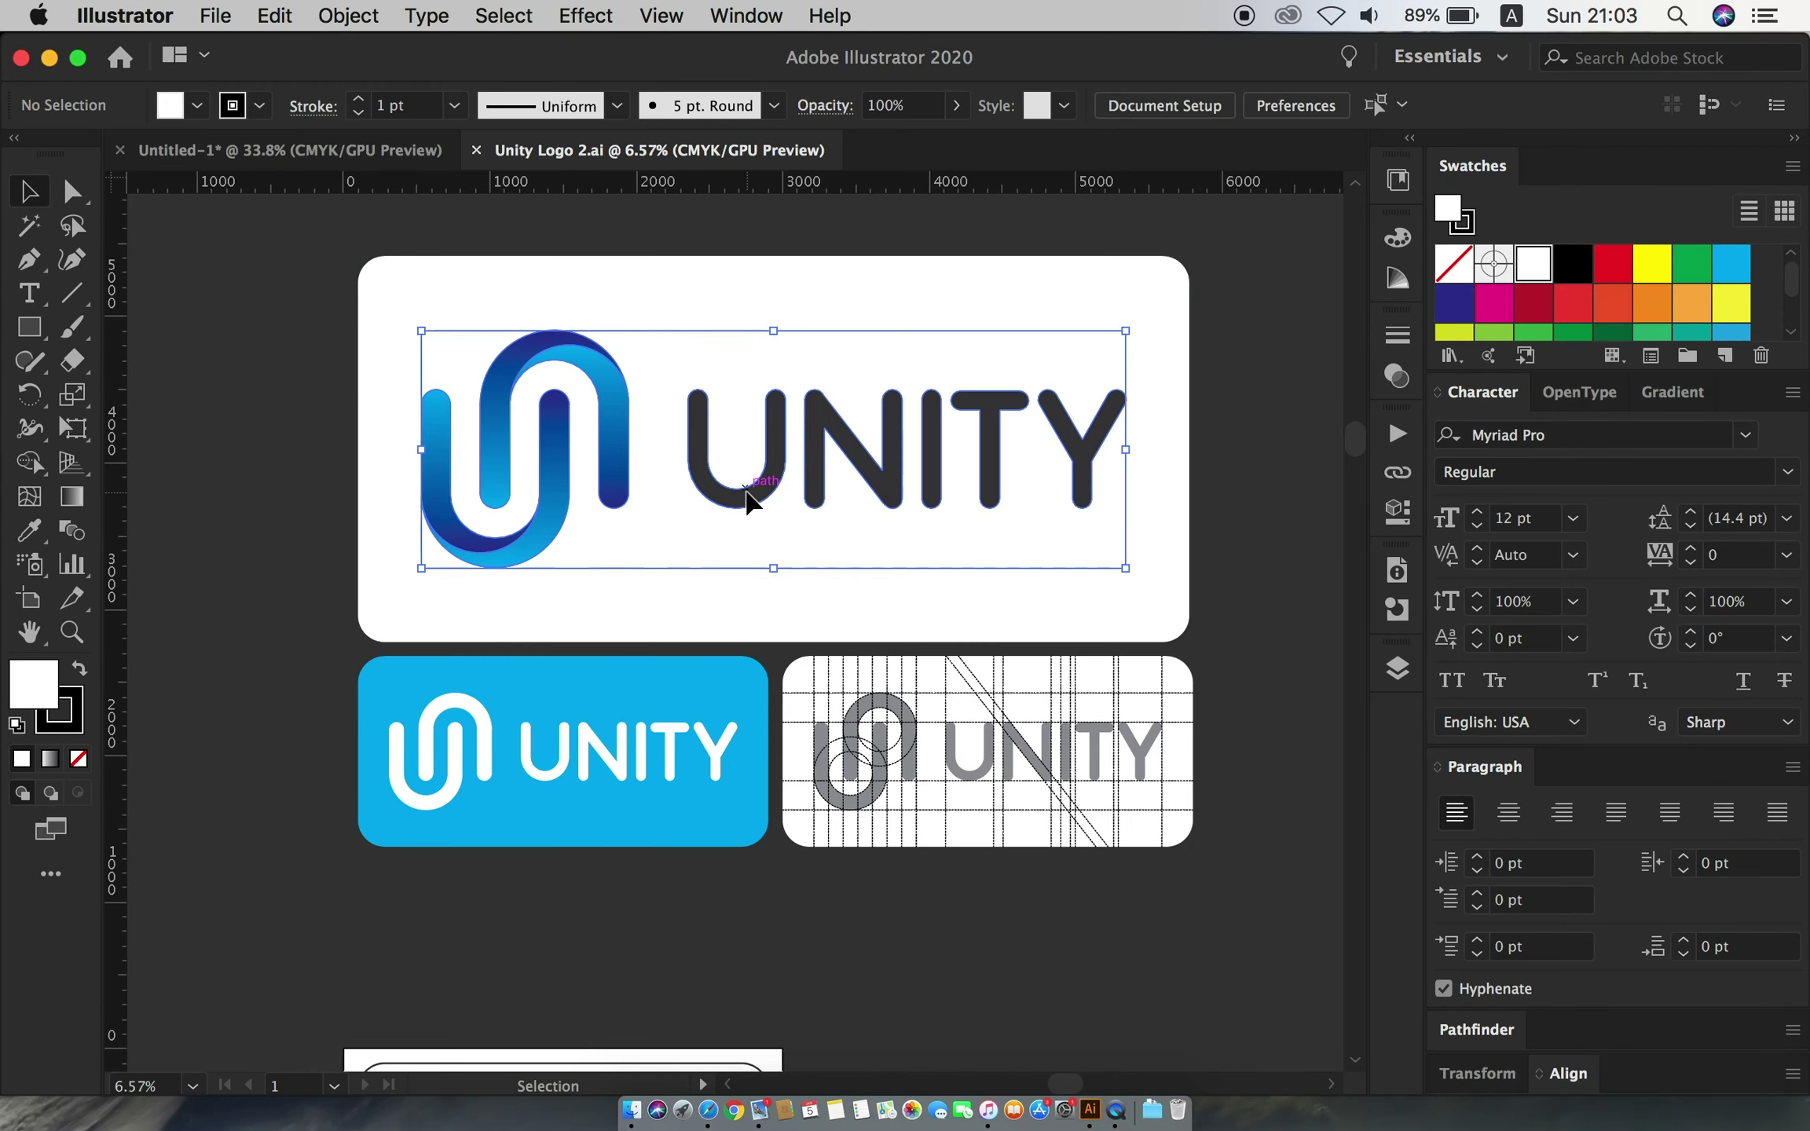
{"action": "left_click", "coordinate": [275, 15]}
{"action": "left_click", "coordinate": [295, 146]}
{"action": "left_click", "coordinate": [303, 150]}
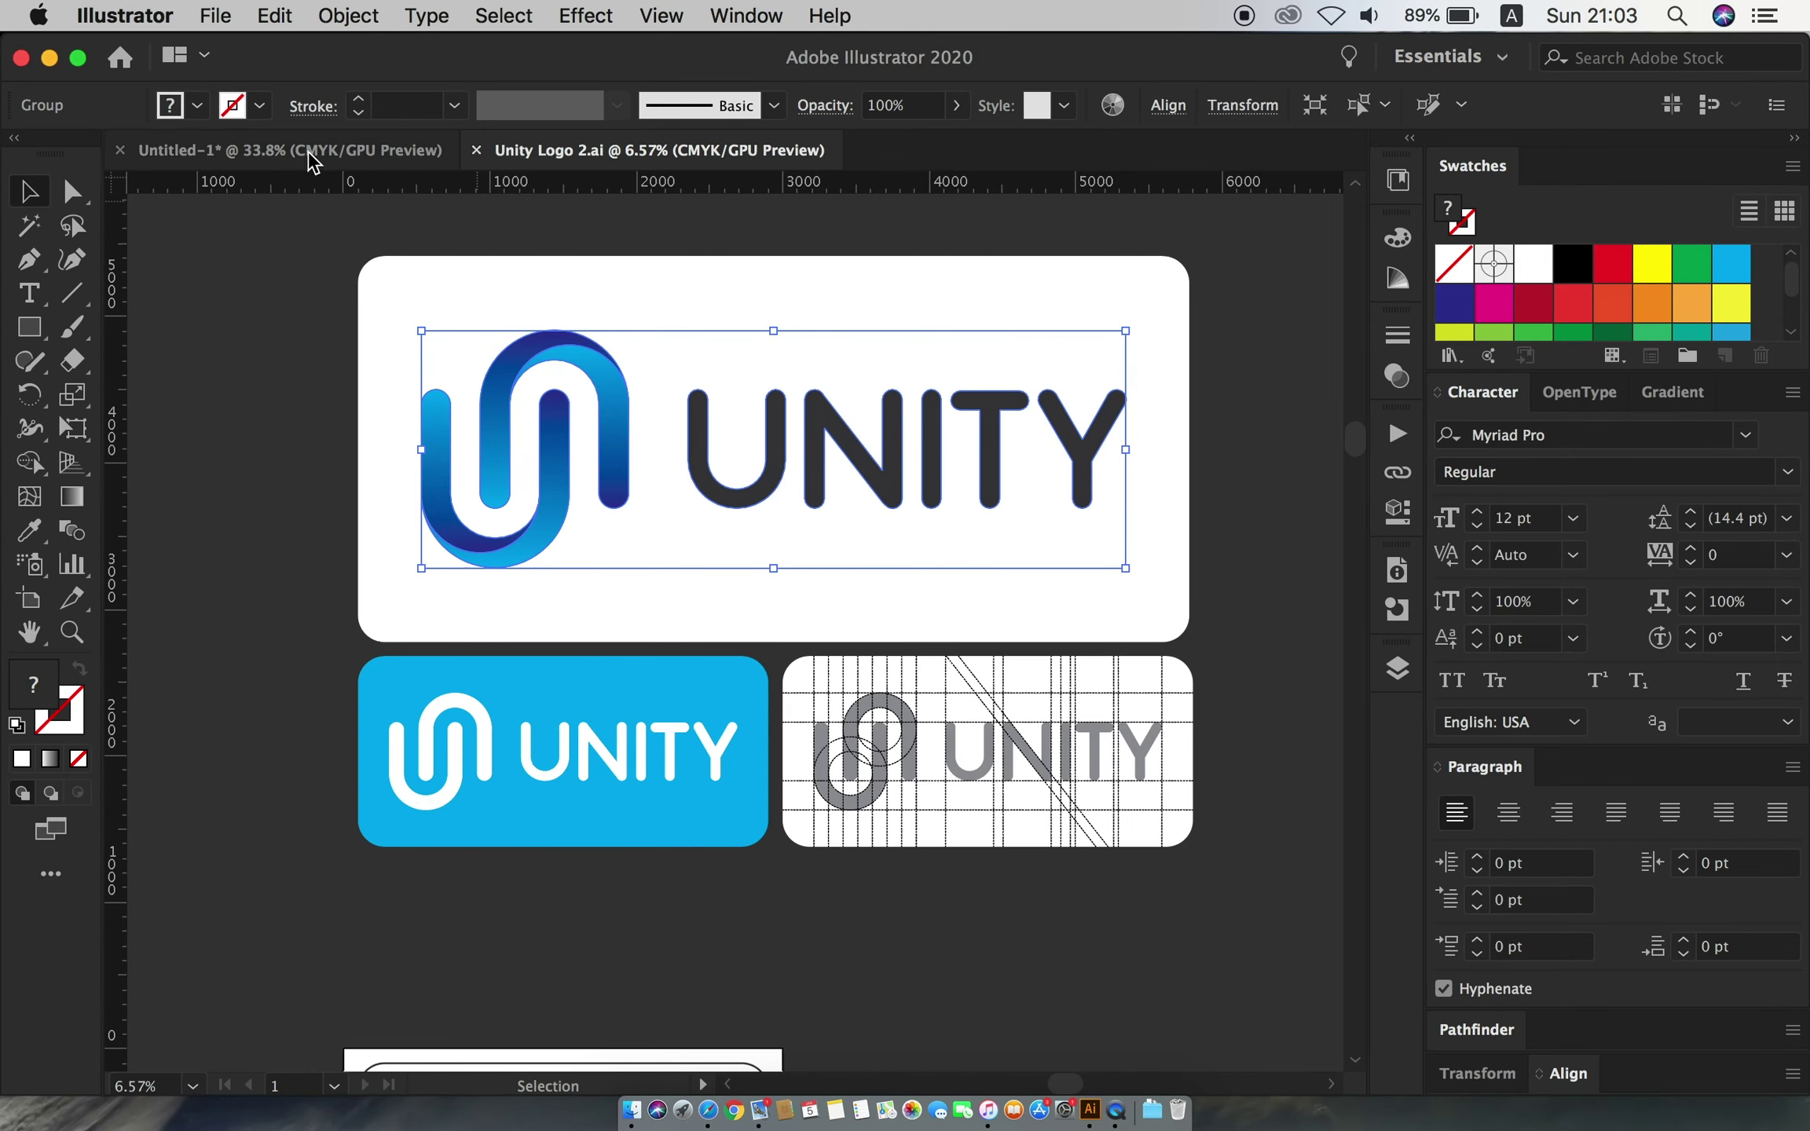
- Paste the UNITY logo into the brochure
{"action": "left_click", "coordinate": [274, 16]}
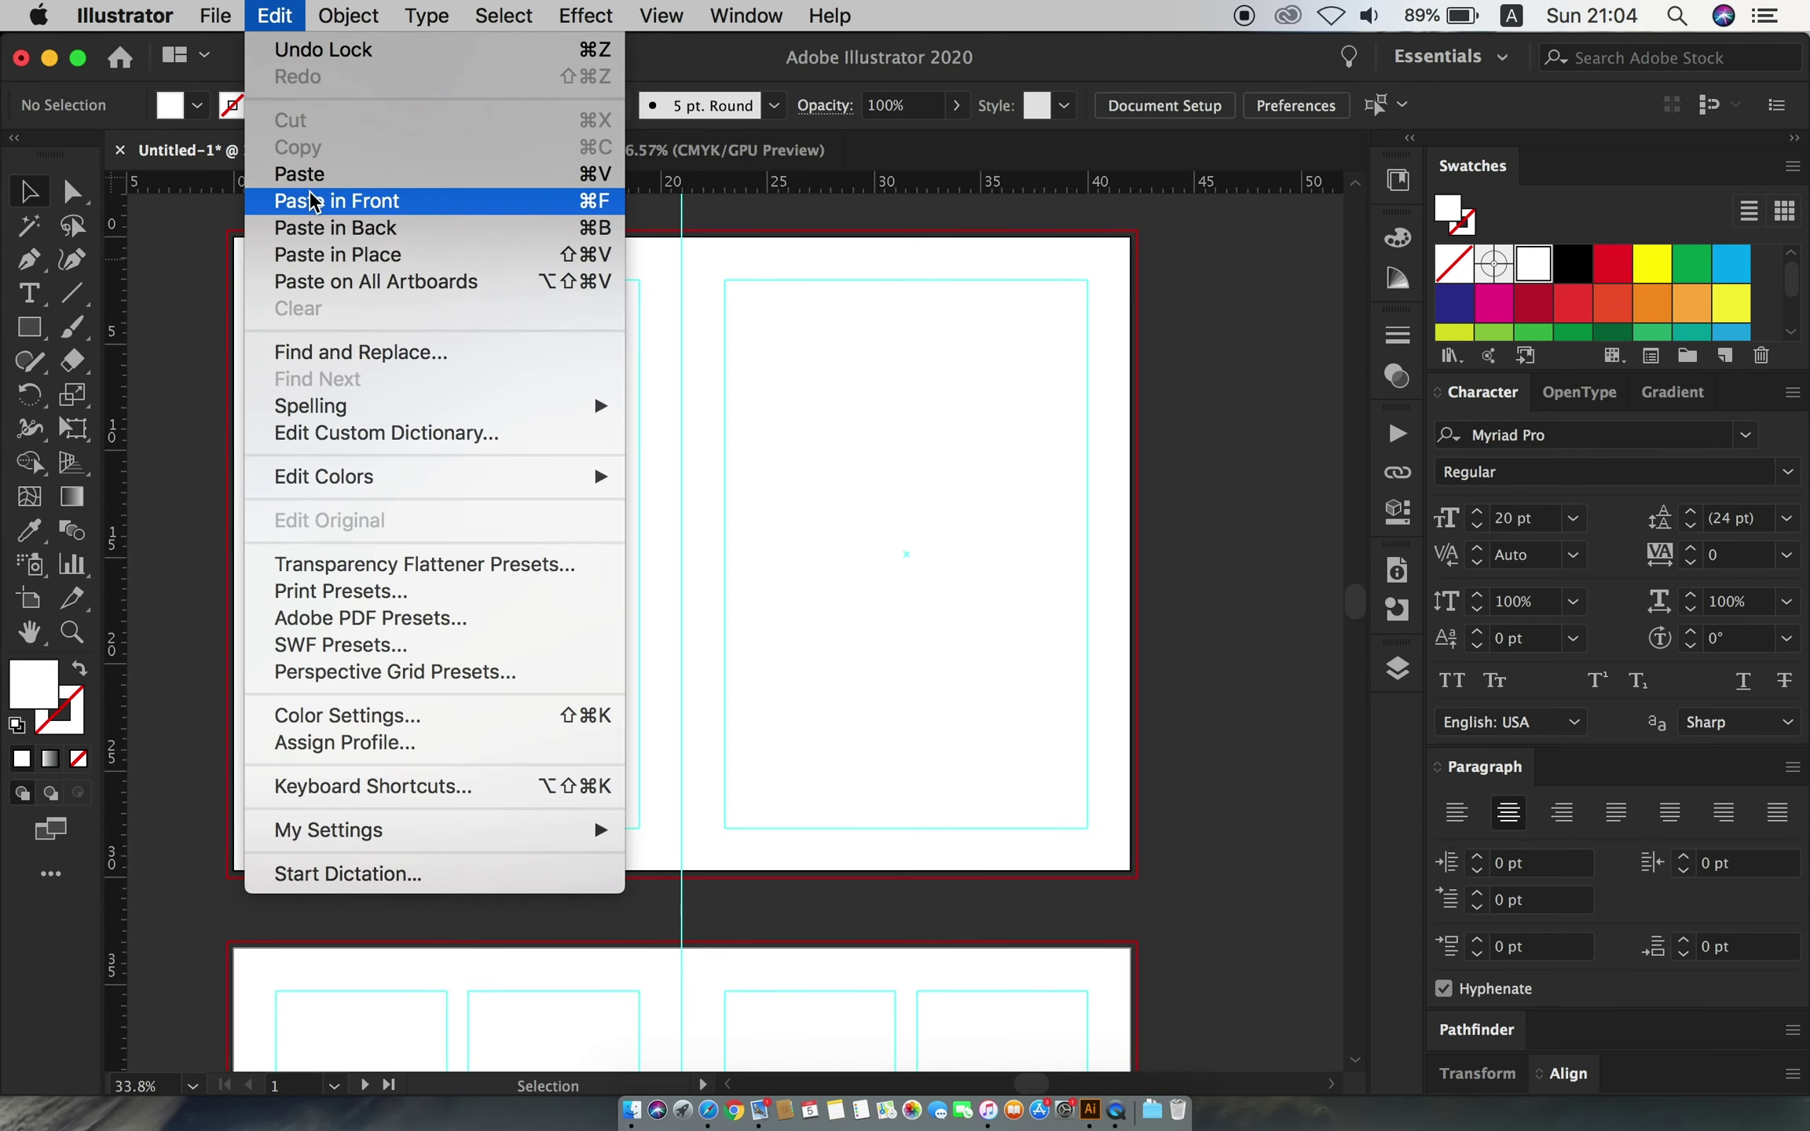
{"action": "left_click", "coordinate": [403, 198]}
{"action": "mouse_move", "coordinate": [739, 468]}
{"action": "left_mouse_down"}
{"action": "mouse_move", "coordinate": [521, 455]}
{"action": "mouse_move", "coordinate": [682, 485]}
{"action": "left_mouse_up"}
{"action": "left_click", "coordinate": [274, 16]}
{"action": "left_click", "coordinate": [299, 142]}
{"action": "key", "text": "super+v"}
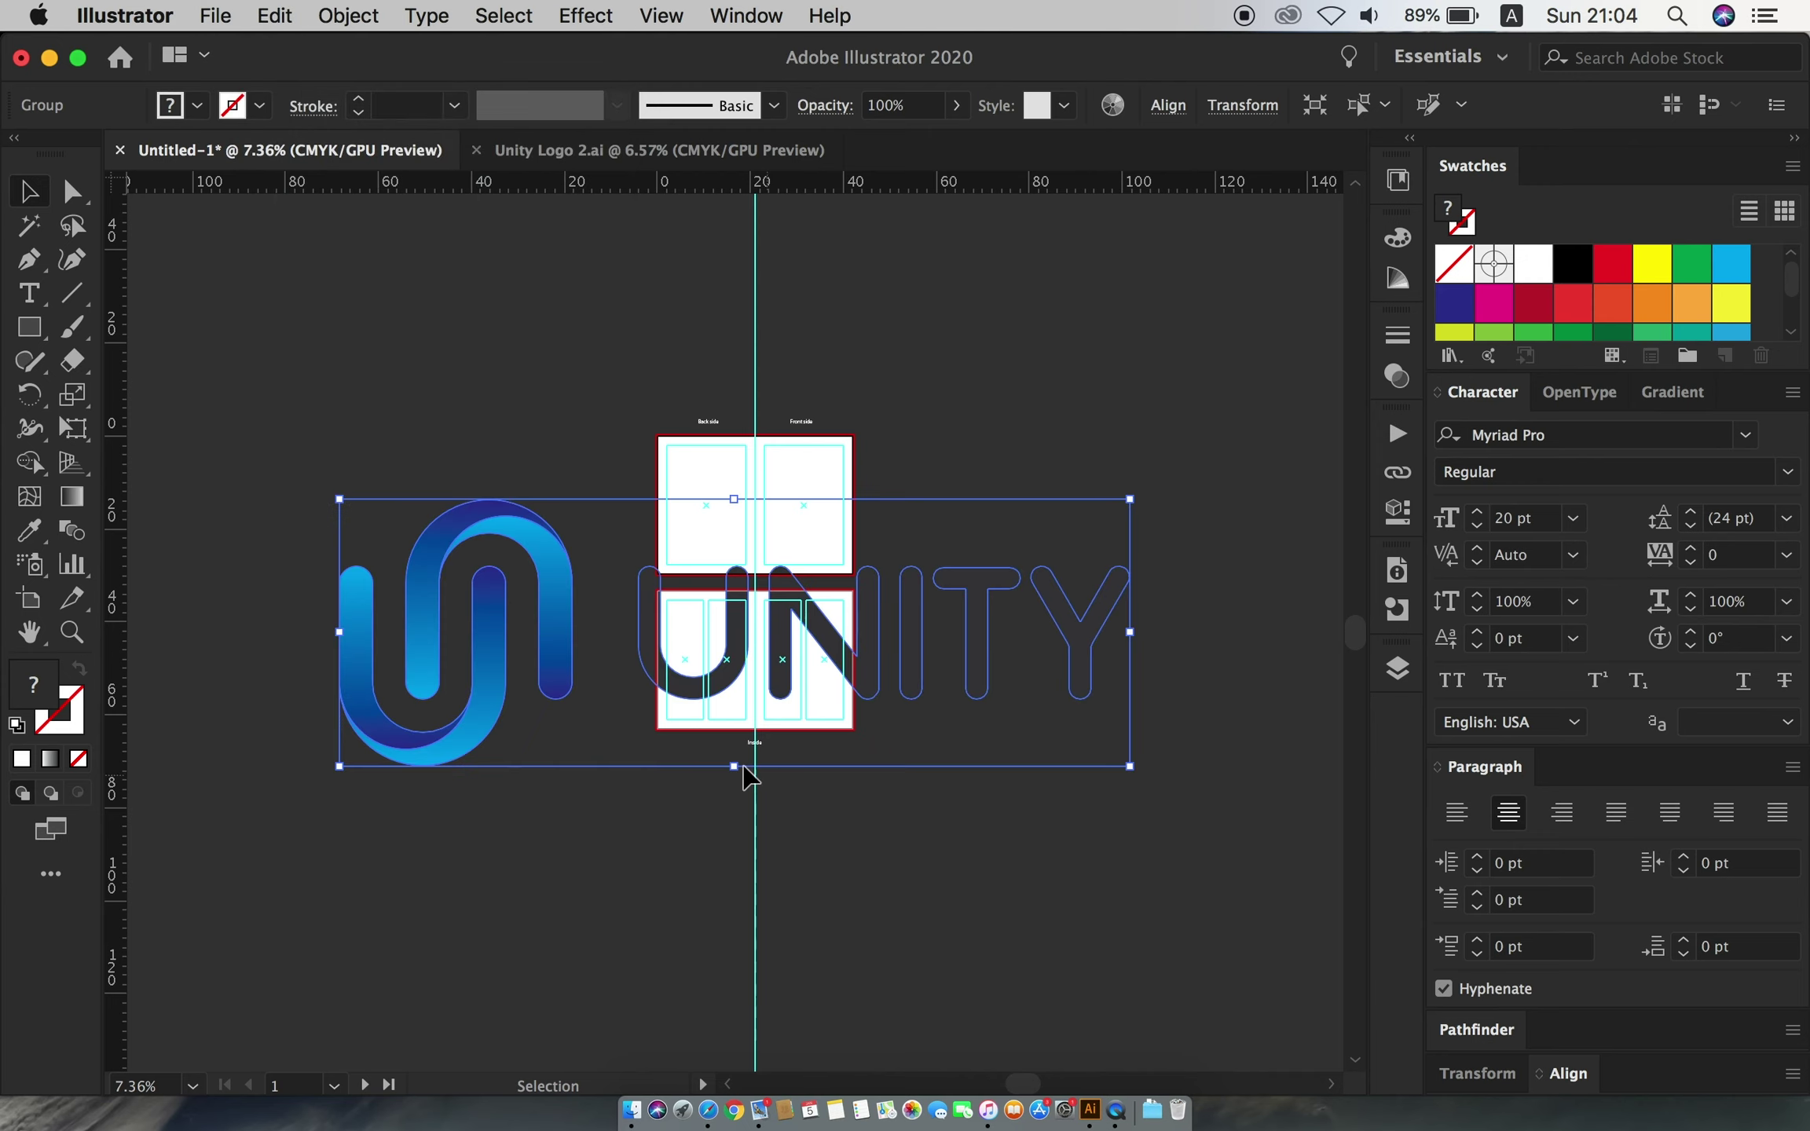
- Scale the logo down and position it at the top of the Front side panel
{"action": "mouse_move", "coordinate": [728, 759]}
{"action": "left_mouse_down"}
{"action": "mouse_move", "coordinate": [730, 570]}
{"action": "mouse_move", "coordinate": [845, 731]}
{"action": "left_mouse_up"}
{"action": "left_click_drag", "start_coordinate": [715, 658], "coordinate": [715, 512]}
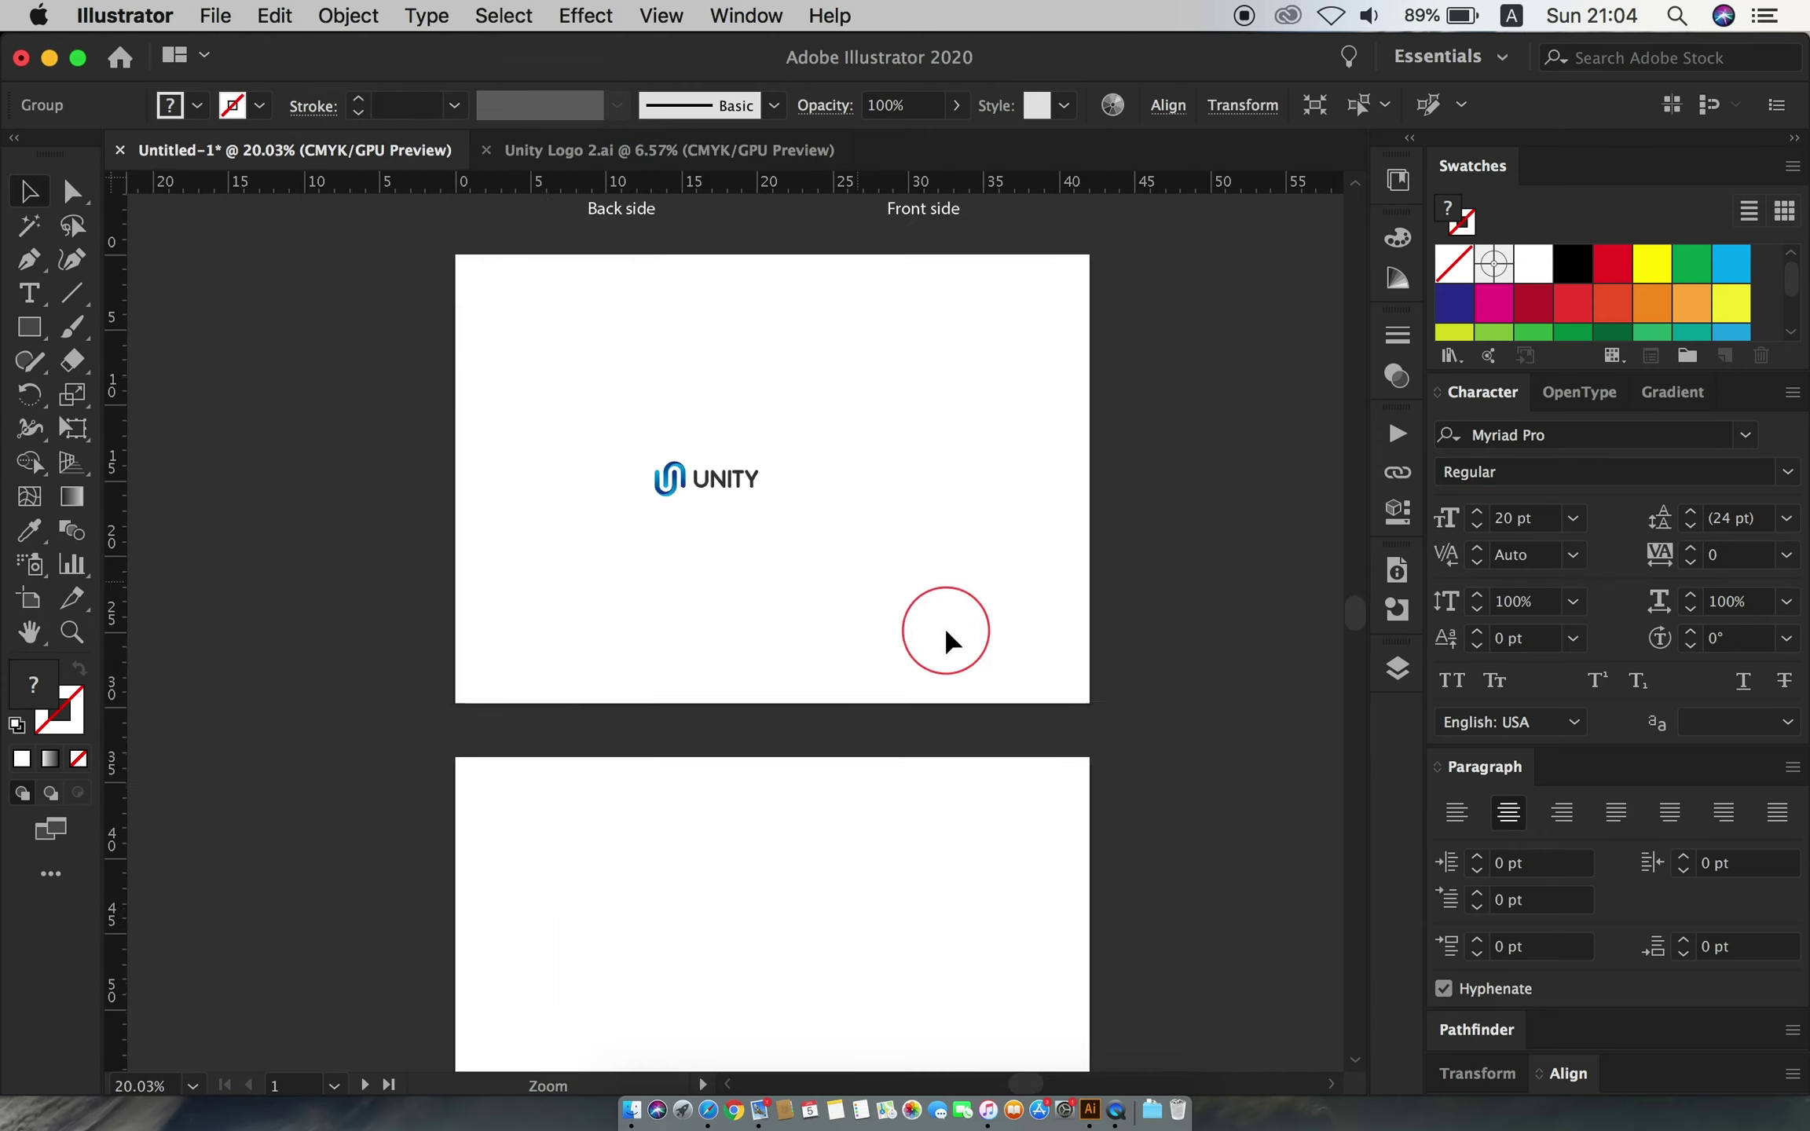
{"action": "scroll", "coordinate": [650, 731], "scroll_direction": "up", "scroll_amount": 5}
{"action": "left_click_drag", "start_coordinate": [578, 717], "coordinate": [855, 386]}
{"action": "left_click", "coordinate": [897, 538]}
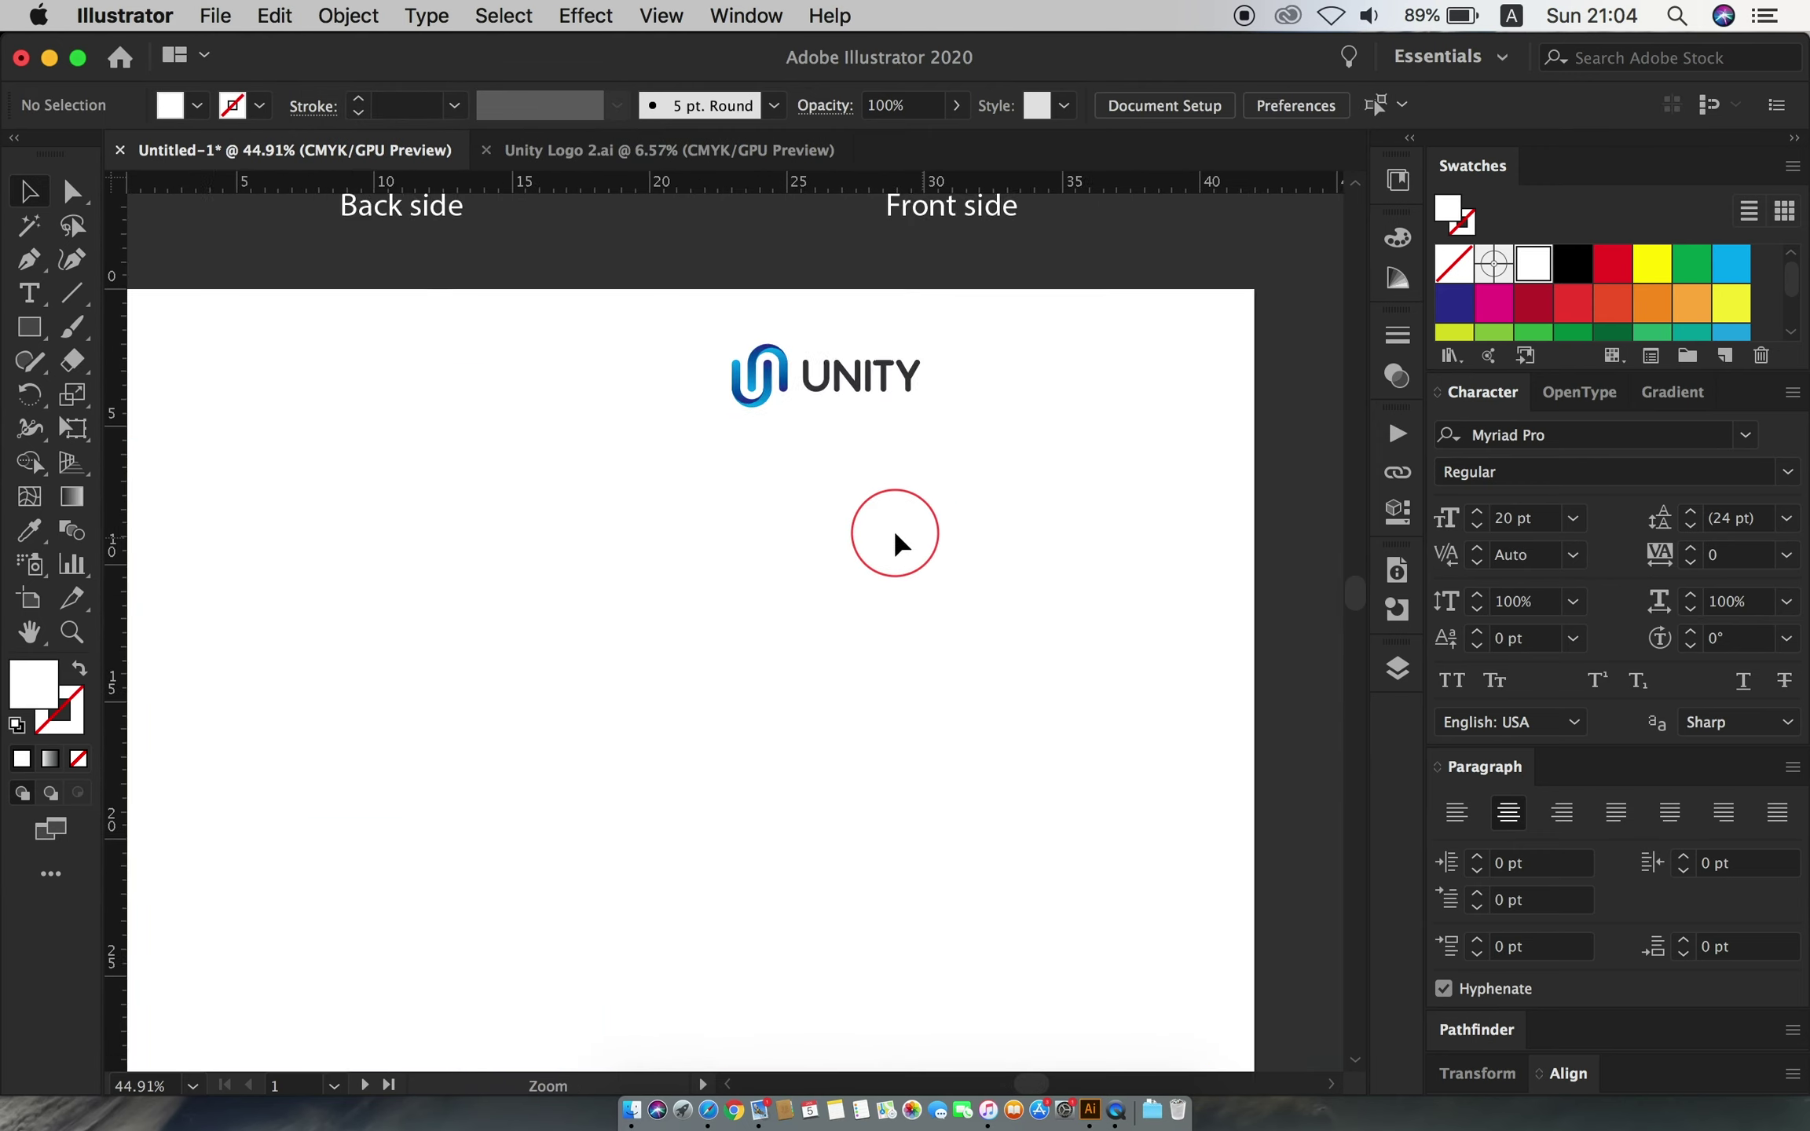
{"action": "scroll", "coordinate": [877, 515], "scroll_direction": "down", "scroll_amount": 2}
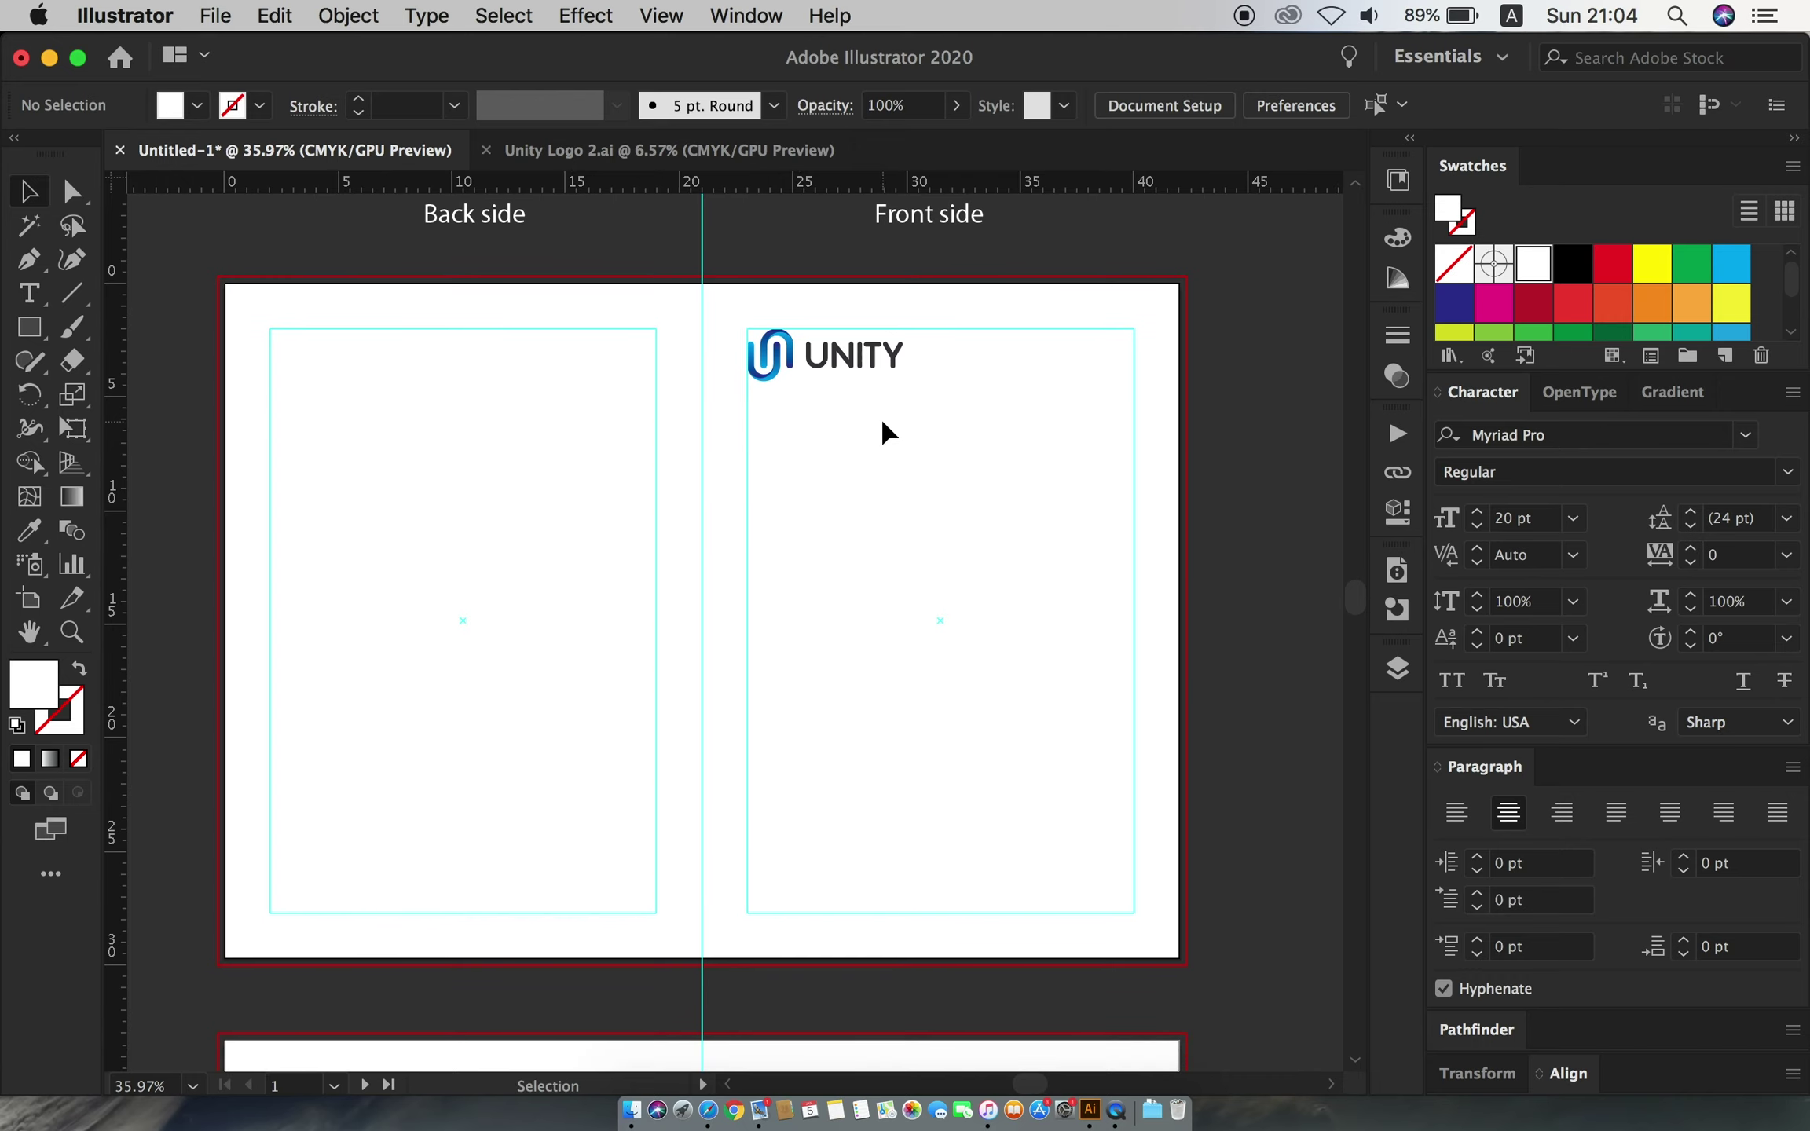
{"action": "left_click", "coordinate": [29, 293]}
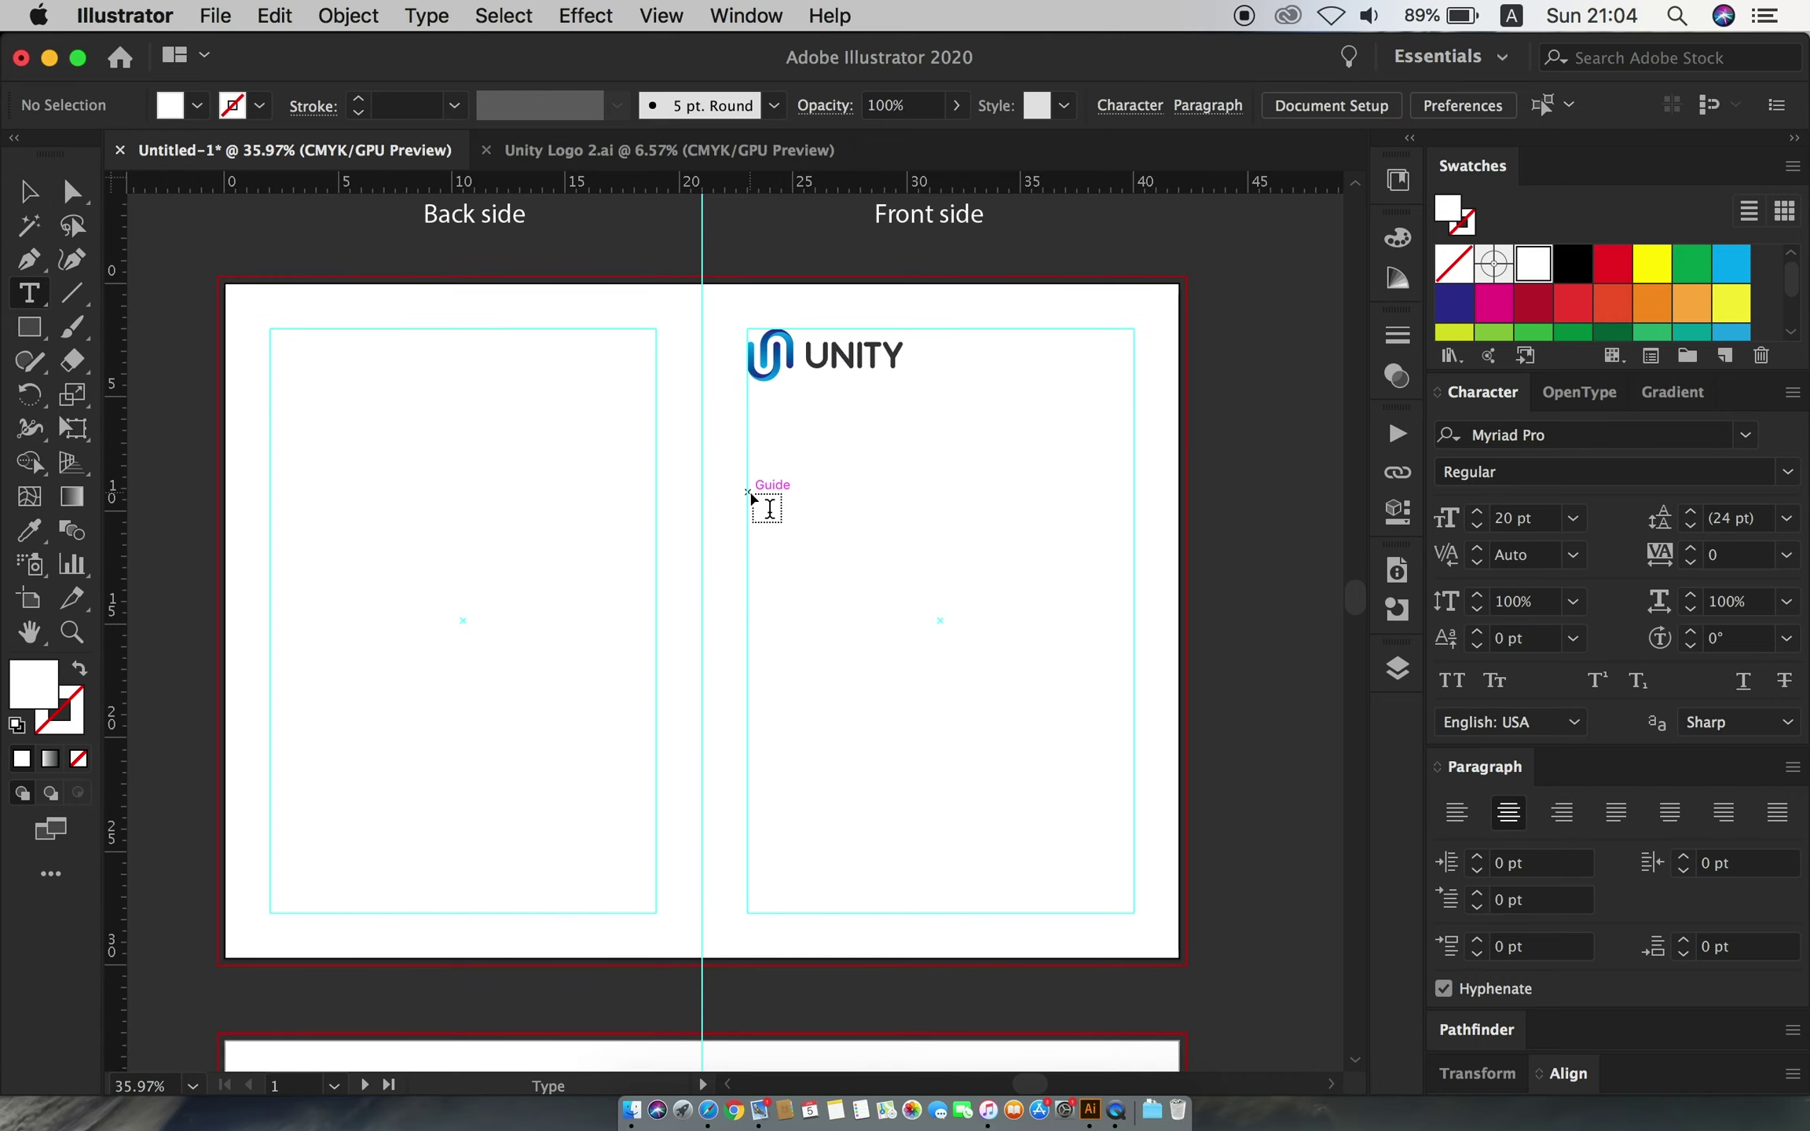
- Type 'Grow Together' as an enlarged text object on the front side
{"action": "left_click", "coordinate": [747, 487]}
{"action": "key", "text": "Escape"}
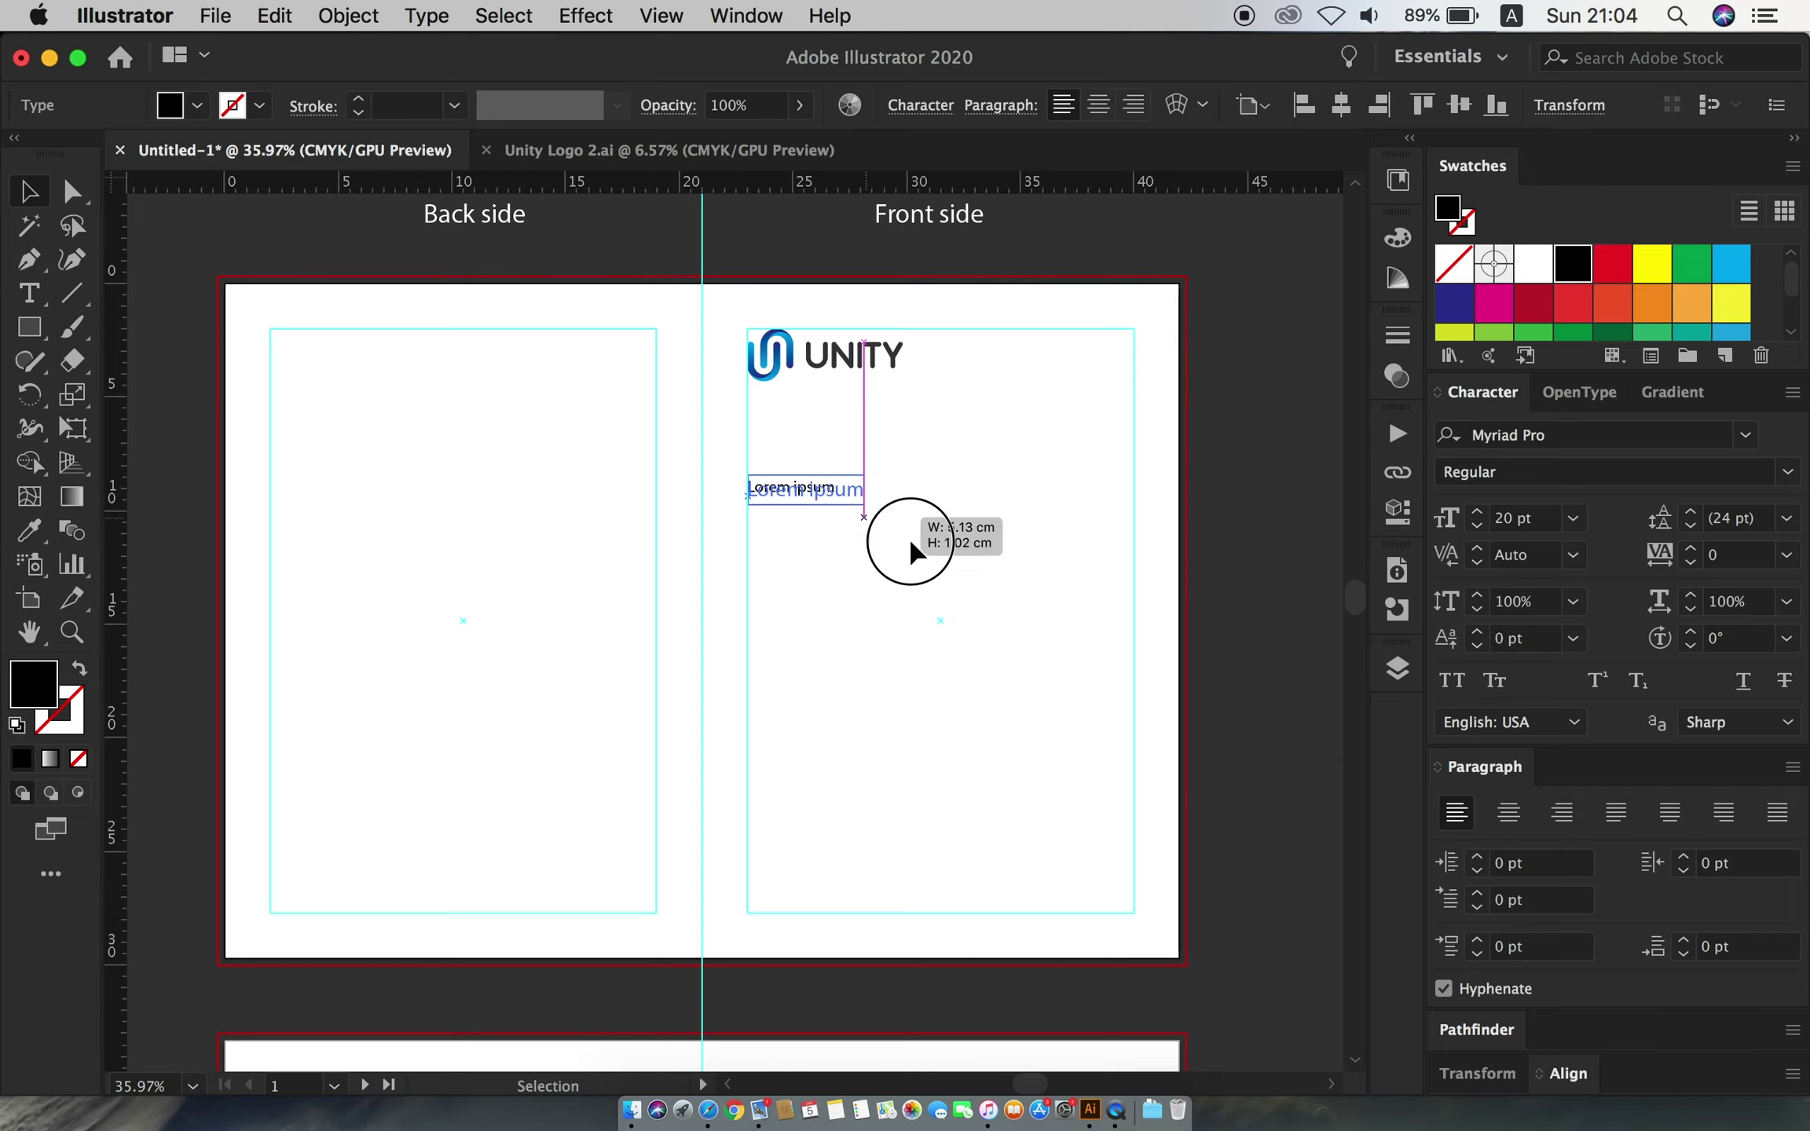
{"action": "left_click_drag", "start_coordinate": [911, 550], "coordinate": [941, 516]}
{"action": "double_click", "coordinate": [957, 519]}
{"action": "type", "text": "Grow Together"}
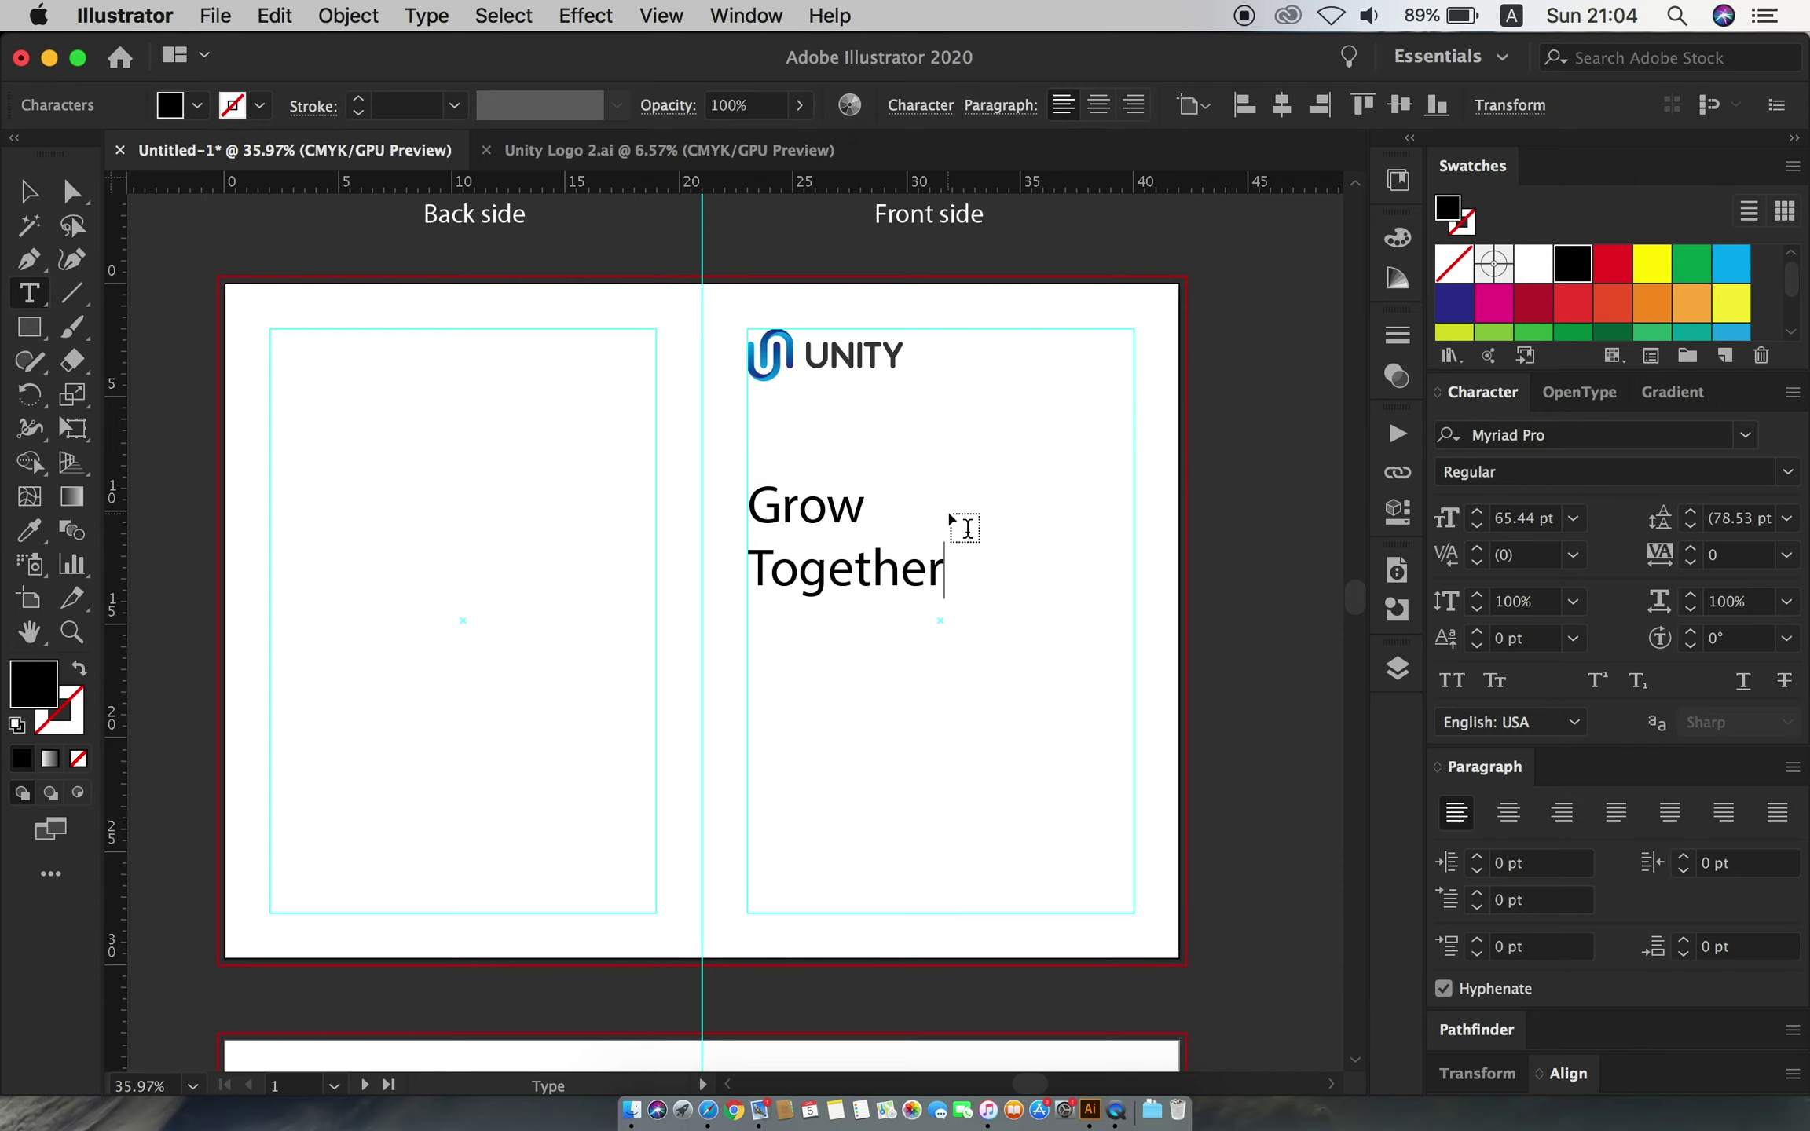
{"action": "left_click", "coordinate": [29, 195]}
- Set the headline to Arial Rounded MT Bold with 70 pt leading and scale it up
{"action": "left_click", "coordinate": [1740, 437]}
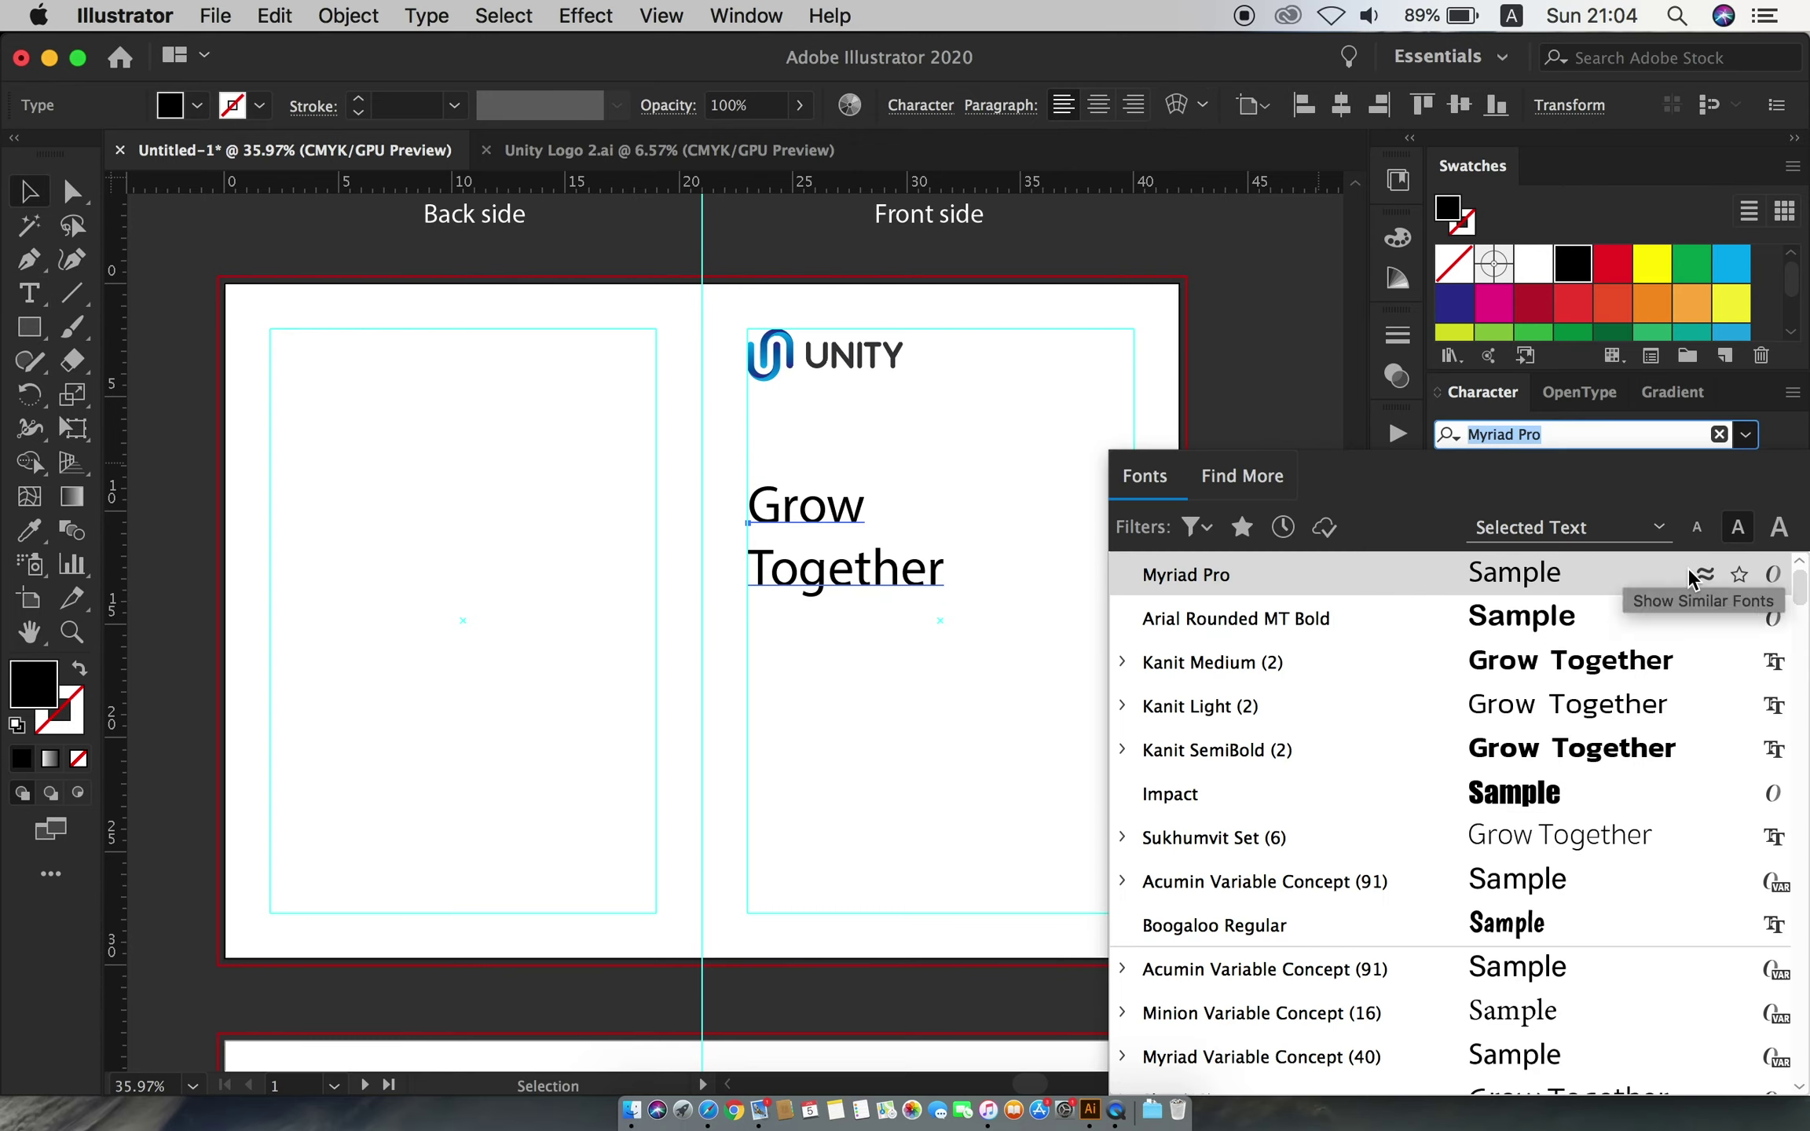
{"action": "left_click", "coordinate": [1671, 618]}
{"action": "left_click", "coordinate": [1691, 526]}
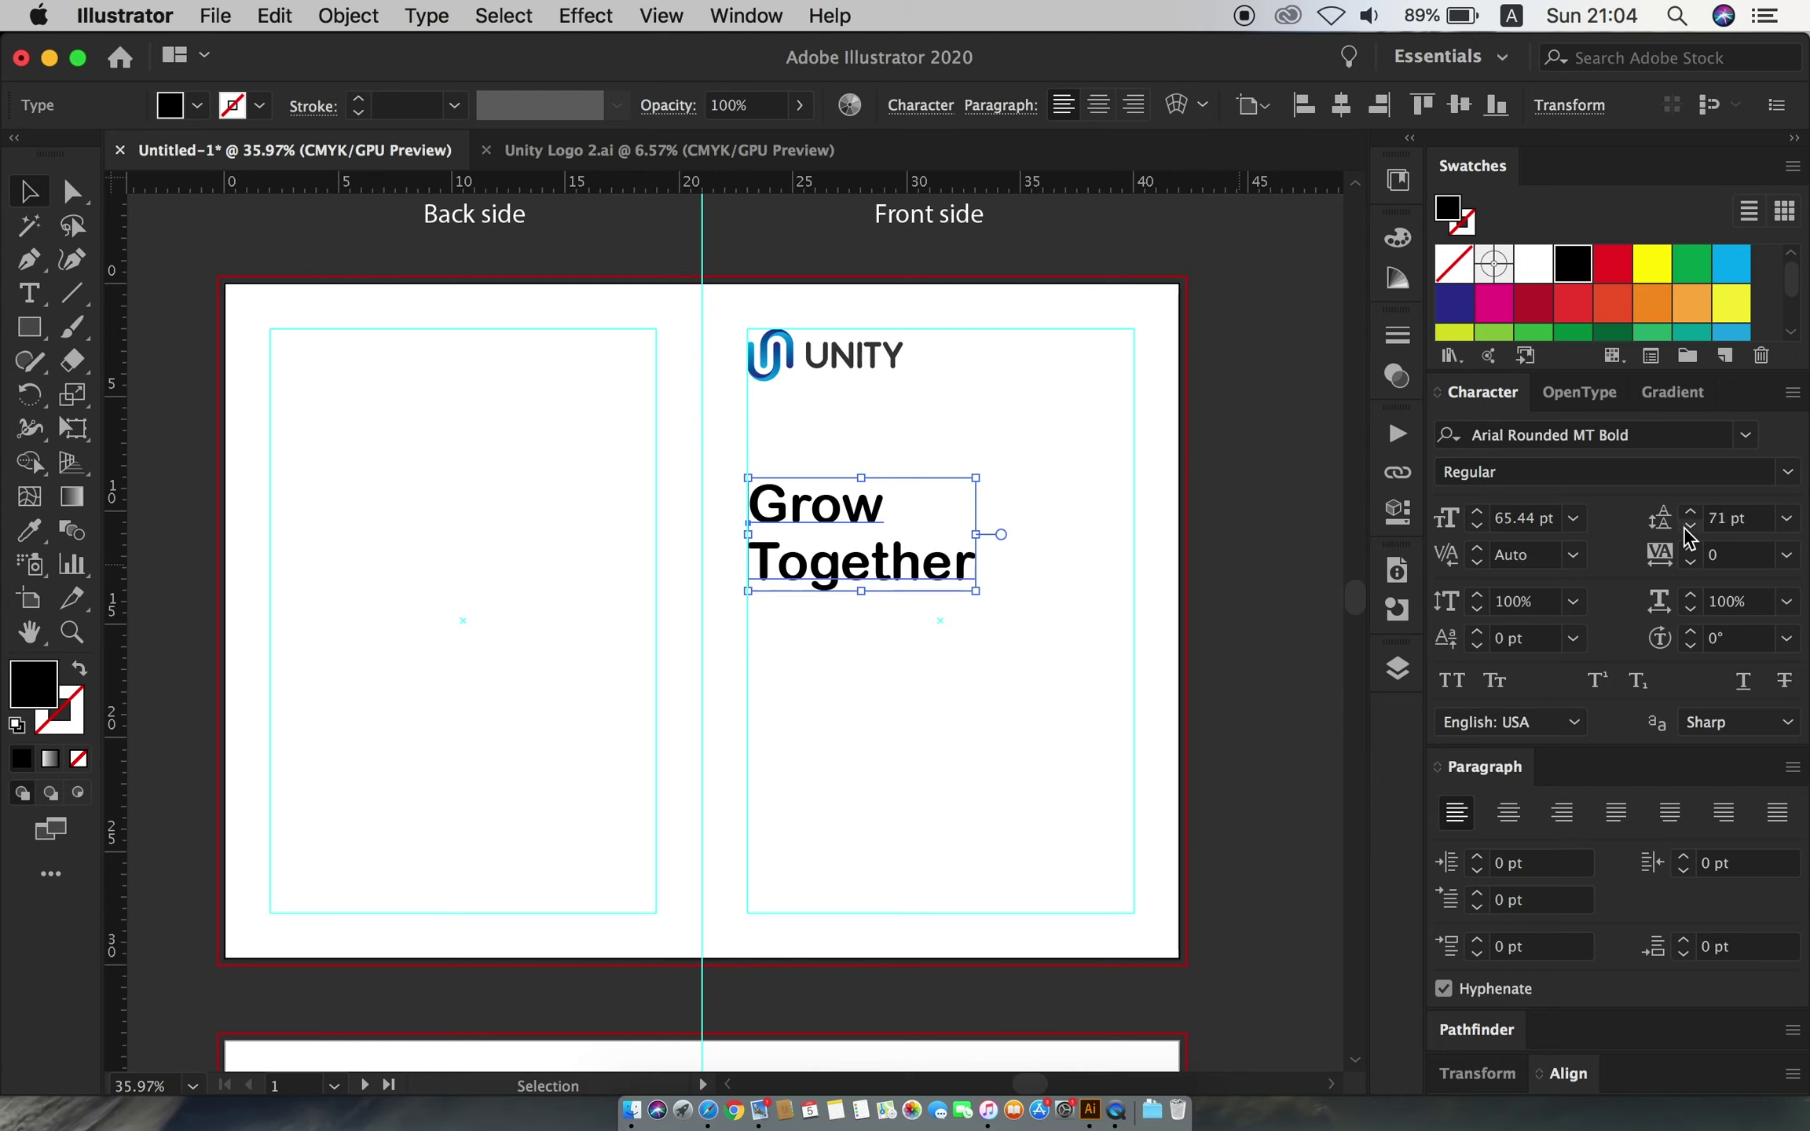
{"action": "mouse_move", "coordinate": [974, 585]}
{"action": "left_mouse_down"}
{"action": "mouse_move", "coordinate": [1088, 648]}
{"action": "mouse_move", "coordinate": [1038, 564]}
{"action": "left_mouse_up"}
{"action": "left_click", "coordinate": [1080, 624]}
- Duplicate the headline near the bottom of the panel
{"action": "scroll", "coordinate": [1079, 625], "scroll_direction": "down", "scroll_amount": 1}
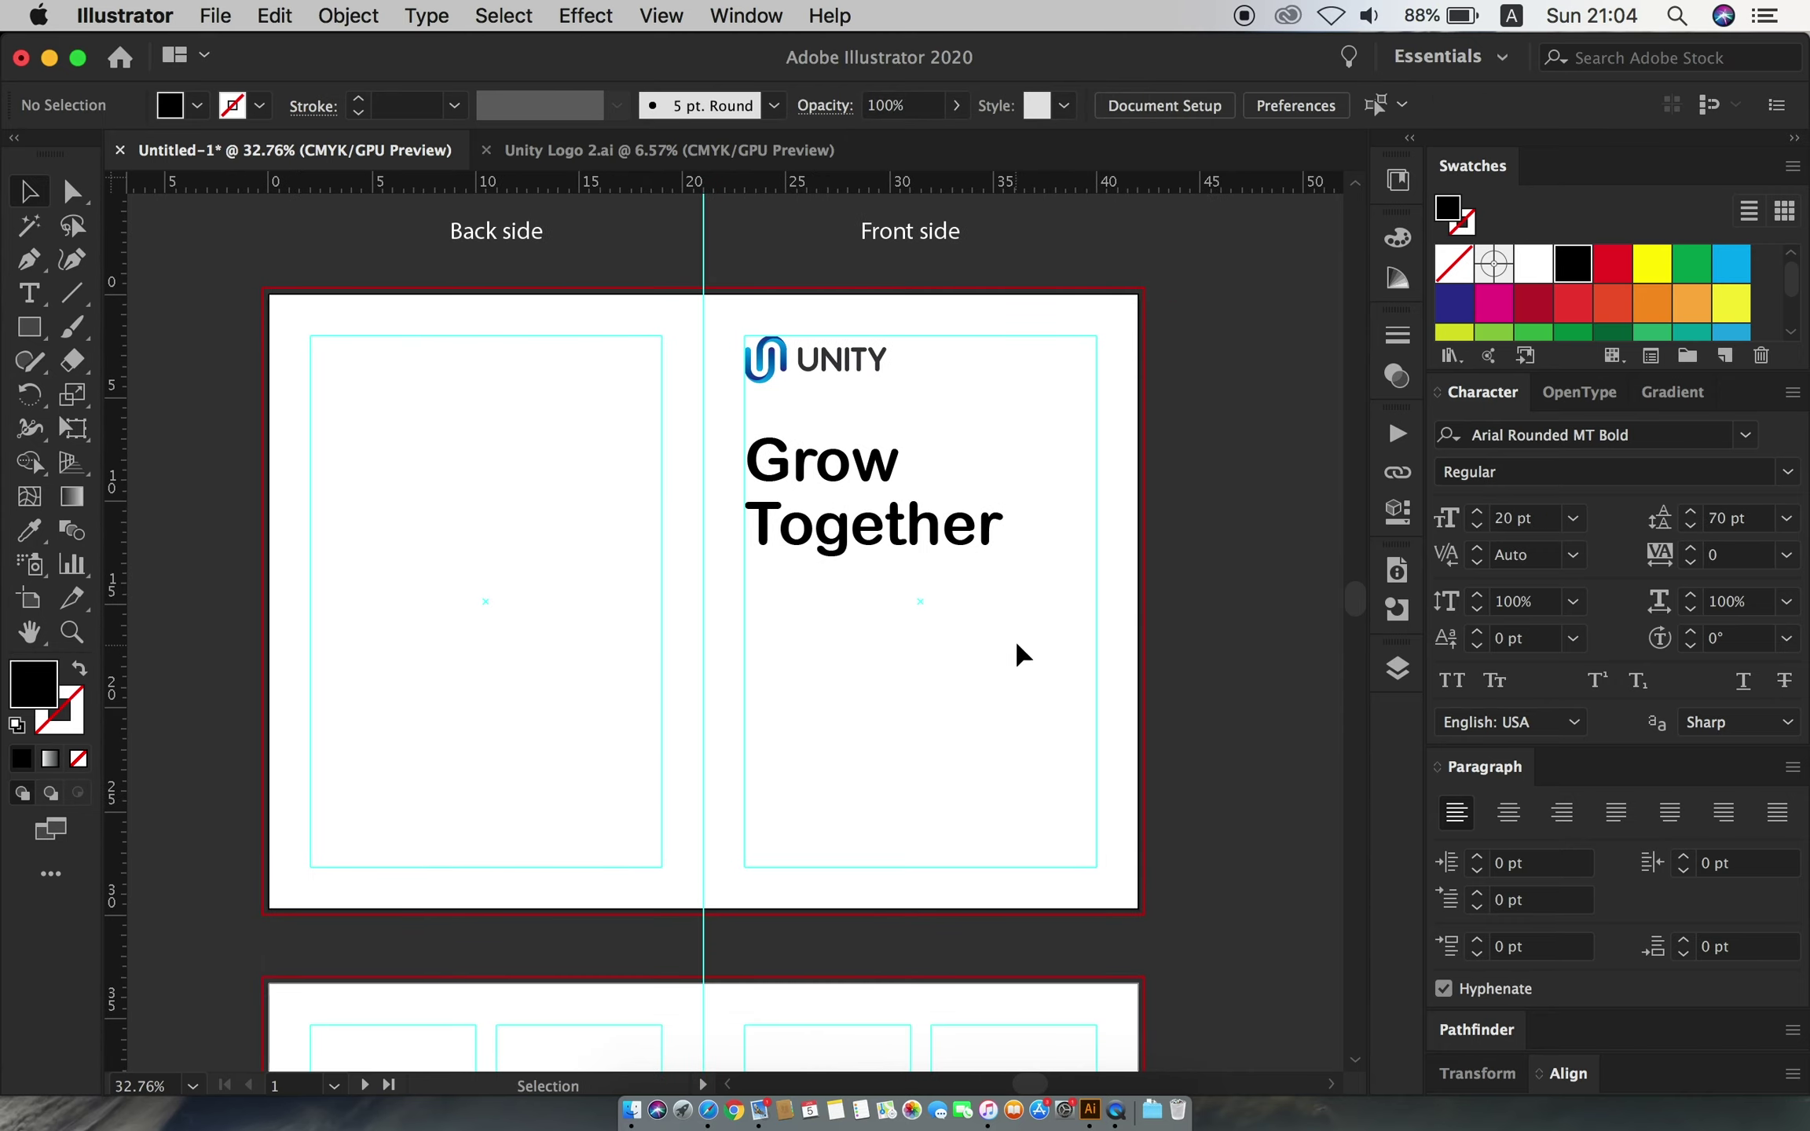
{"action": "left_click_drag", "start_coordinate": [903, 601], "coordinate": [921, 896]}
{"action": "left_click", "coordinate": [1573, 518]}
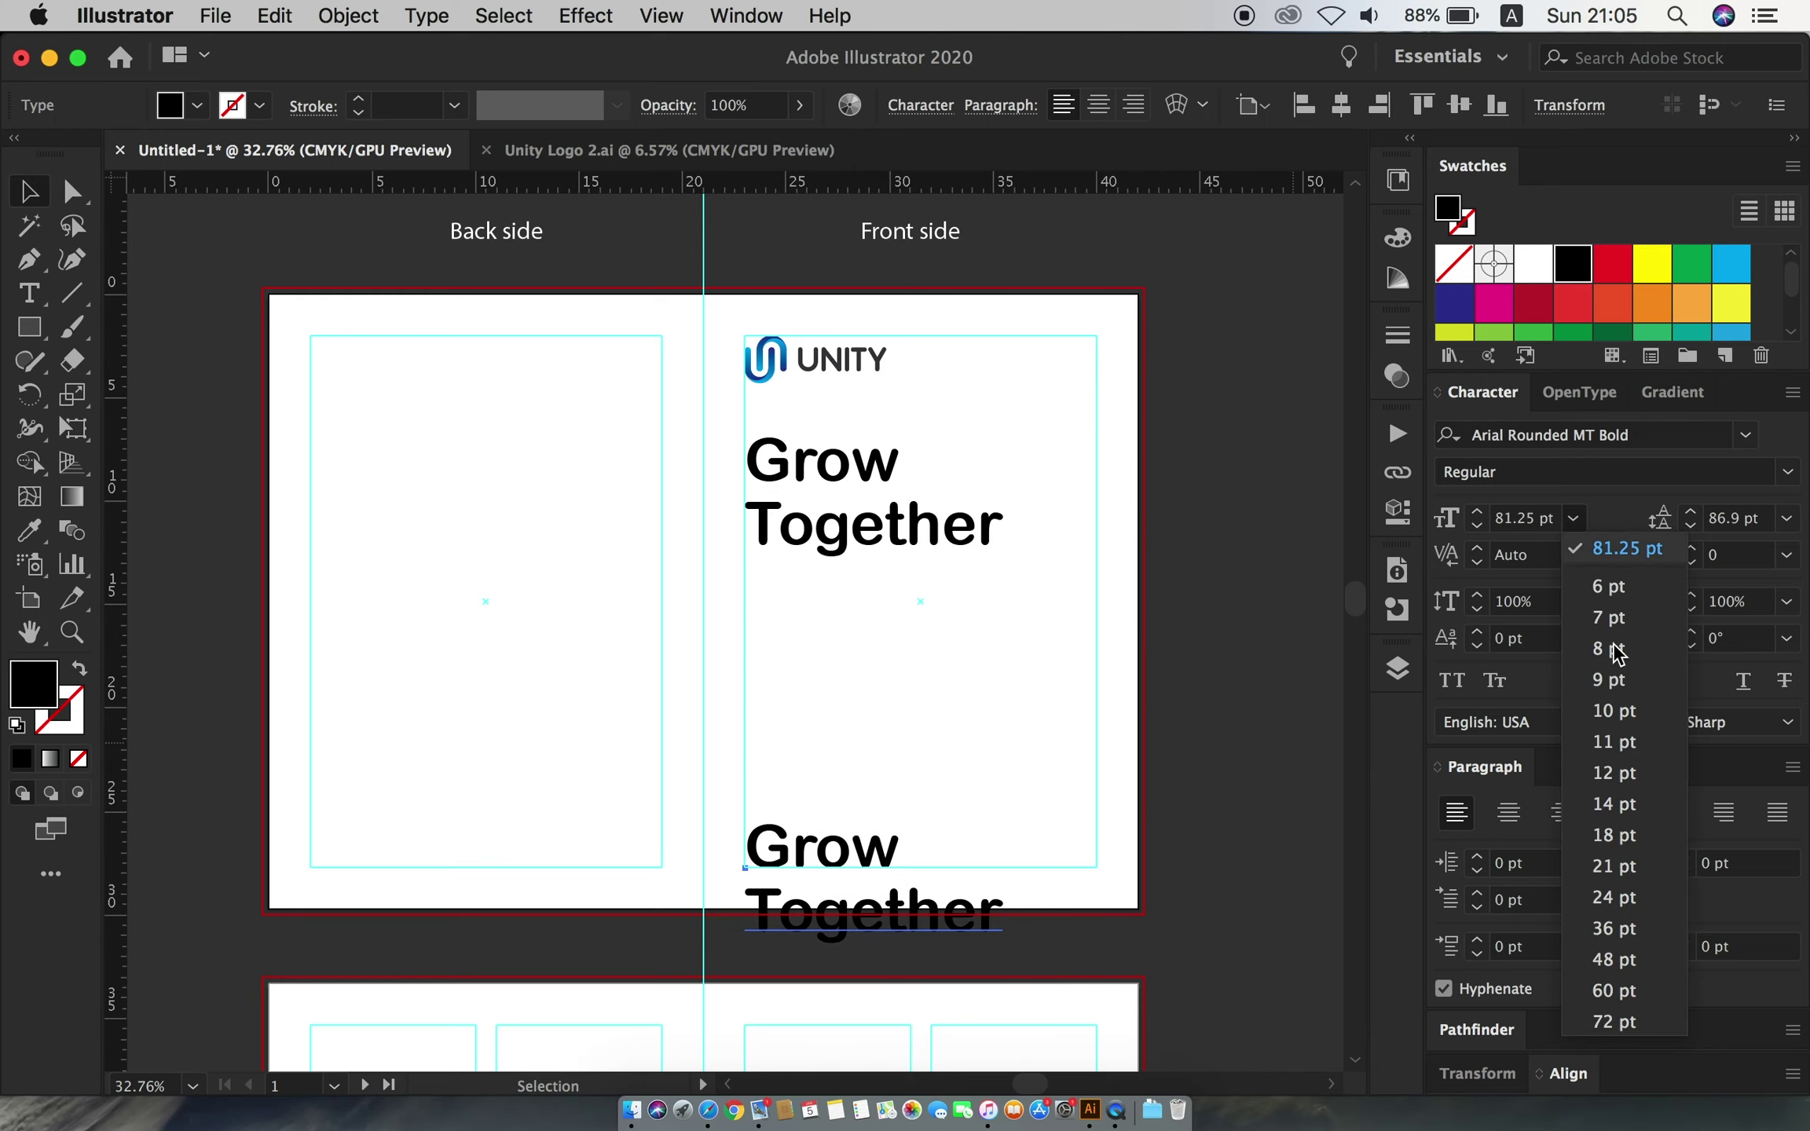
{"action": "left_click", "coordinate": [1617, 928]}
{"action": "double_click", "coordinate": [839, 890]}
{"action": "type", "text": "www.yoursite.com"}
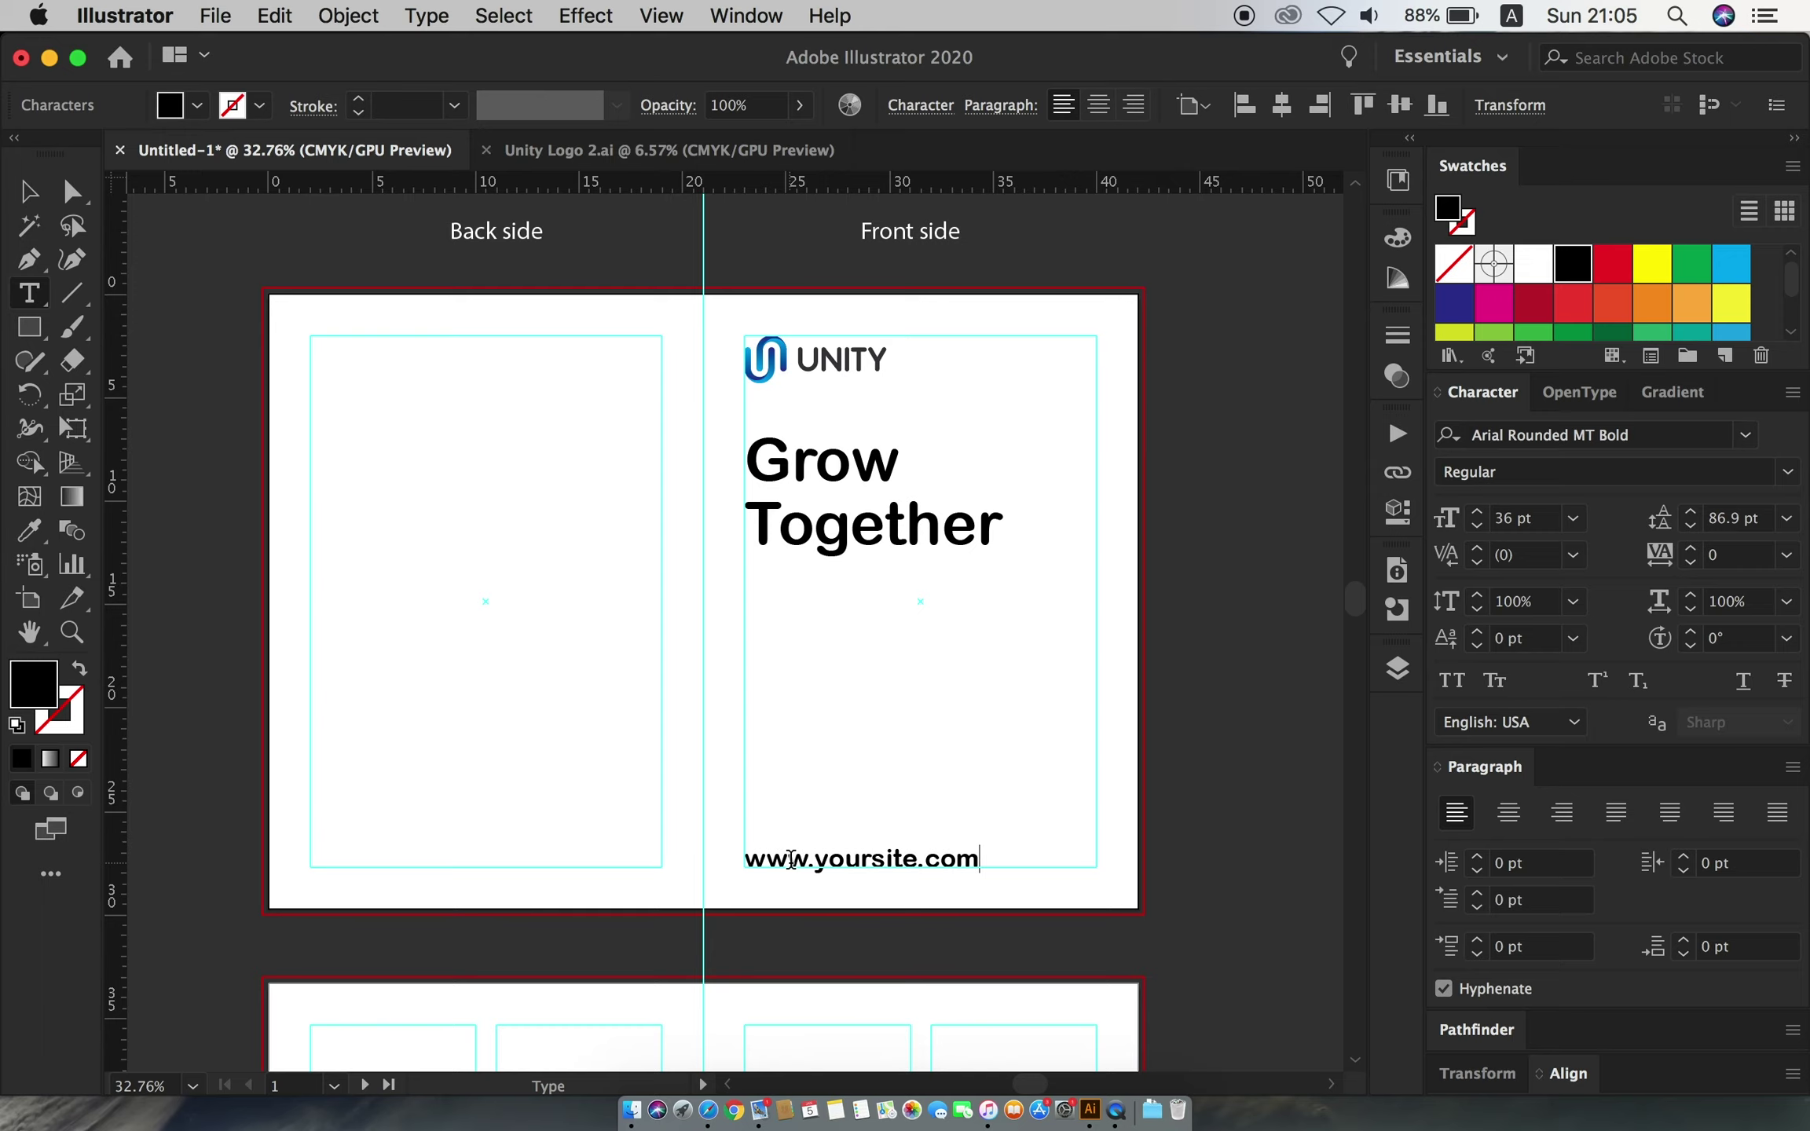
{"action": "key", "text": "Escape"}
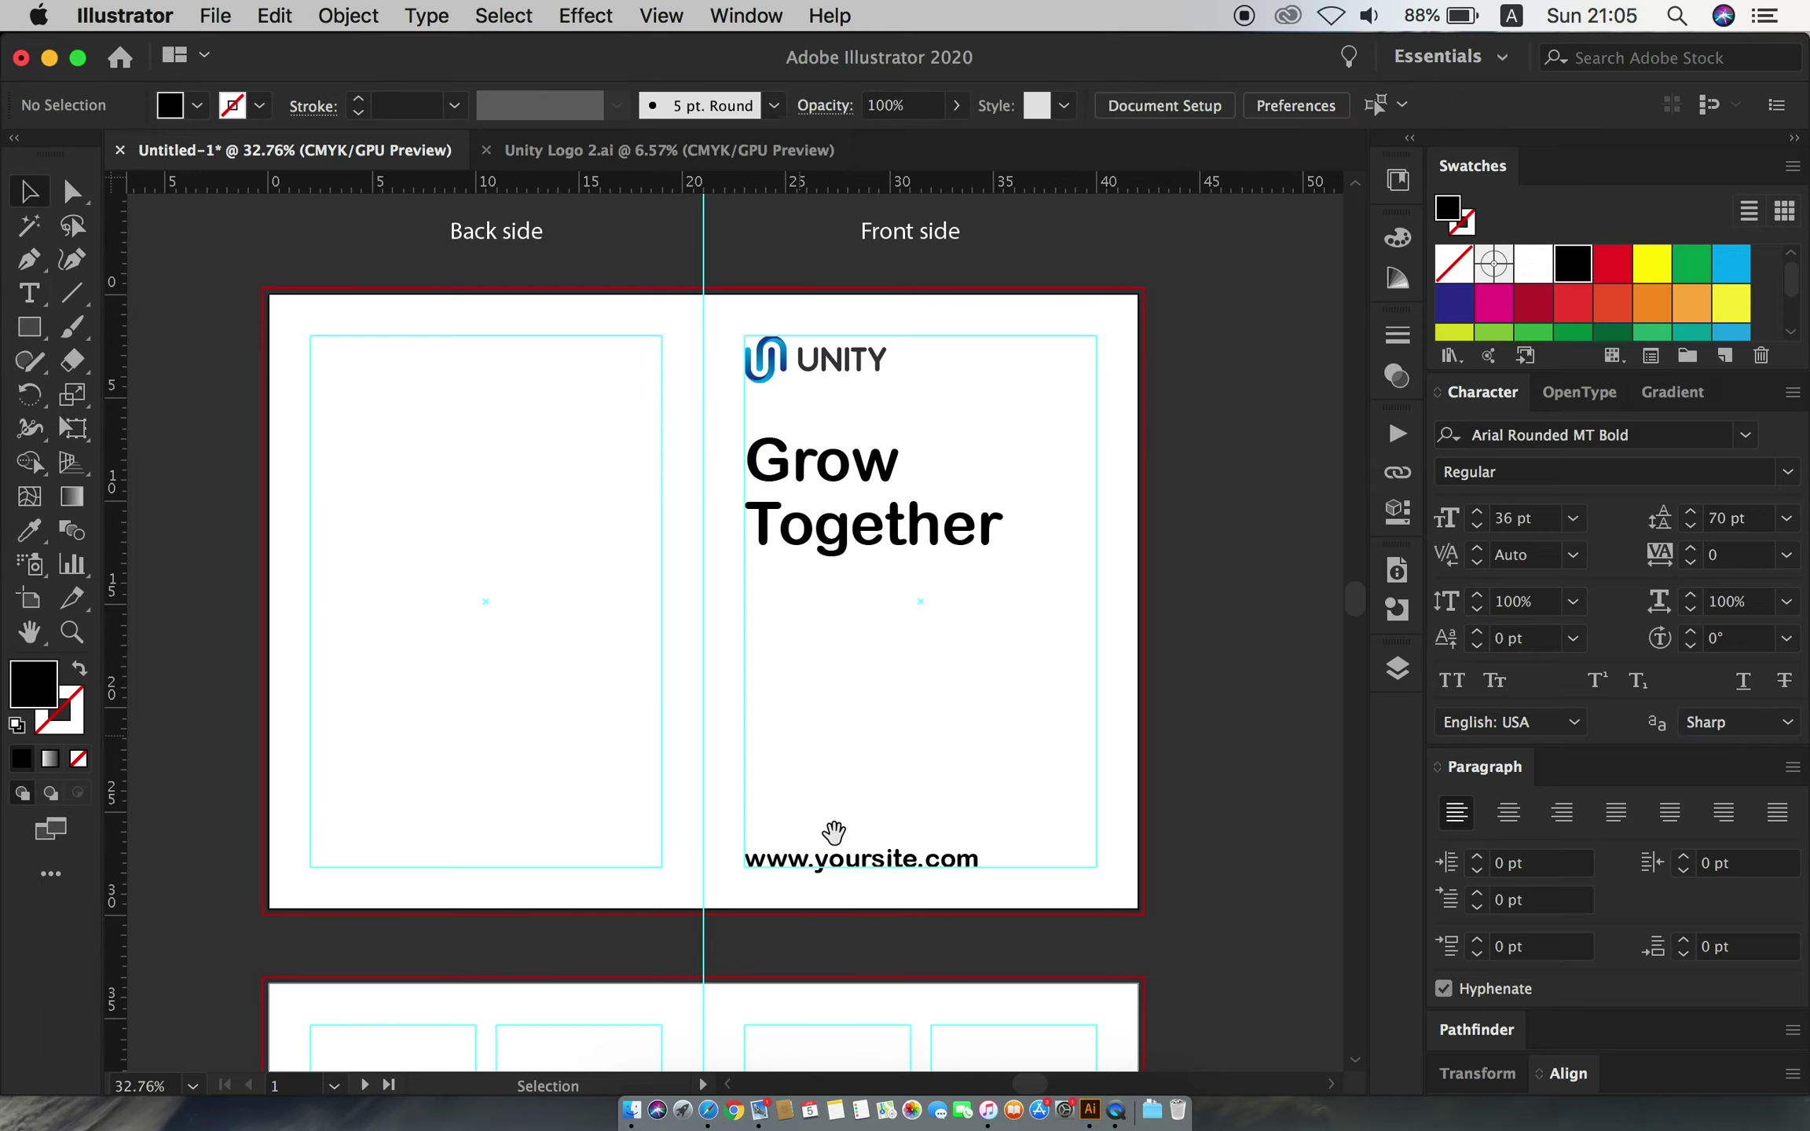
{"action": "scroll", "coordinate": [855, 872], "scroll_direction": "up", "scroll_amount": 3}
{"action": "left_click", "coordinate": [1037, 855]}
{"action": "left_click_drag", "start_coordinate": [1002, 898], "coordinate": [921, 929]}
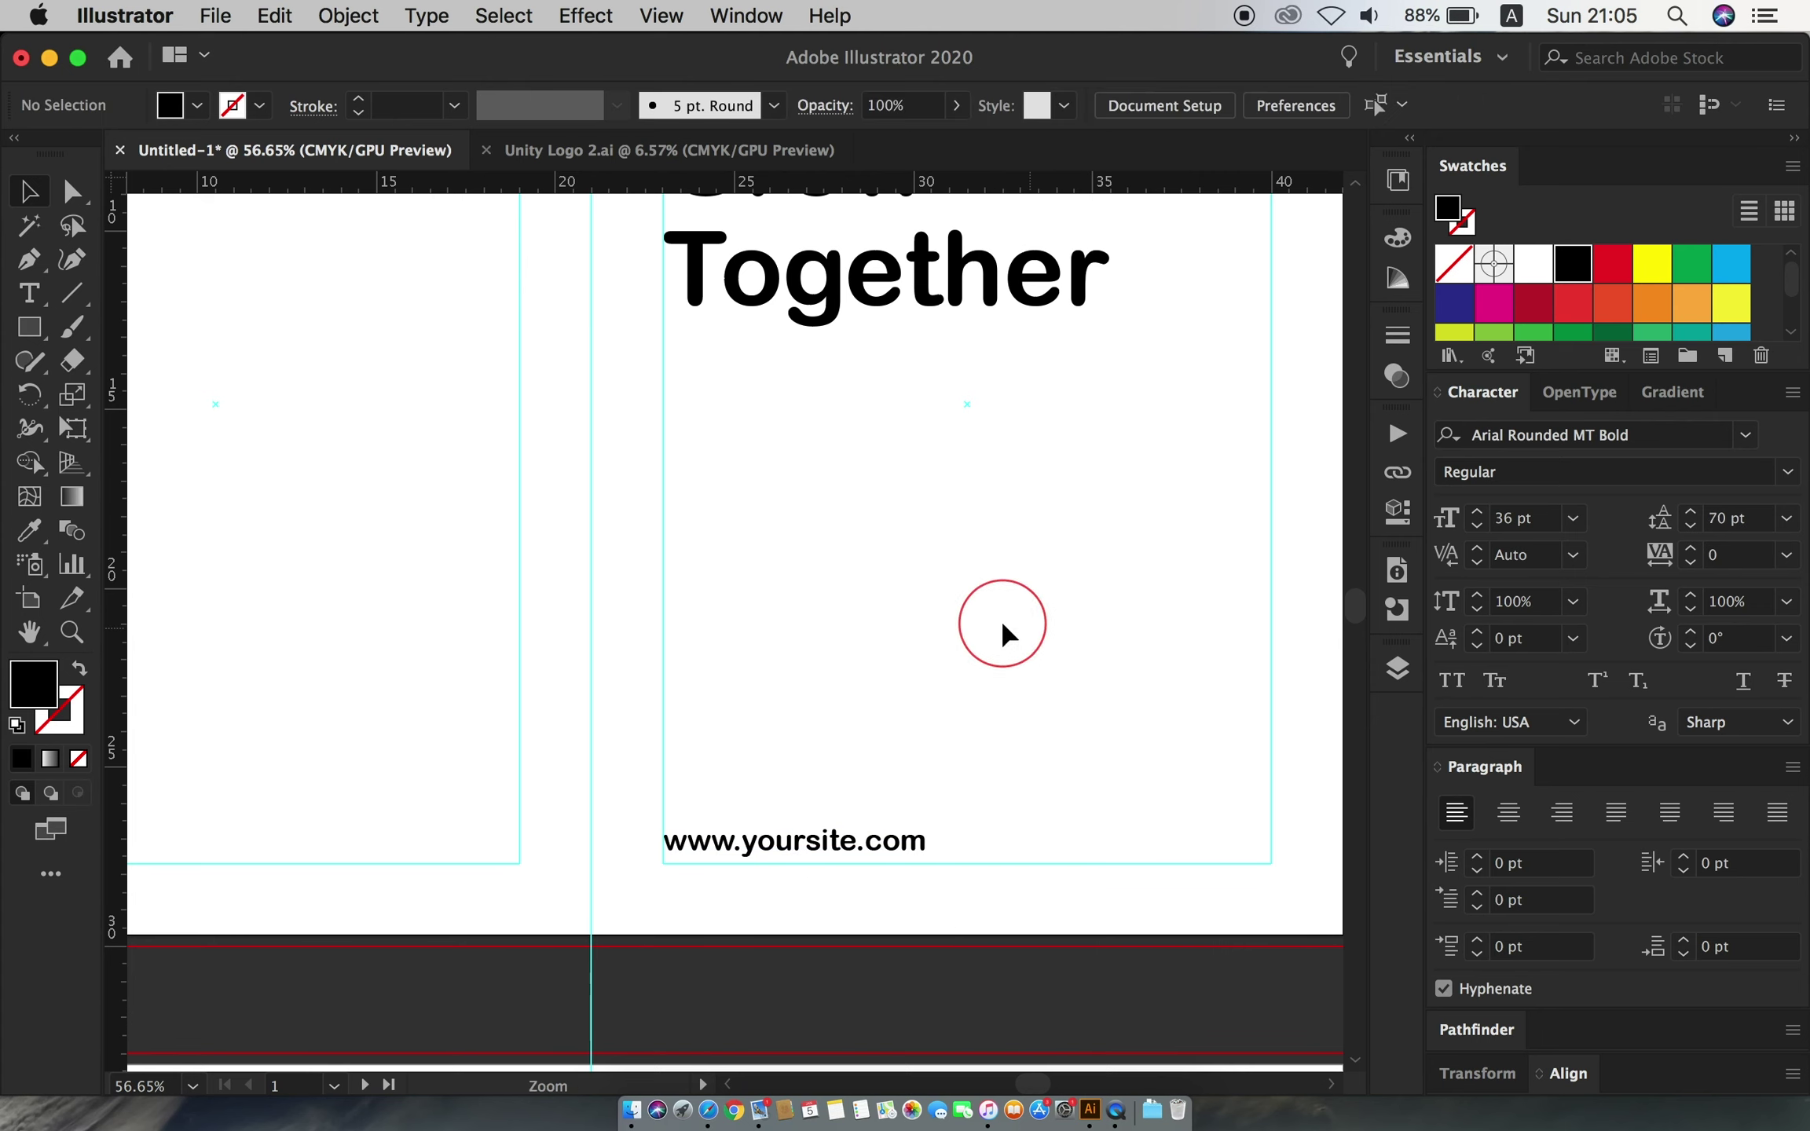
{"action": "scroll", "coordinate": [1001, 630], "scroll_direction": "down", "scroll_amount": 2}
{"action": "scroll", "coordinate": [921, 699], "scroll_direction": "down", "scroll_amount": 1}
- Duplicate the UNITY logo below the headline, ungroup it, and delete the UNITY wordmark
{"action": "left_click_drag", "start_coordinate": [888, 322], "coordinate": [889, 652]}
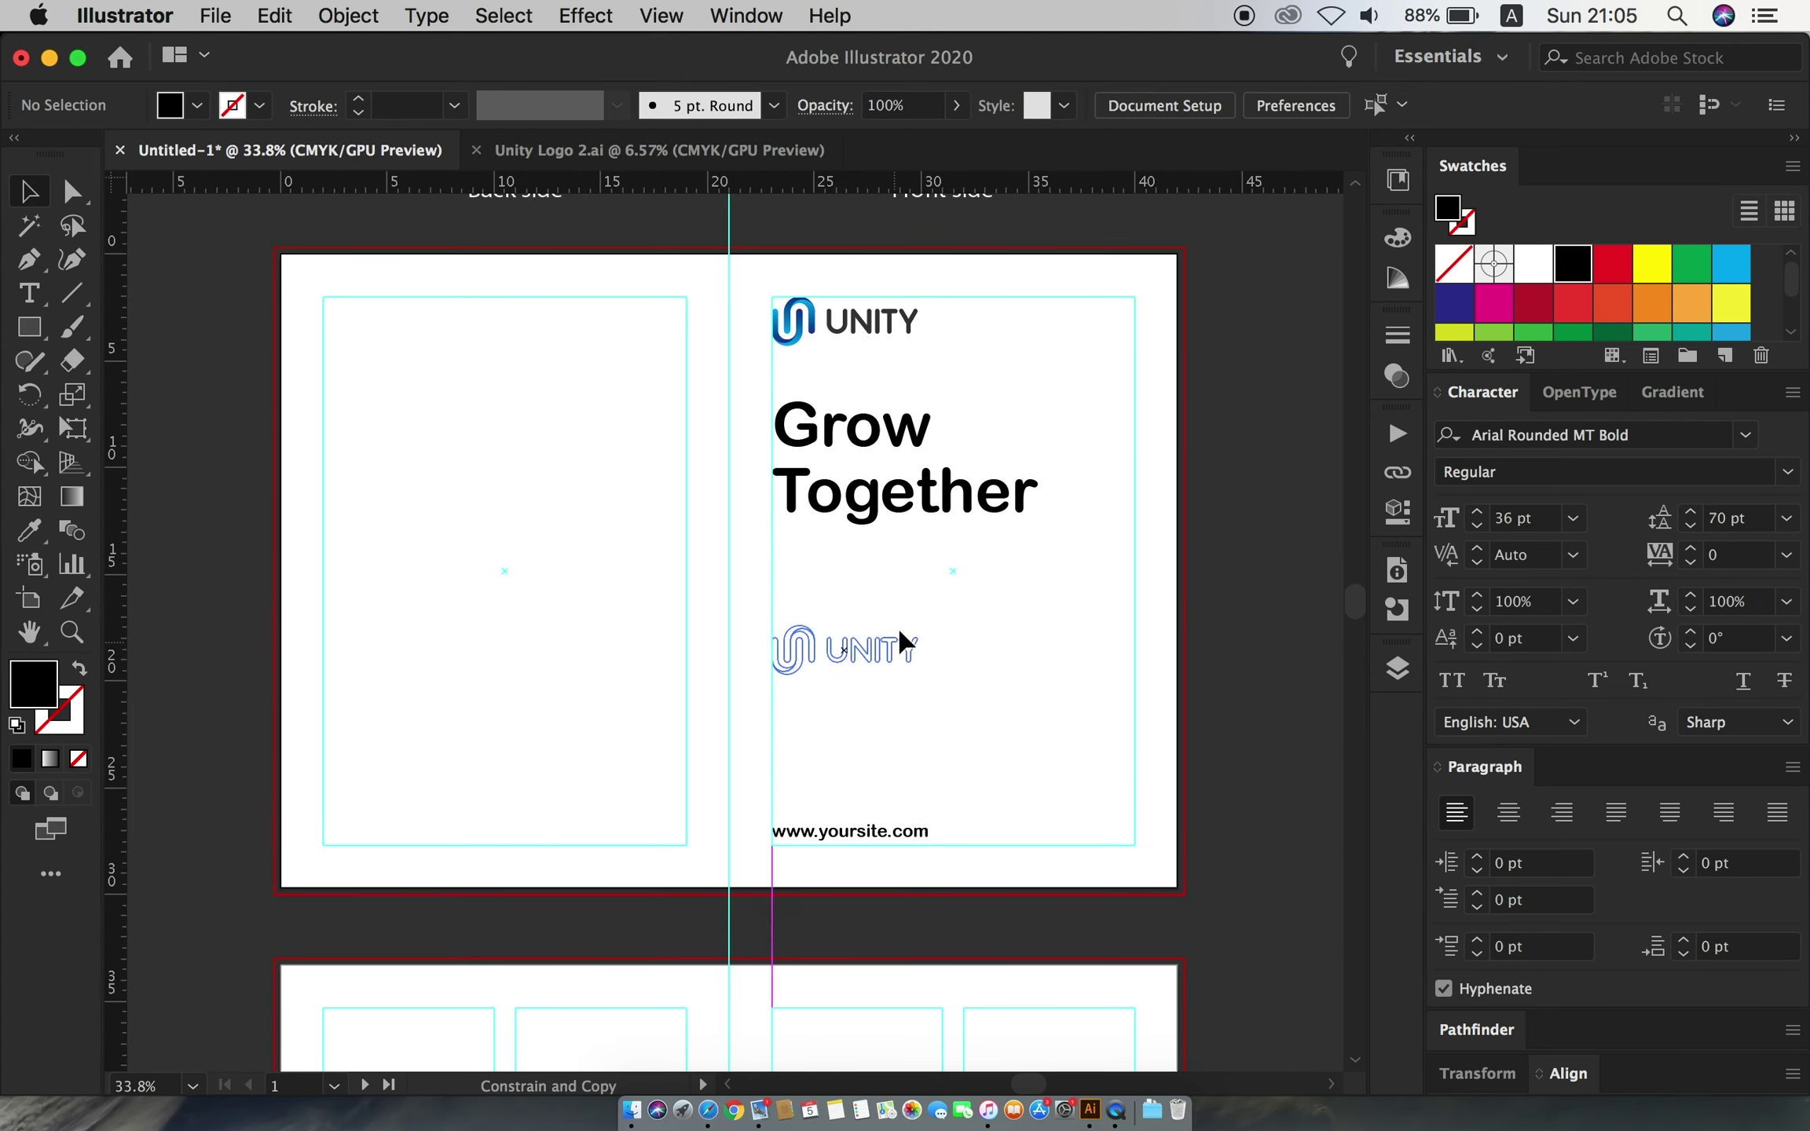
{"action": "right_click", "coordinate": [848, 636]}
{"action": "left_click", "coordinate": [935, 844]}
{"action": "left_click", "coordinate": [852, 760]}
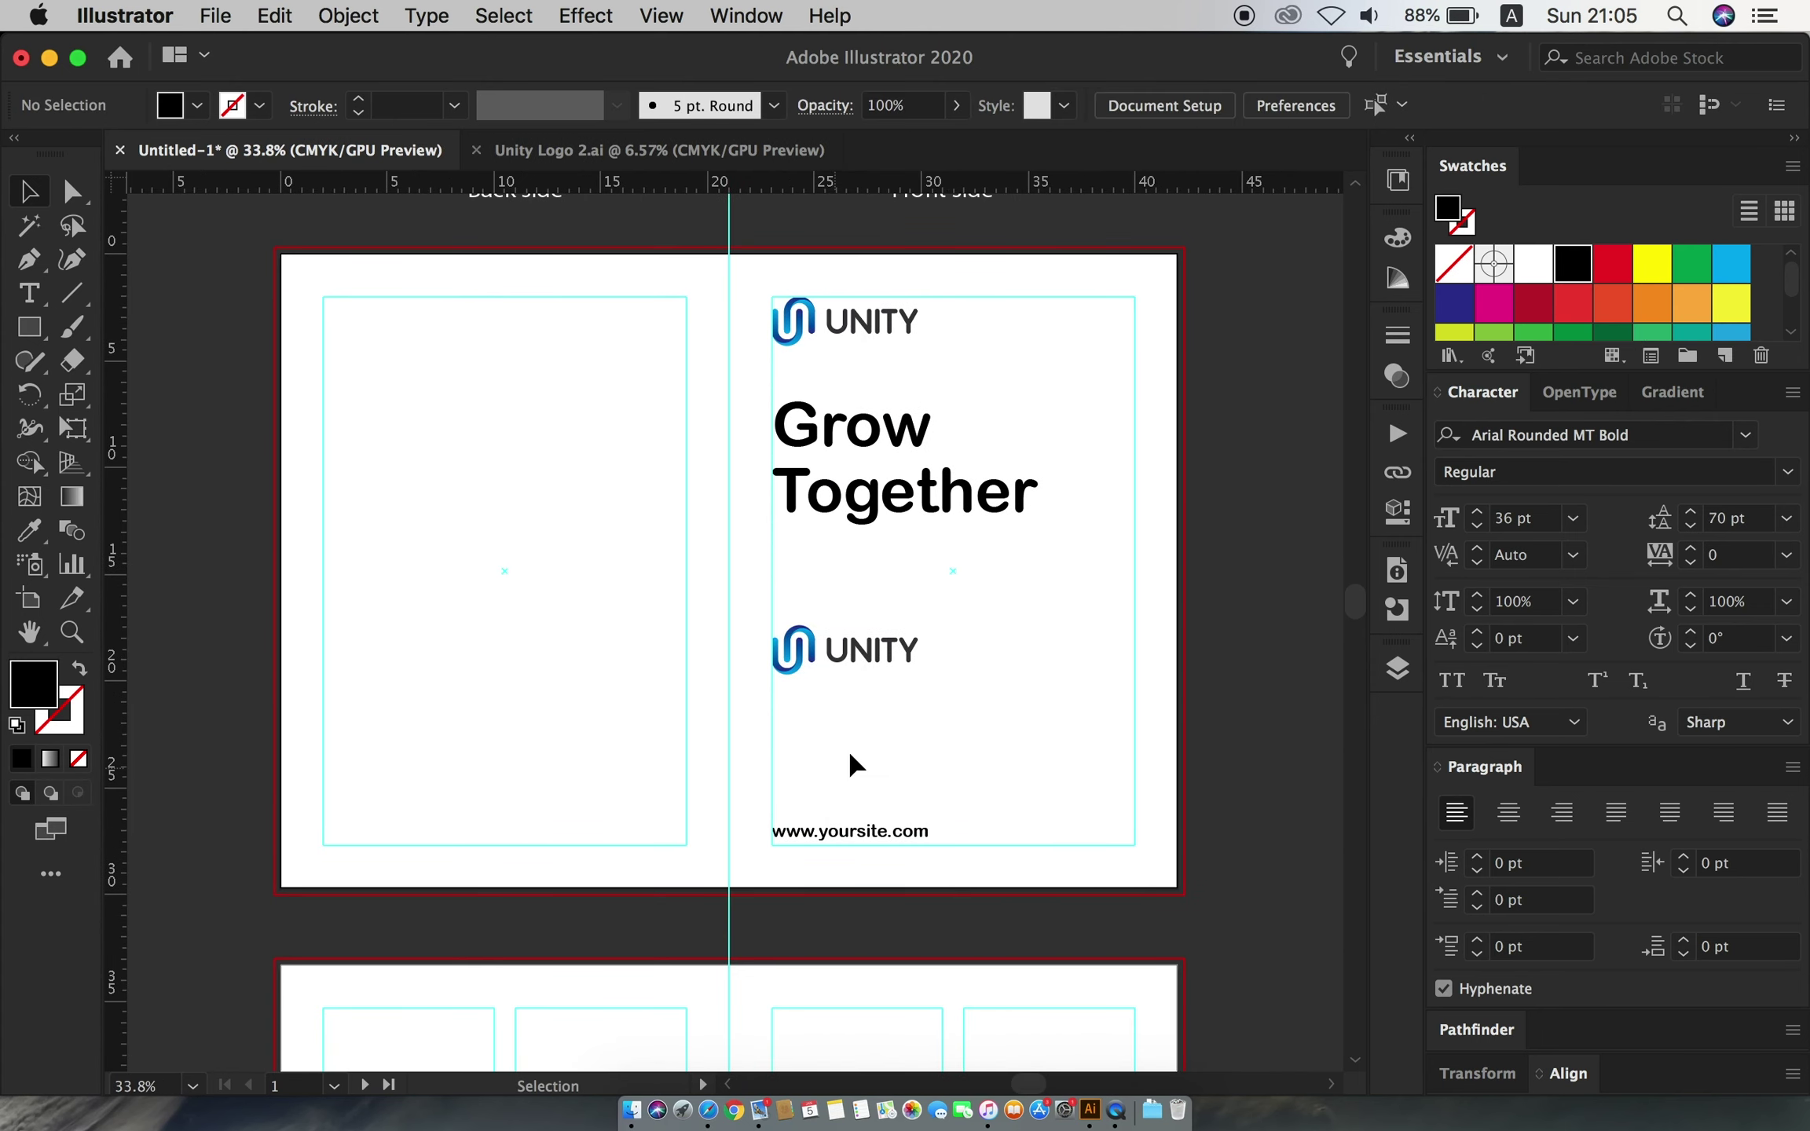
{"action": "left_click", "coordinate": [897, 657]}
{"action": "key", "text": "Delete"}
- Select the small copied logo icon and begin enlarging it
{"action": "left_click", "coordinate": [880, 831]}
{"action": "scroll", "coordinate": [1532, 290], "scroll_direction": "up", "scroll_amount": 10}
{"action": "scroll", "coordinate": [1532, 291], "scroll_direction": "down", "scroll_amount": 5}
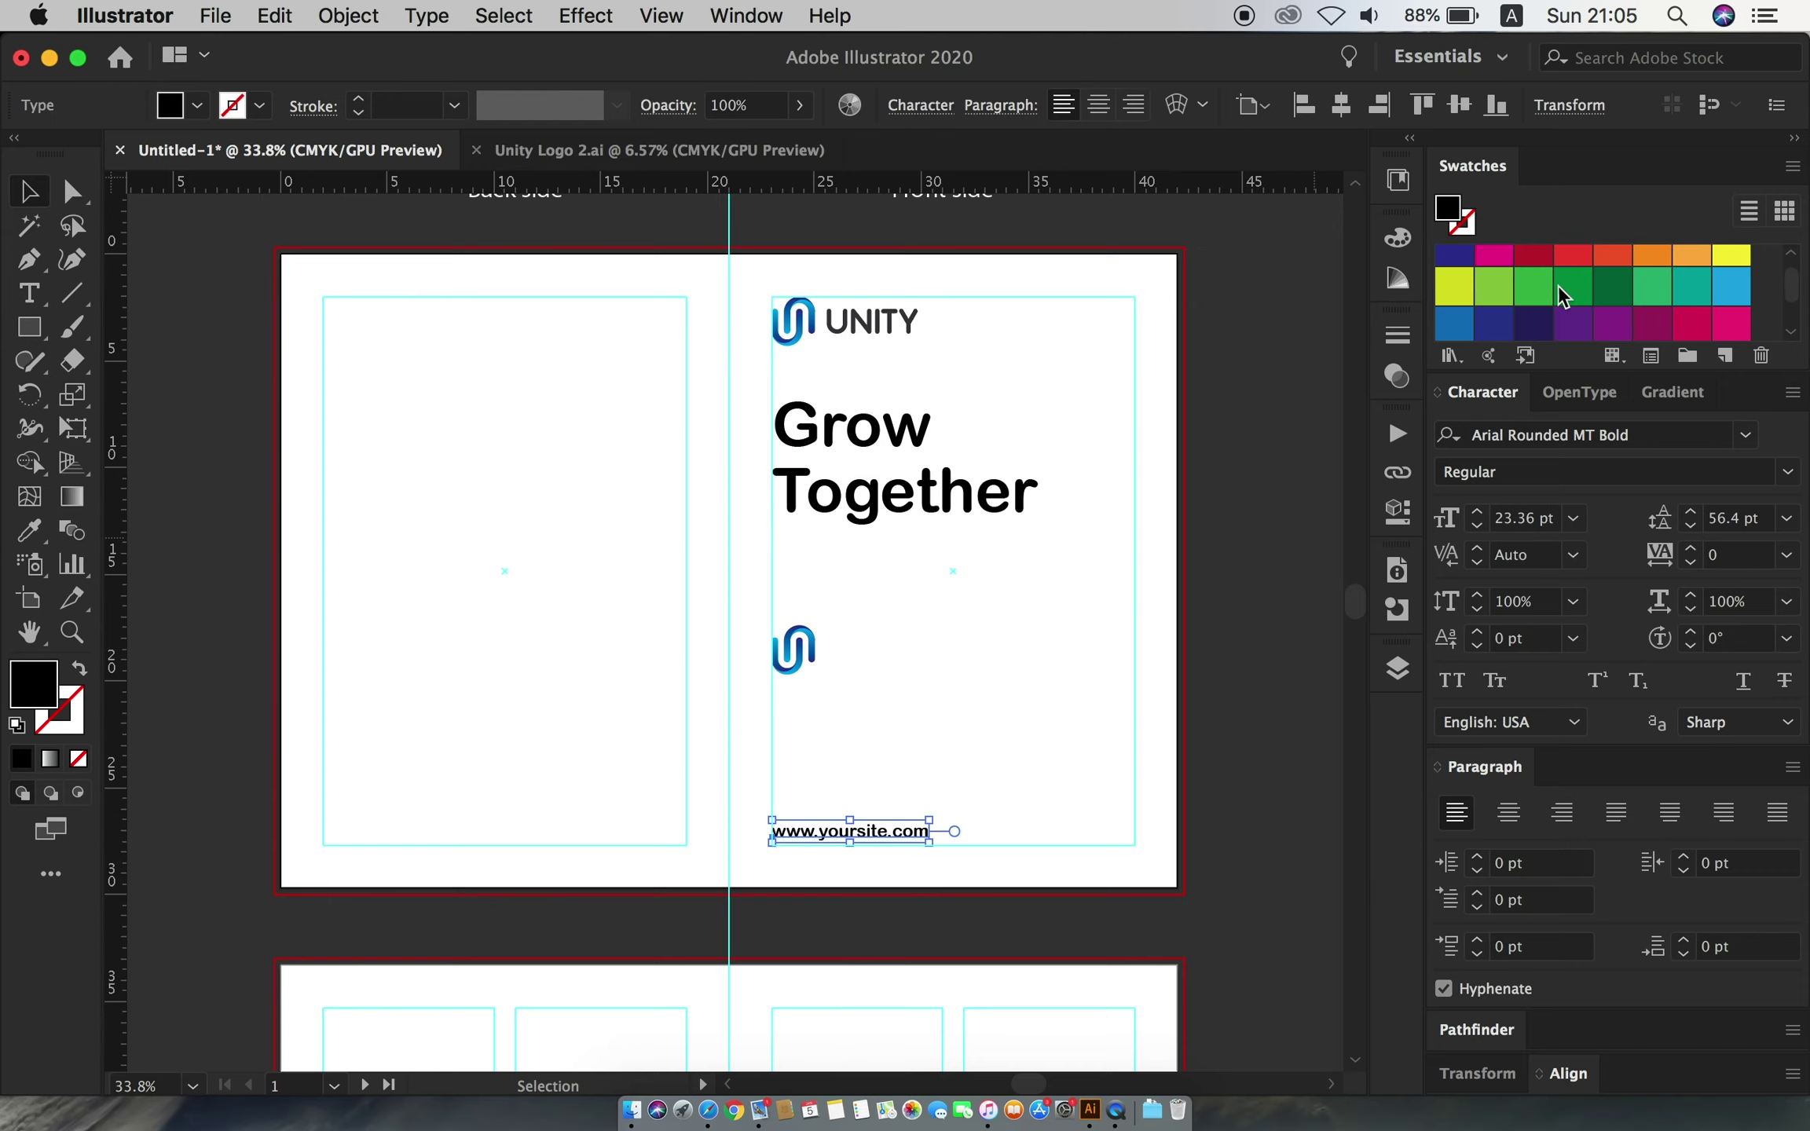
{"action": "scroll", "coordinate": [1531, 290], "scroll_direction": "up", "scroll_amount": 5}
{"action": "scroll", "coordinate": [1508, 299], "scroll_direction": "down", "scroll_amount": 10}
{"action": "left_click", "coordinate": [954, 703]}
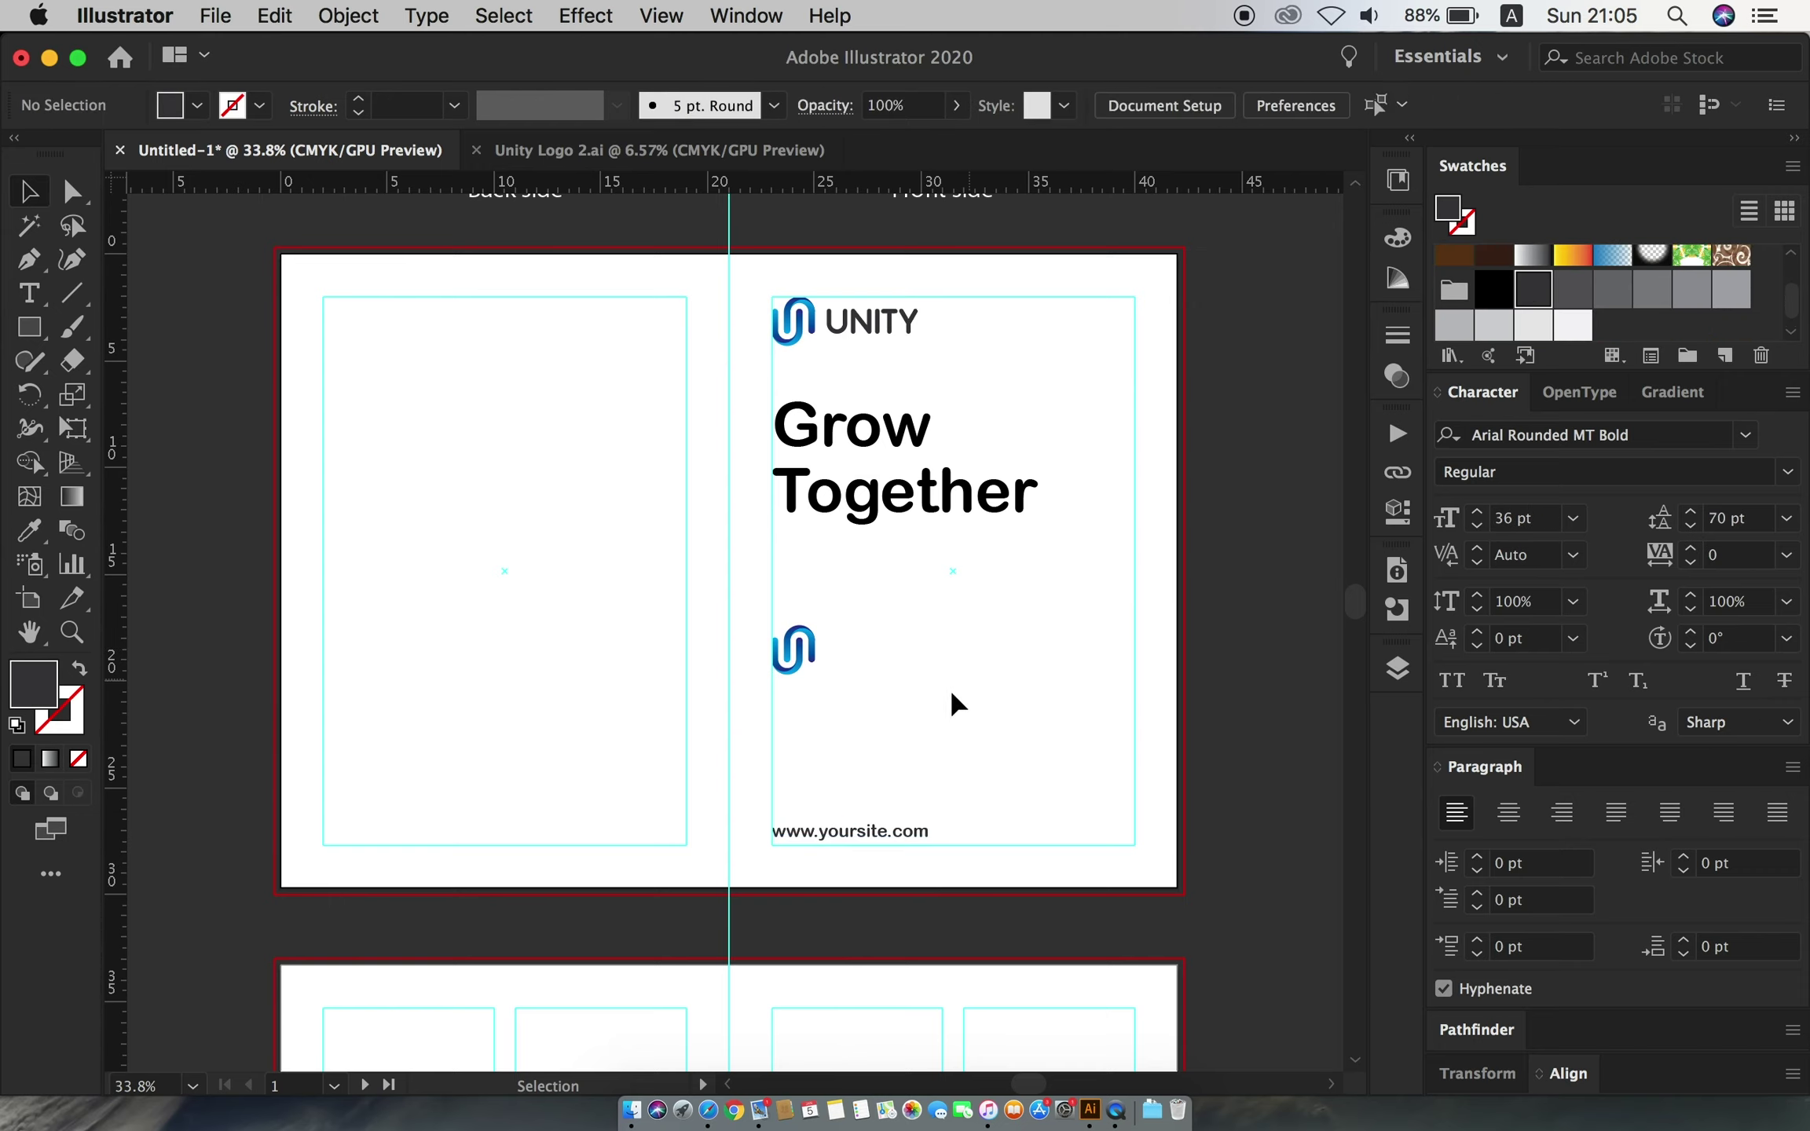
{"action": "left_click", "coordinate": [795, 647]}
{"action": "left_click_drag", "start_coordinate": [817, 648], "coordinate": [1034, 679]}
- Scale the icon into a giant arch spanning both artboards and nudge it down
{"action": "scroll", "coordinate": [940, 539], "scroll_direction": "down", "scroll_amount": 2}
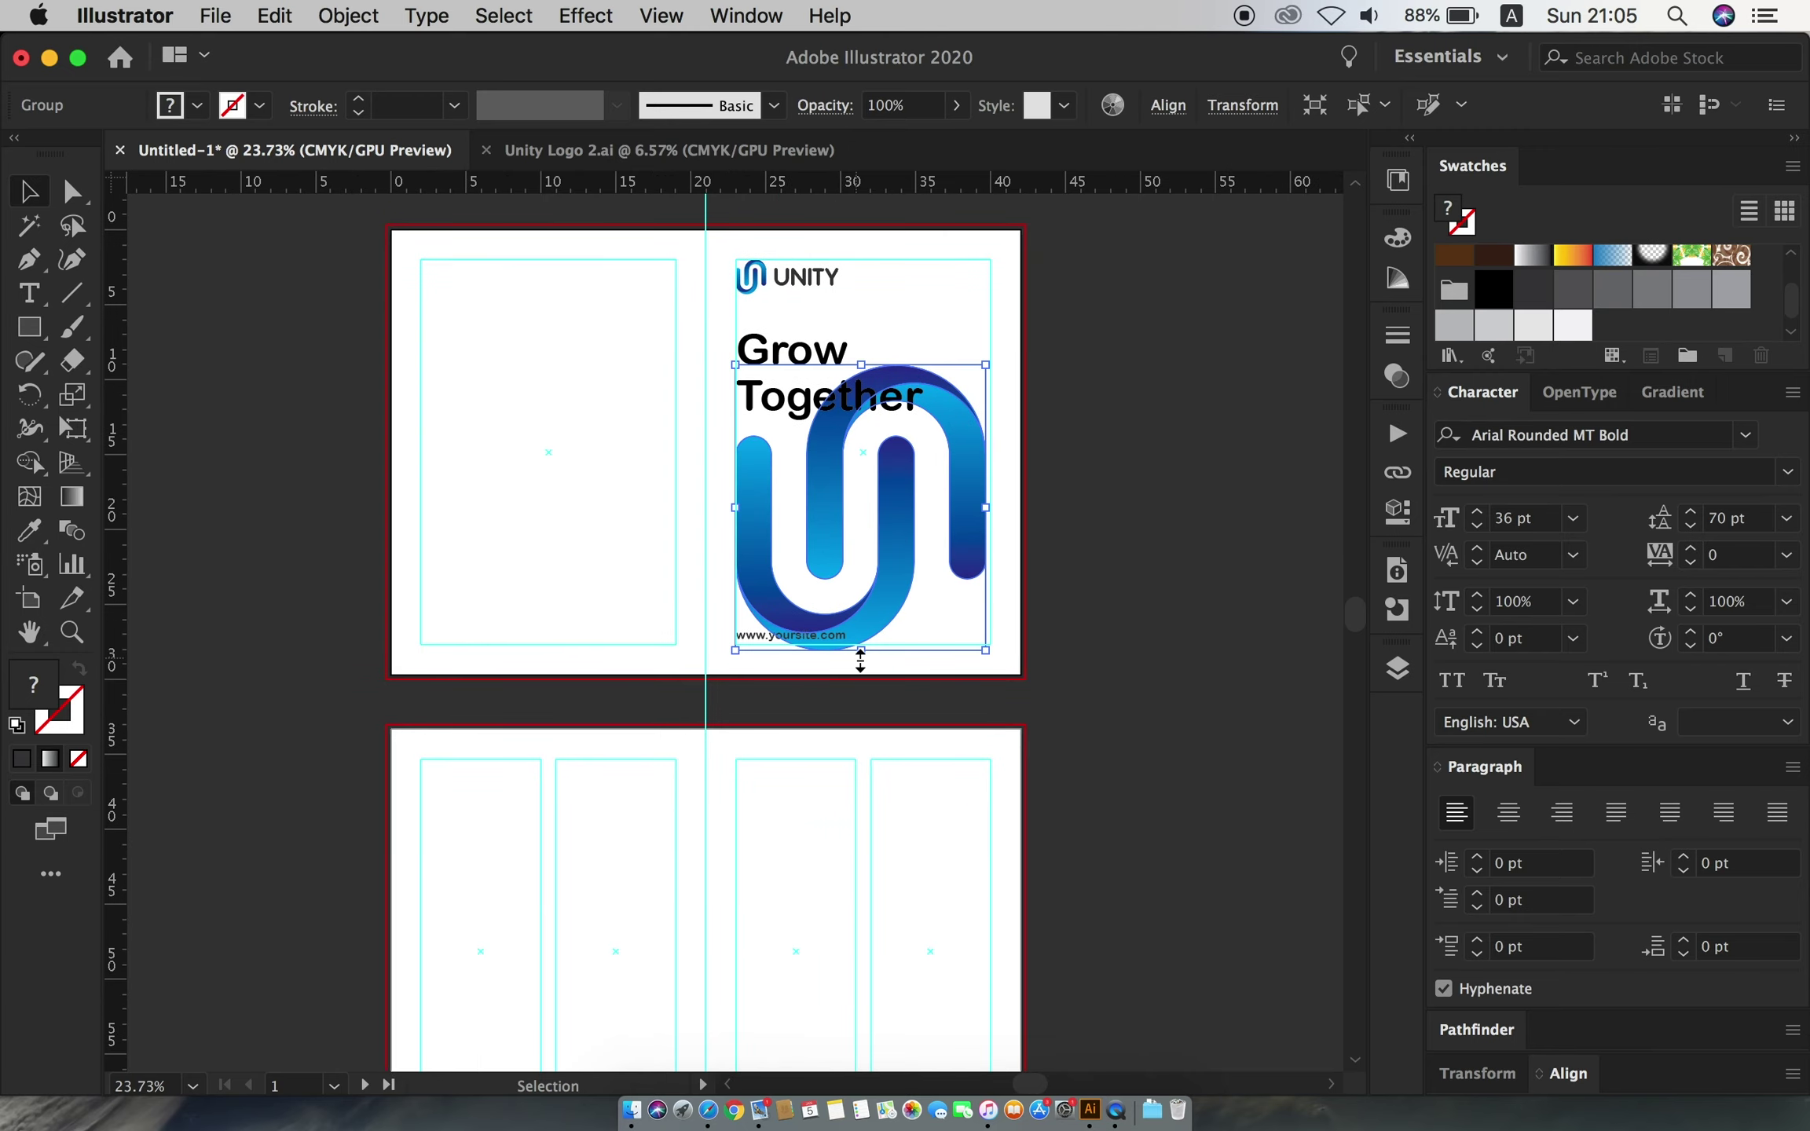
{"action": "left_click_drag", "start_coordinate": [856, 658], "coordinate": [920, 590]}
{"action": "scroll", "coordinate": [788, 586], "scroll_direction": "down", "scroll_amount": 1}
{"action": "mouse_move", "coordinate": [788, 586]}
{"action": "left_mouse_down"}
{"action": "mouse_move", "coordinate": [840, 483]}
{"action": "mouse_move", "coordinate": [986, 565]}
{"action": "mouse_move", "coordinate": [1073, 515]}
{"action": "mouse_move", "coordinate": [1094, 589]}
{"action": "mouse_move", "coordinate": [1045, 597]}
{"action": "left_mouse_up"}
{"action": "scroll", "coordinate": [989, 550], "scroll_direction": "up", "scroll_amount": 2}
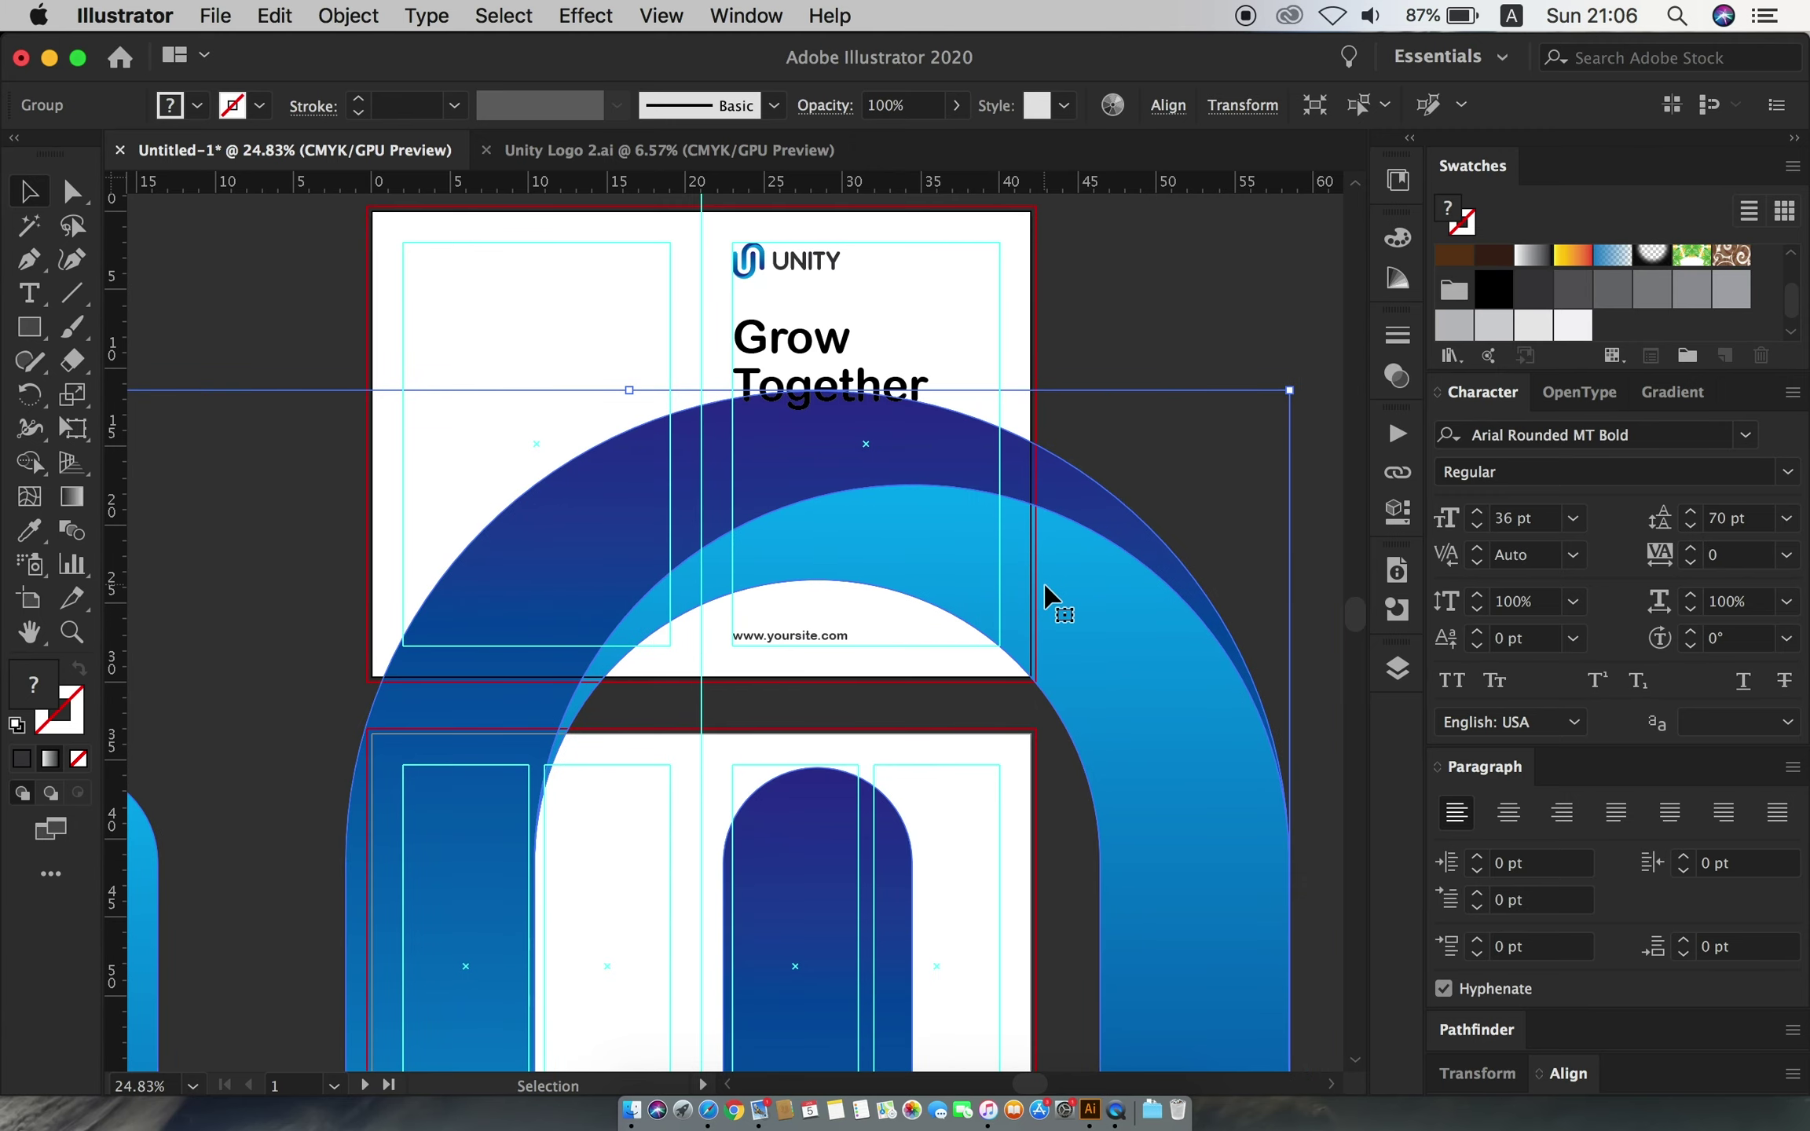
{"action": "left_click_drag", "start_coordinate": [1053, 565], "coordinate": [1054, 575]}
- Adjust the size of the Grow Together heading slightly
{"action": "left_click", "coordinate": [909, 384]}
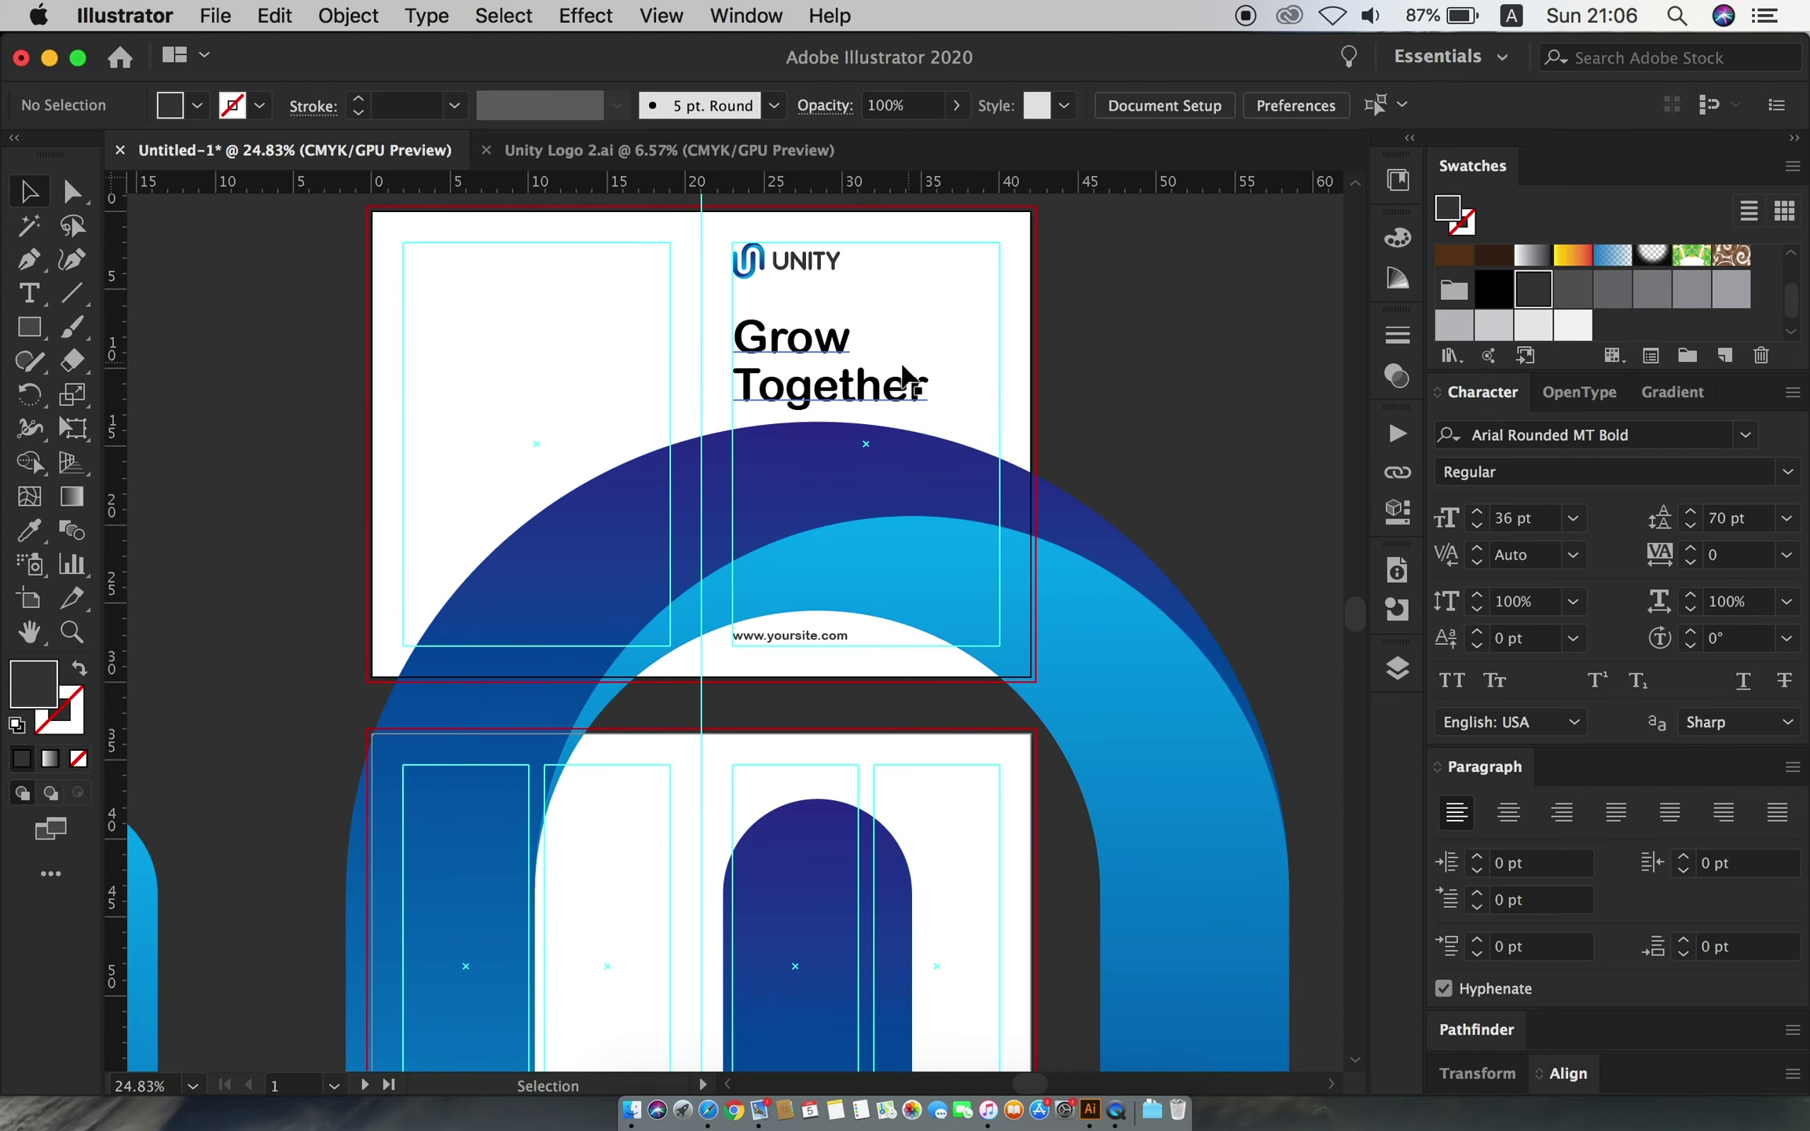
{"action": "left_click_drag", "start_coordinate": [937, 404], "coordinate": [912, 402]}
{"action": "left_click", "coordinate": [1010, 401]}
{"action": "scroll", "coordinate": [1012, 405], "scroll_direction": "up", "scroll_amount": 1}
{"action": "left_click", "coordinate": [895, 424]}
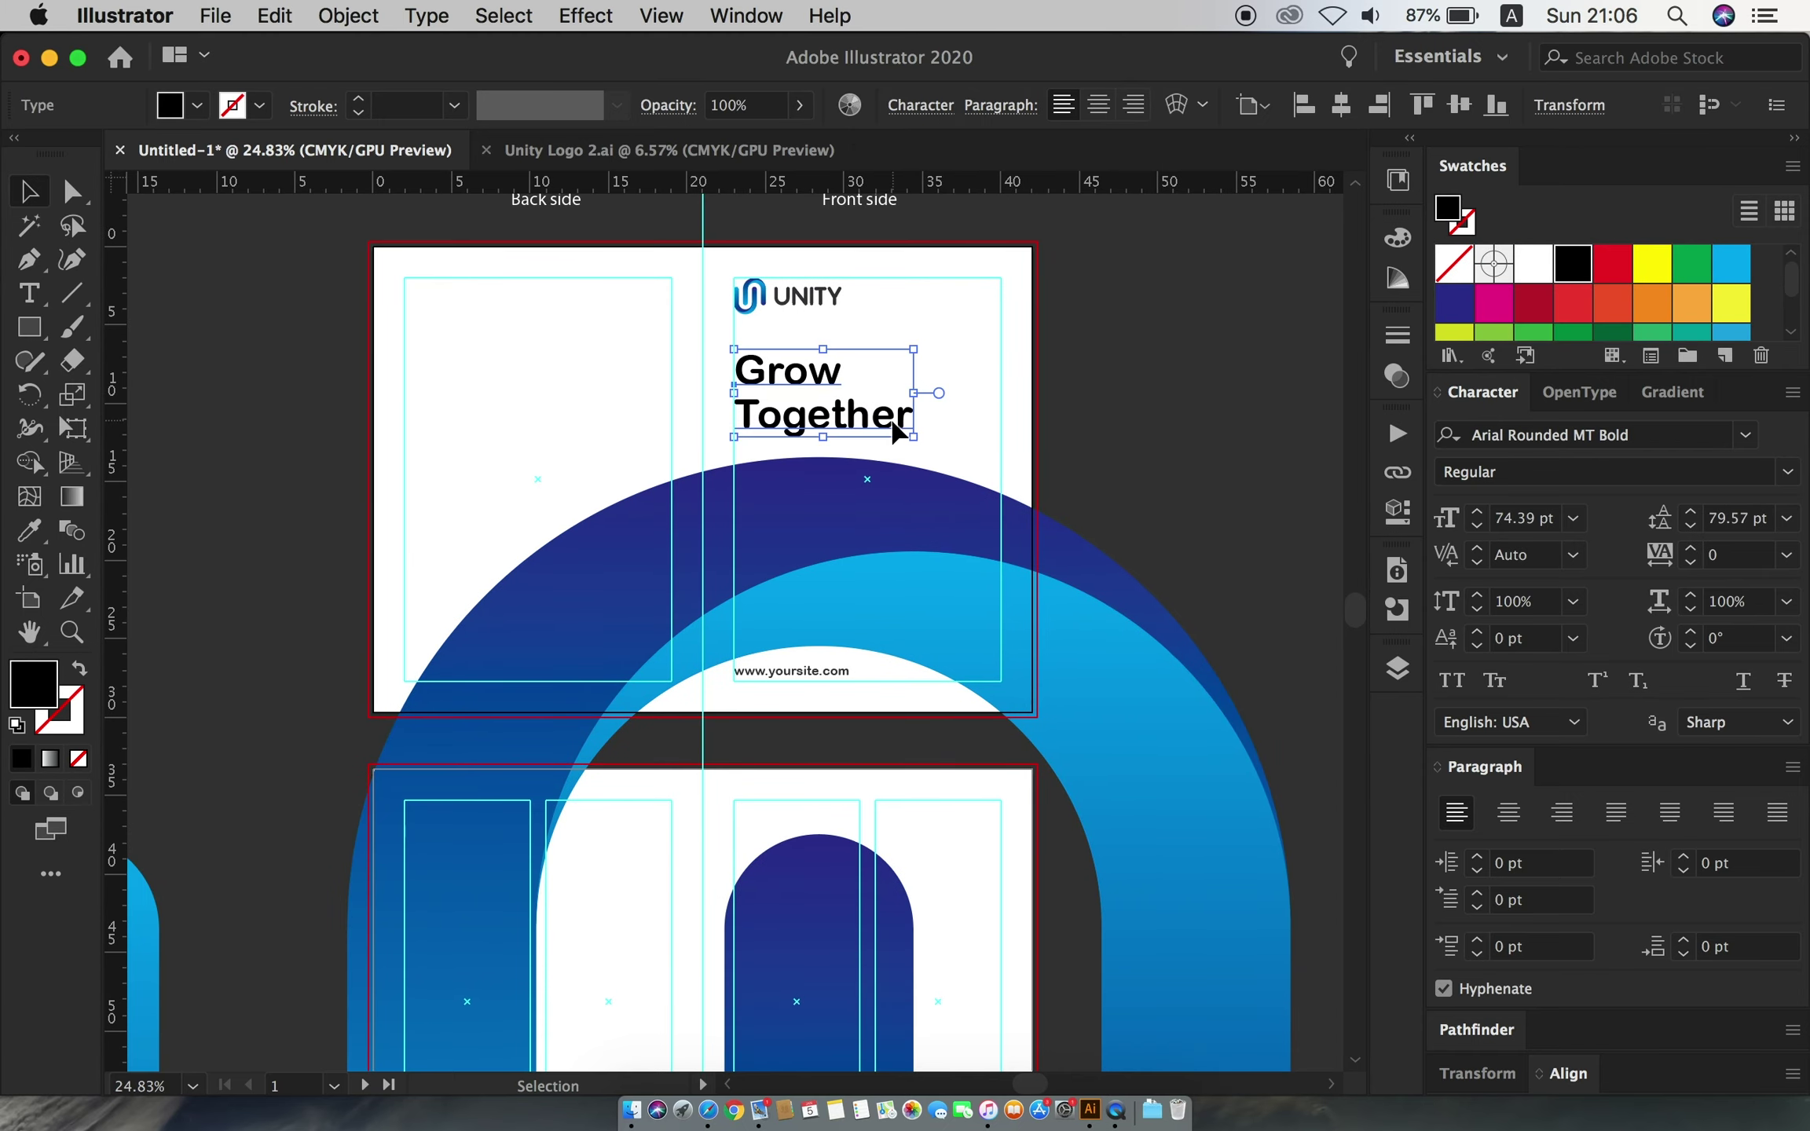
{"action": "left_click", "coordinate": [1016, 433]}
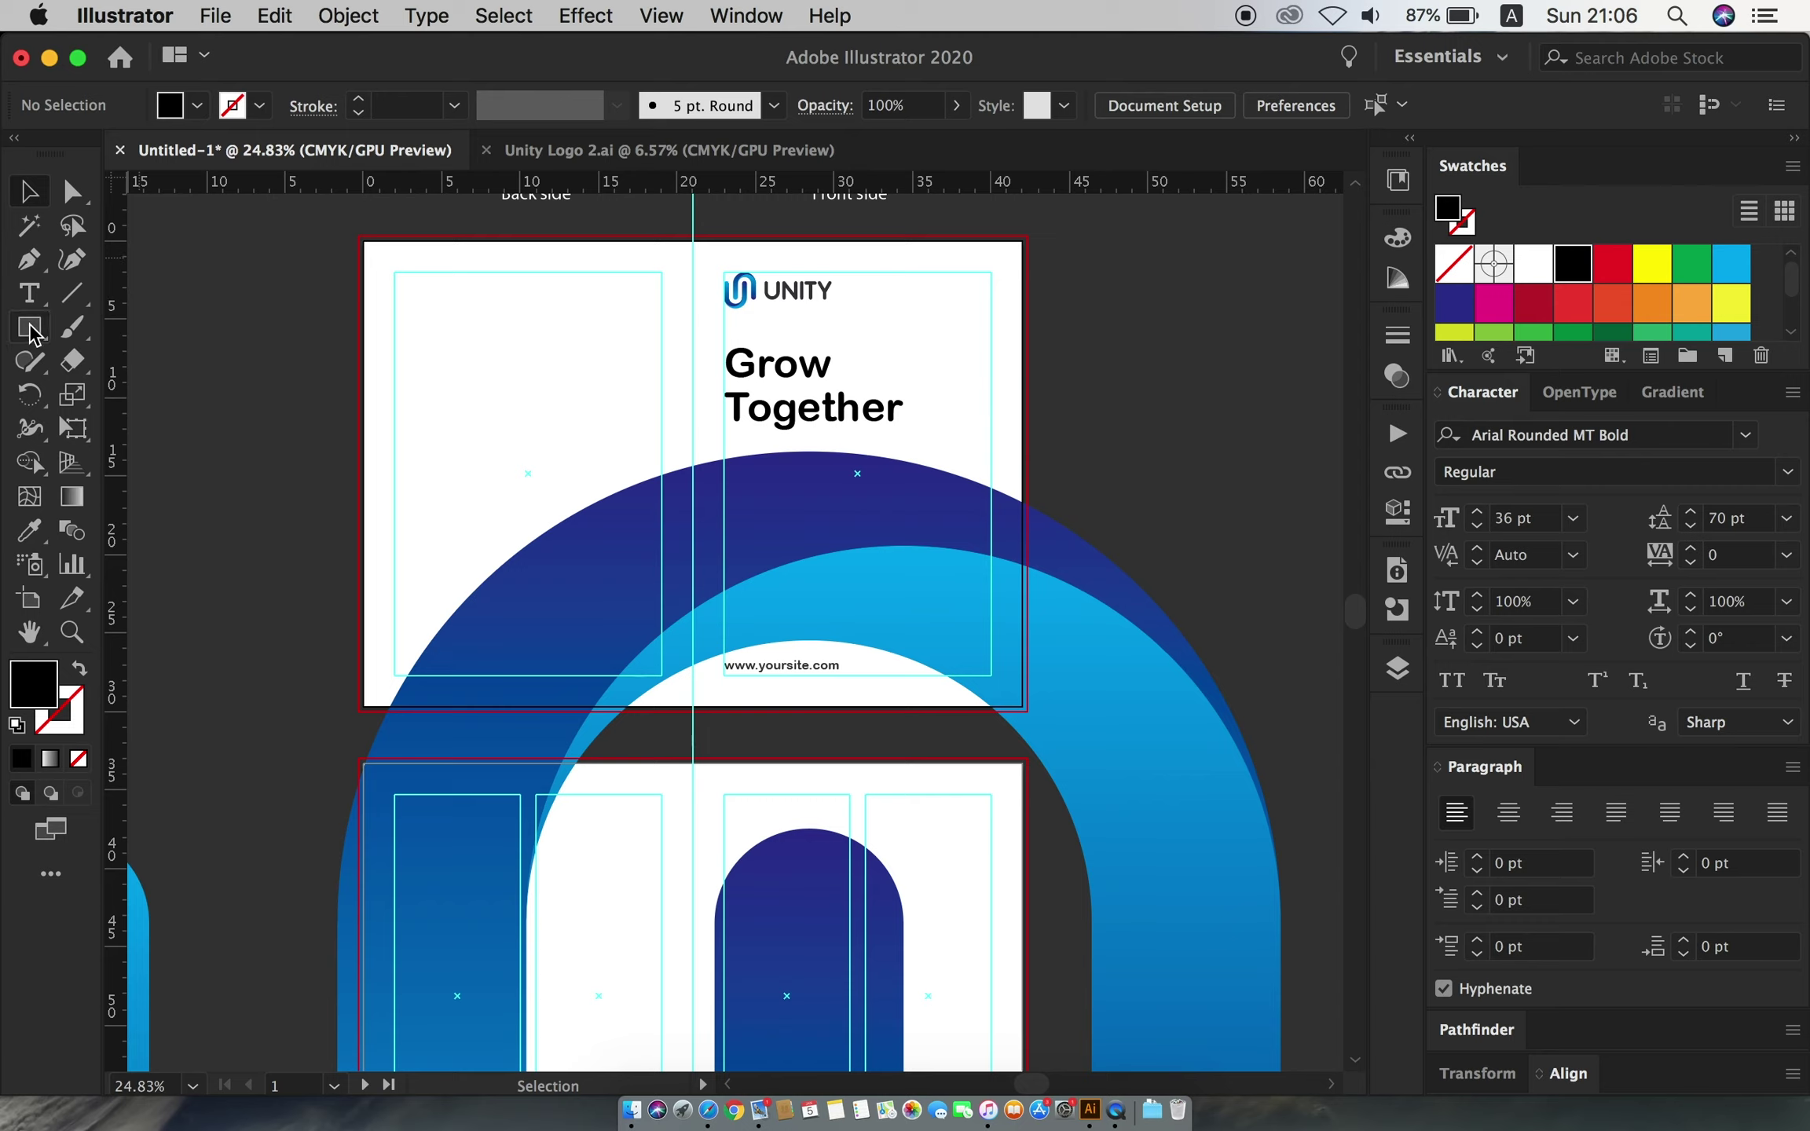
- Draw a black rectangle covering the whole top artboard
{"action": "left_click_drag", "start_coordinate": [355, 245], "coordinate": [1027, 709]}
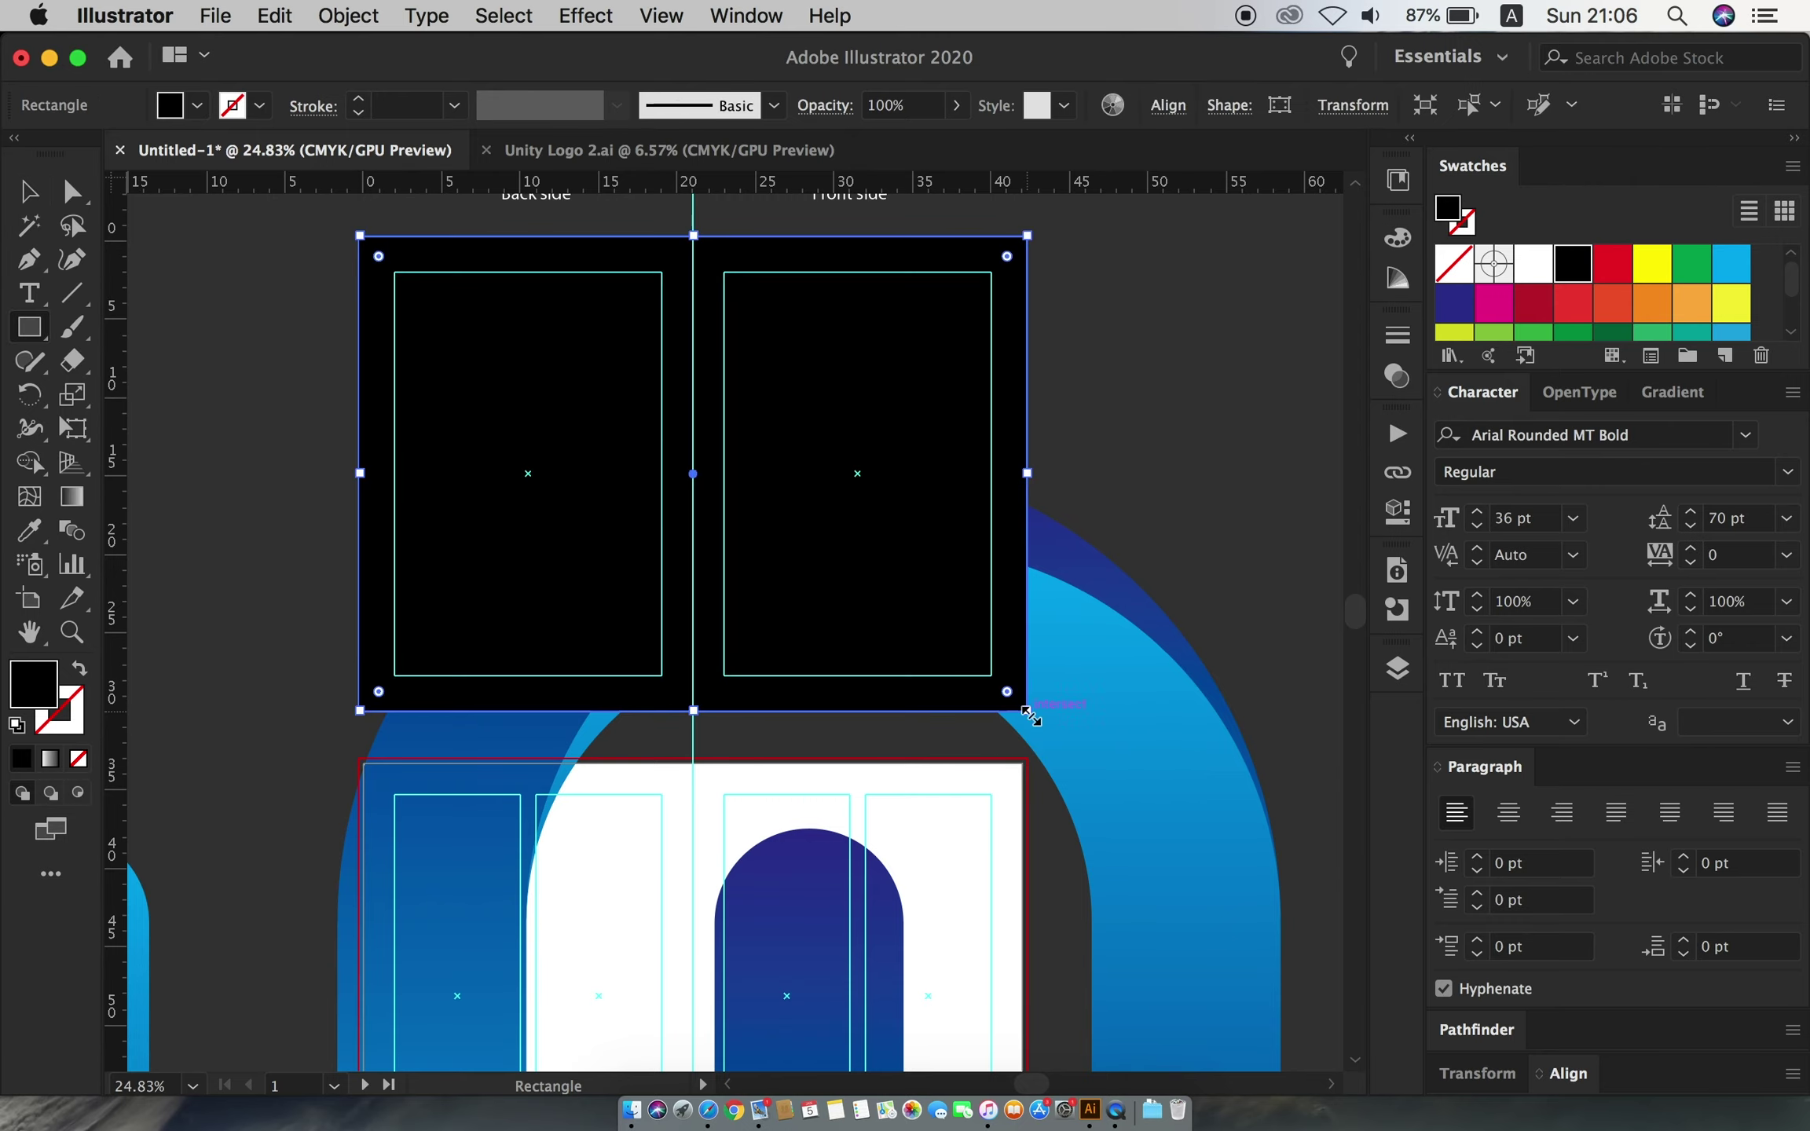
{"action": "left_click", "coordinate": [1262, 862]}
{"action": "left_click", "coordinate": [1030, 719], "text": "alt"}
{"action": "left_click", "coordinate": [779, 647], "text": "alt"}
{"action": "left_click_drag", "start_coordinate": [779, 647], "coordinate": [836, 695]}
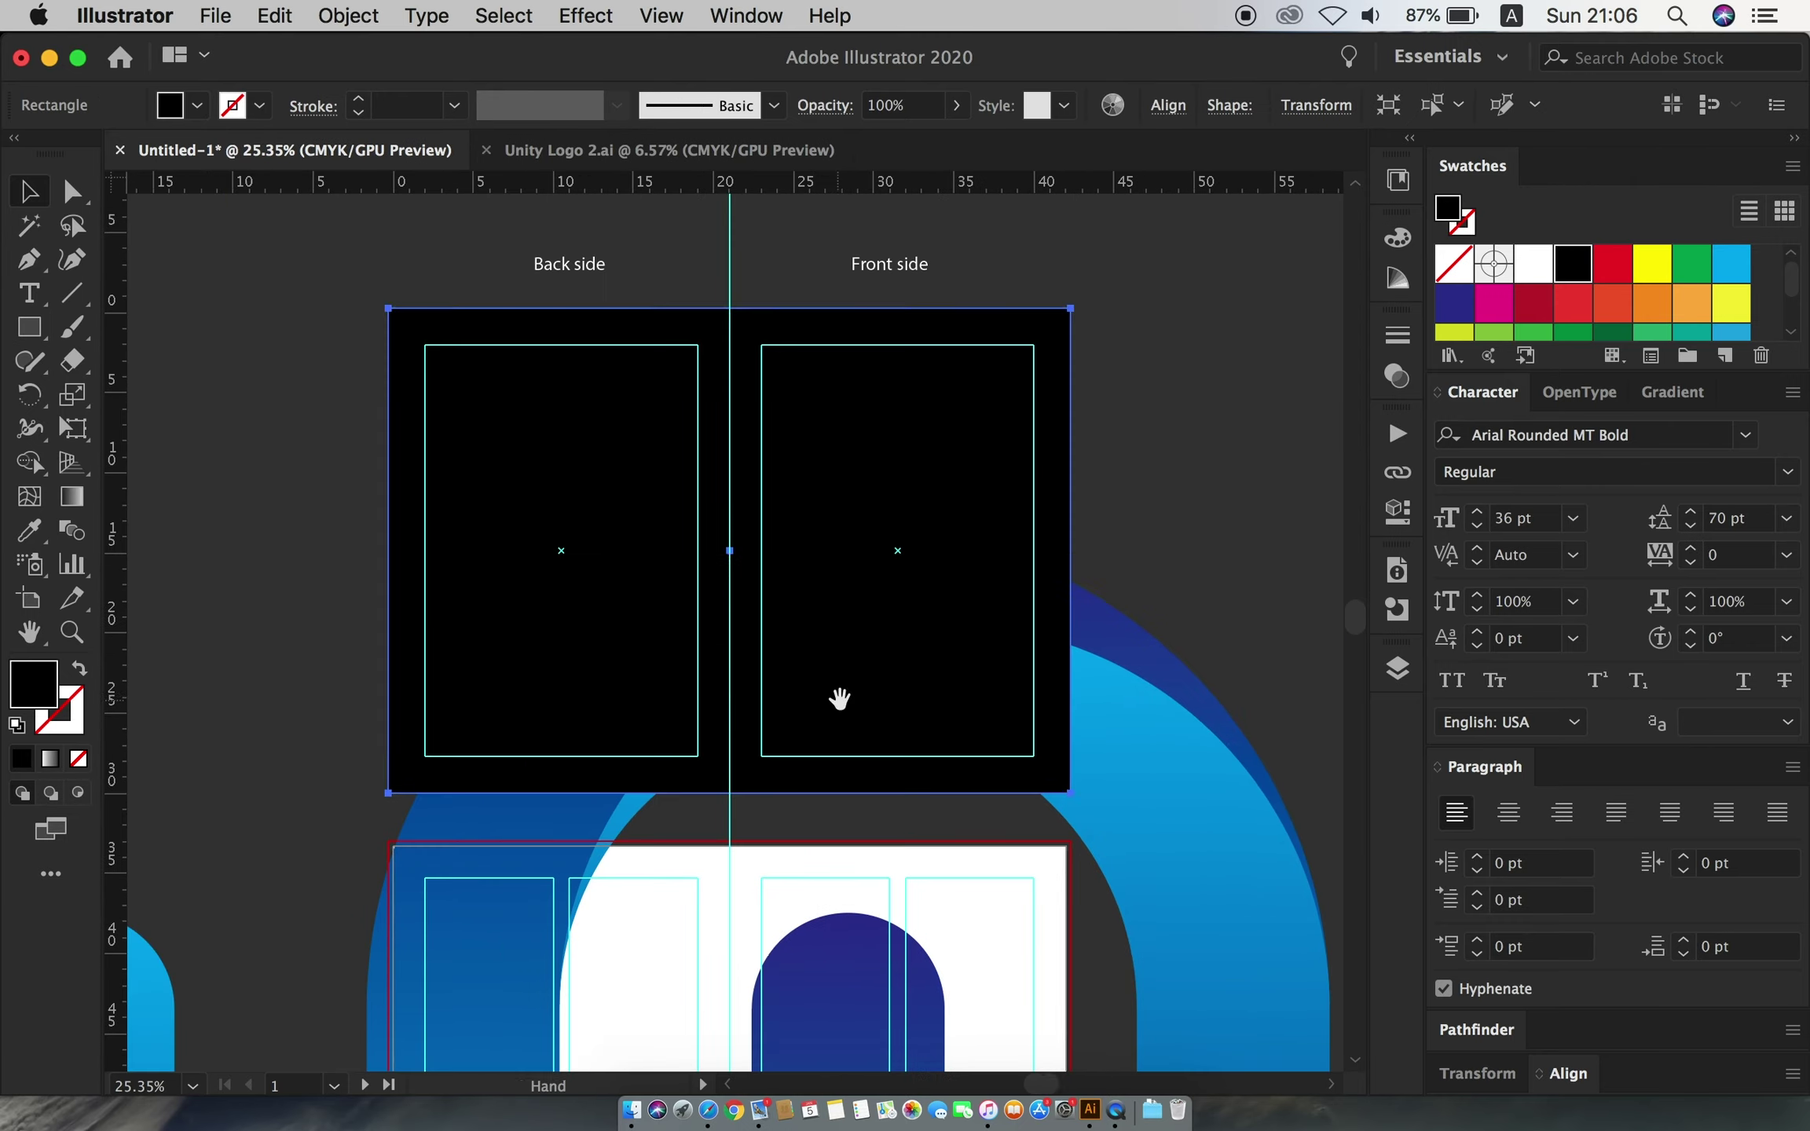
{"action": "key", "text": "v"}
{"action": "scroll", "coordinate": [1111, 734], "scroll_direction": "down", "scroll_amount": 5}
{"action": "scroll", "coordinate": [807, 734], "scroll_direction": "down", "scroll_amount": 4}
- Ungroup the giant logo and delete its left U-shaped piece
{"action": "right_click", "coordinate": [994, 504]}
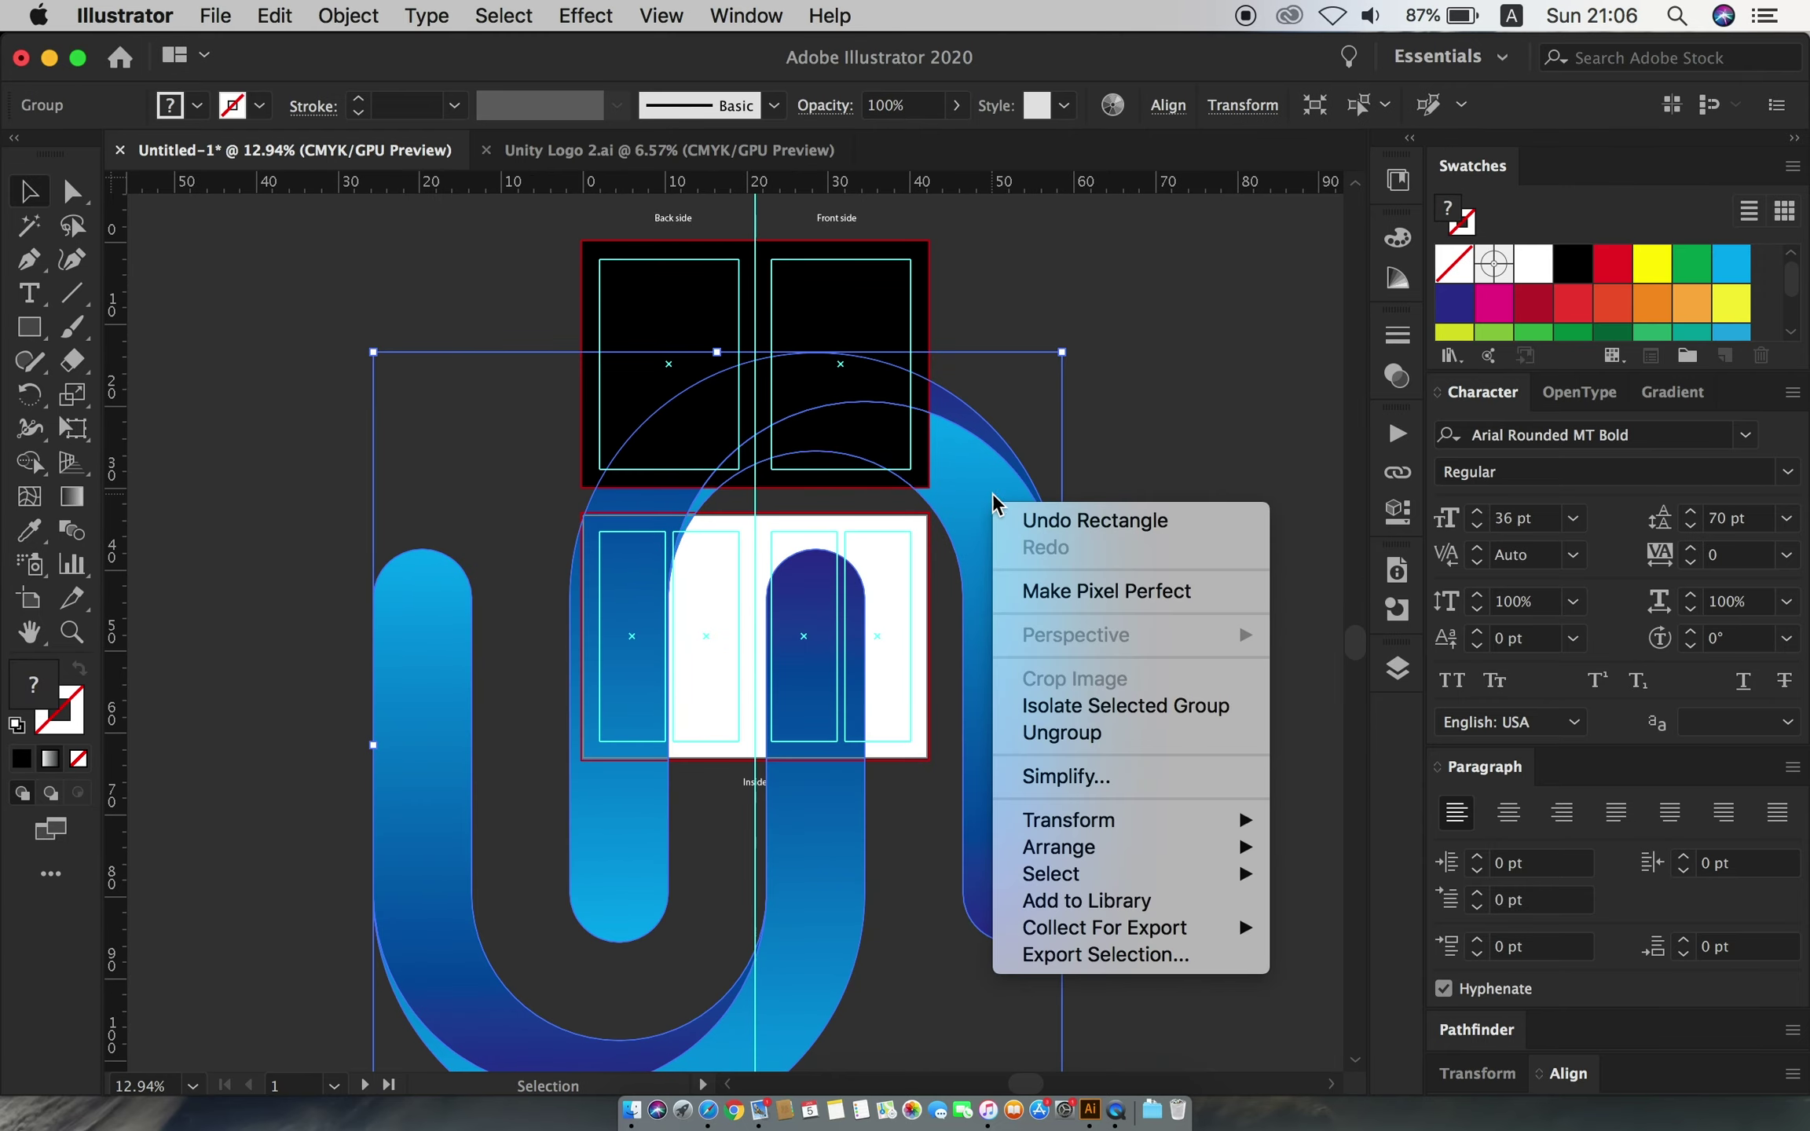
{"action": "left_click", "coordinate": [1025, 733]}
{"action": "left_click", "coordinate": [736, 953]}
{"action": "key", "text": "Delete"}
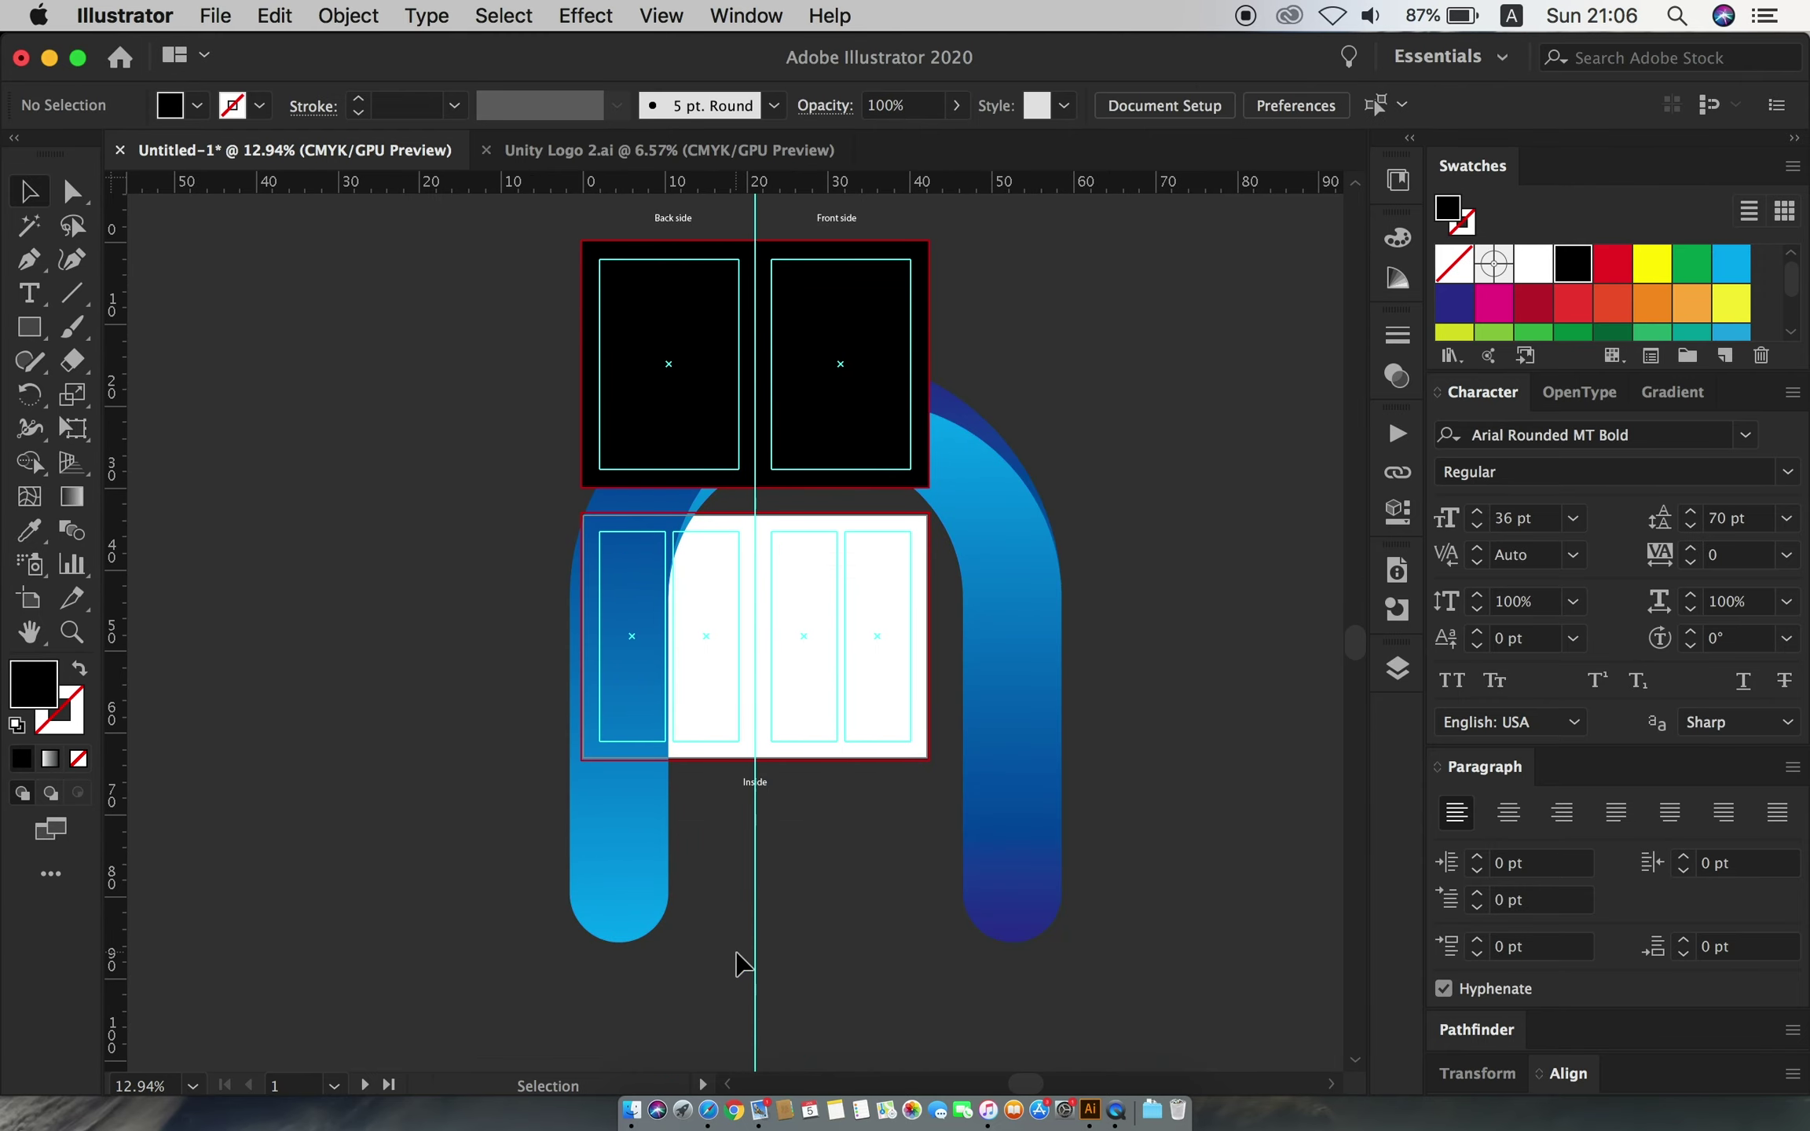
{"action": "left_click", "coordinate": [913, 461]}
{"action": "scroll", "coordinate": [868, 341], "scroll_direction": "up", "scroll_amount": 3}
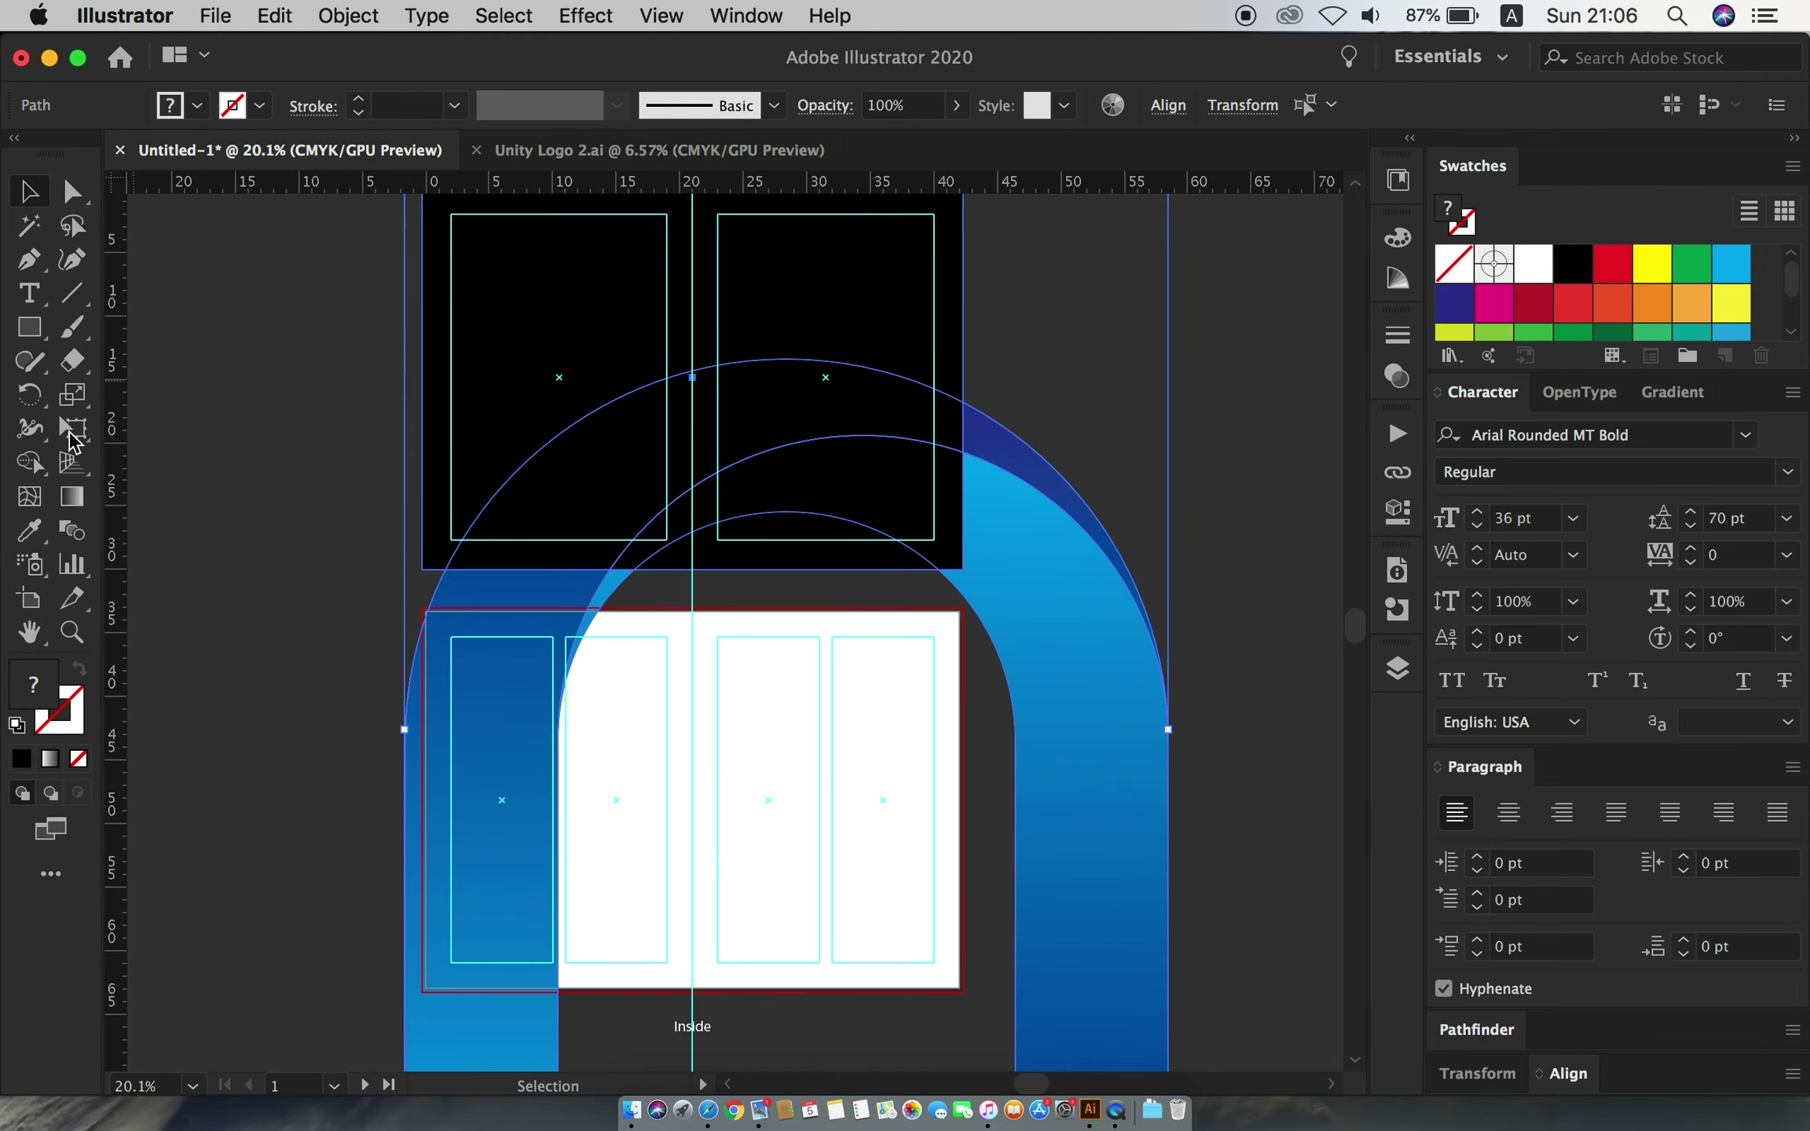
- Erase the arch parts below the top artboard with Shape Builder and clip the arch to the rectangle
{"action": "left_click", "coordinate": [31, 465]}
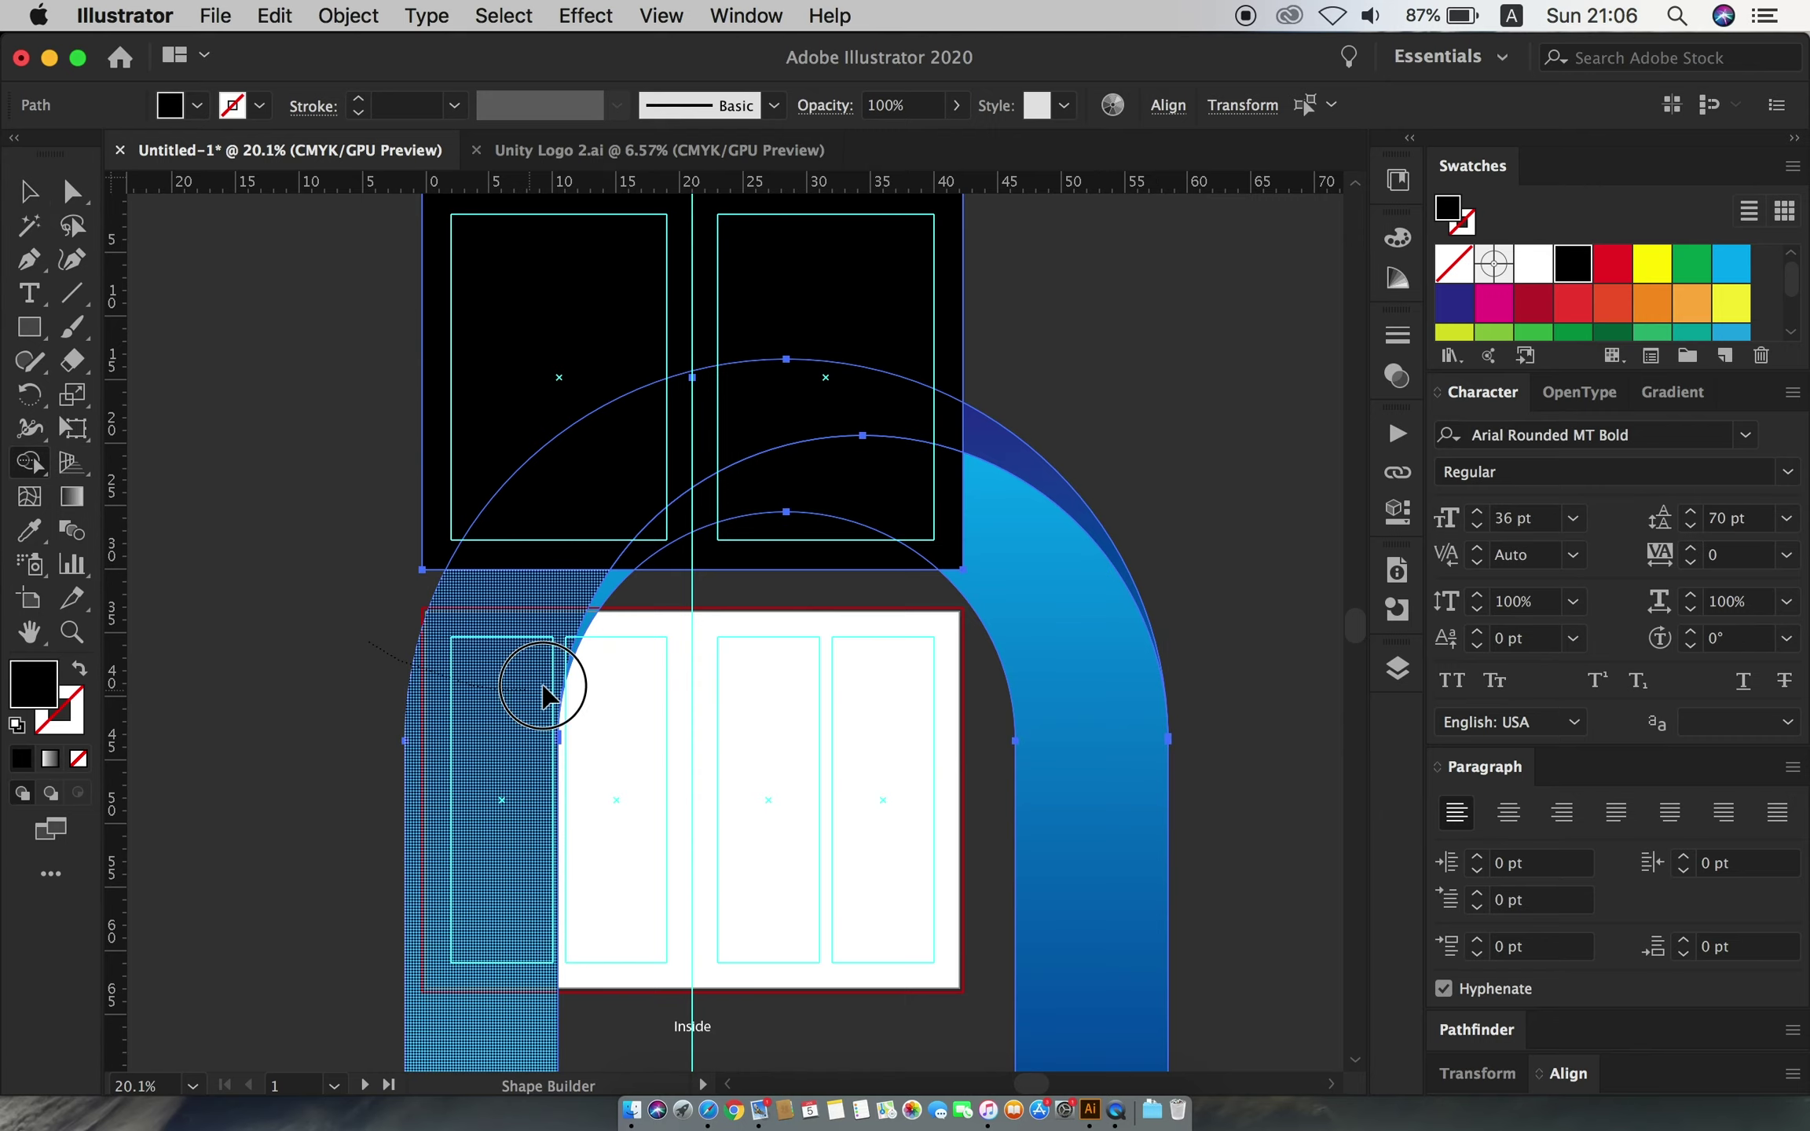
{"action": "left_click_drag", "start_coordinate": [549, 686], "coordinate": [591, 680]}
{"action": "left_click", "coordinate": [1018, 674], "text": "alt"}
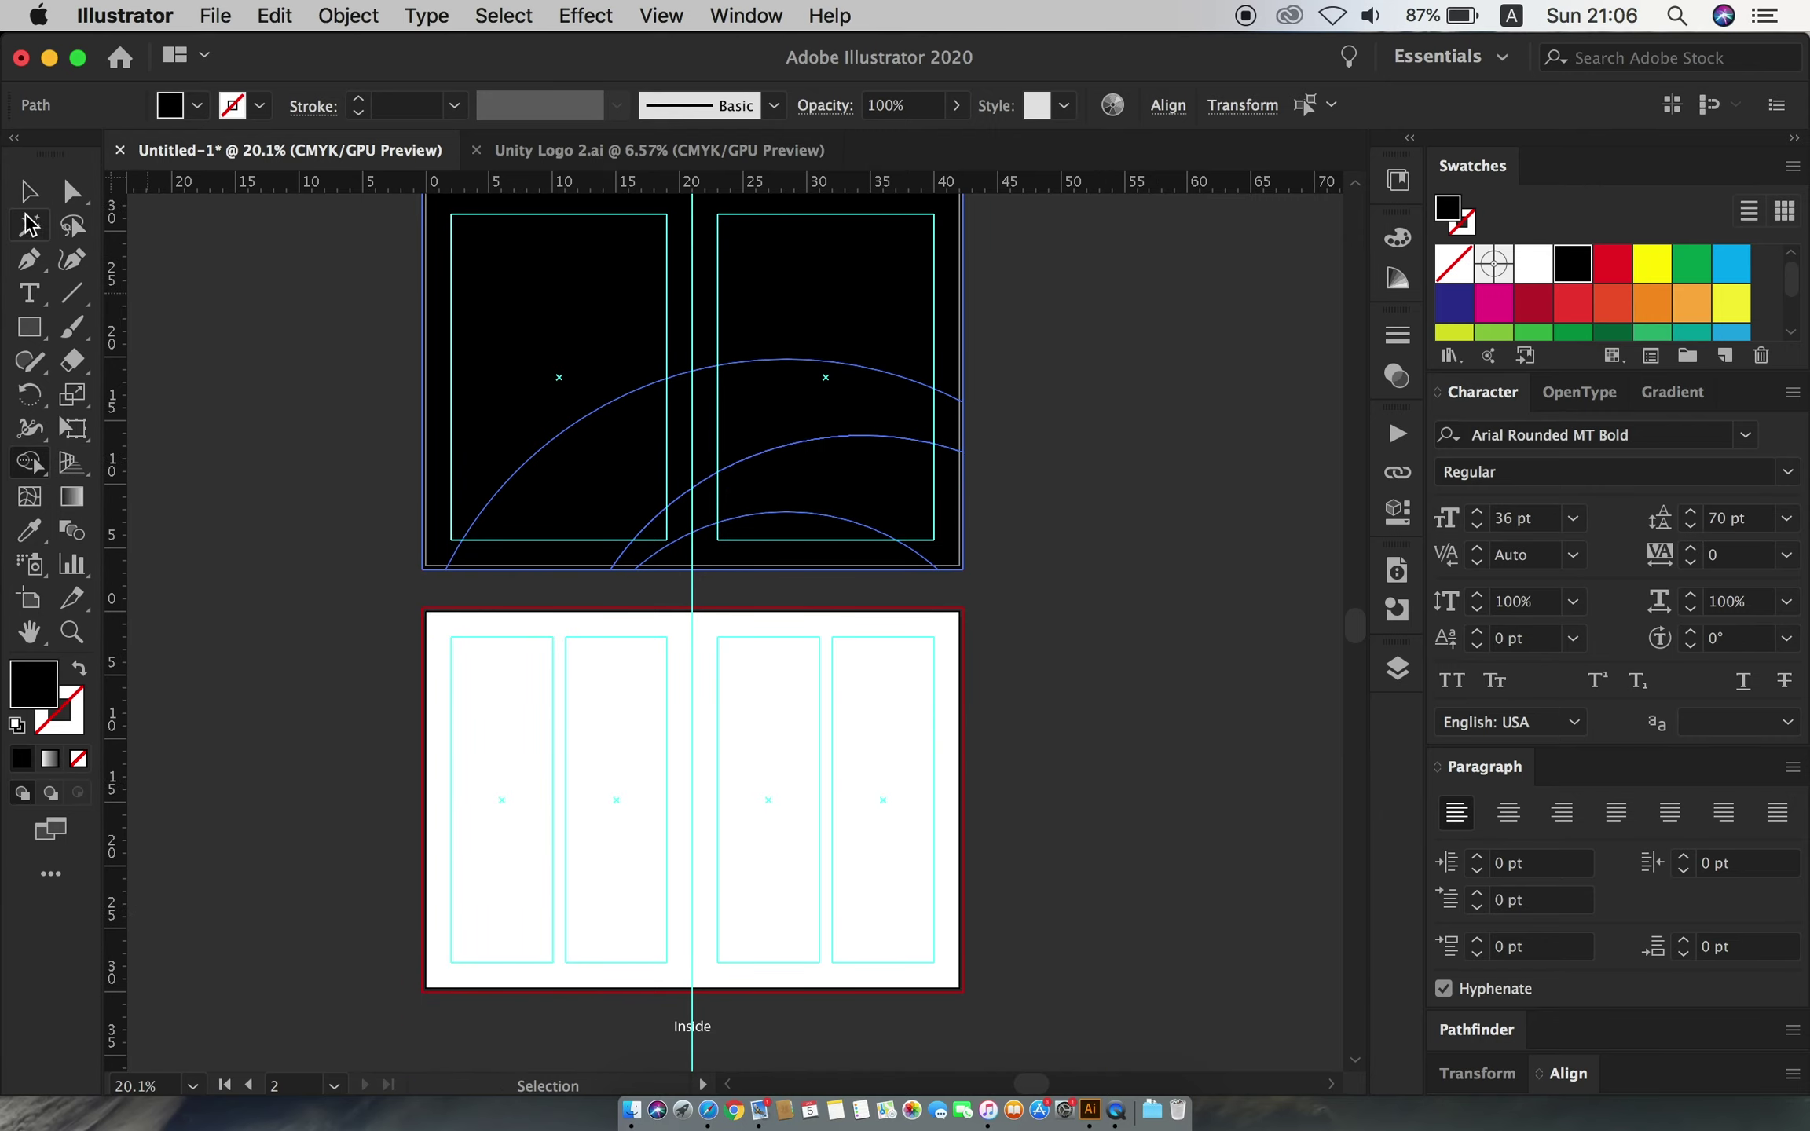
{"action": "key", "text": "v"}
{"action": "scroll", "coordinate": [574, 660], "scroll_direction": "down", "scroll_amount": 2}
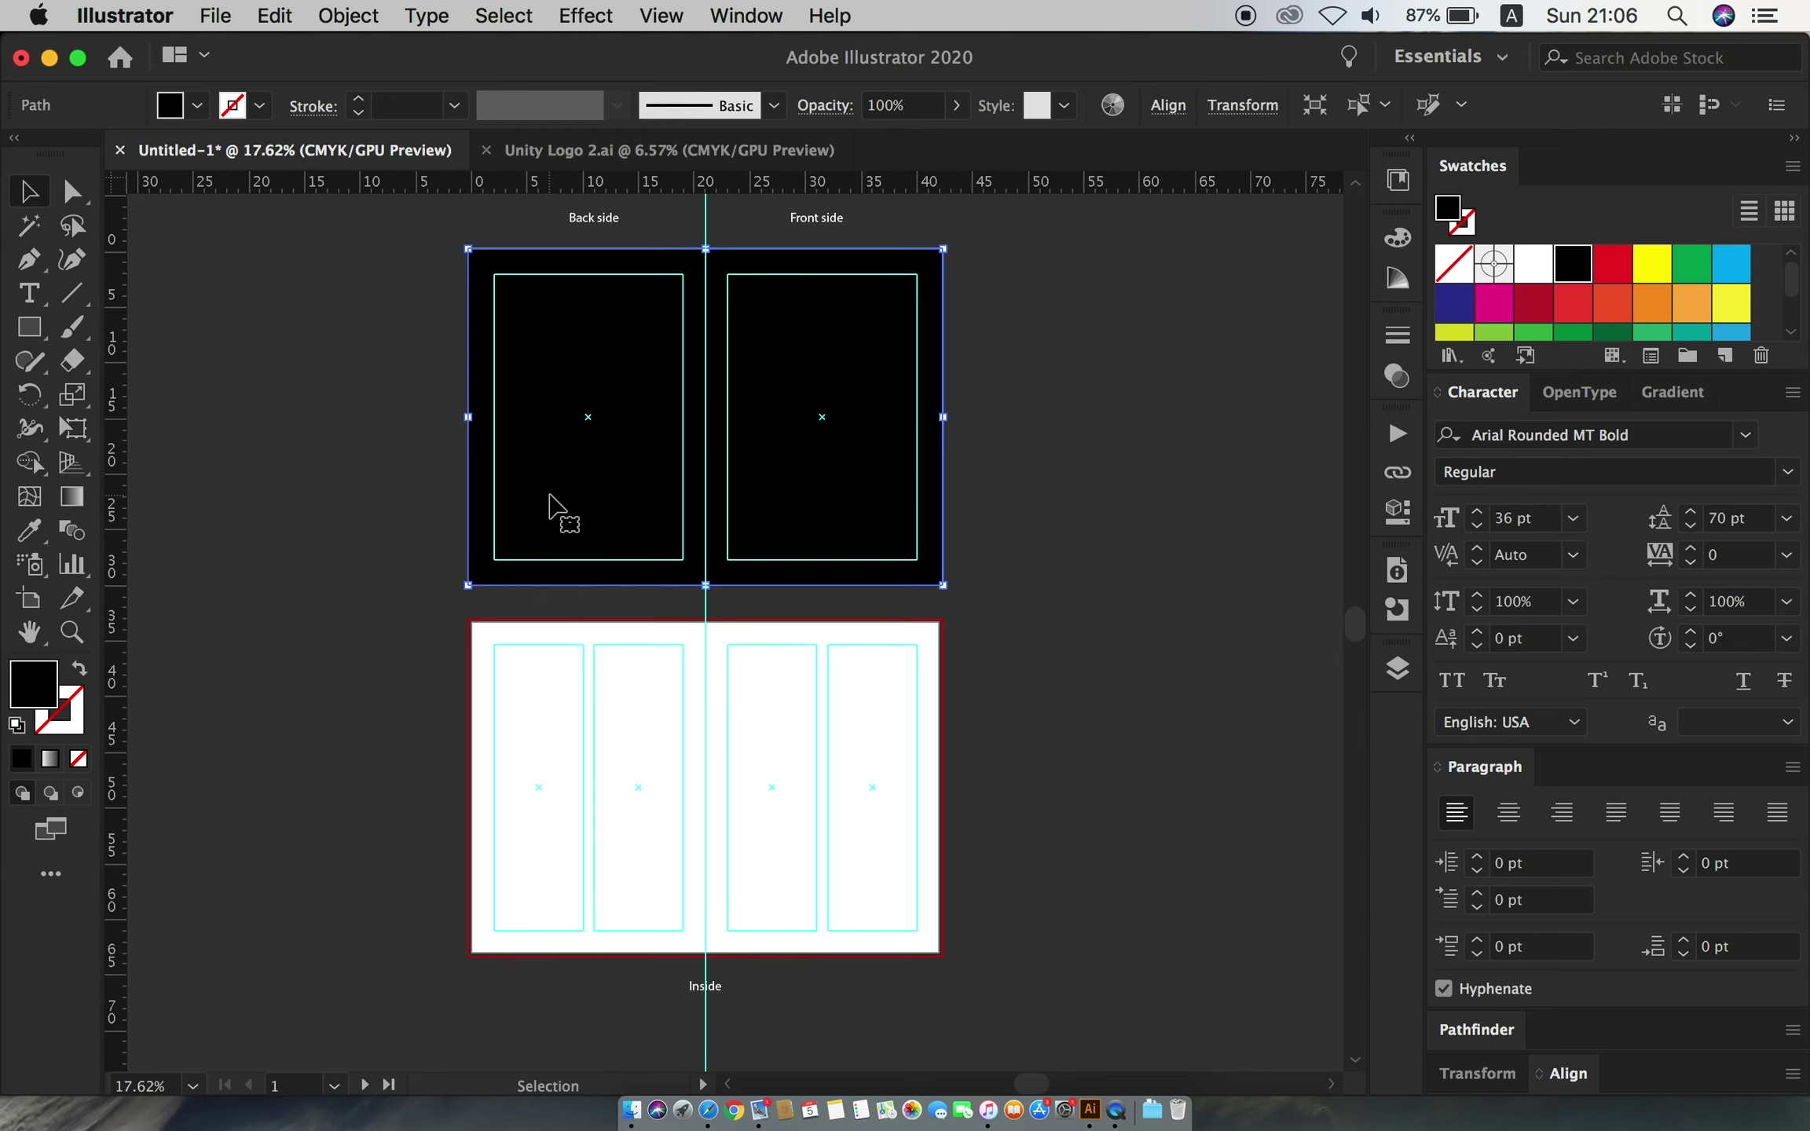
{"action": "scroll", "coordinate": [581, 505], "scroll_direction": "up", "scroll_amount": 5}
- Place a copy of the UNITY logo on the back side, nudged slightly upward
{"action": "left_click_drag", "start_coordinate": [774, 370], "coordinate": [511, 591]}
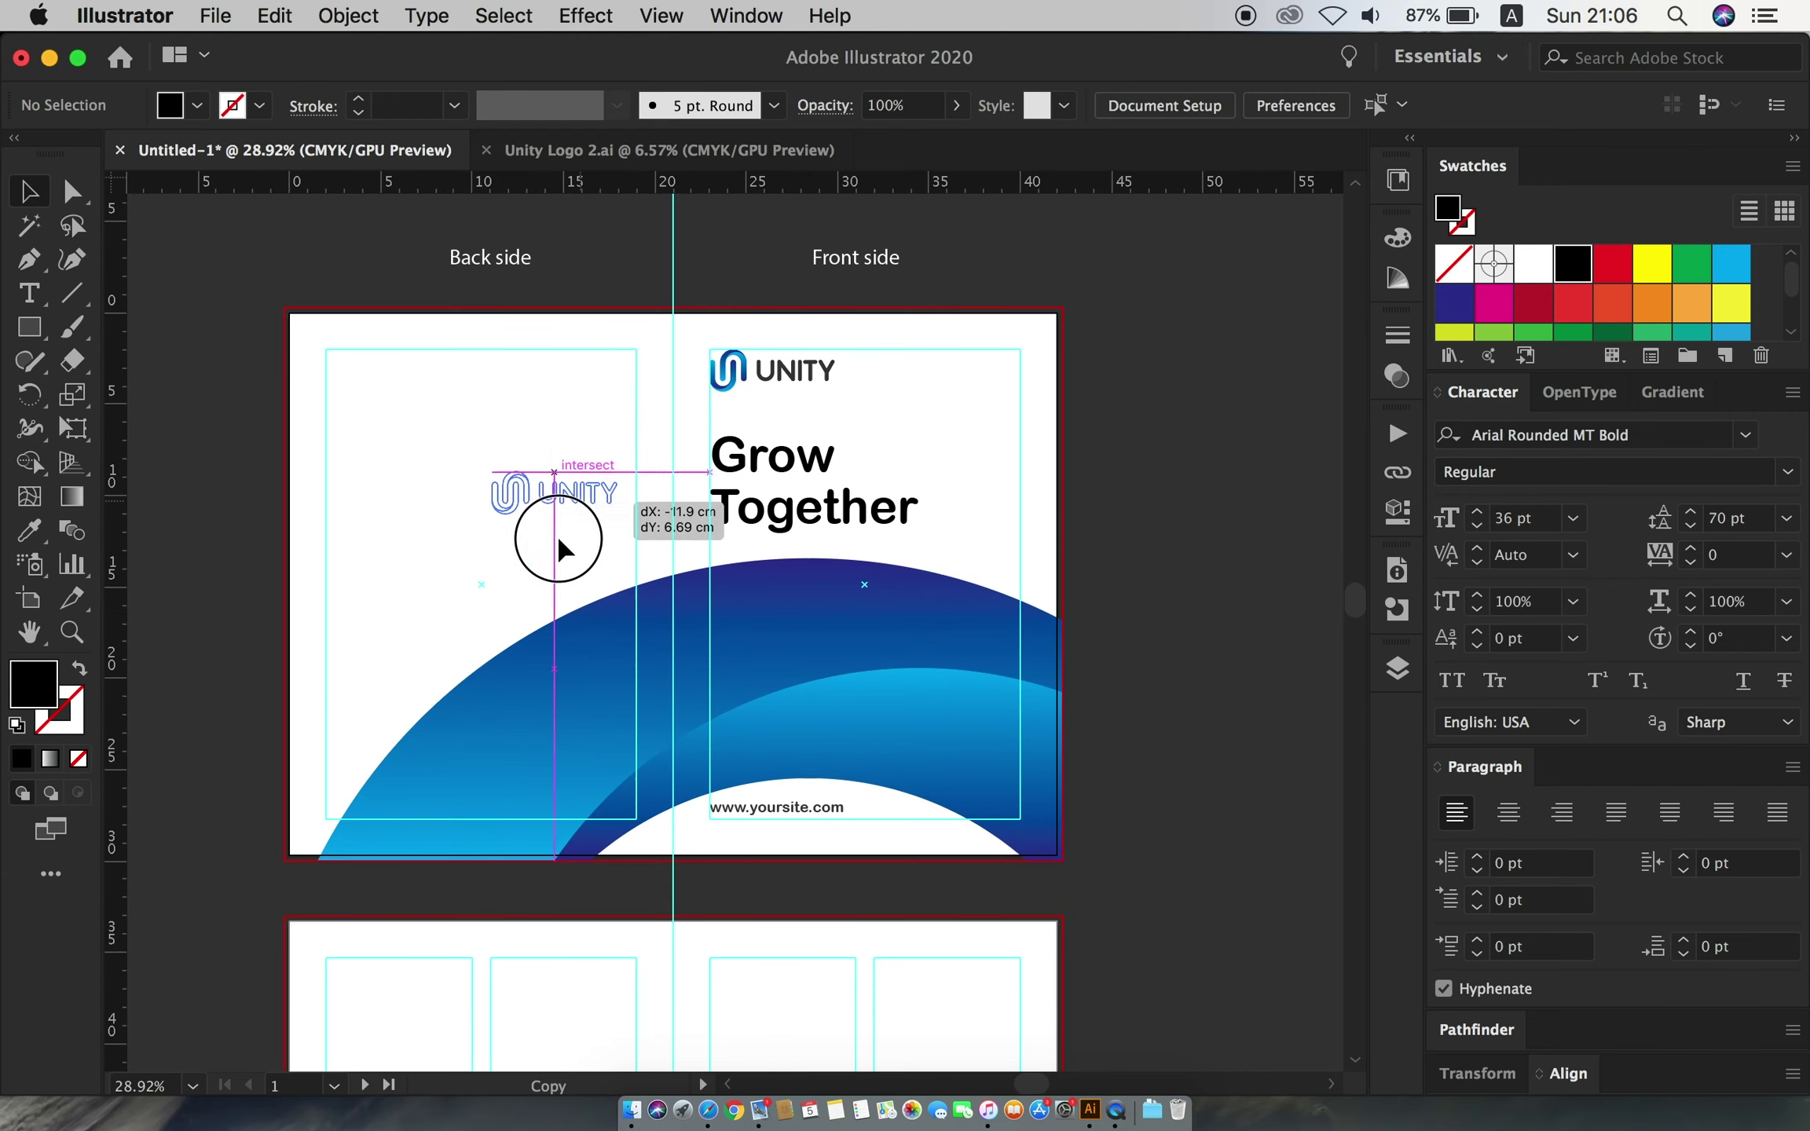
{"action": "scroll", "coordinate": [698, 663], "scroll_direction": "up", "scroll_amount": 1}
{"action": "scroll", "coordinate": [698, 664], "scroll_direction": "up", "scroll_amount": 4}
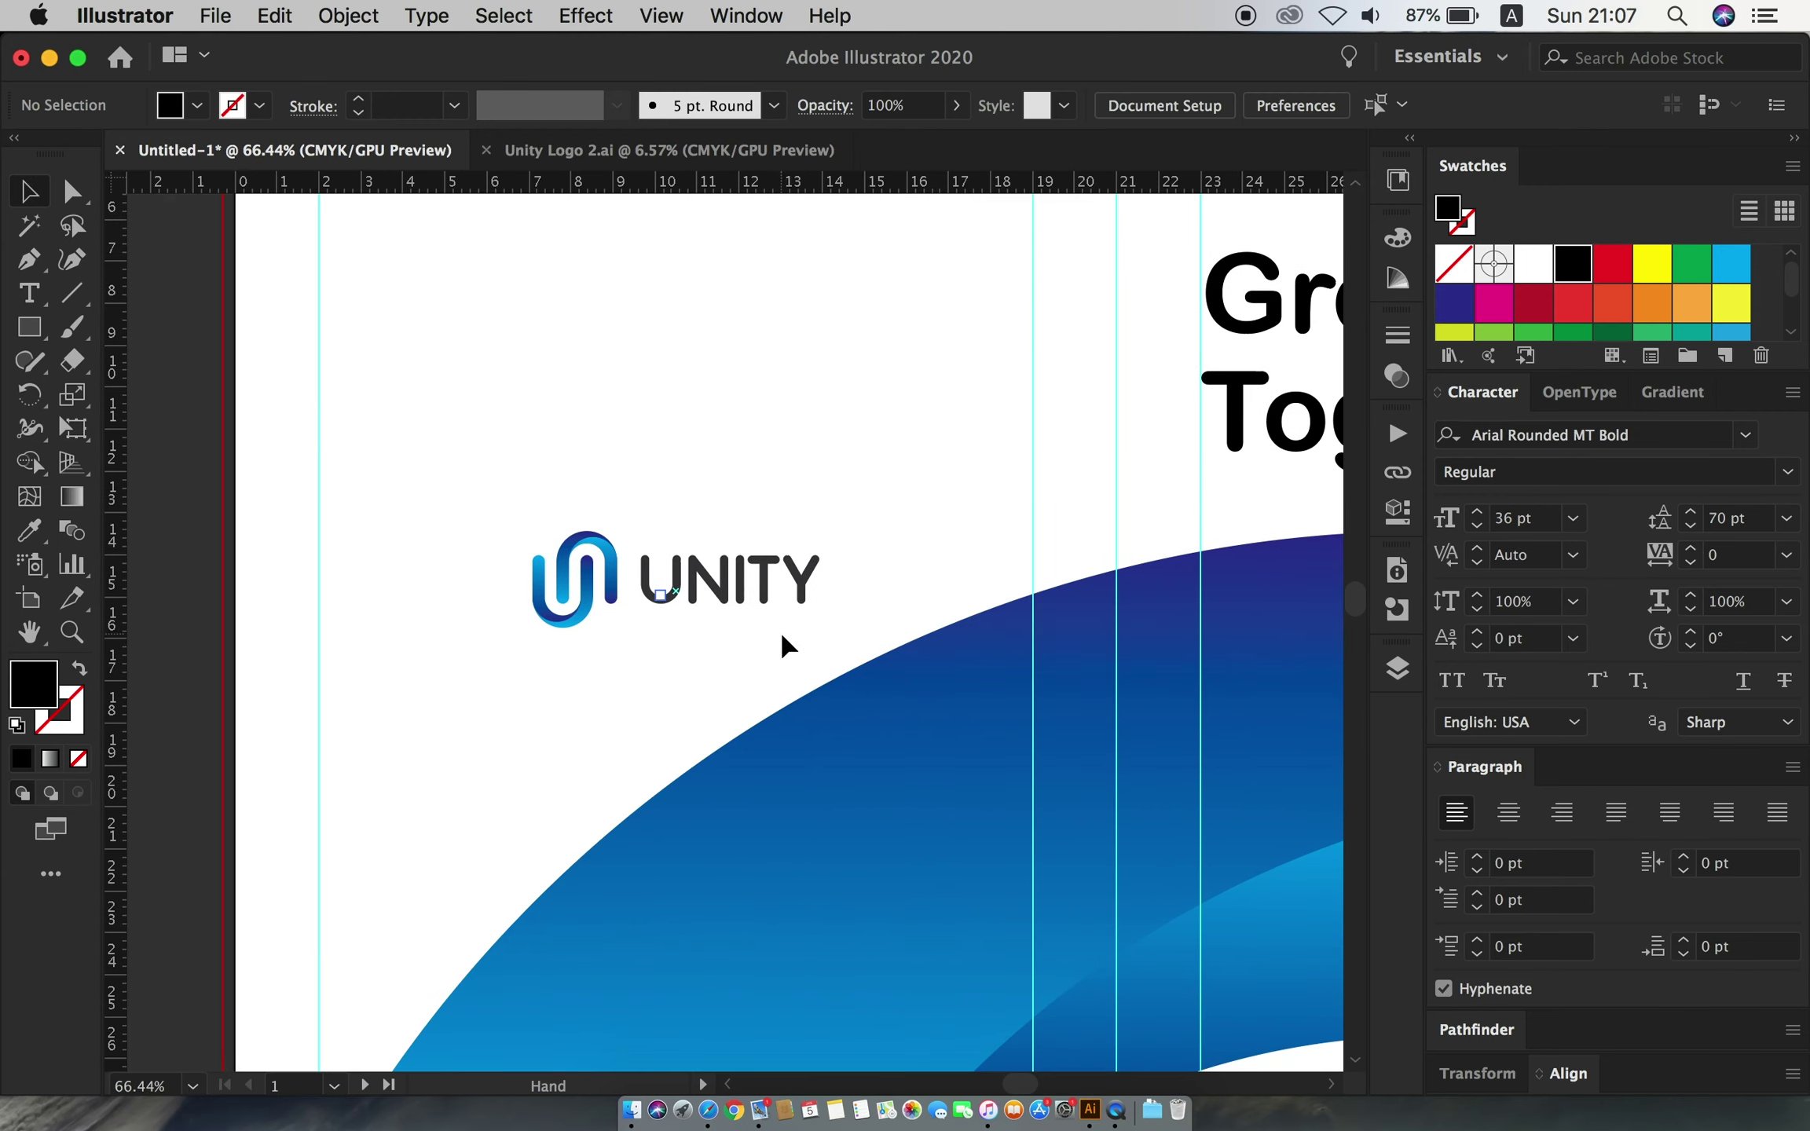
{"action": "left_click_drag", "start_coordinate": [782, 617], "coordinate": [789, 558]}
{"action": "scroll", "coordinate": [795, 652], "scroll_direction": "down", "scroll_amount": 5}
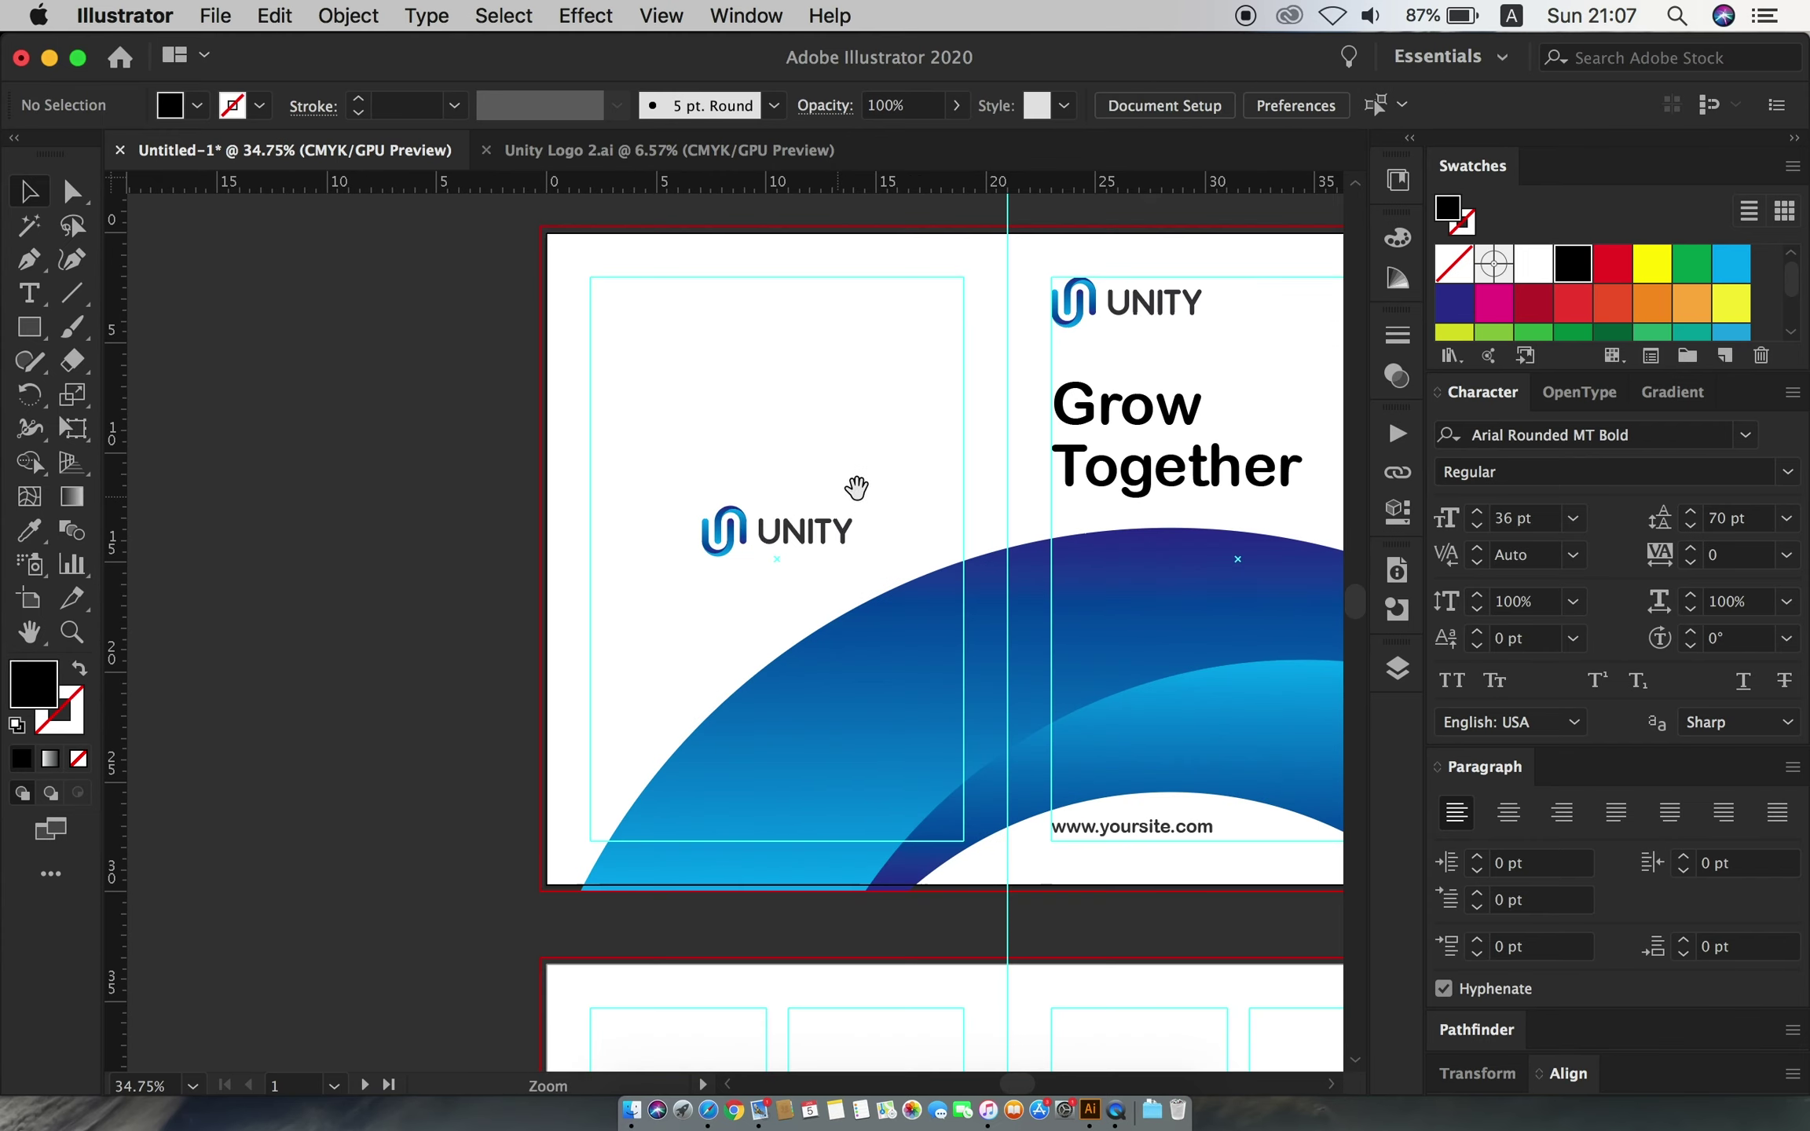
- Scale the front-side logo slightly smaller
{"action": "scroll", "coordinate": [852, 485], "scroll_direction": "right", "scroll_amount": 5}
{"action": "scroll", "coordinate": [659, 489], "scroll_direction": "up", "scroll_amount": 2}
{"action": "scroll", "coordinate": [832, 554], "scroll_direction": "up", "scroll_amount": 3}
{"action": "scroll", "coordinate": [870, 572], "scroll_direction": "up", "scroll_amount": 3}
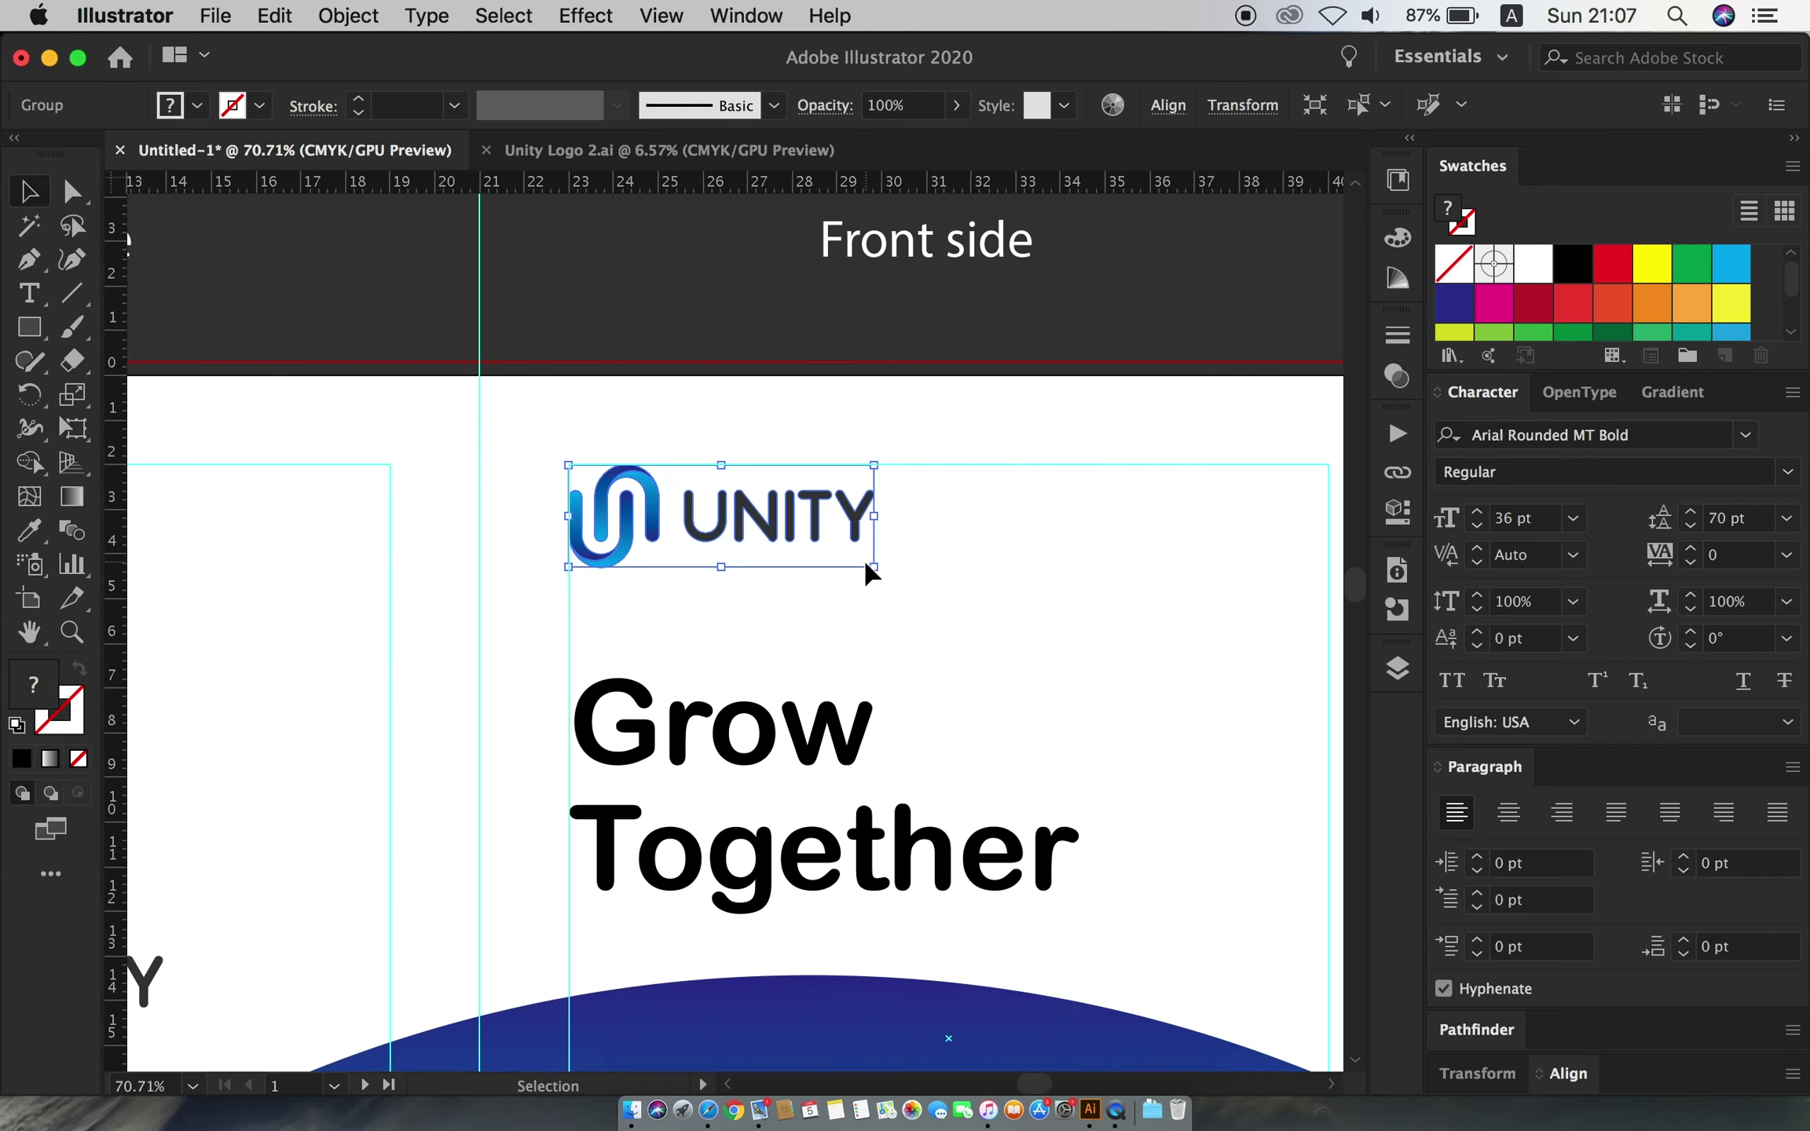
{"action": "left_click_drag", "start_coordinate": [875, 566], "coordinate": [768, 565]}
{"action": "scroll", "coordinate": [844, 626], "scroll_direction": "down", "scroll_amount": 3}
{"action": "scroll", "coordinate": [897, 646], "scroll_direction": "up", "scroll_amount": 2}
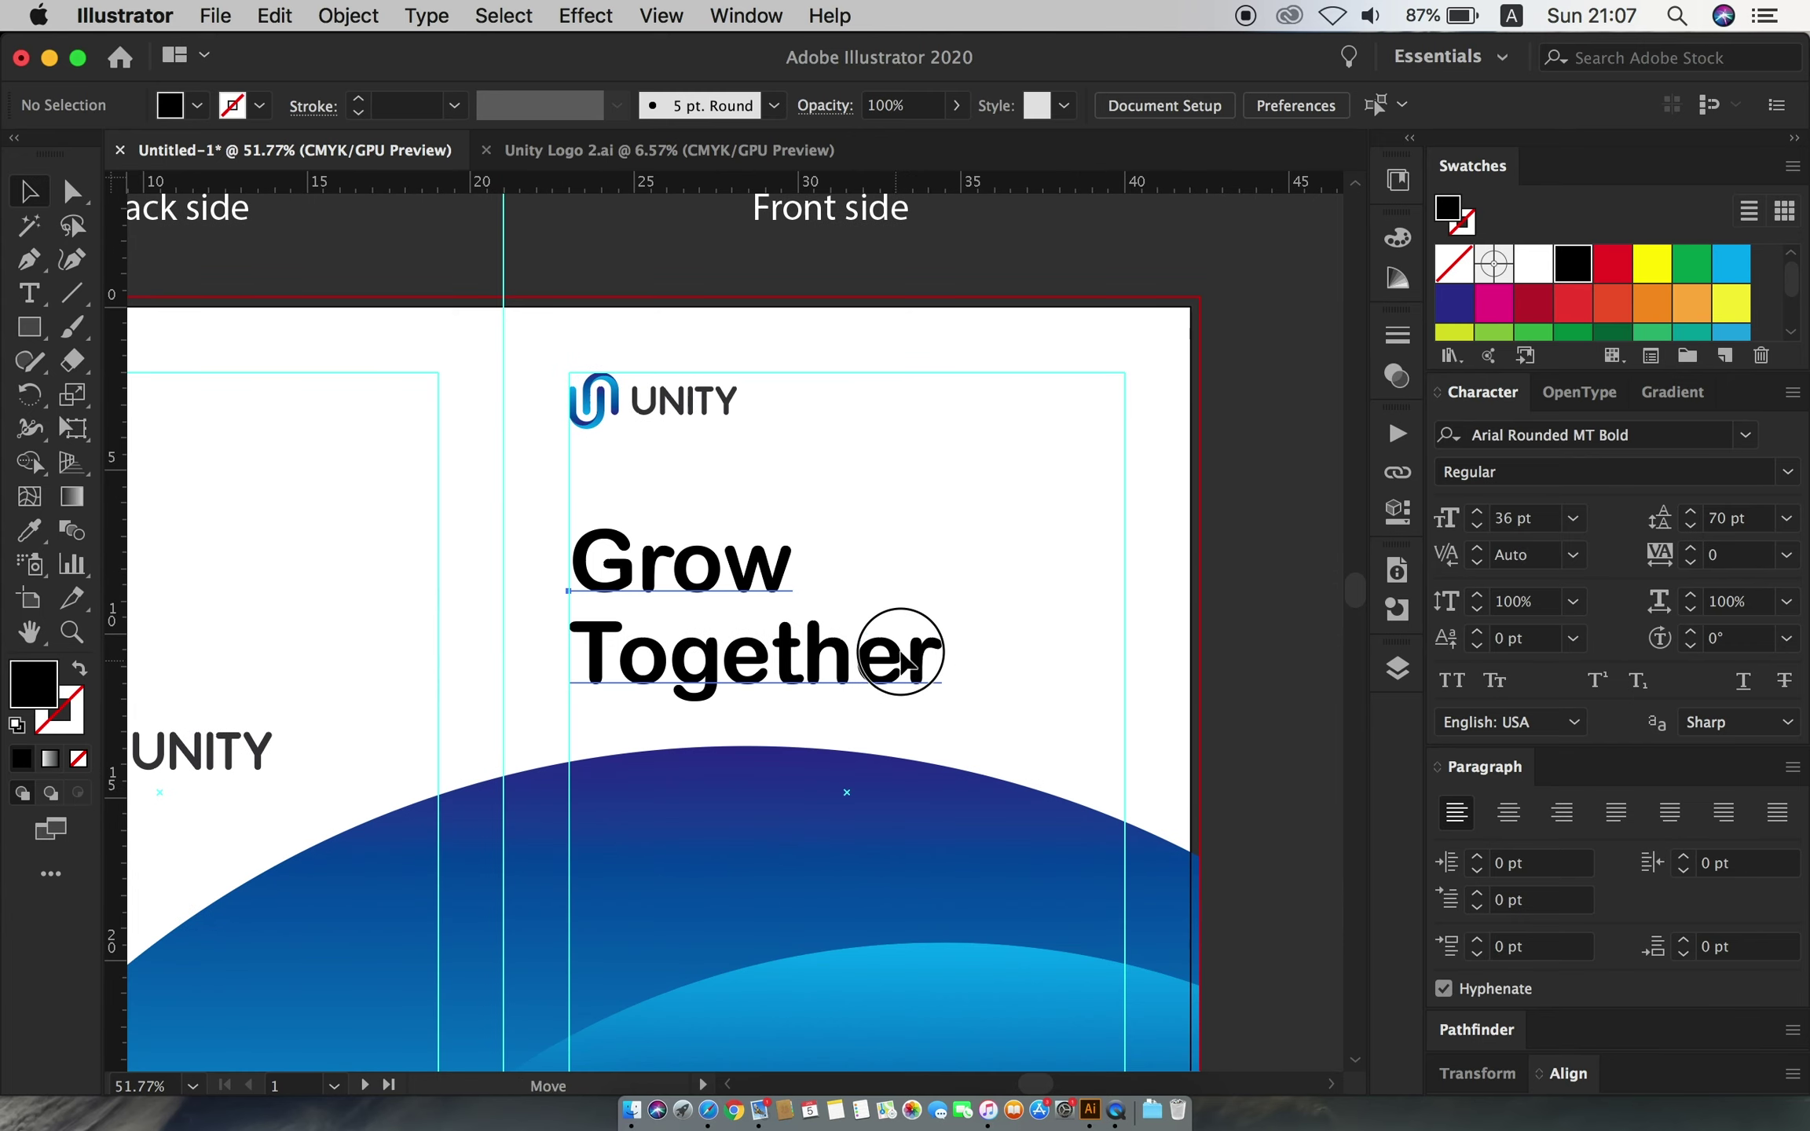
- Move the Grow Together heading into position and lower its leading
{"action": "left_click_drag", "start_coordinate": [893, 666], "coordinate": [903, 660]}
{"action": "scroll", "coordinate": [1052, 699], "scroll_direction": "down", "scroll_amount": 2}
{"action": "scroll", "coordinate": [1062, 699], "scroll_direction": "down", "scroll_amount": 3}
{"action": "scroll", "coordinate": [1062, 699], "scroll_direction": "right", "scroll_amount": 2}
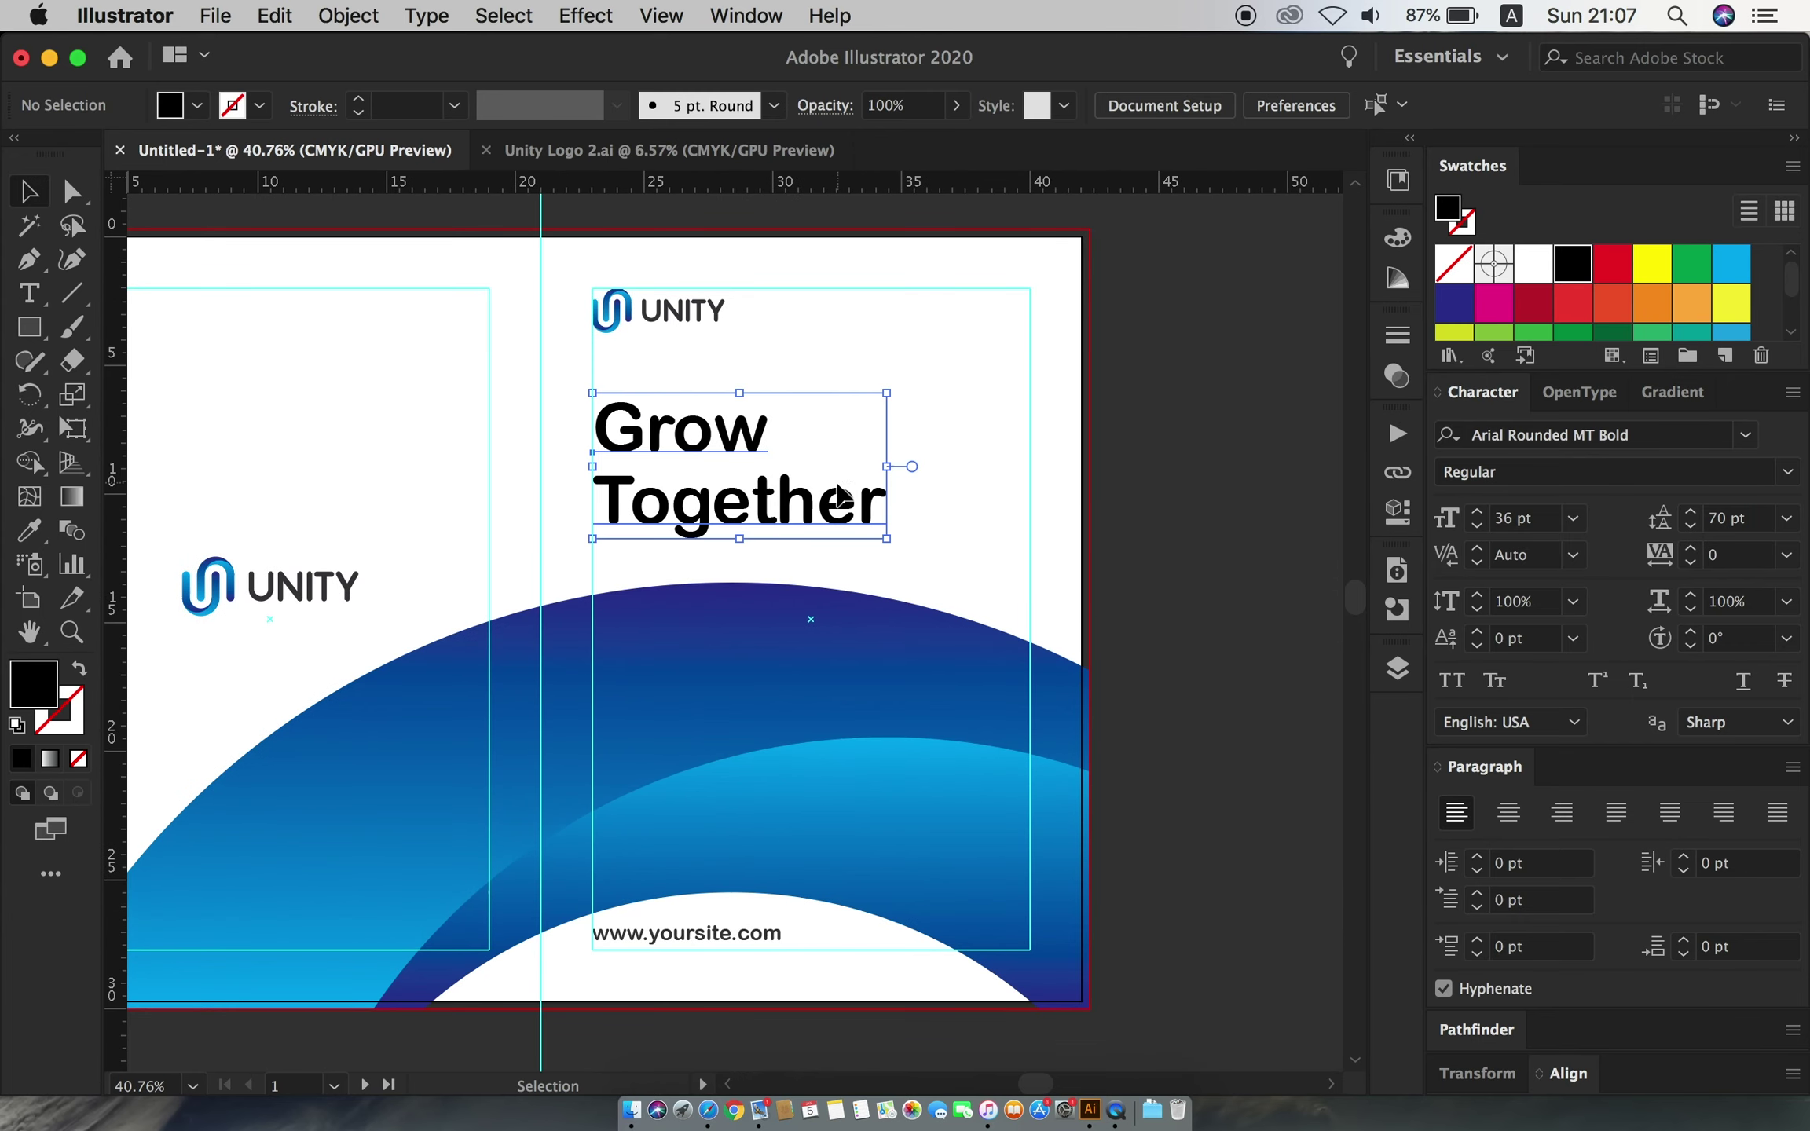
{"action": "left_click", "coordinate": [1688, 527]}
{"action": "left_click", "coordinate": [1689, 527]}
{"action": "left_click", "coordinate": [1689, 527]}
{"action": "left_click", "coordinate": [1689, 526]}
- Set the heading to All Caps and scale GROW TOGETHER down slightly
{"action": "left_click", "coordinate": [1452, 679]}
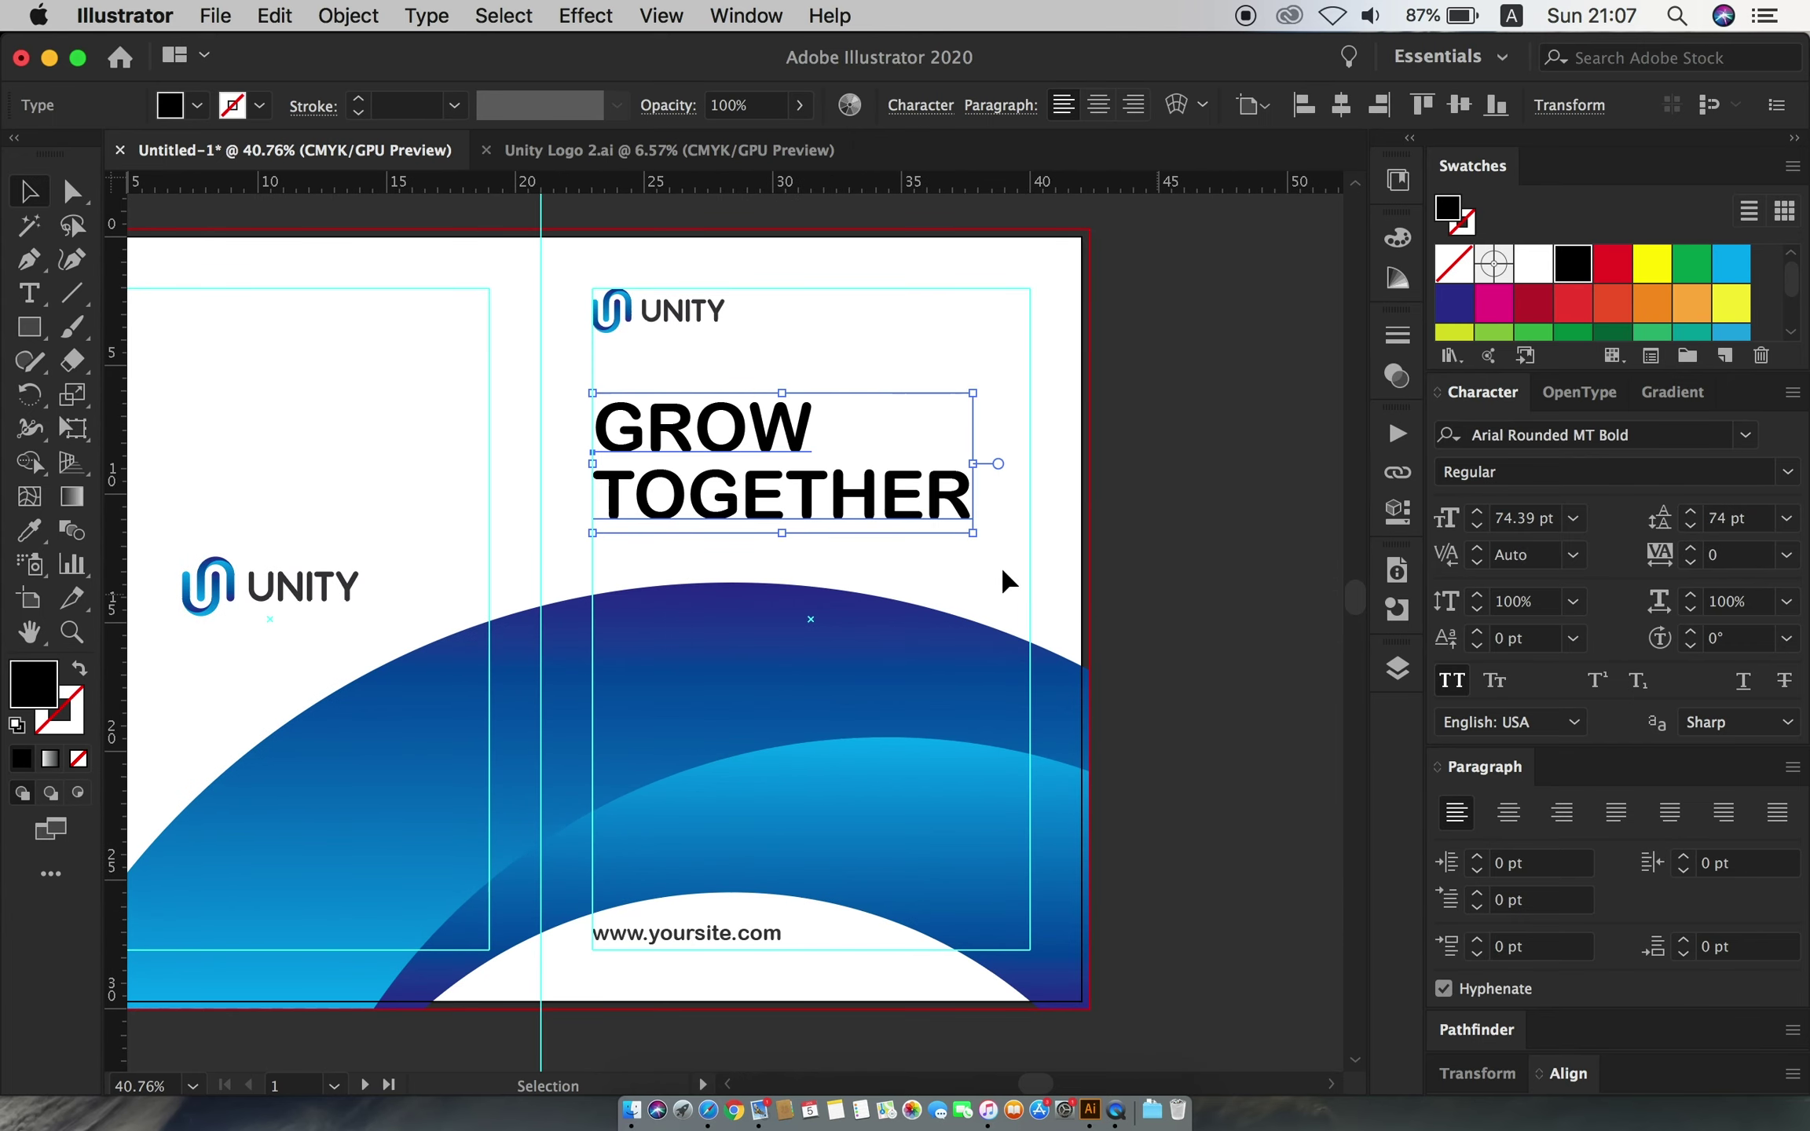
{"action": "left_click_drag", "start_coordinate": [977, 463], "coordinate": [910, 464]}
{"action": "scroll", "coordinate": [1003, 544], "scroll_direction": "down", "scroll_amount": 2}
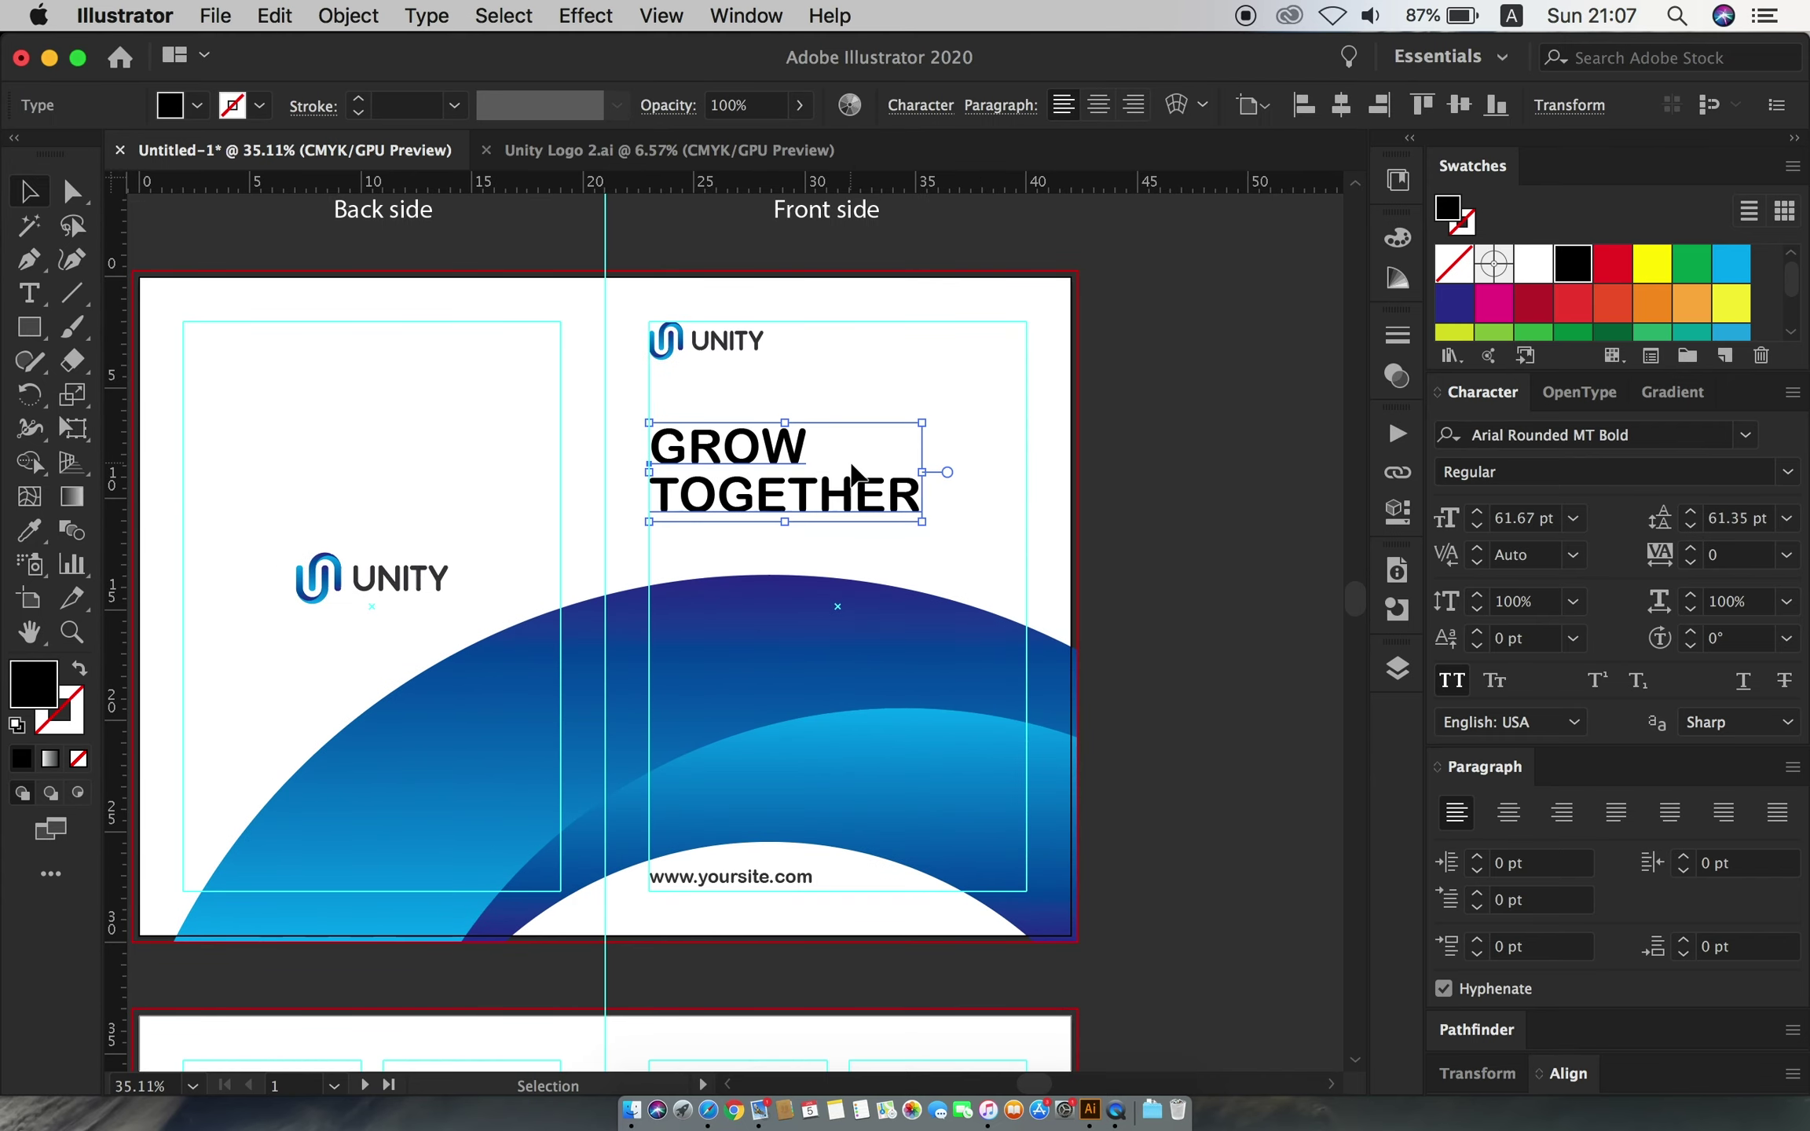
{"action": "left_click", "coordinate": [978, 501]}
{"action": "scroll", "coordinate": [922, 852], "scroll_direction": "up", "scroll_amount": 4}
{"action": "left_click_drag", "start_coordinate": [768, 793], "coordinate": [767, 816]}
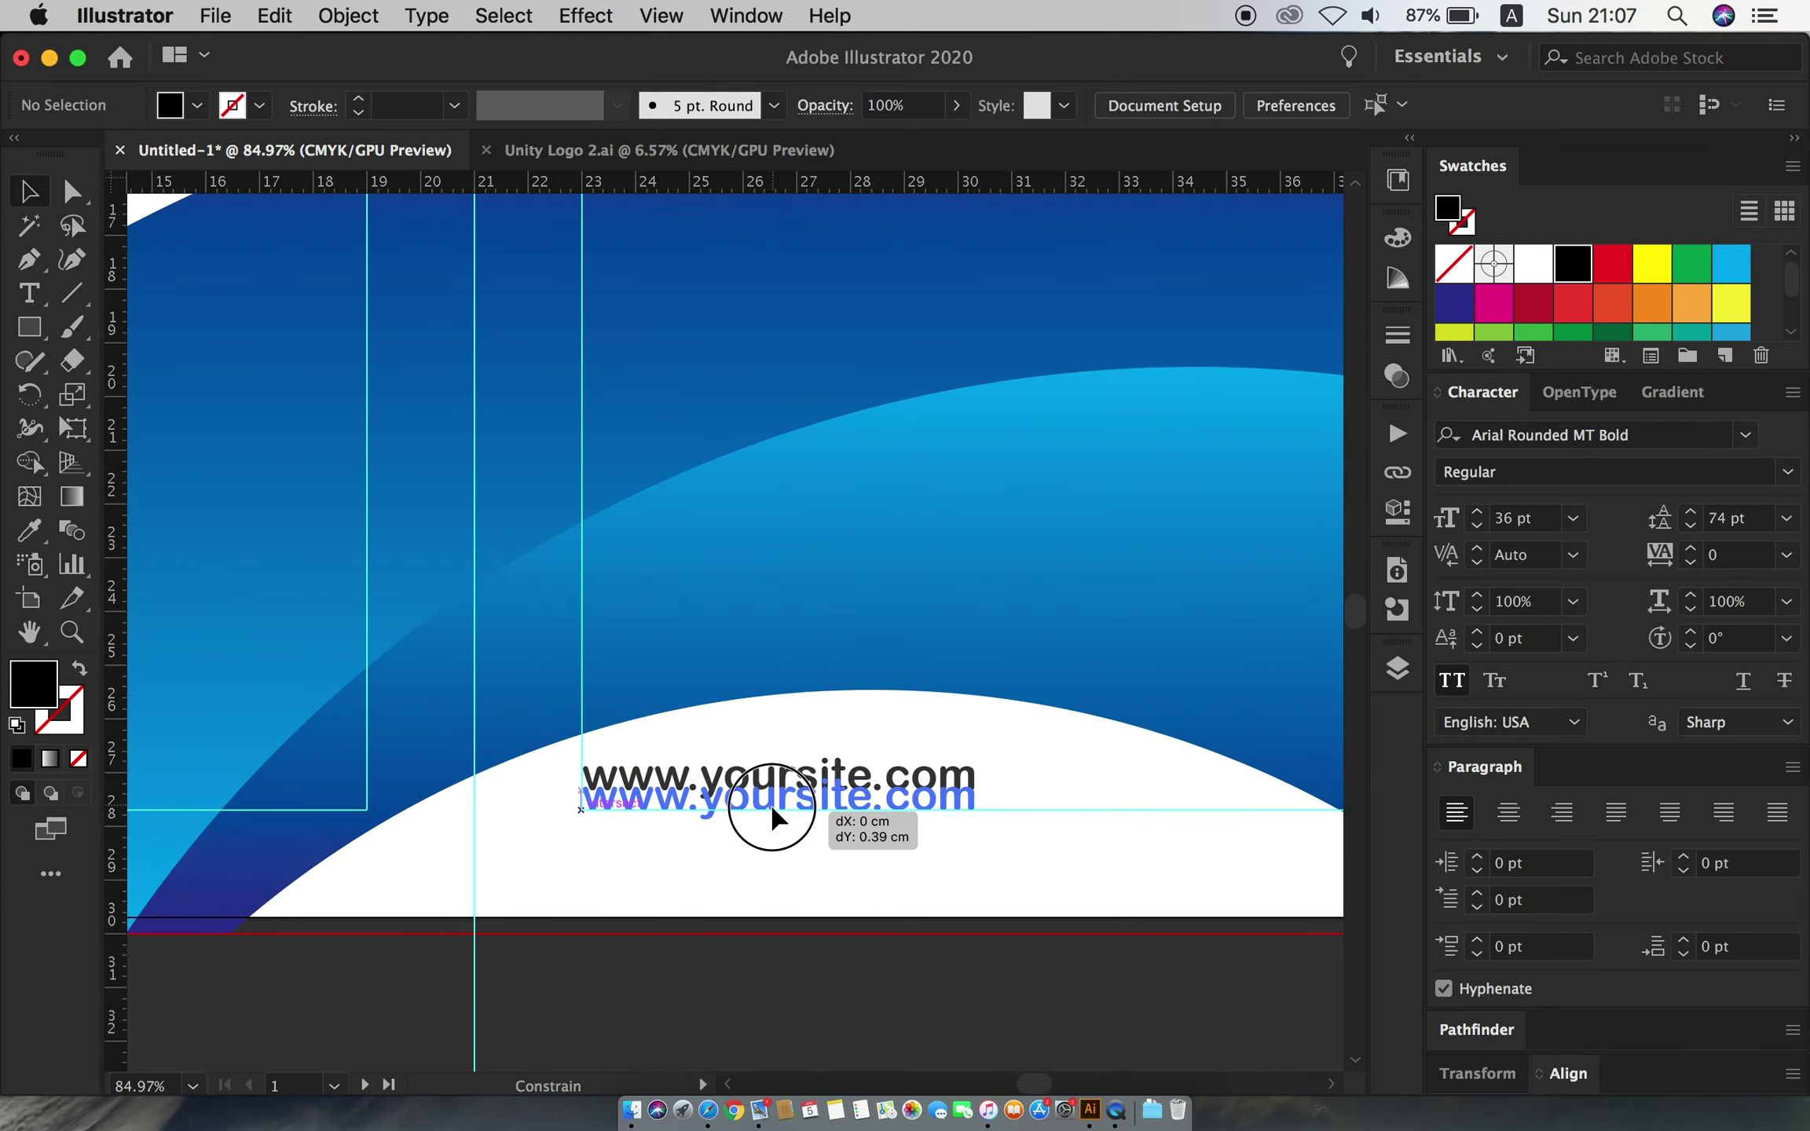
{"action": "scroll", "coordinate": [883, 542], "scroll_direction": "down", "scroll_amount": 4}
{"action": "scroll", "coordinate": [883, 540], "scroll_direction": "down", "scroll_amount": 2}
{"action": "scroll", "coordinate": [943, 550], "scroll_direction": "right", "scroll_amount": 2}
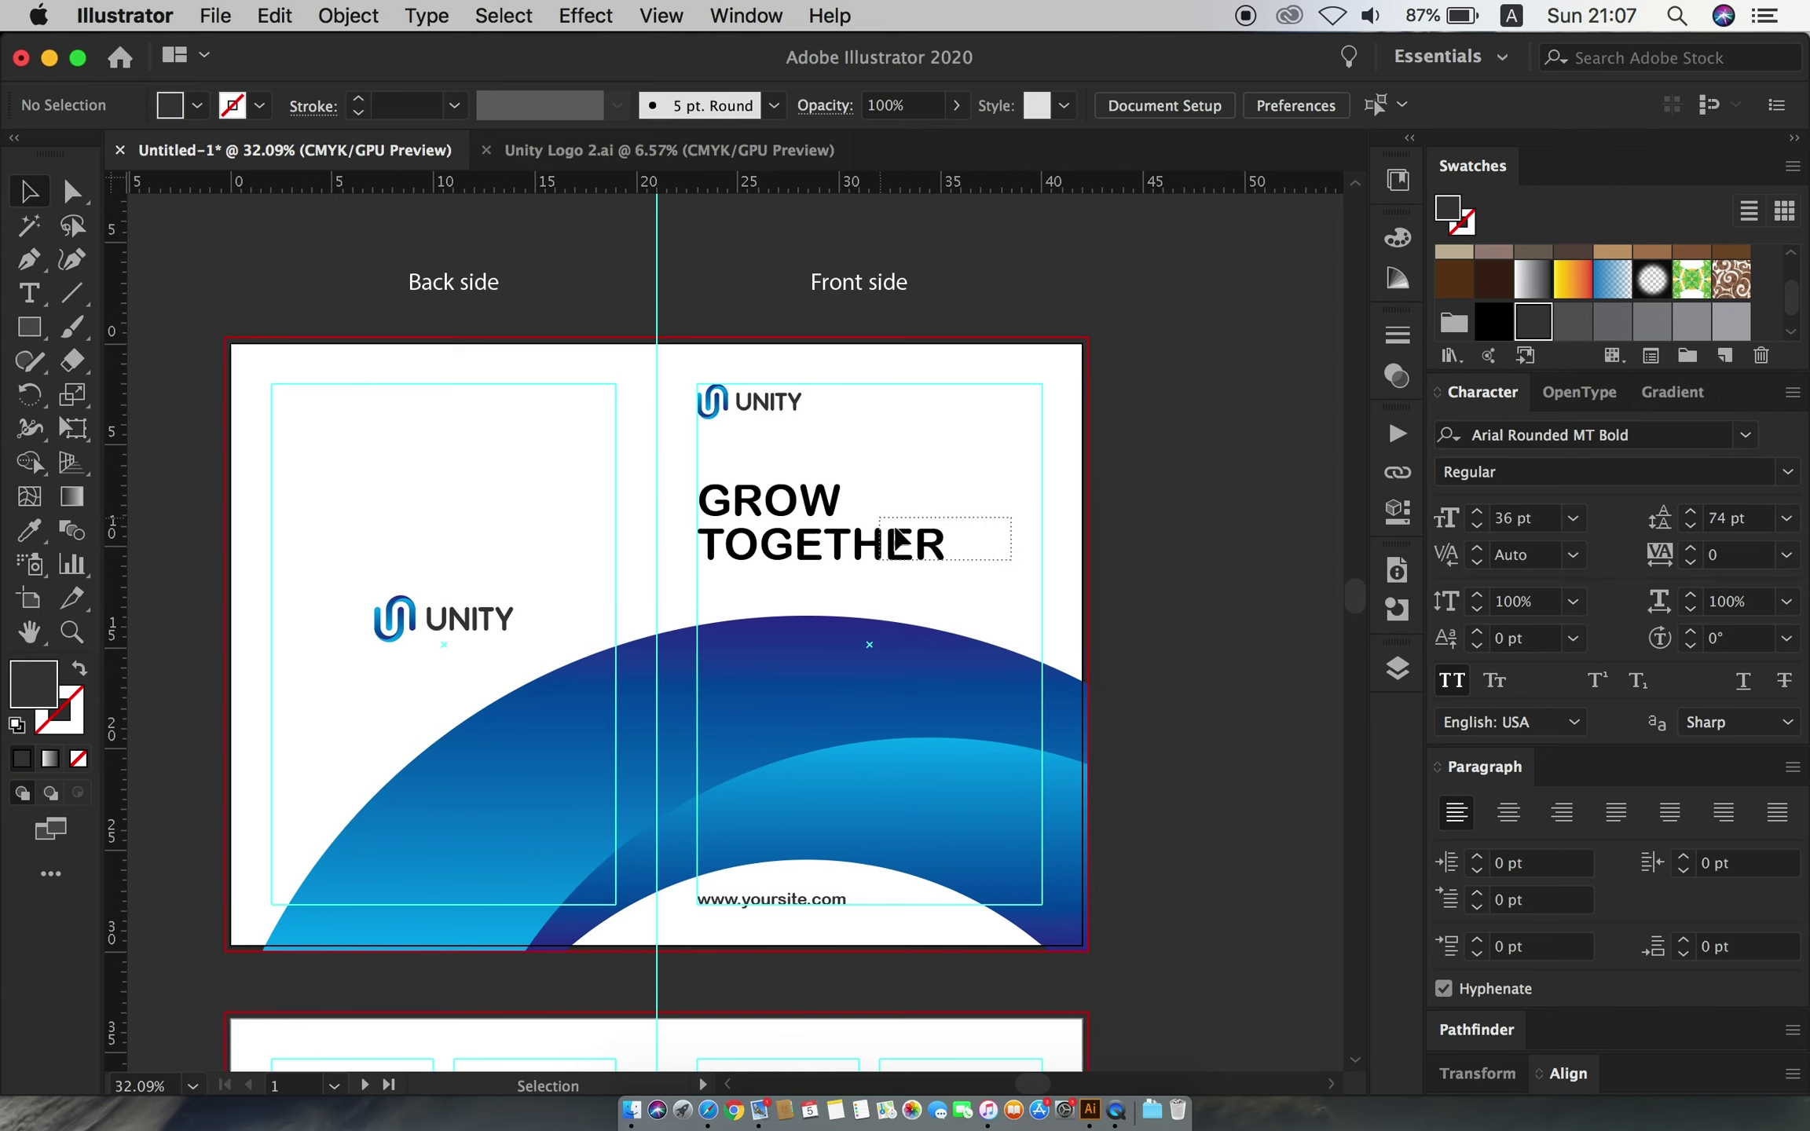
{"action": "left_click", "coordinate": [948, 517]}
{"action": "key", "text": "super+shift+a"}
{"action": "scroll", "coordinate": [871, 525], "scroll_direction": "up", "scroll_amount": 2}
- Draw a rectangle over GROW TOGETHER, give it the arch's blue gradient, and rotate it 180°
{"action": "key", "text": "m"}
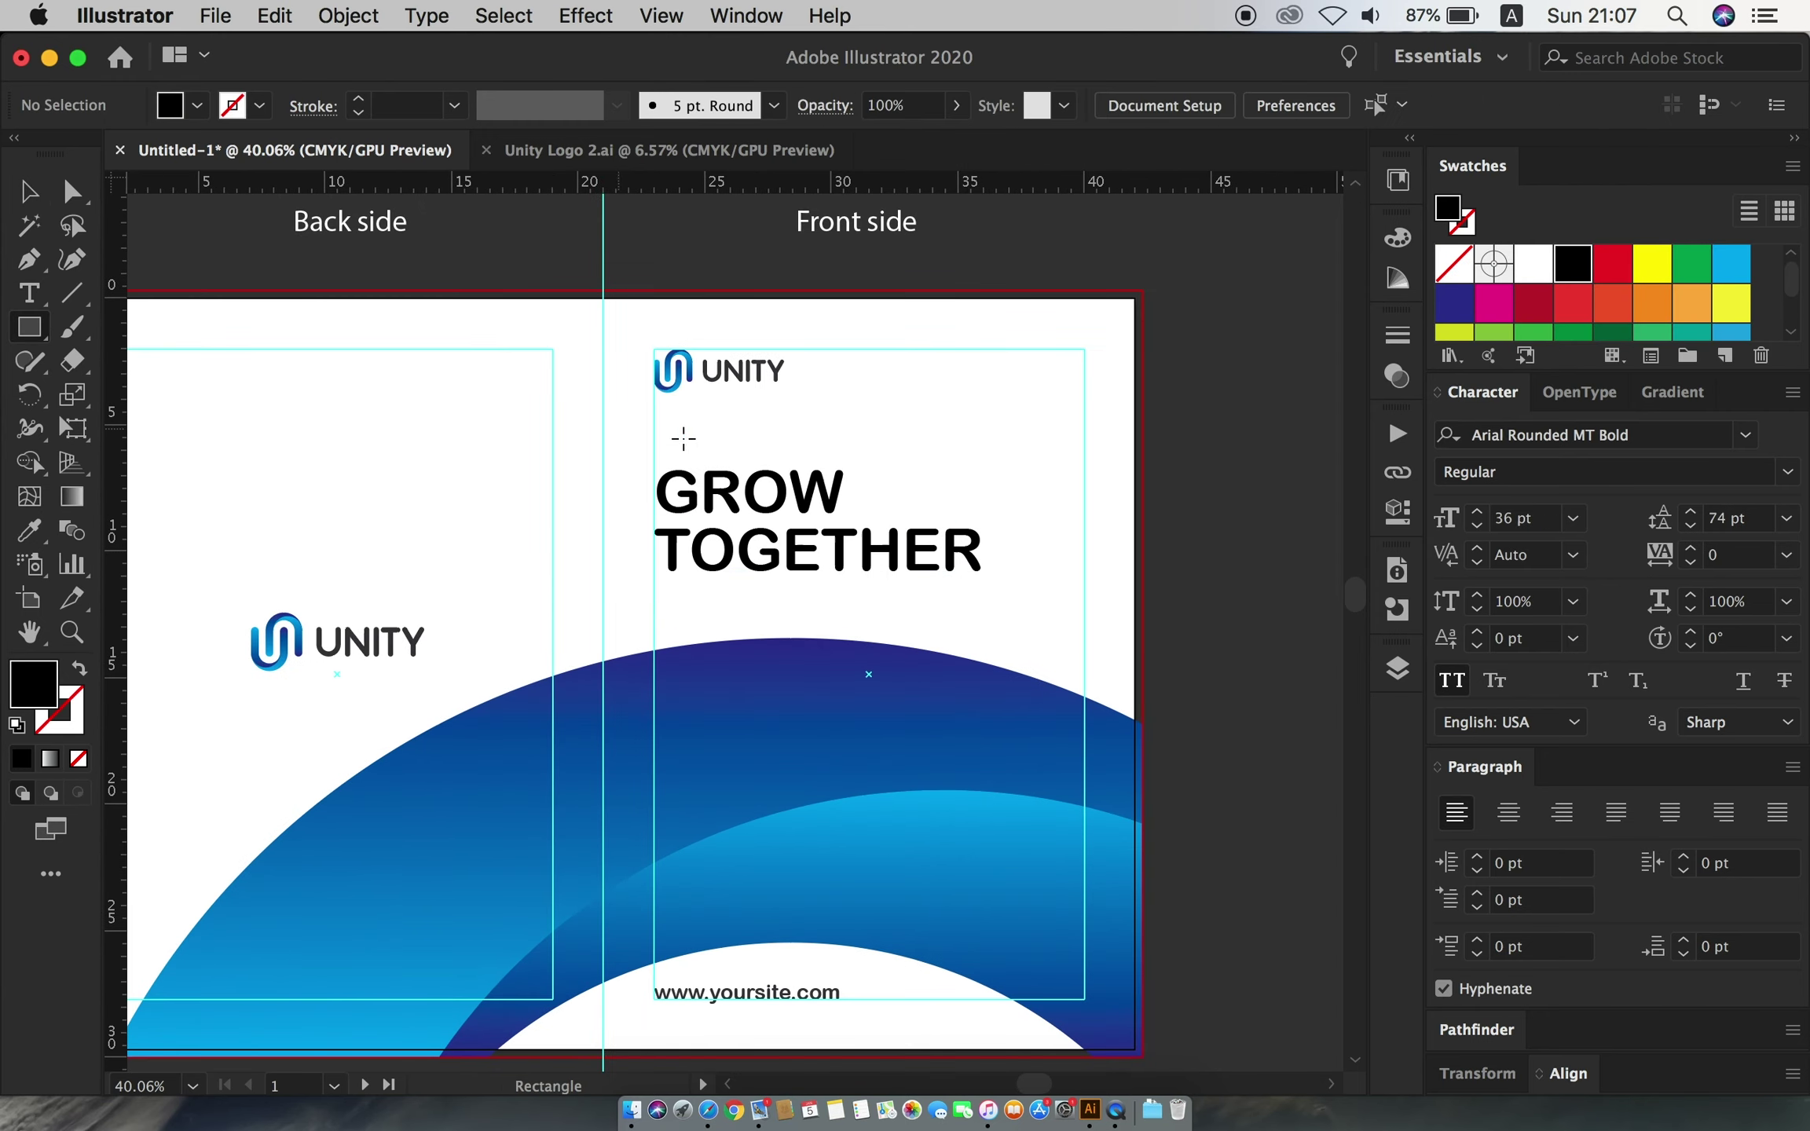
{"action": "left_click_drag", "start_coordinate": [644, 462], "coordinate": [996, 591]}
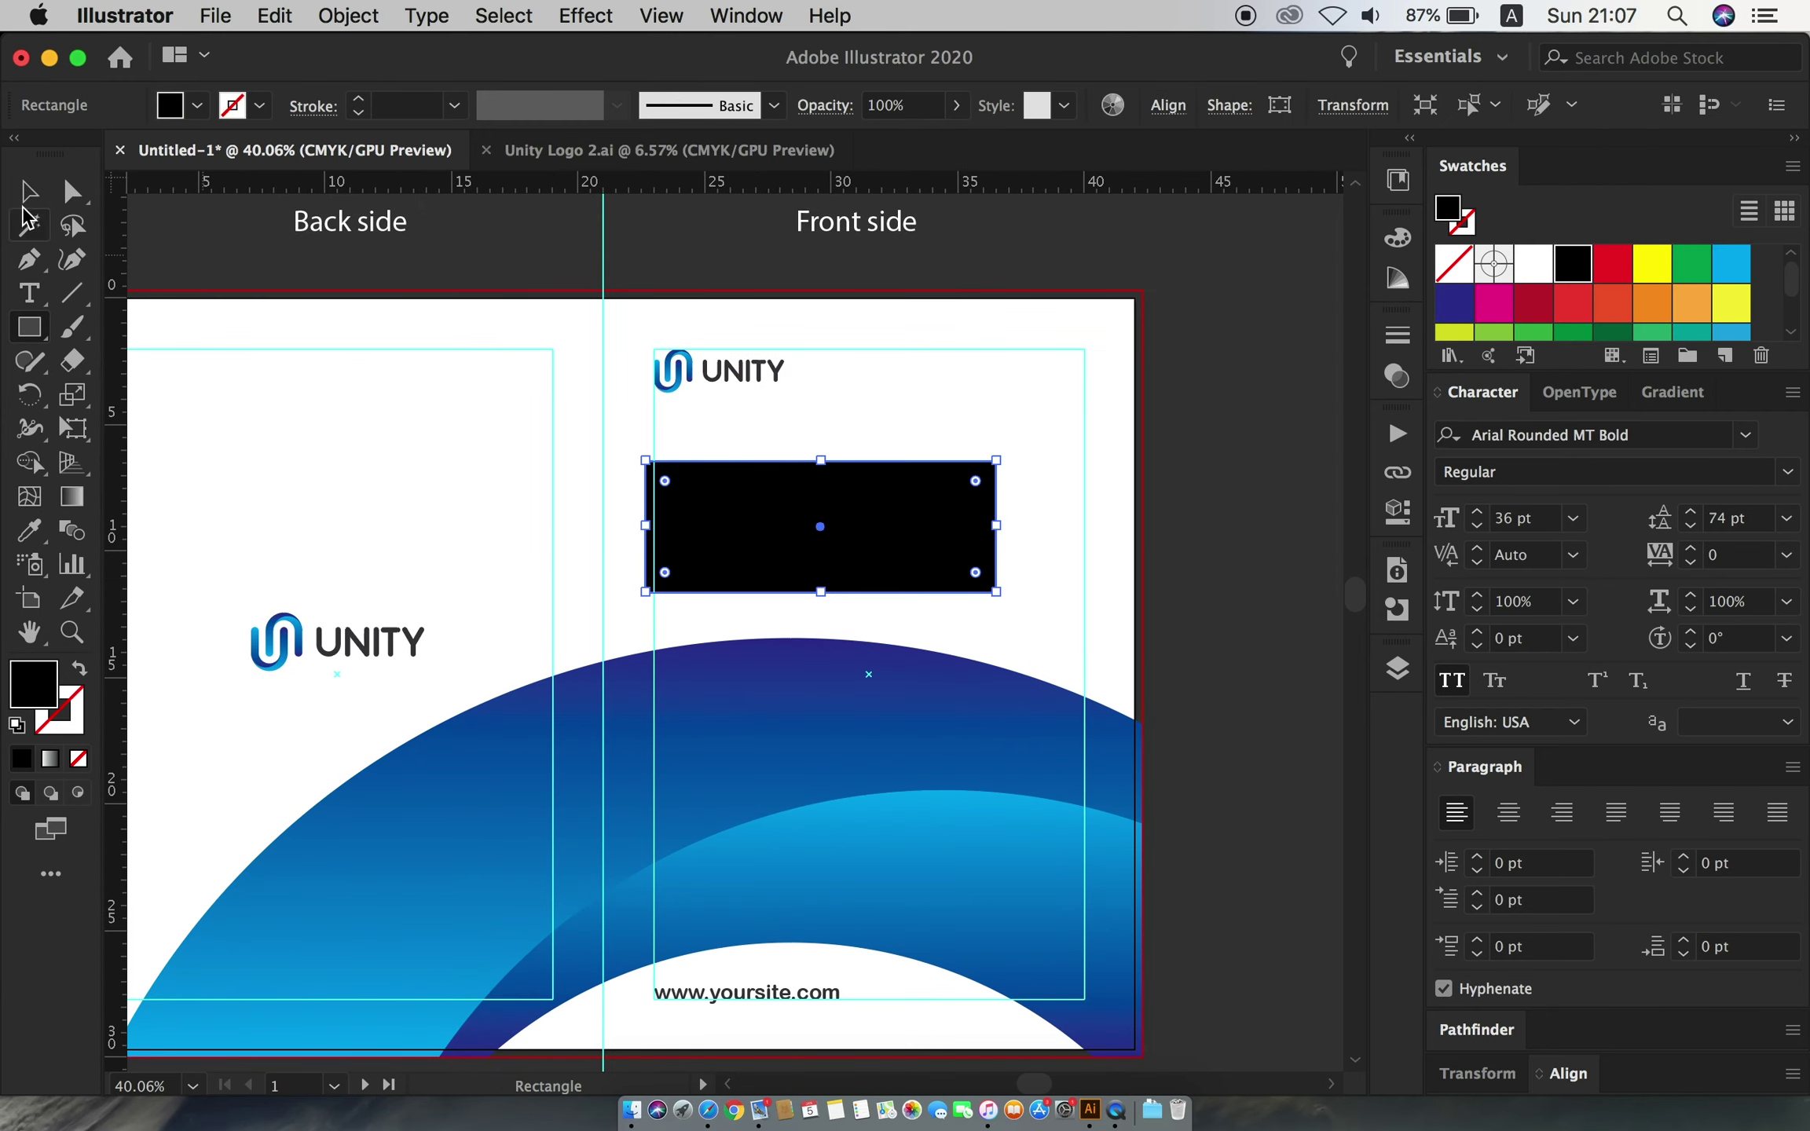
{"action": "left_click", "coordinate": [26, 192]}
{"action": "key", "text": "i"}
{"action": "left_click", "coordinate": [691, 677]}
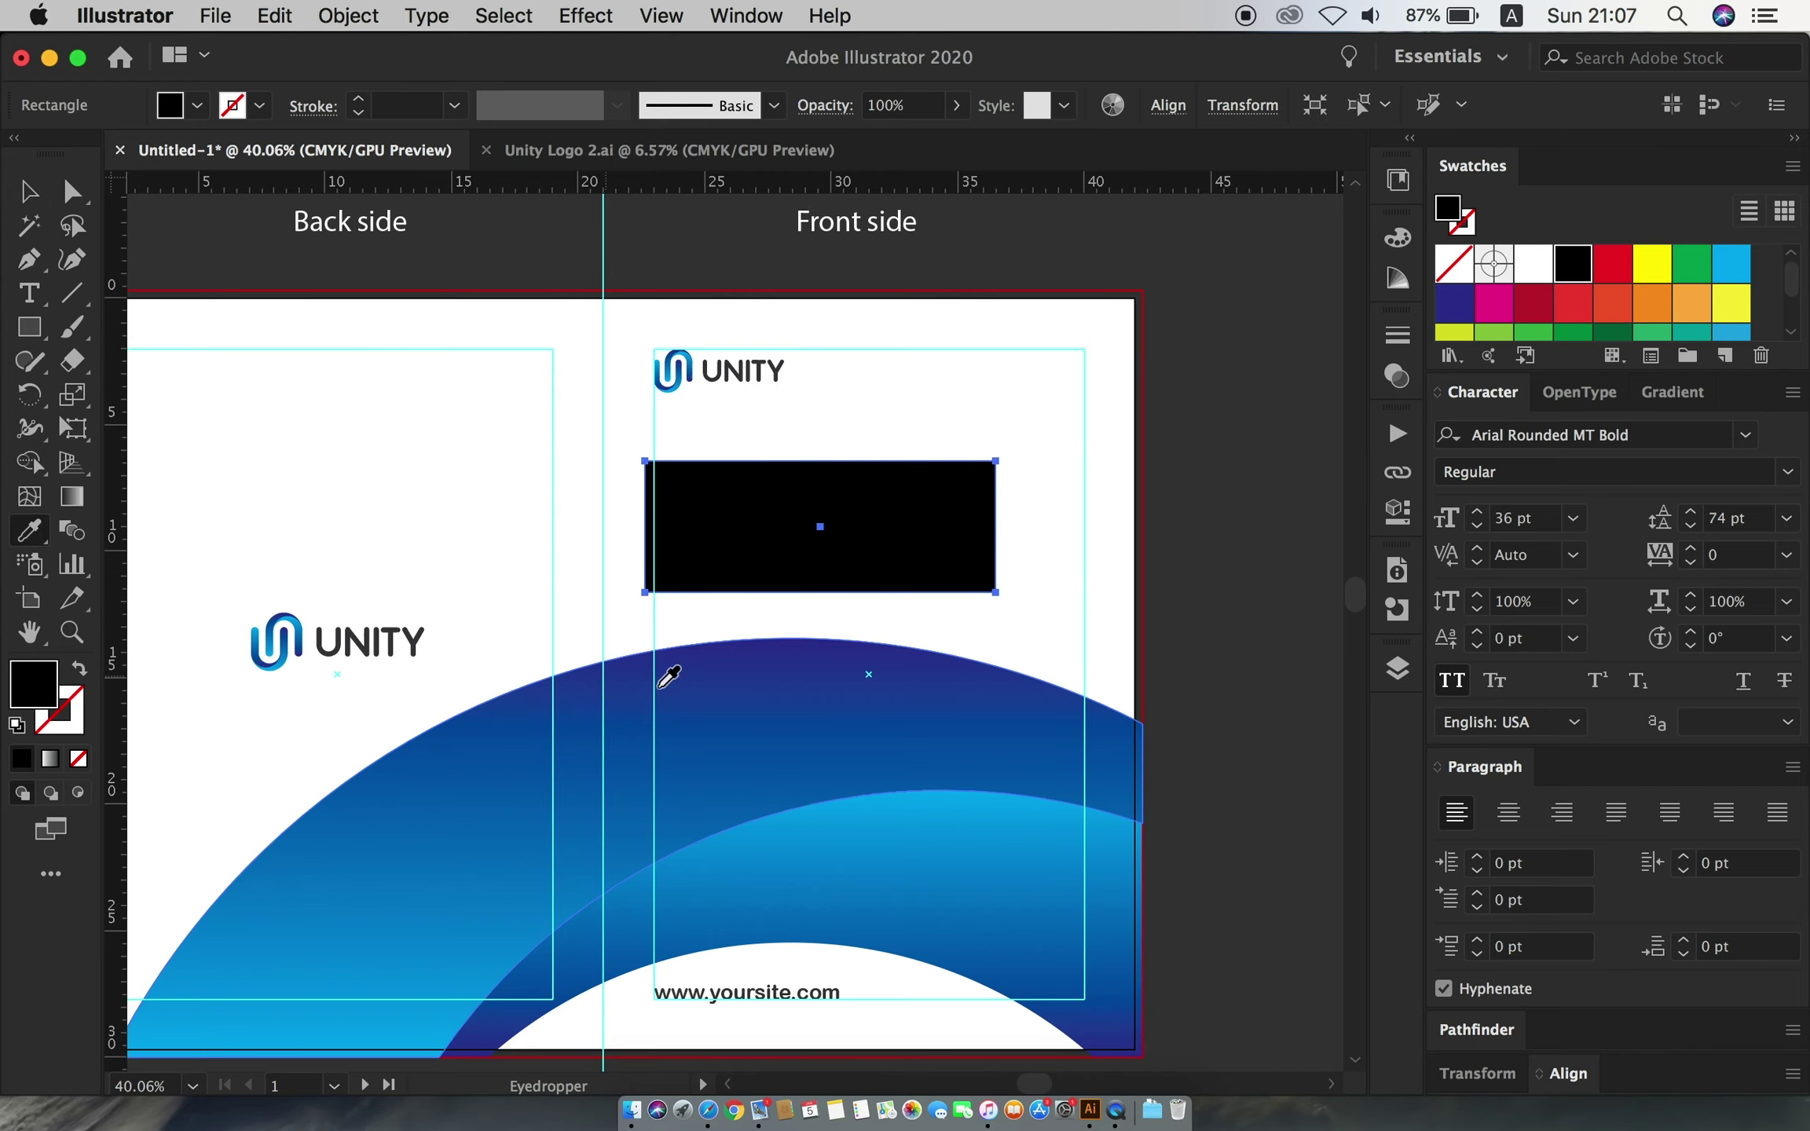
{"action": "key", "text": "v"}
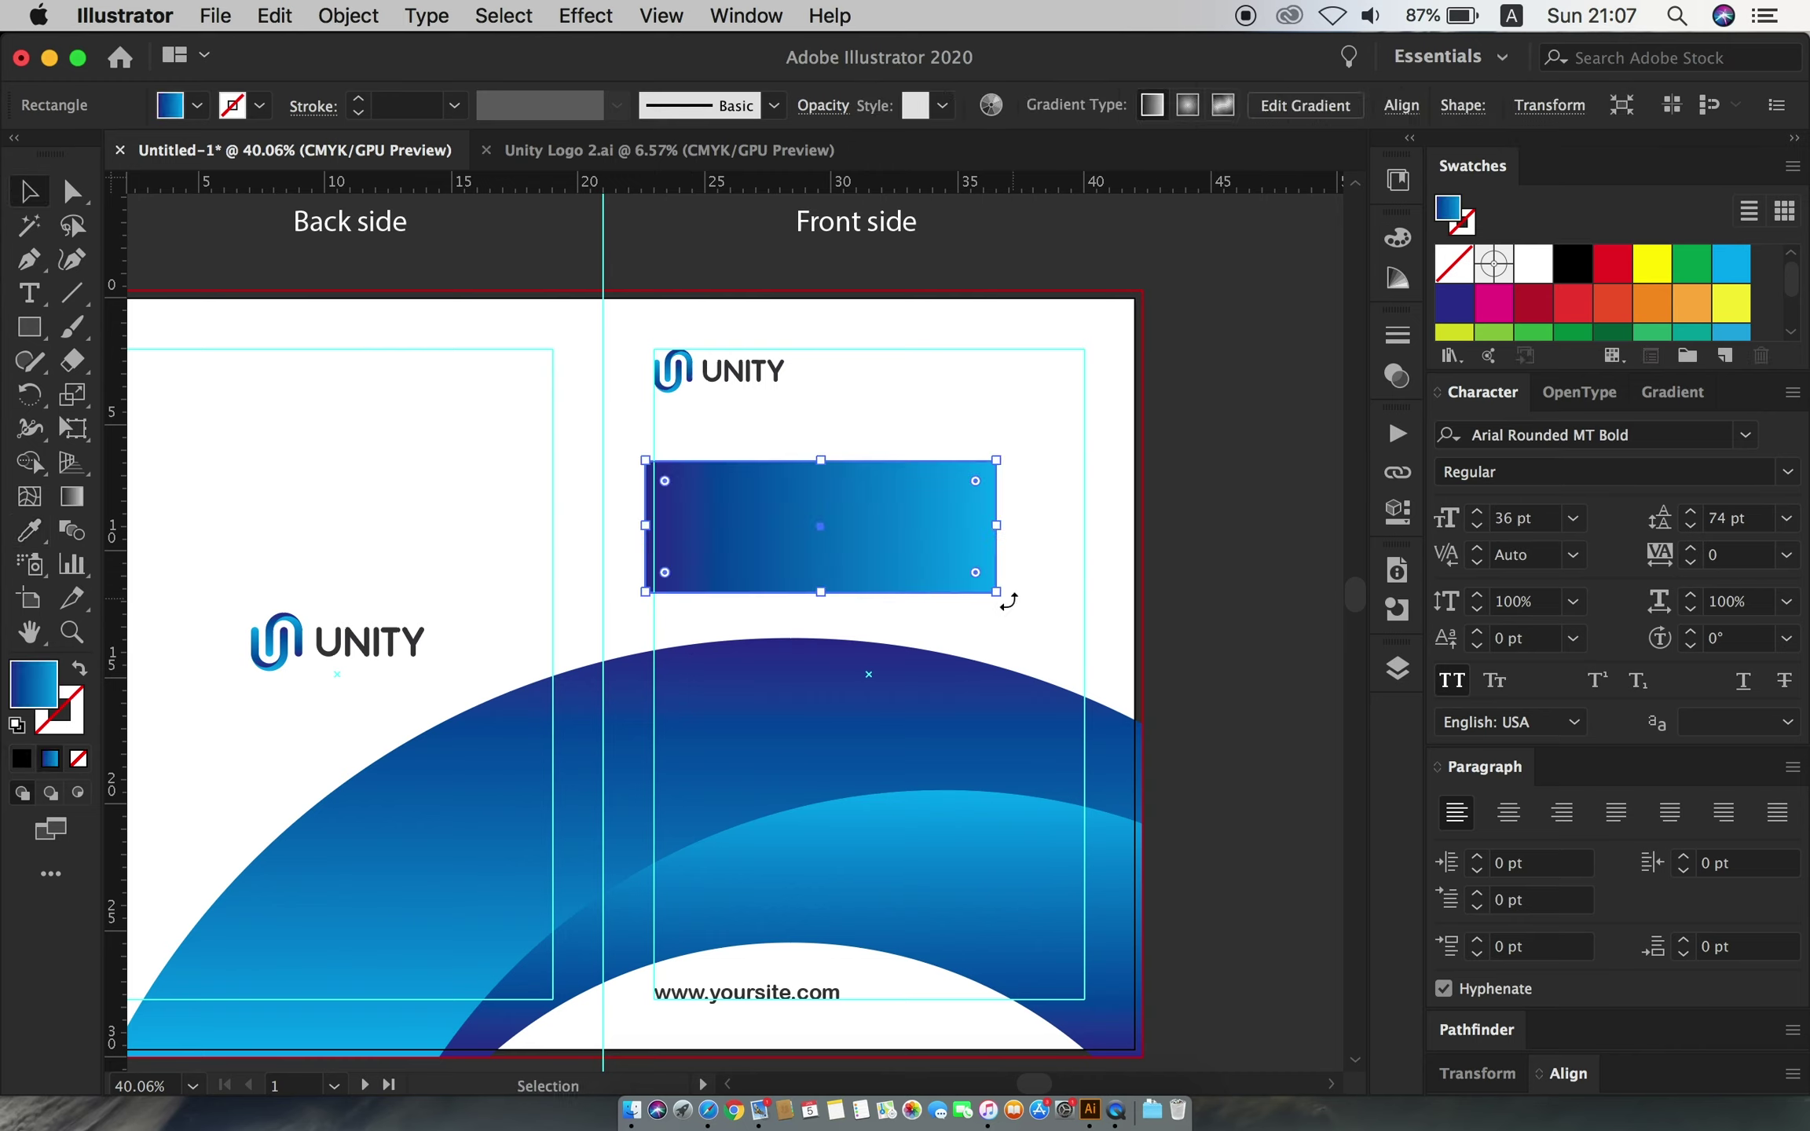
{"action": "left_click_drag", "start_coordinate": [1008, 599], "coordinate": [641, 472]}
- Send the gradient rectangle behind the heading and clip it into the letters
{"action": "right_click", "coordinate": [694, 489]}
{"action": "mouse_move", "coordinate": [762, 943]}
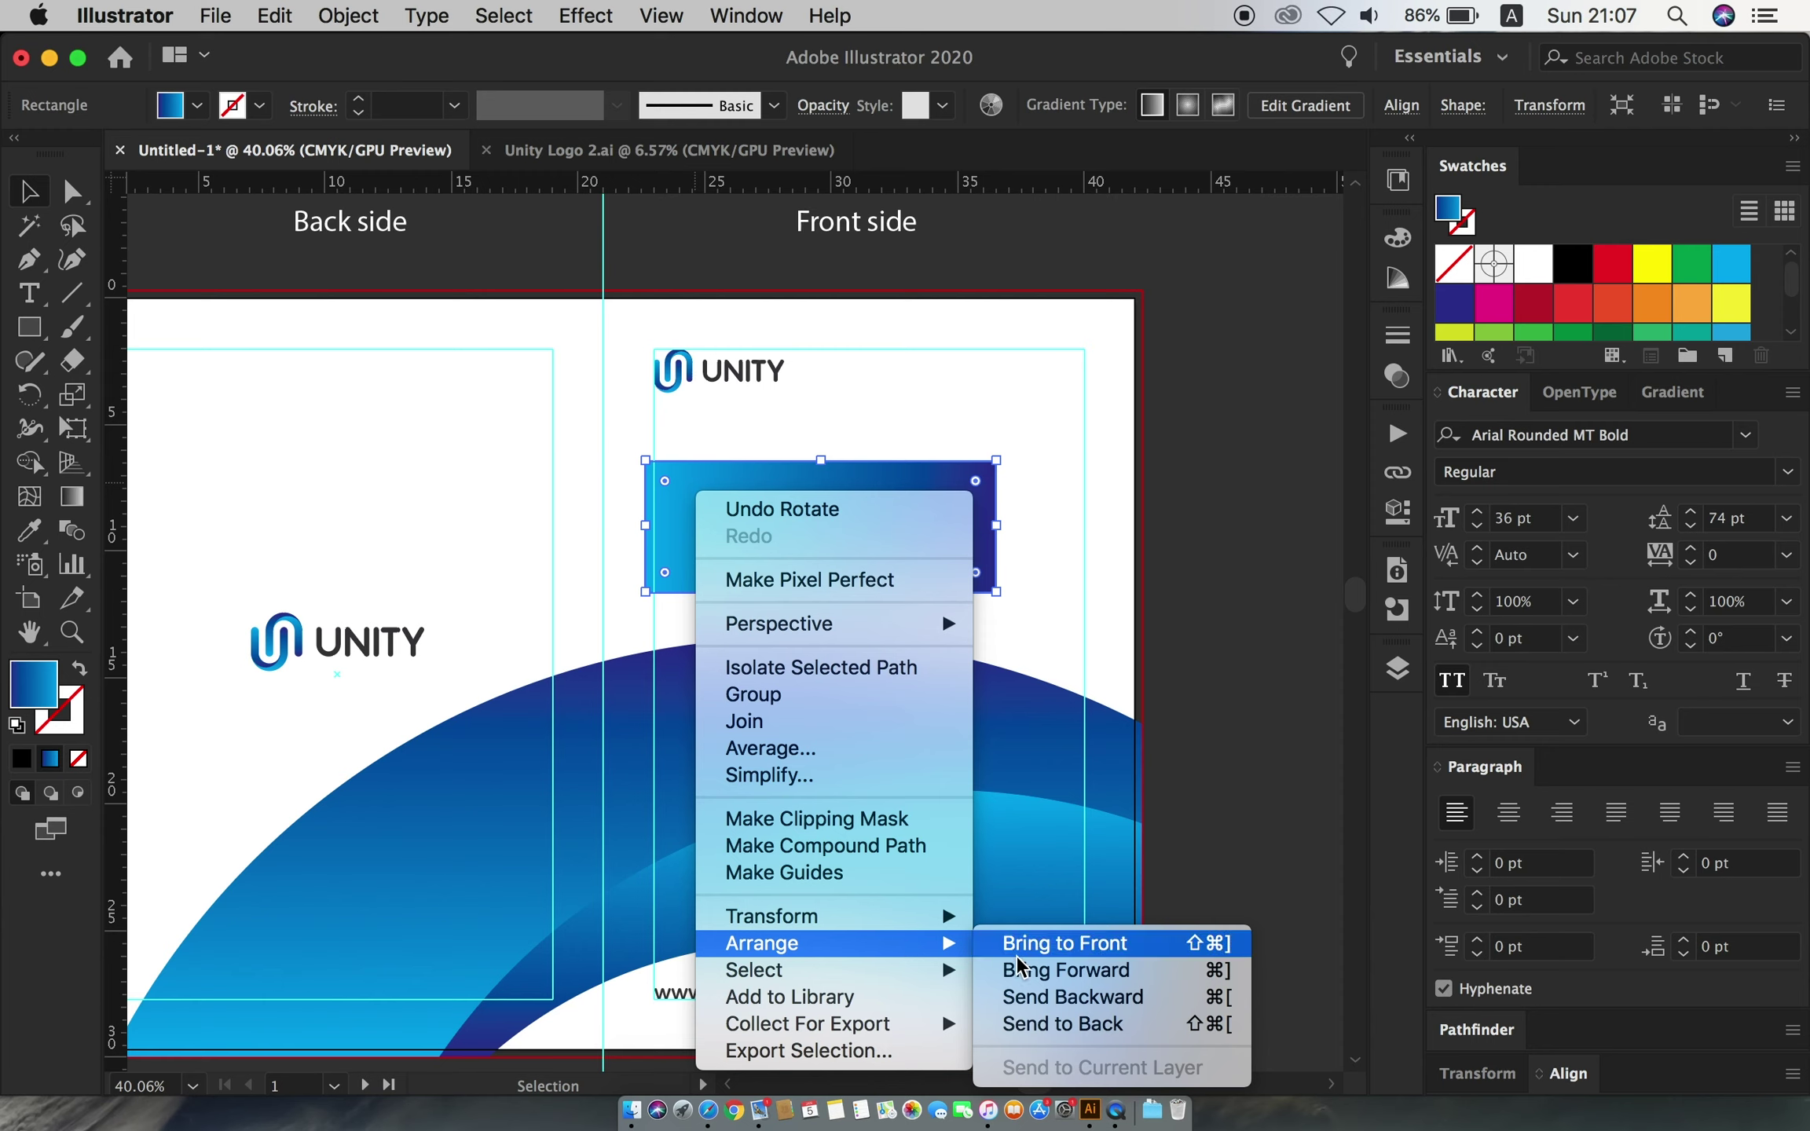
{"action": "left_click", "coordinate": [1062, 1024]}
{"action": "left_click", "coordinate": [739, 570], "text": "shift"}
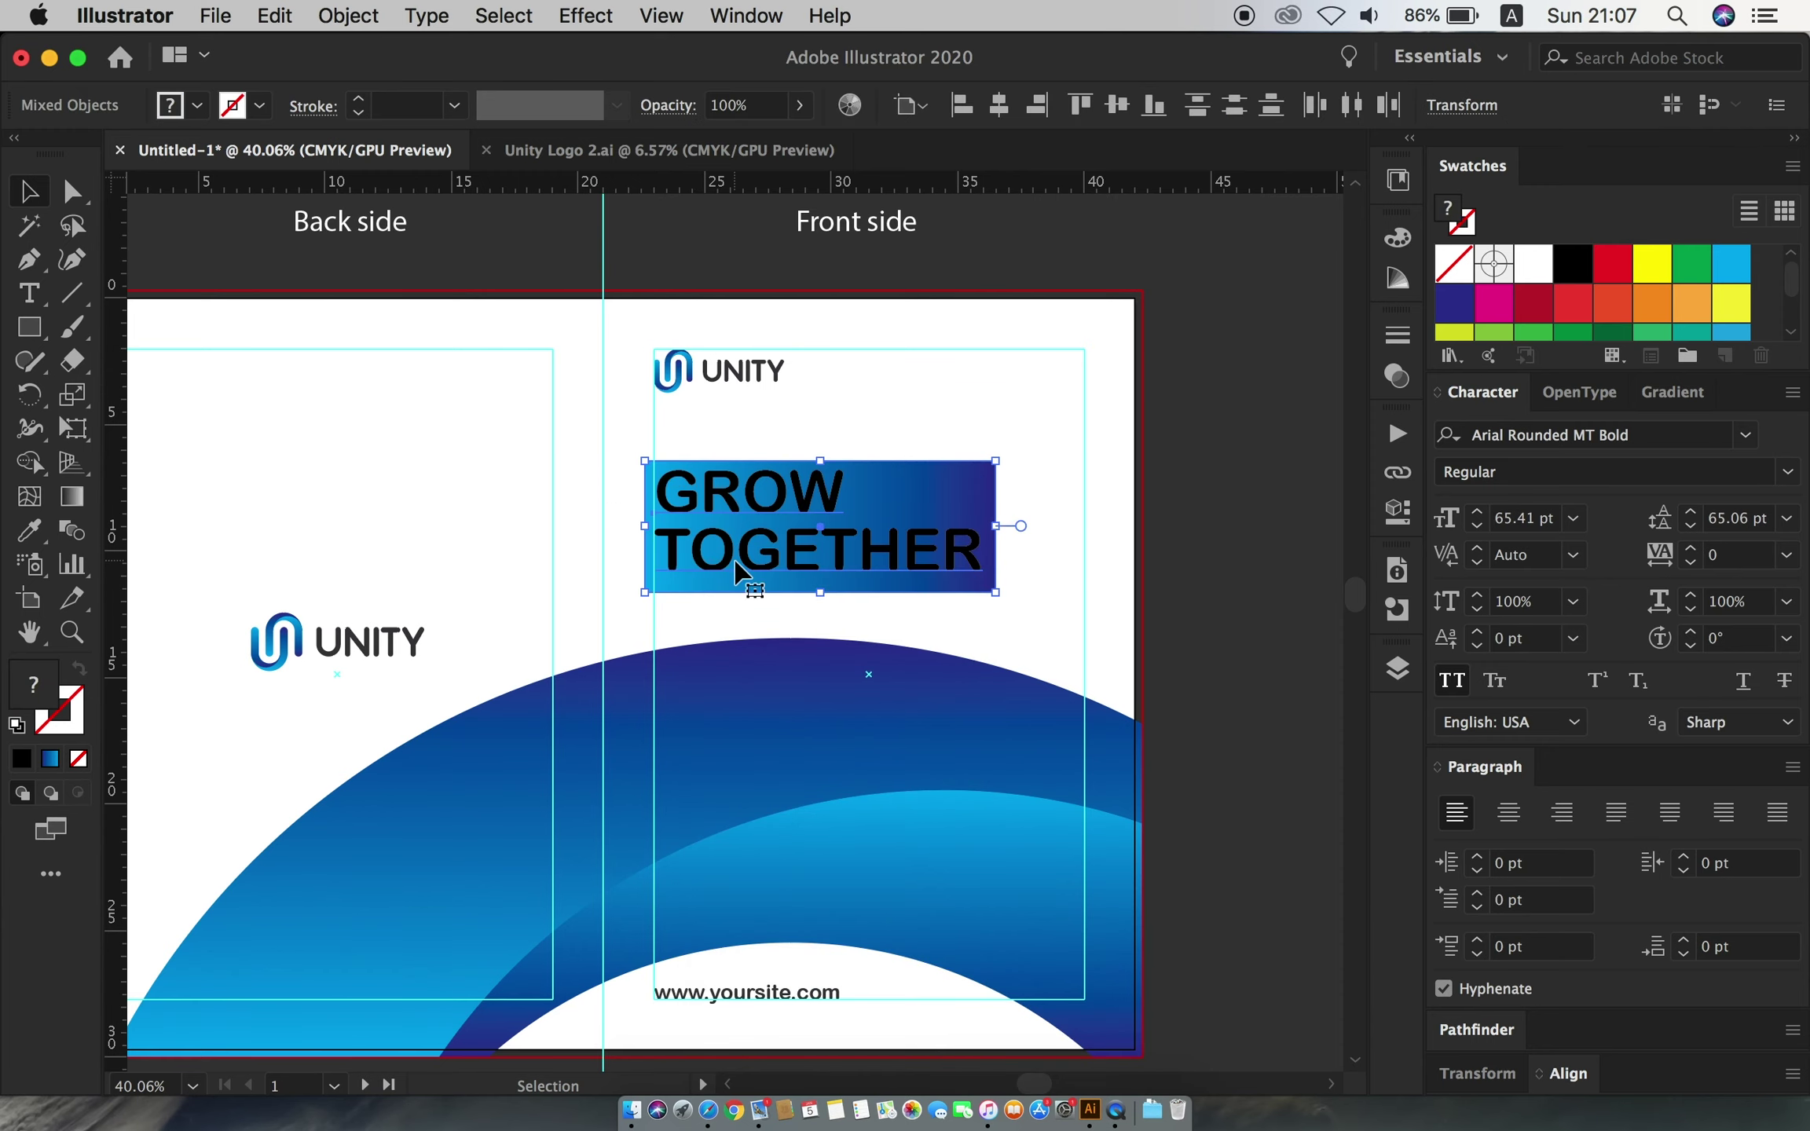
{"action": "left_click", "coordinate": [360, 18]}
{"action": "left_click", "coordinate": [652, 905]}
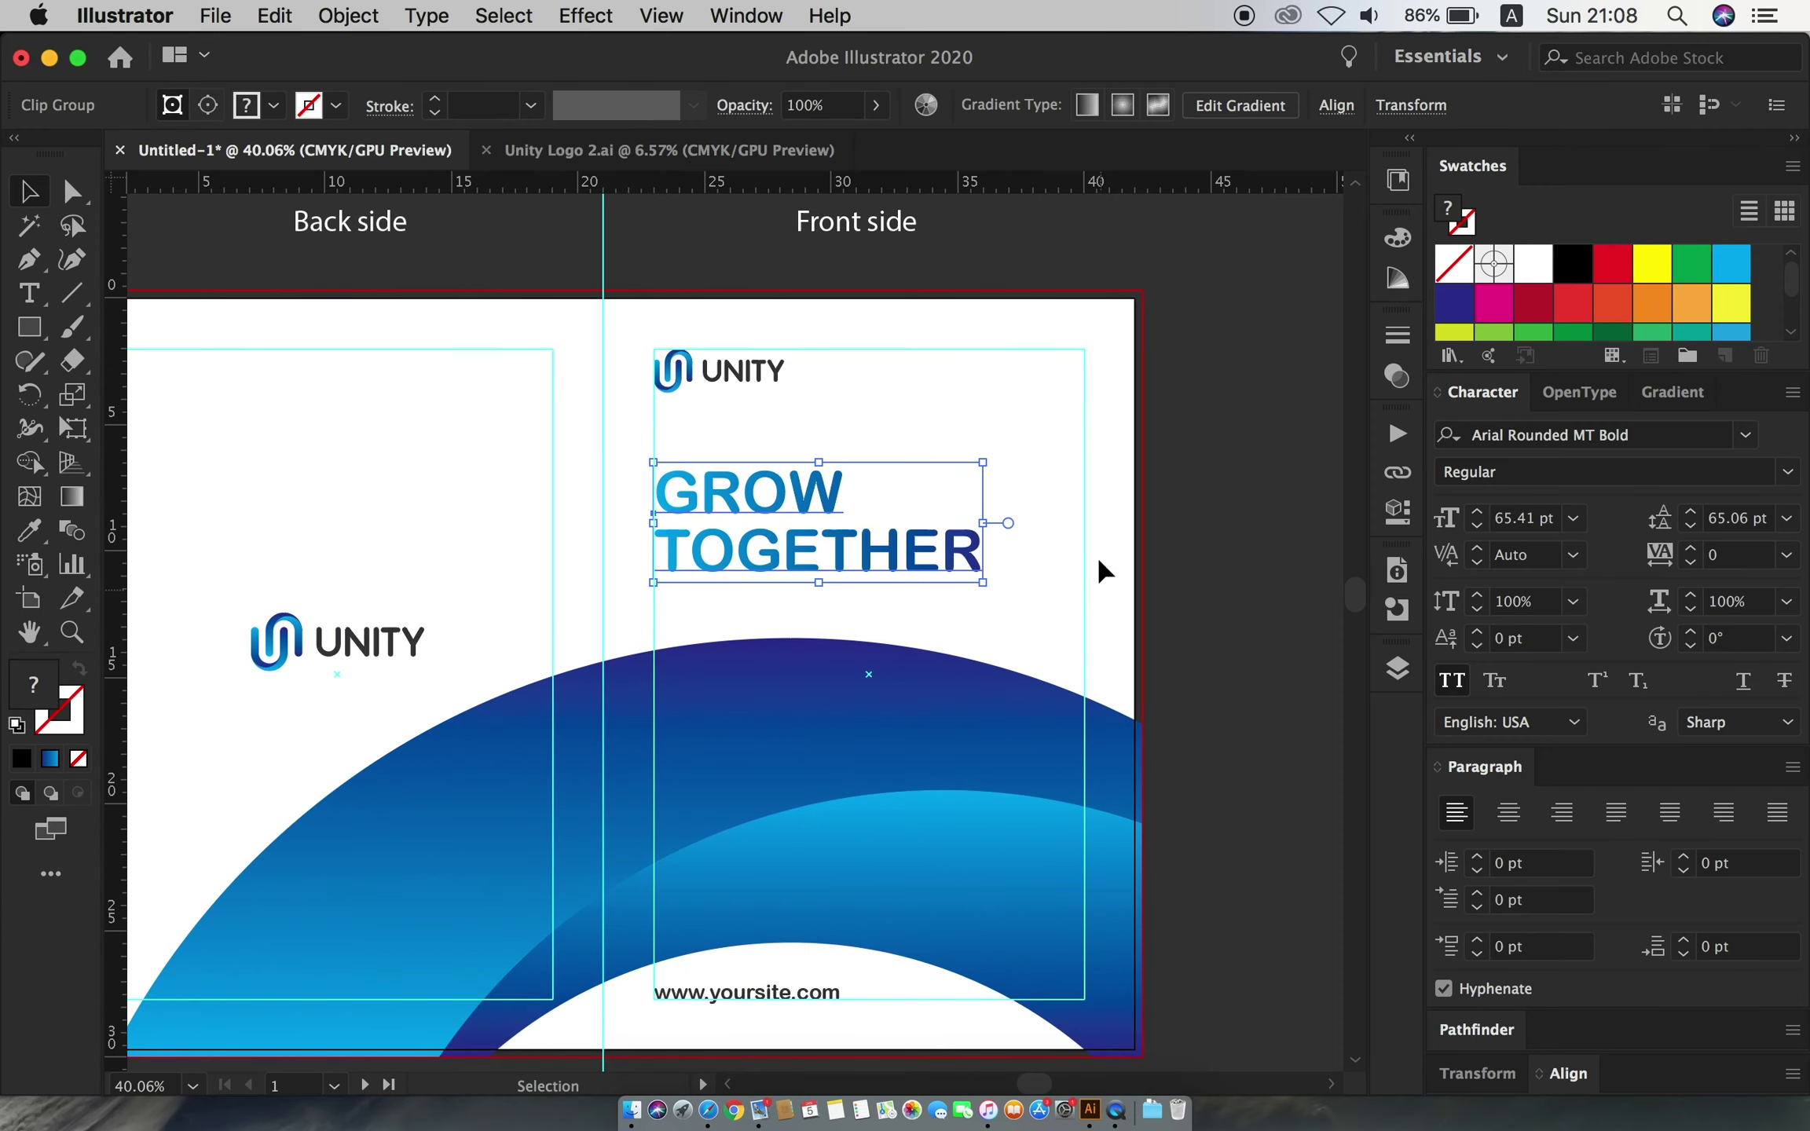
{"action": "left_click", "coordinate": [1097, 555]}
{"action": "scroll", "coordinate": [1097, 556], "scroll_direction": "down", "scroll_amount": 2}
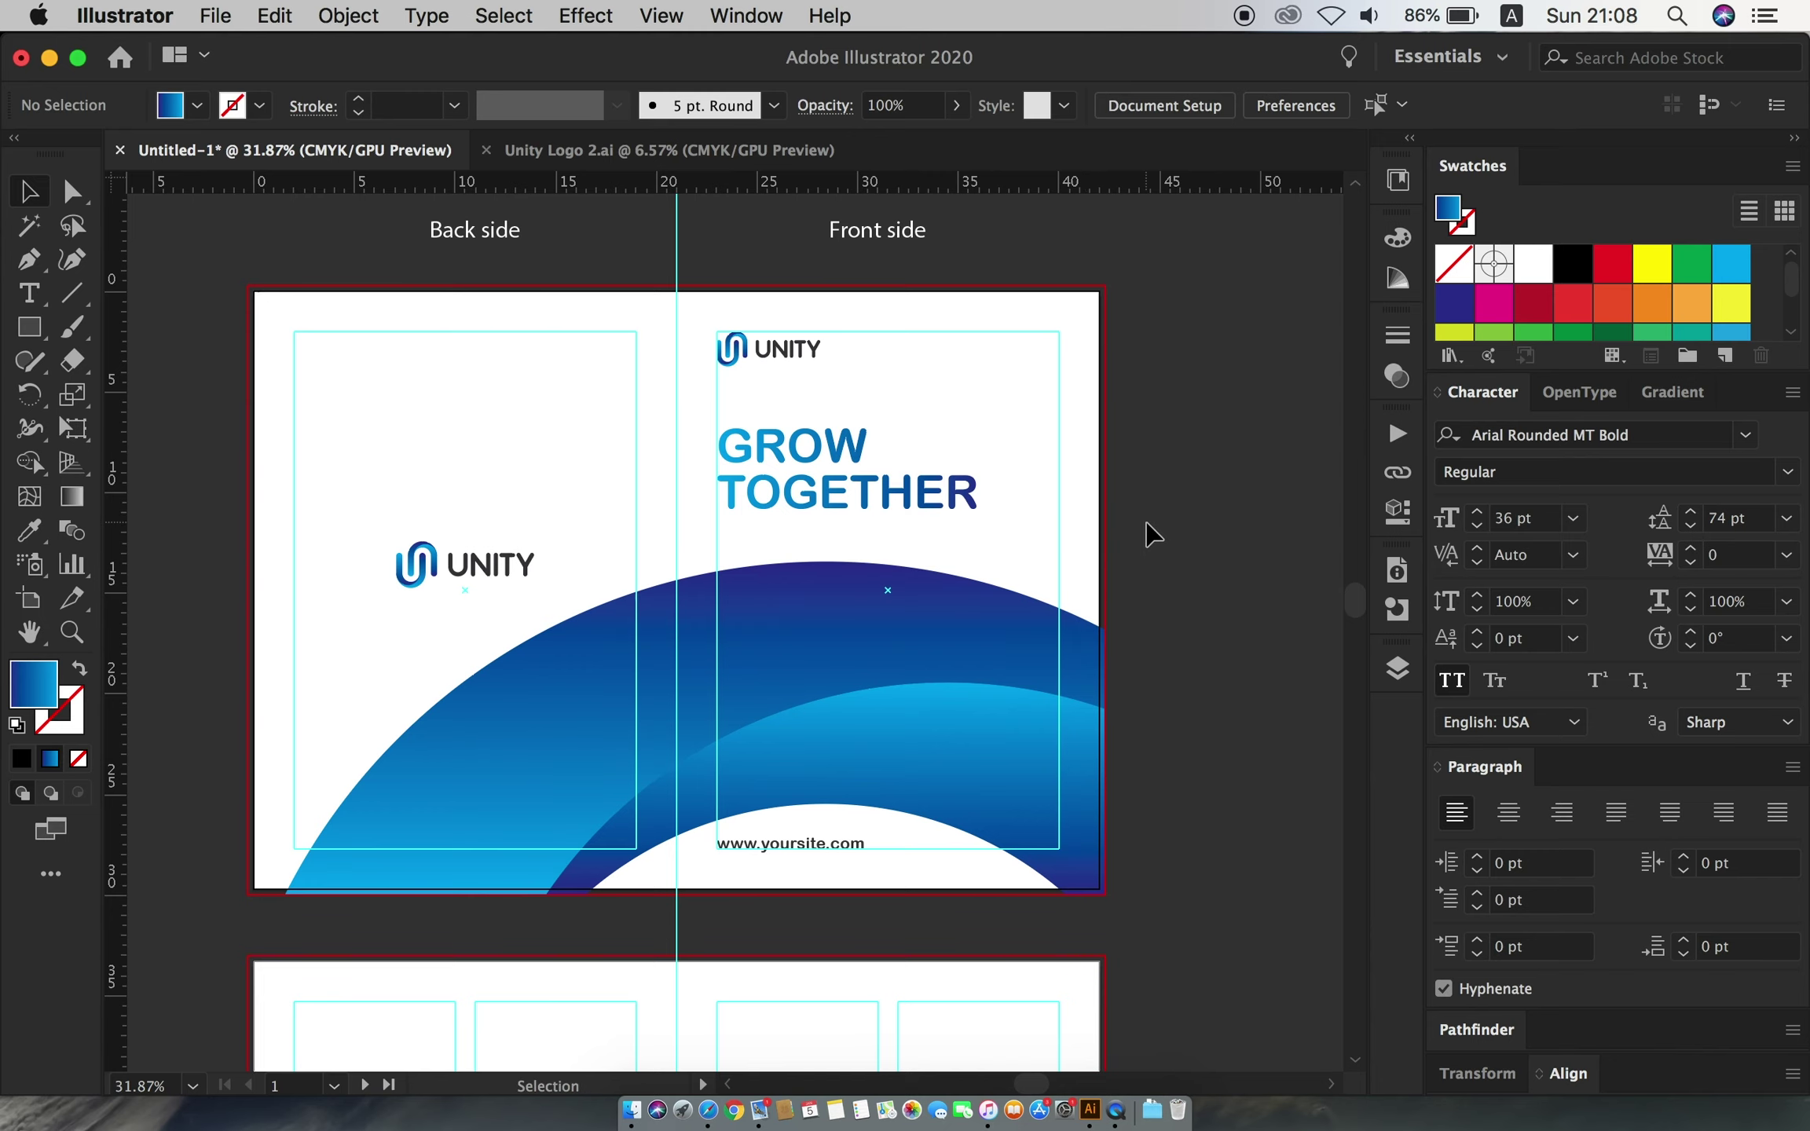
- Group the blue arc pieces together
{"action": "scroll", "coordinate": [1163, 609], "scroll_direction": "down", "scroll_amount": 1}
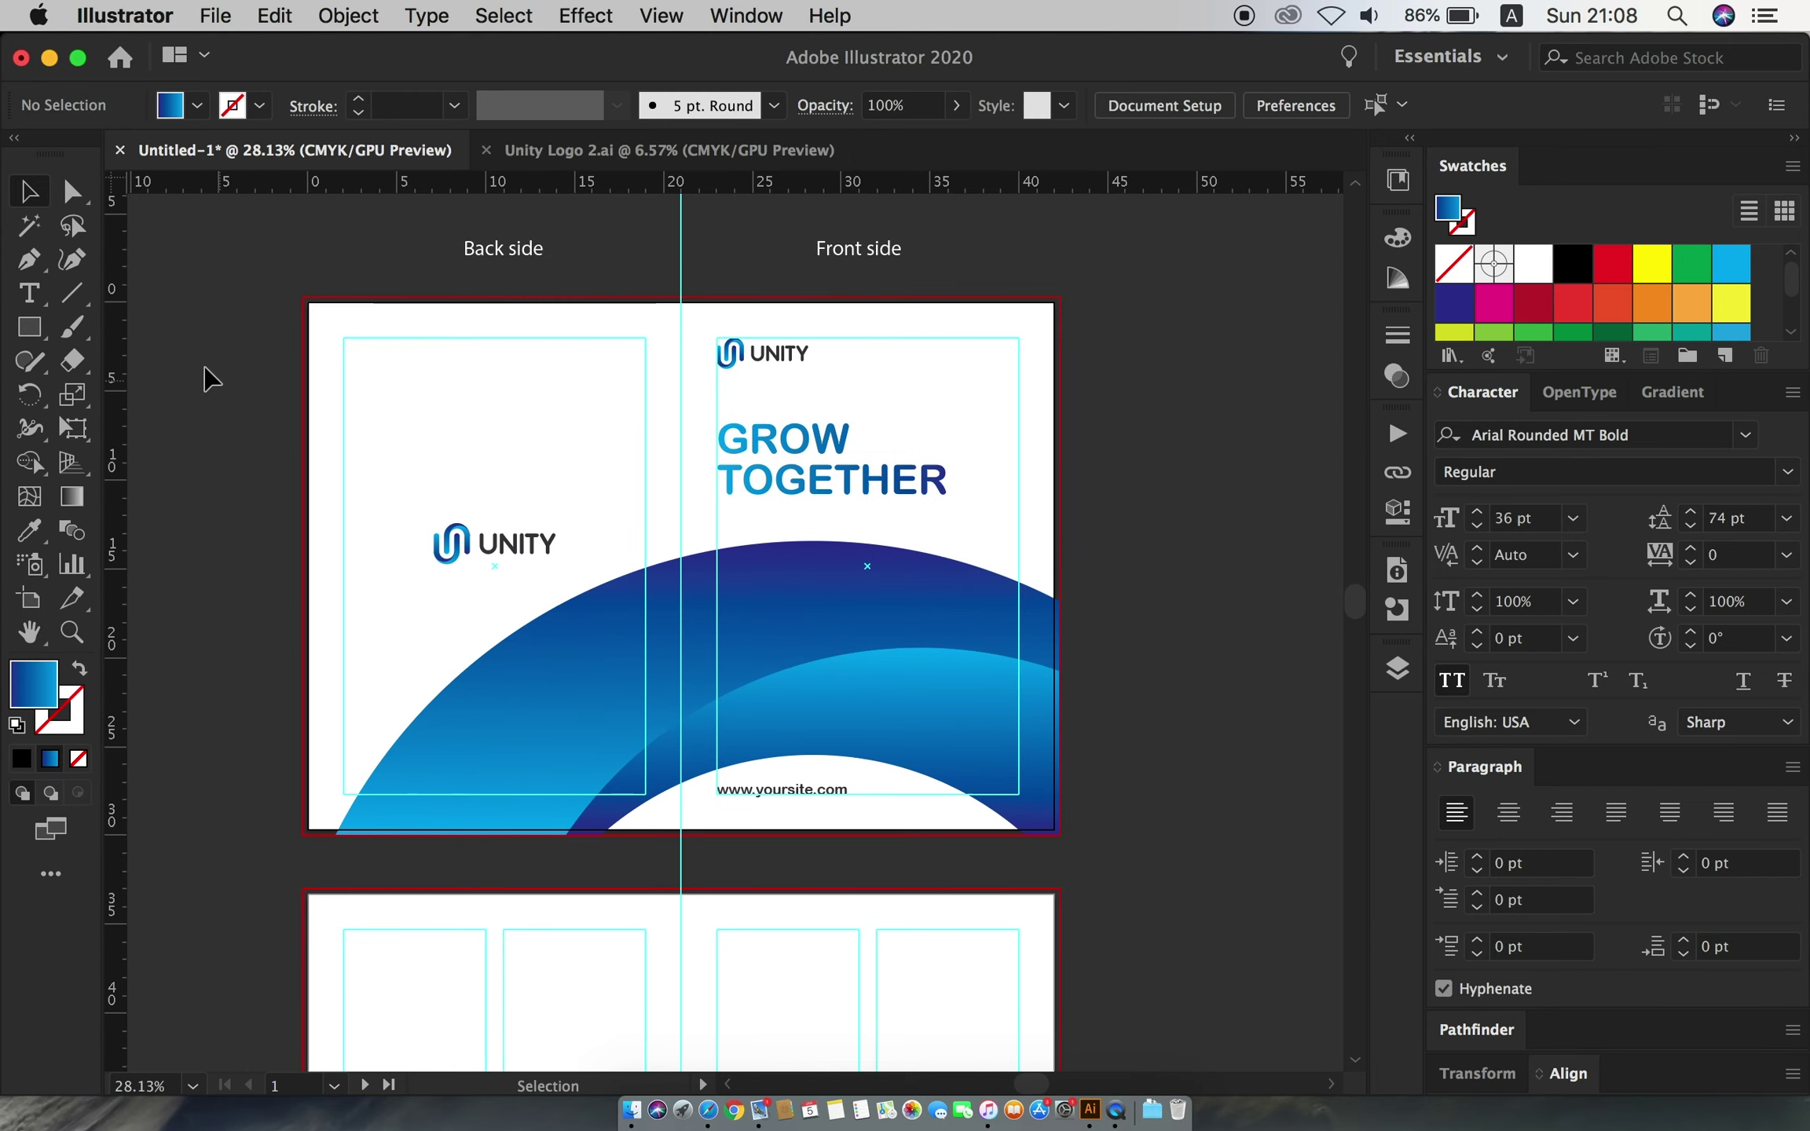
{"action": "scroll", "coordinate": [961, 525], "scroll_direction": "down", "scroll_amount": 2}
{"action": "left_click", "coordinate": [897, 505]}
{"action": "right_click", "coordinate": [895, 507]}
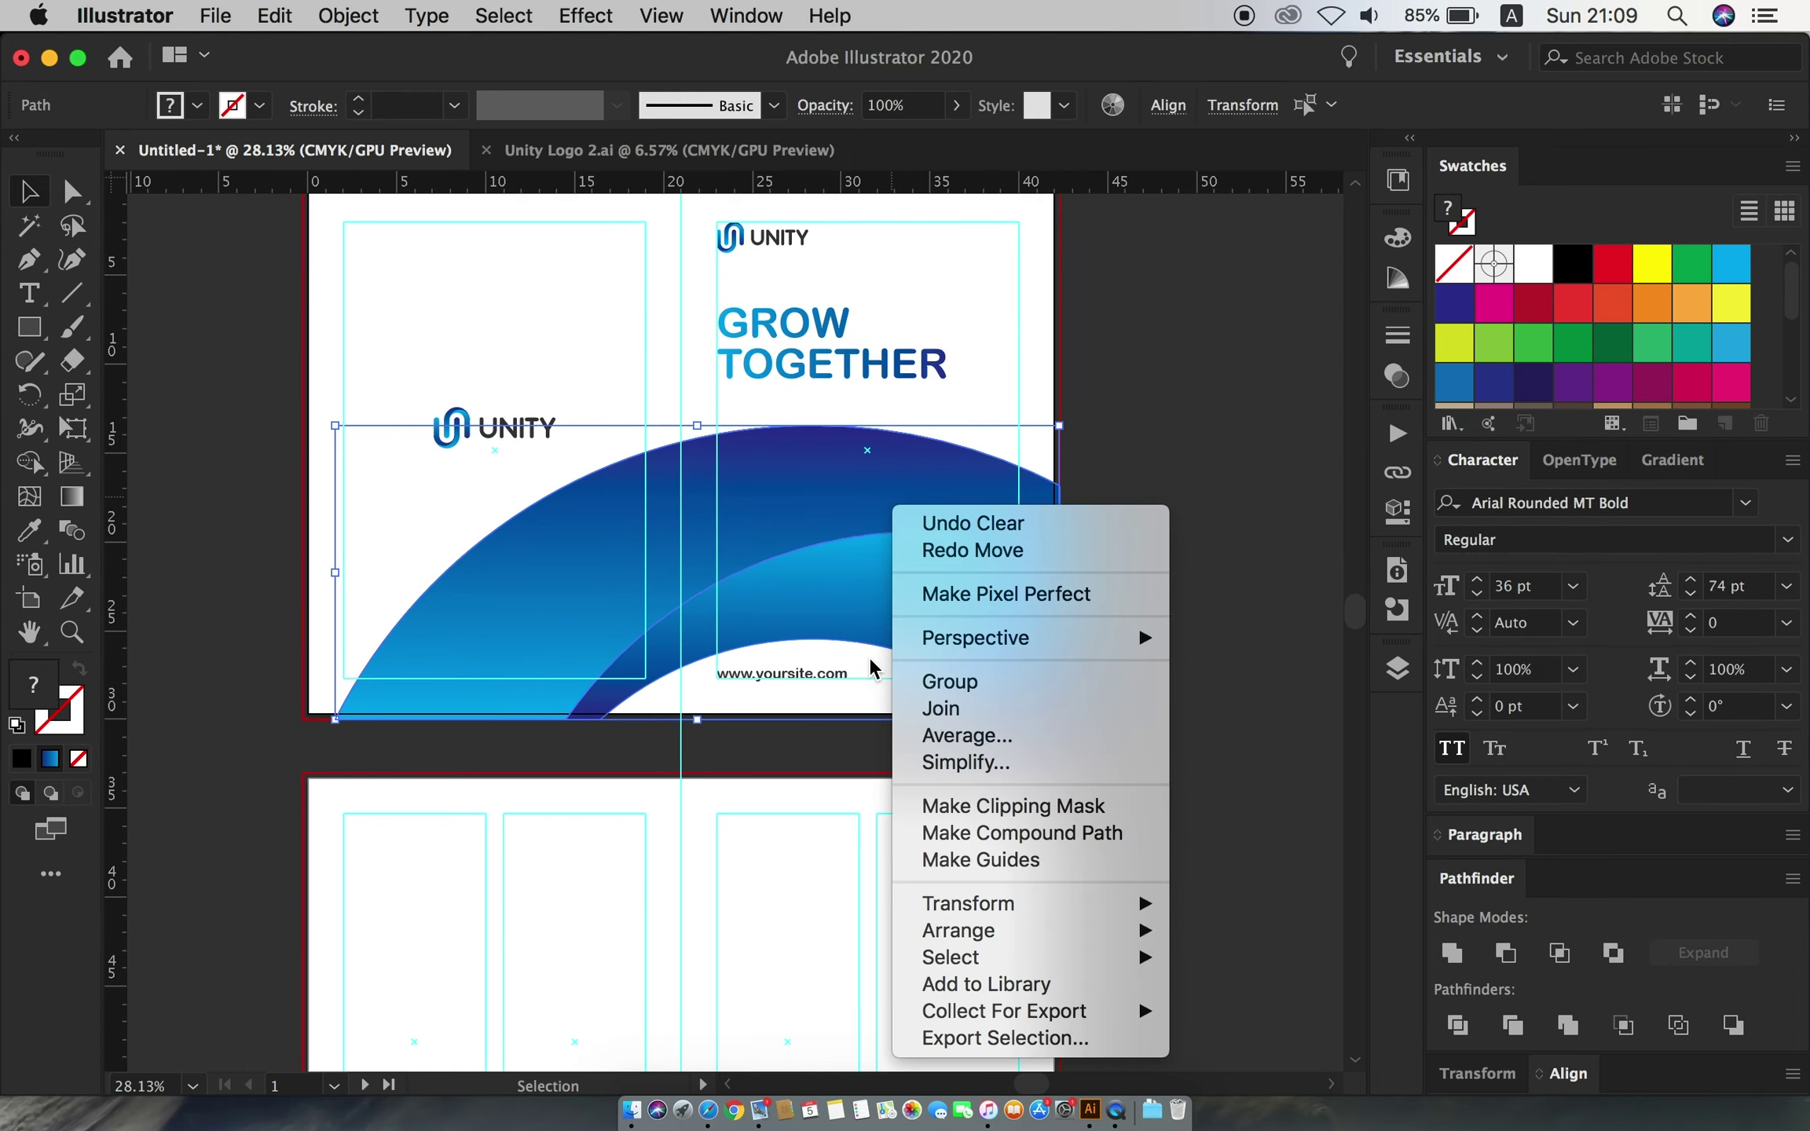
{"action": "left_click", "coordinate": [775, 503]}
{"action": "left_click", "coordinate": [356, 16]}
{"action": "left_click", "coordinate": [356, 141]}
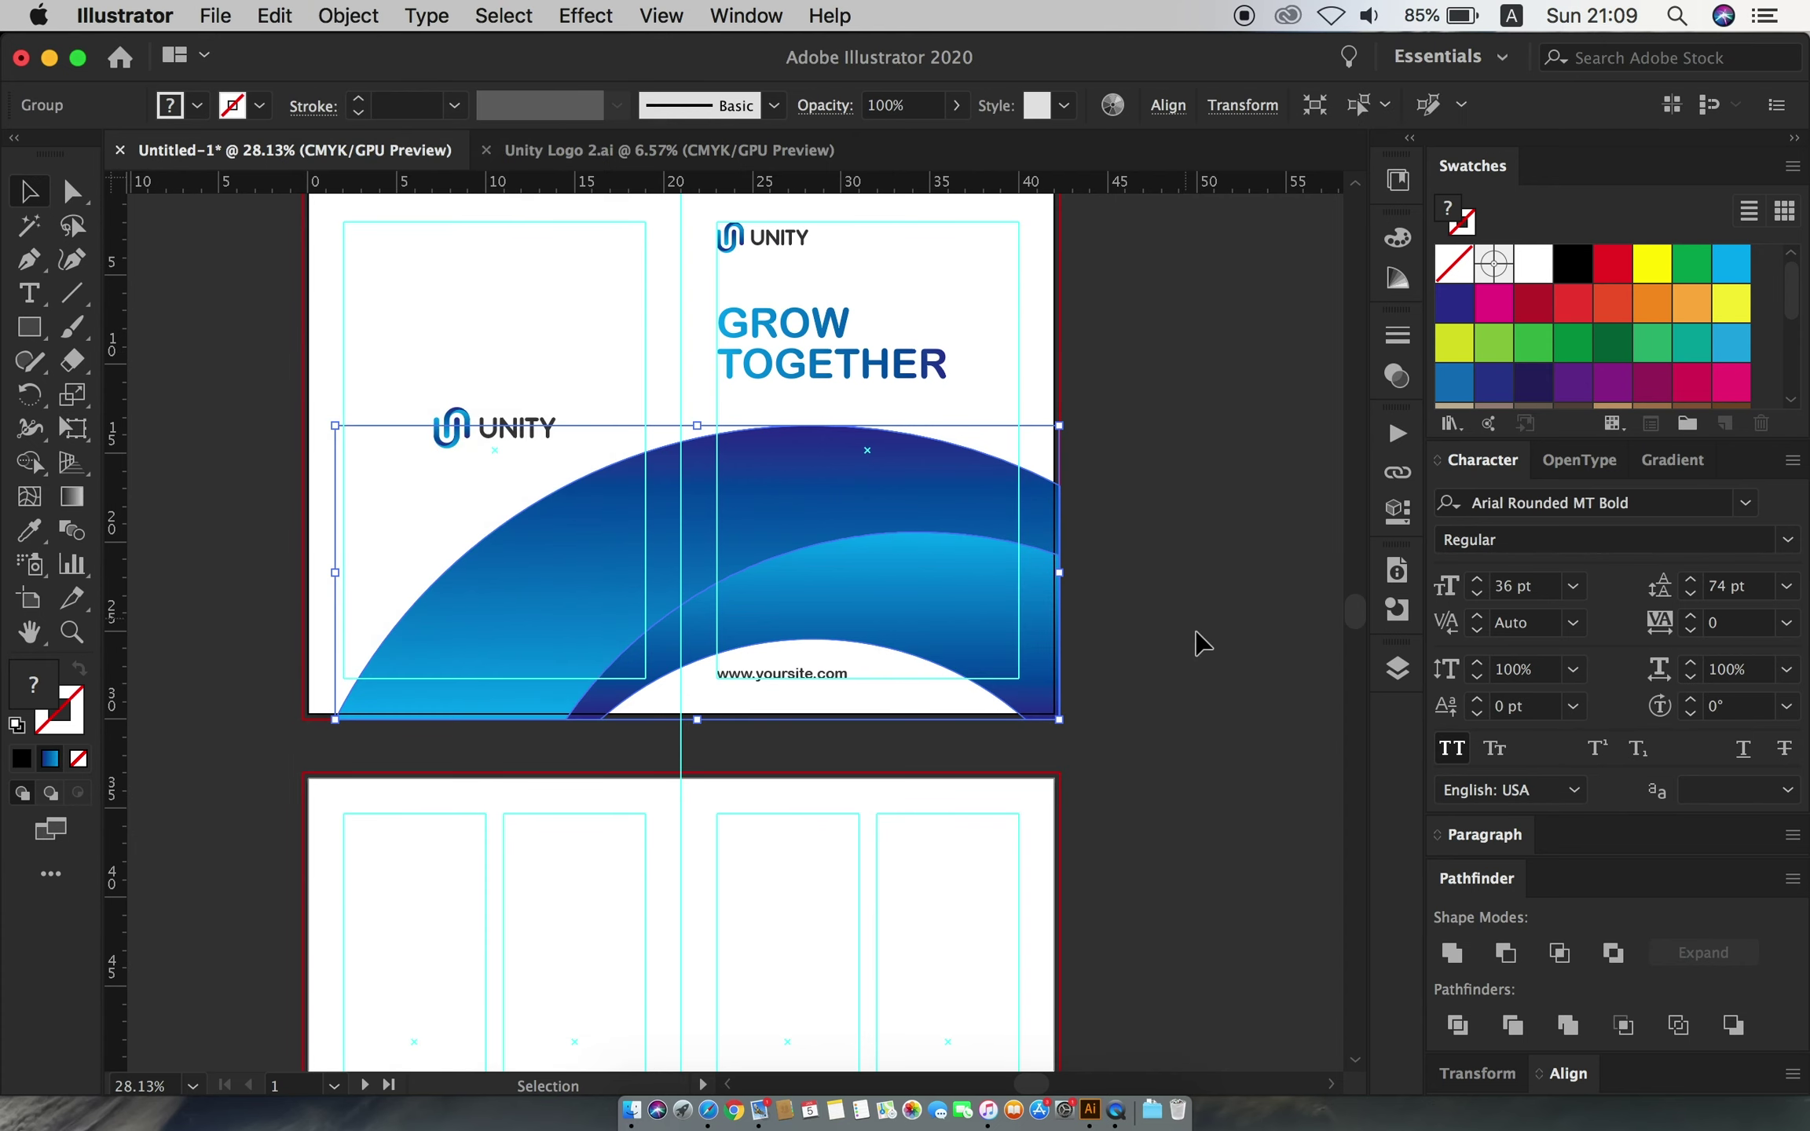
- Copy the grouped arcs, paste them in front, and fill the copy black
{"action": "left_click", "coordinate": [274, 16]}
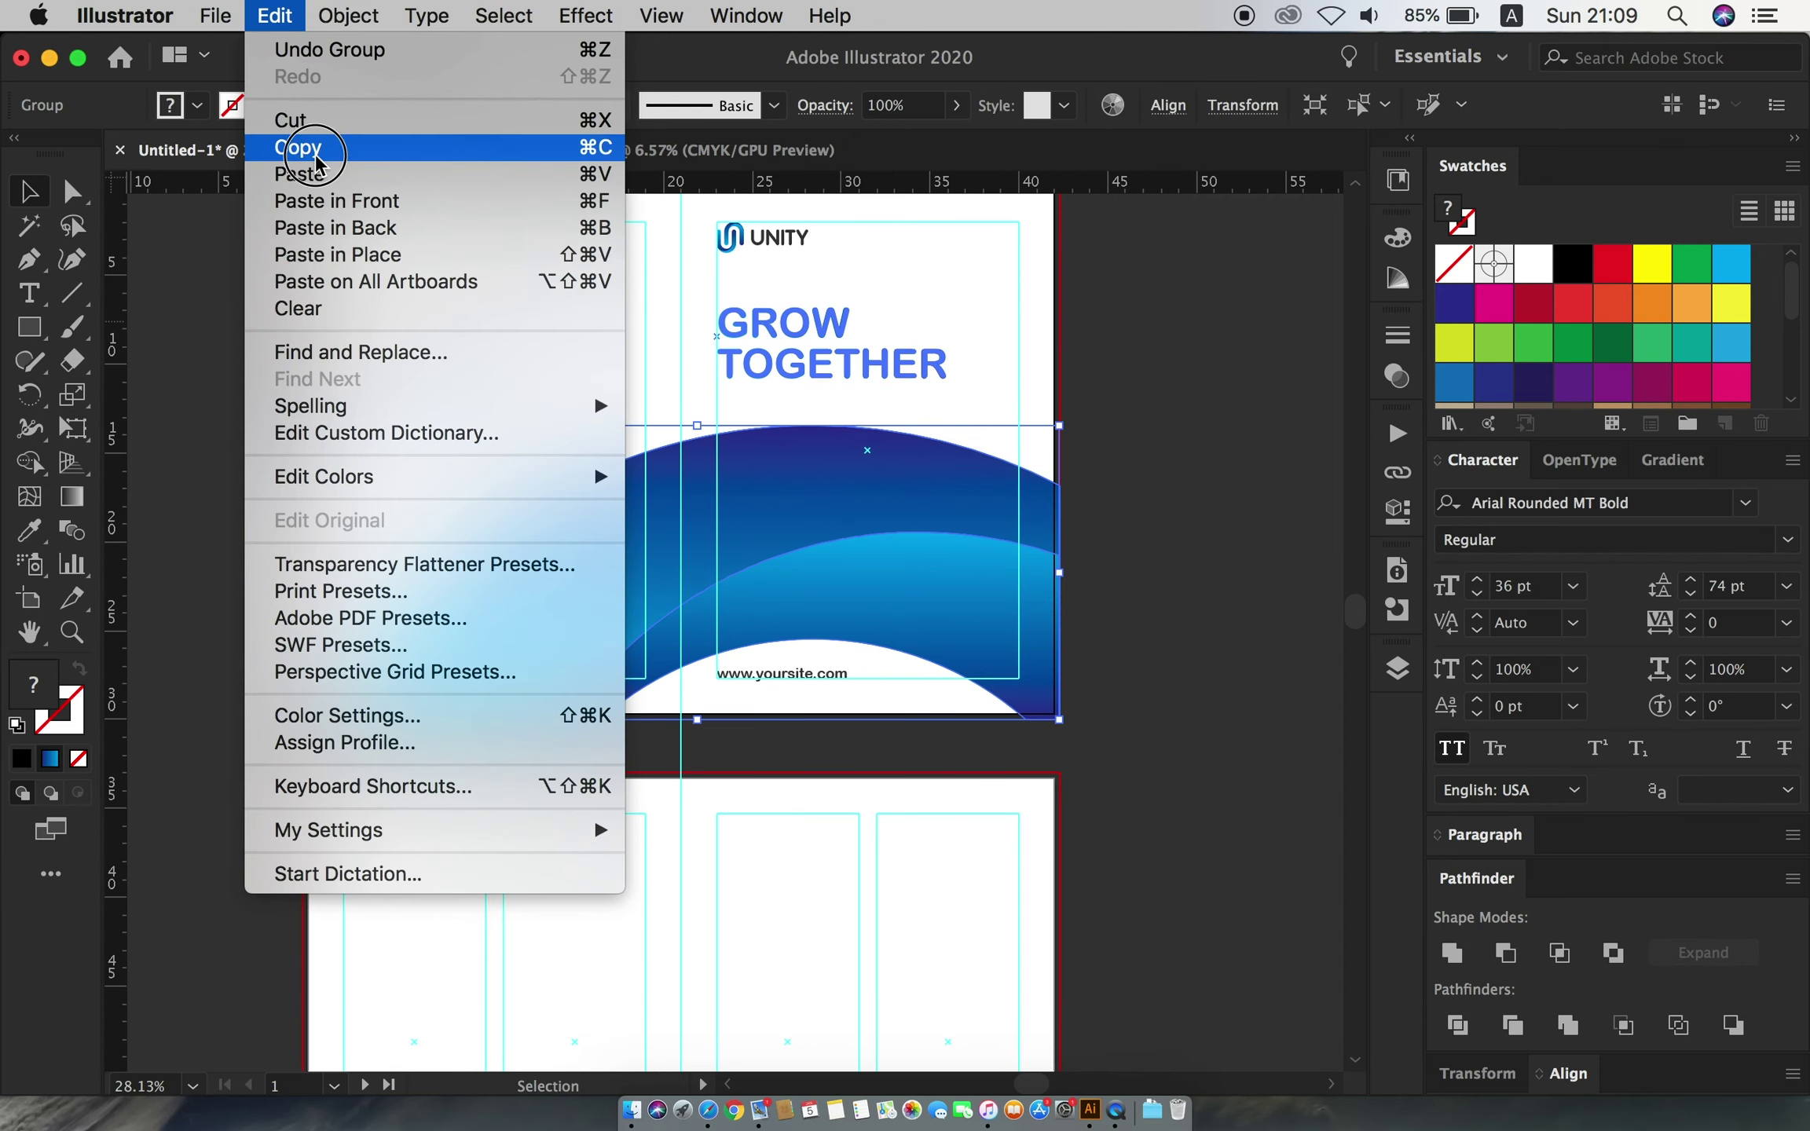
{"action": "left_click", "coordinate": [294, 148]}
{"action": "left_click", "coordinate": [275, 16]}
{"action": "left_click", "coordinate": [330, 201]}
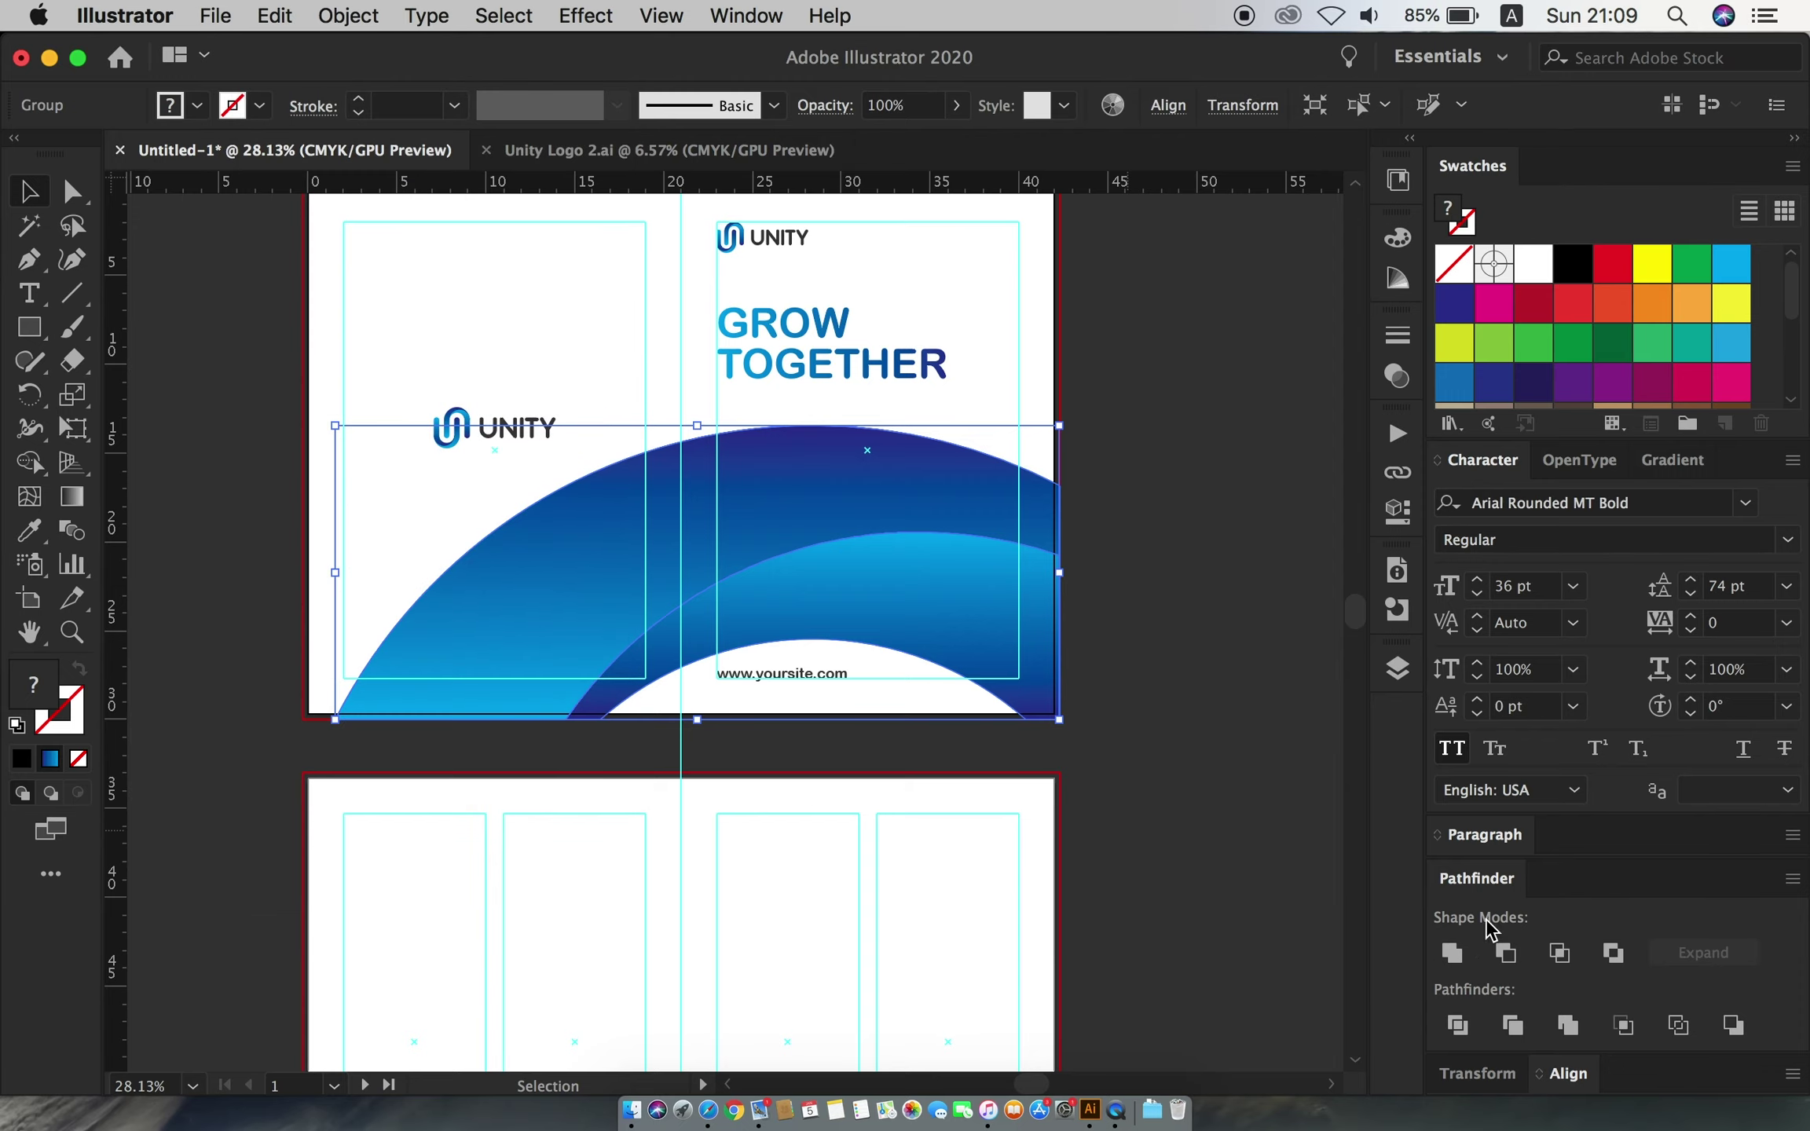
{"action": "left_click", "coordinate": [1573, 271]}
{"action": "left_click", "coordinate": [1249, 359]}
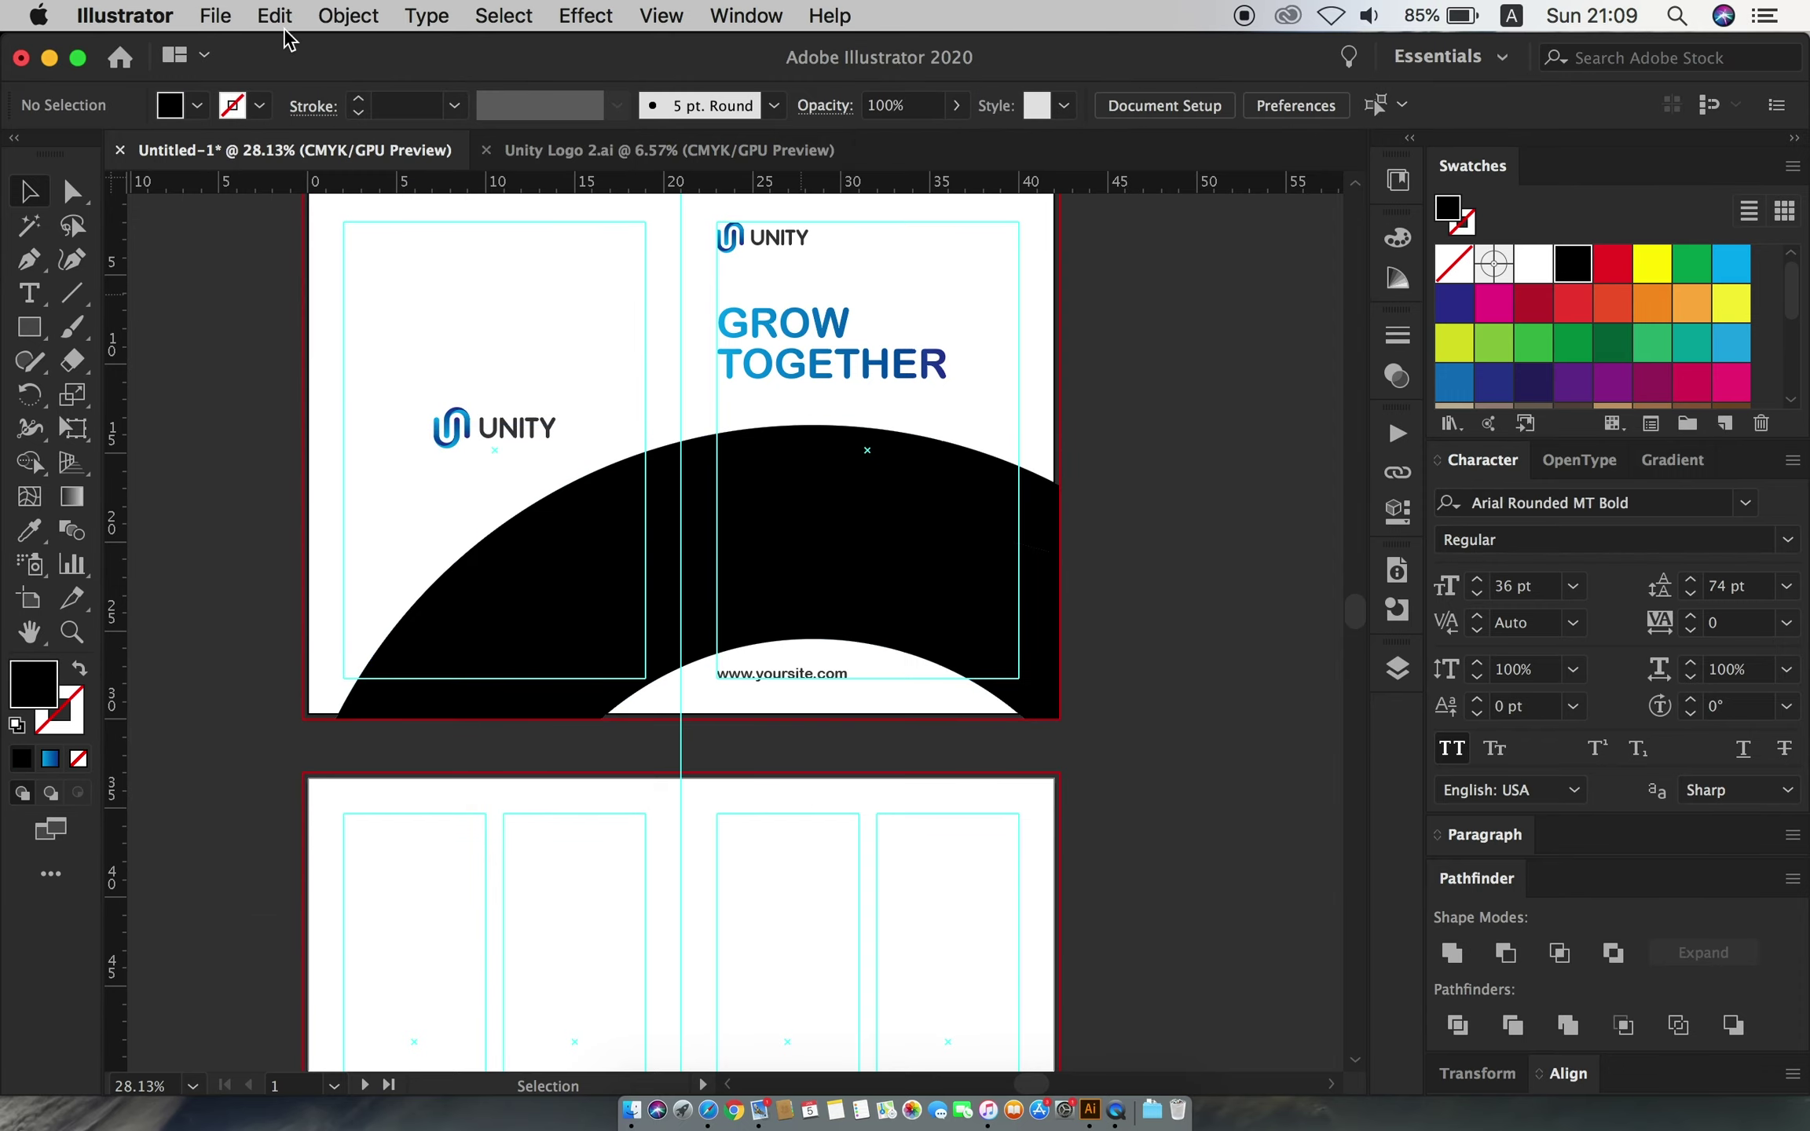
- Place 15873 copy2.jpg and scale it to cover the arc area
{"action": "left_click", "coordinate": [215, 15]}
{"action": "left_click", "coordinate": [472, 436]}
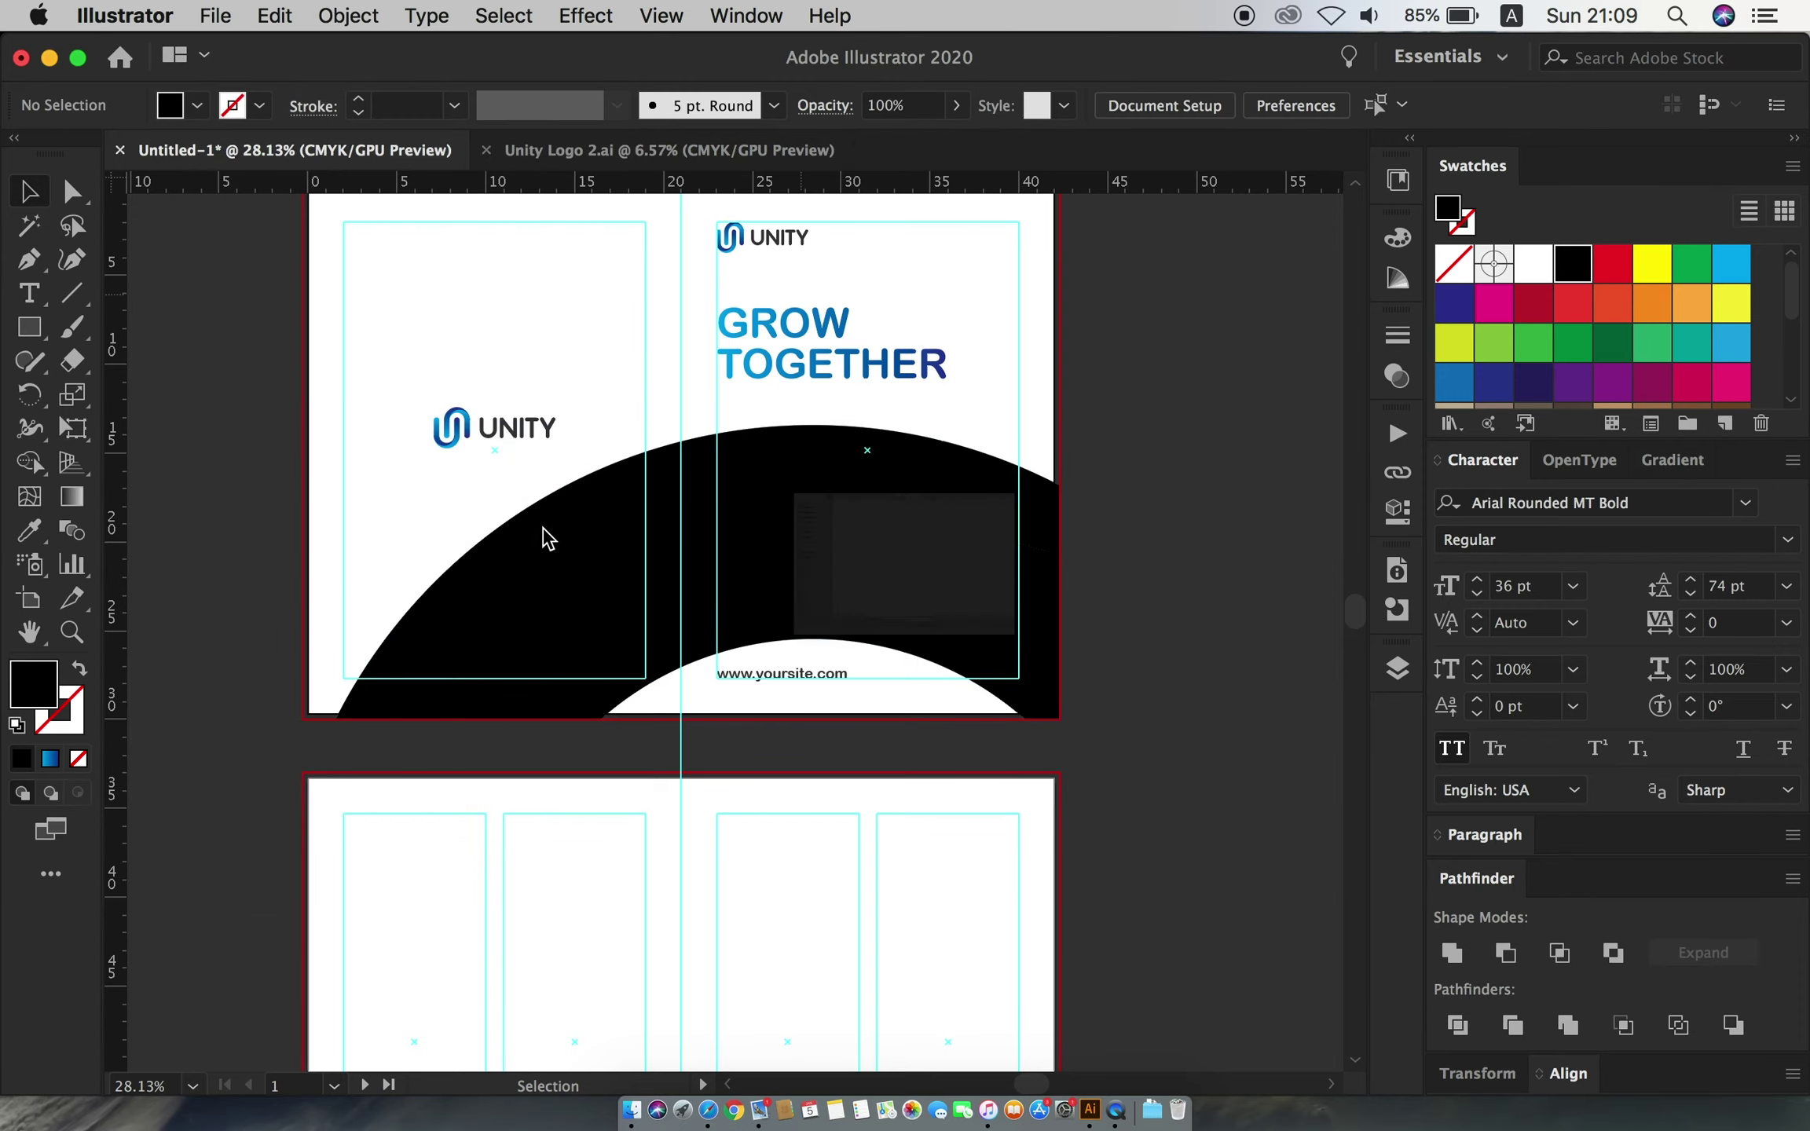
{"action": "left_click", "coordinate": [475, 99]}
{"action": "left_click", "coordinate": [1639, 1071]}
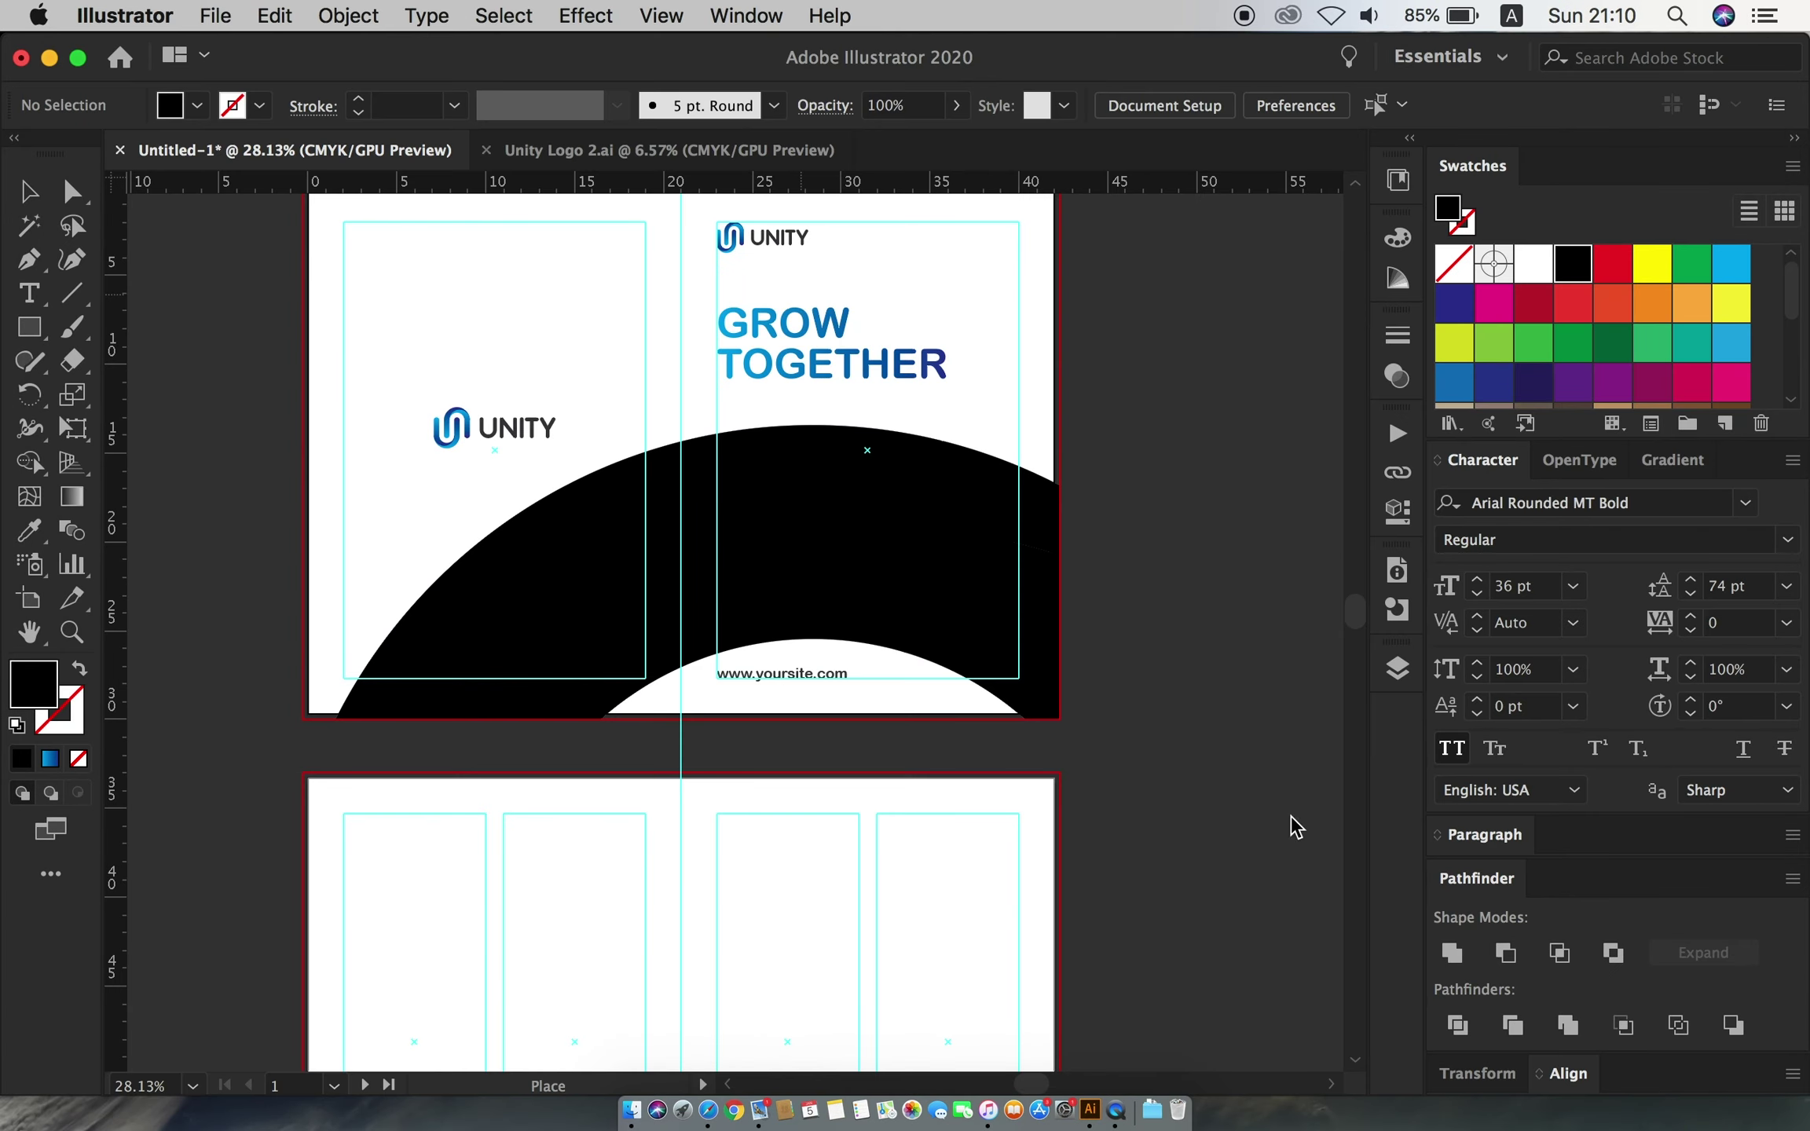
{"action": "mouse_move", "coordinate": [260, 291]}
{"action": "left_mouse_down"}
{"action": "mouse_move", "coordinate": [633, 572]}
{"action": "mouse_move", "coordinate": [634, 538]}
{"action": "left_mouse_up"}
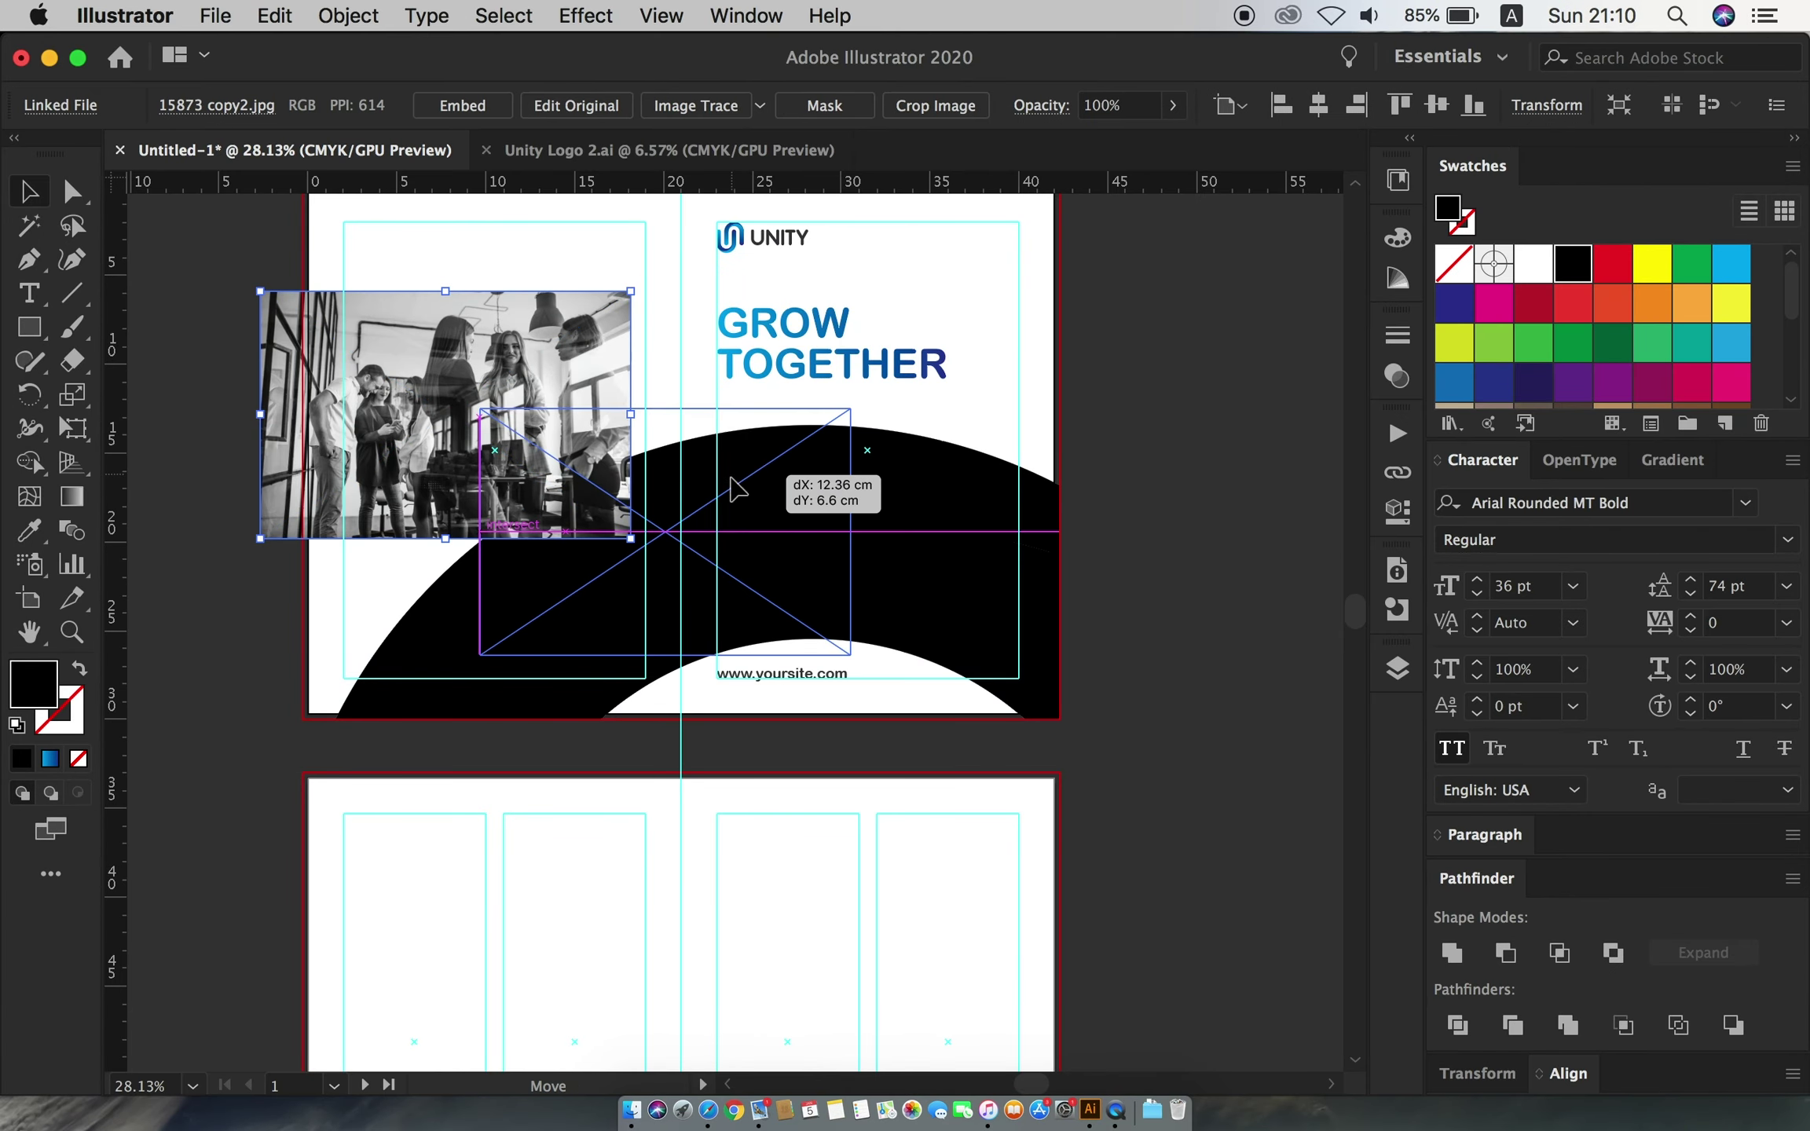
{"action": "left_click_drag", "start_coordinate": [502, 408], "coordinate": [727, 525]}
{"action": "left_click_drag", "start_coordinate": [666, 654], "coordinate": [850, 809]}
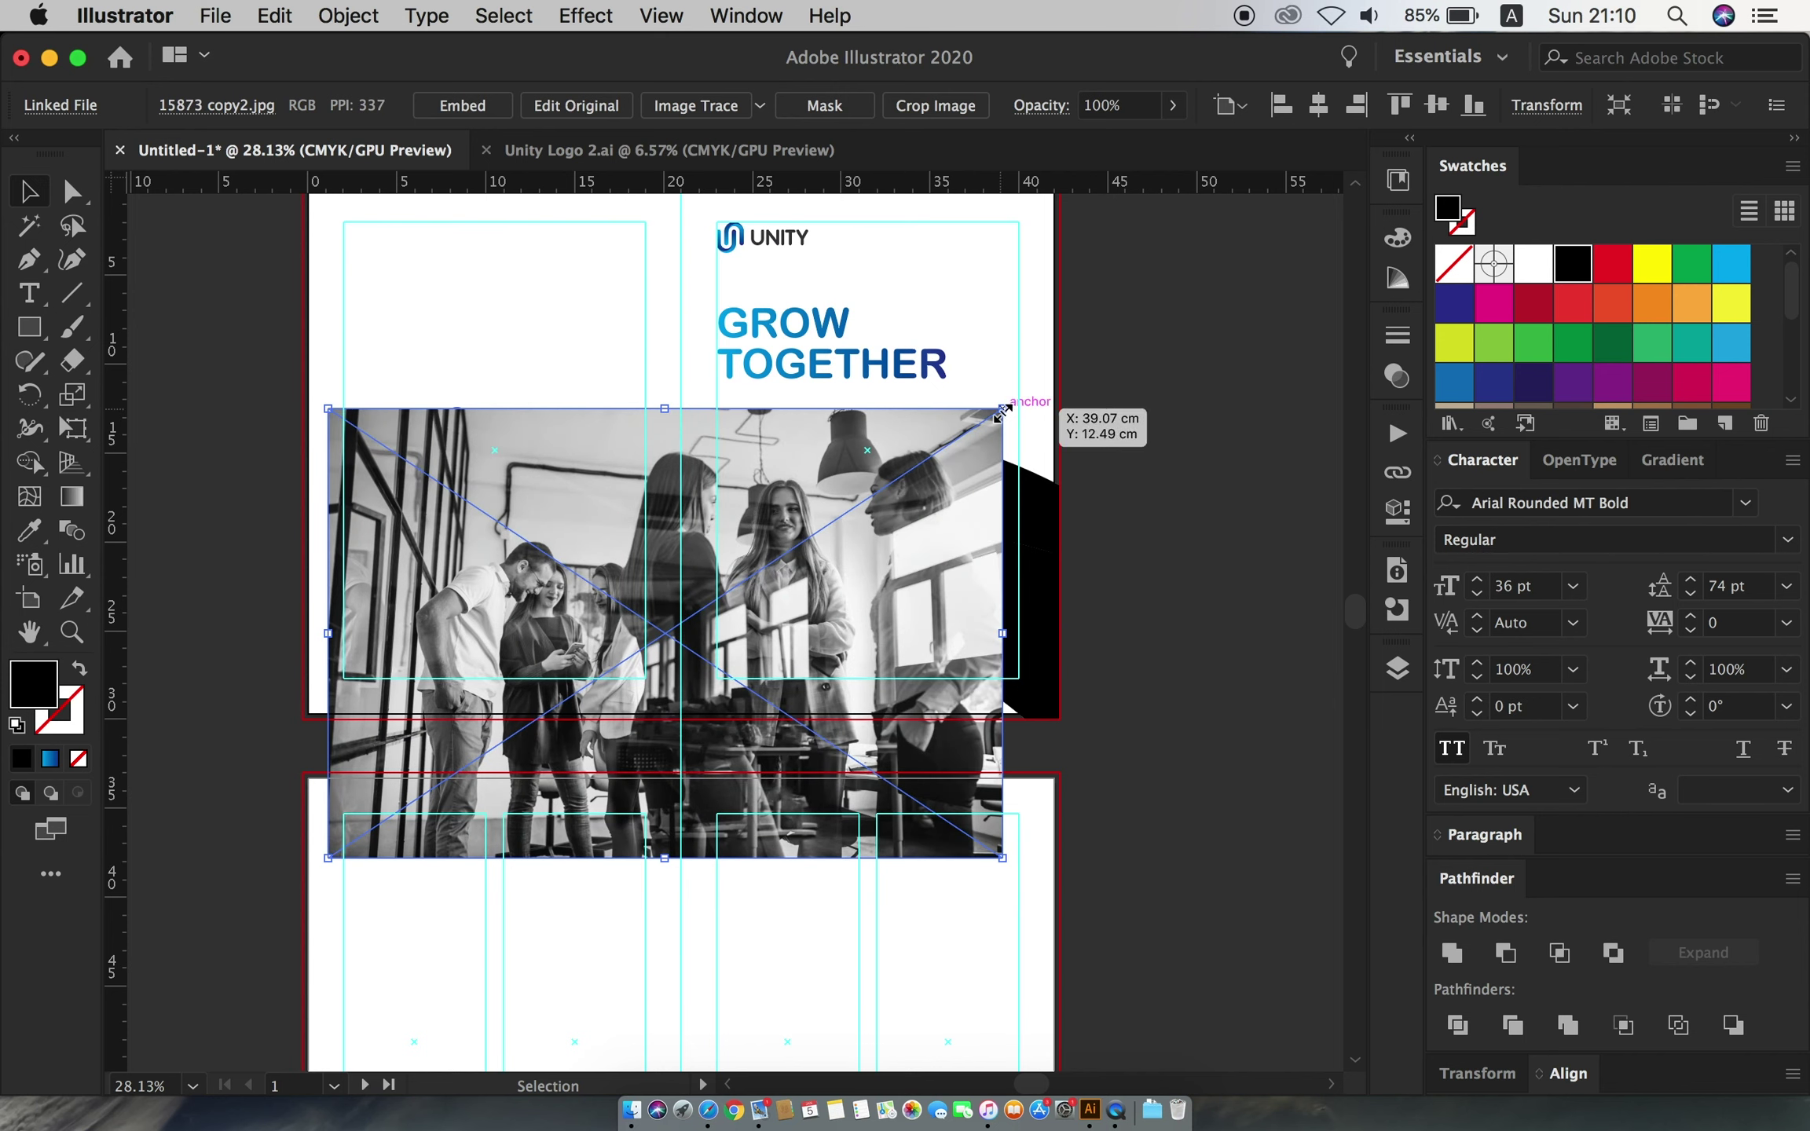
{"action": "left_click_drag", "start_coordinate": [1003, 408], "coordinate": [1074, 449]}
{"action": "left_click_drag", "start_coordinate": [1020, 522], "coordinate": [1019, 505]}
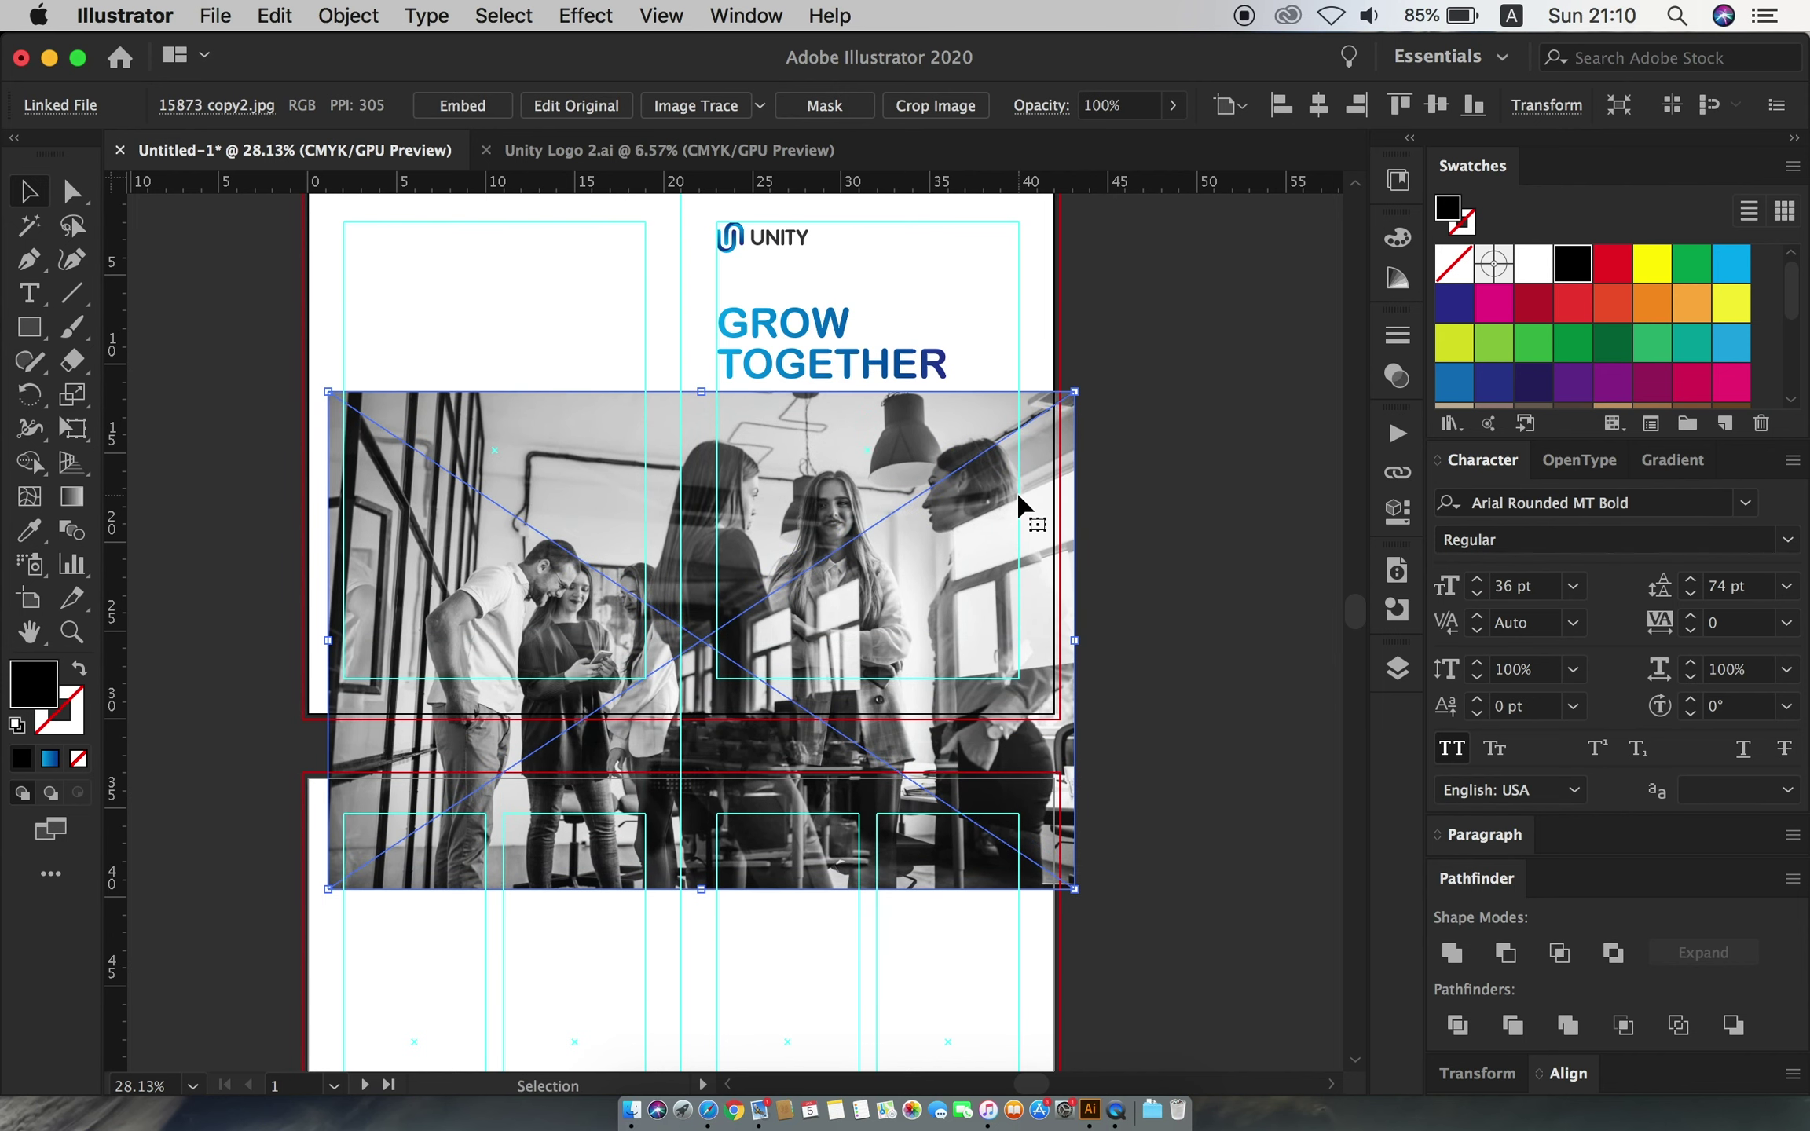
- Send the photo behind the black arc and clip it to that shape
{"action": "right_click", "coordinate": [1020, 504]}
{"action": "left_click", "coordinate": [1349, 817]}
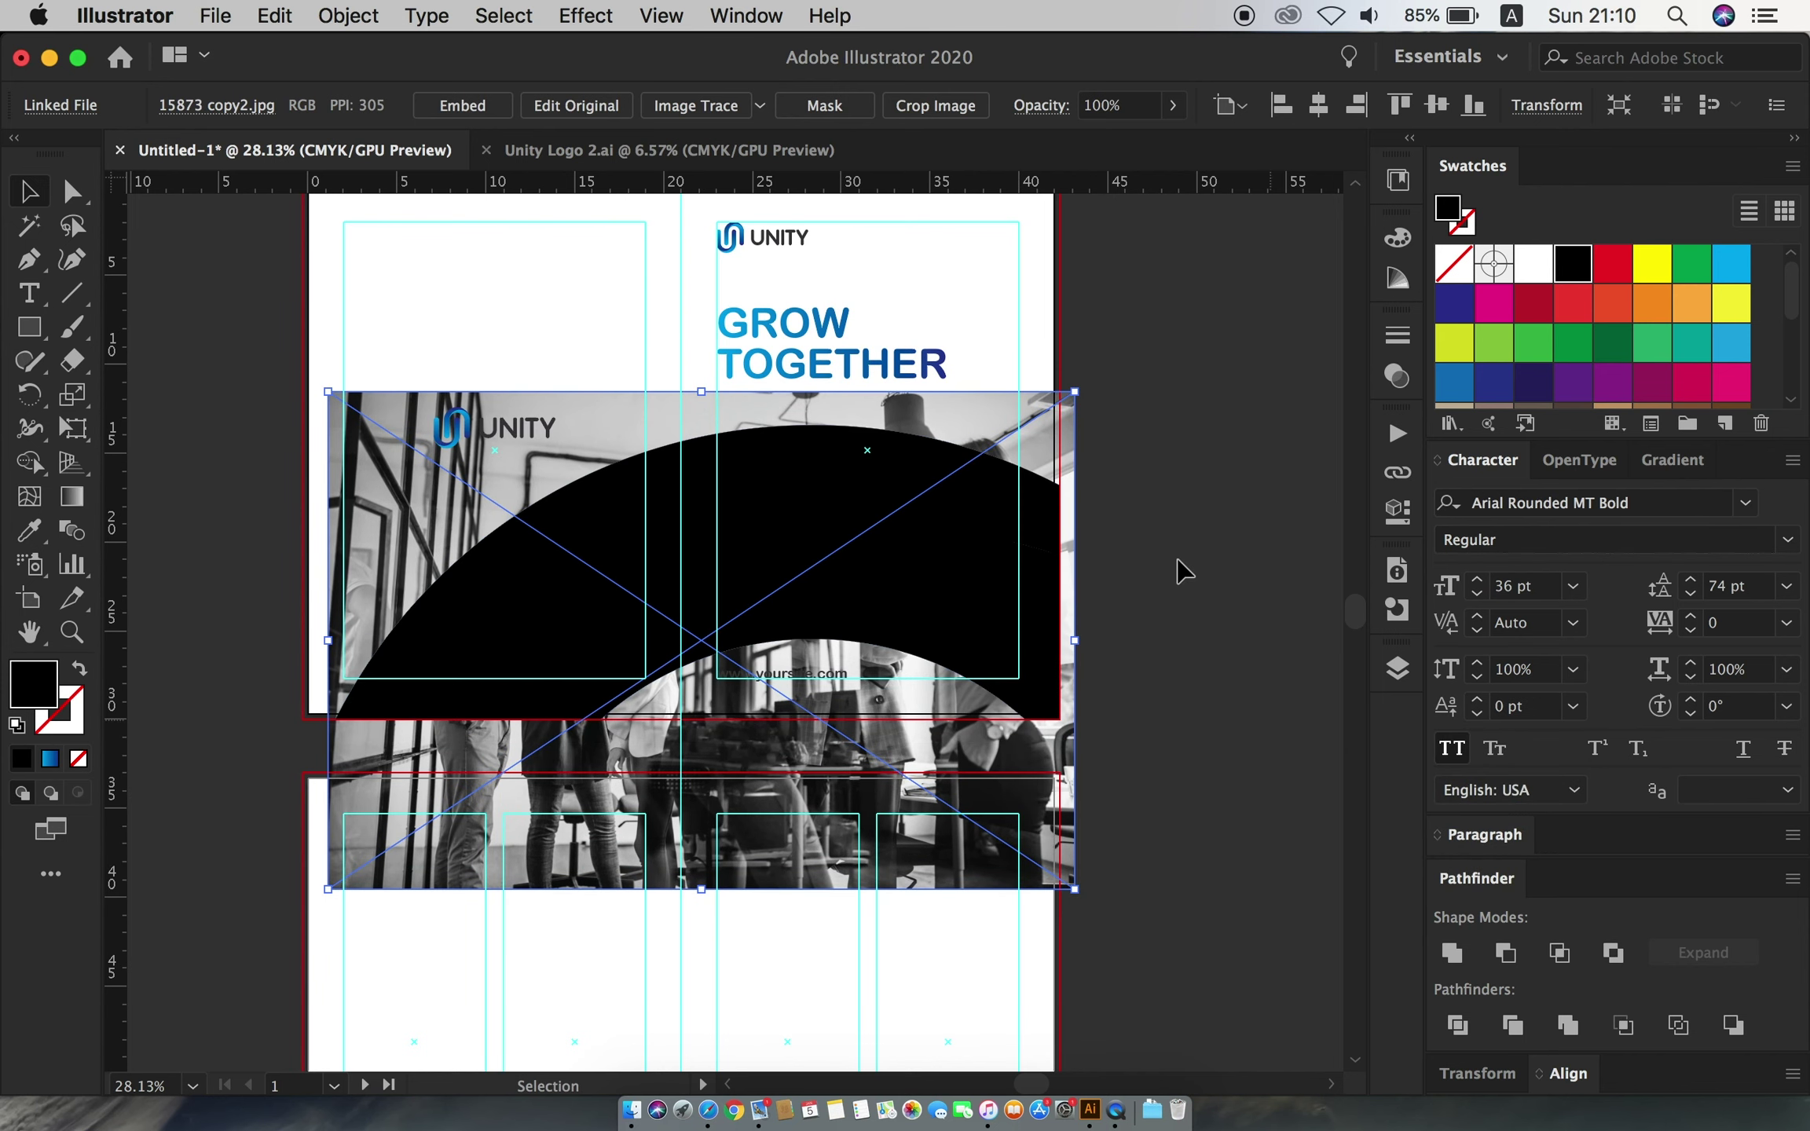
{"action": "left_click", "coordinate": [974, 570], "text": "shift"}
{"action": "left_click", "coordinate": [345, 16]}
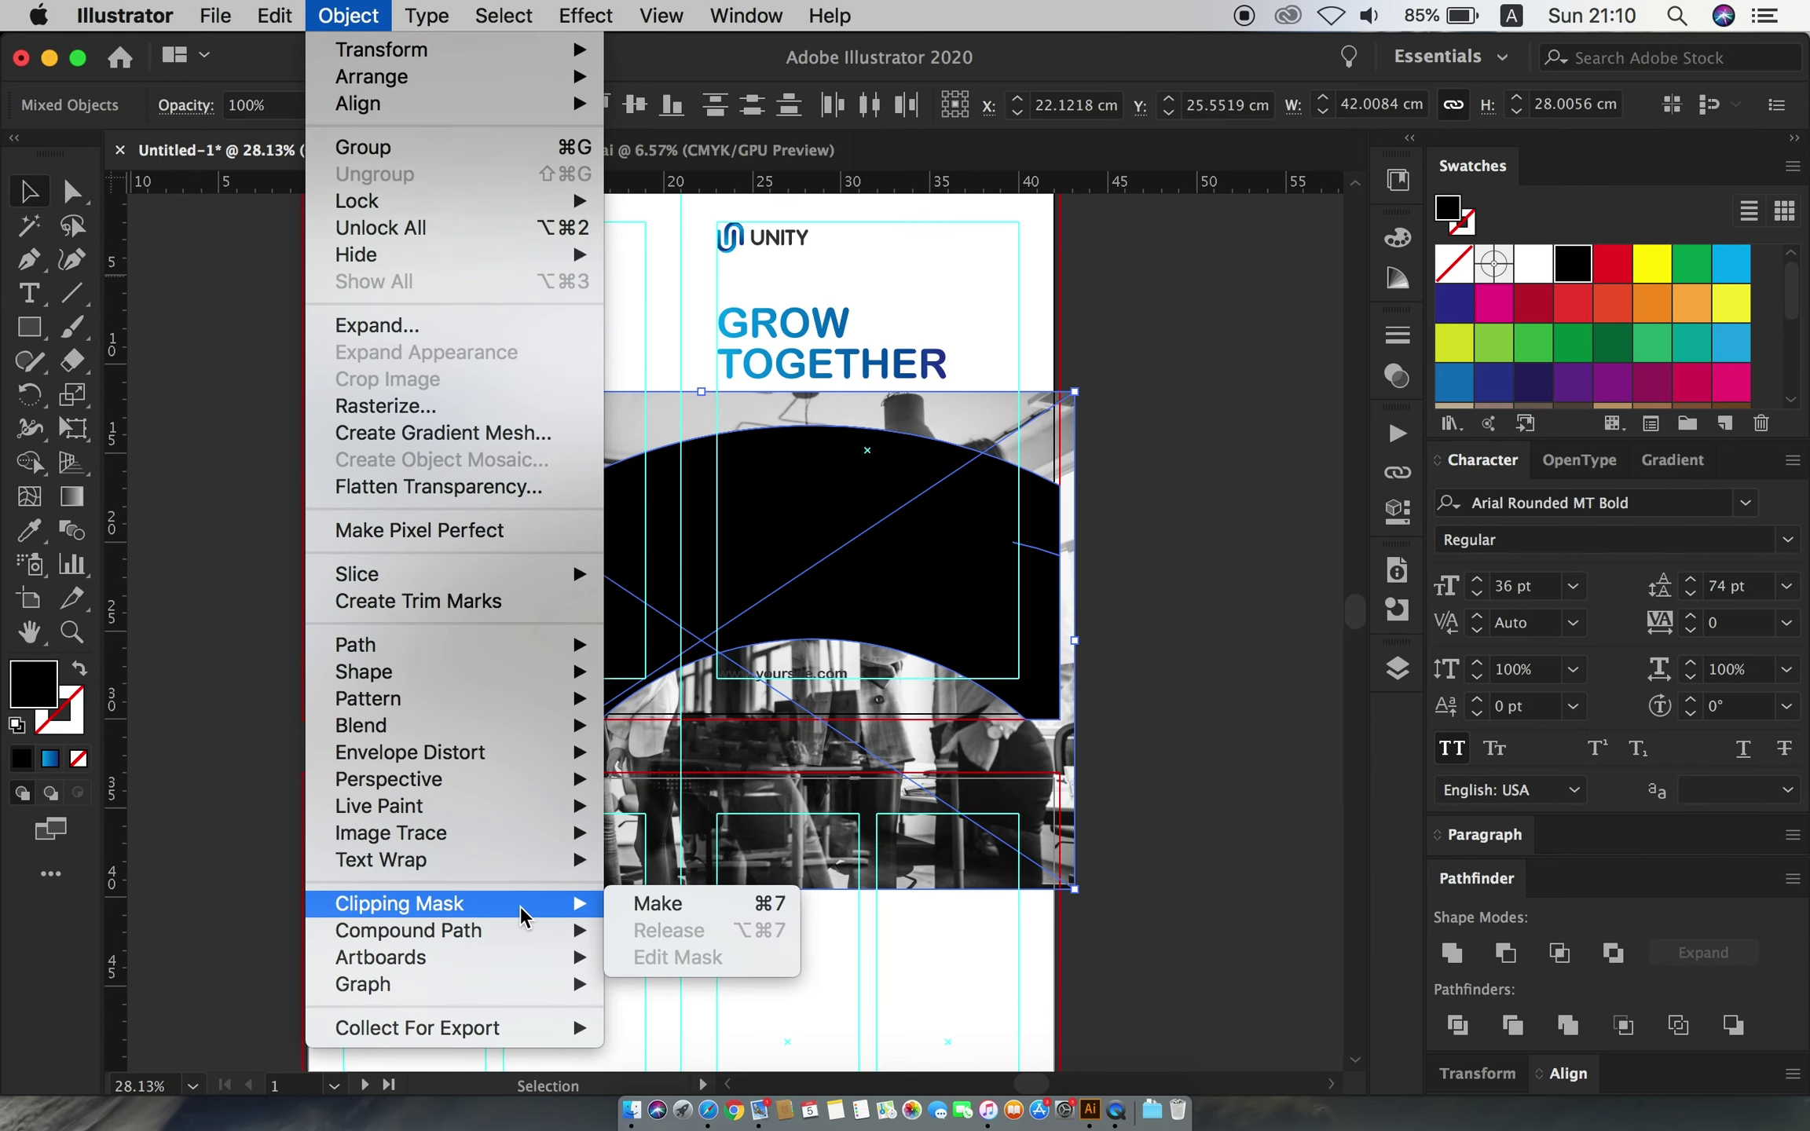
{"action": "left_click", "coordinate": [668, 903]}
{"action": "left_click", "coordinate": [1200, 619]}
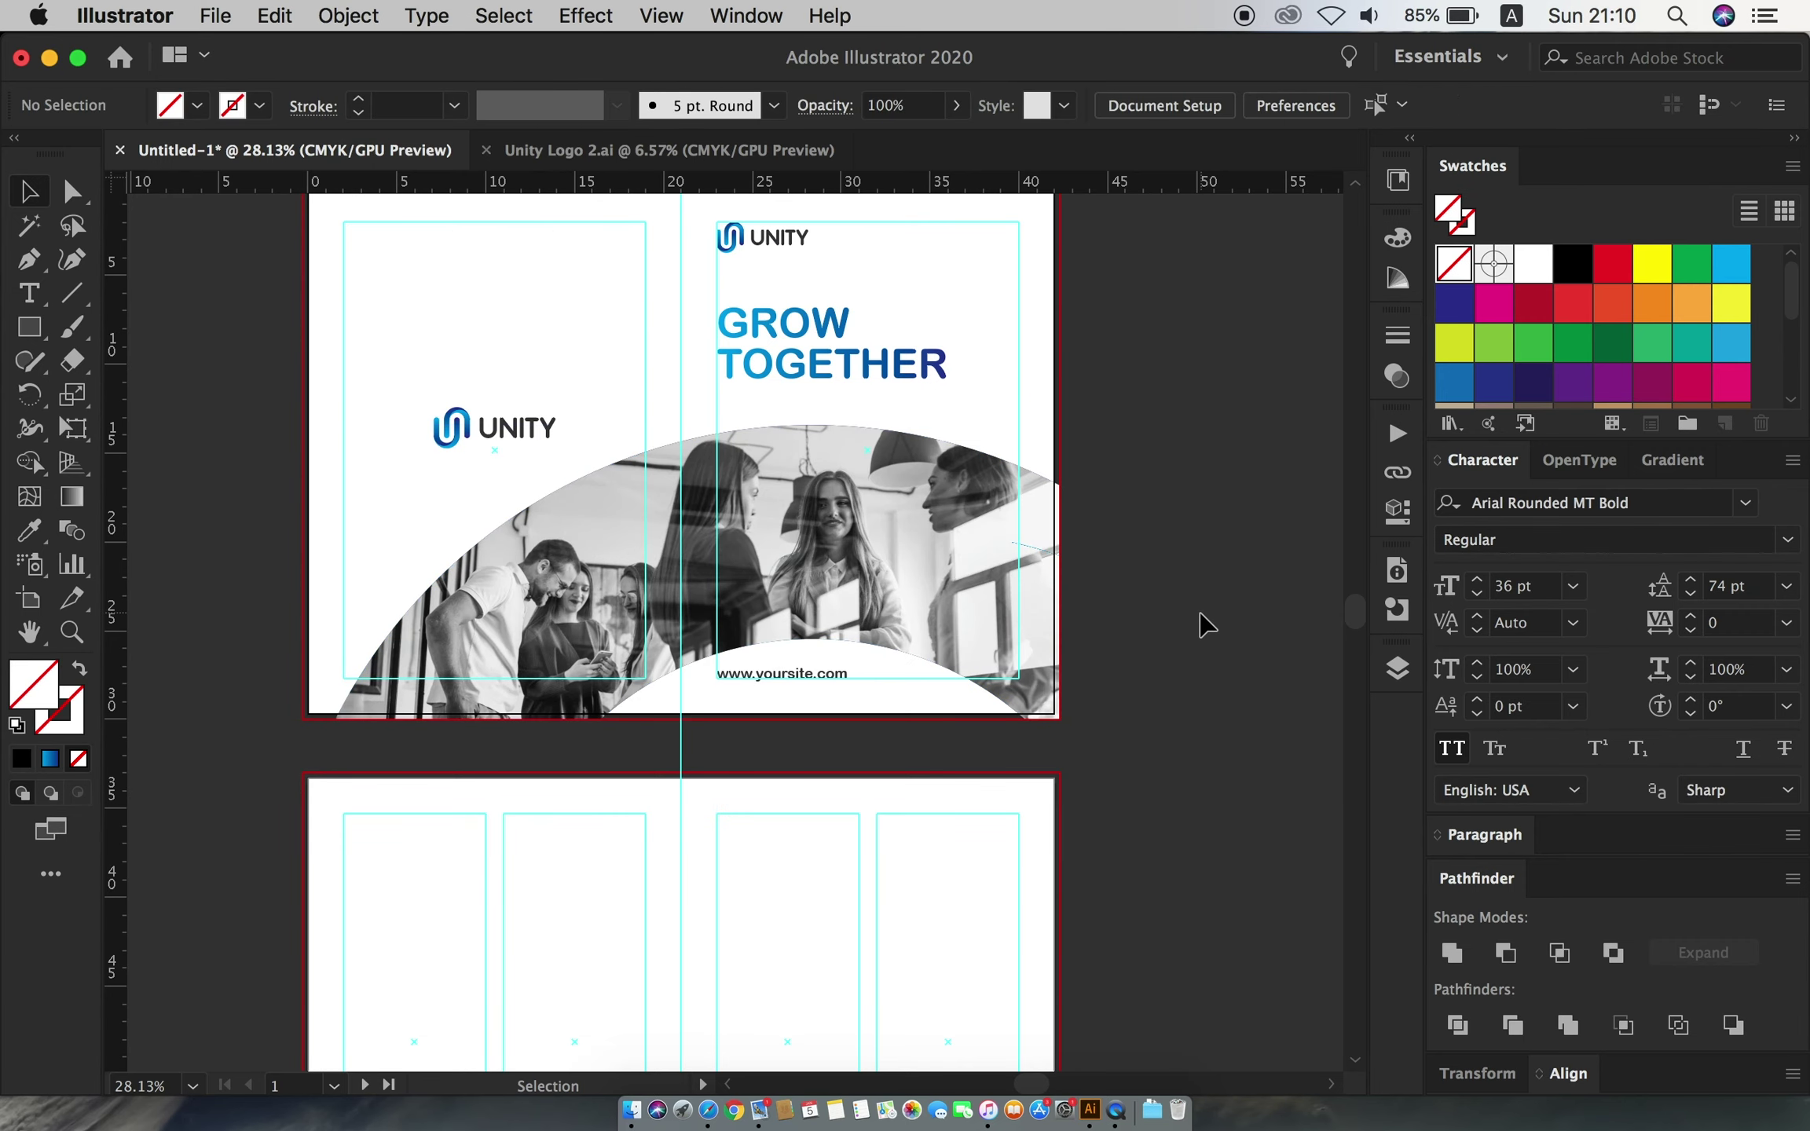
{"action": "left_click", "coordinate": [984, 525]}
- Send the clipped photo behind the blue arcs and set the arcs' blend mode to Hard Light
{"action": "right_click", "coordinate": [985, 525]}
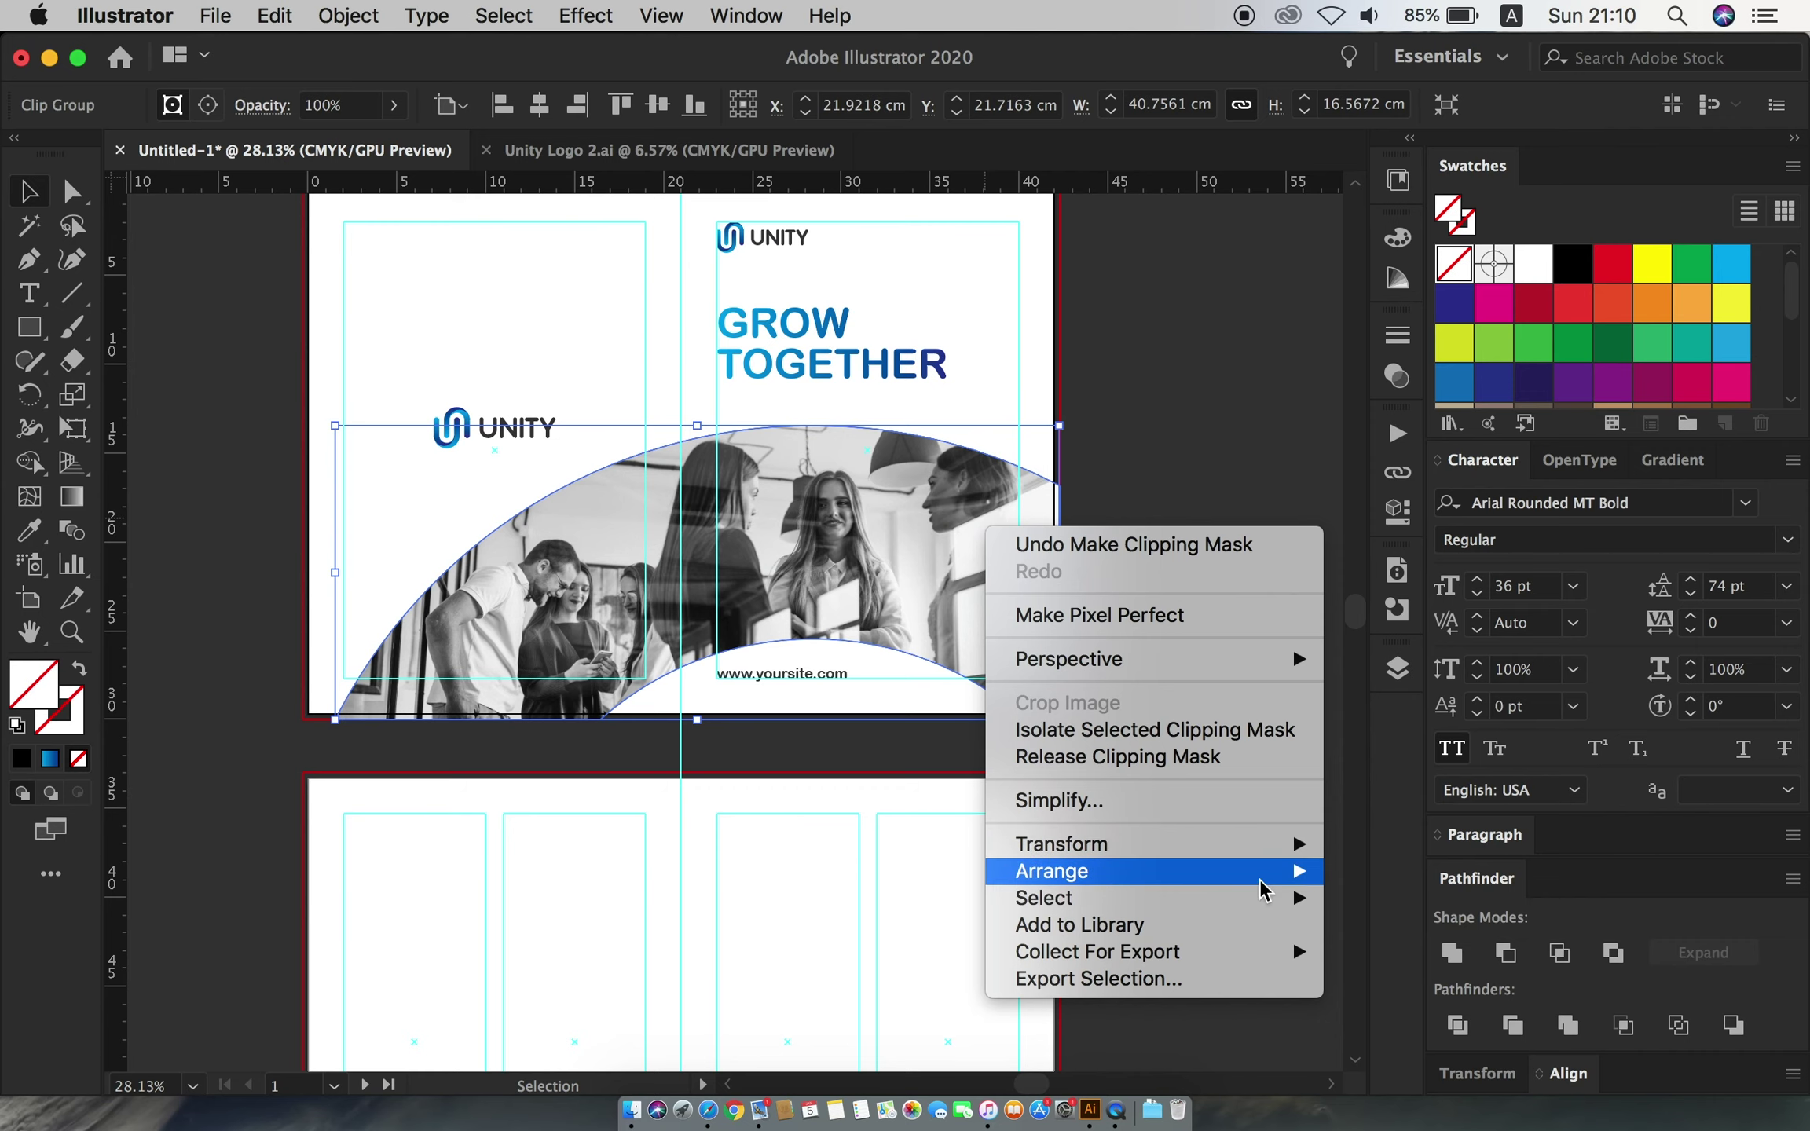
{"action": "left_click", "coordinate": [1382, 958]}
{"action": "left_click", "coordinate": [935, 515]}
{"action": "left_click", "coordinate": [825, 105]}
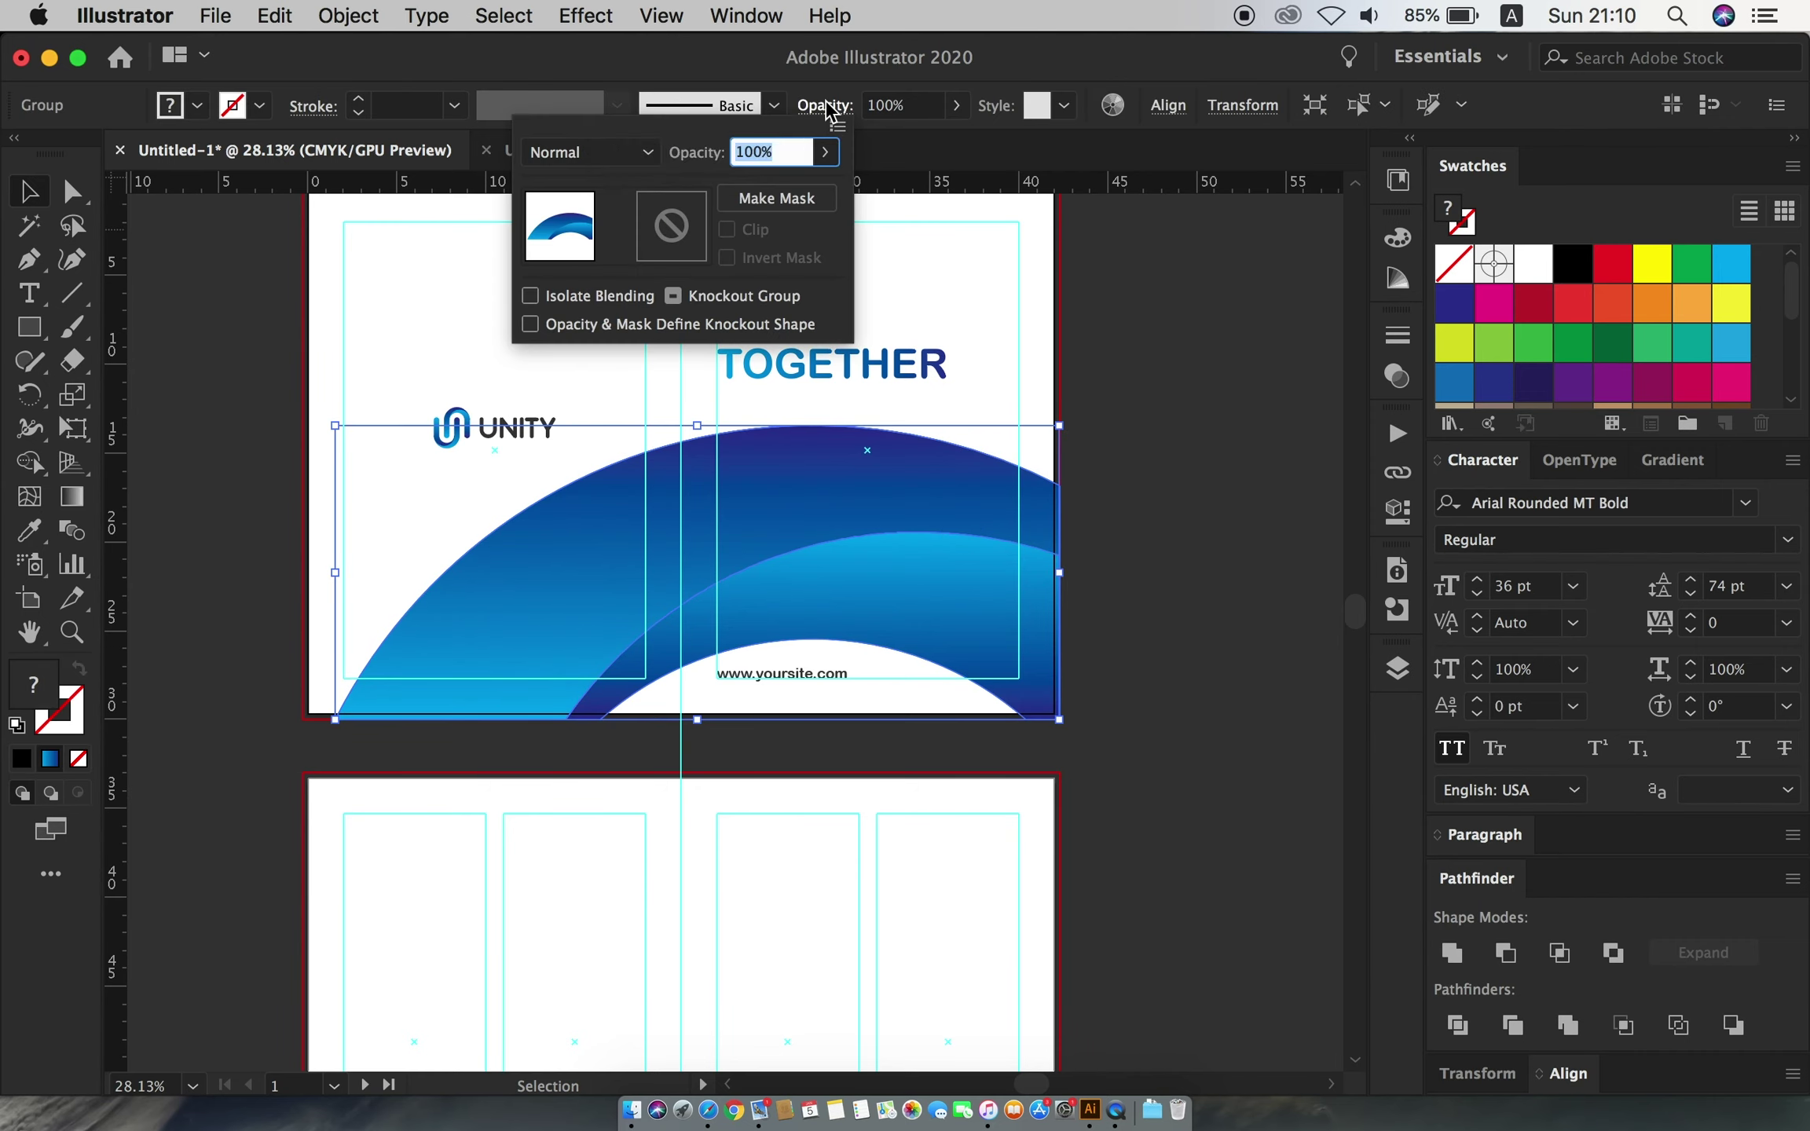
{"action": "left_click", "coordinate": [566, 154]}
{"action": "left_click", "coordinate": [619, 483]}
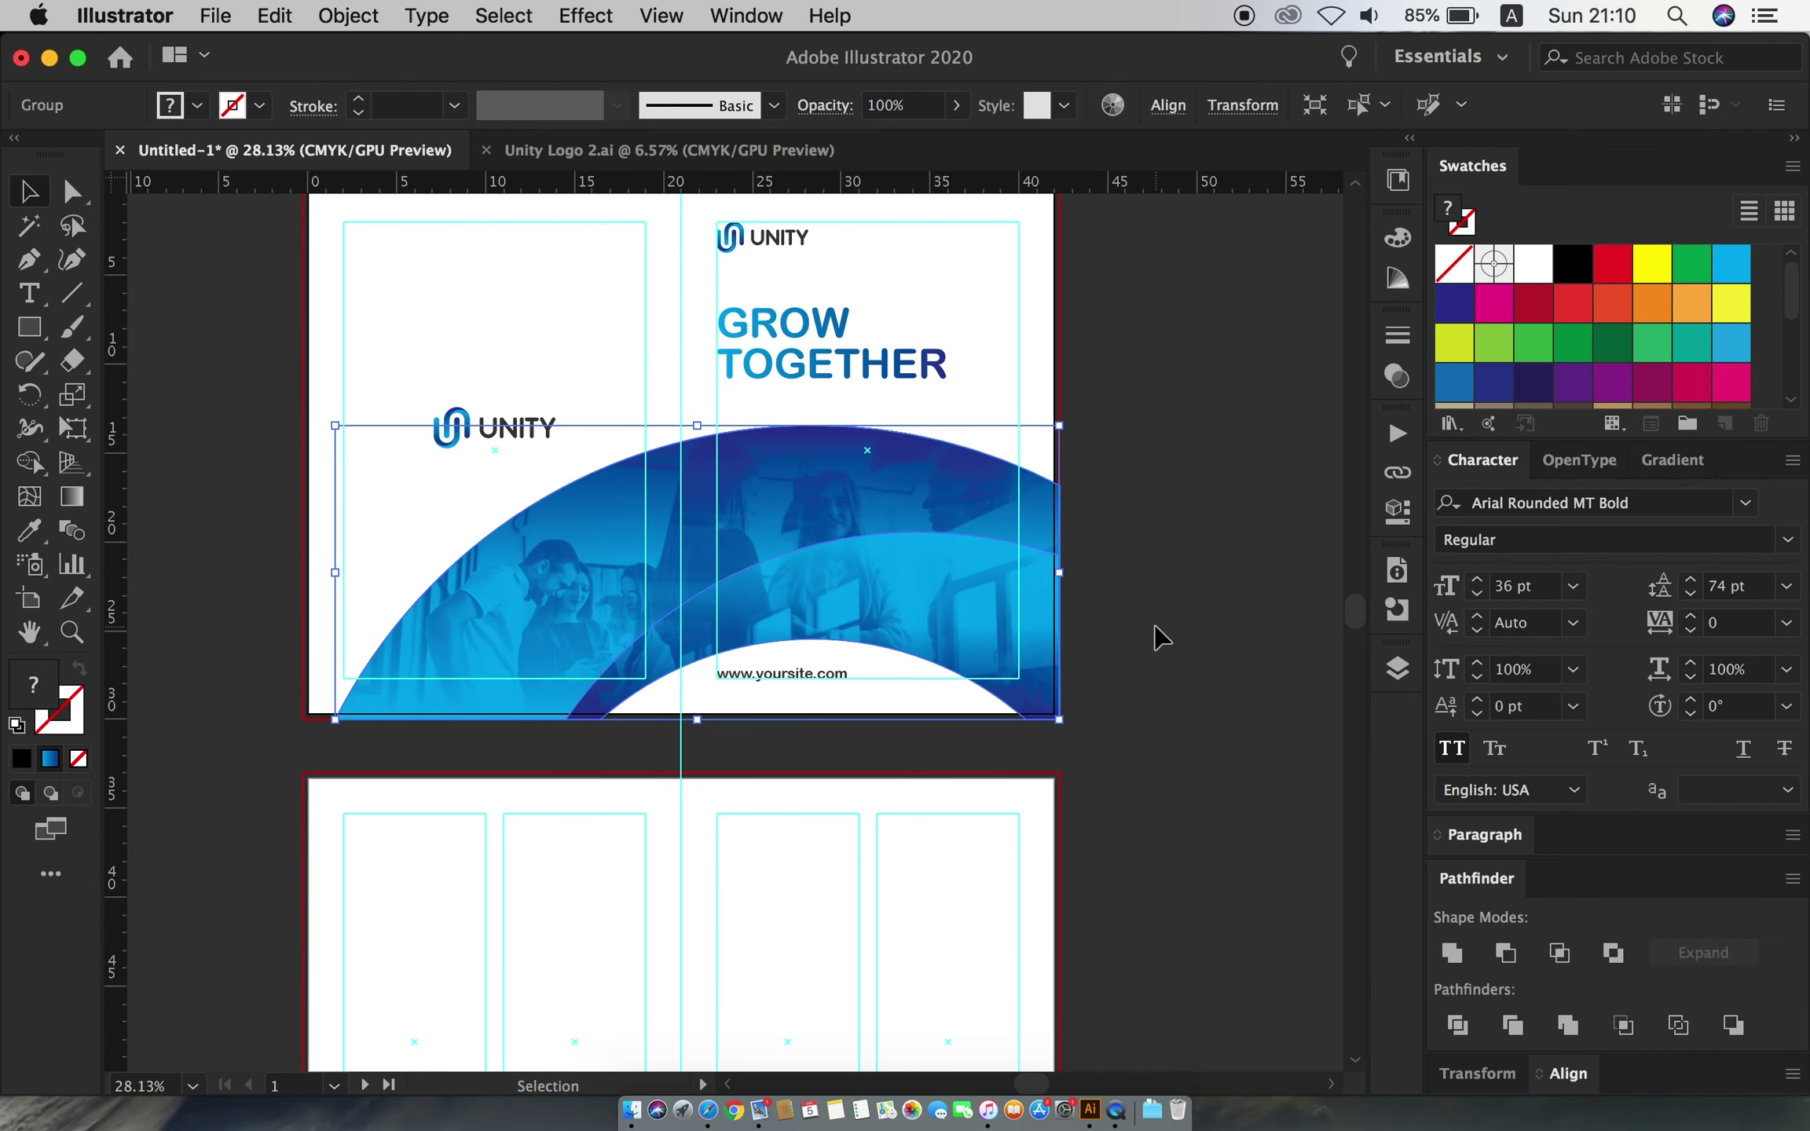
{"action": "left_click", "coordinate": [1163, 565]}
- Add a white full-artboard rectangle behind the front spread's artwork and lock it
{"action": "scroll", "coordinate": [1163, 566], "scroll_direction": "up", "scroll_amount": 2}
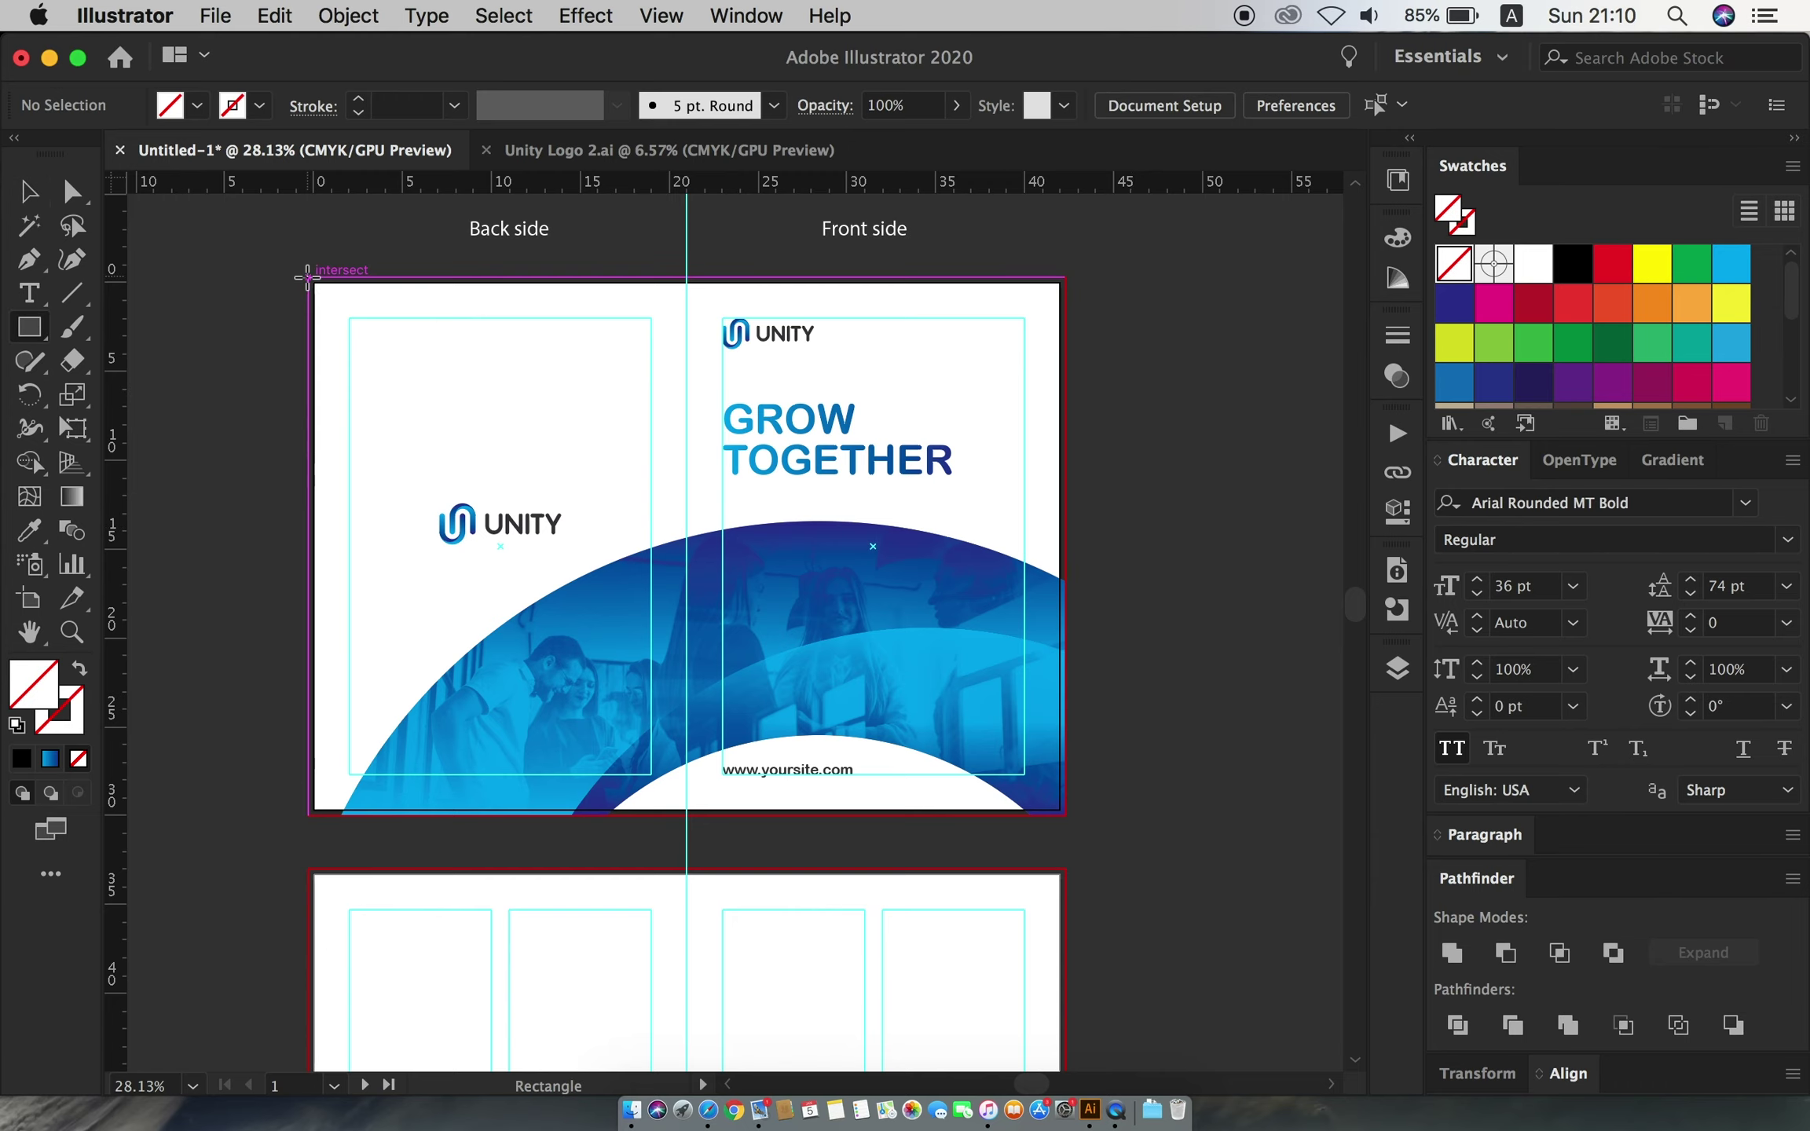
{"action": "left_click_drag", "start_coordinate": [309, 276], "coordinate": [1065, 815]}
{"action": "key", "text": "v"}
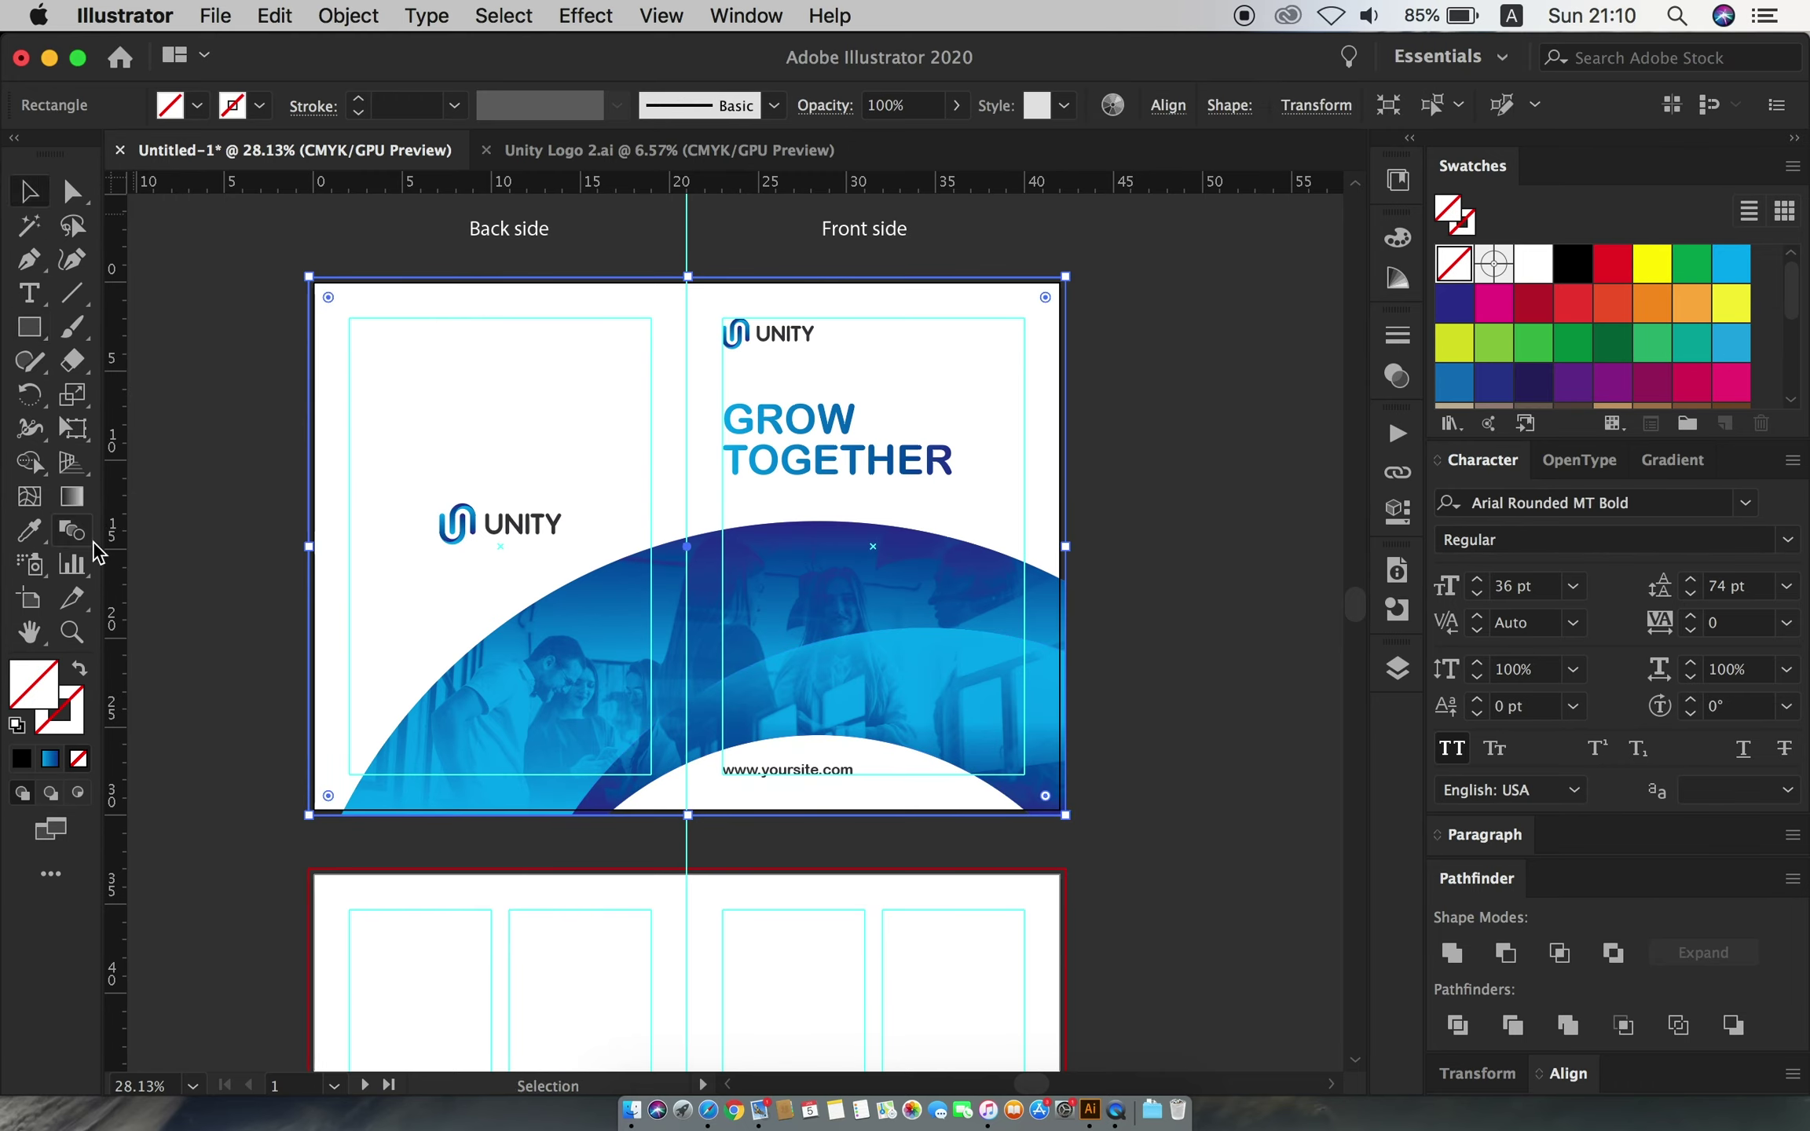
{"action": "left_click", "coordinate": [1538, 275]}
{"action": "right_click", "coordinate": [978, 405]}
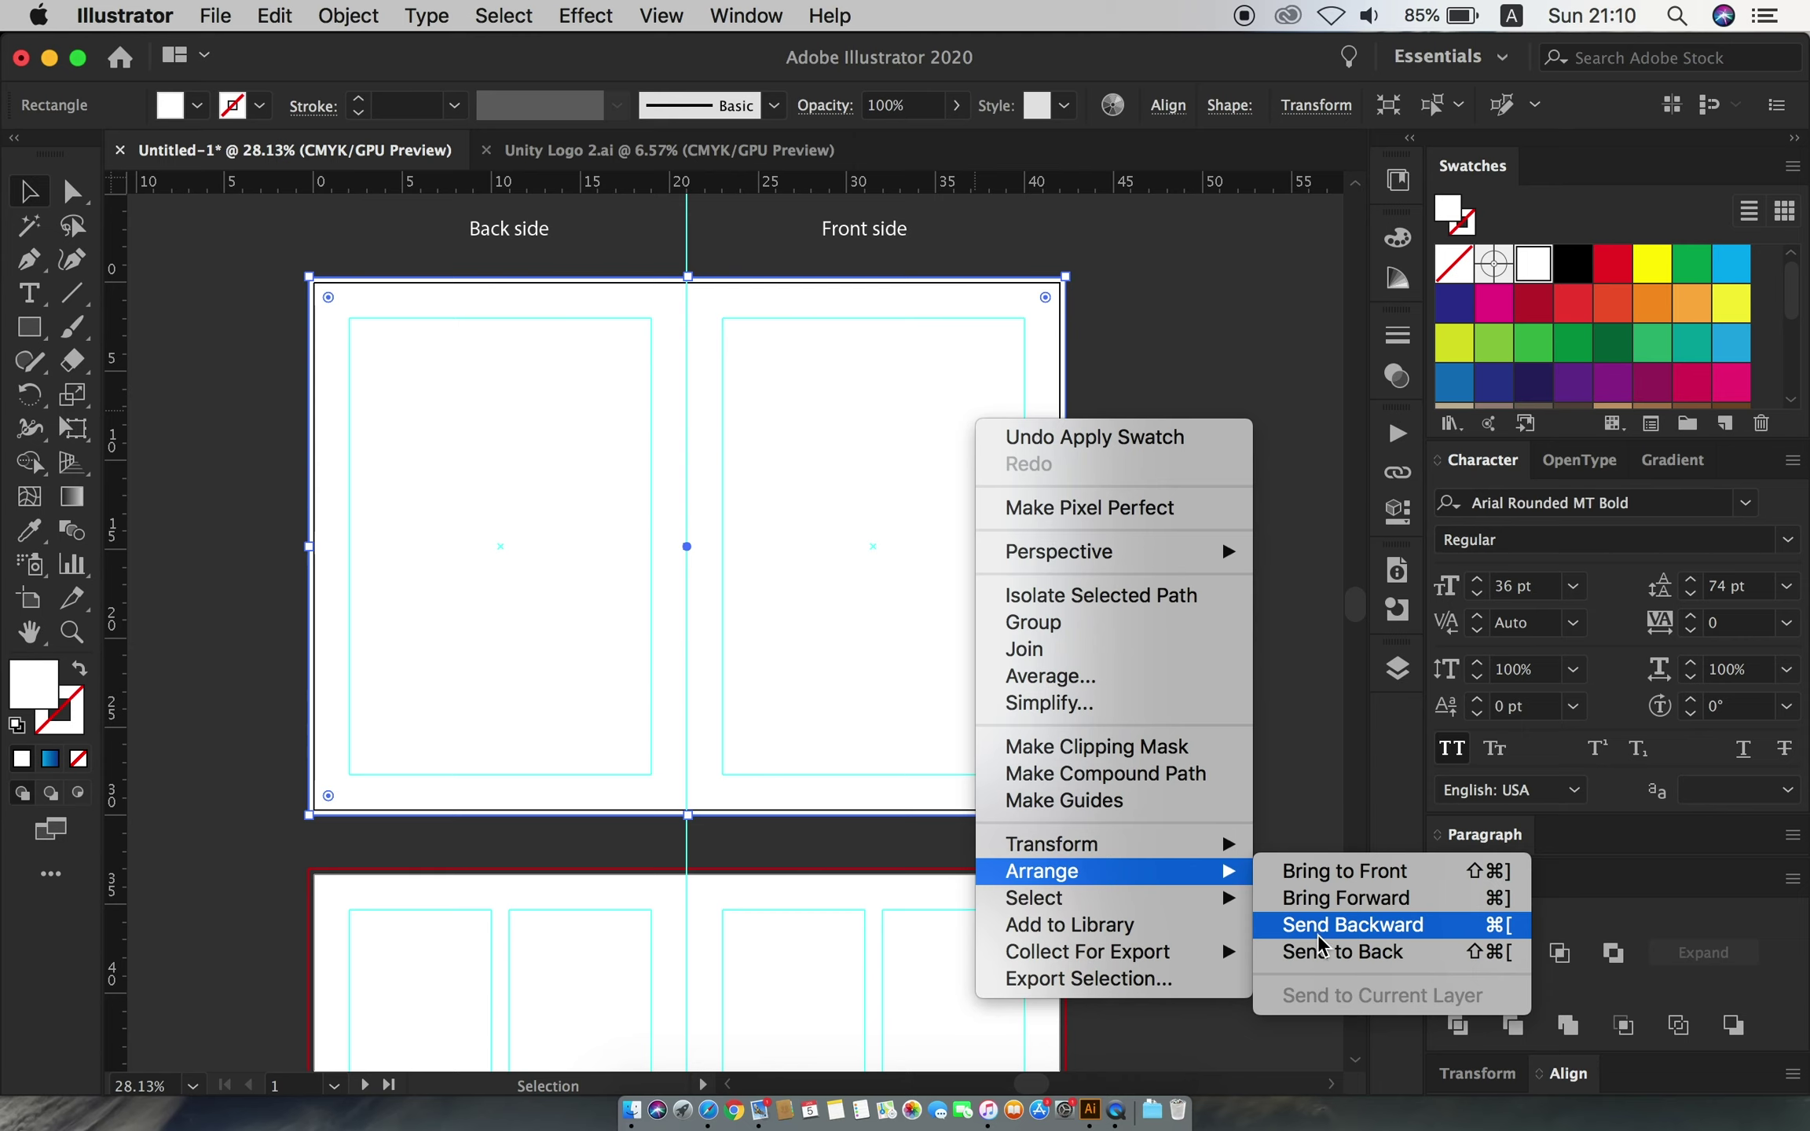
{"action": "left_click", "coordinate": [1320, 945]}
{"action": "left_click", "coordinate": [348, 16]}
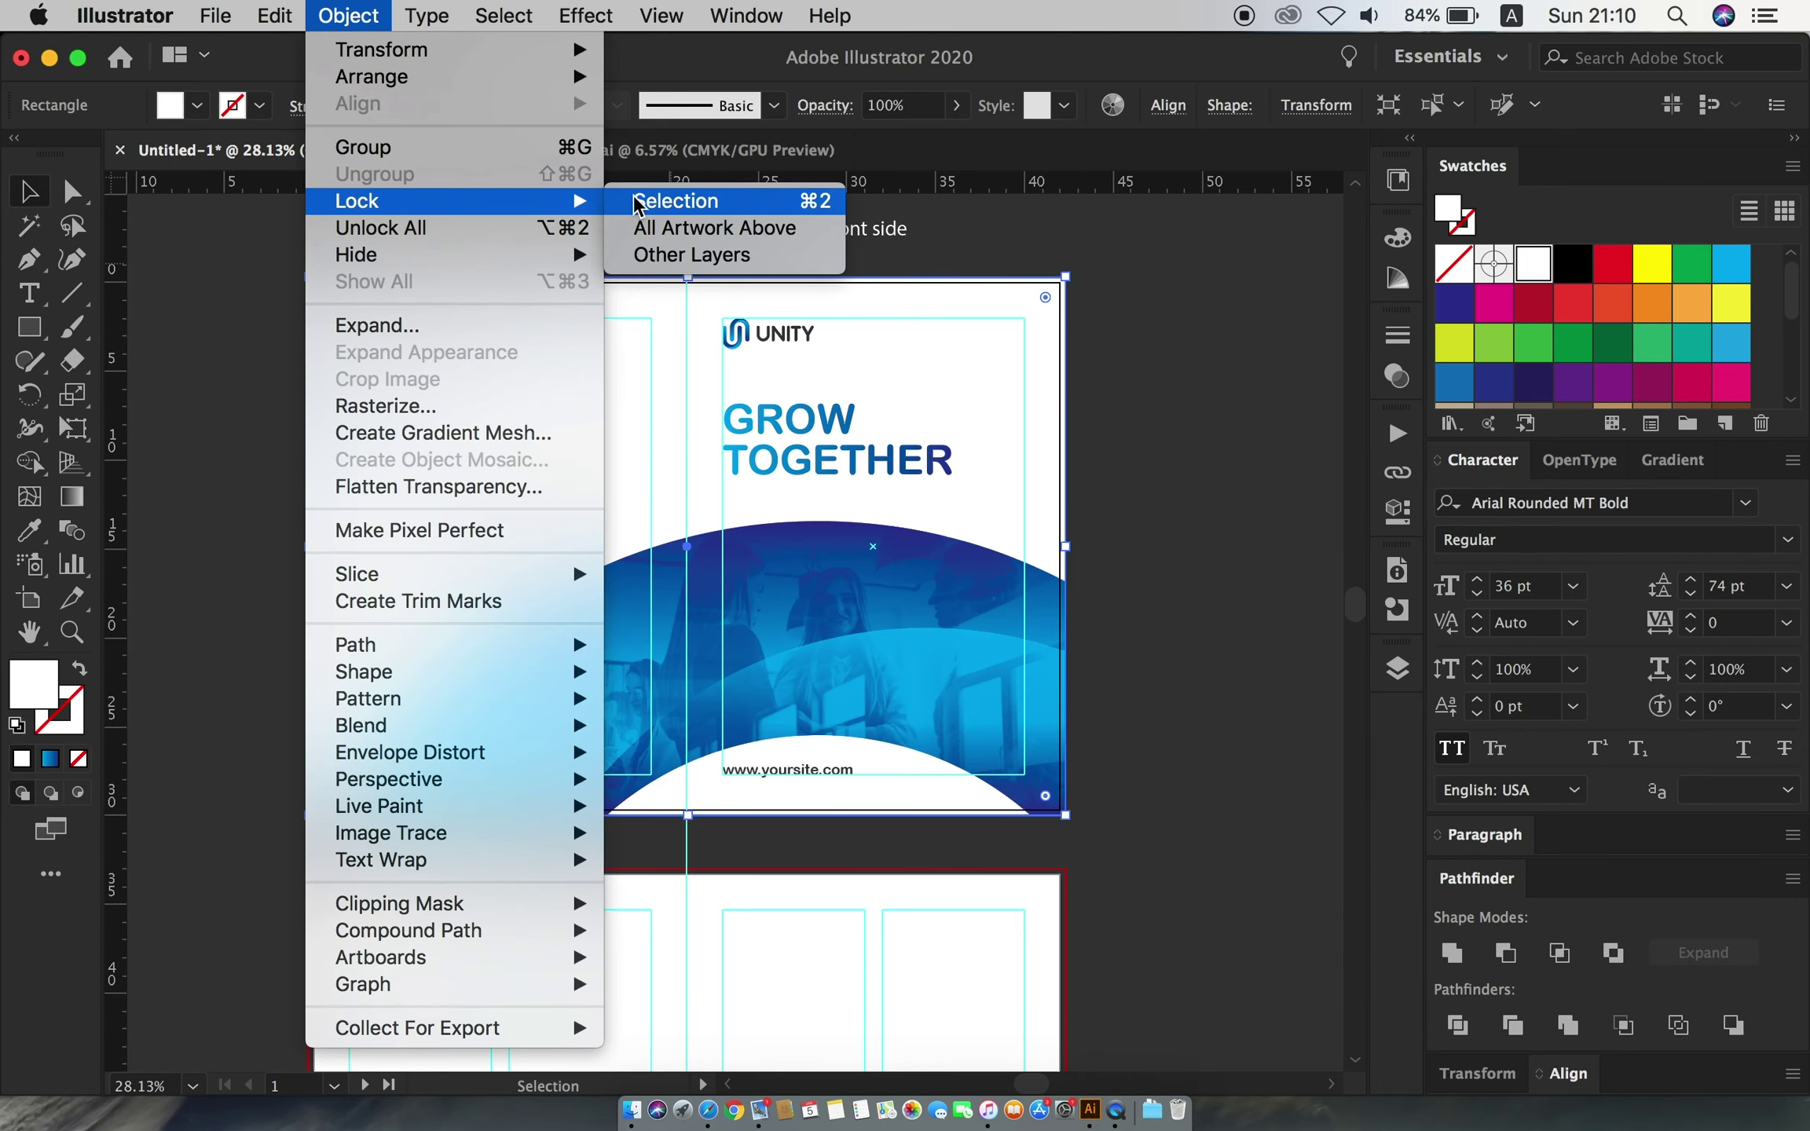
{"action": "left_click", "coordinate": [652, 198]}
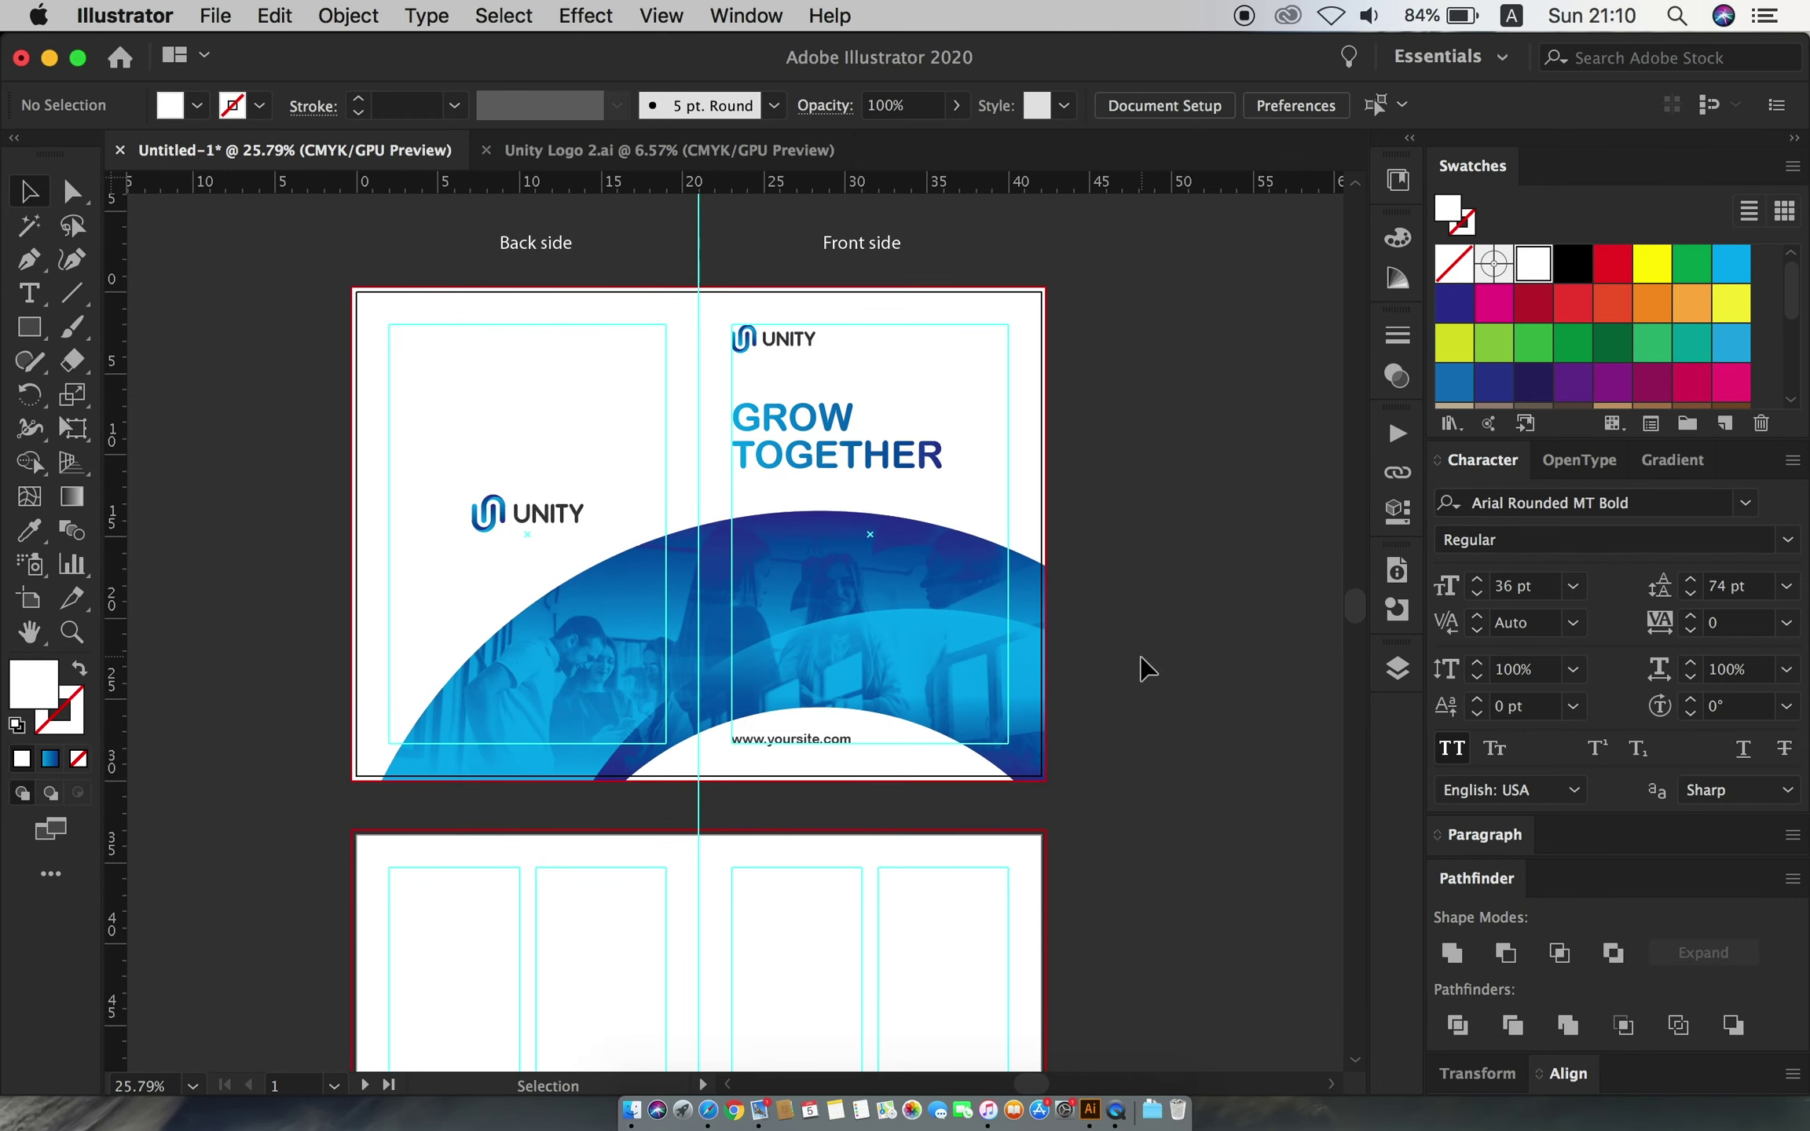
- Type a 'GRTN' text line in the first inside panel and select it as an object
{"action": "scroll", "coordinate": [1143, 666], "scroll_direction": "down", "scroll_amount": 5}
{"action": "scroll", "coordinate": [843, 696], "scroll_direction": "up", "scroll_amount": 3}
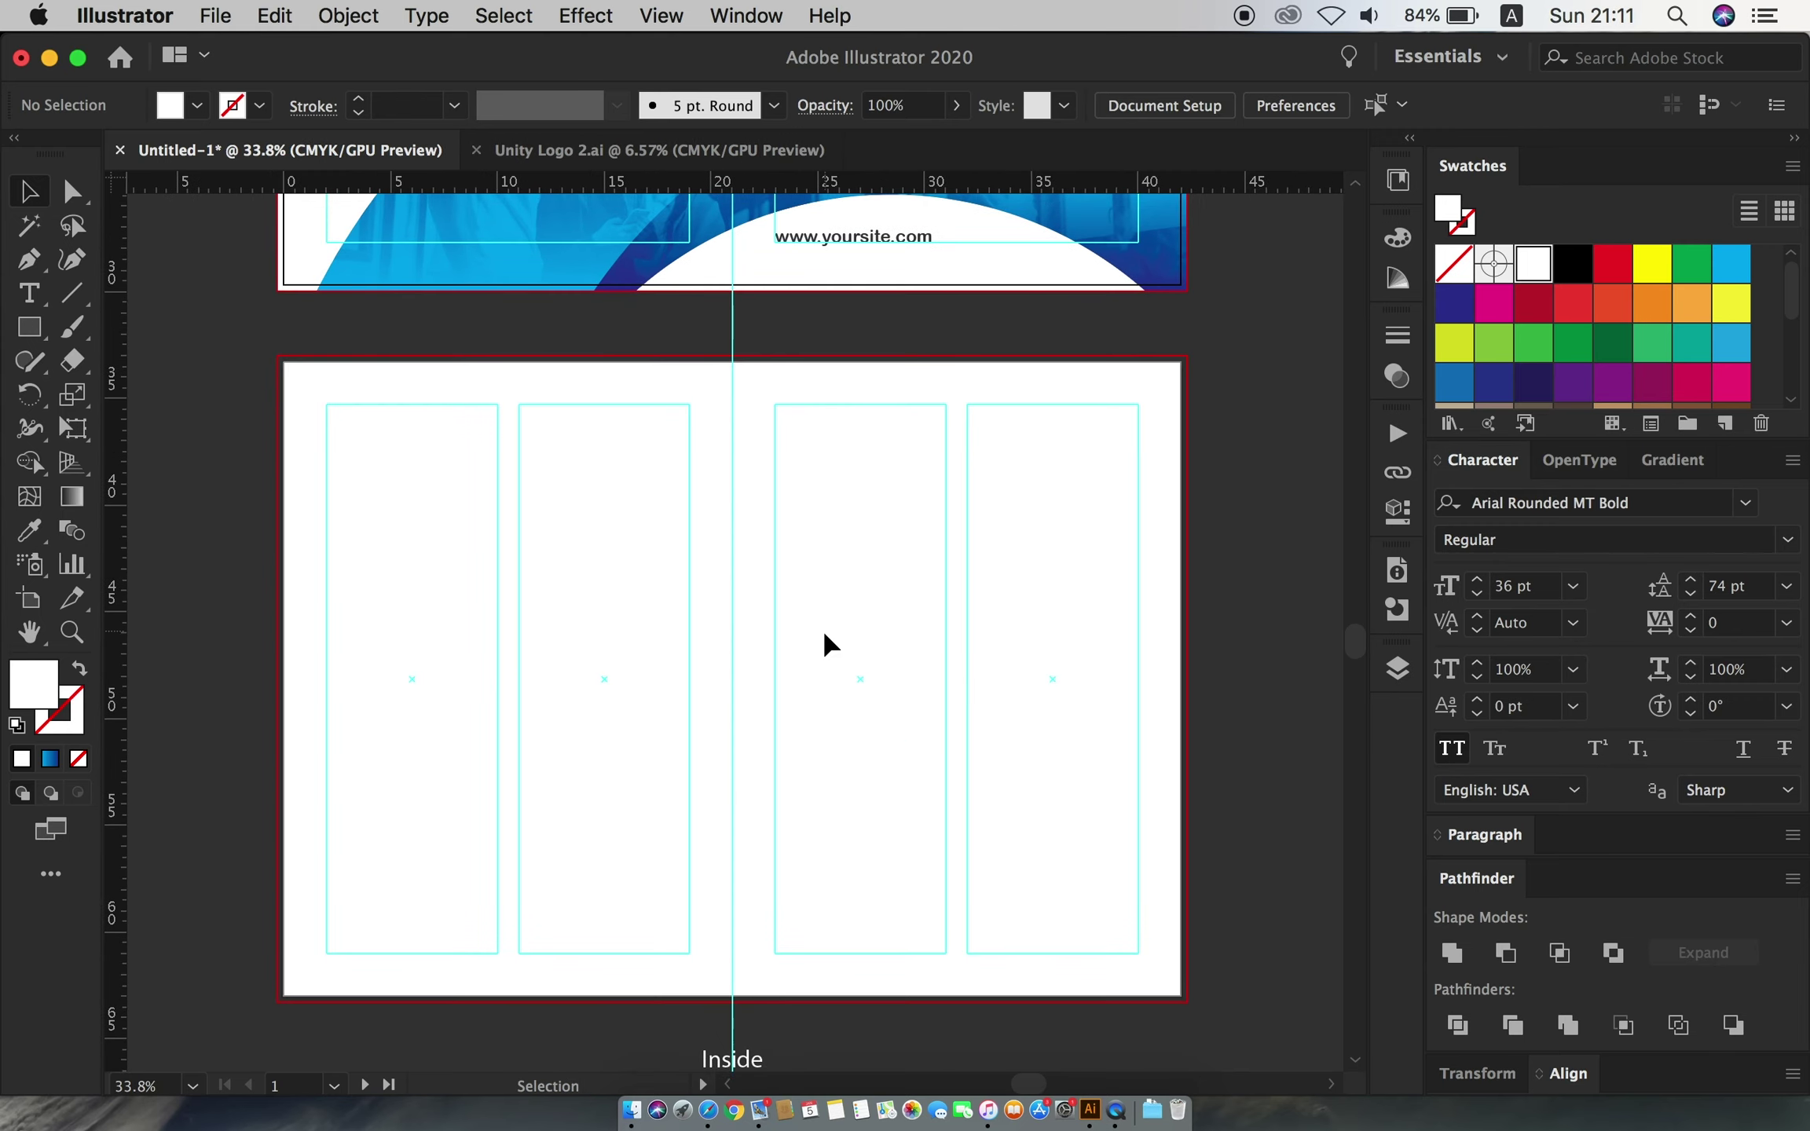
{"action": "scroll", "coordinate": [778, 674], "scroll_direction": "down", "scroll_amount": 2}
{"action": "scroll", "coordinate": [695, 545], "scroll_direction": "up", "scroll_amount": 3}
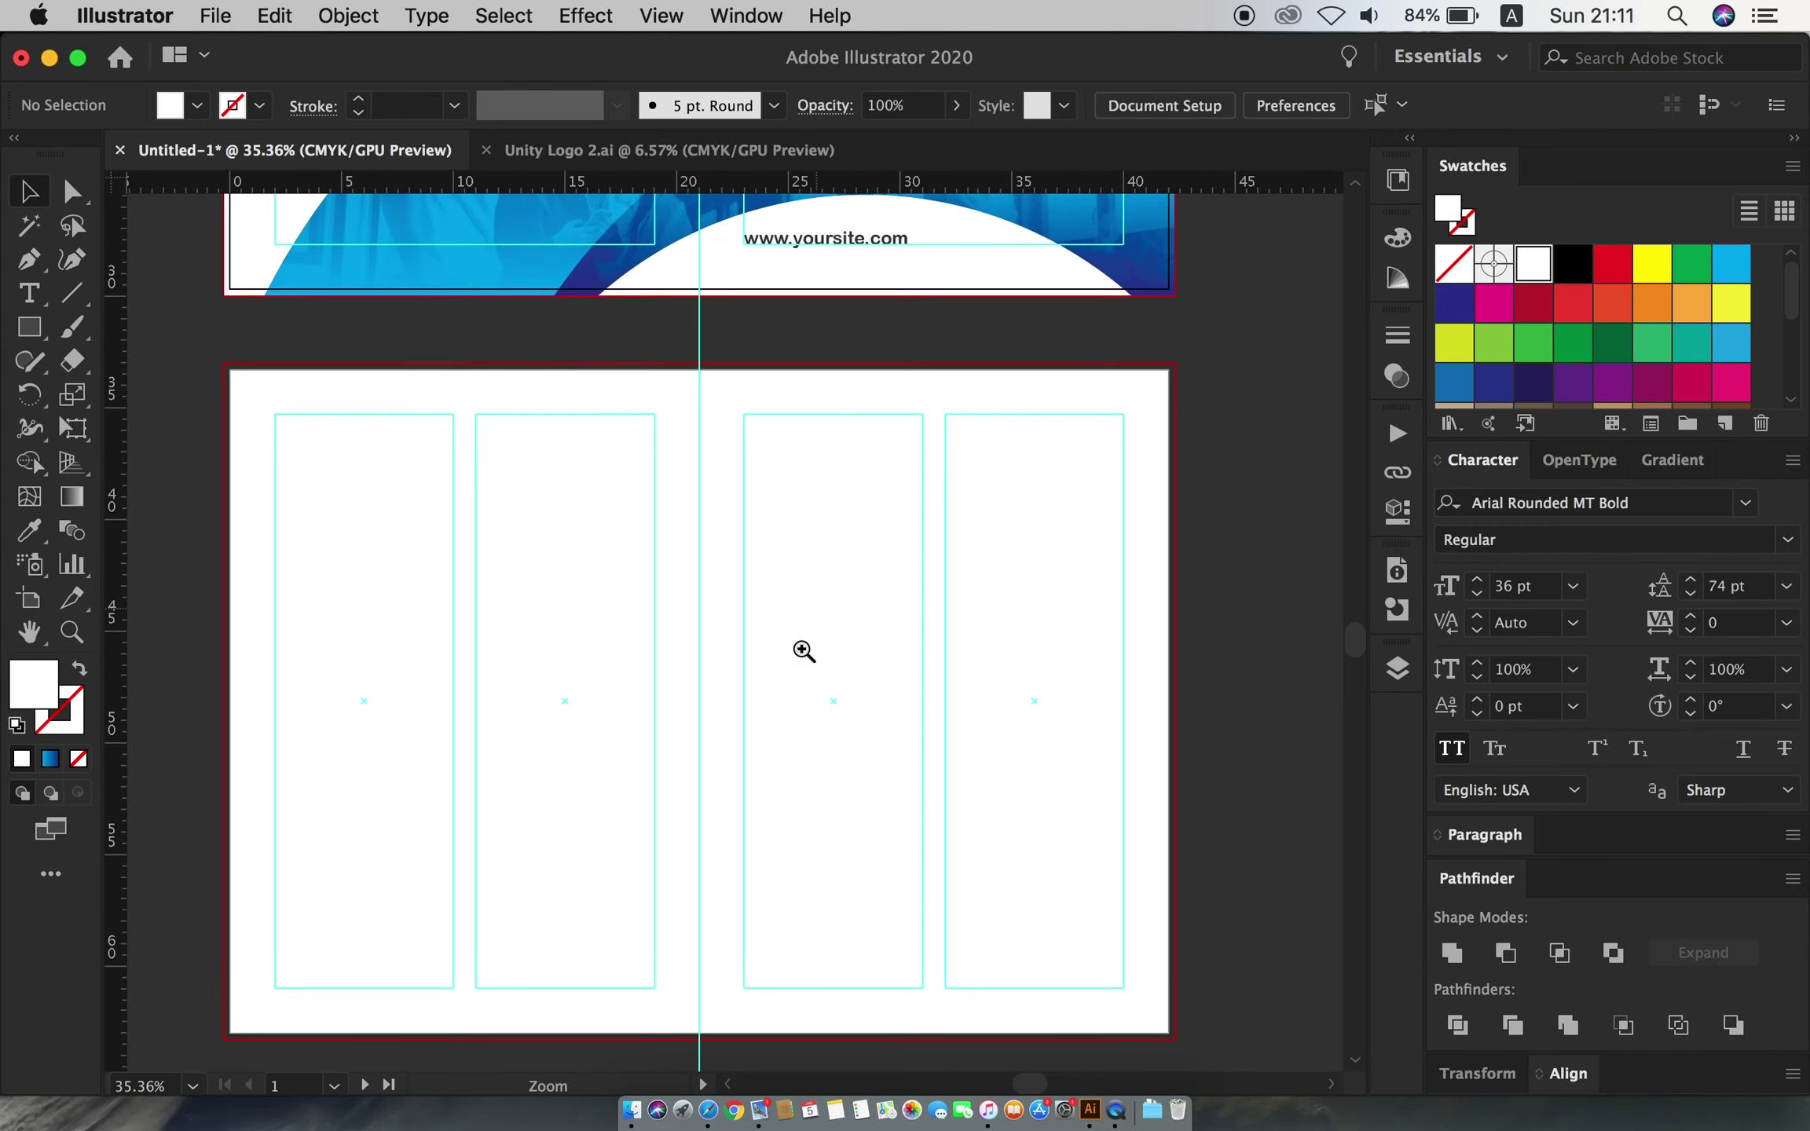
{"action": "left_click", "coordinate": [37, 306]}
{"action": "left_click", "coordinate": [383, 477]}
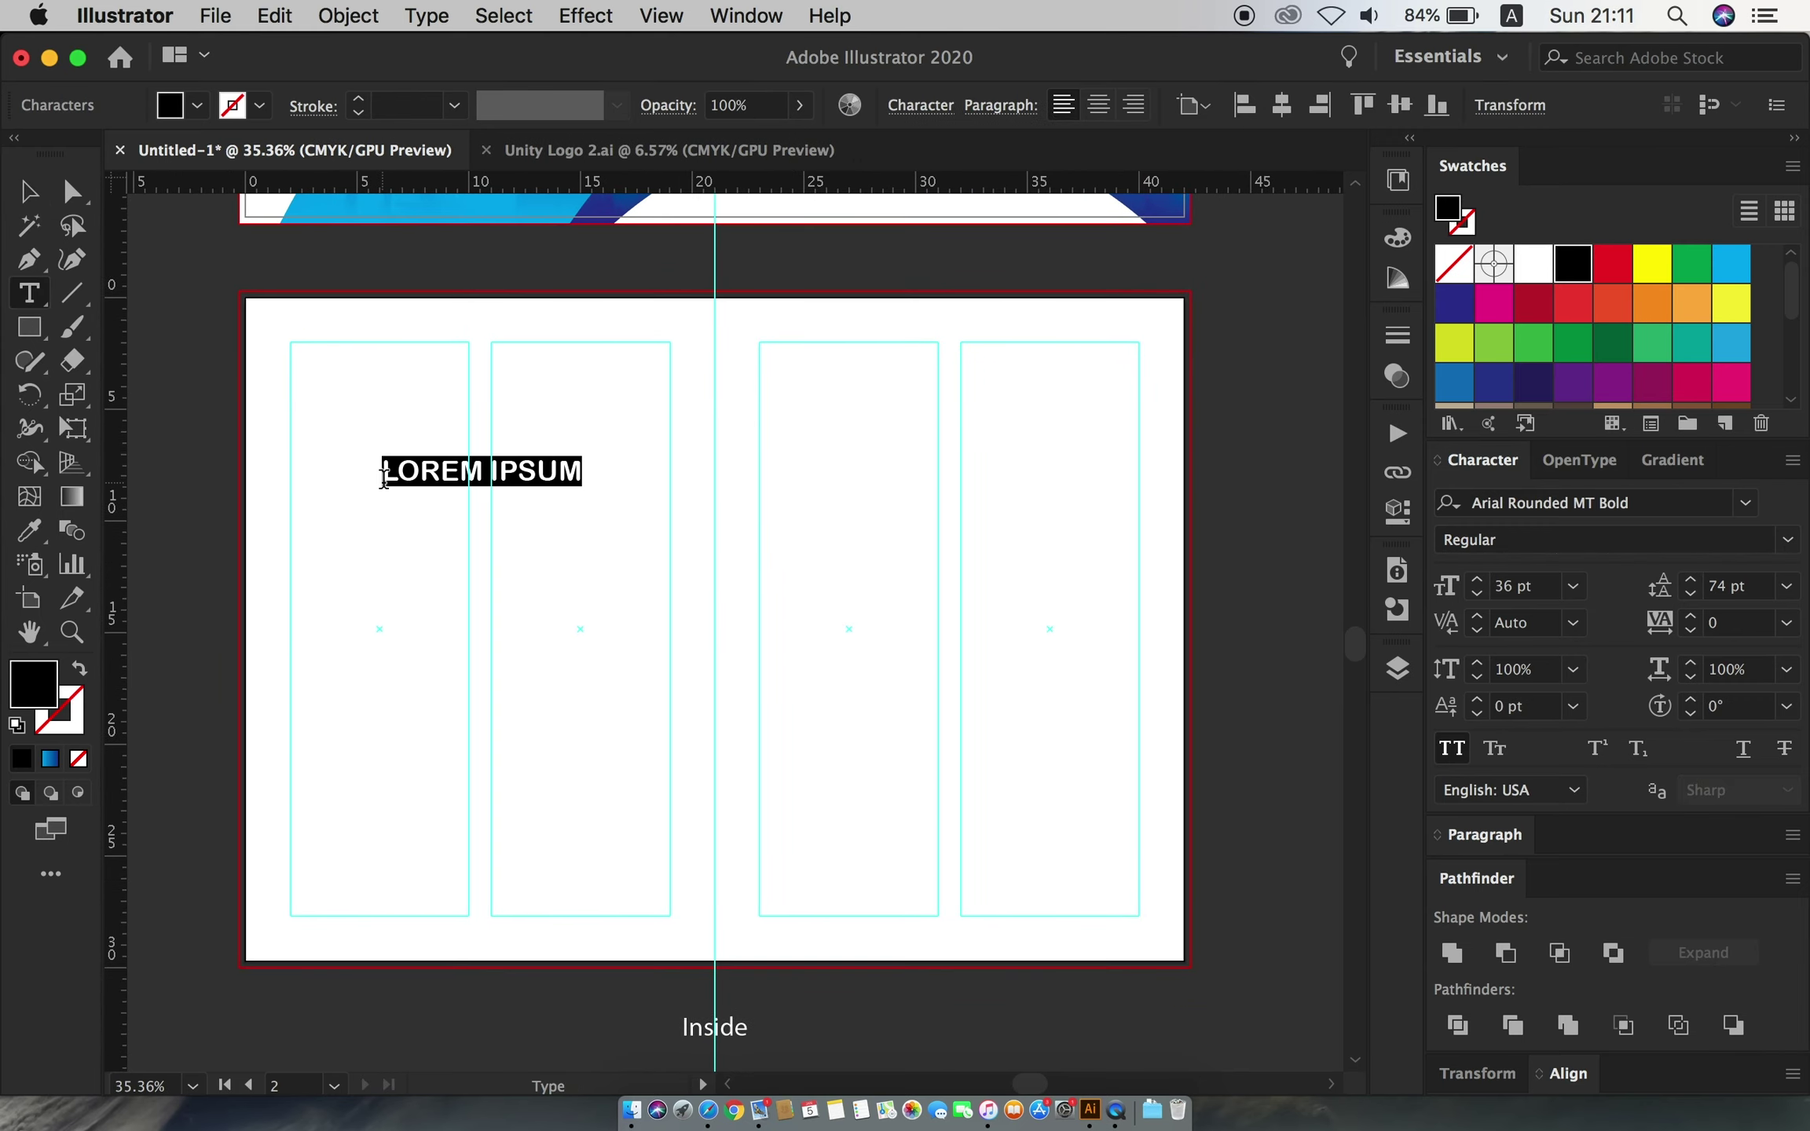
{"action": "type", "text": "G"}
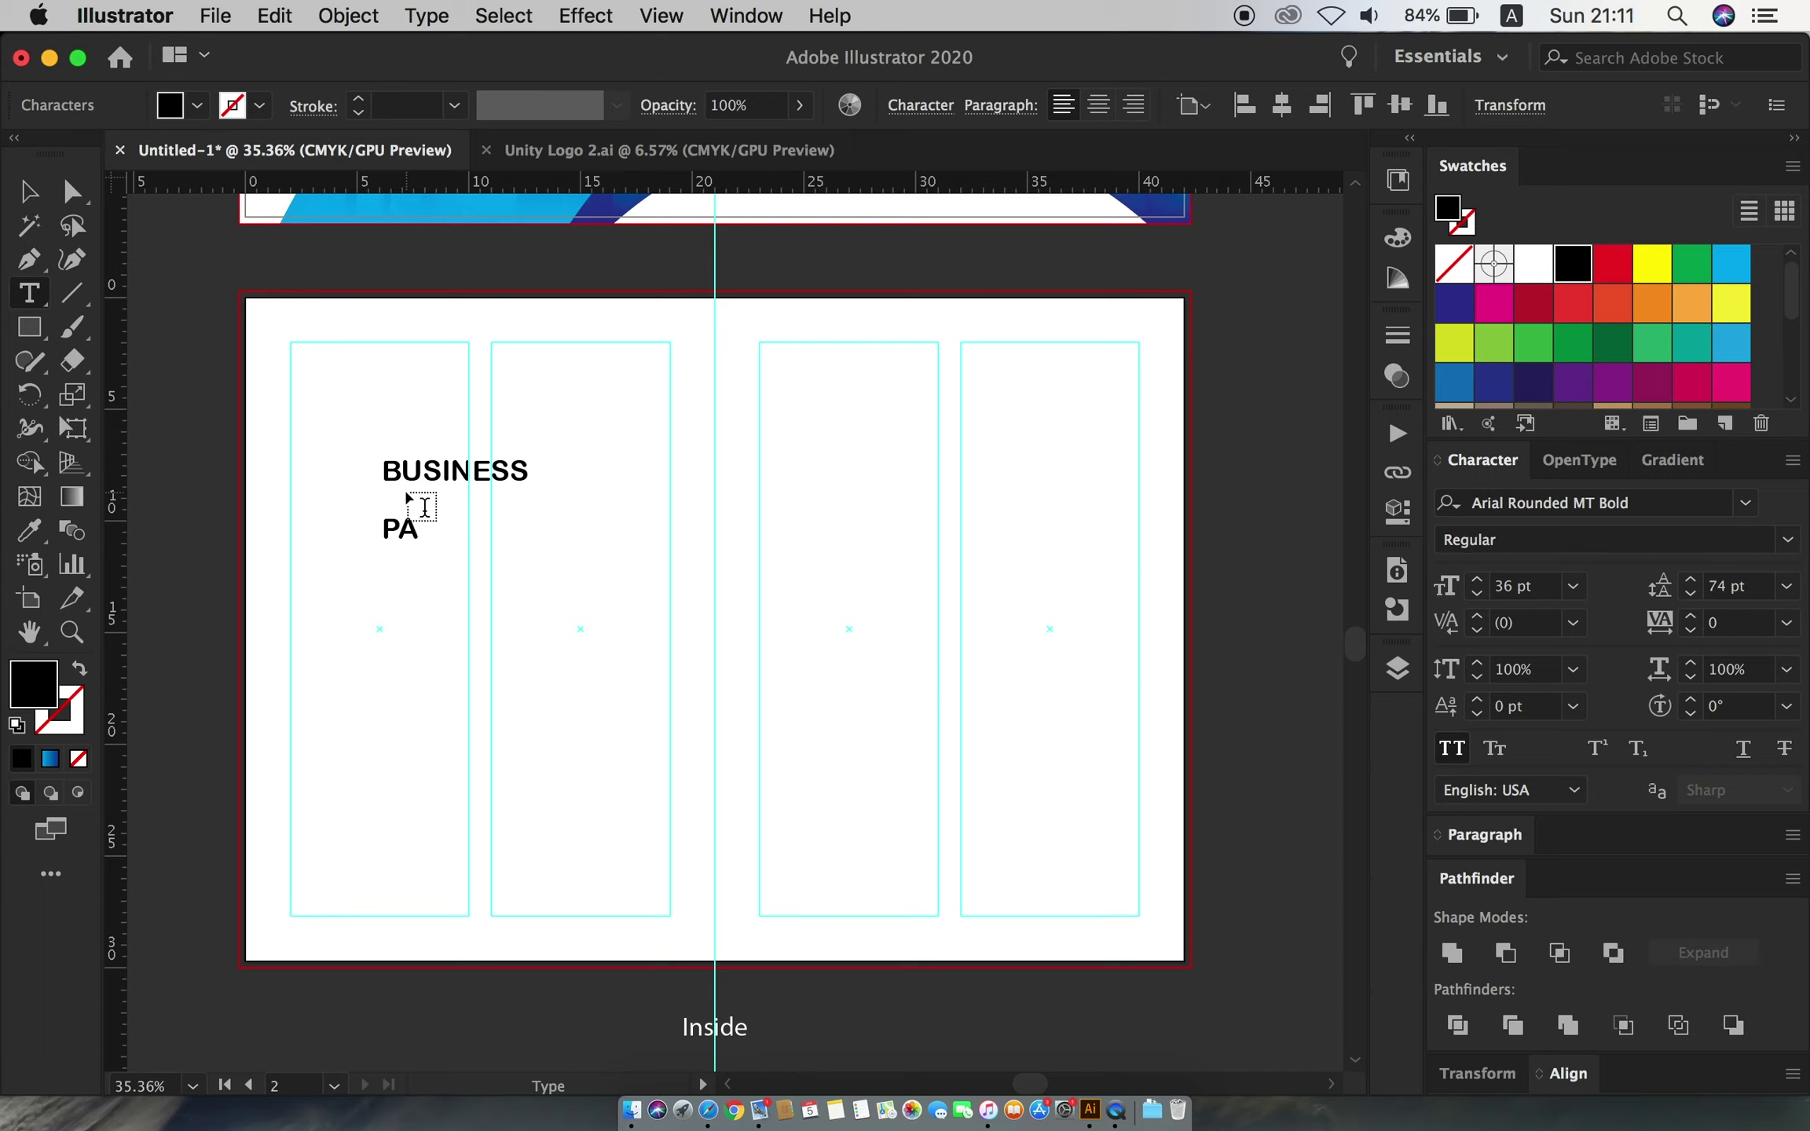
{"action": "type", "text": "RTNER"}
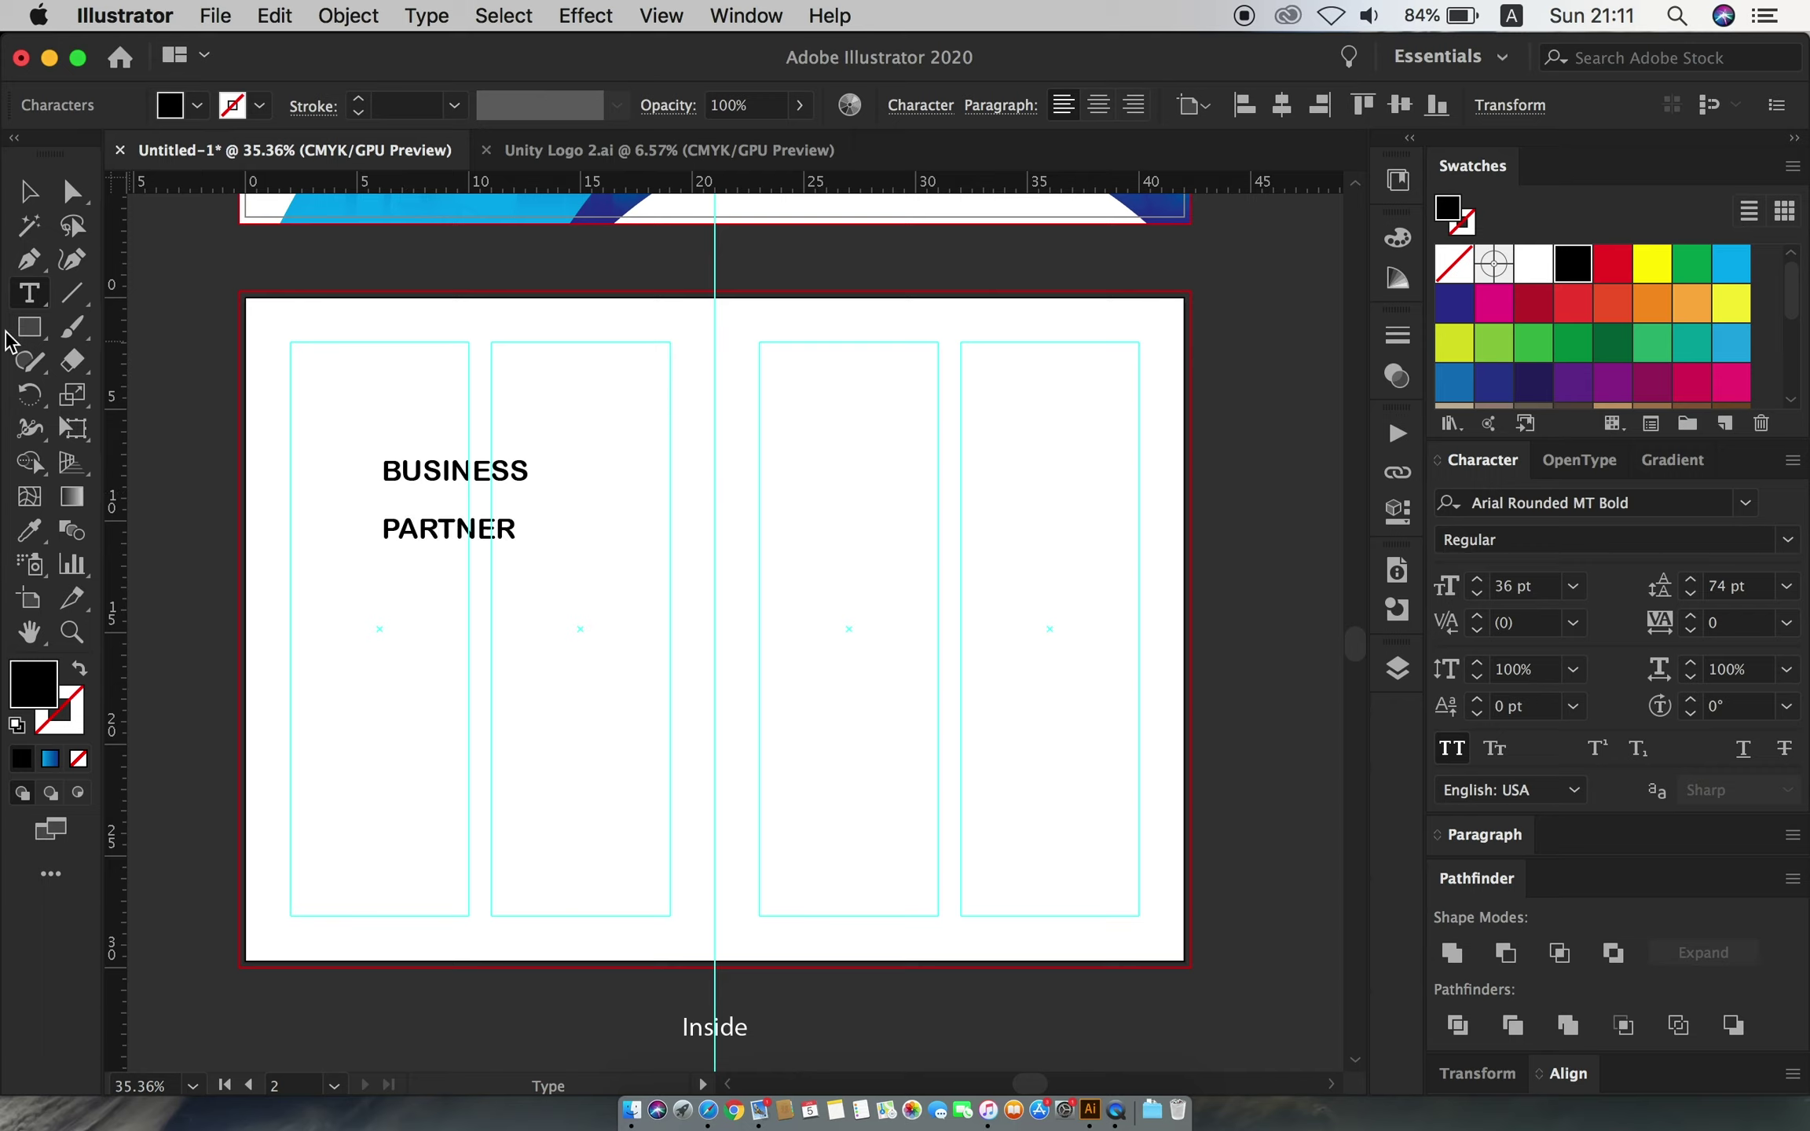
{"action": "left_click", "coordinate": [31, 191]}
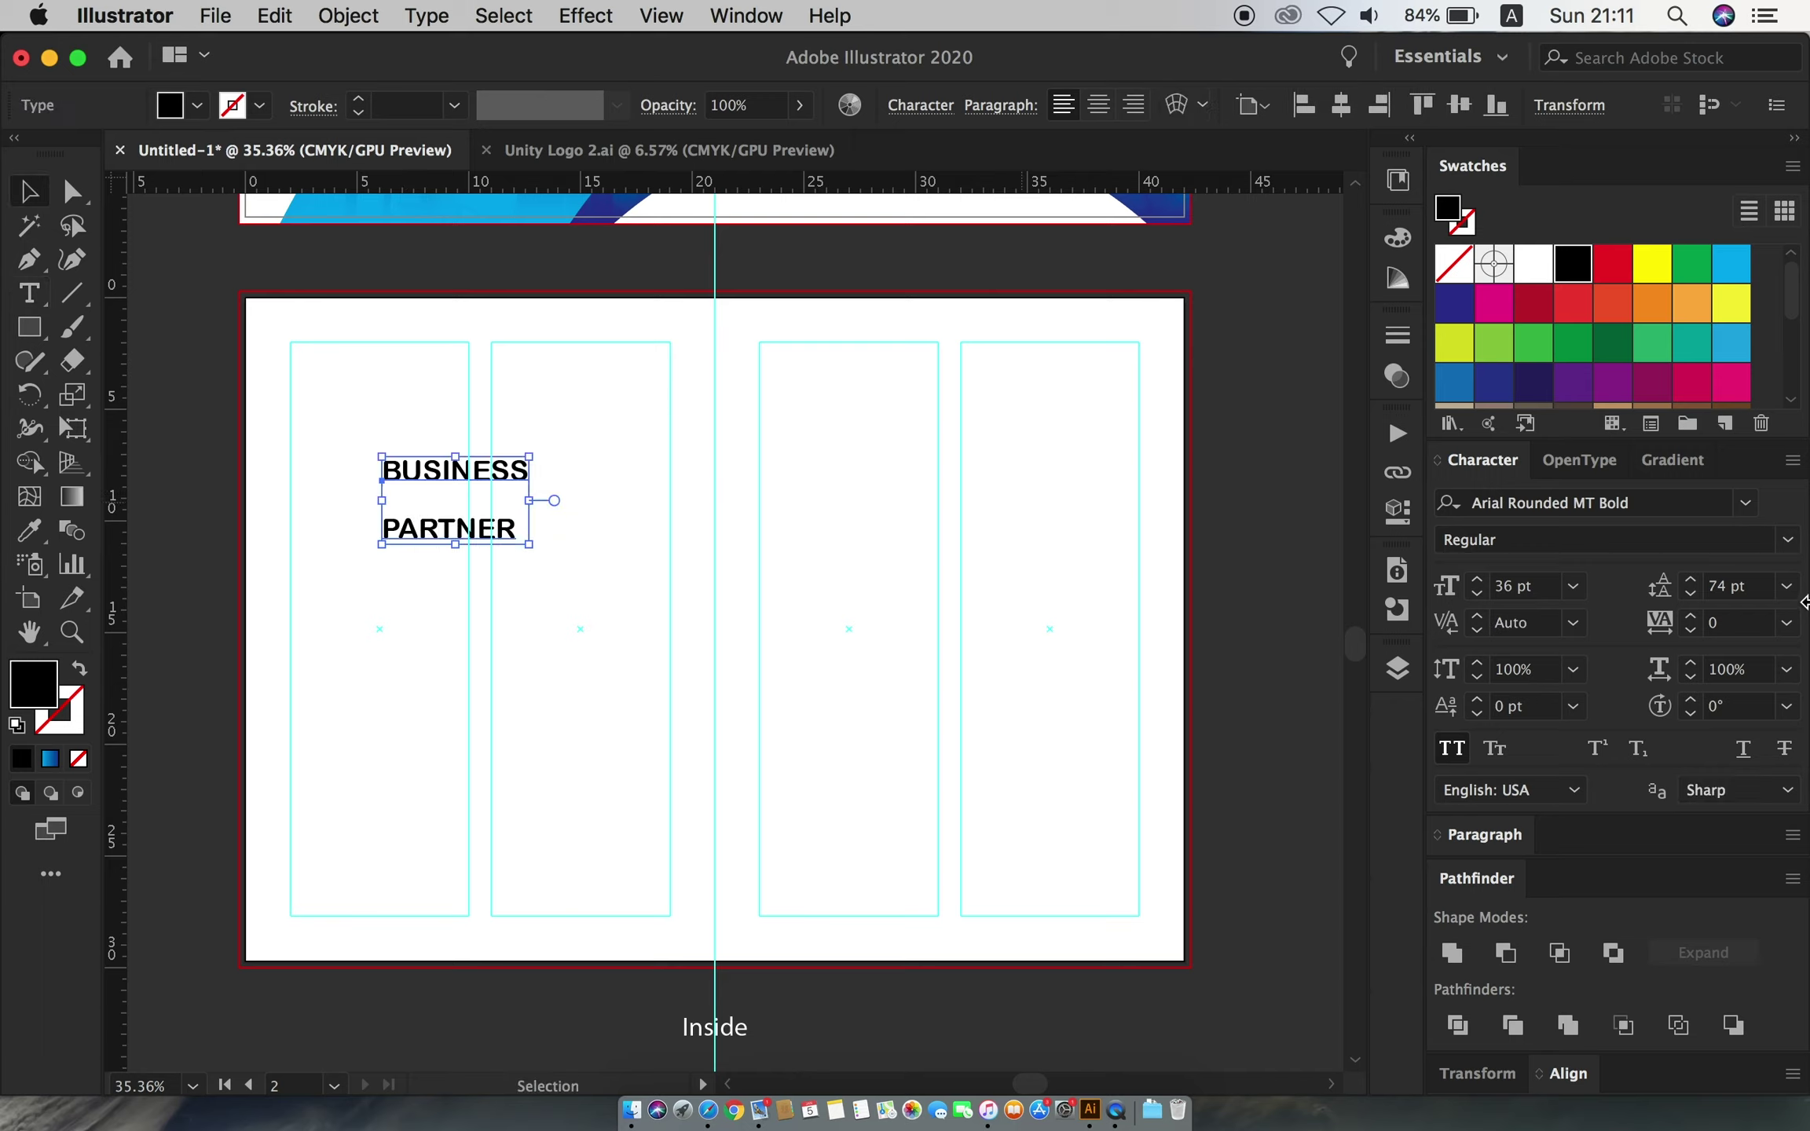
- Set the BUSINESS PARTNER heading's leading to Auto and enlarge the heading slightly
{"action": "left_click", "coordinate": [1786, 586]}
{"action": "left_click", "coordinate": [1745, 91]}
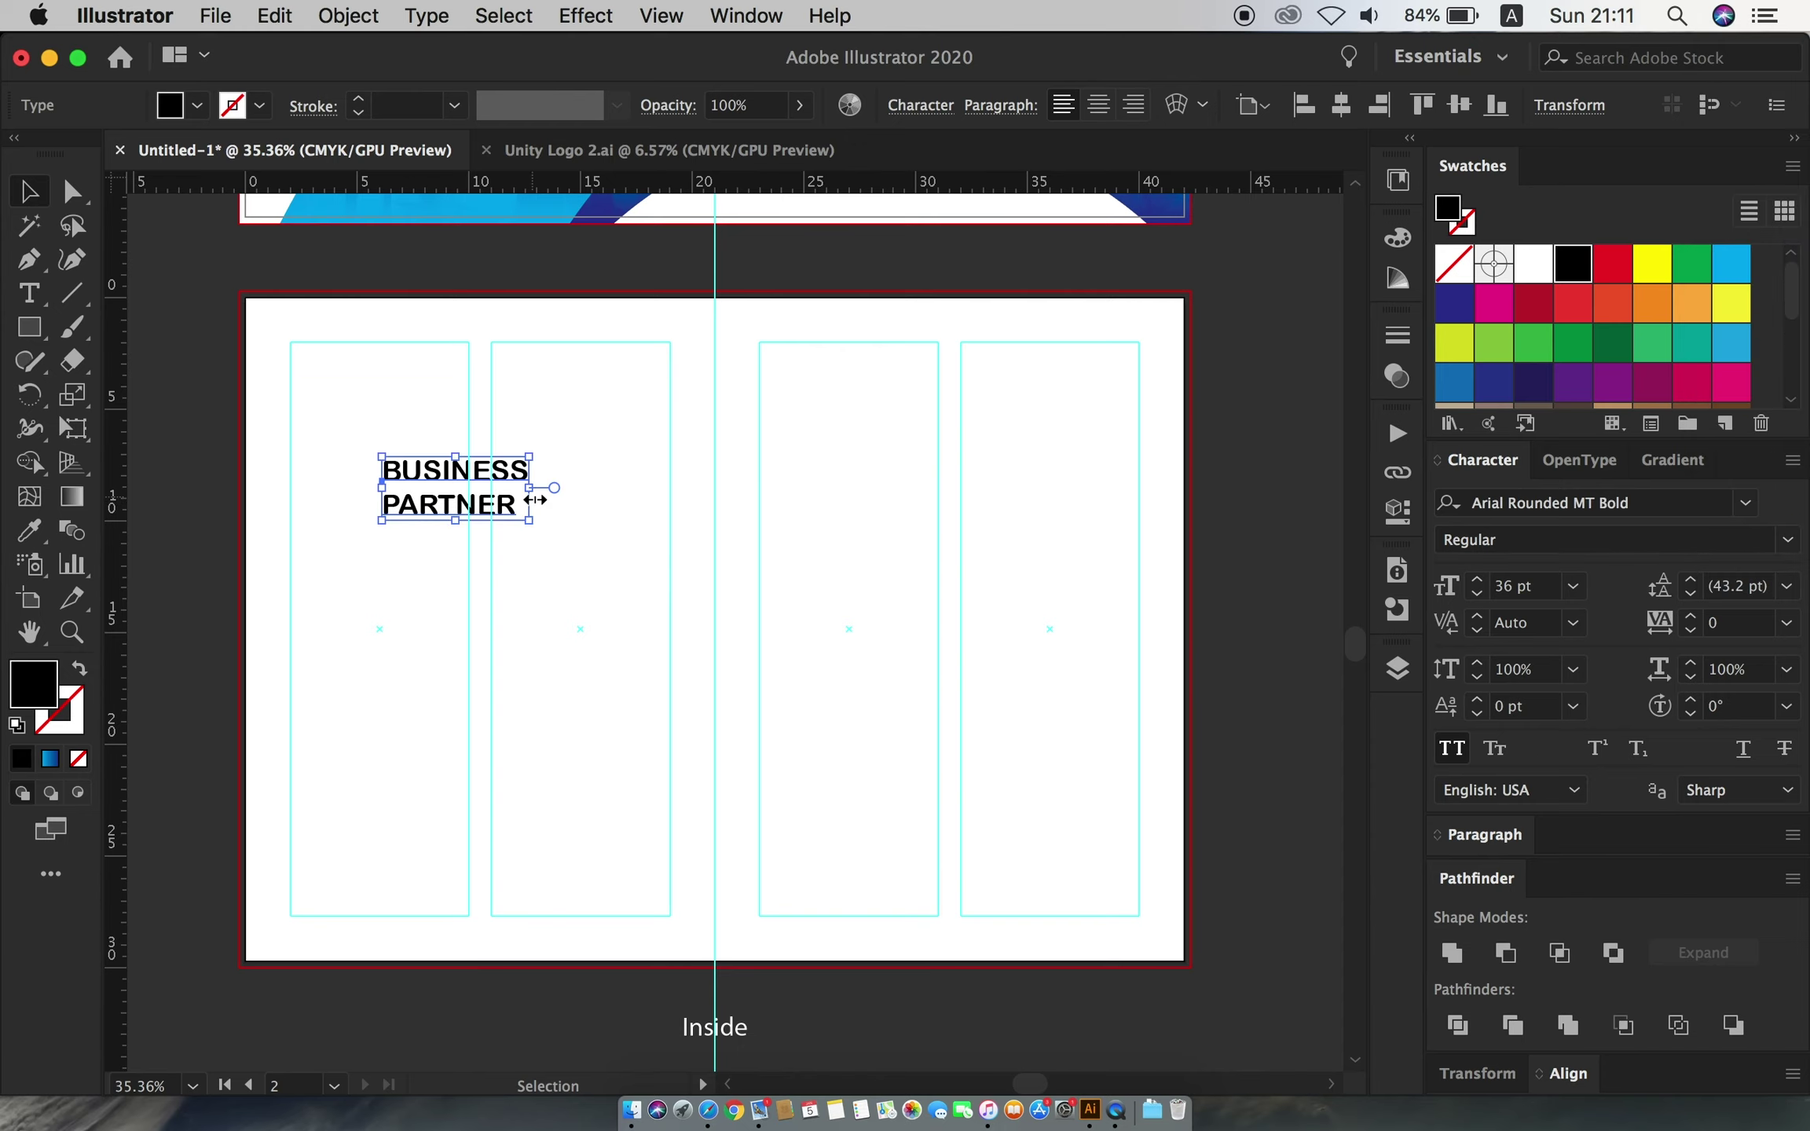
{"action": "mouse_move", "coordinate": [535, 500]}
{"action": "left_mouse_down"}
{"action": "mouse_move", "coordinate": [883, 497]}
{"action": "mouse_move", "coordinate": [322, 507]}
{"action": "mouse_move", "coordinate": [455, 511]}
{"action": "mouse_move", "coordinate": [784, 635]}
{"action": "left_mouse_up"}
{"action": "left_click", "coordinate": [739, 601]}
{"action": "key", "text": "super+0"}
- Add a placeholder text box sized to 20 pt, then delete it
{"action": "left_click", "coordinate": [27, 295]}
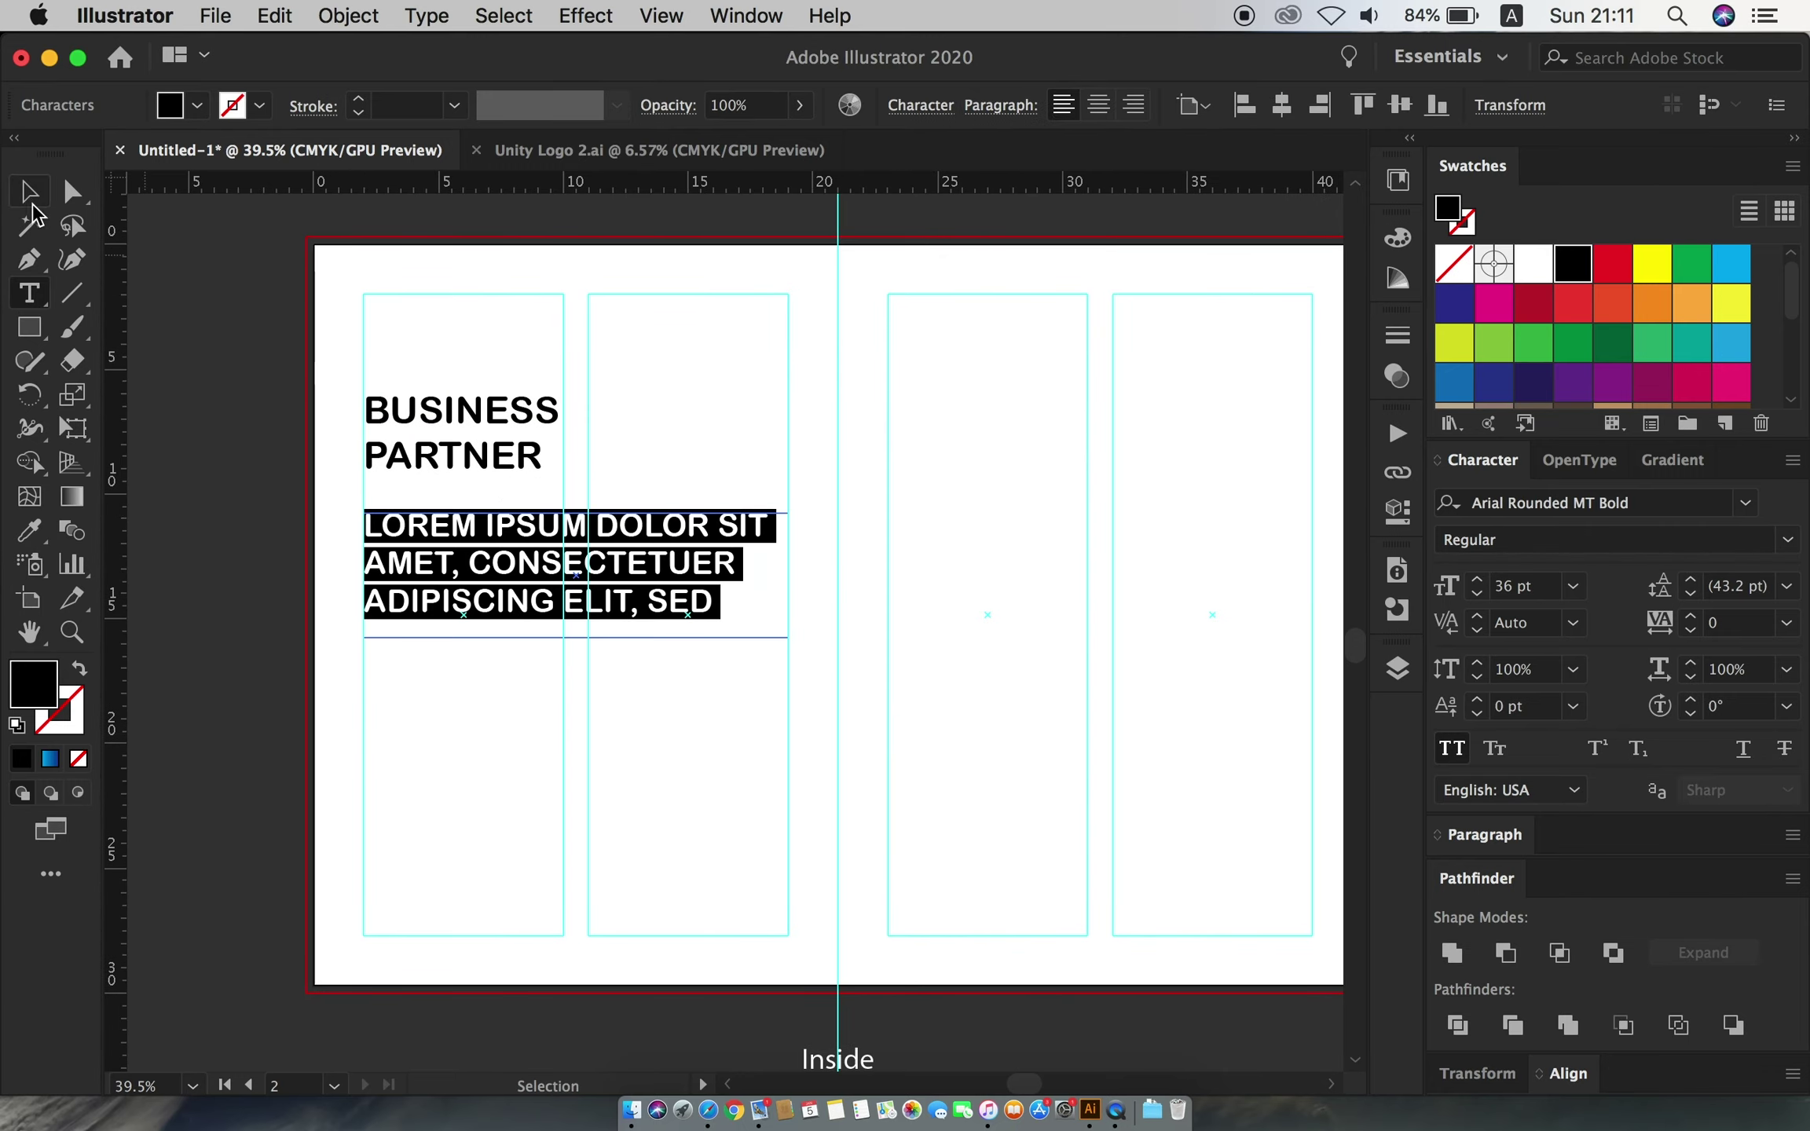
{"action": "left_click", "coordinate": [29, 193]}
{"action": "left_click", "coordinate": [1477, 596]}
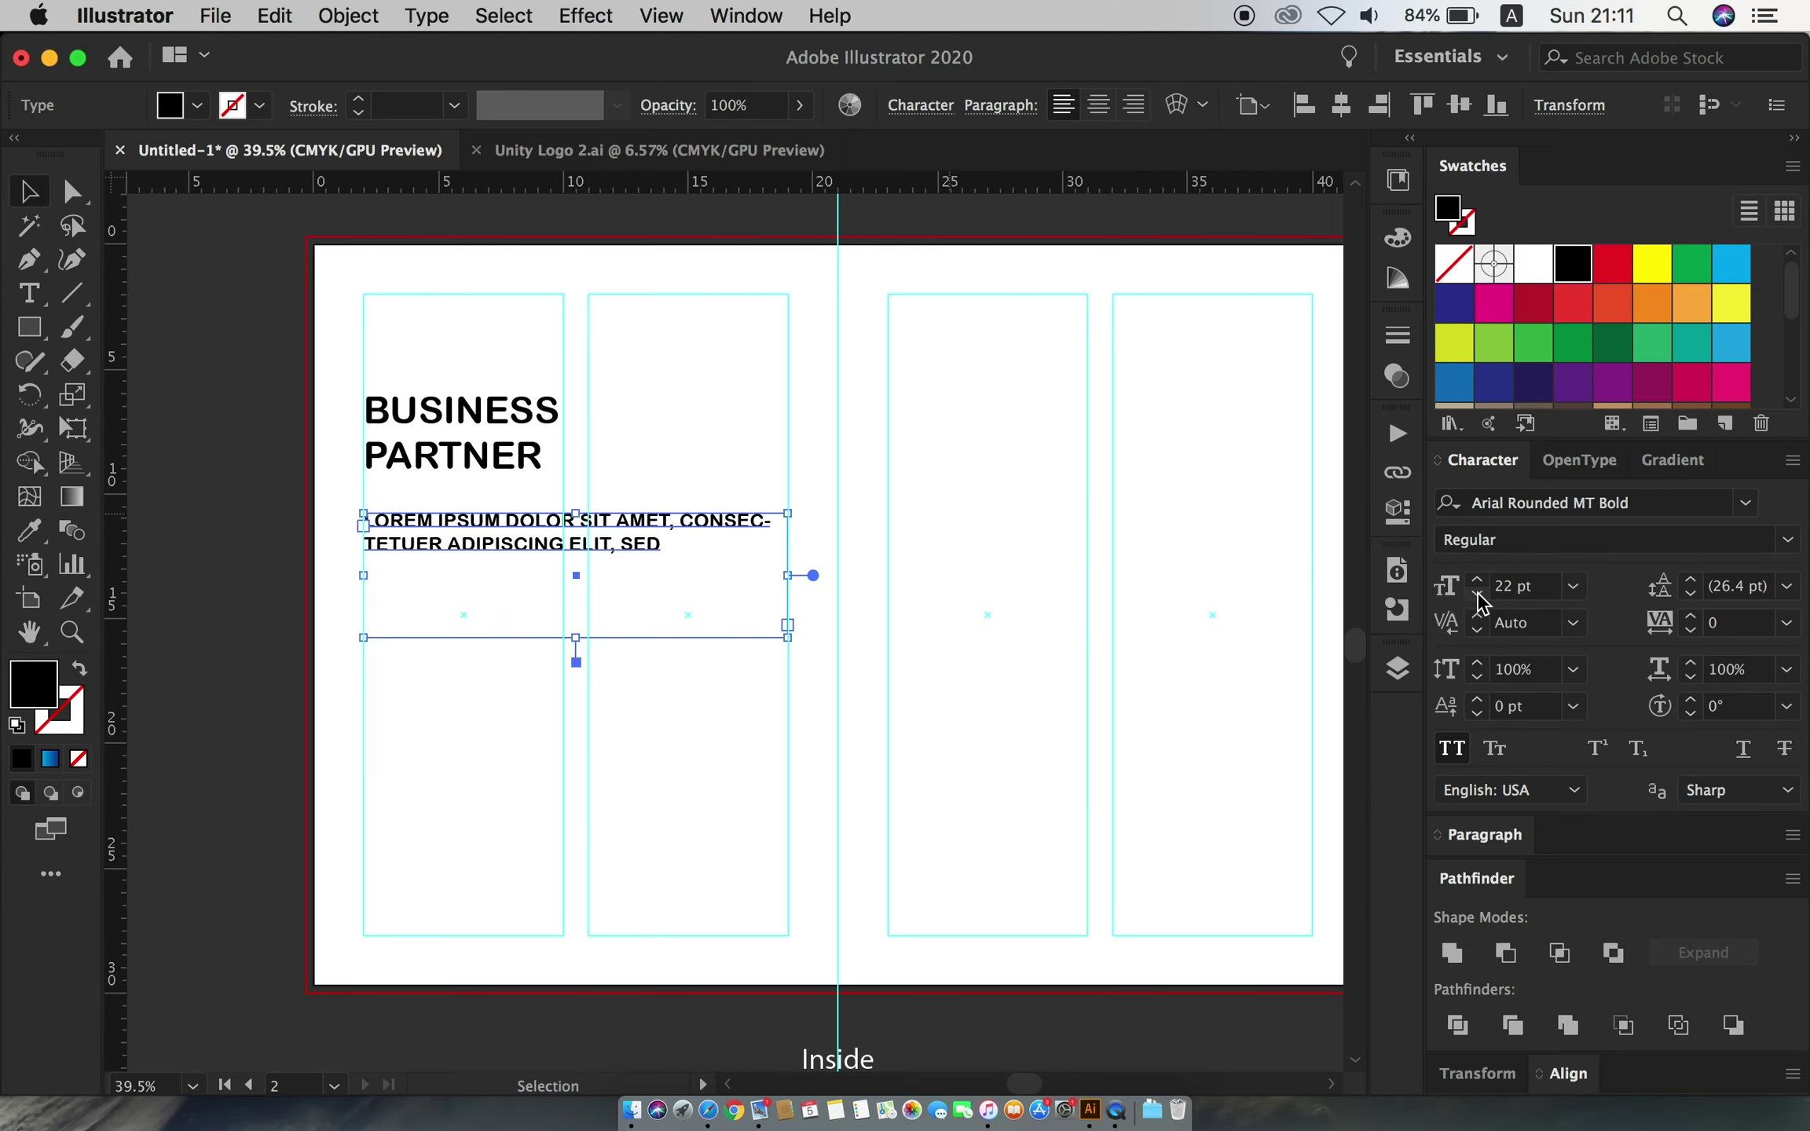
{"action": "left_click", "coordinate": [1478, 595]}
{"action": "left_click", "coordinate": [1478, 596]}
{"action": "left_click_drag", "start_coordinate": [549, 606], "coordinate": [767, 638]}
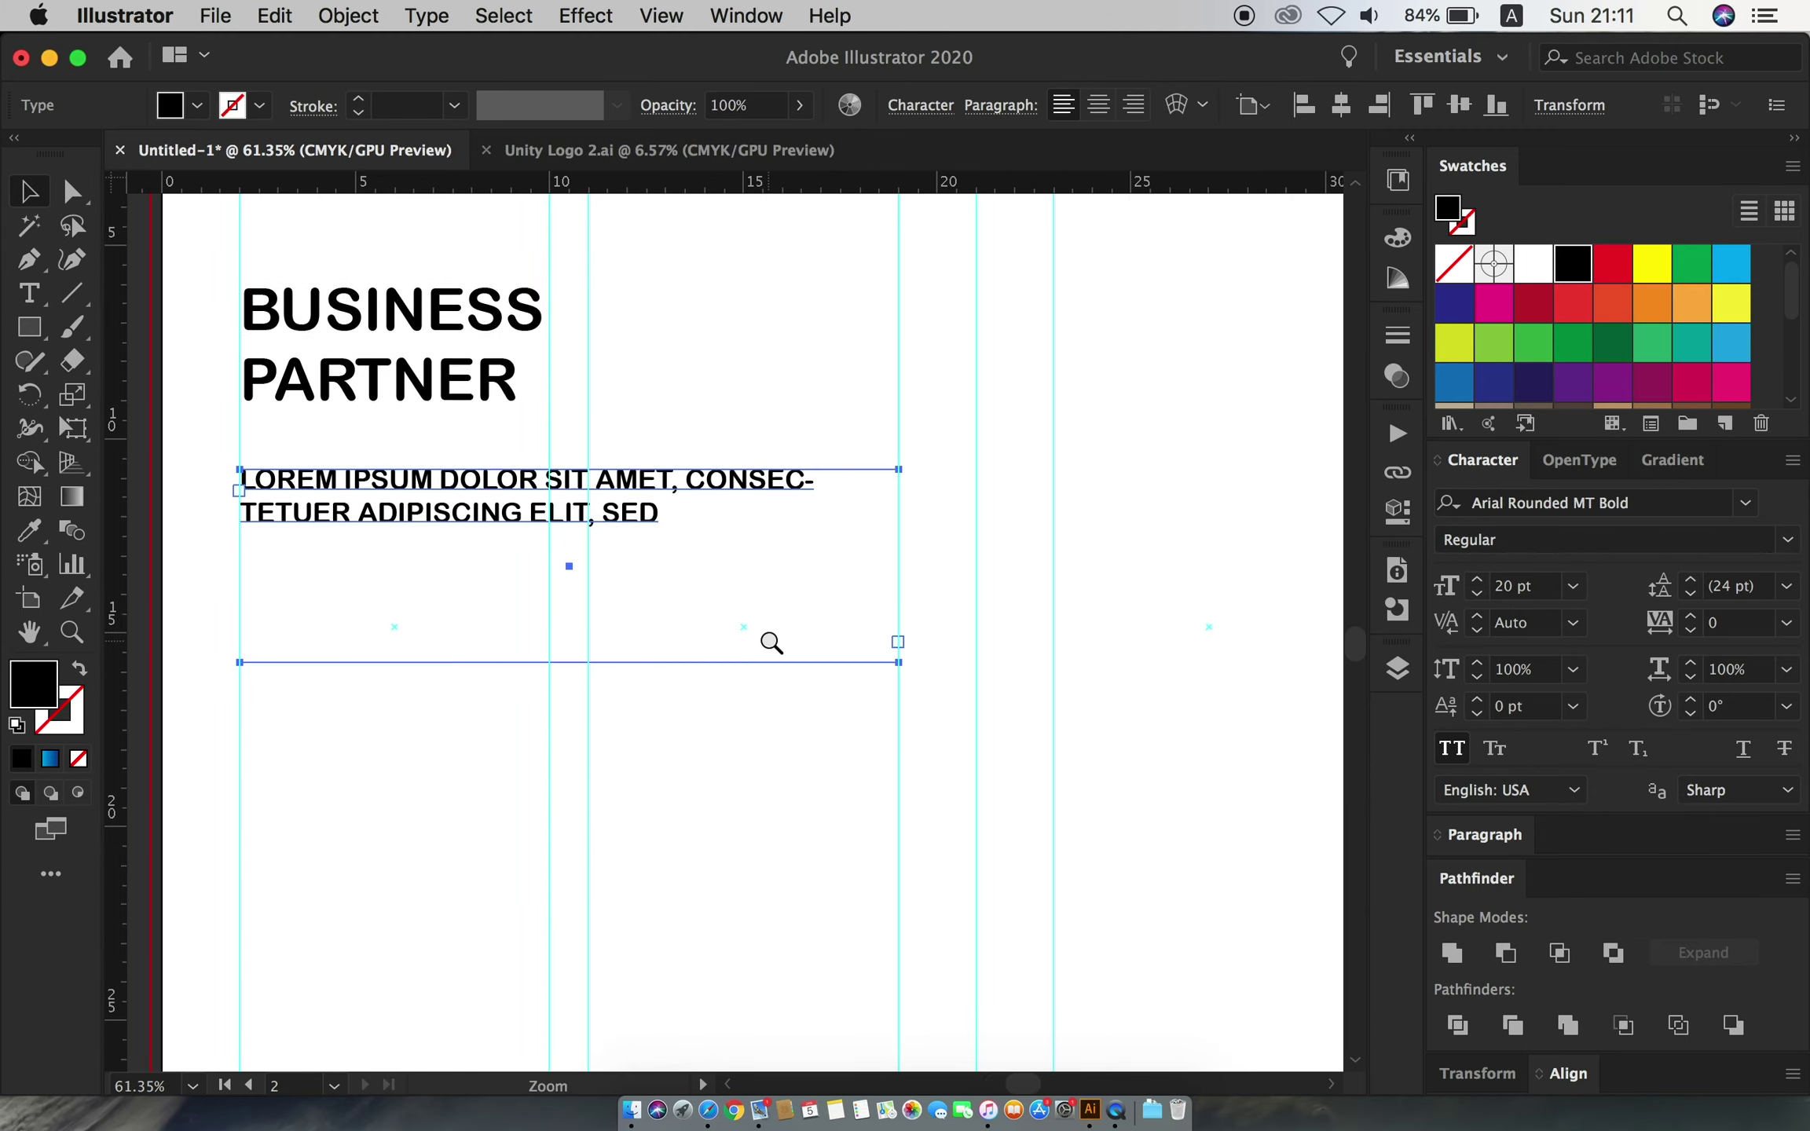
{"action": "left_click", "coordinate": [707, 556]}
{"action": "left_click", "coordinate": [502, 459]}
{"action": "key", "text": "Delete"}
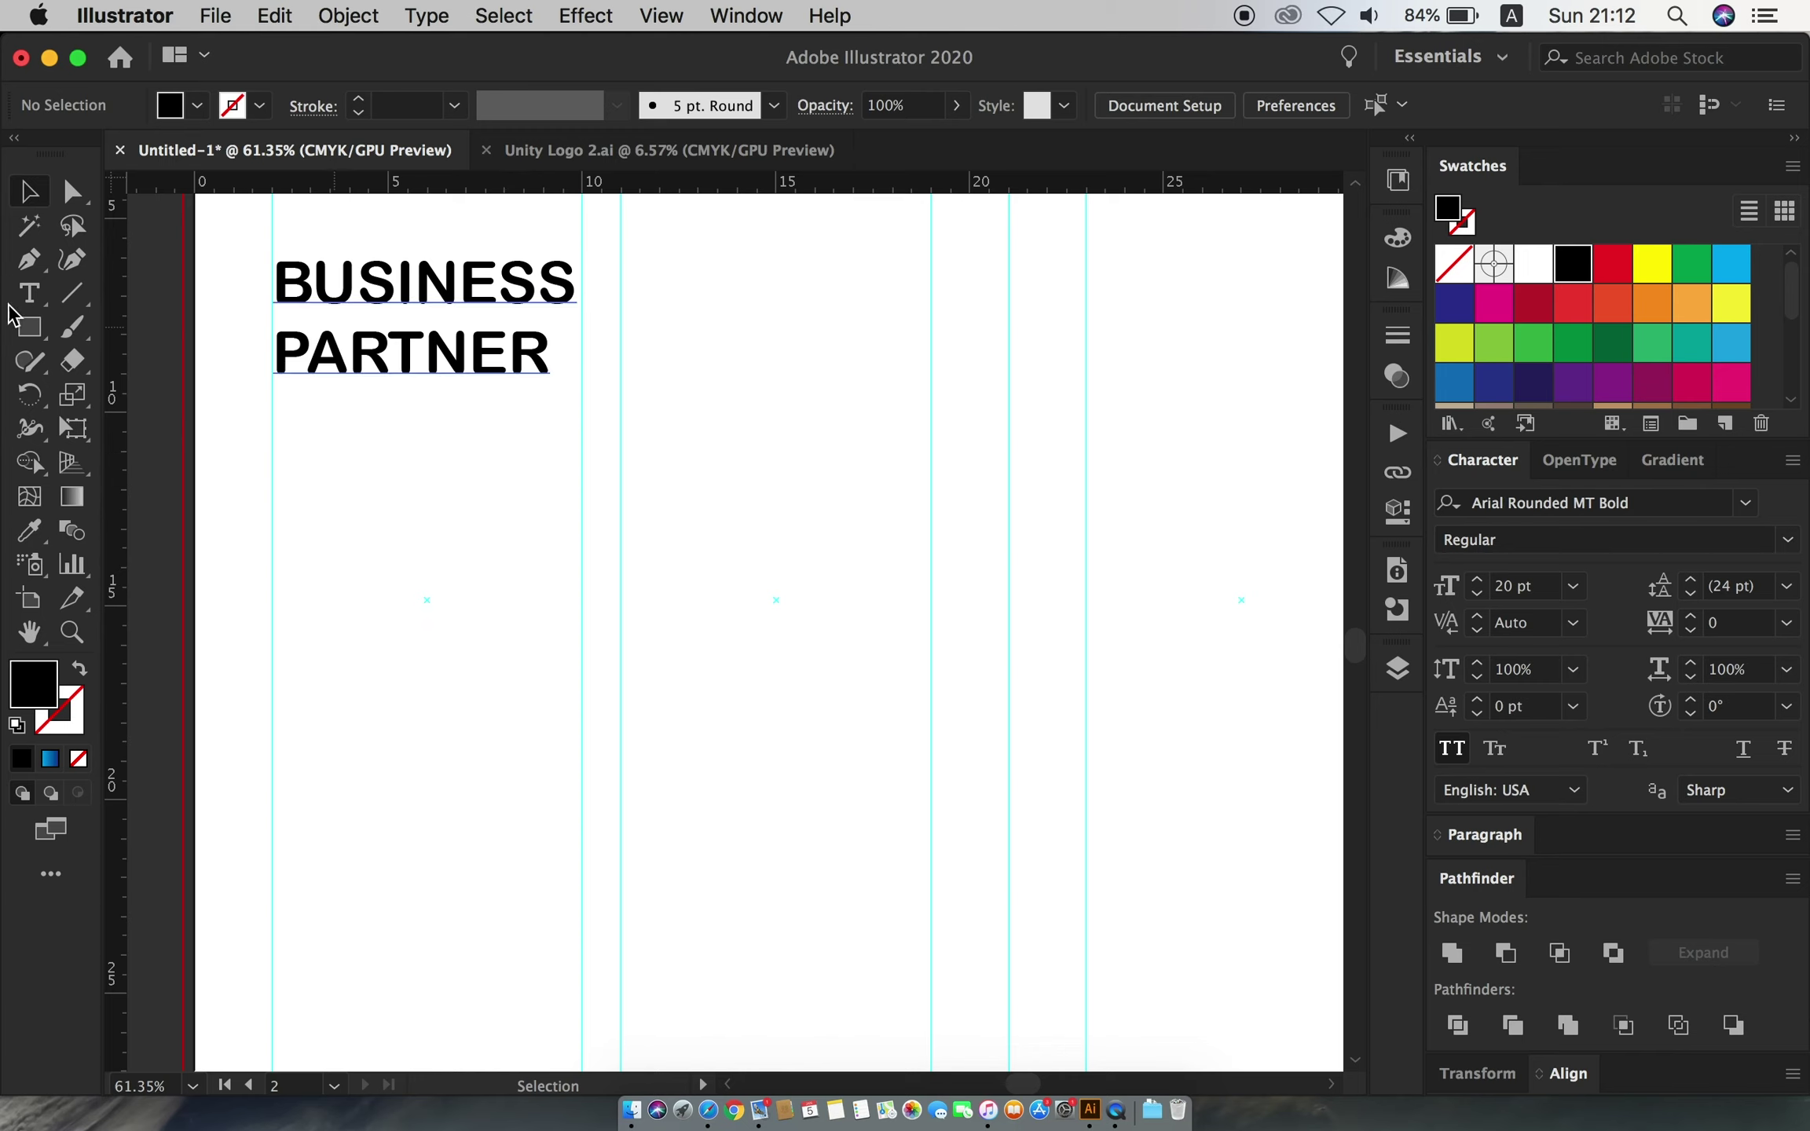
- Draw an area-type placeholder paragraph under the heading, trim the surplus sentences, and shorten the box
{"action": "left_click", "coordinate": [29, 293]}
{"action": "left_click_drag", "start_coordinate": [273, 439], "coordinate": [930, 737]}
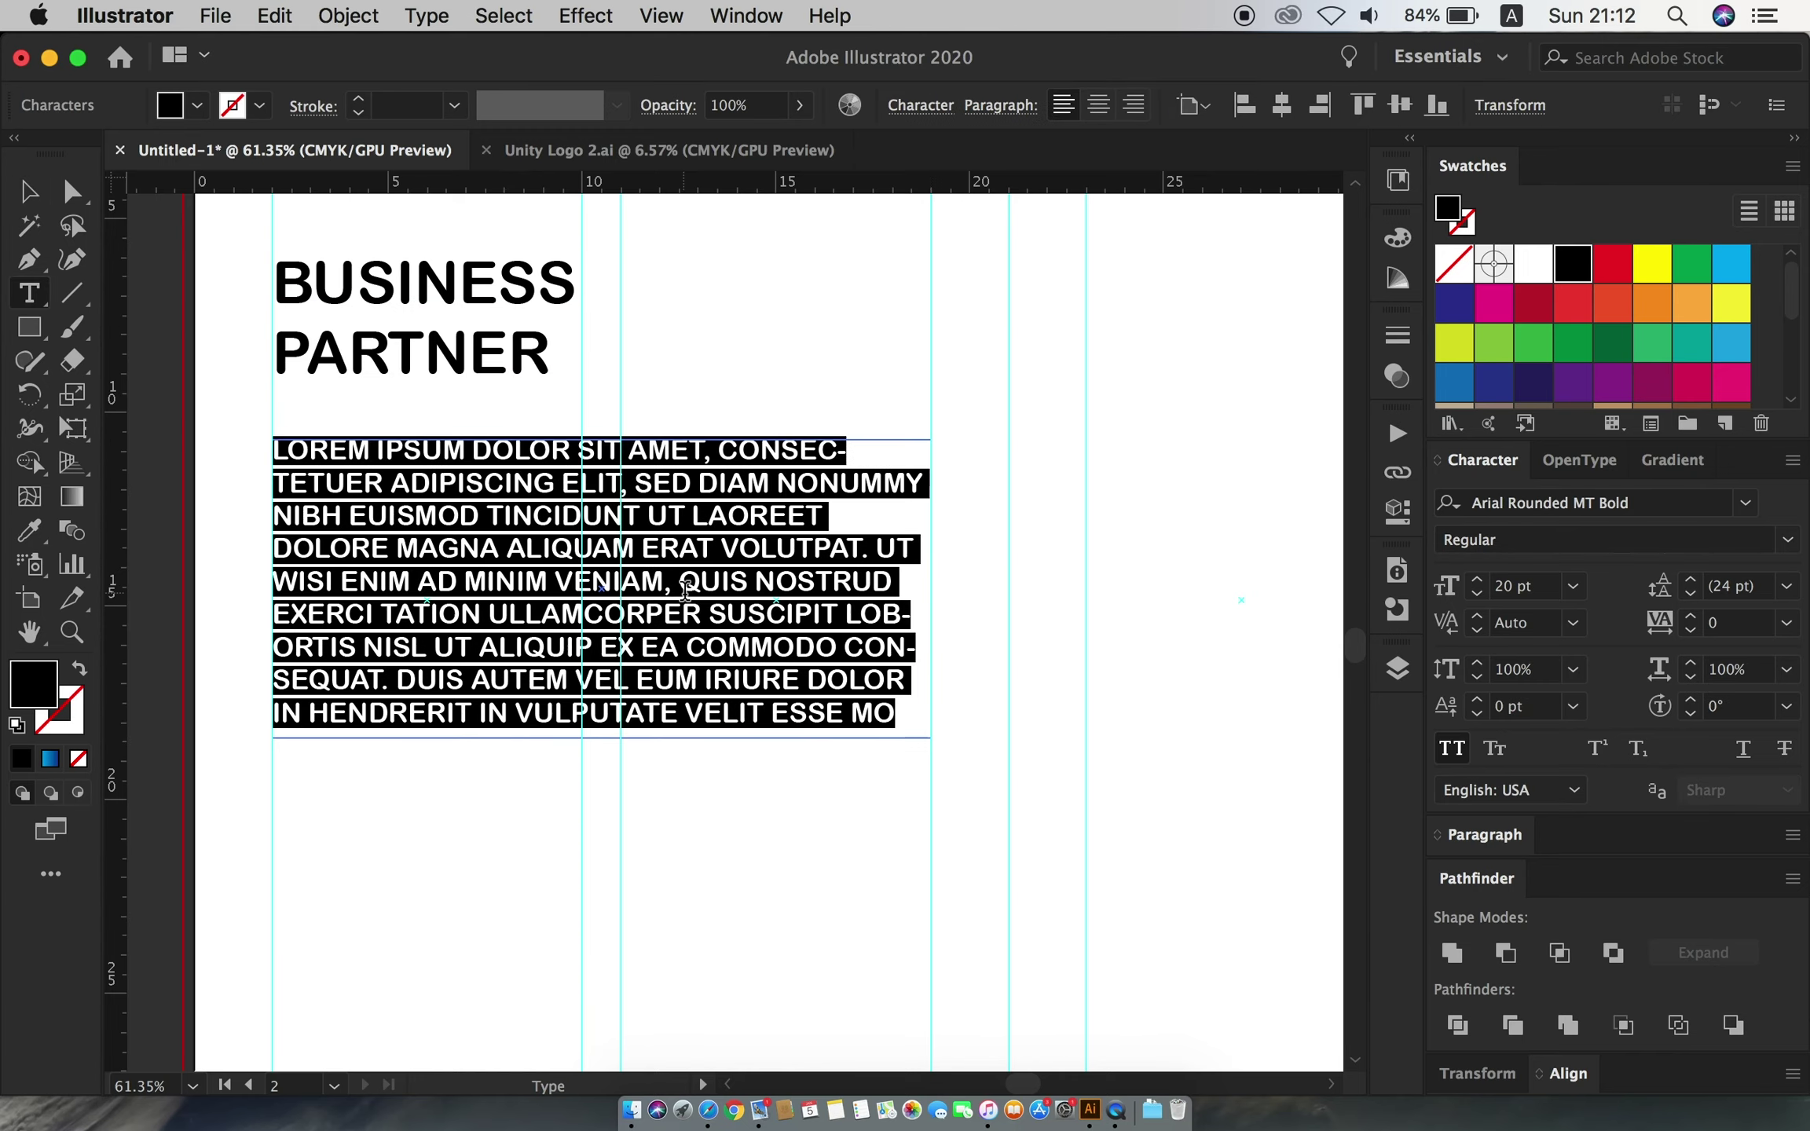
{"action": "left_click_drag", "start_coordinate": [864, 550], "coordinate": [923, 727]}
{"action": "key", "text": "Delete"}
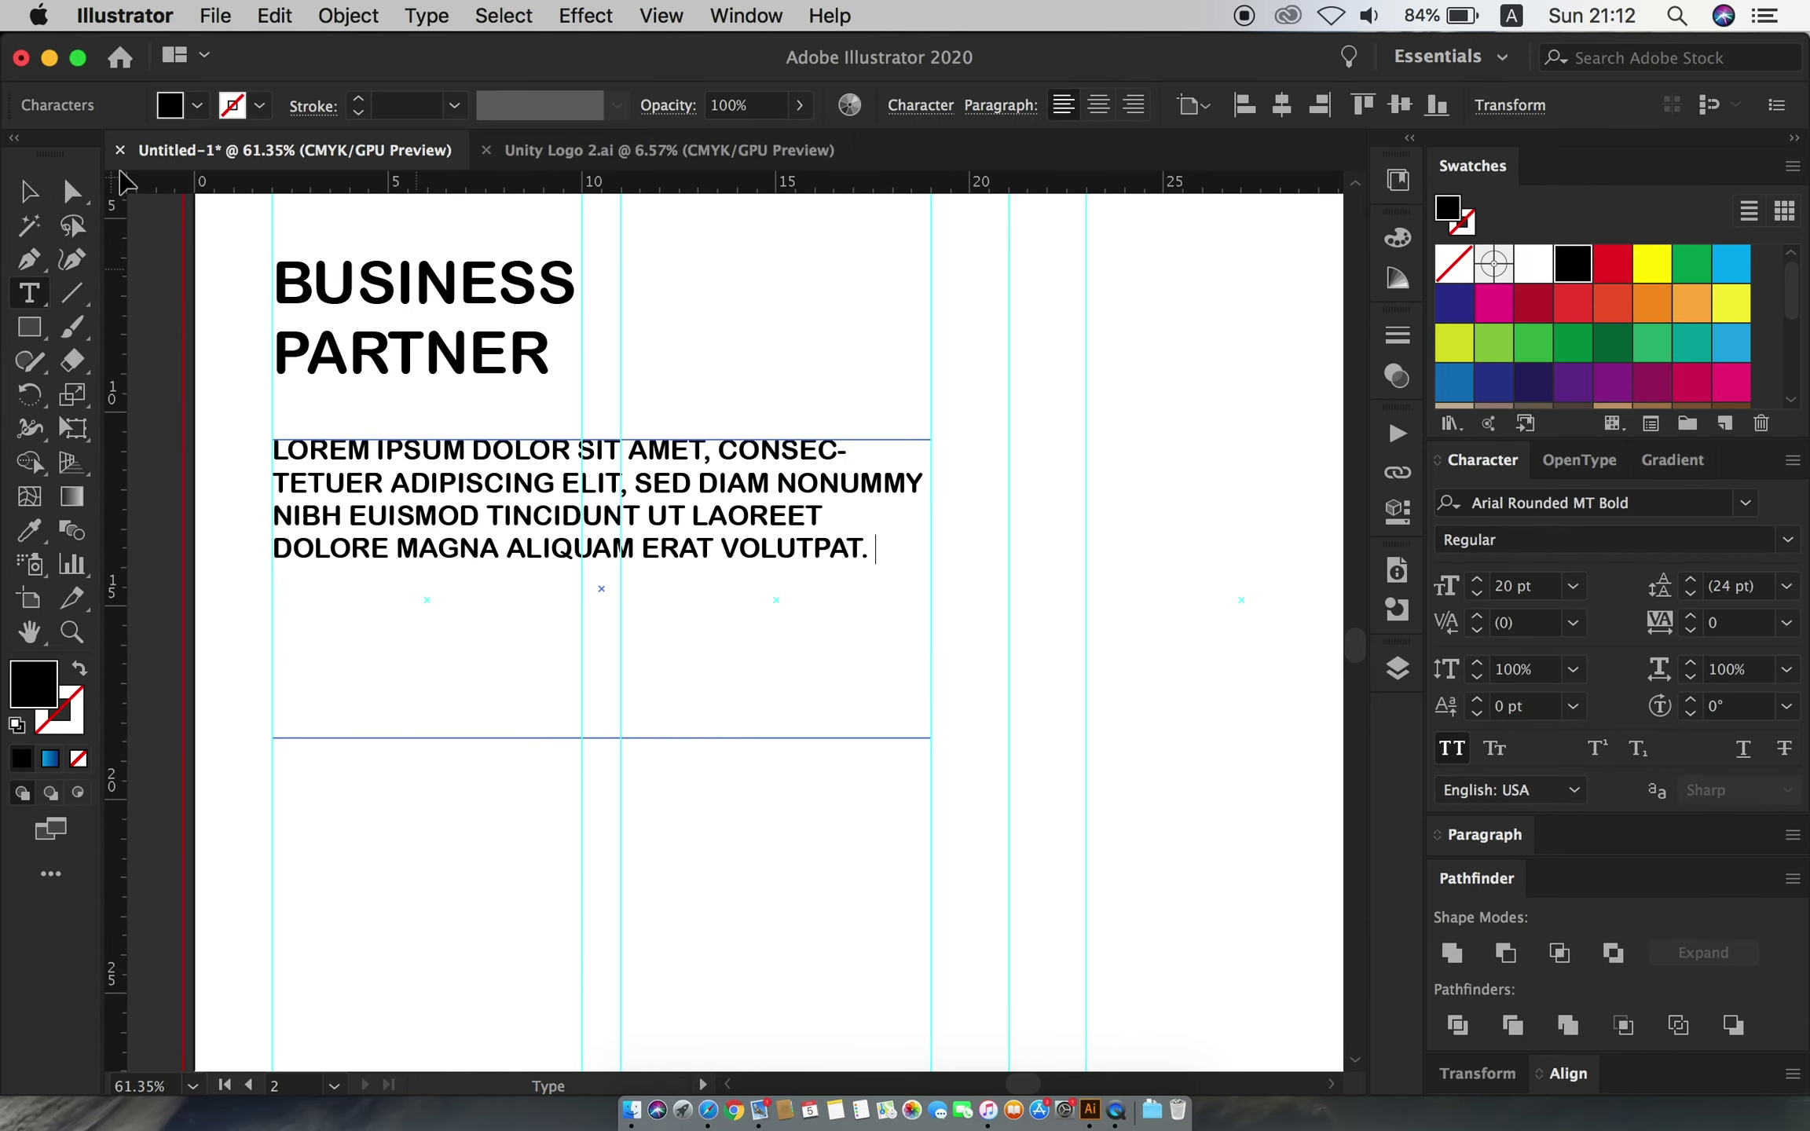
{"action": "key", "text": "Escape"}
{"action": "mouse_move", "coordinate": [602, 738]}
{"action": "left_mouse_down"}
{"action": "mouse_move", "coordinate": [601, 578]}
{"action": "mouse_move", "coordinate": [518, 522]}
{"action": "left_mouse_up"}
- Colour the BUSINESS PARTNER heading dark blue
{"action": "left_click", "coordinate": [509, 393]}
{"action": "left_click", "coordinate": [1454, 303]}
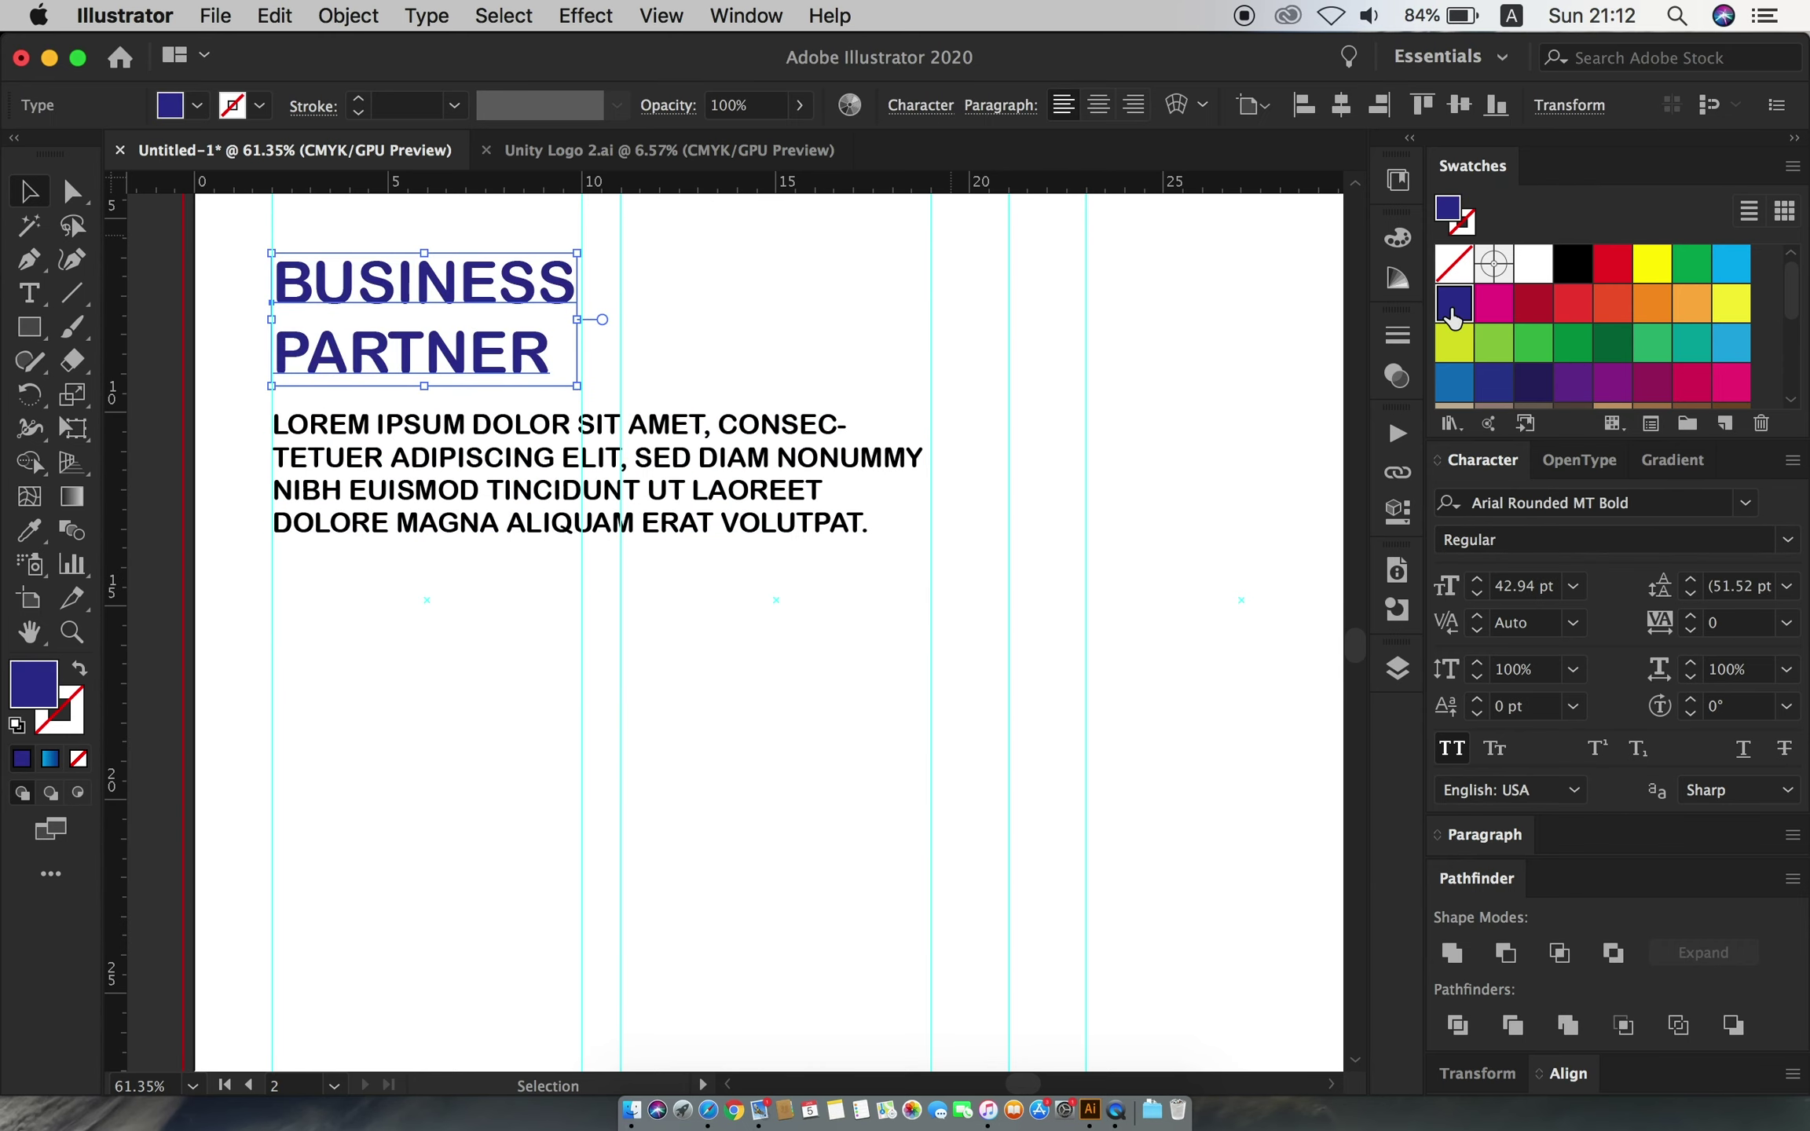
{"action": "left_click", "coordinate": [785, 617]}
{"action": "key", "text": "super+minus"}
{"action": "scroll", "coordinate": [824, 638], "scroll_direction": "down", "scroll_amount": 2}
- Switch the body paragraph from All Caps to sentence case
{"action": "left_click", "coordinate": [602, 518]}
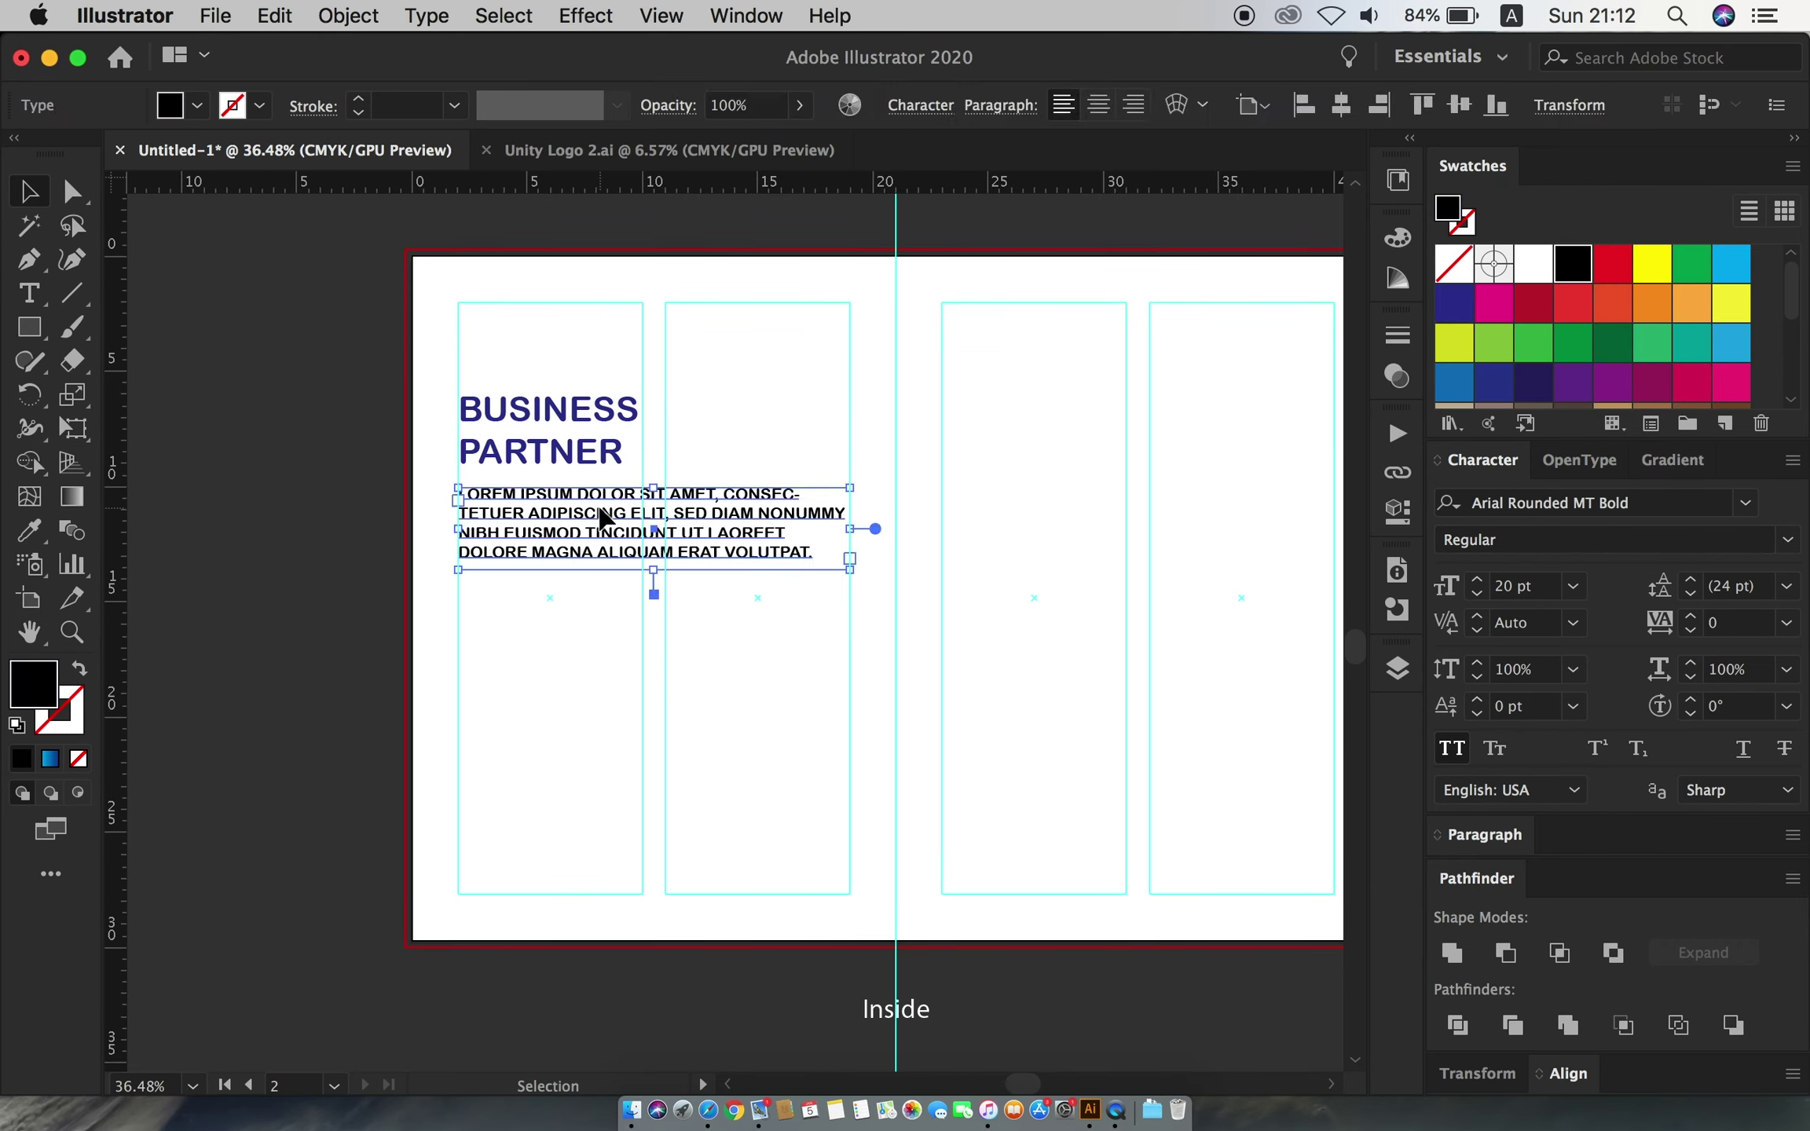
{"action": "left_click", "coordinate": [1452, 749]}
{"action": "left_click", "coordinate": [800, 642]}
{"action": "scroll", "coordinate": [799, 642], "scroll_direction": "up", "scroll_amount": 2}
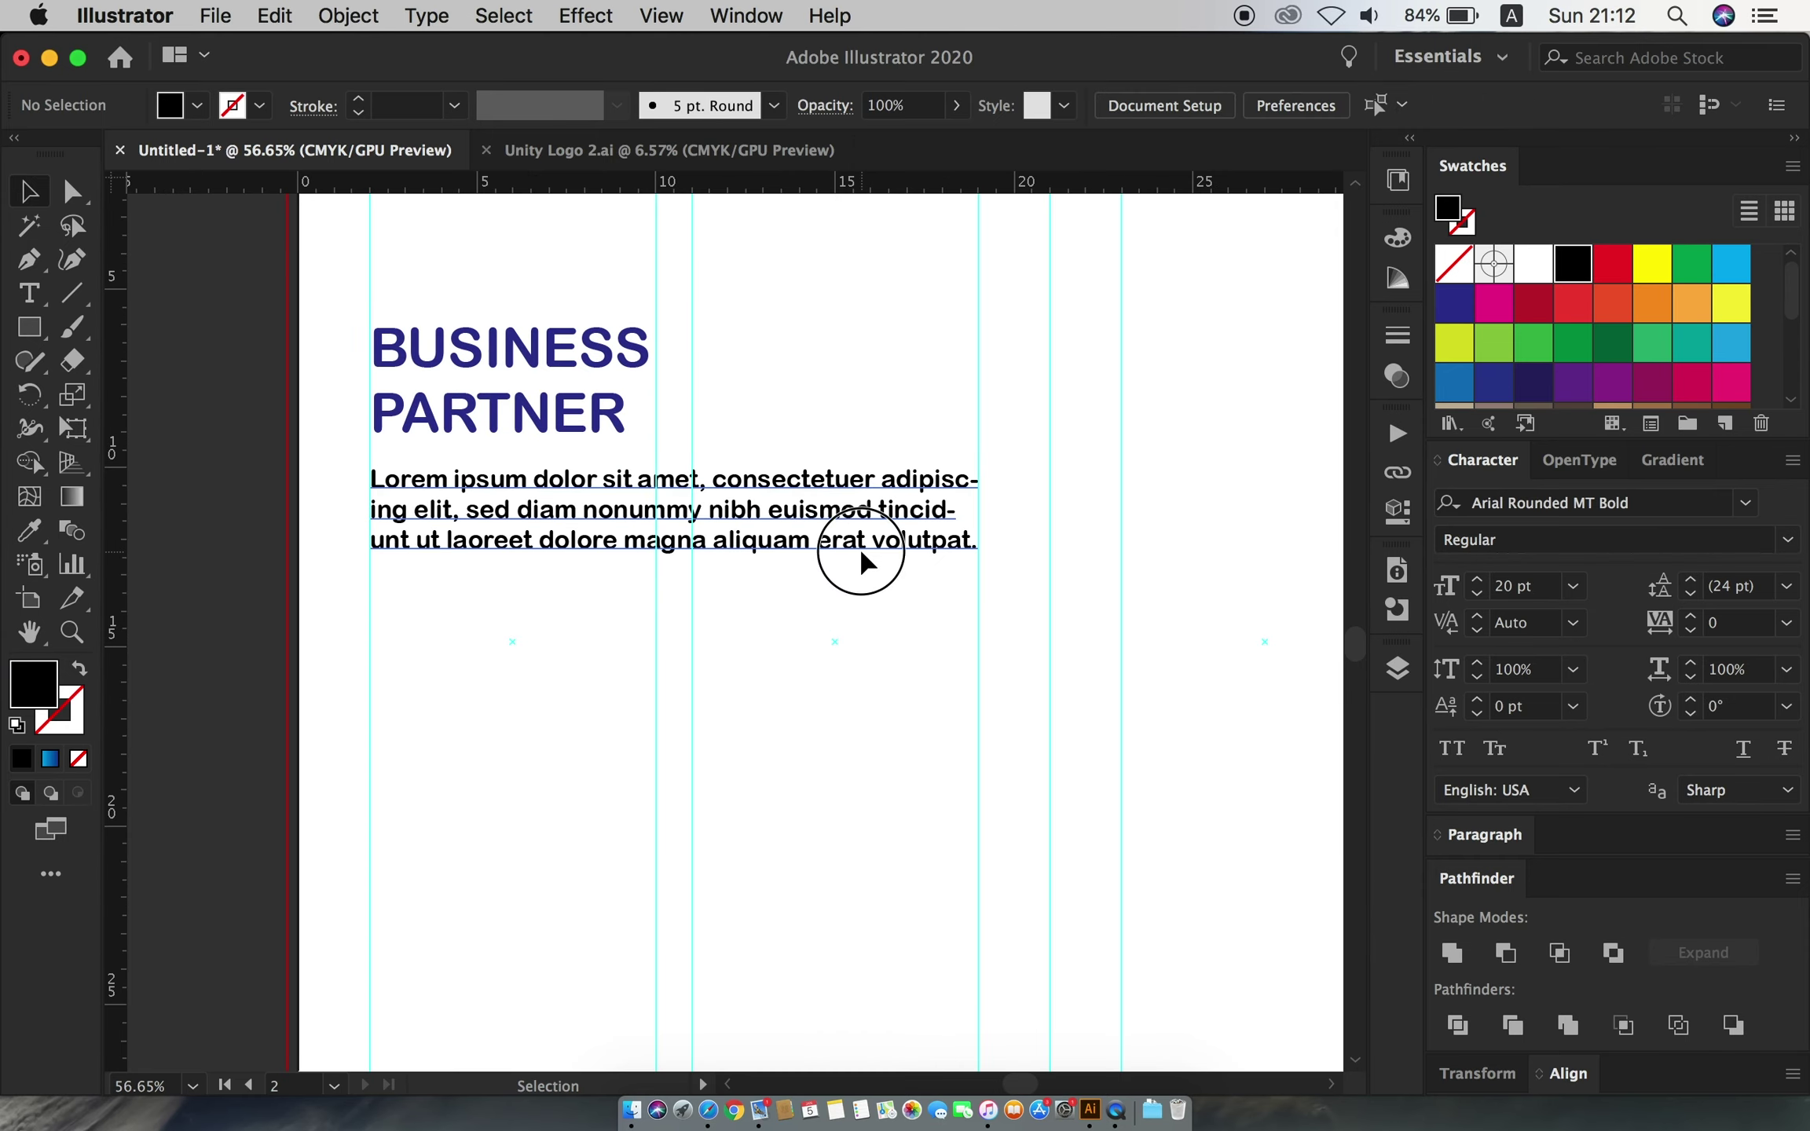
- Add a line break before 'euismod' in the paragraph
{"action": "left_click", "coordinate": [857, 553]}
{"action": "double_click", "coordinate": [881, 491]}
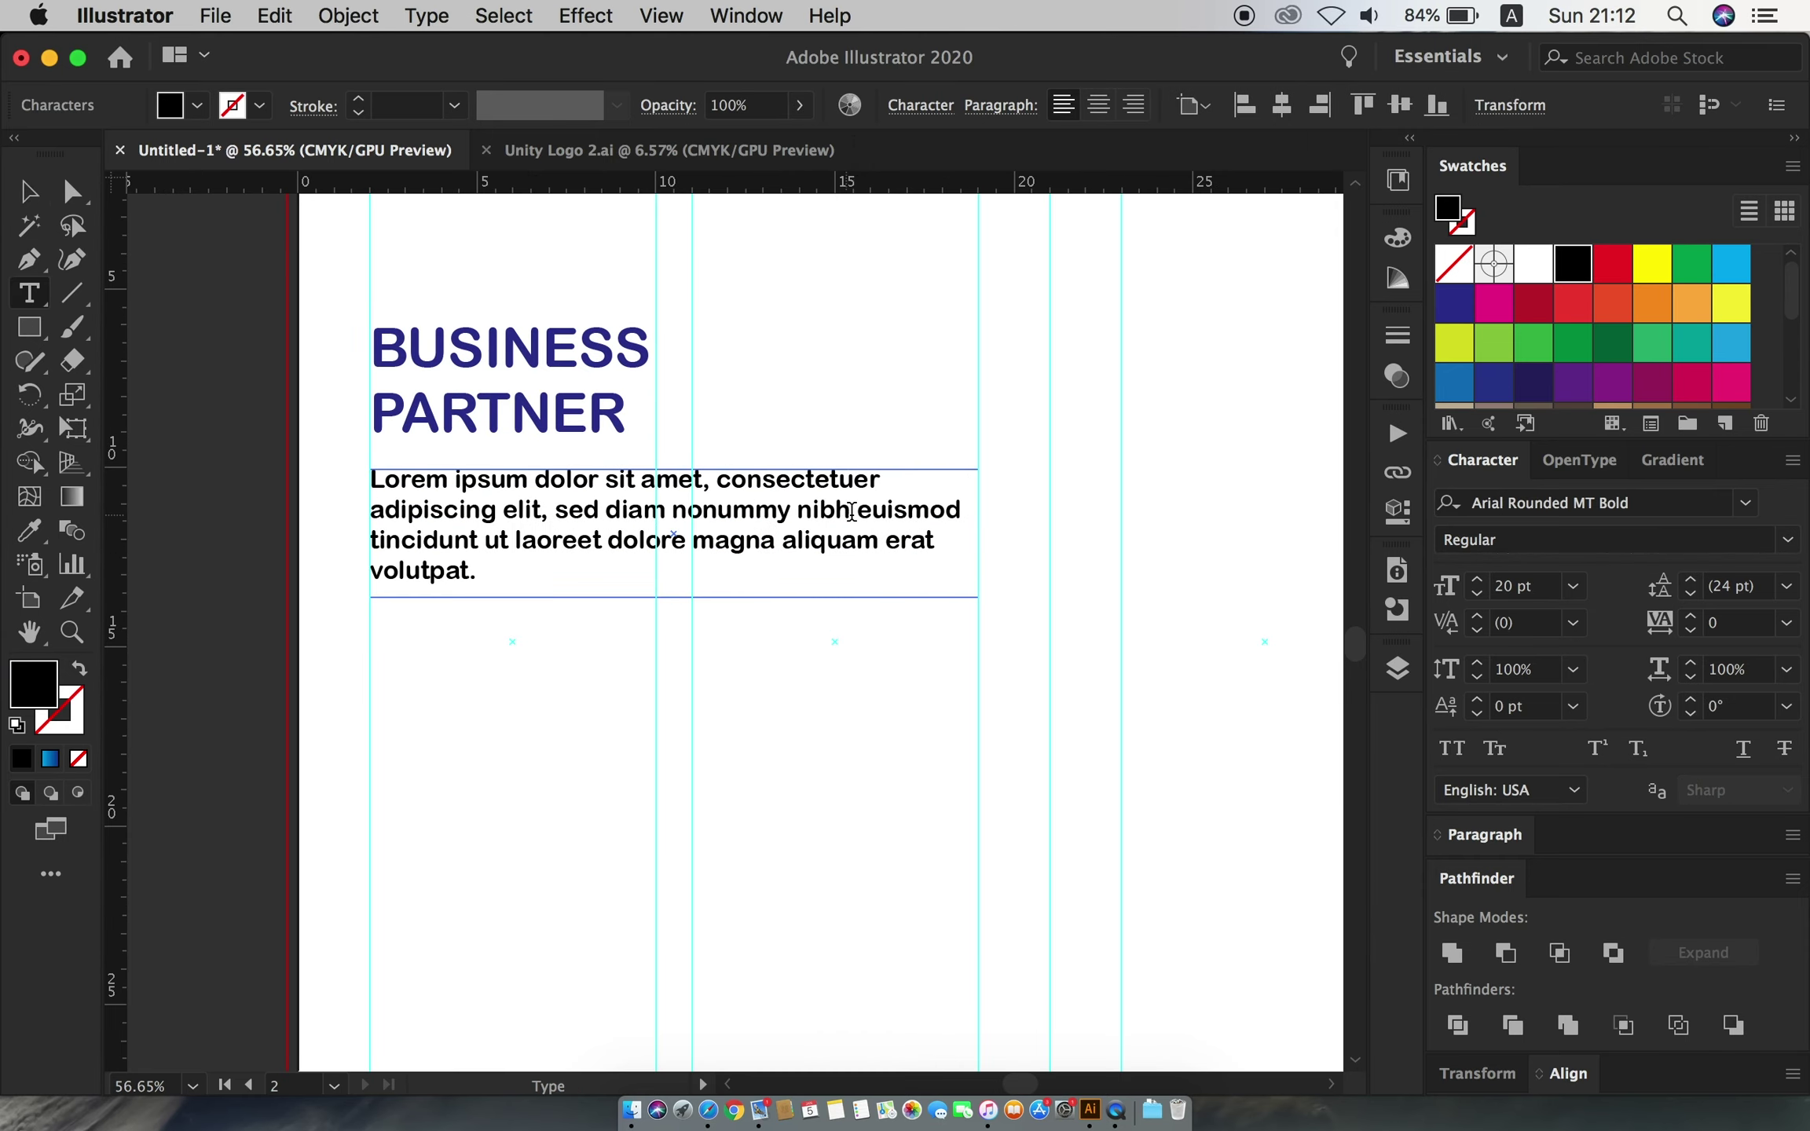
{"action": "left_click", "coordinate": [860, 512]}
{"action": "key", "text": "Return"}
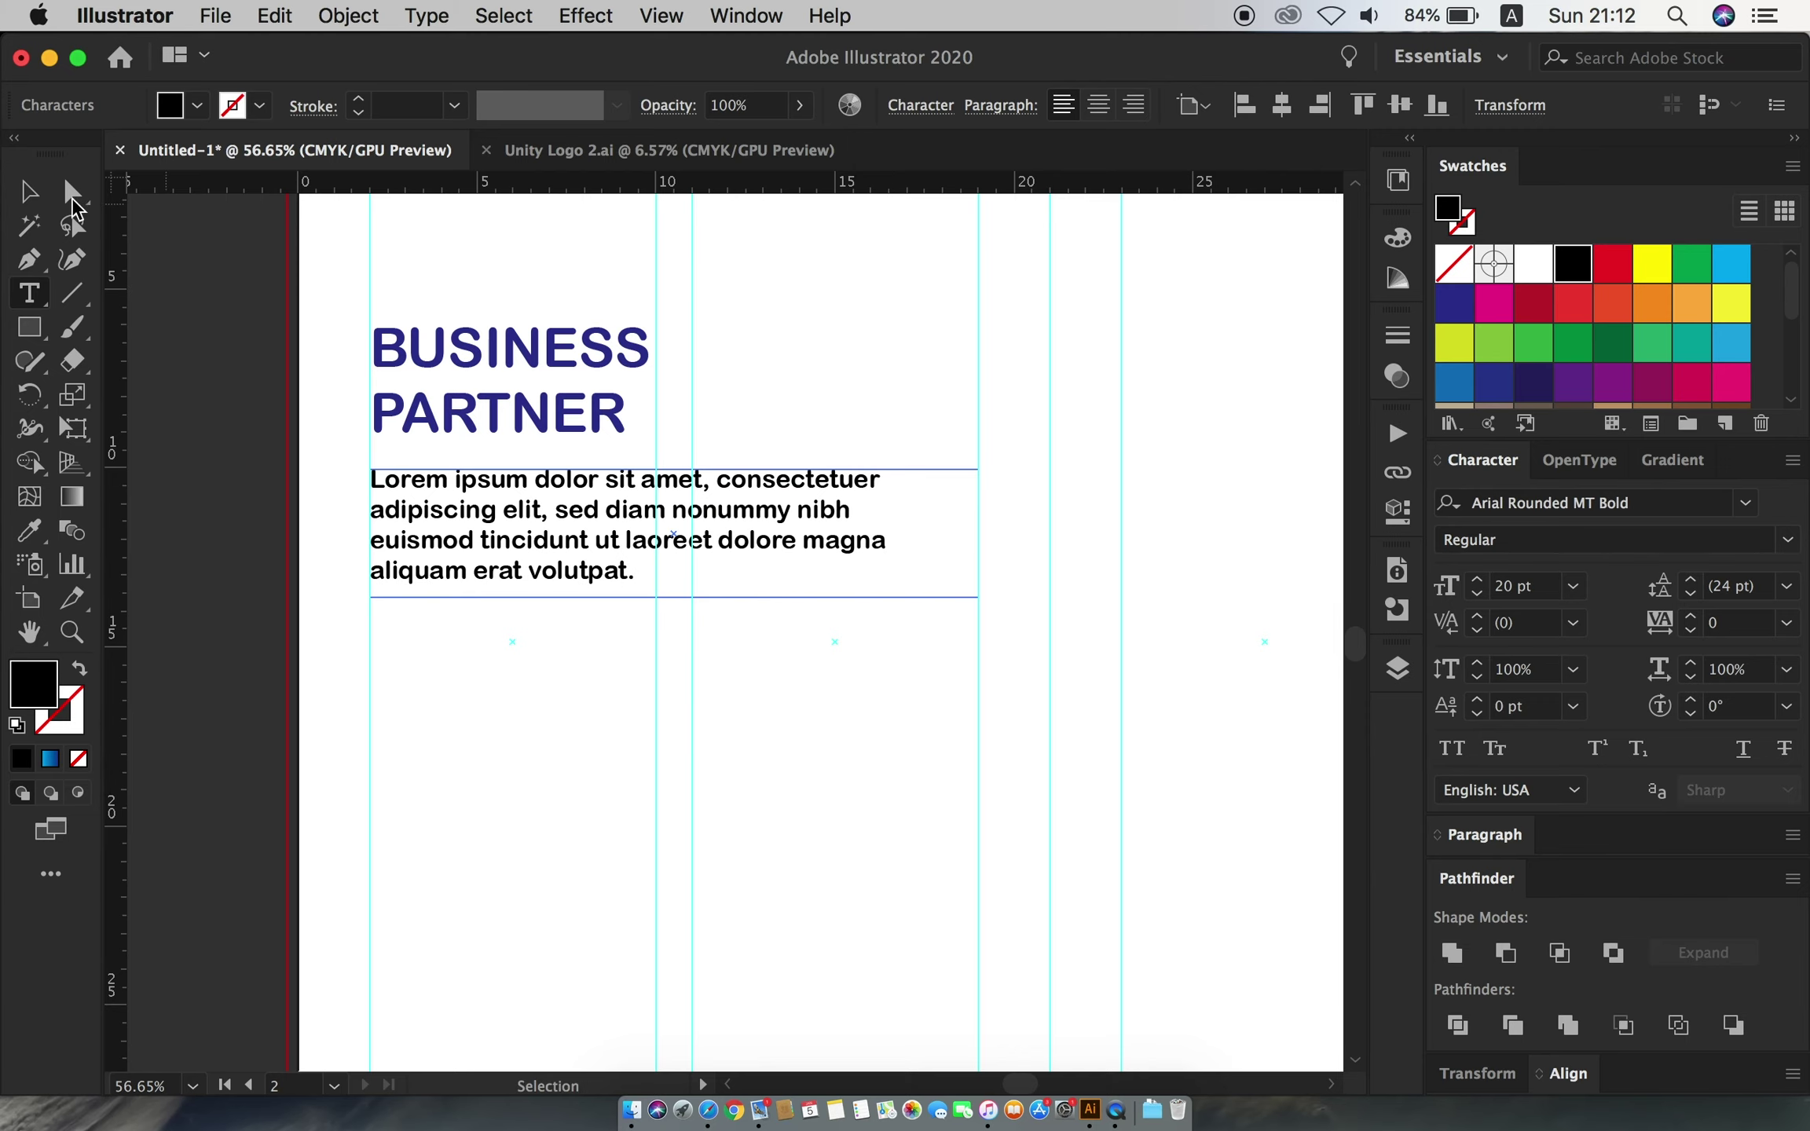
{"action": "key", "text": "Escape"}
{"action": "left_click", "coordinate": [746, 633]}
{"action": "scroll", "coordinate": [746, 633], "scroll_direction": "down", "scroll_amount": 2}
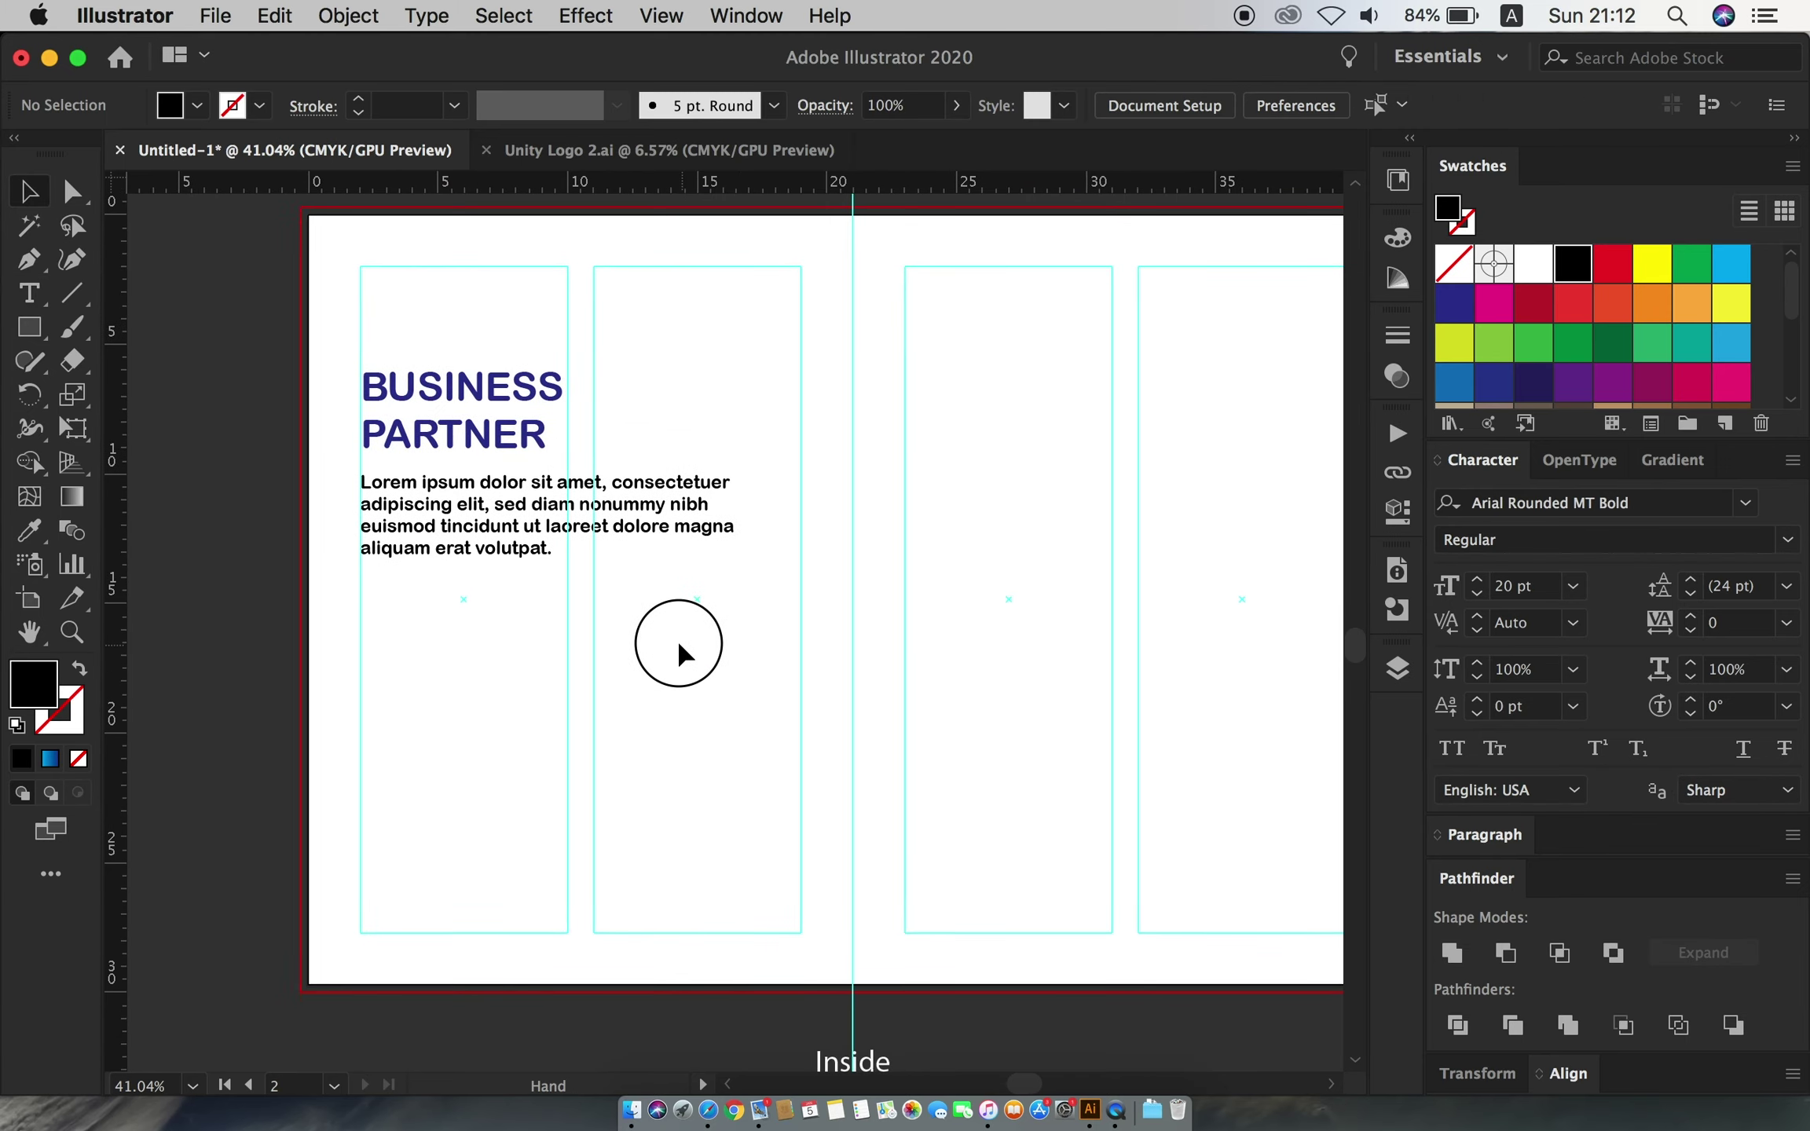
- Draw a circle in the first panel as a cyan ring with a 10 pt stroke
{"action": "left_click_drag", "start_coordinate": [679, 644], "coordinate": [677, 641]}
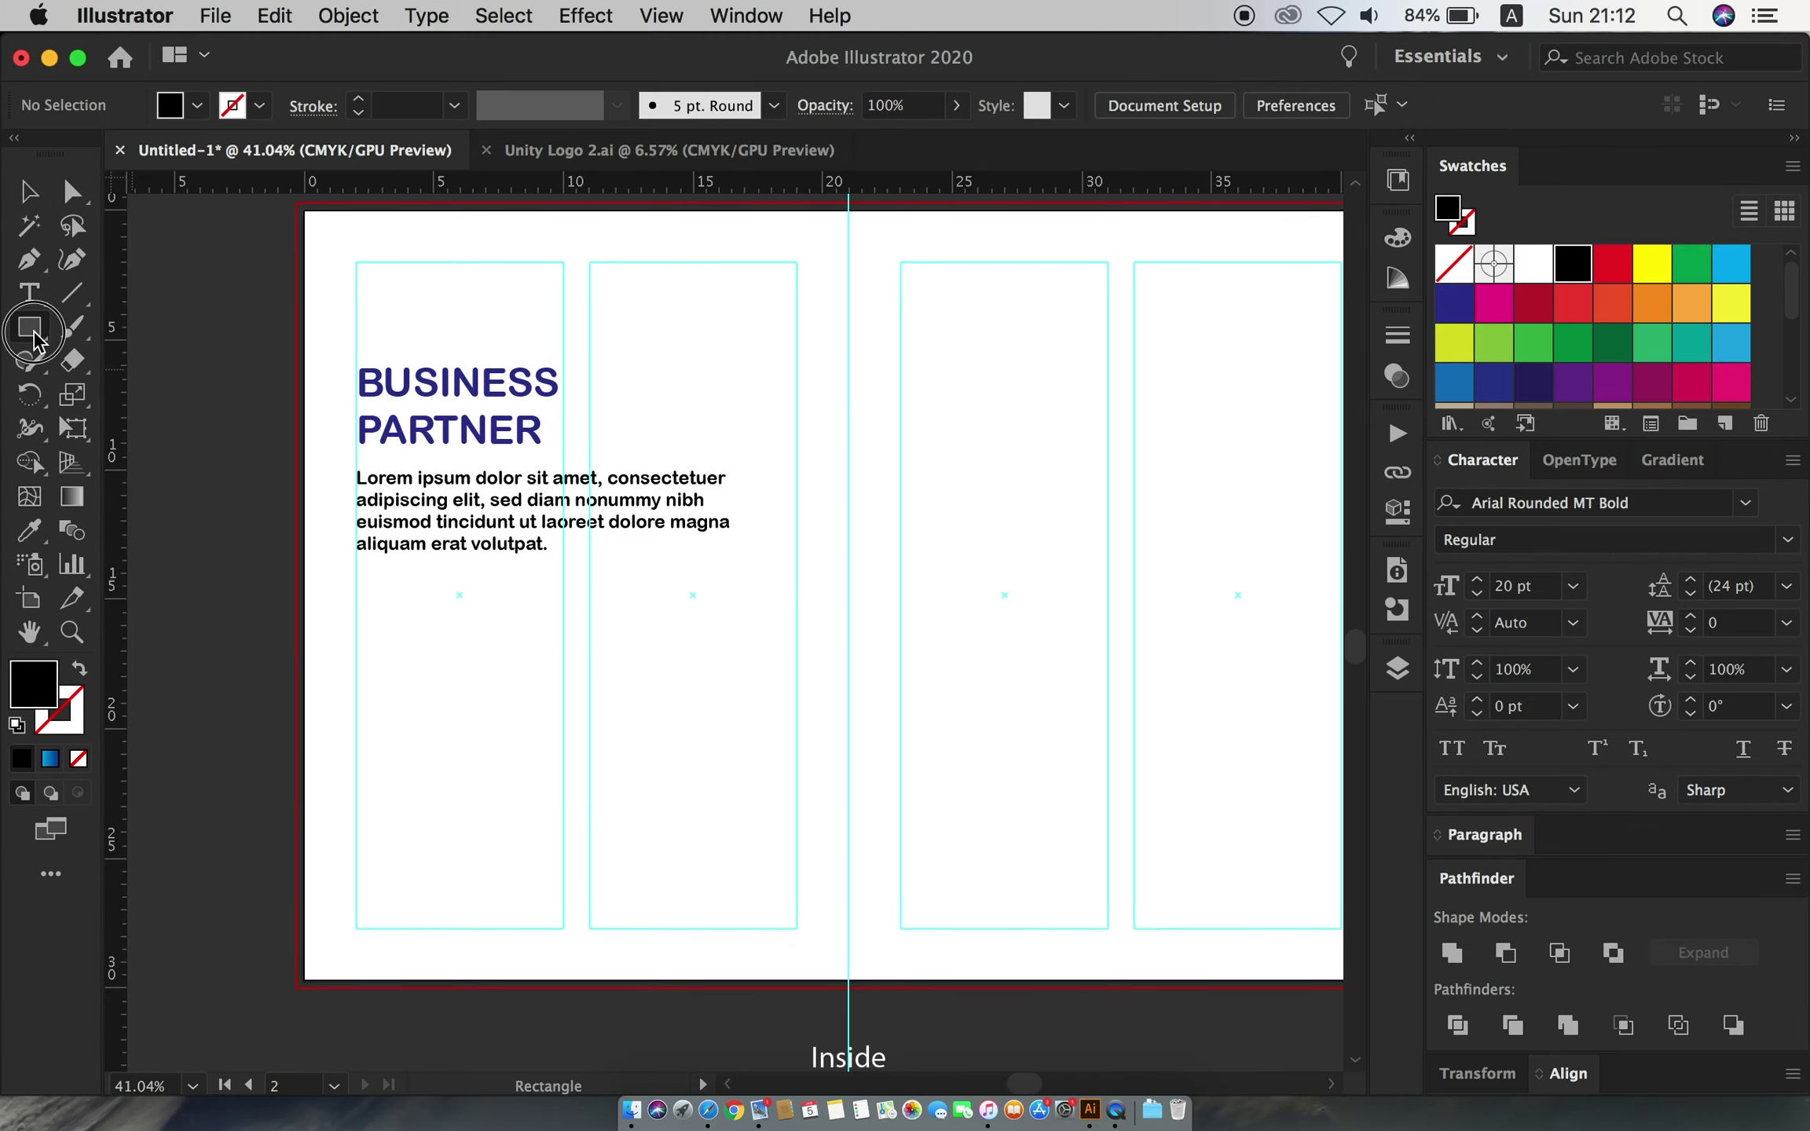
{"action": "left_click_drag", "start_coordinate": [35, 339], "coordinate": [120, 392]}
{"action": "left_click_drag", "start_coordinate": [357, 623], "coordinate": [563, 691]}
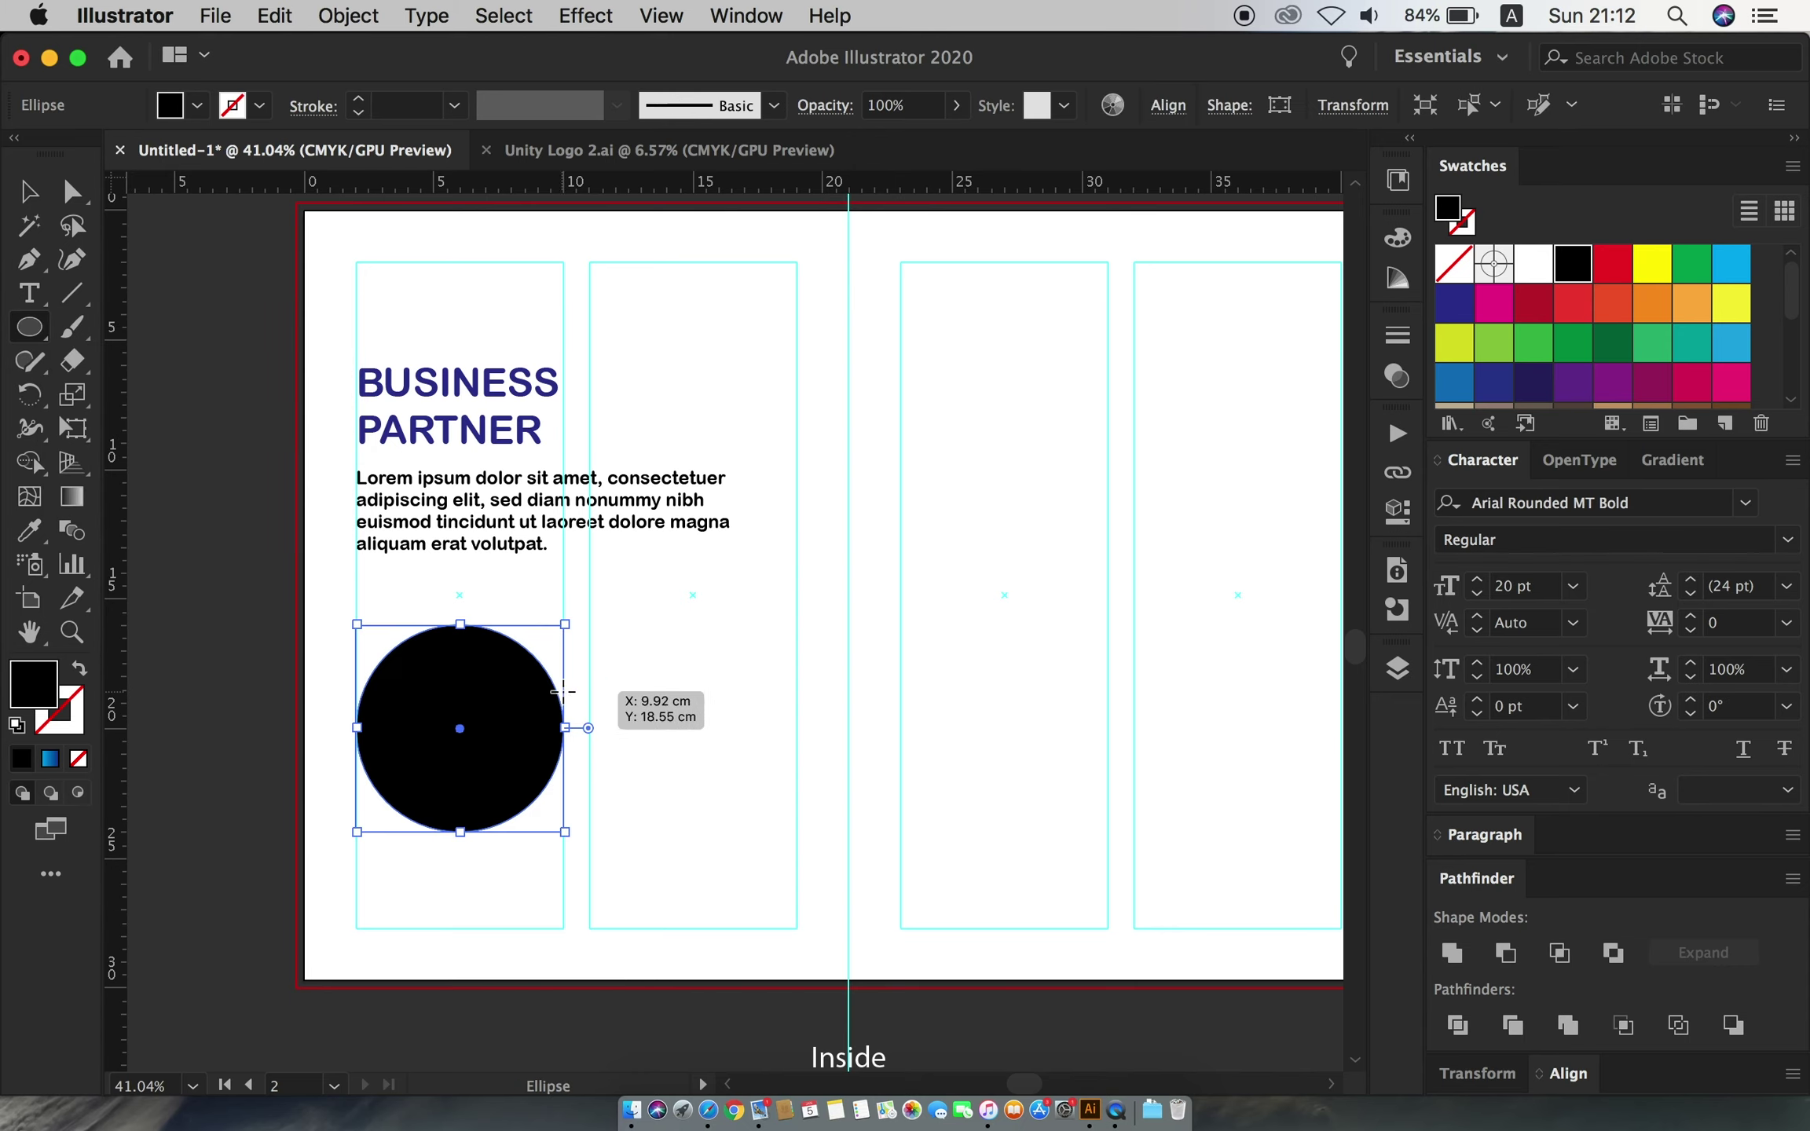
{"action": "left_click", "coordinate": [1730, 265]}
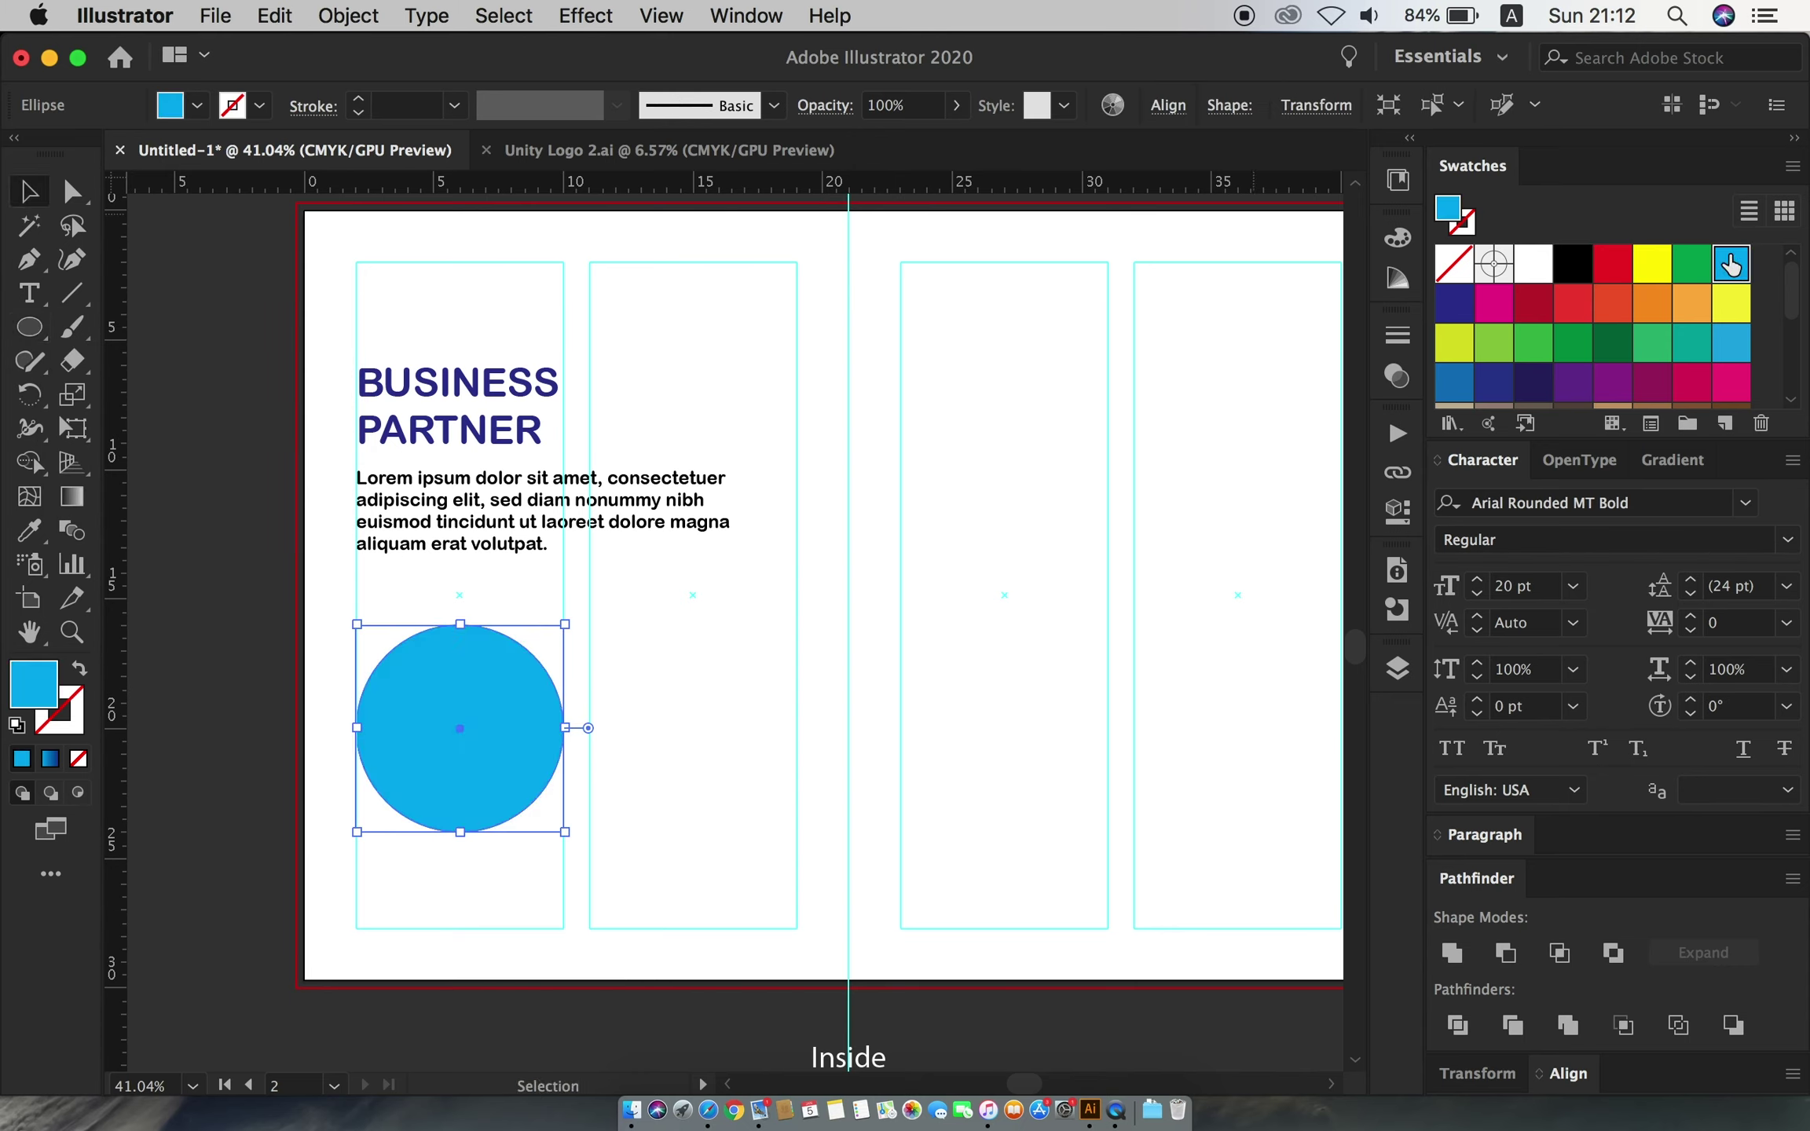
{"action": "left_click", "coordinate": [76, 674]}
{"action": "left_click", "coordinate": [454, 105]}
{"action": "left_click", "coordinate": [496, 509]}
- Paste a copy in front and make it a solid cyan ellipse filling the overlap
{"action": "left_click", "coordinate": [274, 16]}
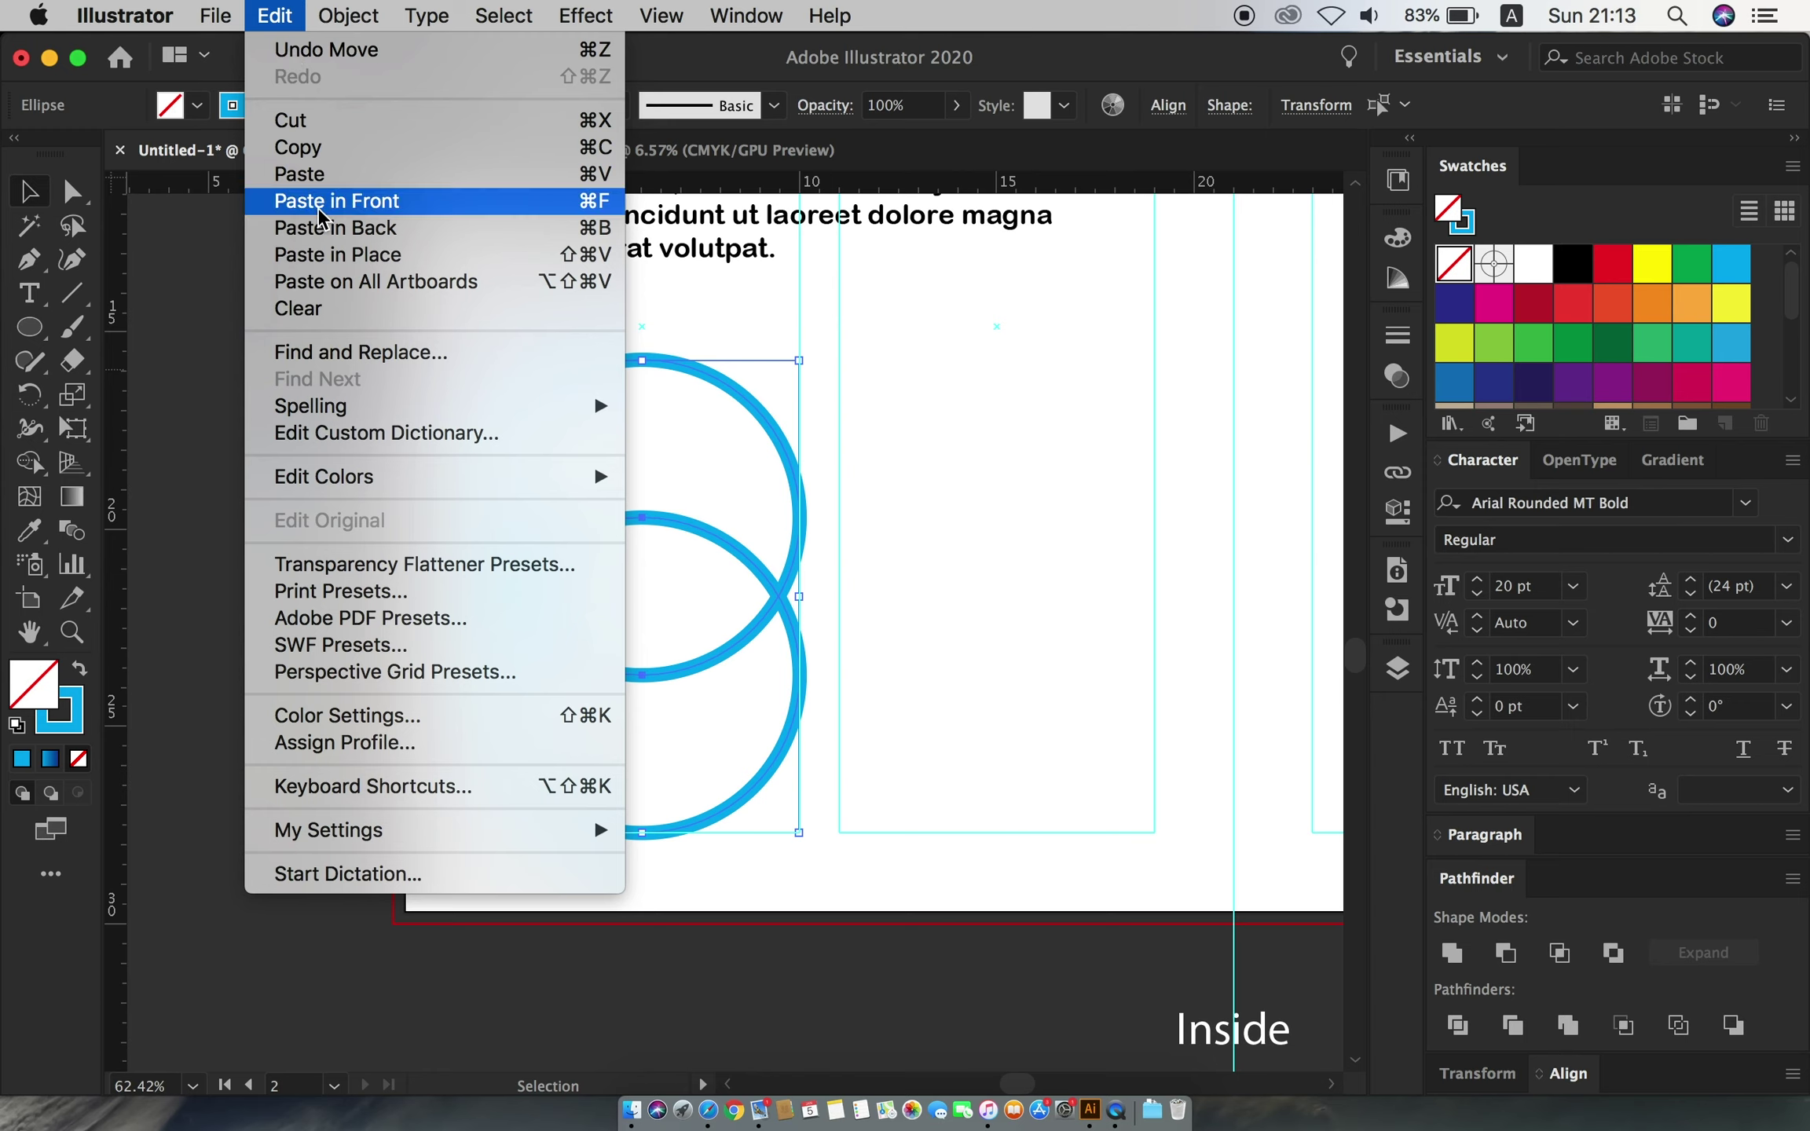
{"action": "left_click", "coordinate": [315, 198]}
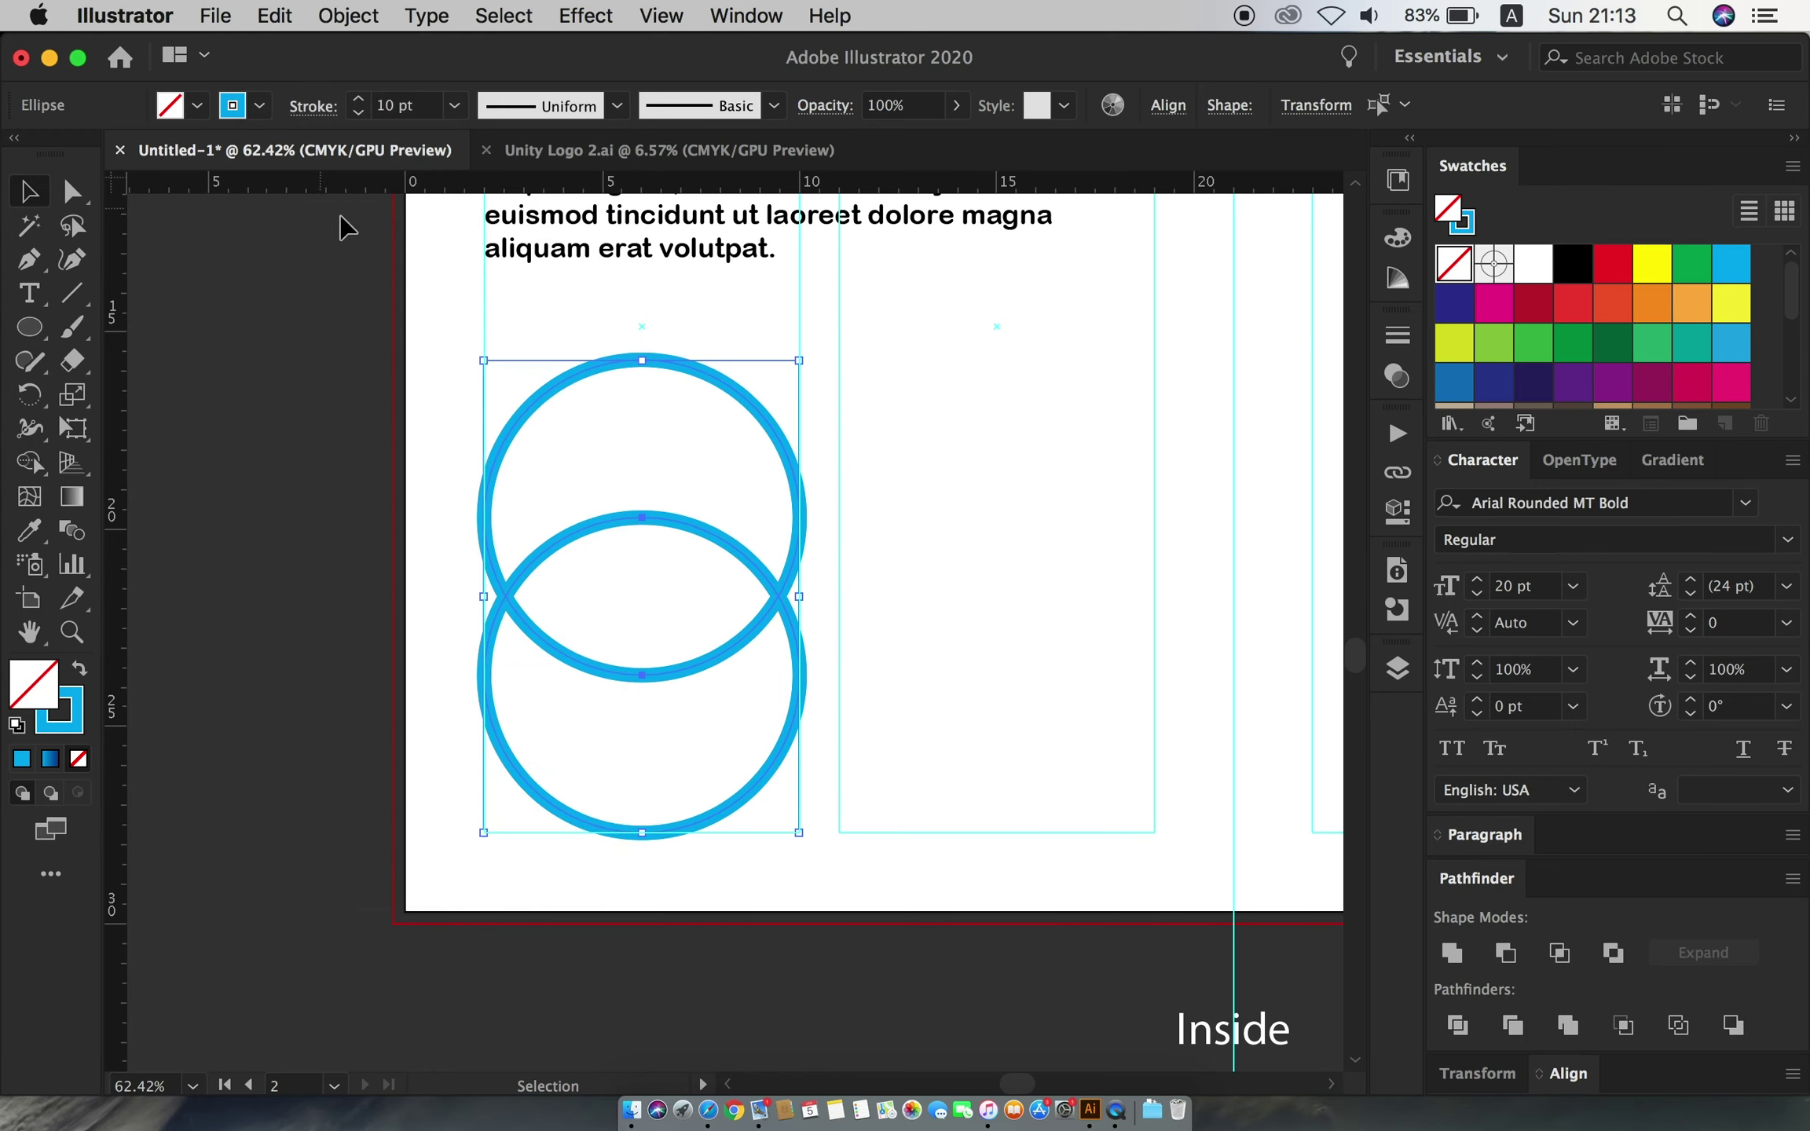
{"action": "left_click", "coordinate": [79, 669]}
{"action": "left_click", "coordinate": [974, 612]}
- Add a centred, enlarged cyan '50%' label inside the upper circle
{"action": "left_click", "coordinate": [30, 293]}
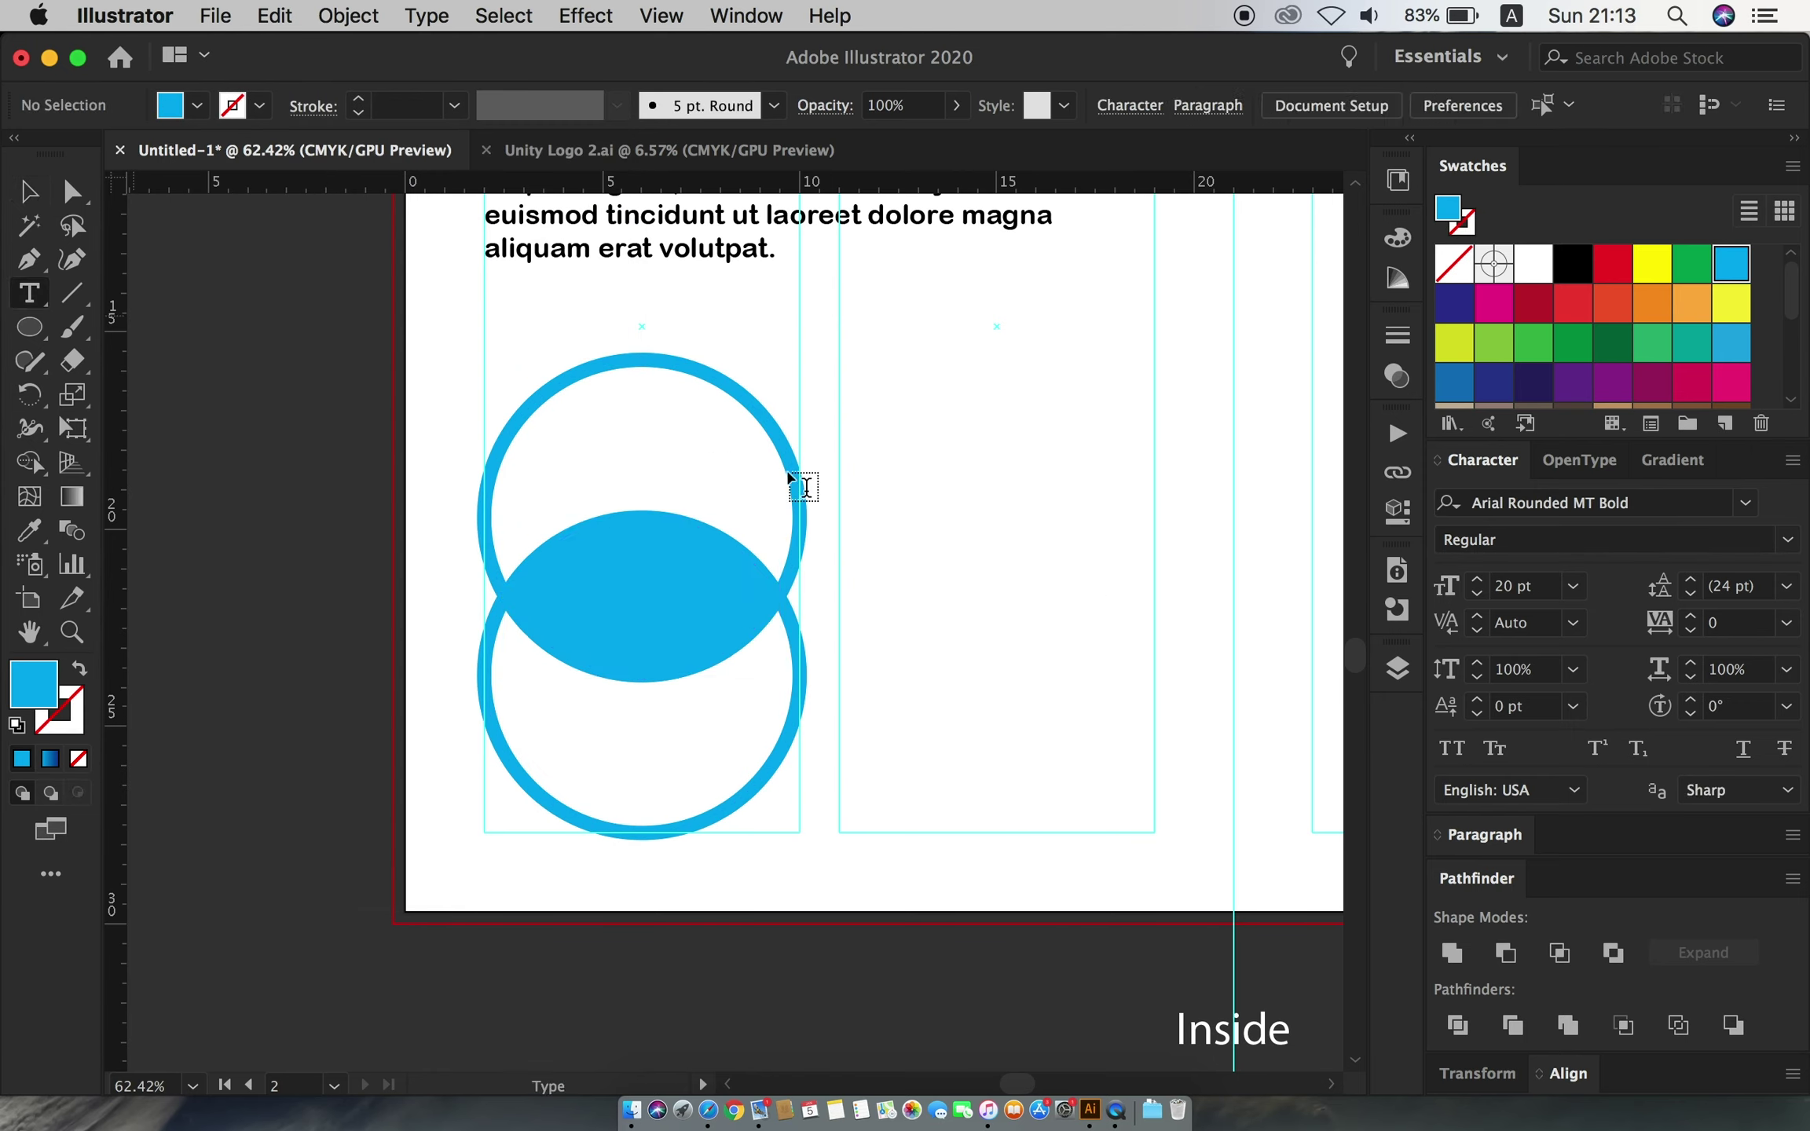
{"action": "left_click", "coordinate": [889, 470]}
{"action": "type", "text": "50%"}
{"action": "key", "text": "Escape"}
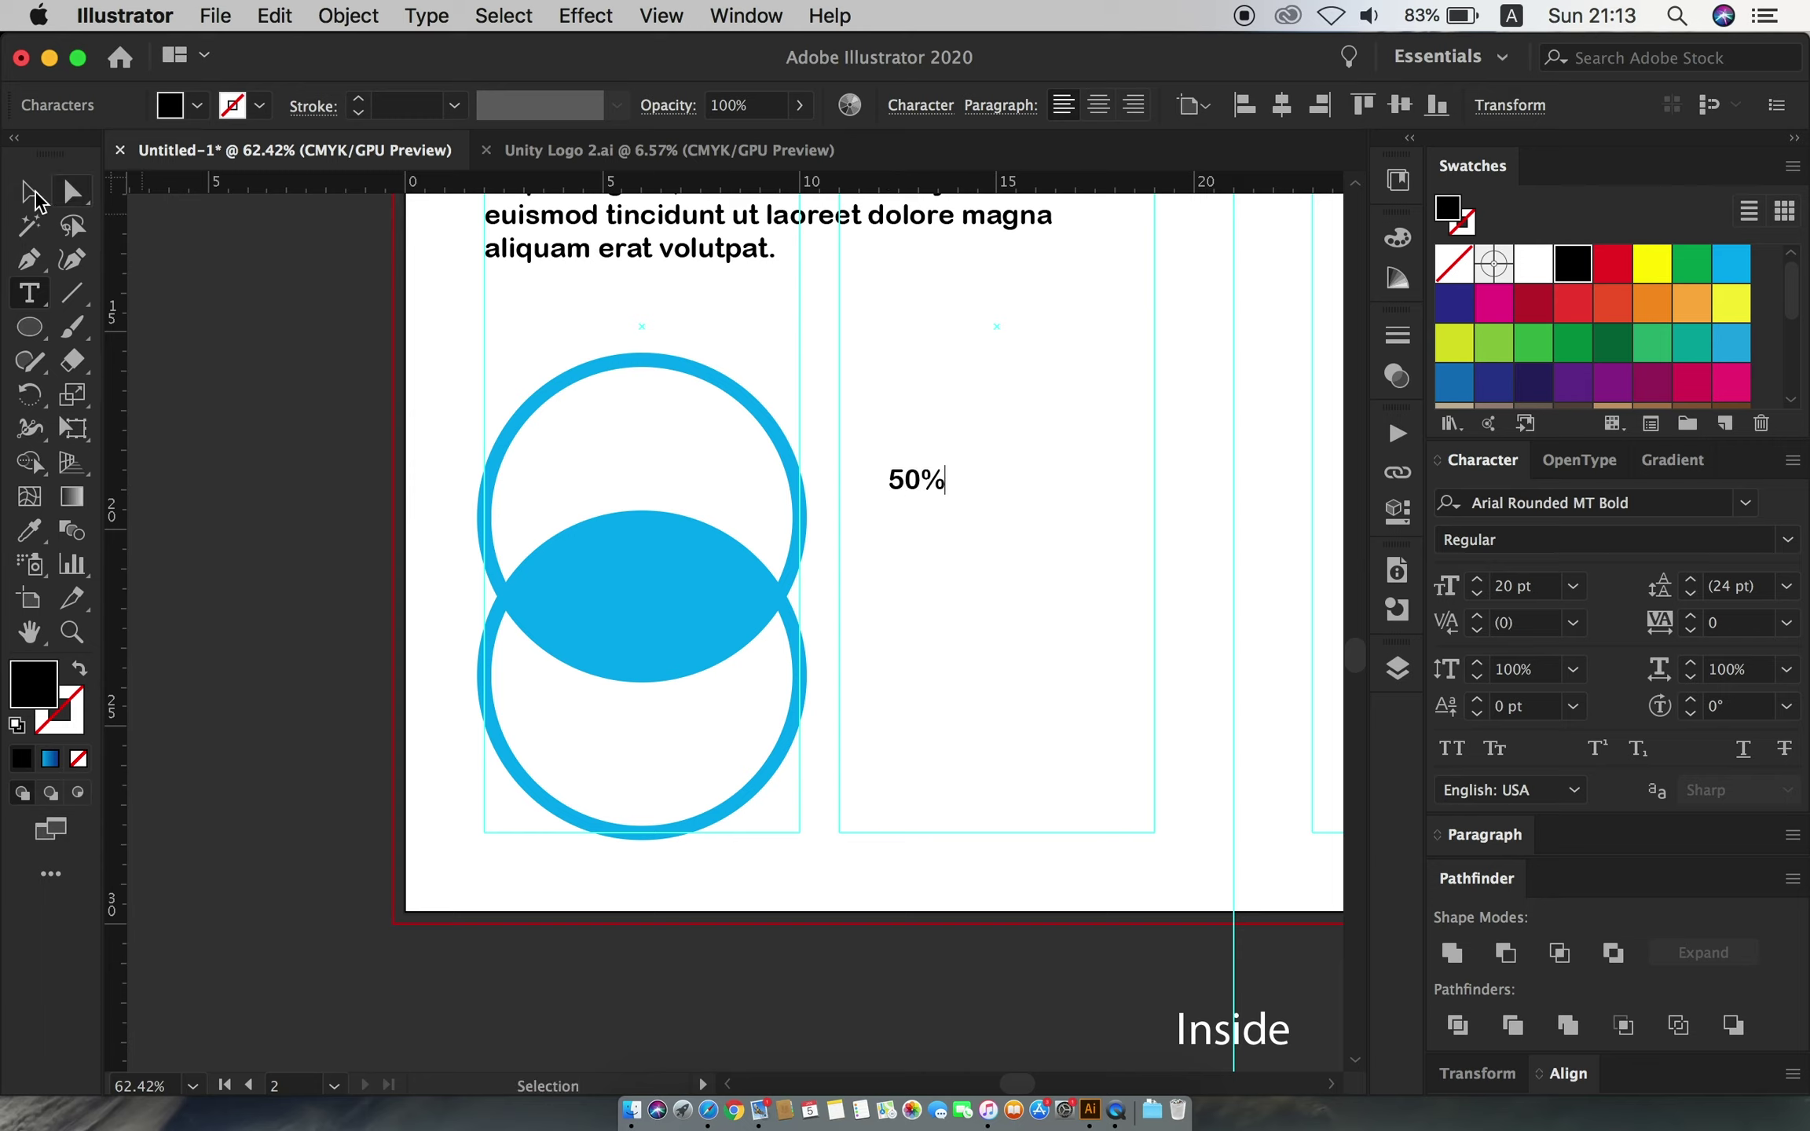
{"action": "left_click", "coordinate": [1099, 104]}
{"action": "left_click_drag", "start_coordinate": [921, 495], "coordinate": [982, 503]}
{"action": "left_click_drag", "start_coordinate": [927, 479], "coordinate": [648, 455]}
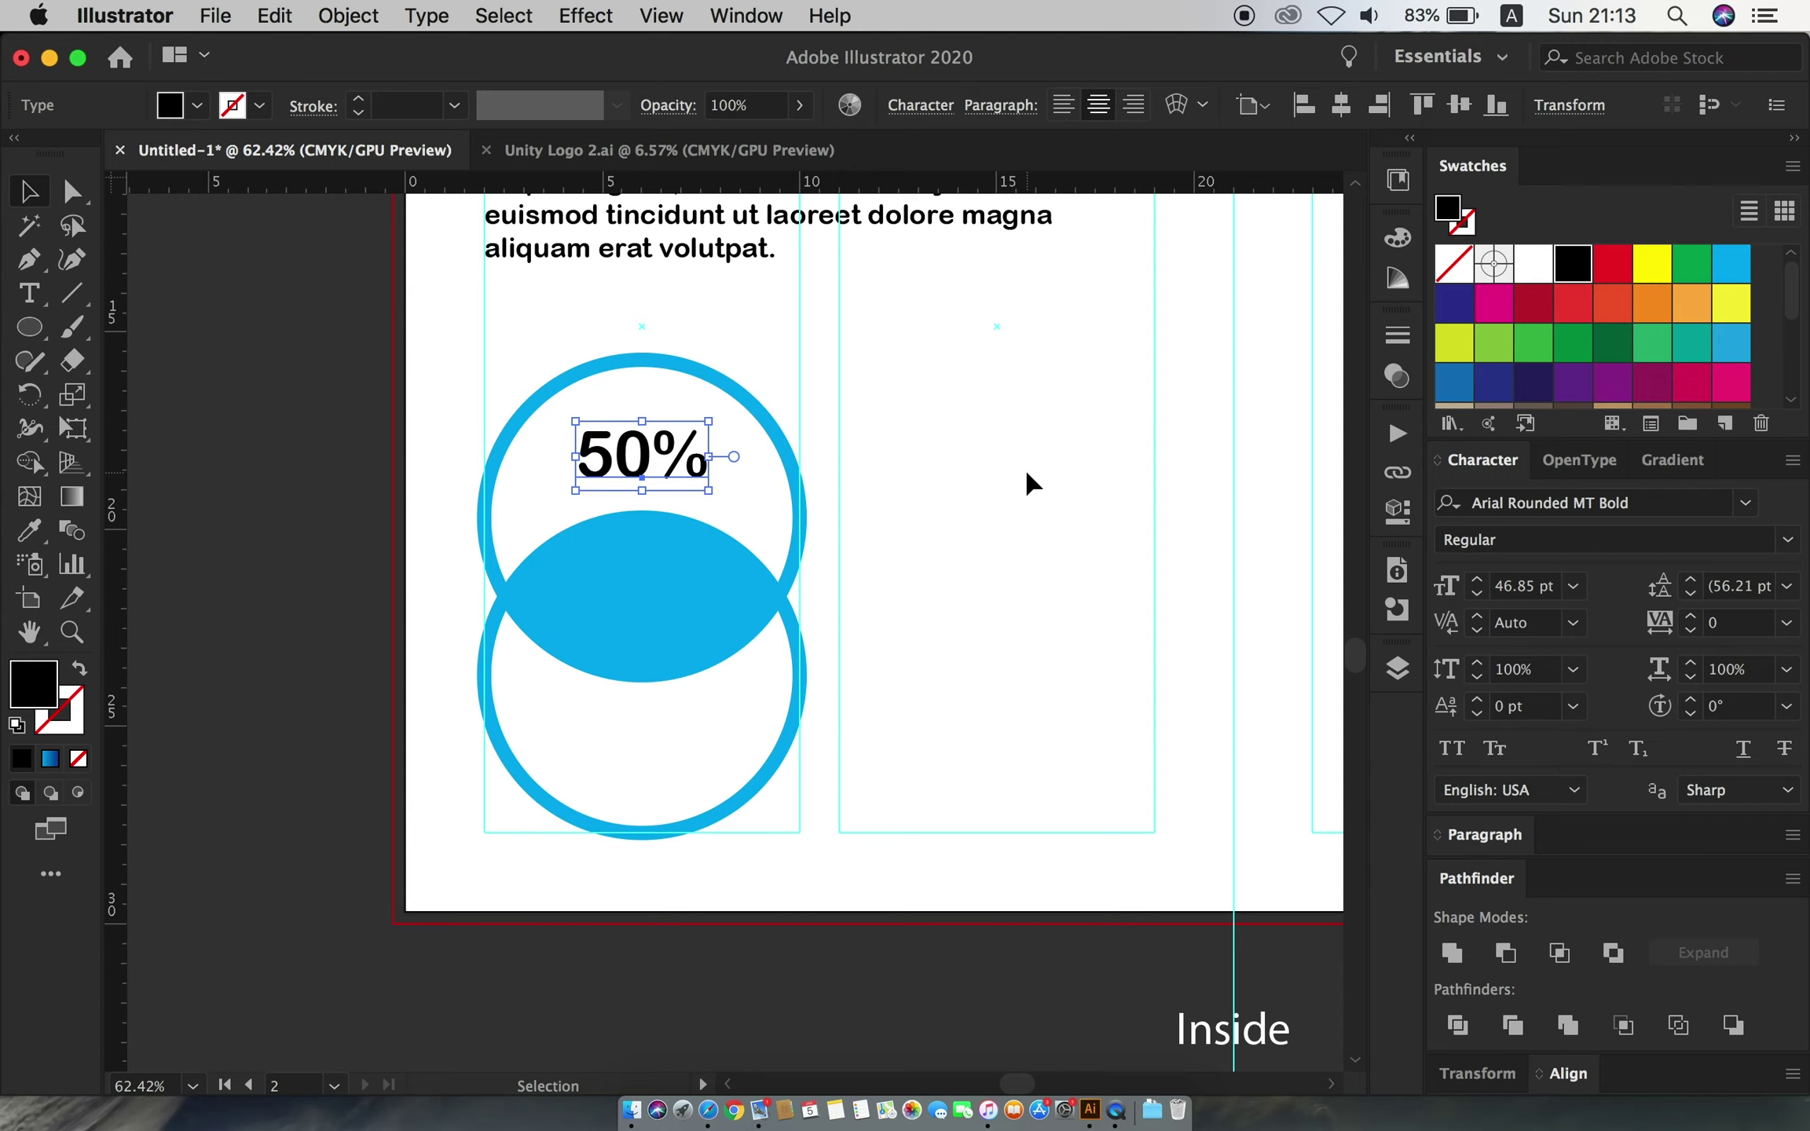
{"action": "left_click", "coordinate": [1728, 271]}
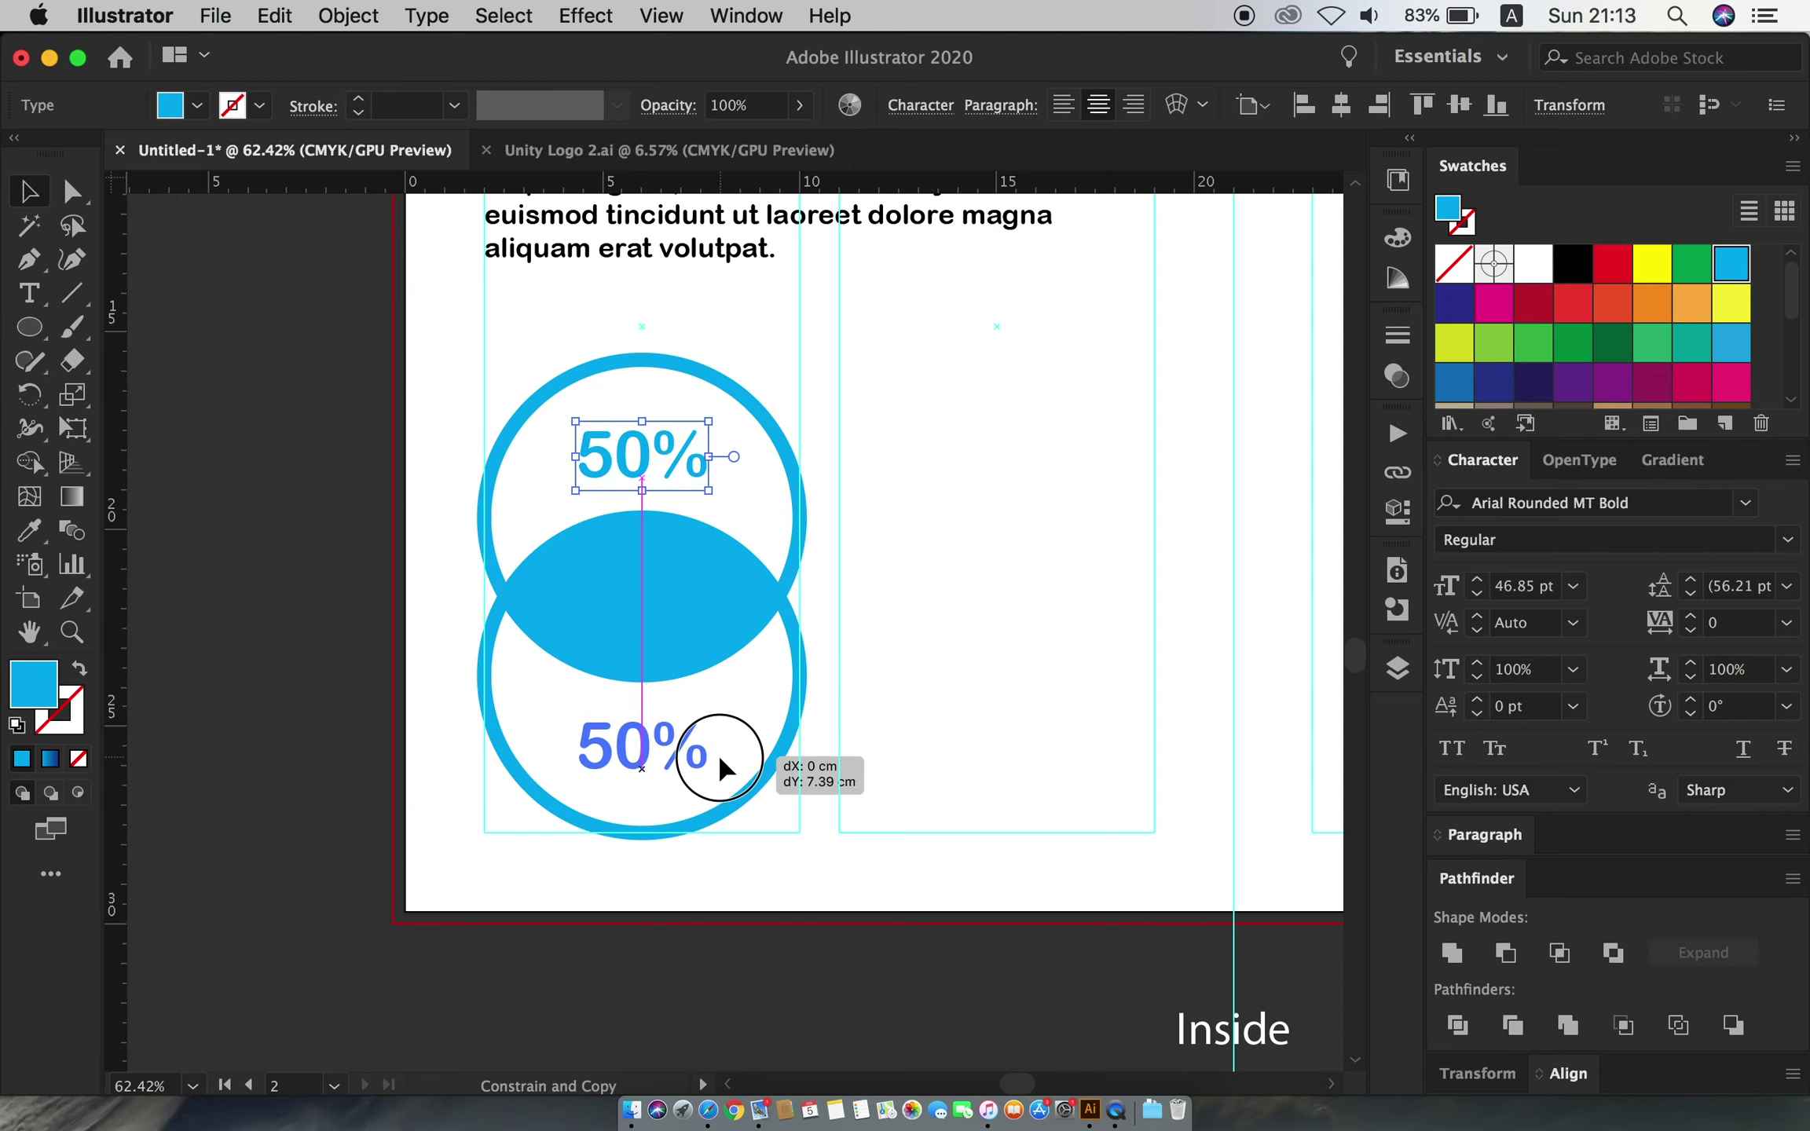
- Copy the label into the lower circle and make the middle label a white '100%'
{"action": "mouse_move", "coordinate": [698, 460]}
{"action": "left_mouse_down"}
{"action": "mouse_move", "coordinate": [717, 753]}
{"action": "mouse_move", "coordinate": [709, 616]}
{"action": "left_mouse_up"}
{"action": "left_click", "coordinate": [1533, 265]}
{"action": "double_click", "coordinate": [628, 608]}
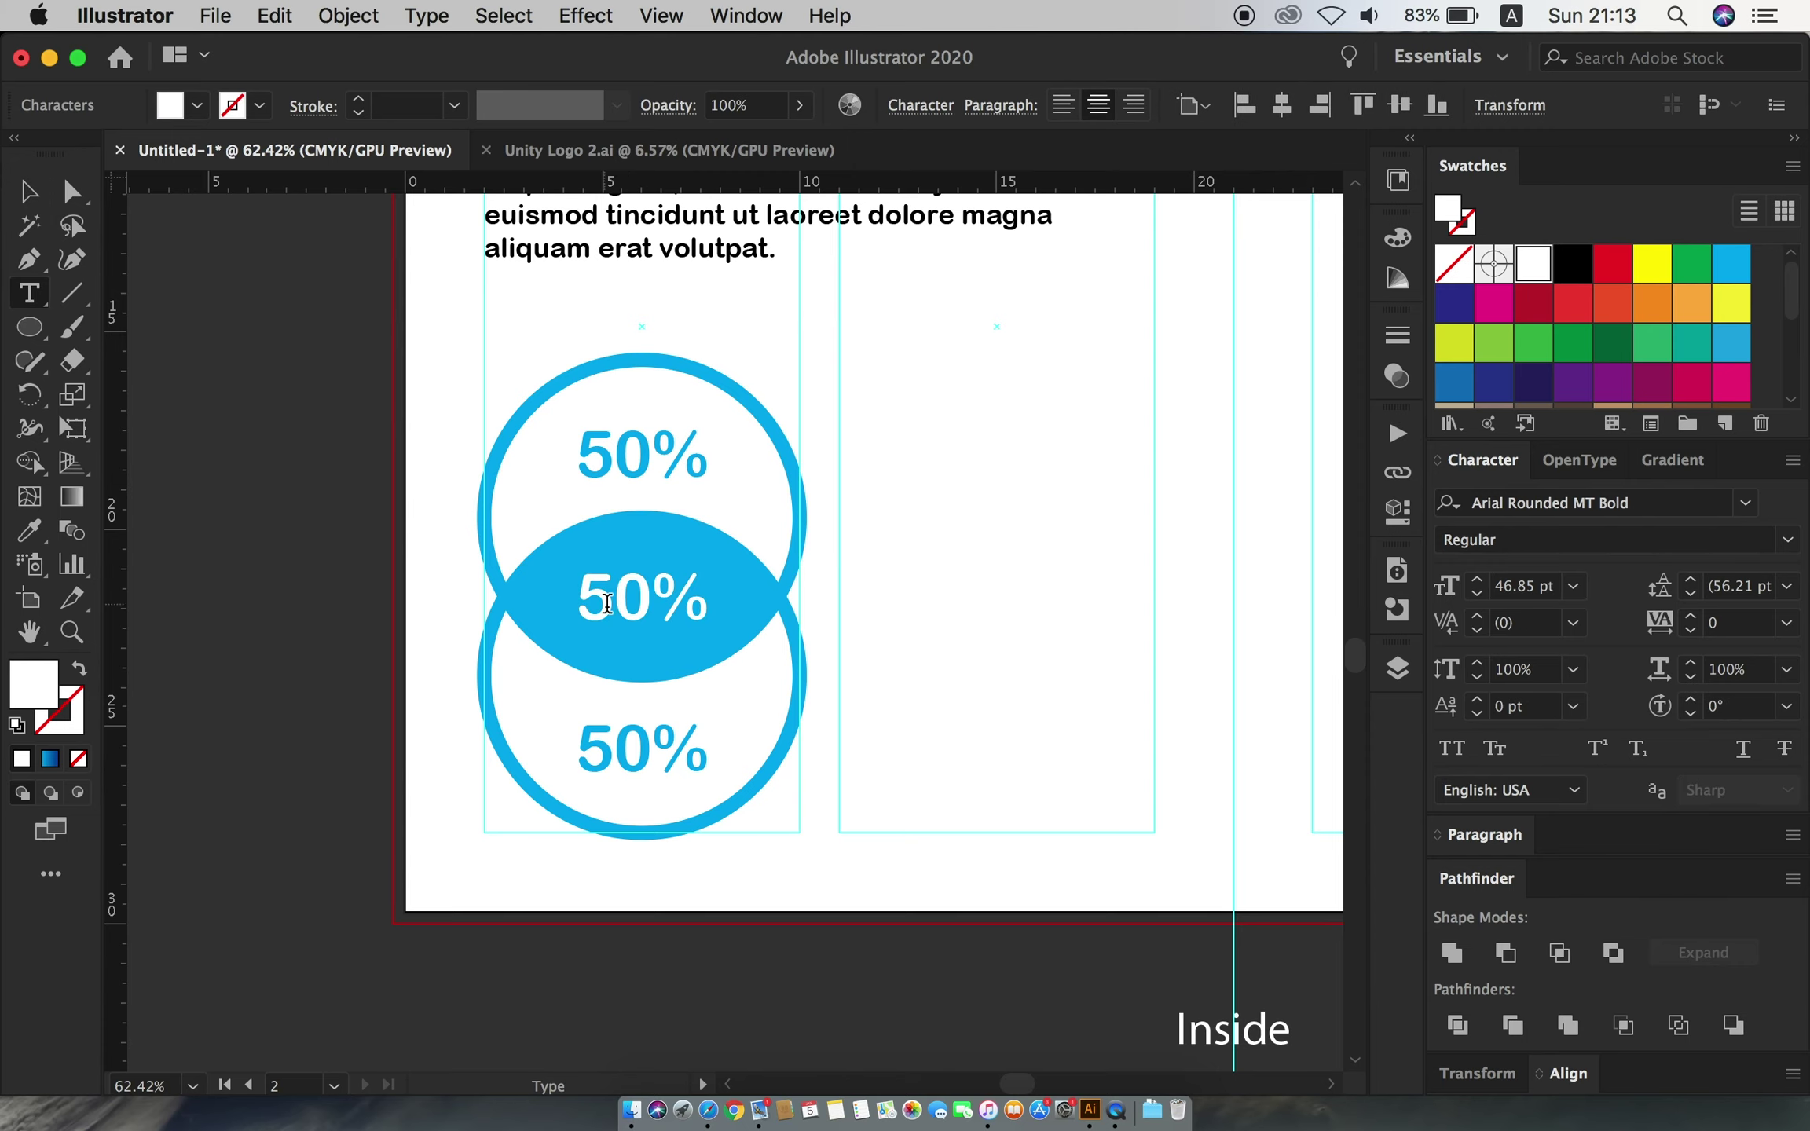
{"action": "type", "text": "10"}
{"action": "left_click", "coordinate": [29, 197]}
- Group the circles, cyan ellipse and all three labels together
{"action": "left_click", "coordinate": [421, 385]}
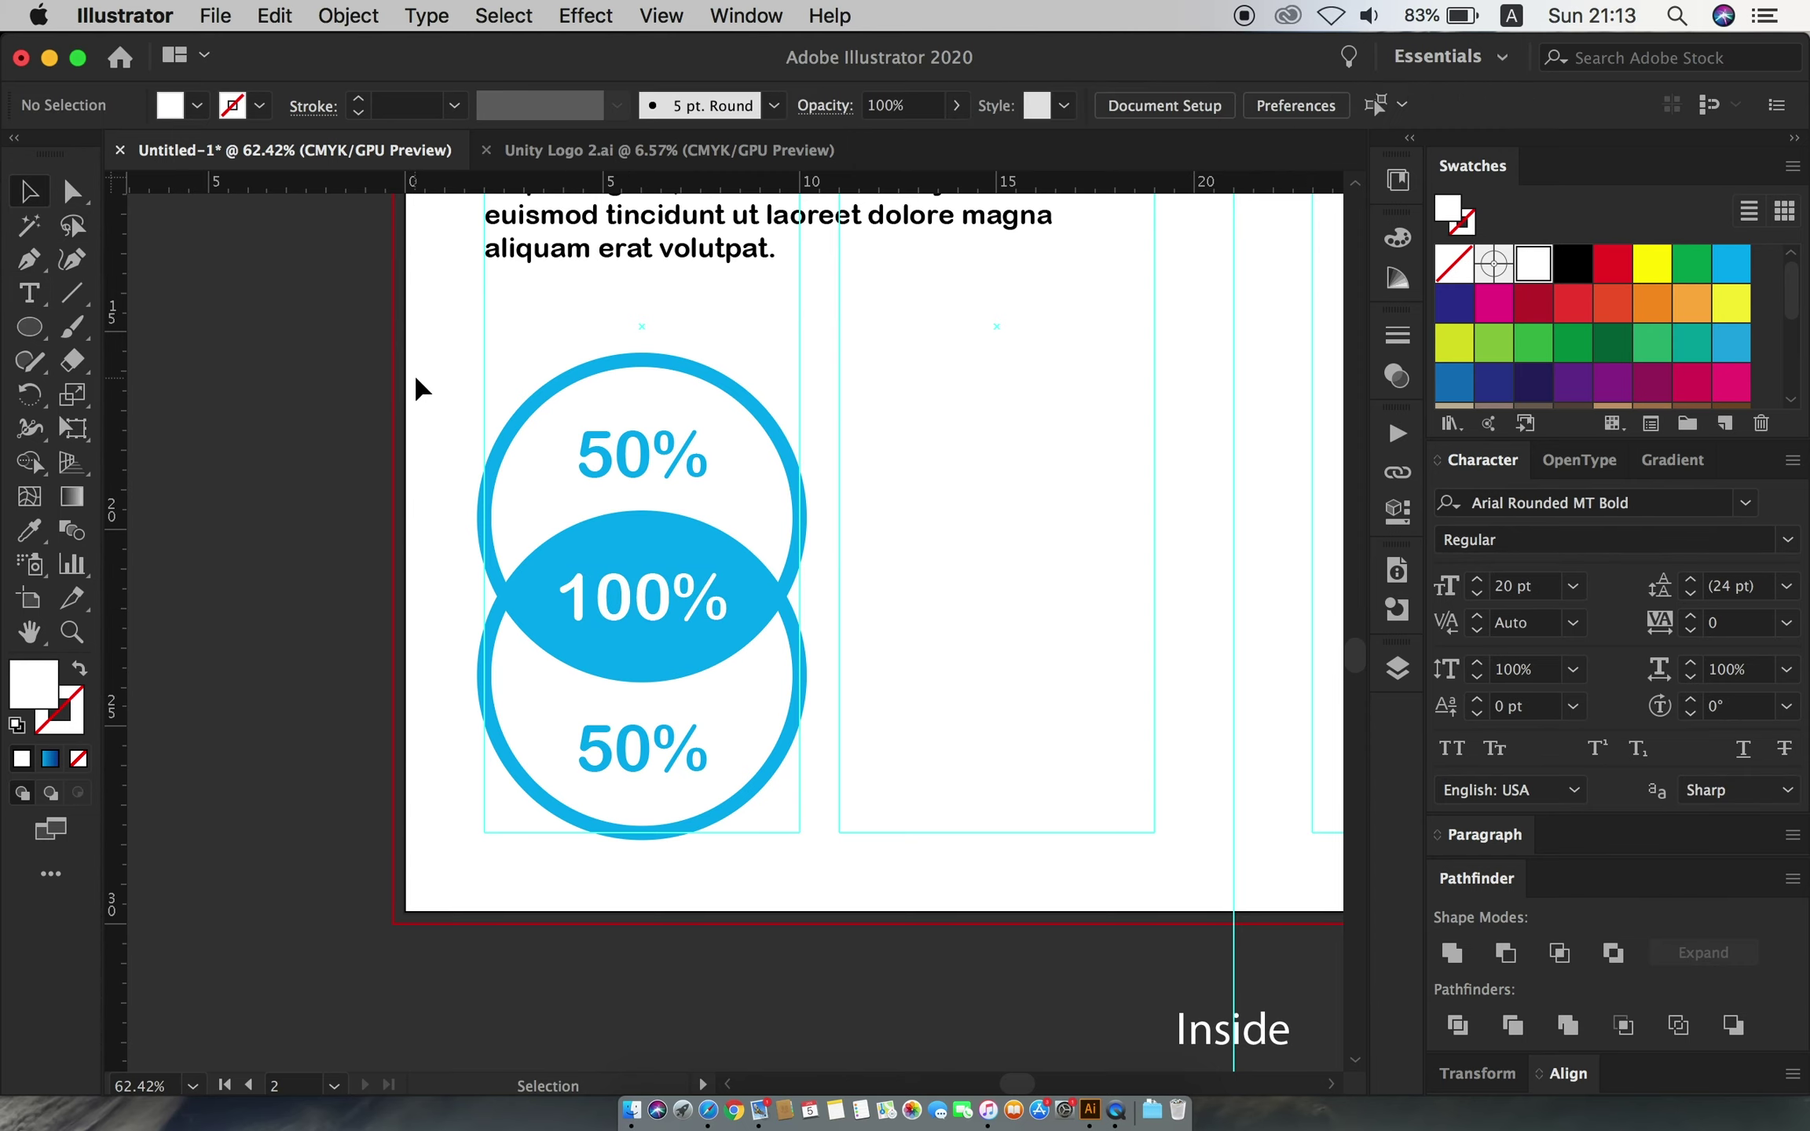
{"action": "left_click_drag", "start_coordinate": [831, 776], "coordinate": [855, 813]}
{"action": "left_click", "coordinate": [360, 30]}
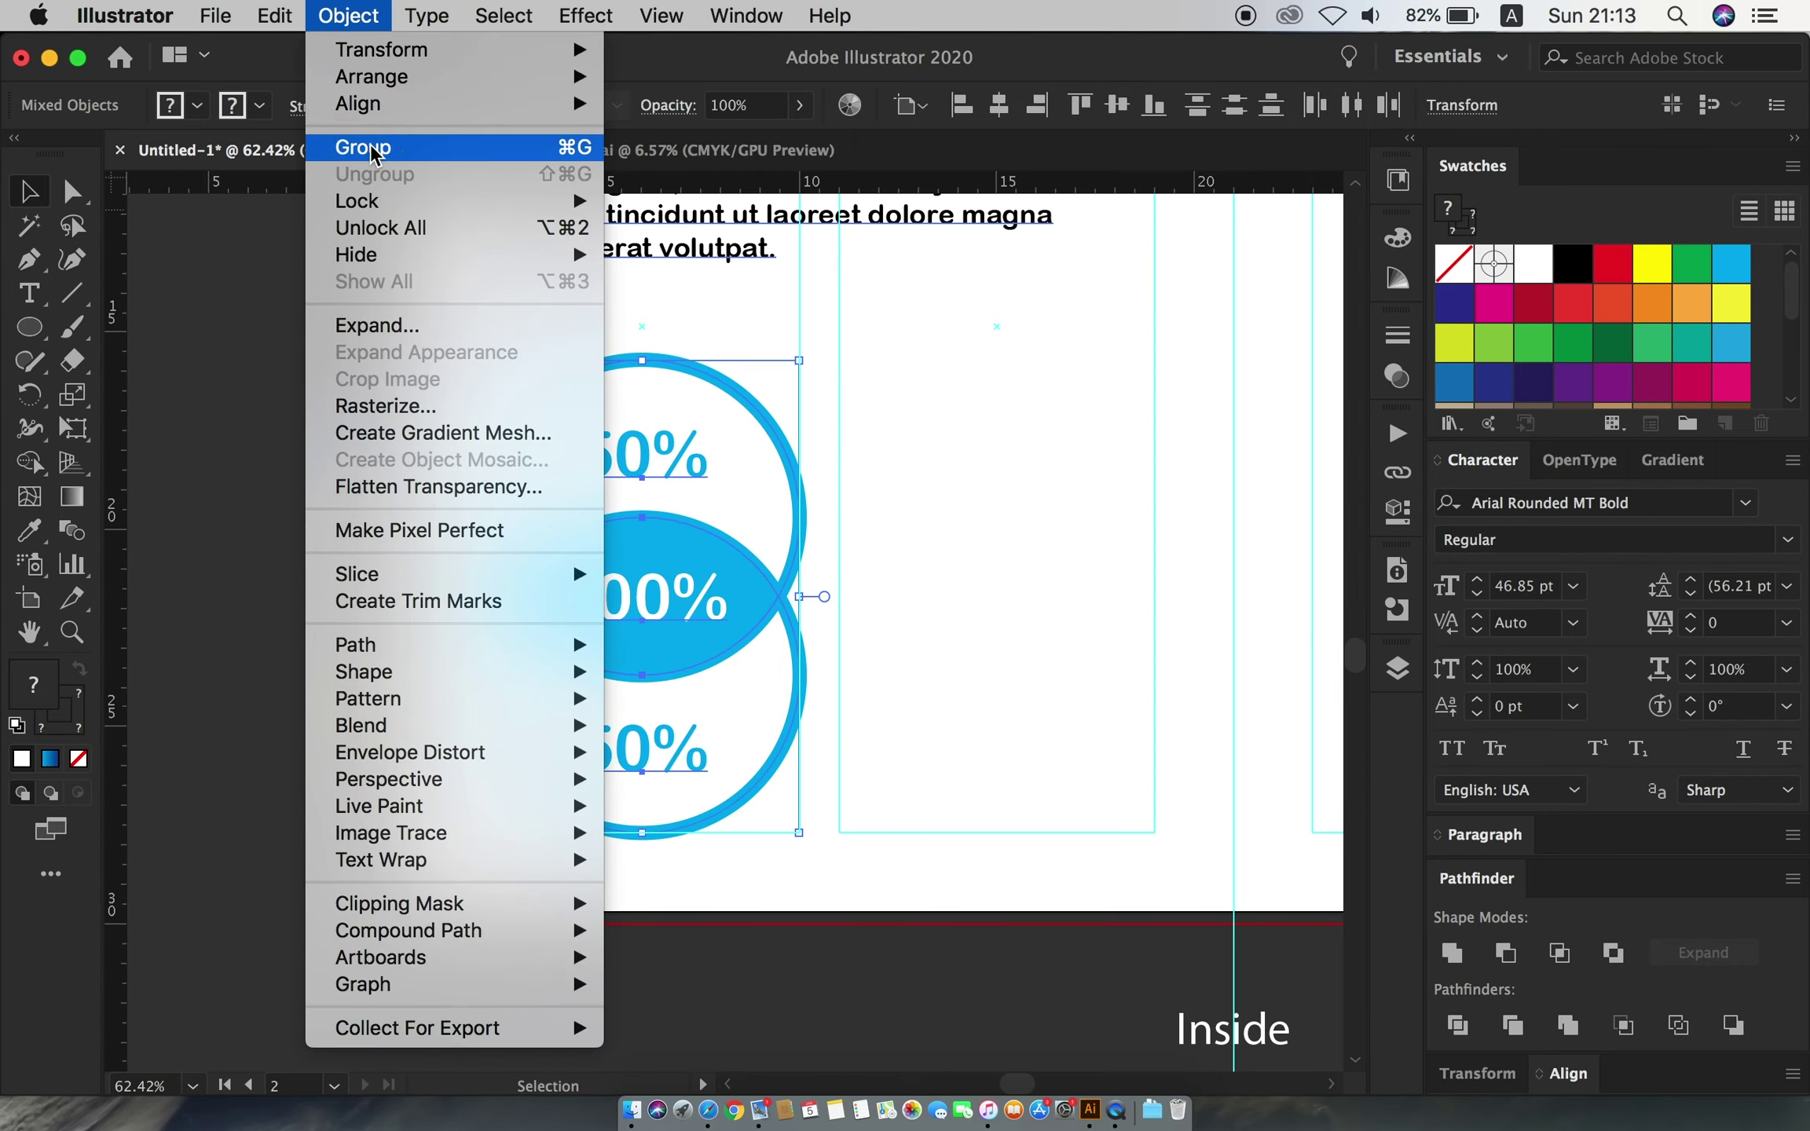
{"action": "left_click", "coordinate": [363, 145]}
{"action": "left_click", "coordinate": [970, 565]}
{"action": "left_click", "coordinate": [785, 663]}
{"action": "left_click_drag", "start_coordinate": [786, 664], "coordinate": [813, 530]}
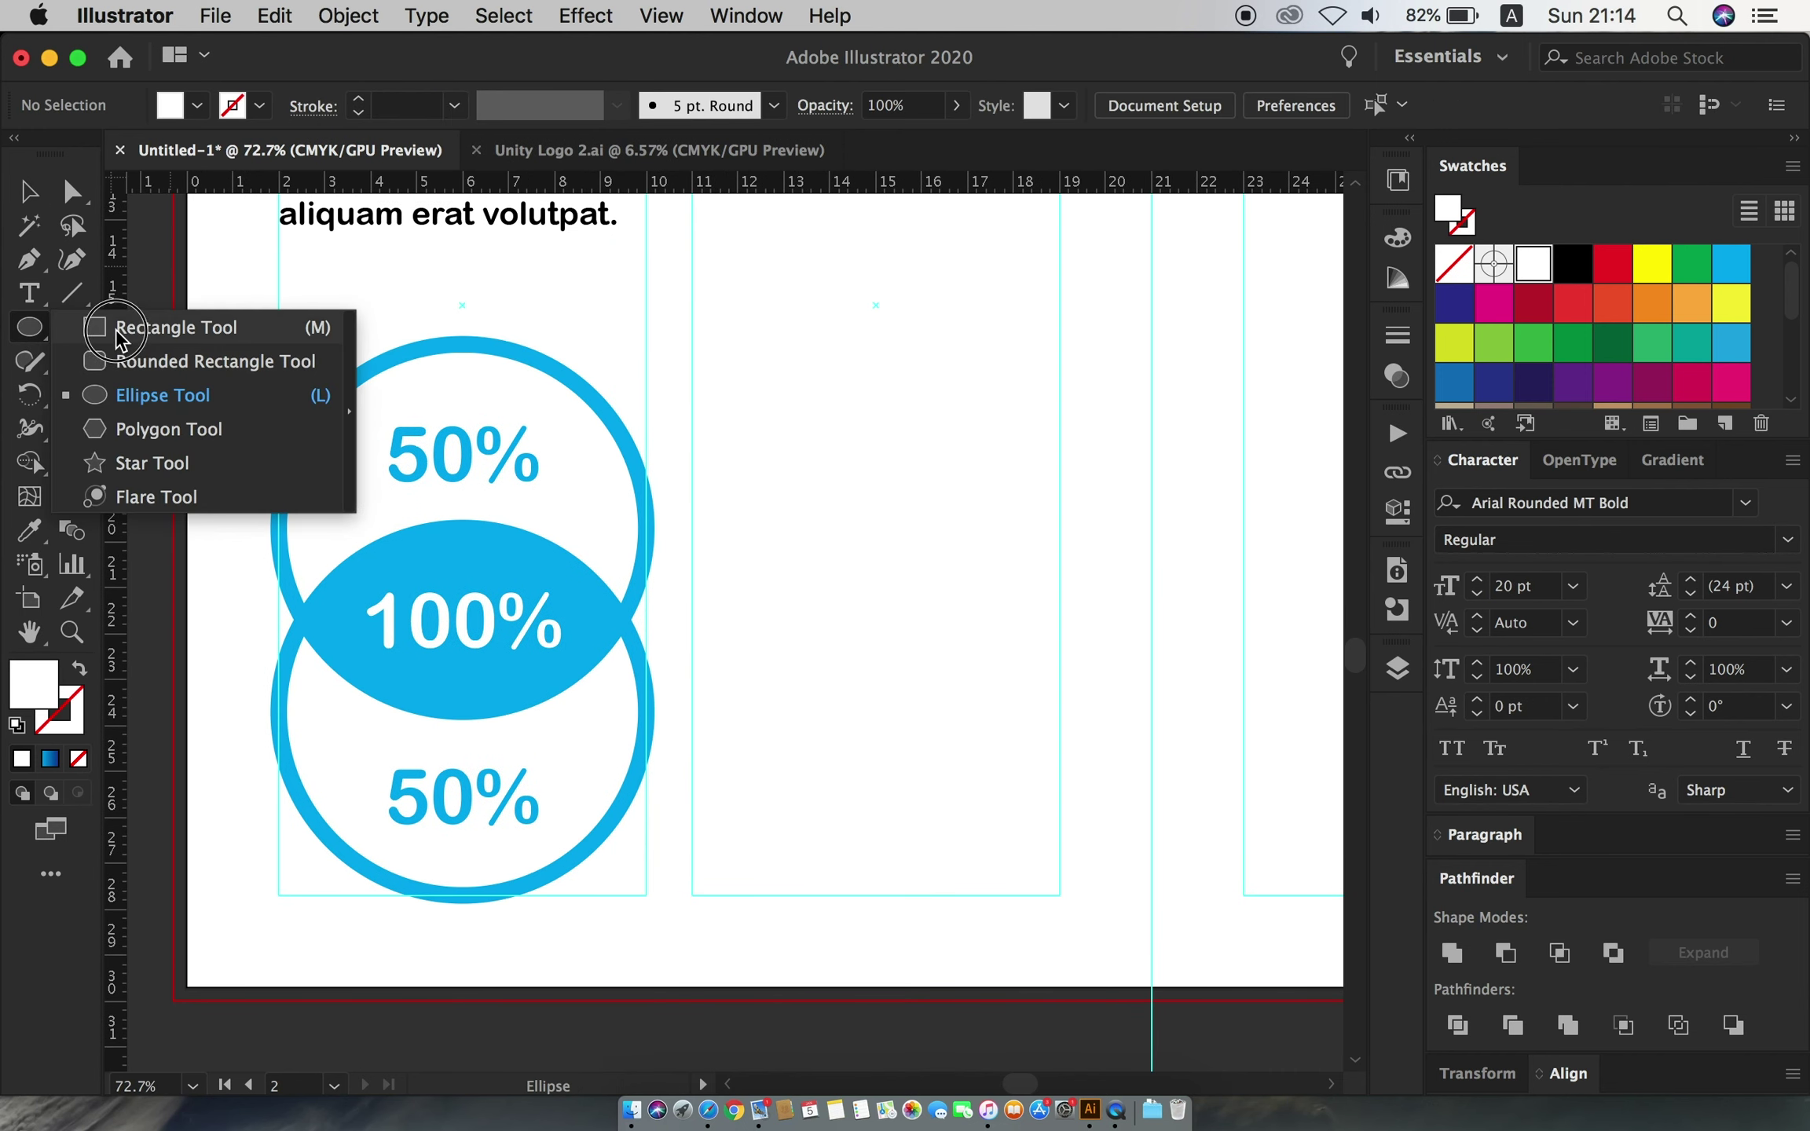
- Draw two cyan bars, a wide one and a 1 cm upright one, forming an L
{"action": "left_click_drag", "start_coordinate": [36, 322], "coordinate": [134, 323]}
{"action": "mouse_move", "coordinate": [851, 456]}
{"action": "left_mouse_down"}
{"action": "mouse_move", "coordinate": [1043, 578]}
{"action": "mouse_move", "coordinate": [834, 717]}
{"action": "left_mouse_up"}
{"action": "left_click", "coordinate": [1730, 264]}
{"action": "left_click_drag", "start_coordinate": [914, 491], "coordinate": [694, 585]}
{"action": "left_click_drag", "start_coordinate": [828, 487], "coordinate": [828, 295]}
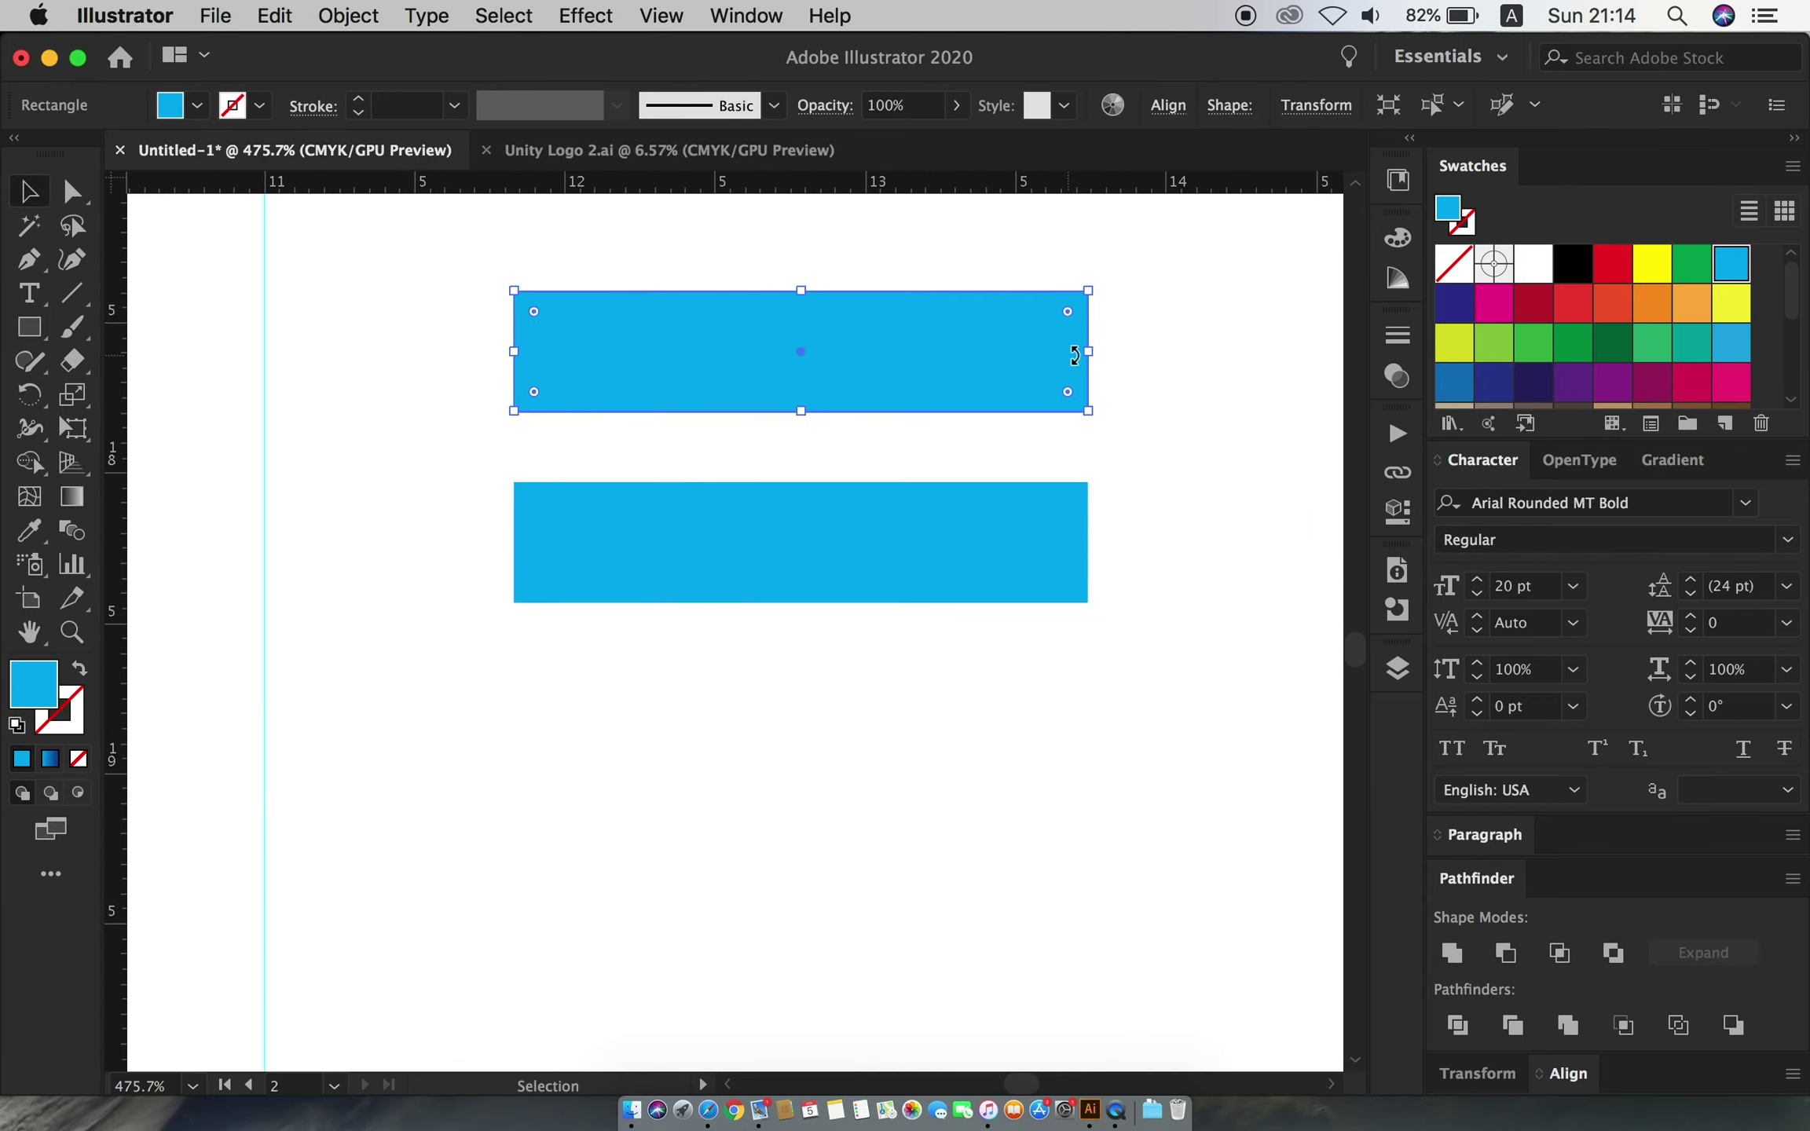
{"action": "mouse_move", "coordinate": [1086, 351]}
{"action": "left_mouse_down"}
{"action": "mouse_move", "coordinate": [814, 357]}
{"action": "mouse_move", "coordinate": [707, 205]}
{"action": "left_mouse_up"}
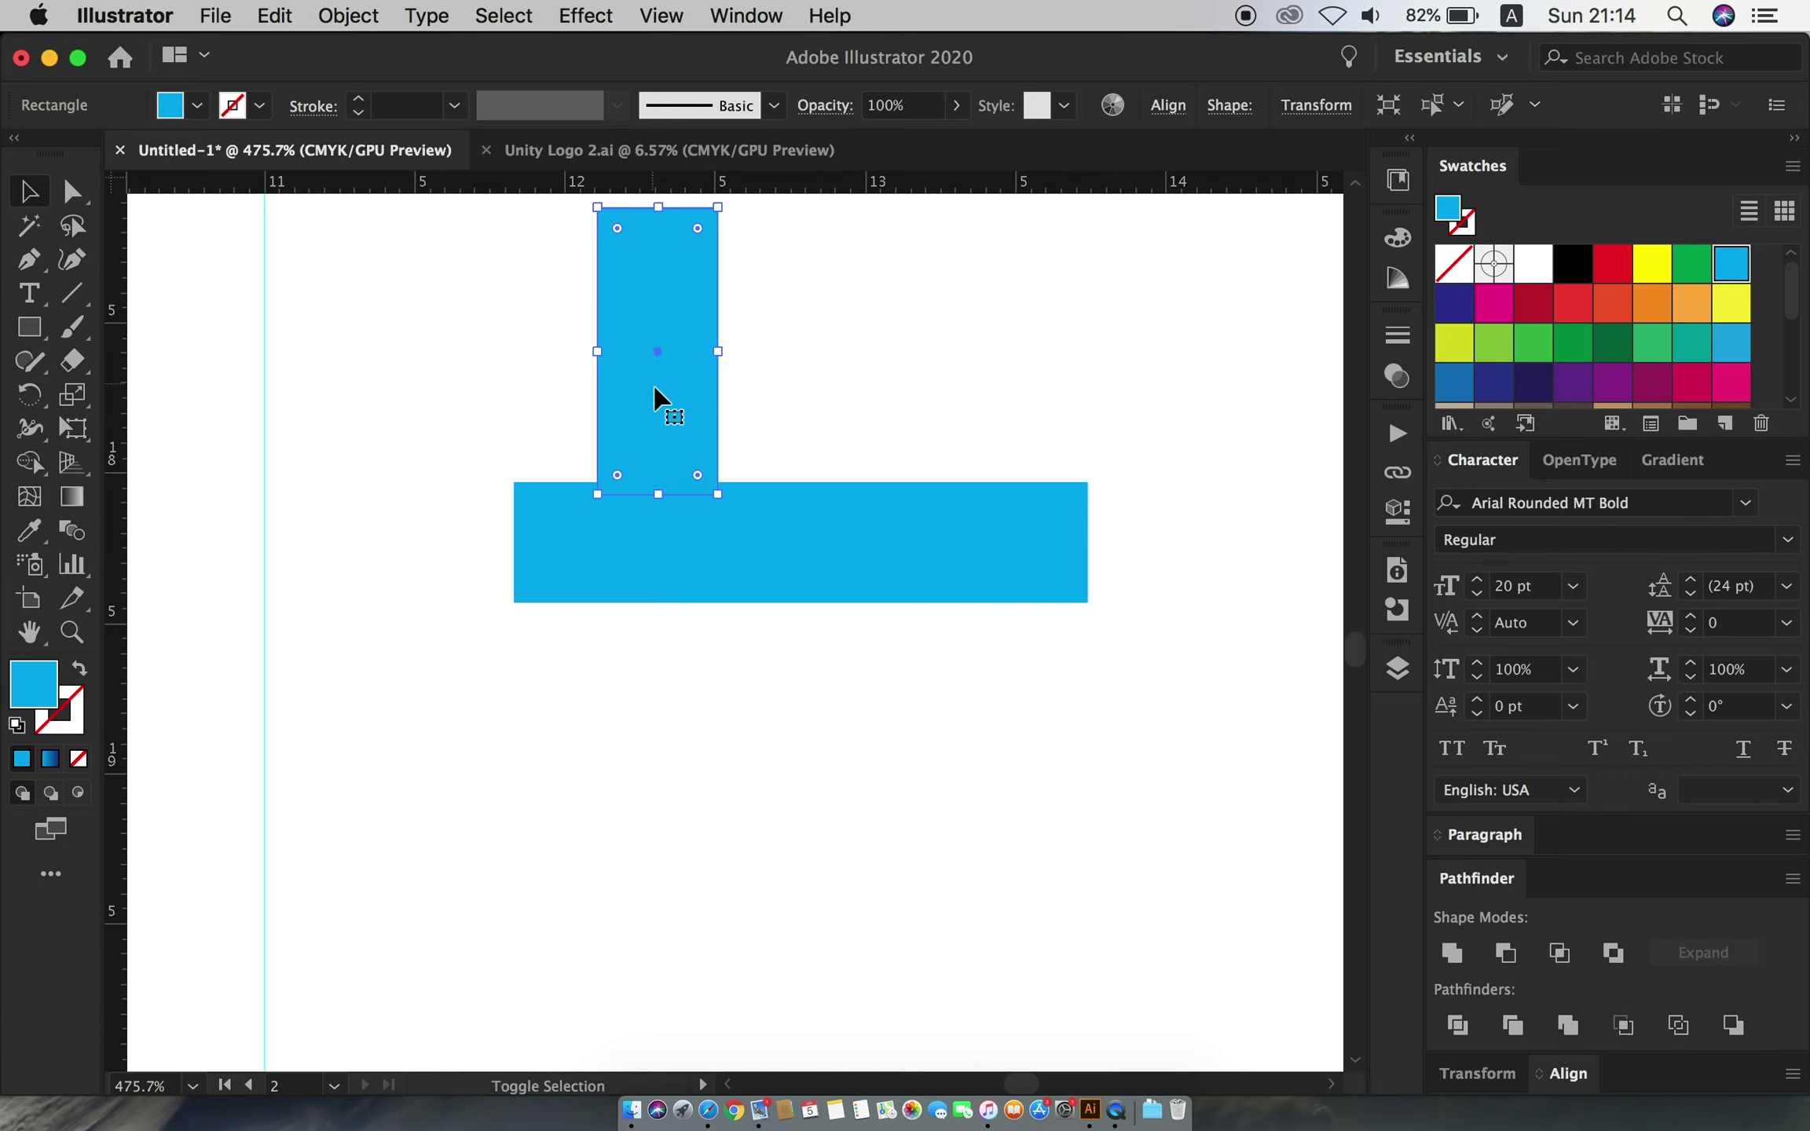
{"action": "left_click_drag", "start_coordinate": [655, 393], "coordinate": [571, 495]}
{"action": "left_click_drag", "start_coordinate": [445, 440], "coordinate": [731, 629]}
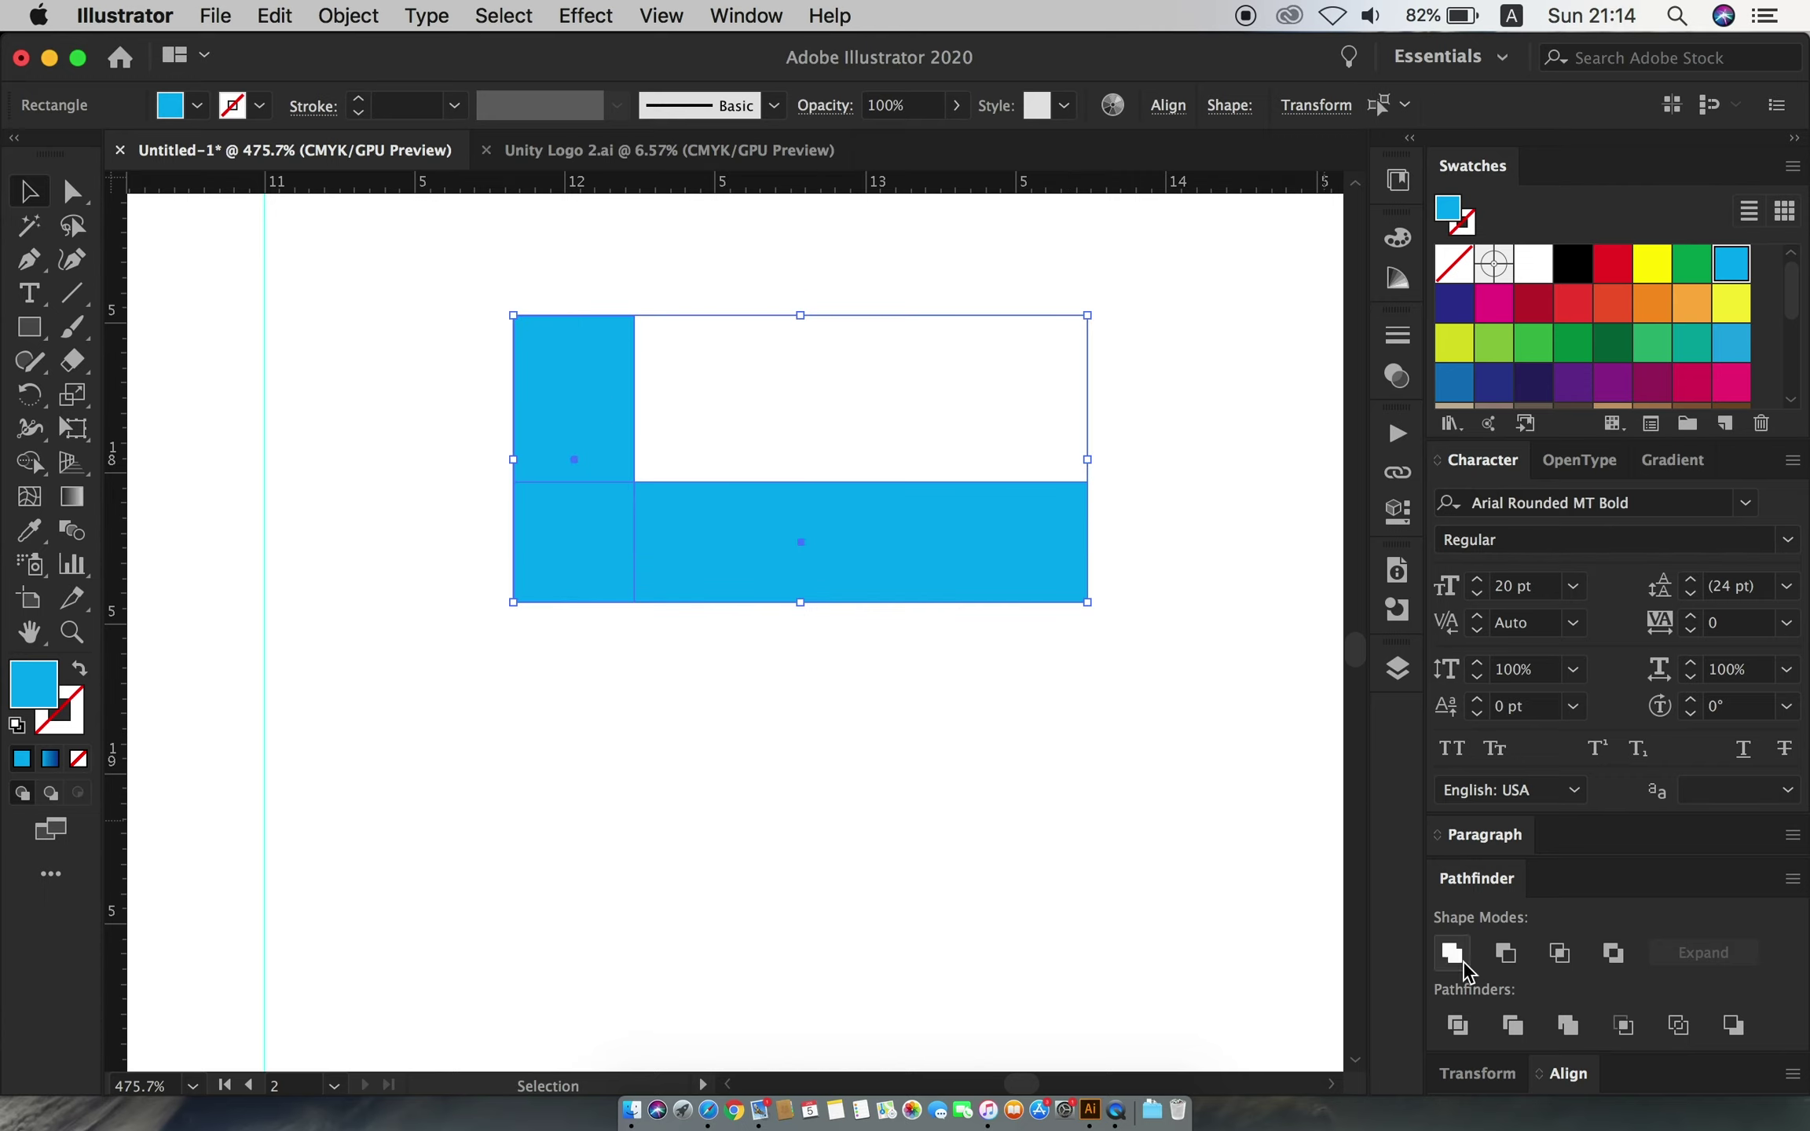
- Fully round the bar ends, unite the bars, and rotate the shape 45° into a checkmark
{"action": "left_click", "coordinate": [72, 191]}
{"action": "left_click_drag", "start_coordinate": [436, 274], "coordinate": [1020, 436]}
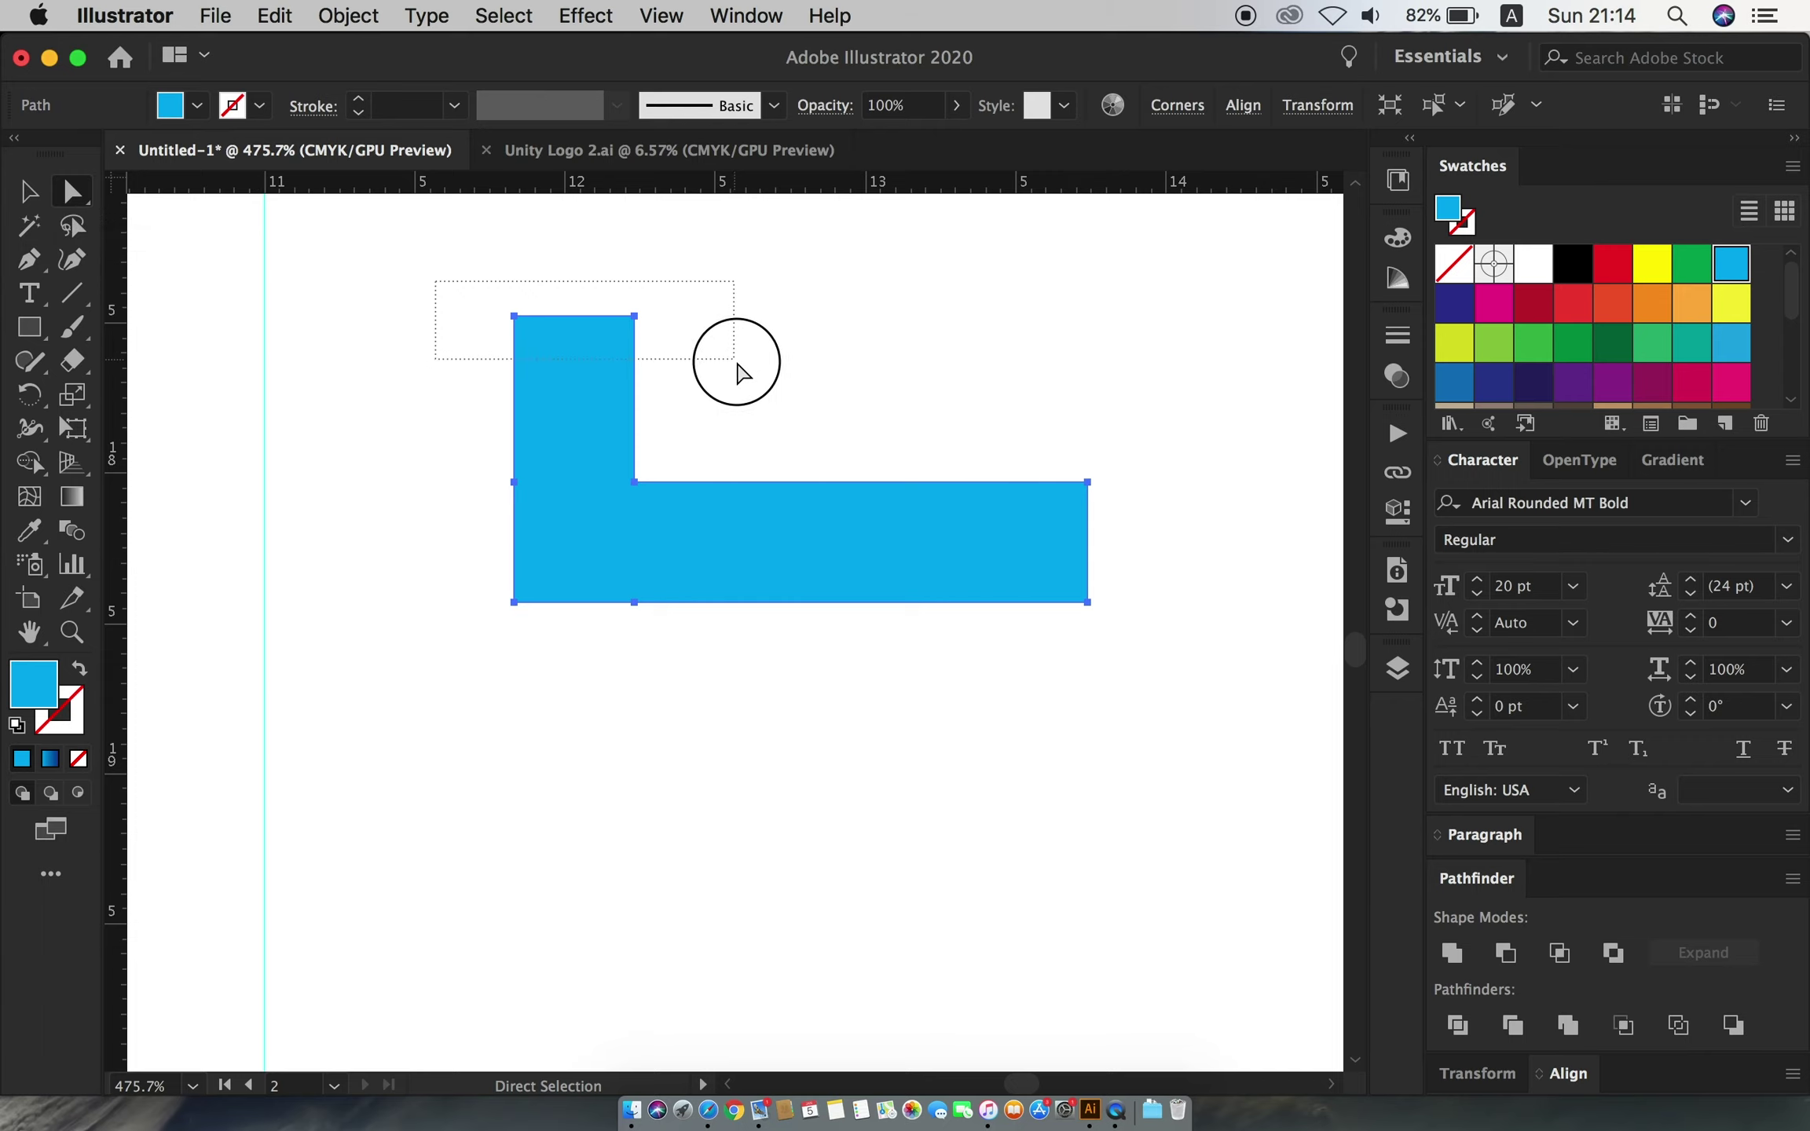
{"action": "left_click_drag", "start_coordinate": [1068, 503], "coordinate": [896, 533]}
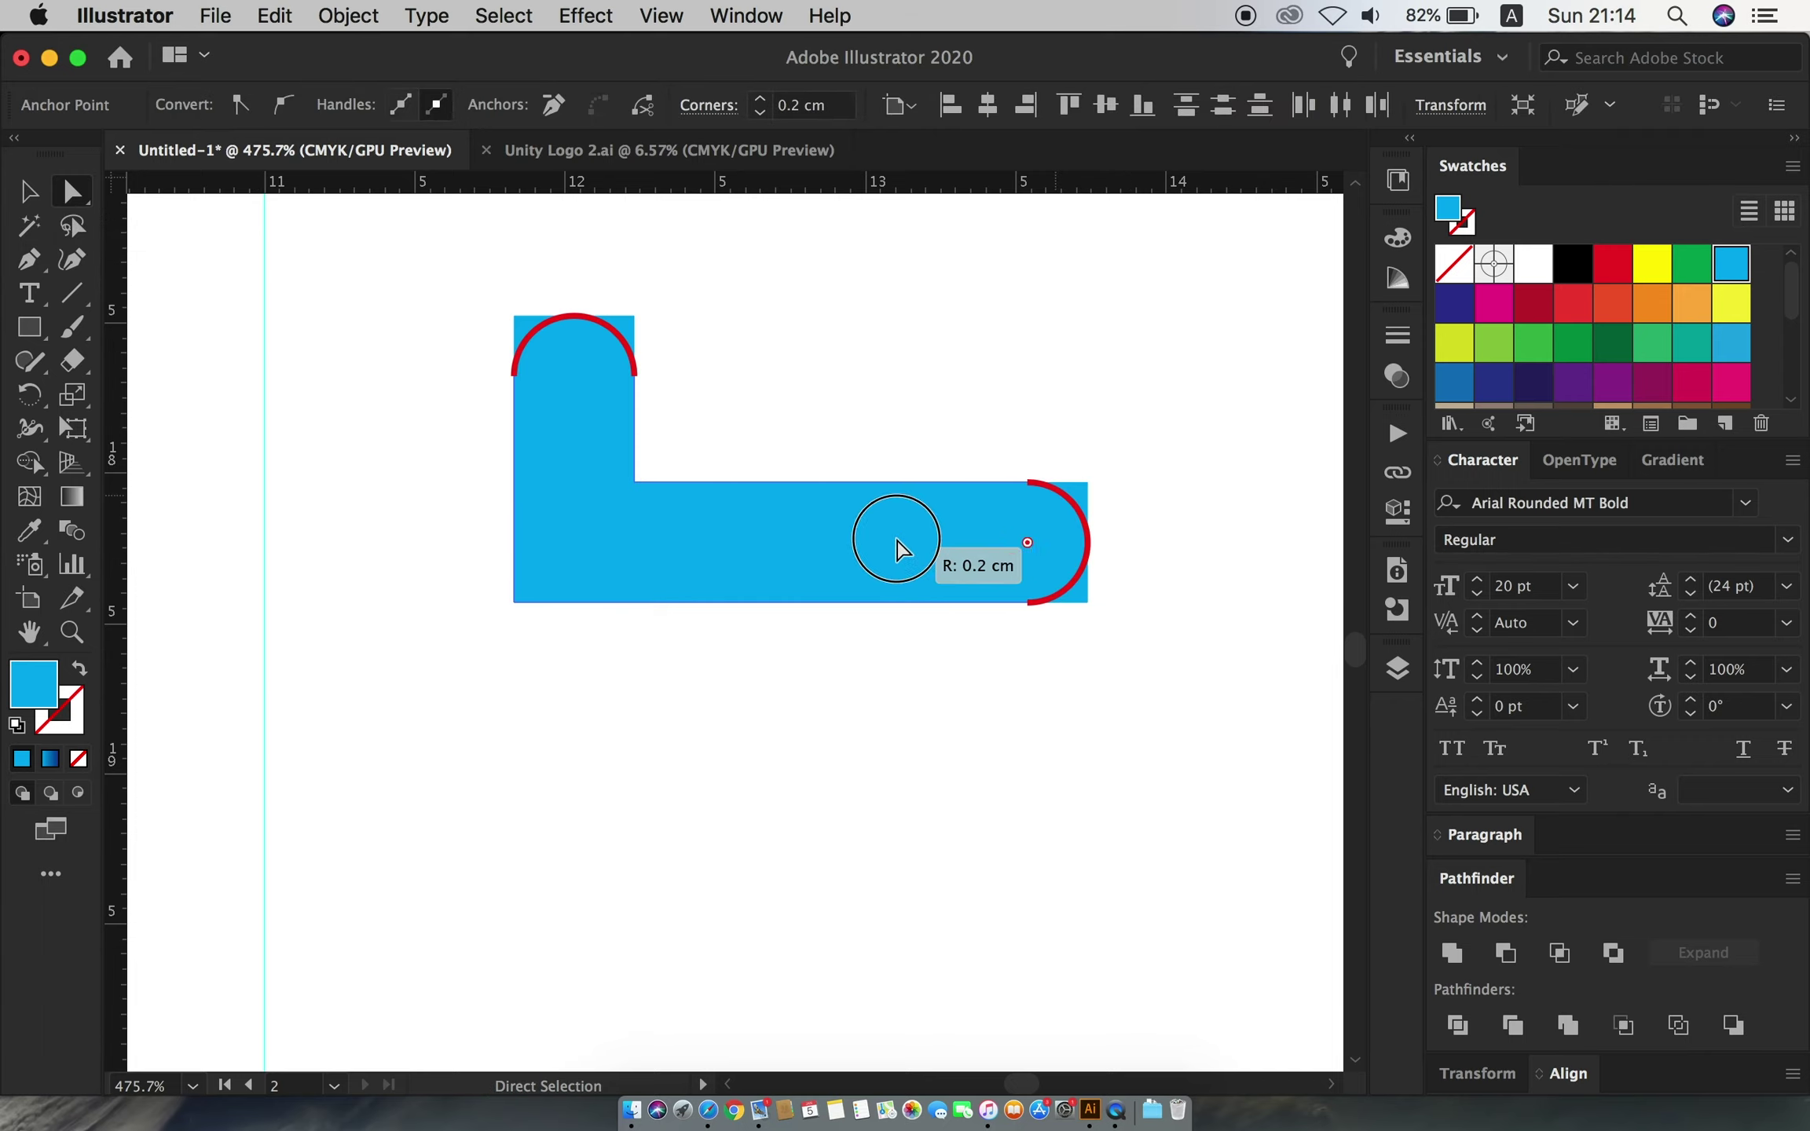
{"action": "left_click", "coordinate": [28, 191]}
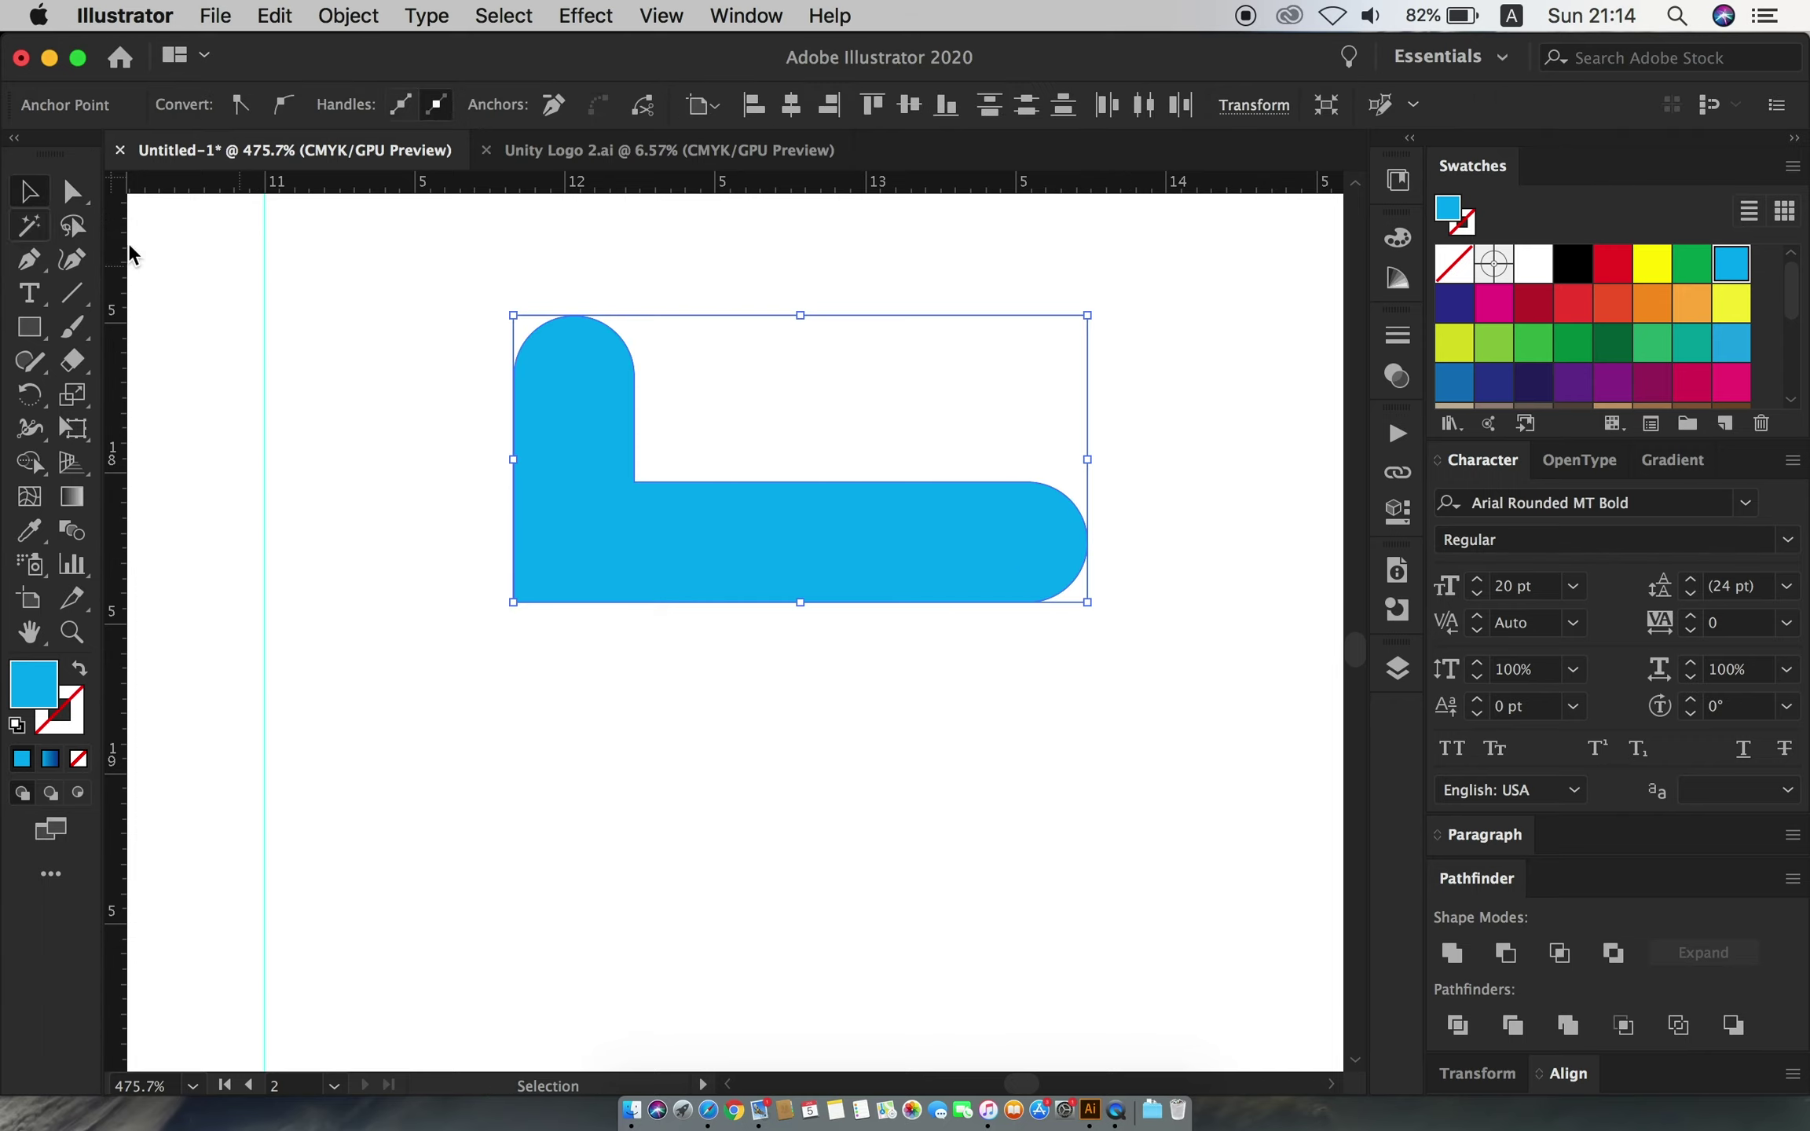
{"action": "left_click", "coordinate": [1449, 960]}
{"action": "left_click_drag", "start_coordinate": [1114, 620], "coordinate": [1082, 416]}
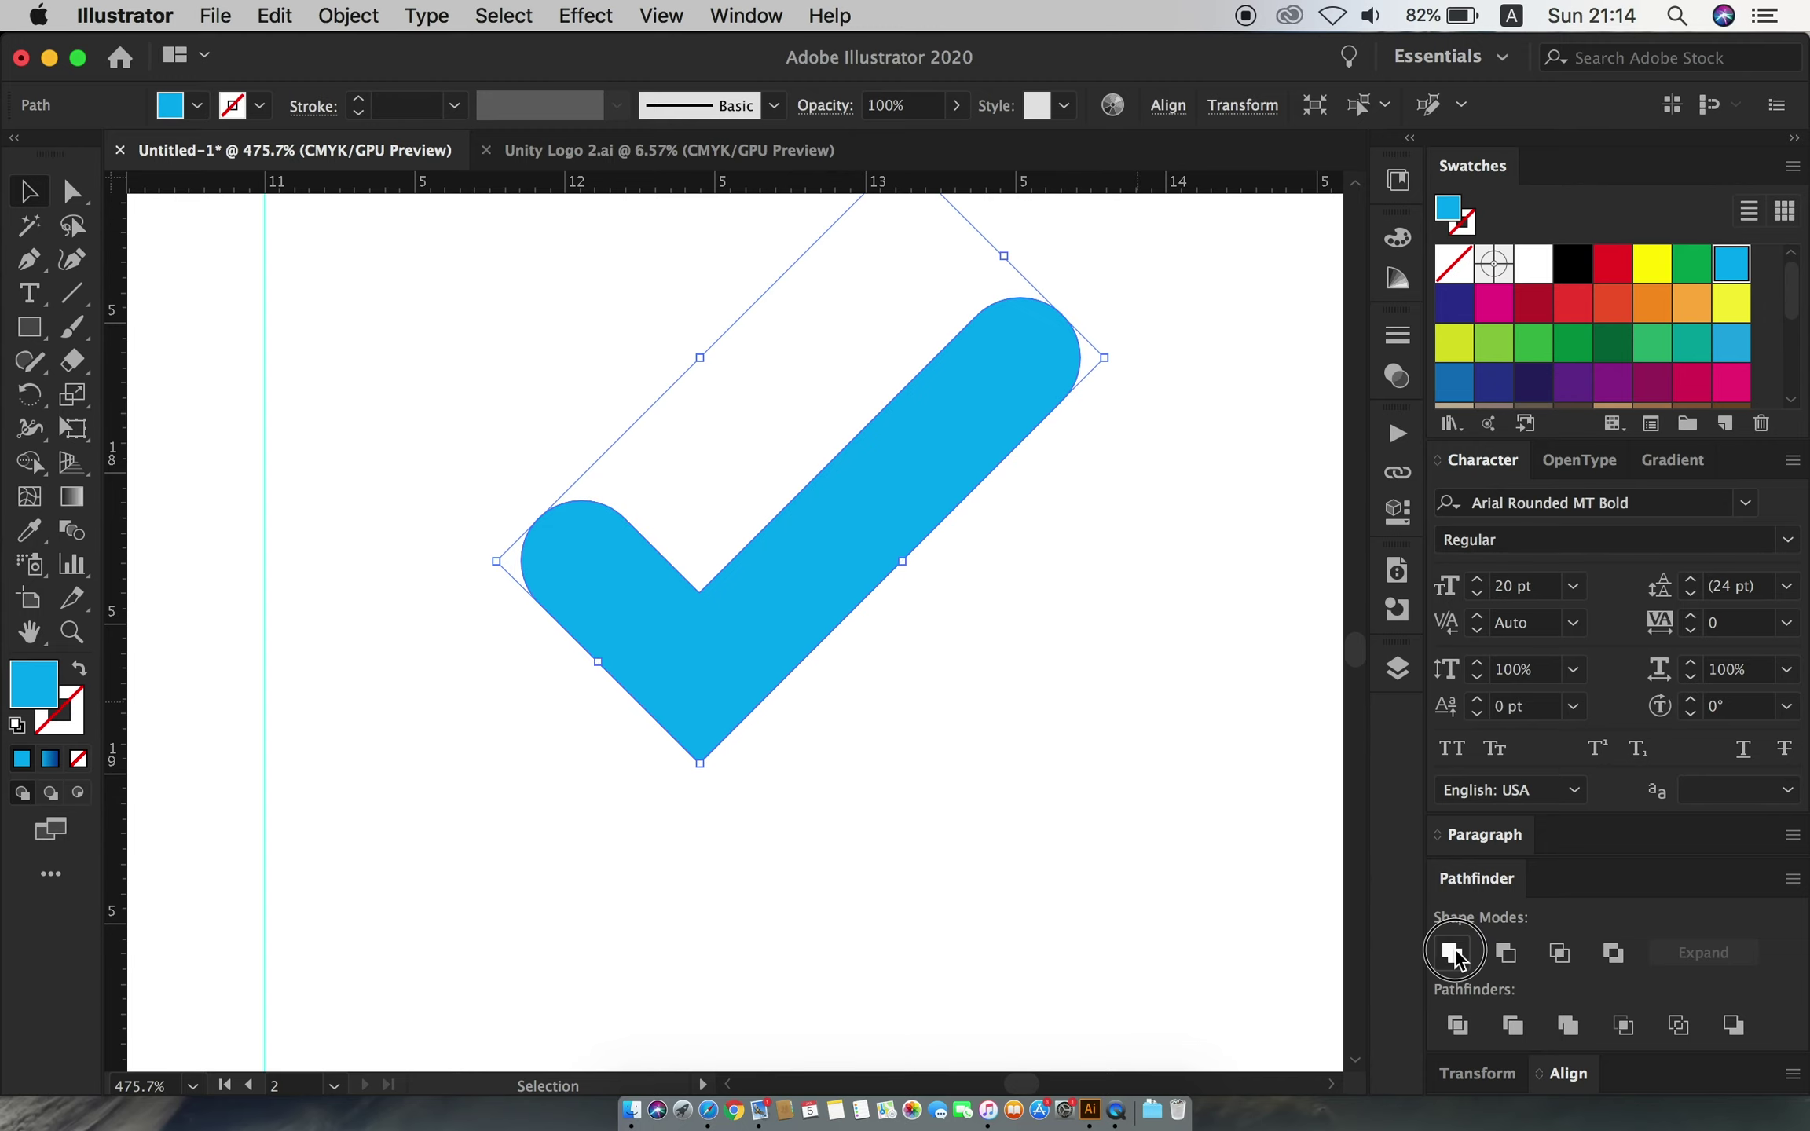
- Shrink the checkmark to icon size and place it beside the circles
{"action": "key", "text": "super+minus"}
{"action": "key", "text": "super+minus"}
{"action": "left_click_drag", "start_coordinate": [856, 585], "coordinate": [711, 614]}
{"action": "mouse_move", "coordinate": [868, 542]}
{"action": "left_mouse_down"}
{"action": "mouse_move", "coordinate": [856, 572]}
{"action": "mouse_move", "coordinate": [795, 594]}
{"action": "mouse_move", "coordinate": [665, 493]}
{"action": "left_mouse_up"}
{"action": "left_click", "coordinate": [881, 626]}
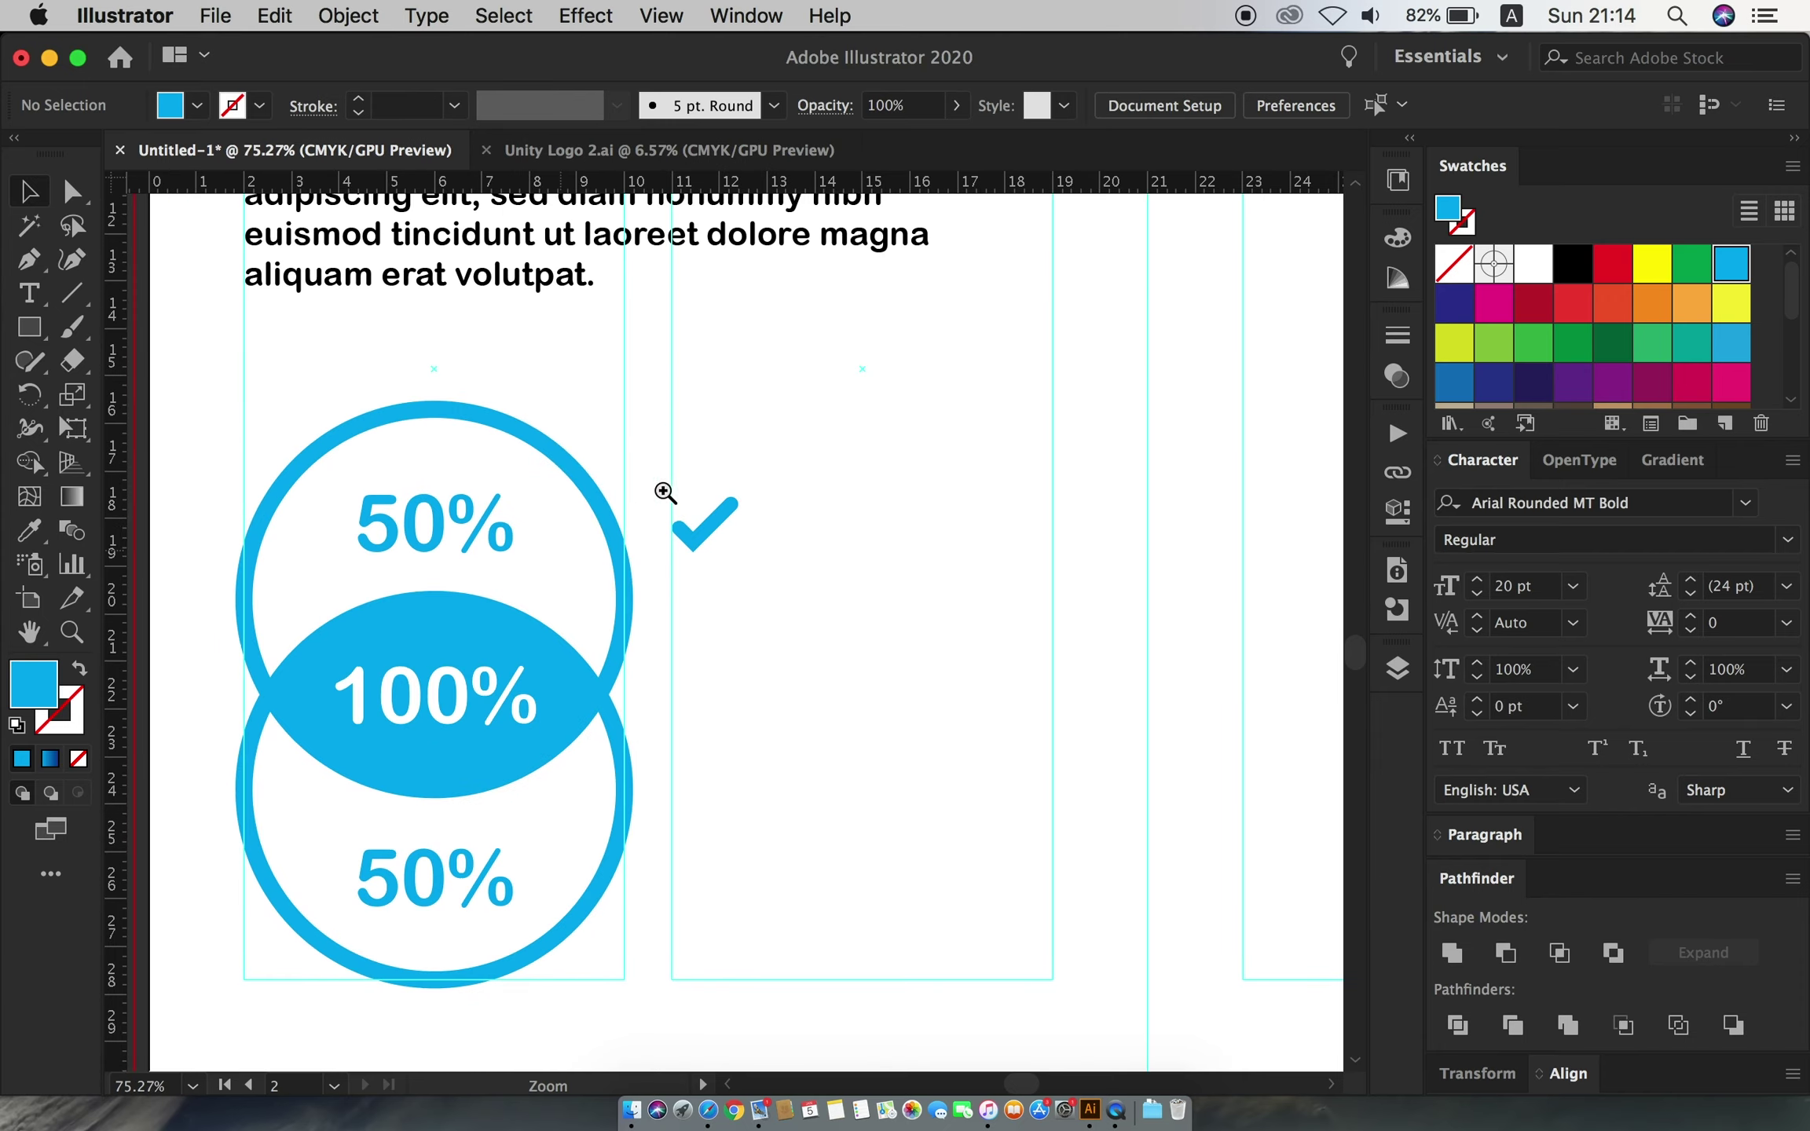
- Copy the Lorem paragraph, delete its ending from 'laoreet', and set it to 14 pt
{"action": "scroll", "coordinate": [664, 493], "scroll_direction": "up", "scroll_amount": 2}
{"action": "key", "text": "v"}
{"action": "mouse_move", "coordinate": [484, 343]}
{"action": "left_mouse_down"}
{"action": "mouse_move", "coordinate": [921, 739]}
{"action": "mouse_move", "coordinate": [913, 780]}
{"action": "left_mouse_up"}
{"action": "scroll", "coordinate": [876, 759], "scroll_direction": "down", "scroll_amount": 3}
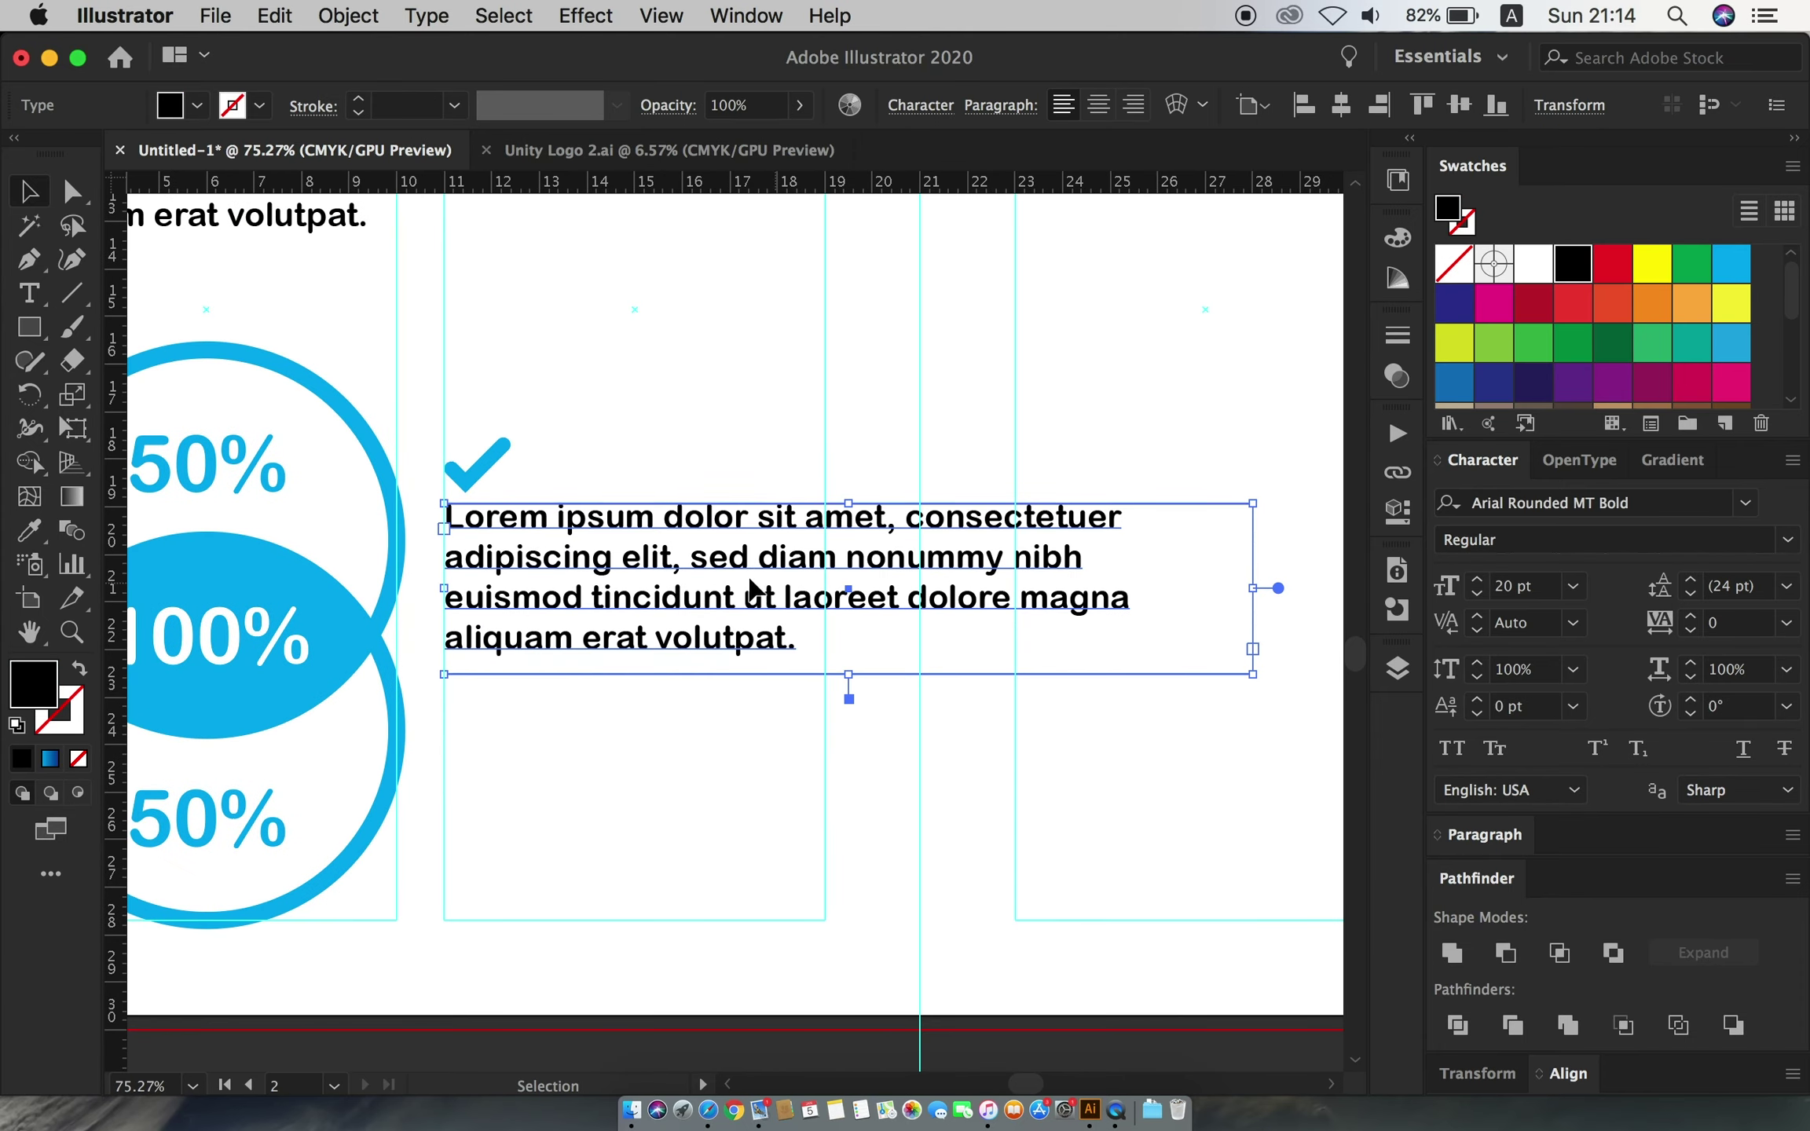
{"action": "double_click", "coordinate": [788, 595]}
{"action": "left_click_drag", "start_coordinate": [778, 597], "coordinate": [828, 663]}
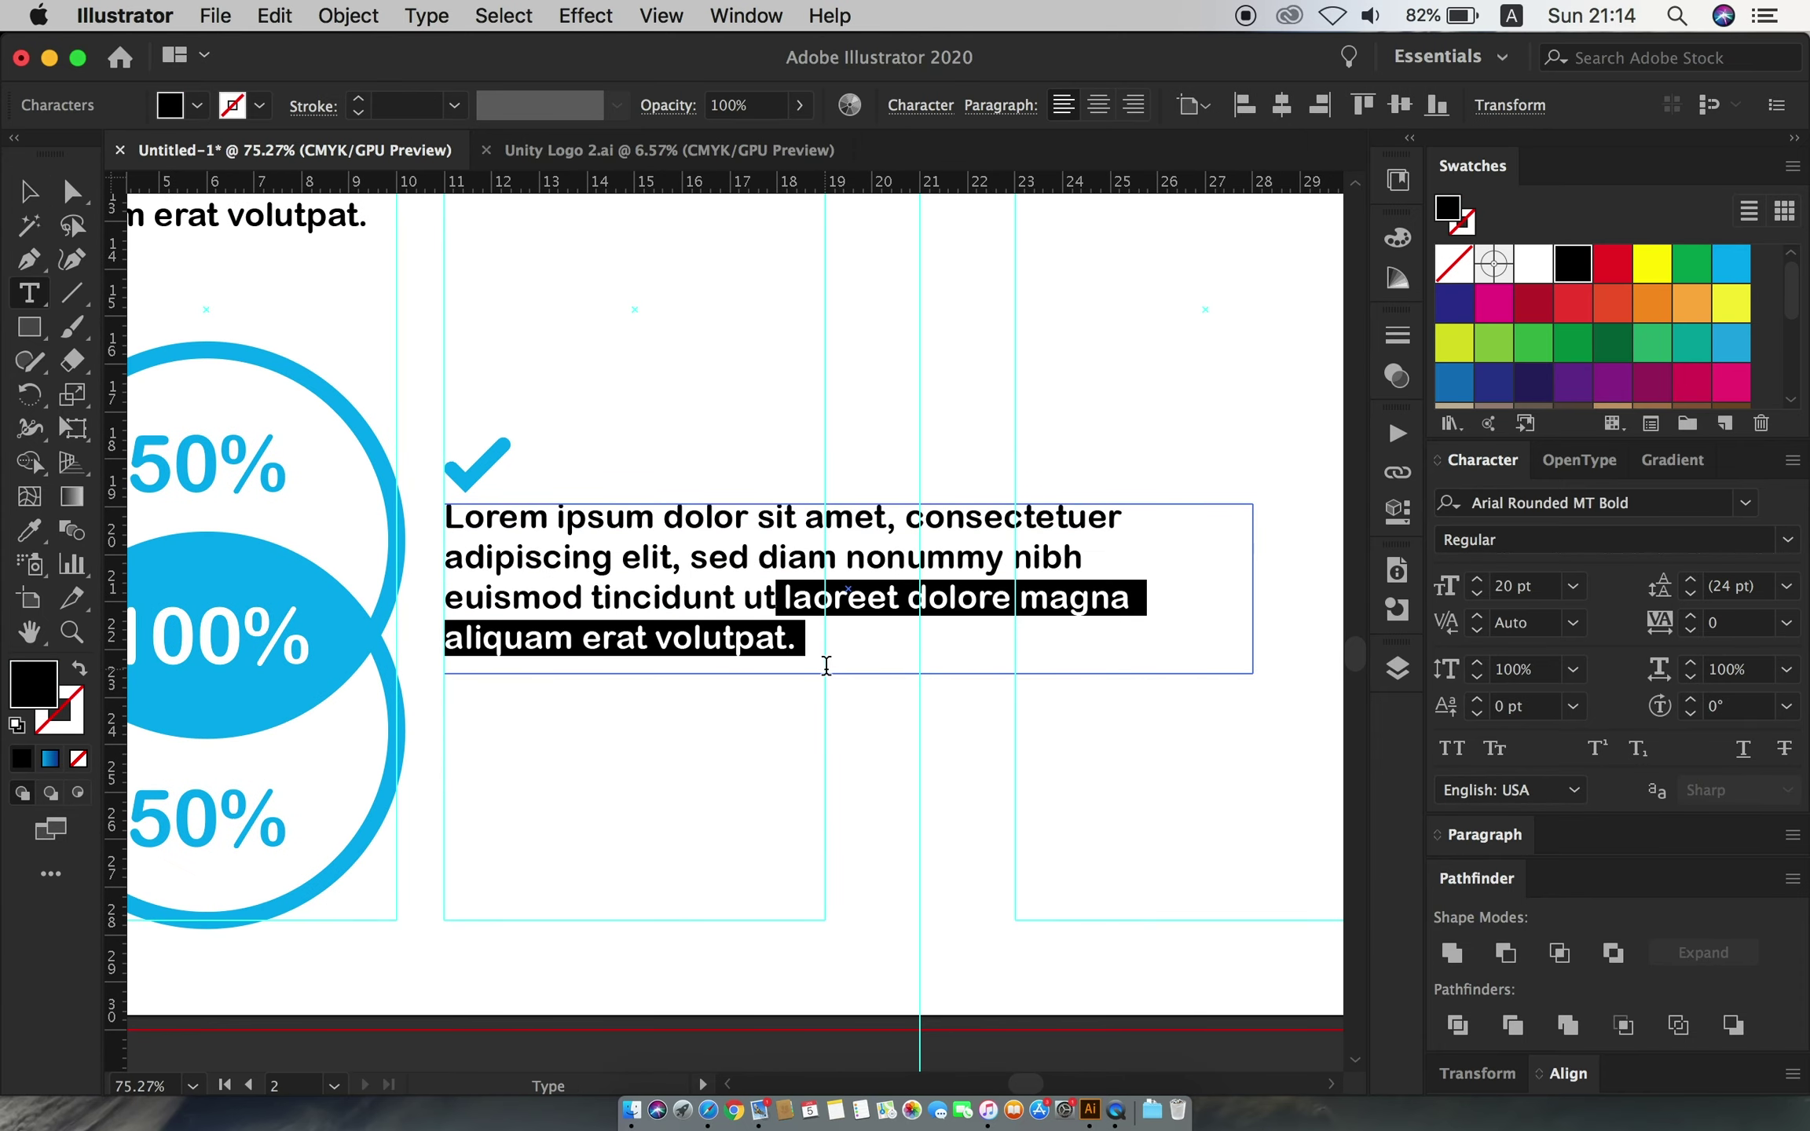
{"action": "key", "text": "BackSpace"}
{"action": "left_click", "coordinate": [1477, 597]}
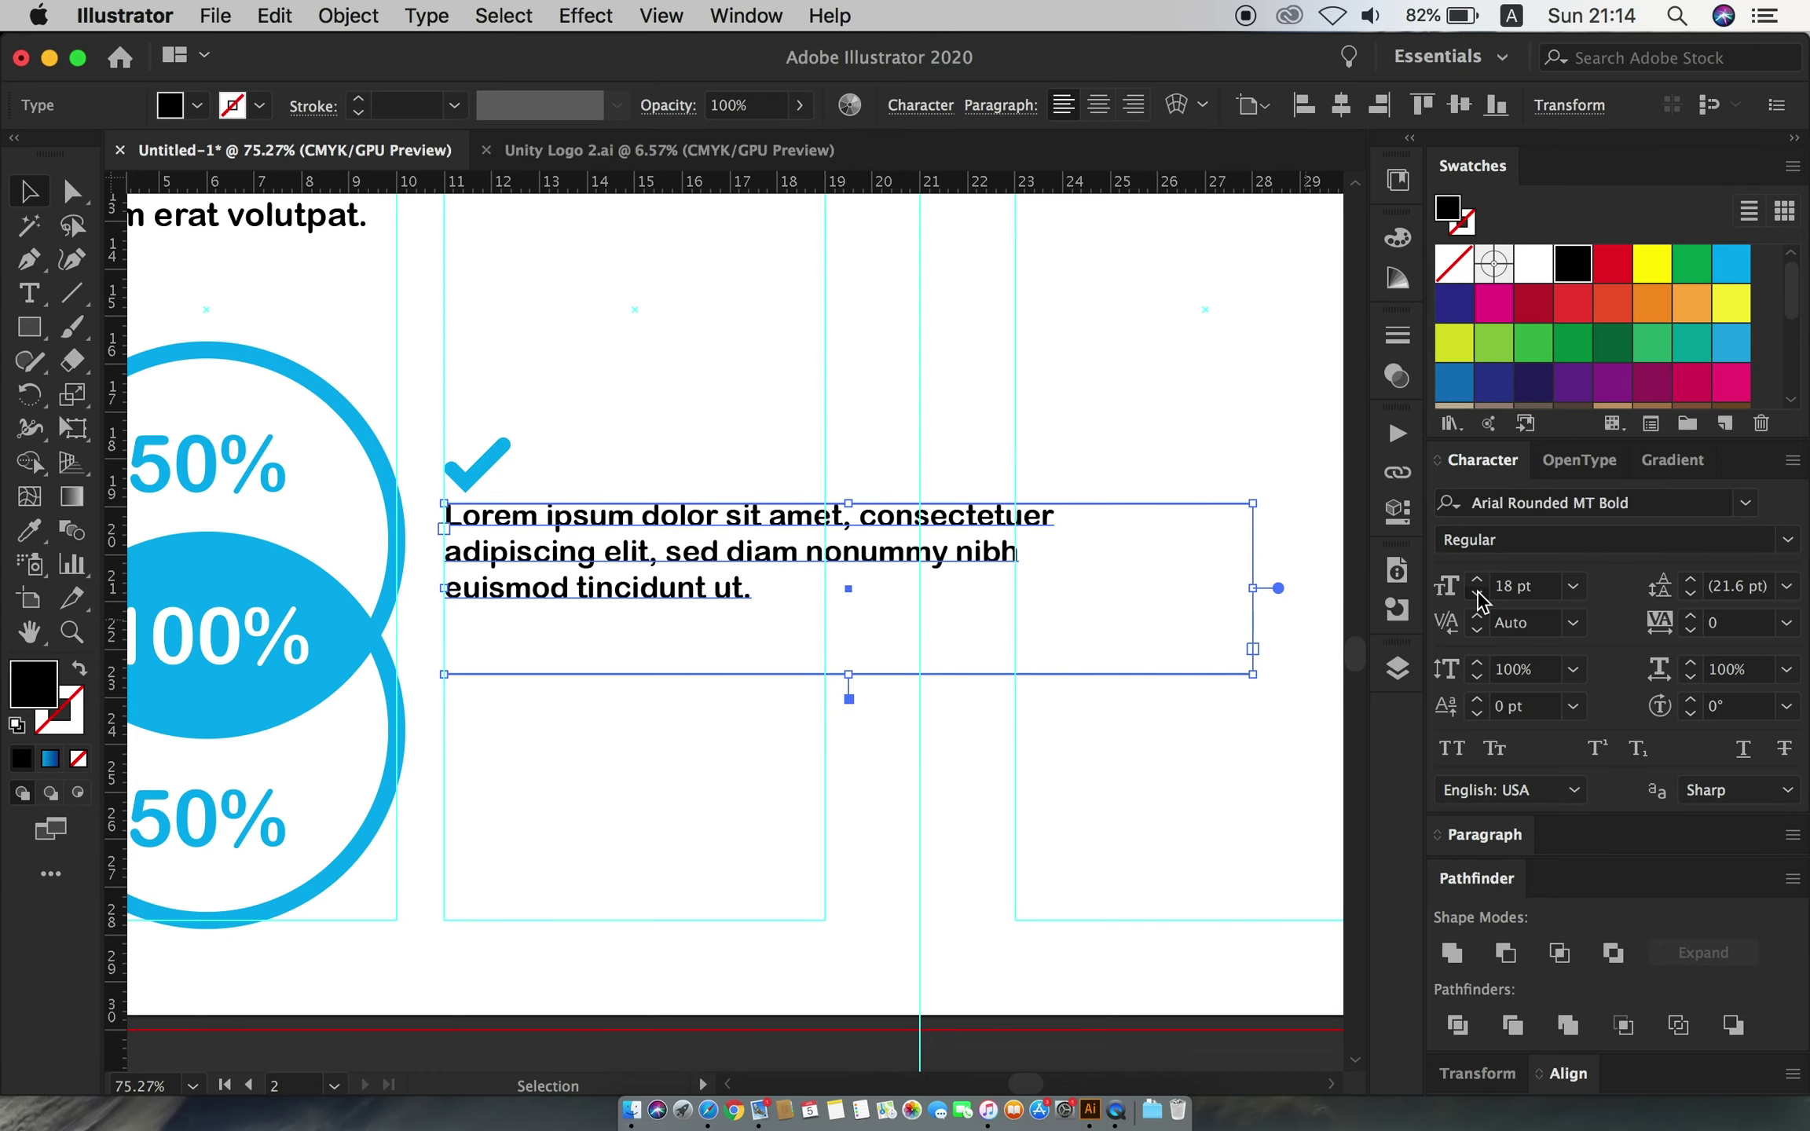
{"action": "left_click", "coordinate": [1477, 597]}
{"action": "mouse_move", "coordinate": [1253, 587]}
{"action": "left_mouse_down"}
{"action": "mouse_move", "coordinate": [792, 550]}
{"action": "mouse_move", "coordinate": [824, 587]}
{"action": "left_mouse_up"}
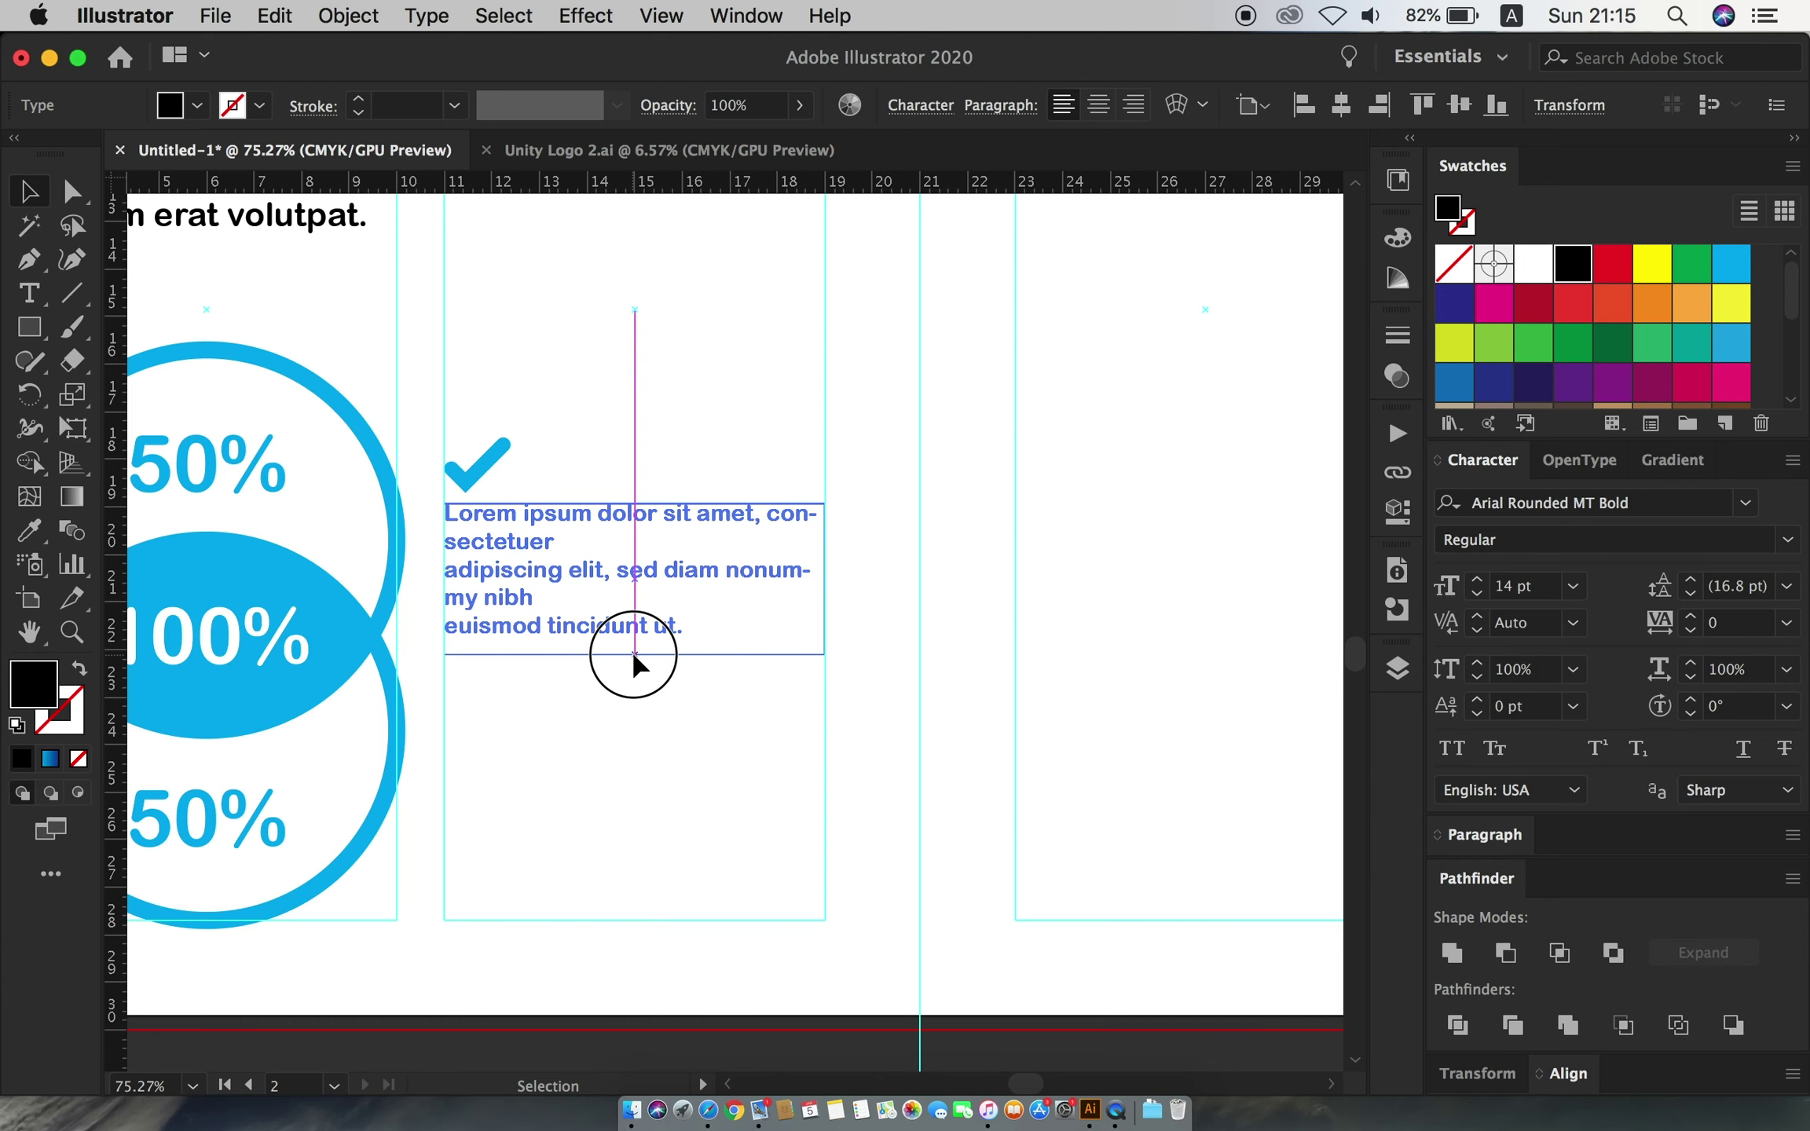
- Rejoin the lines before 'adipiscing' and 'euismod' and move the shortened frame beside the checkmark
{"action": "scroll", "coordinate": [626, 646], "scroll_direction": "up", "scroll_amount": 5}
{"action": "key", "text": "t"}
{"action": "left_click", "coordinate": [358, 540]}
{"action": "key", "text": "BackSpace"}
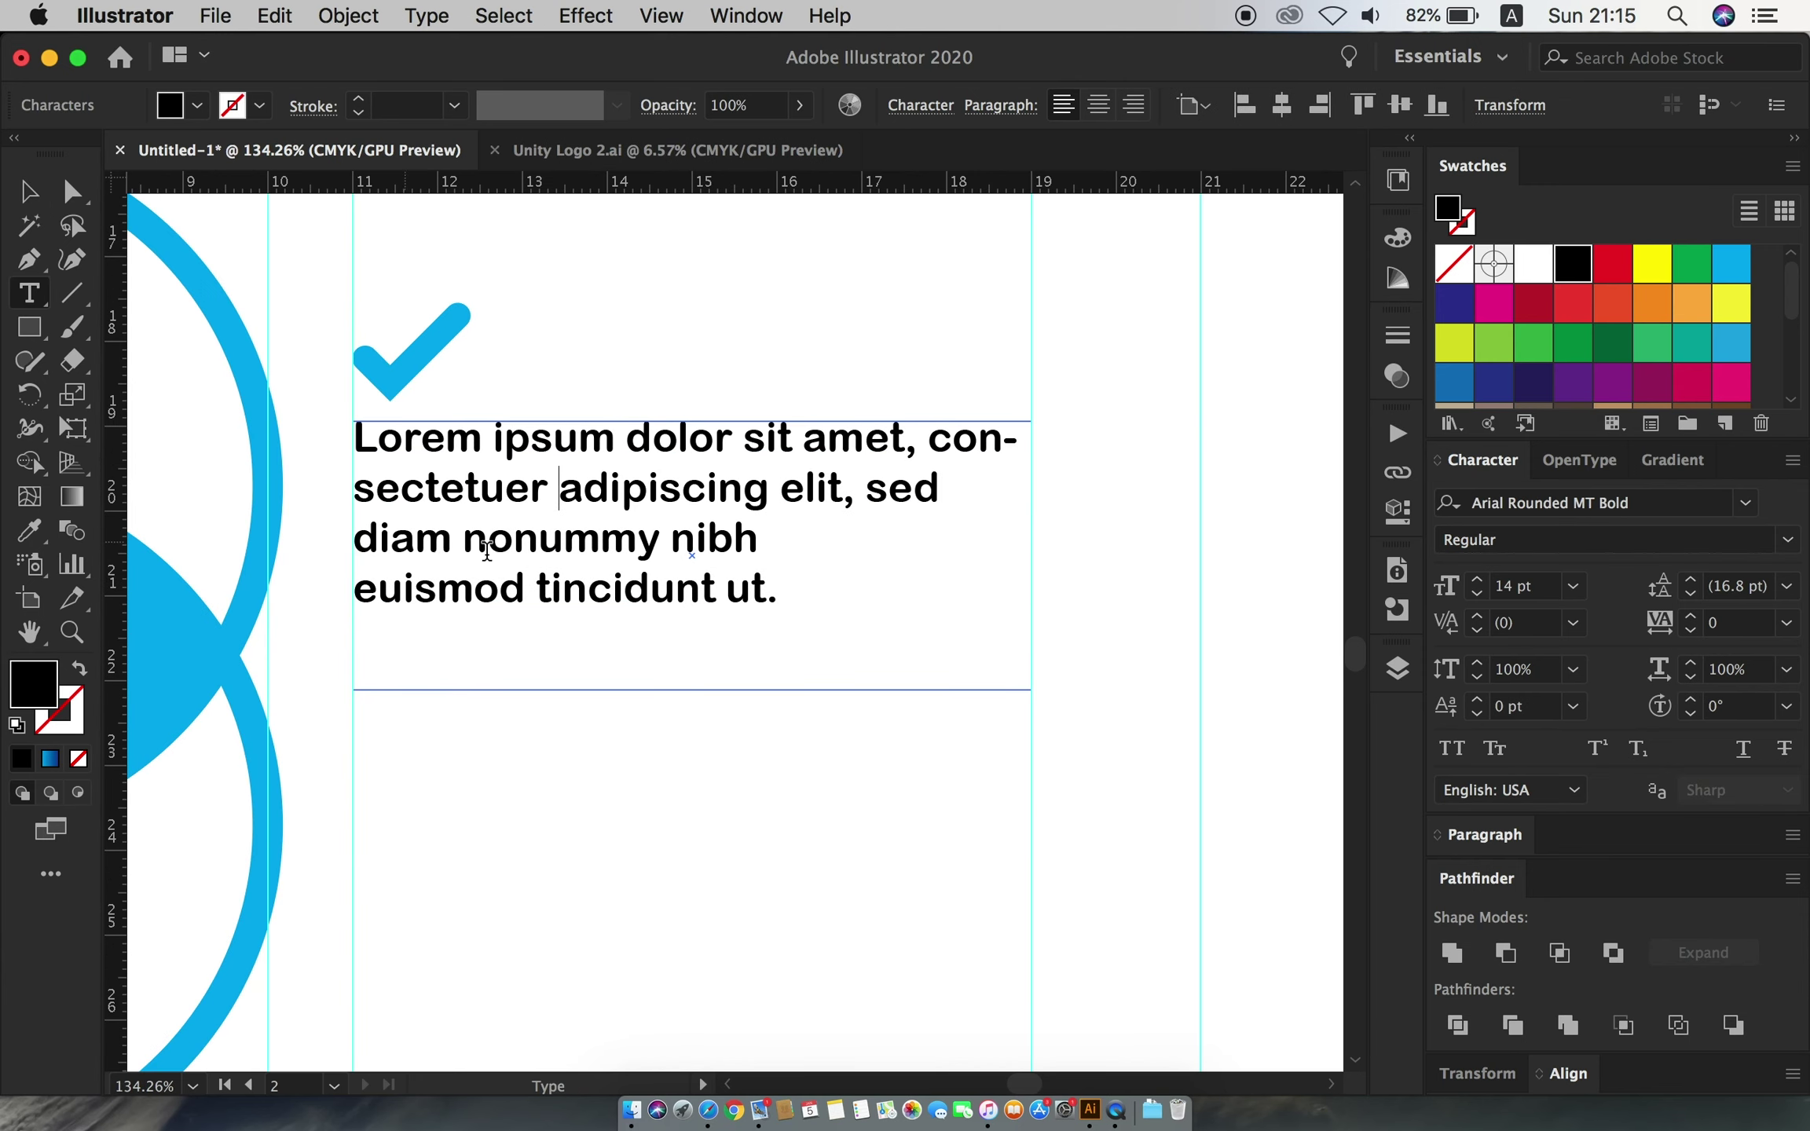
{"action": "left_click", "coordinate": [361, 590]}
{"action": "key", "text": "BackSpace"}
{"action": "key", "text": "Escape"}
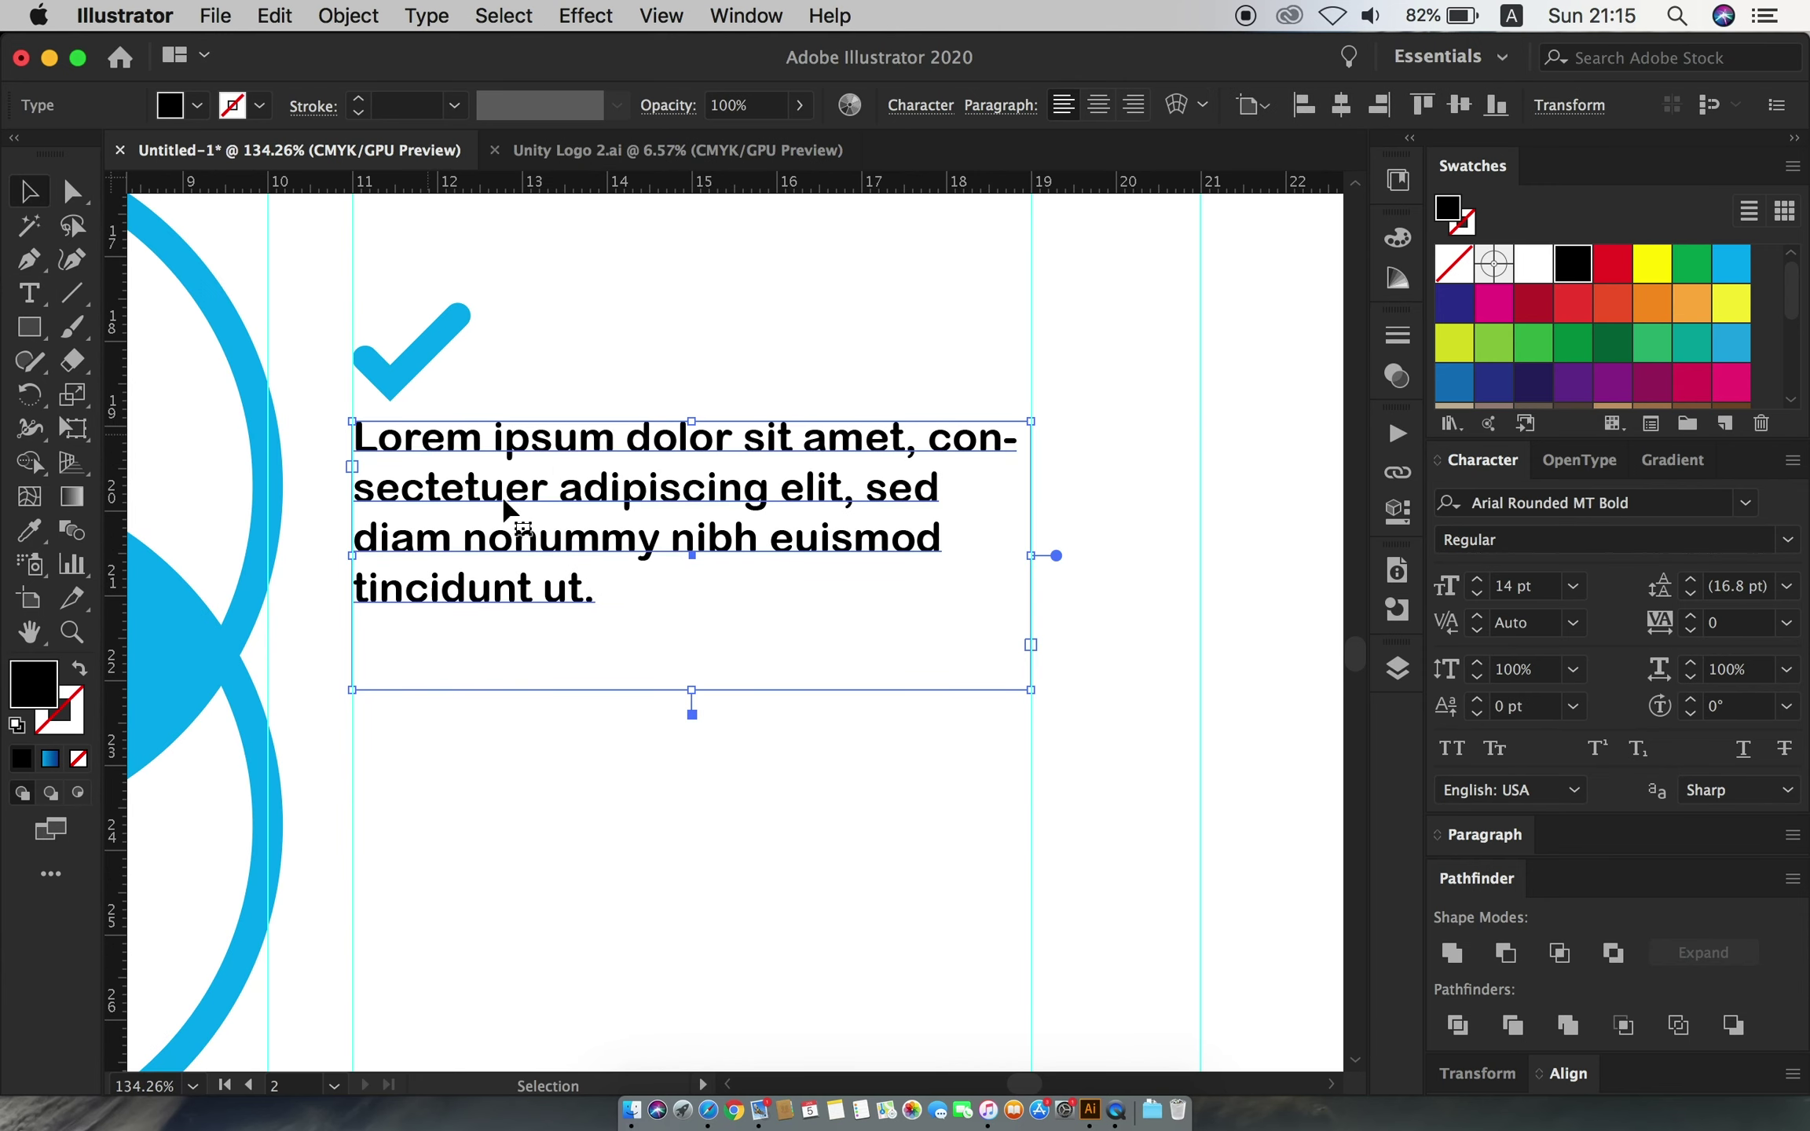
{"action": "left_click_drag", "start_coordinate": [687, 691], "coordinate": [679, 634]}
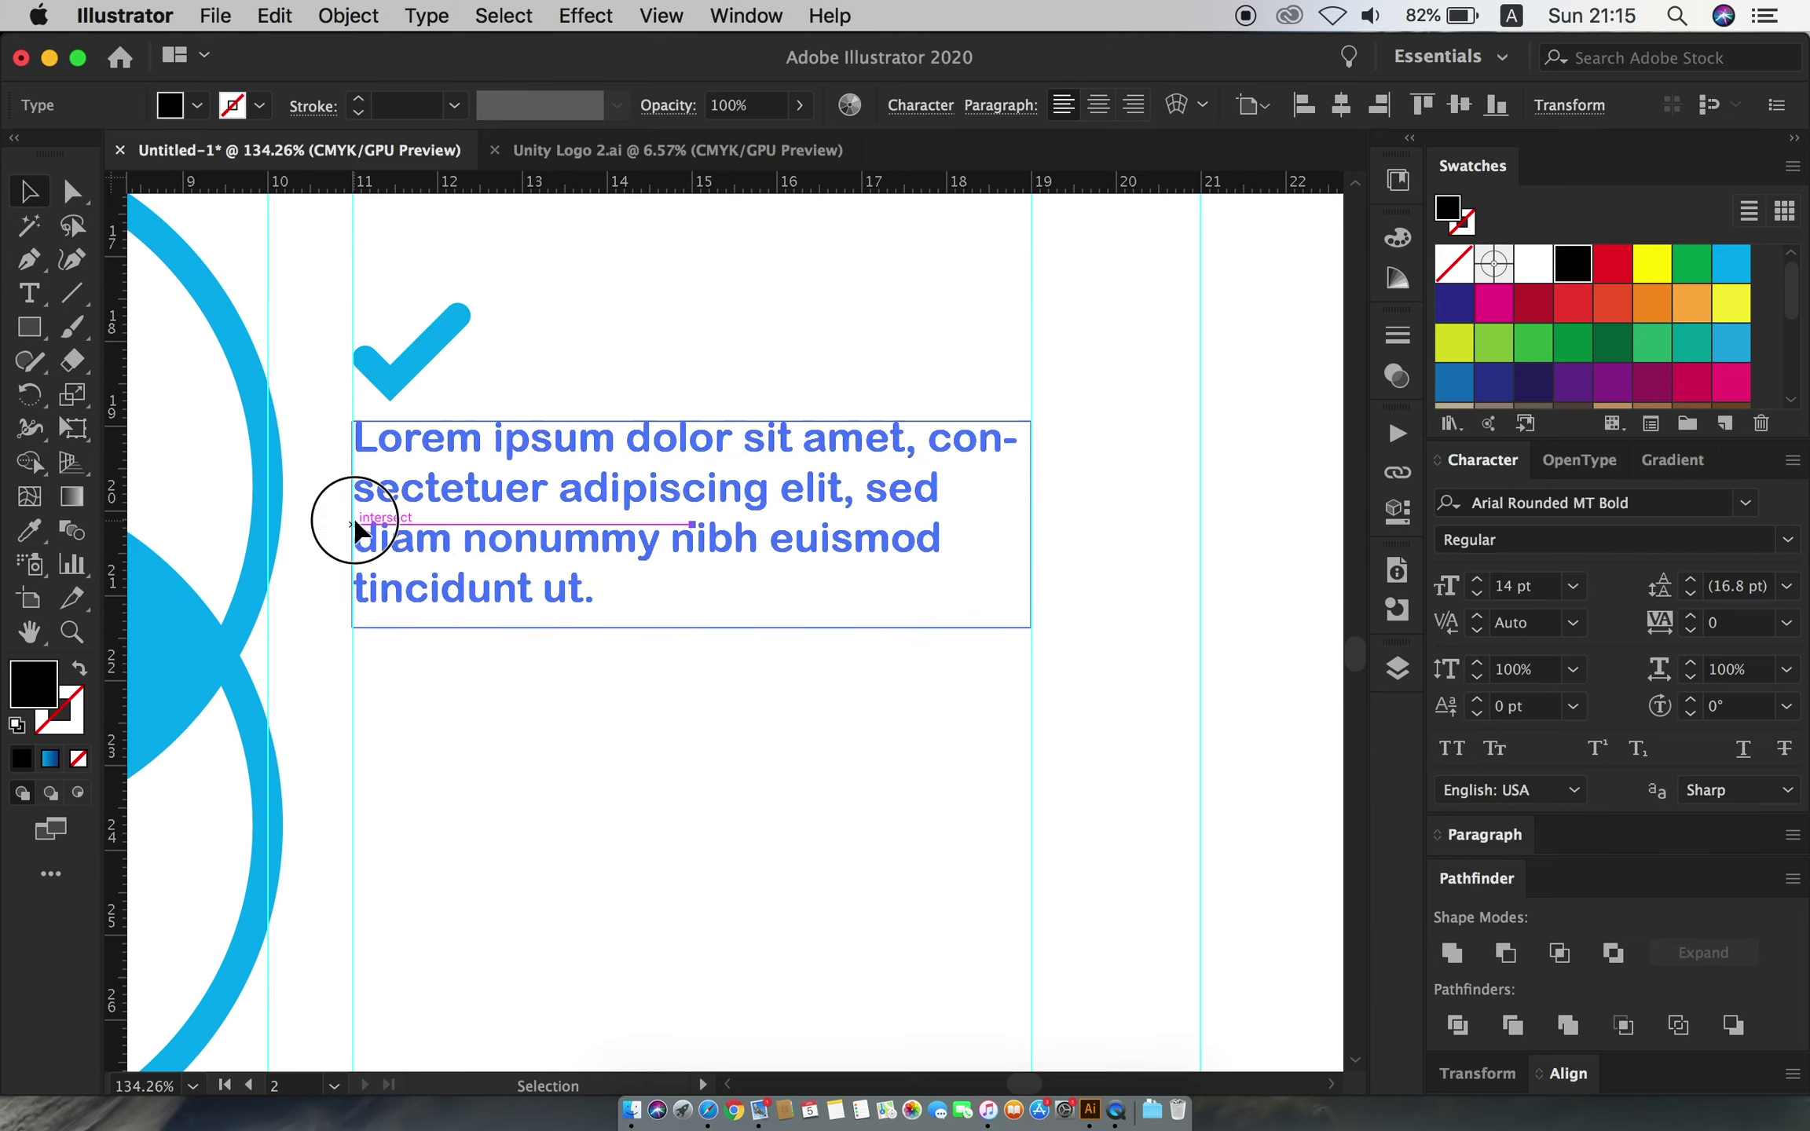
{"action": "mouse_move", "coordinate": [356, 525]}
{"action": "left_mouse_down"}
{"action": "mouse_move", "coordinate": [471, 539]}
{"action": "mouse_move", "coordinate": [586, 493]}
{"action": "mouse_move", "coordinate": [563, 387]}
{"action": "left_mouse_up"}
{"action": "key", "text": "super+shift+a"}
- End the text at 'sed diam.', break before 'adipiscing', and nudge it closer to the checkmark
{"action": "left_click", "coordinate": [667, 638]}
{"action": "scroll", "coordinate": [699, 642], "scroll_direction": "down", "scroll_amount": 3}
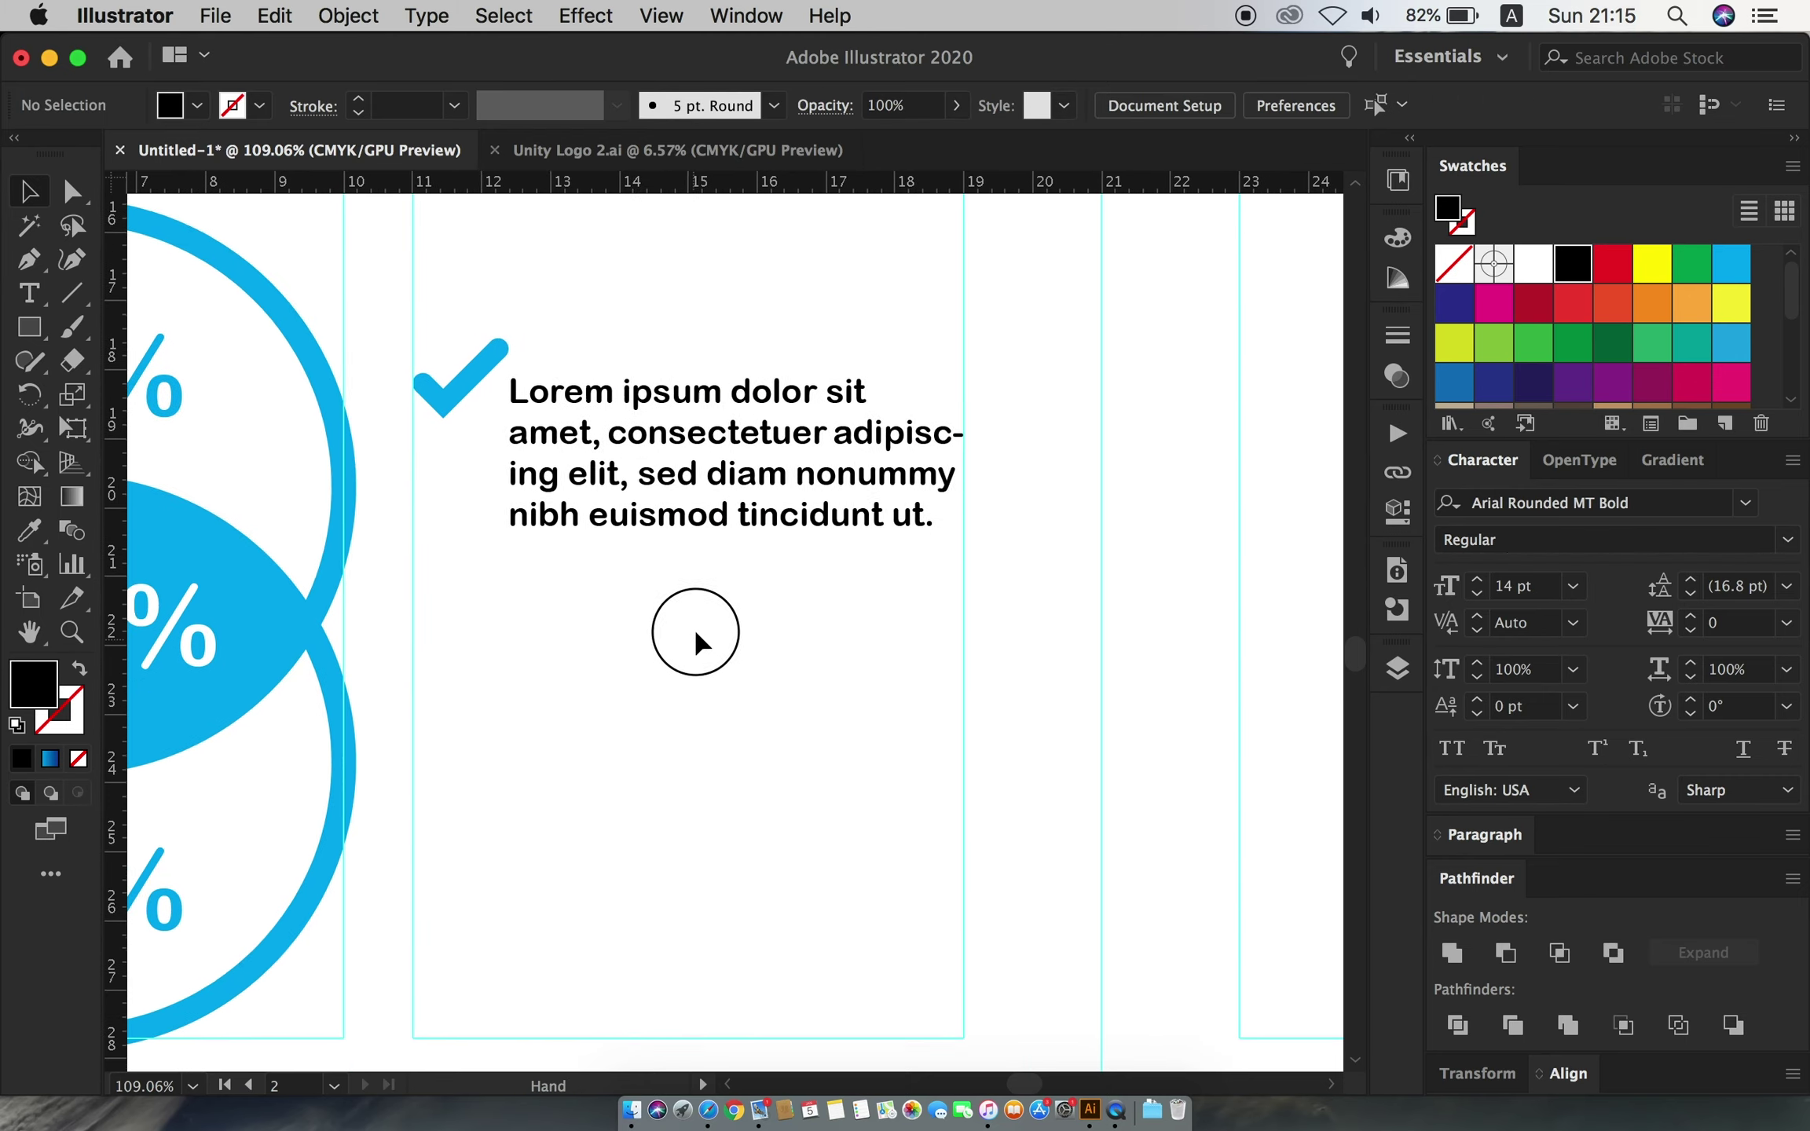
{"action": "double_click", "coordinate": [793, 466]}
{"action": "left_click_drag", "start_coordinate": [794, 466], "coordinate": [1012, 545]}
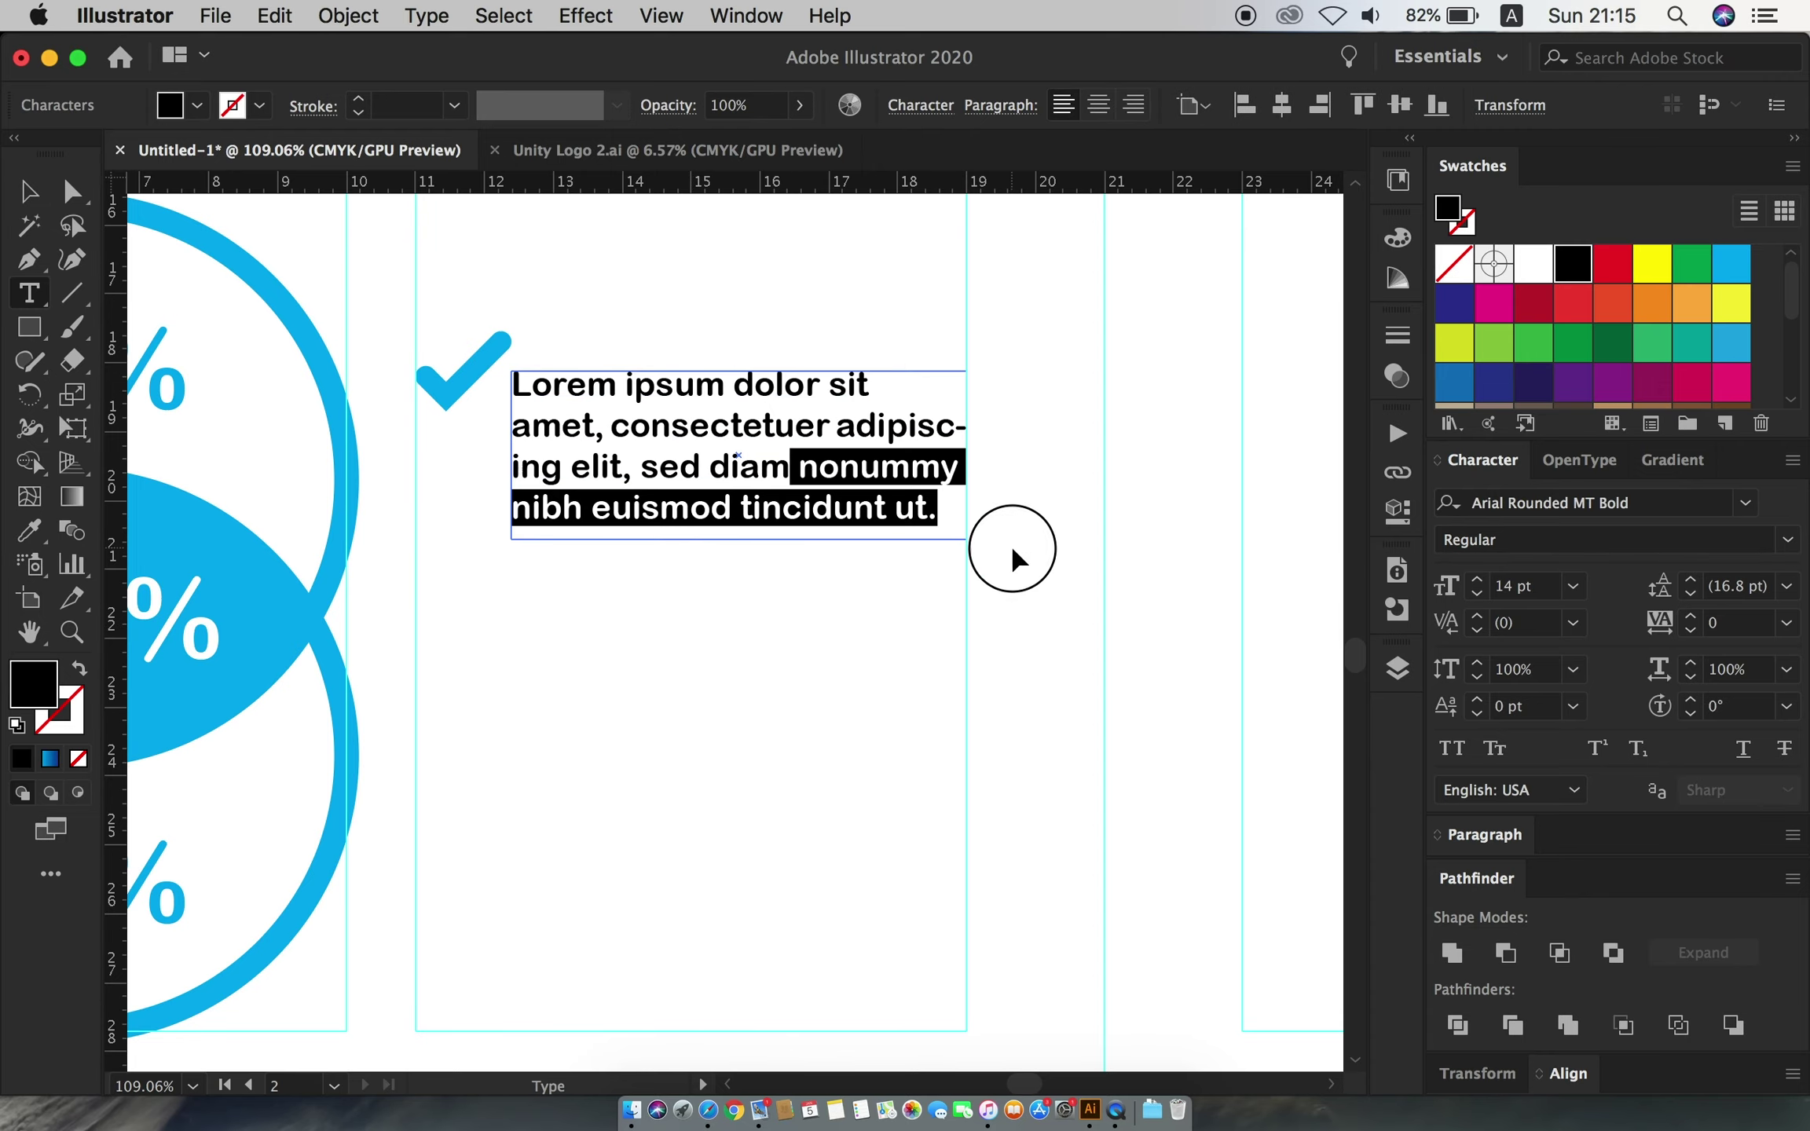
{"action": "type", "text": "."}
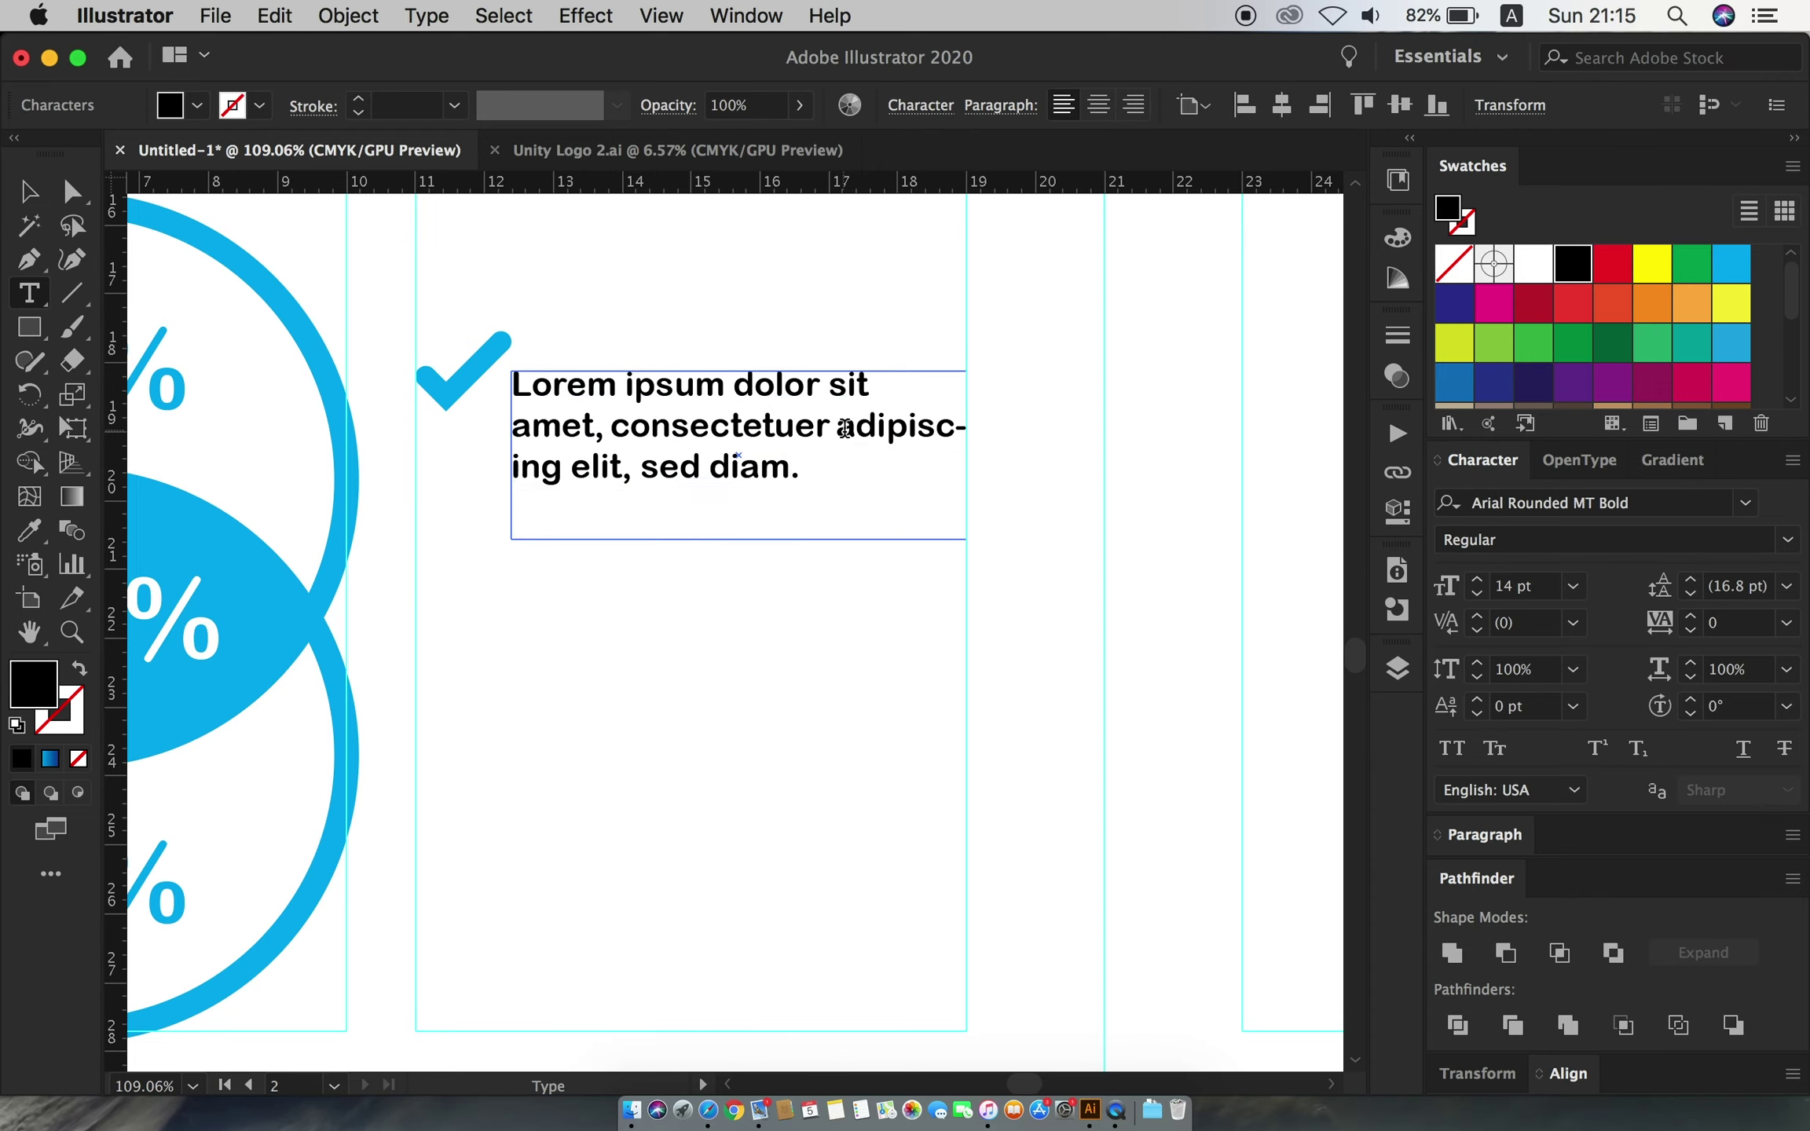
{"action": "left_click", "coordinate": [836, 428]}
{"action": "key", "text": "Return"}
{"action": "key", "text": "Escape"}
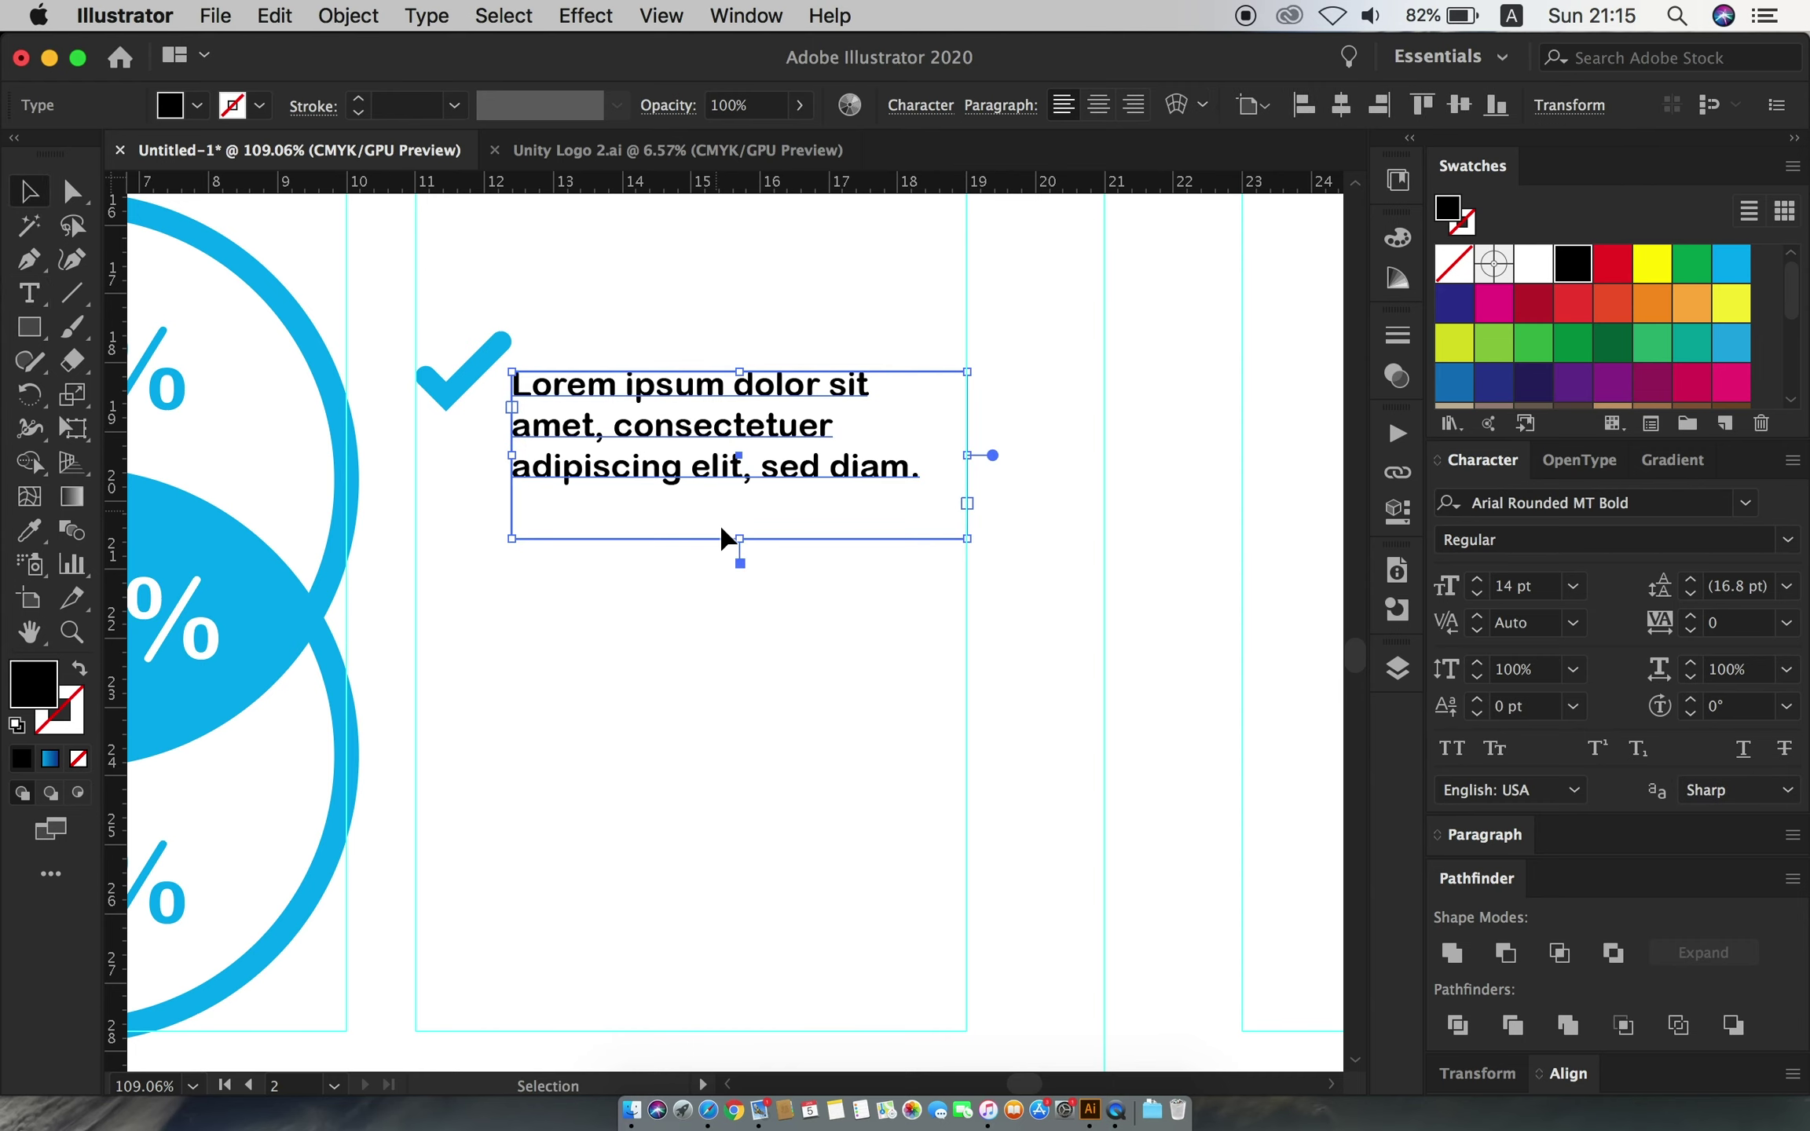
{"action": "left_click_drag", "start_coordinate": [733, 505], "coordinate": [780, 586]}
{"action": "scroll", "coordinate": [793, 573], "scroll_direction": "down", "scroll_amount": 2}
- Duplicate the checkmark and its paragraph into two more list items below
{"action": "left_click", "coordinate": [556, 353], "text": "shift"}
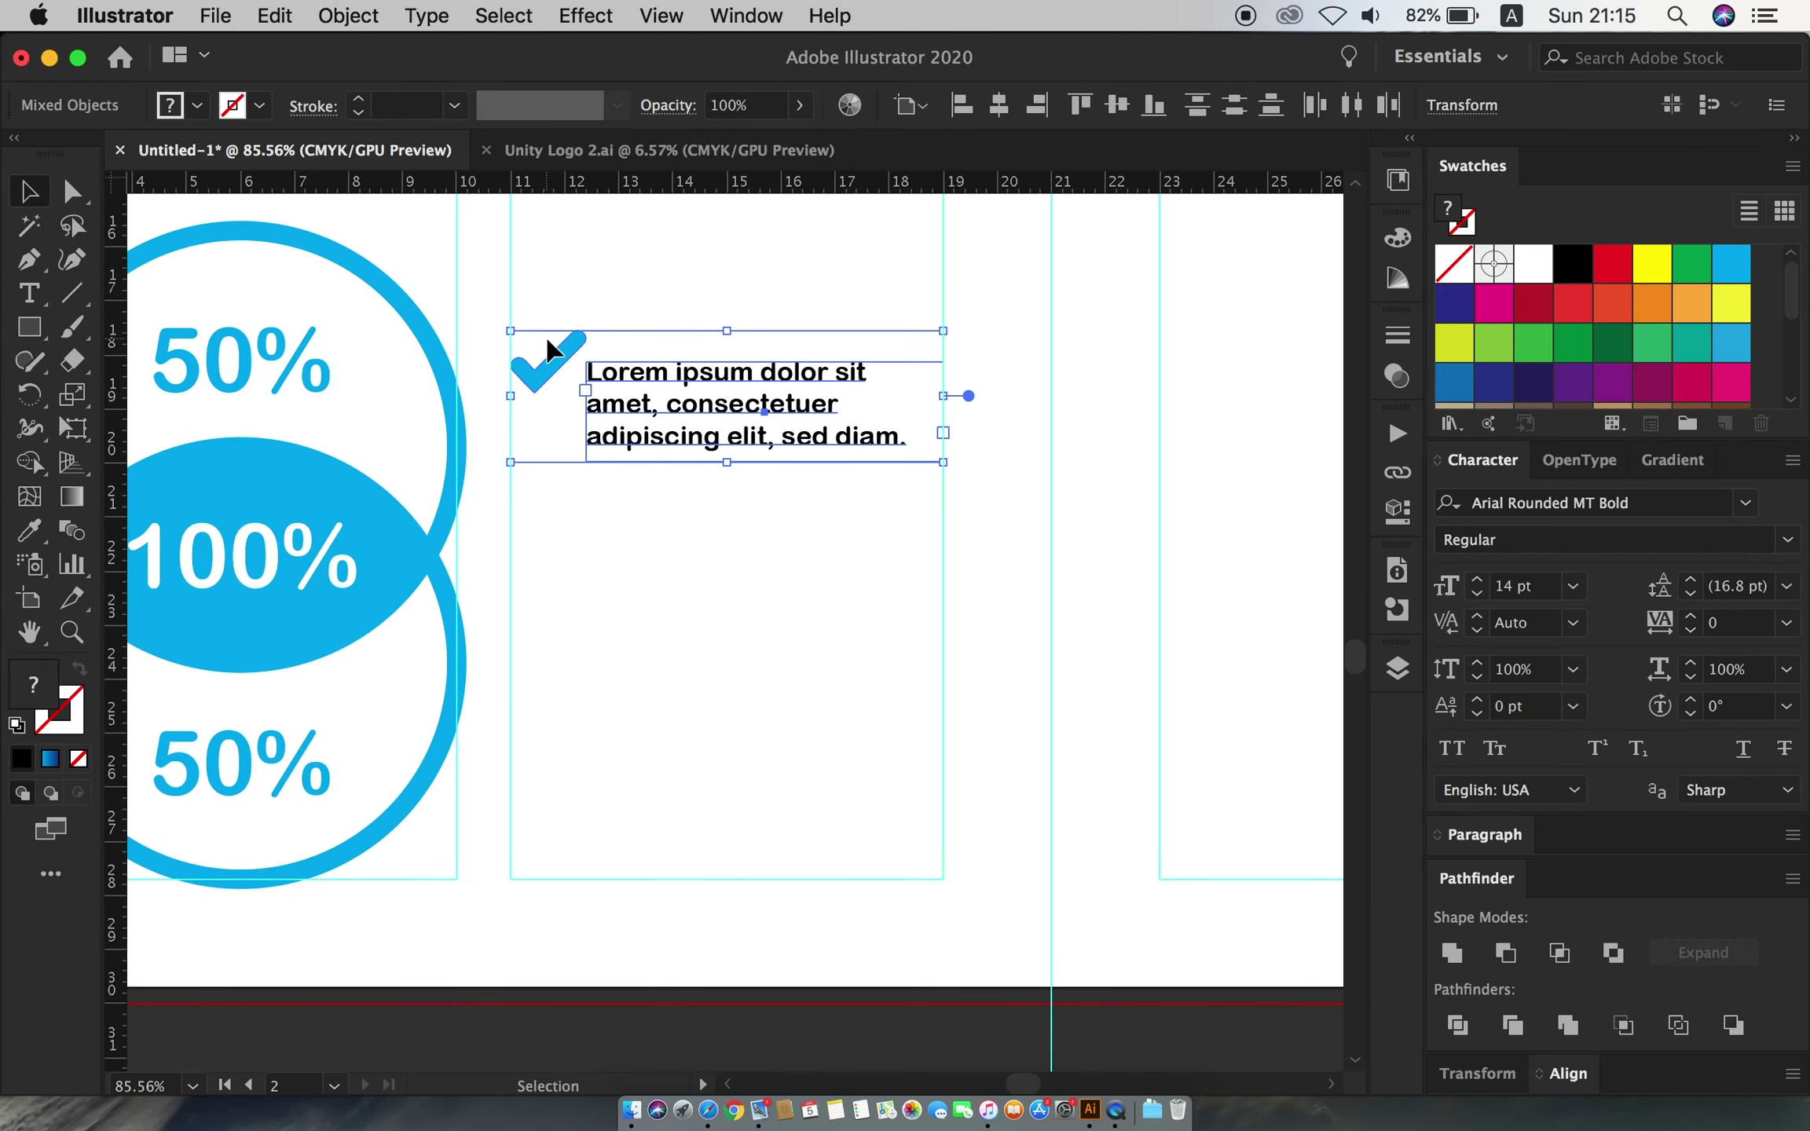
{"action": "left_click_drag", "start_coordinate": [701, 379], "coordinate": [701, 656]}
{"action": "left_click", "coordinate": [1009, 626]}
{"action": "scroll", "coordinate": [864, 519], "scroll_direction": "down", "scroll_amount": 3}
{"action": "left_click_drag", "start_coordinate": [718, 417], "coordinate": [821, 491]}
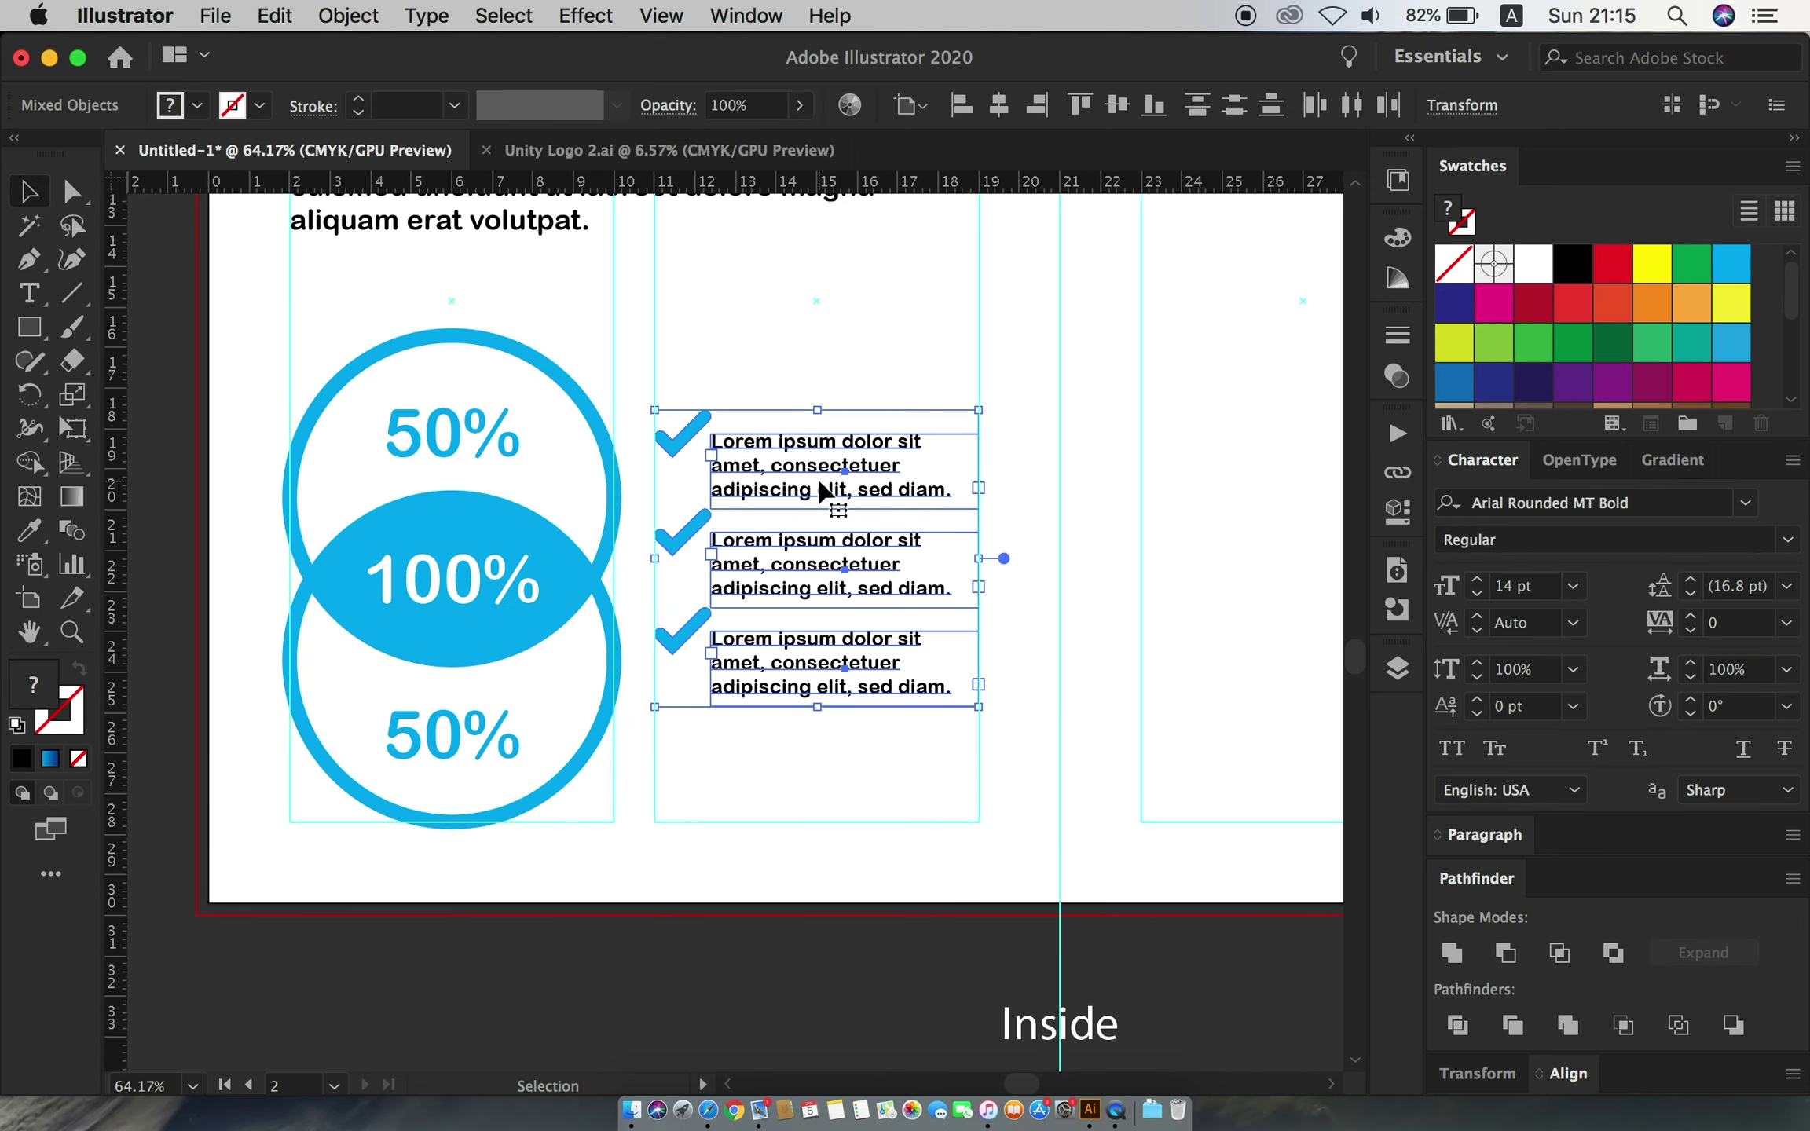
{"action": "left_click", "coordinate": [1058, 518]}
{"action": "scroll", "coordinate": [1058, 519], "scroll_direction": "down", "scroll_amount": 1}
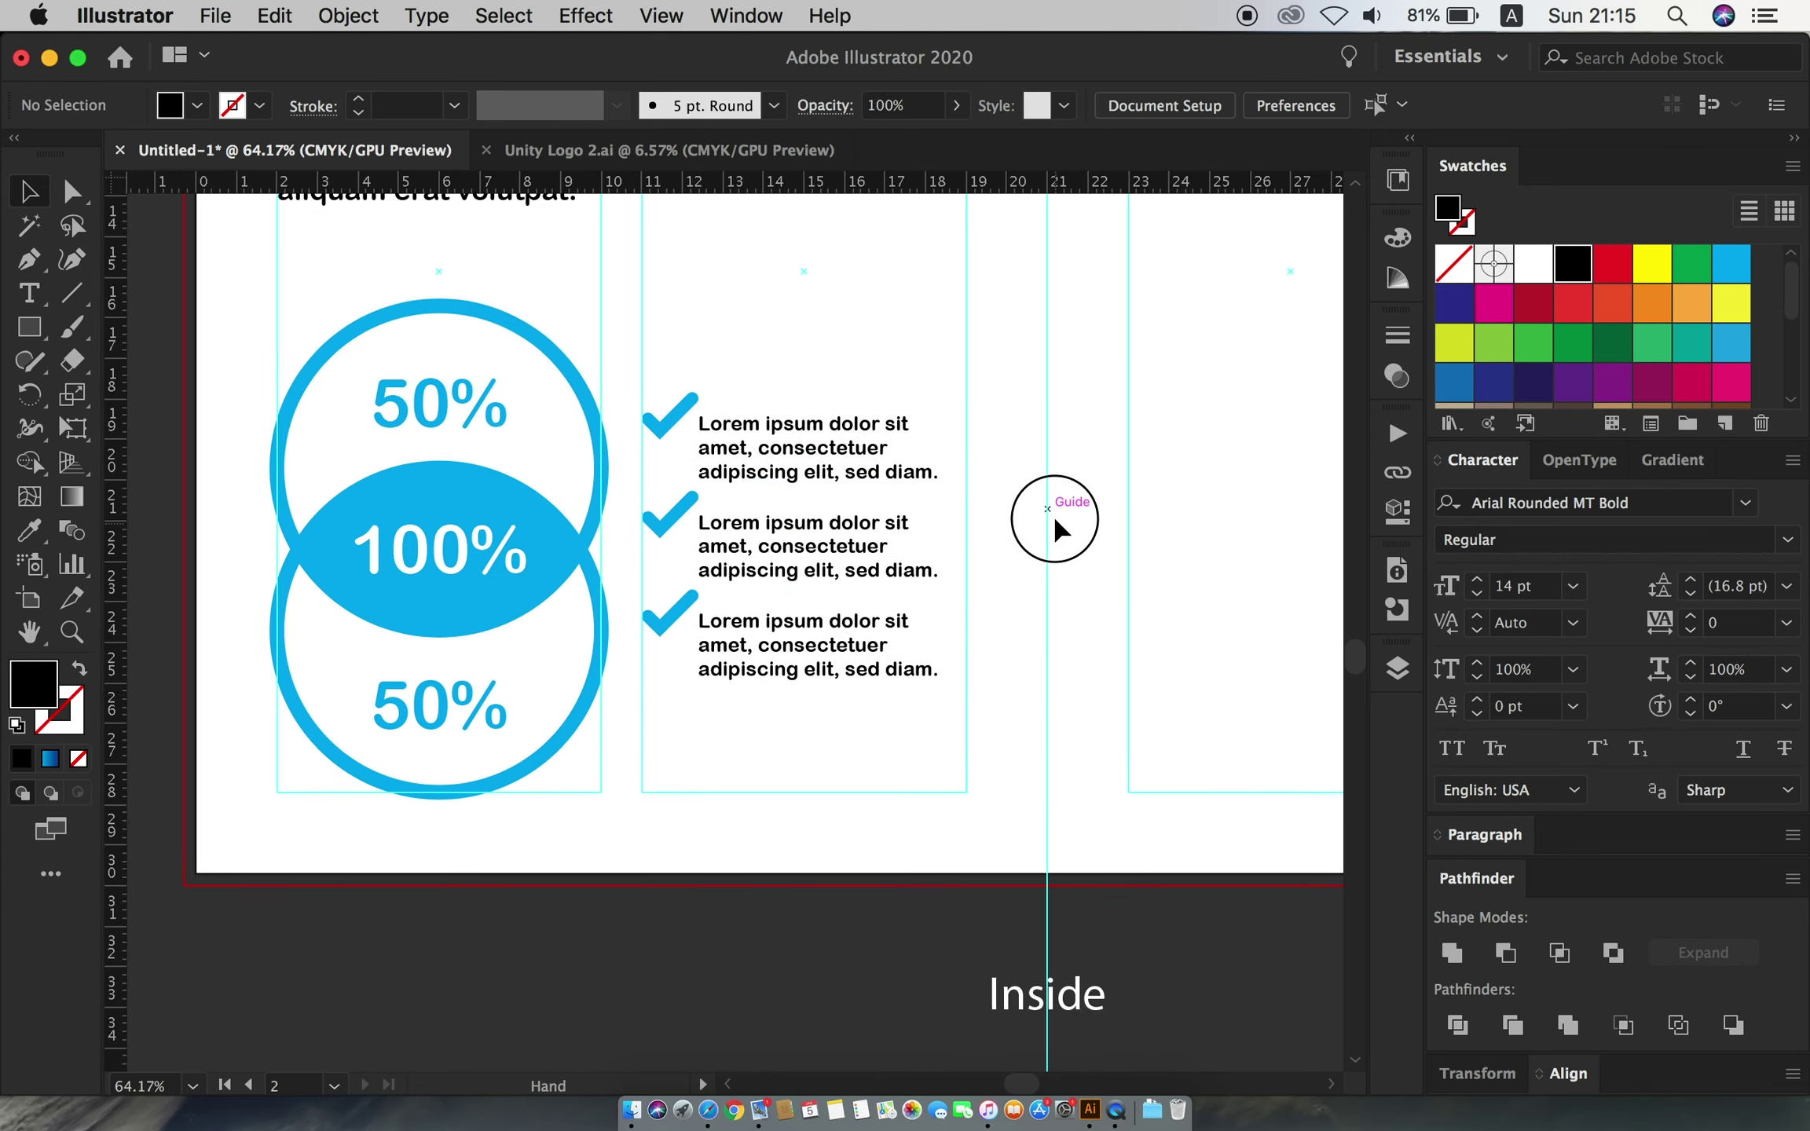
- Group each of the three checkmarks with its text line
{"action": "left_click_drag", "start_coordinate": [1028, 711], "coordinate": [659, 601]}
{"action": "left_click", "coordinate": [348, 16]}
{"action": "left_click", "coordinate": [369, 145]}
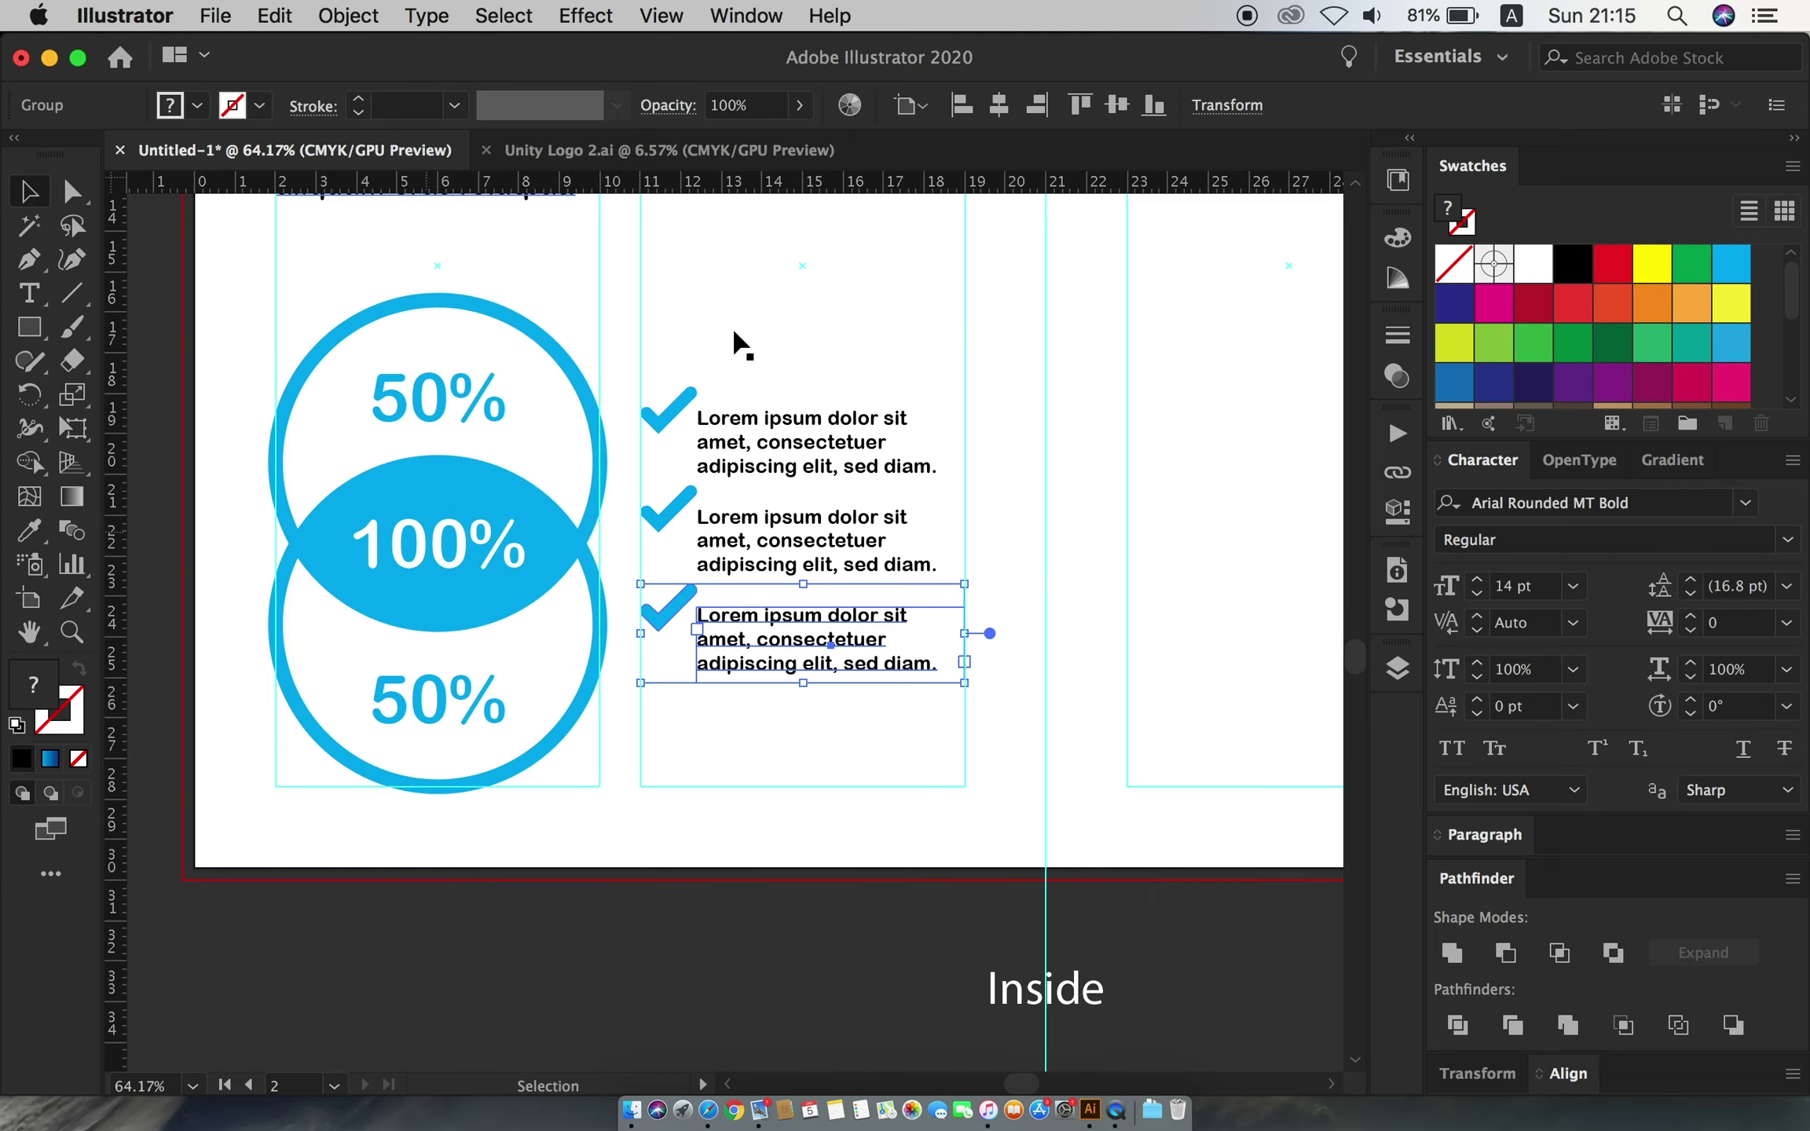
{"action": "left_click", "coordinate": [798, 449]}
{"action": "left_click", "coordinate": [348, 15]}
{"action": "left_click", "coordinate": [365, 145]}
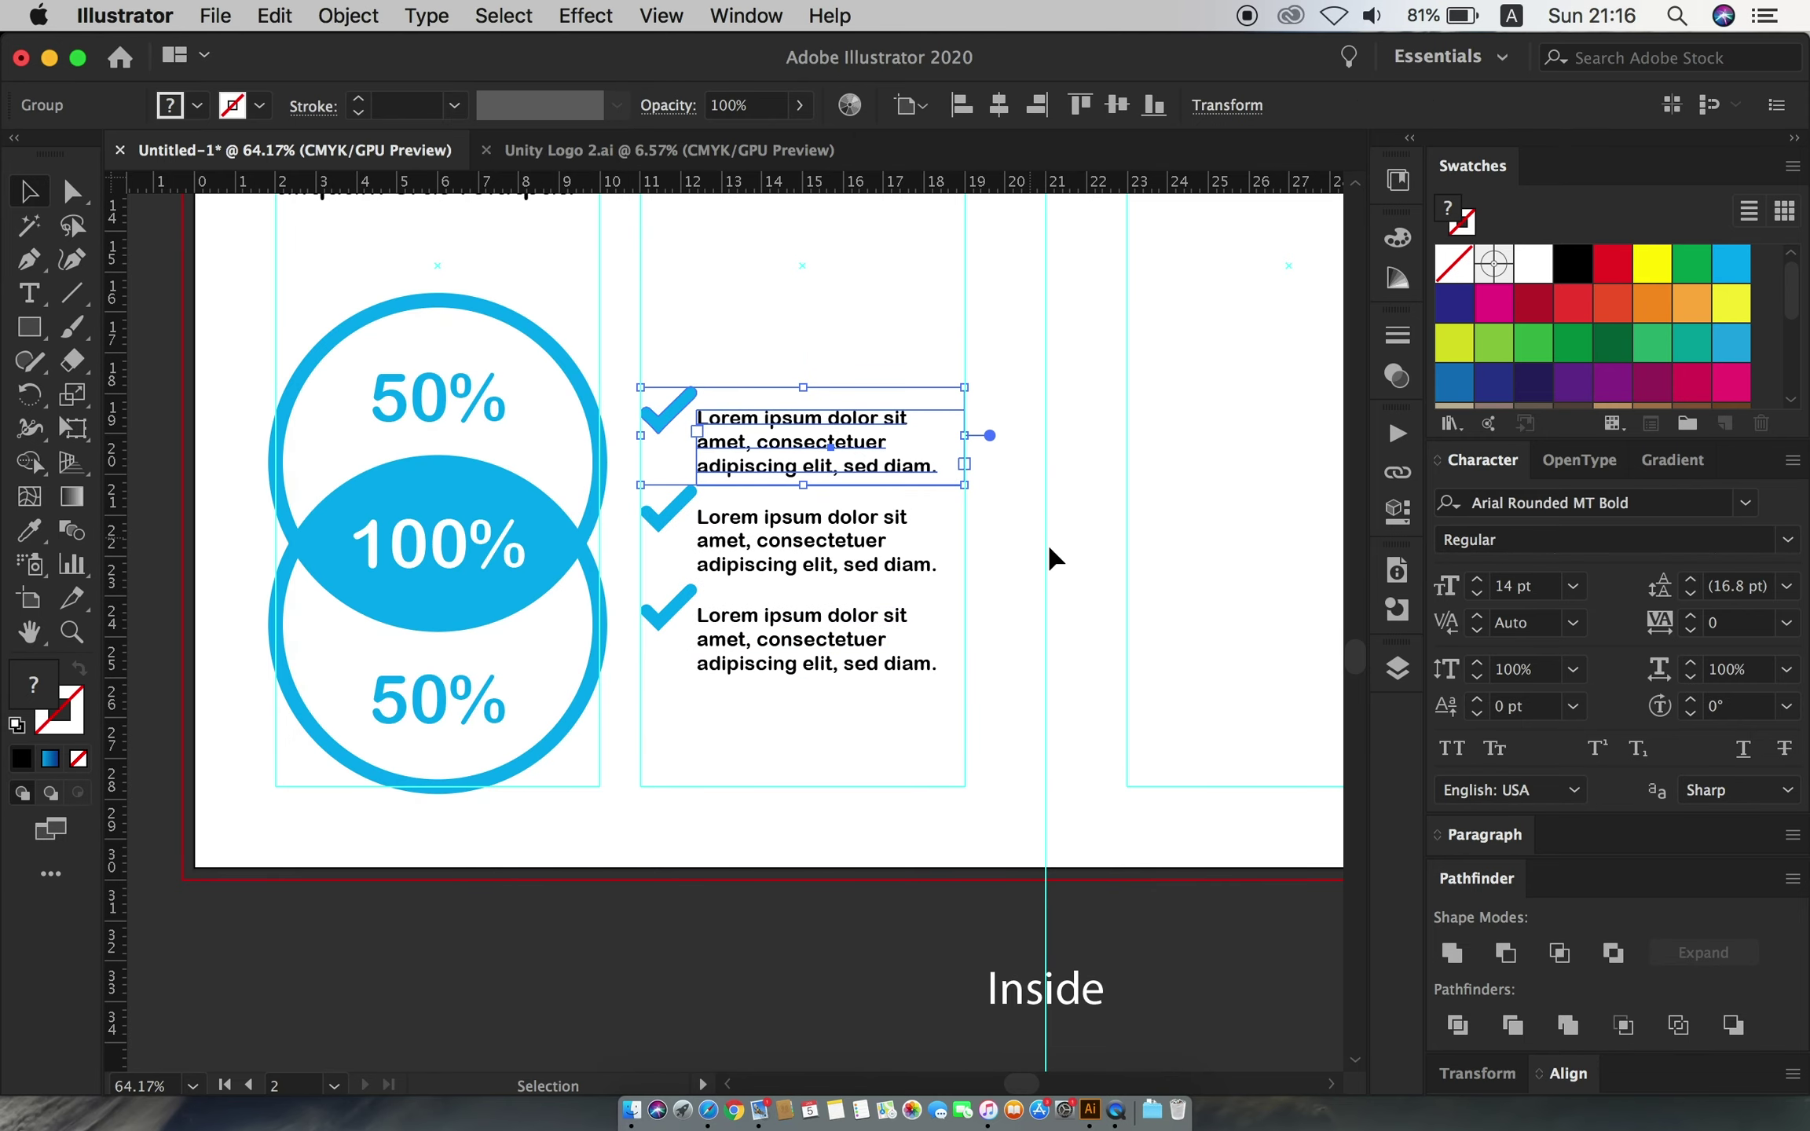
{"action": "left_click_drag", "start_coordinate": [1037, 558], "coordinate": [660, 509]}
{"action": "left_click", "coordinate": [348, 16]}
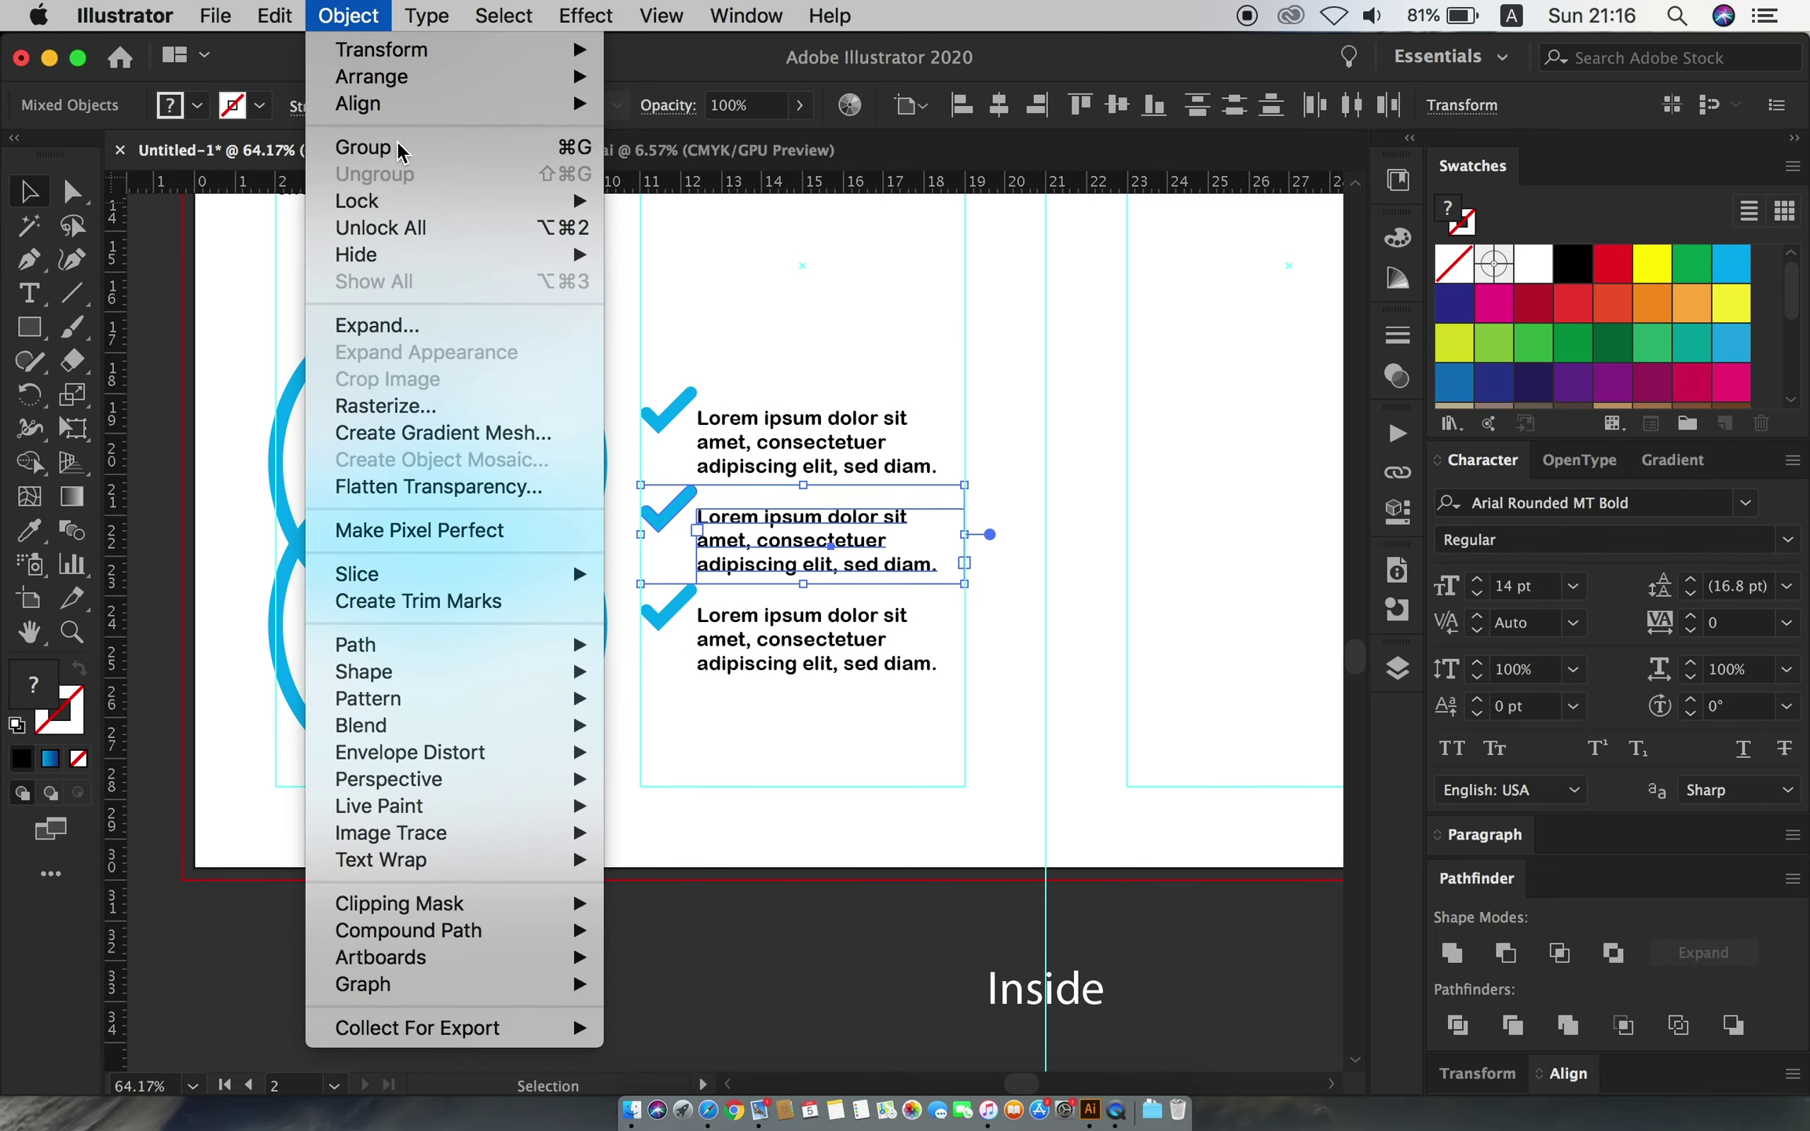
{"action": "left_click", "coordinate": [369, 145]}
- Space the three list items evenly with Vertical Distribute Space, aligned to the selection
{"action": "left_click_drag", "start_coordinate": [809, 640], "coordinate": [809, 702]}
{"action": "left_click_drag", "start_coordinate": [994, 730], "coordinate": [656, 326]}
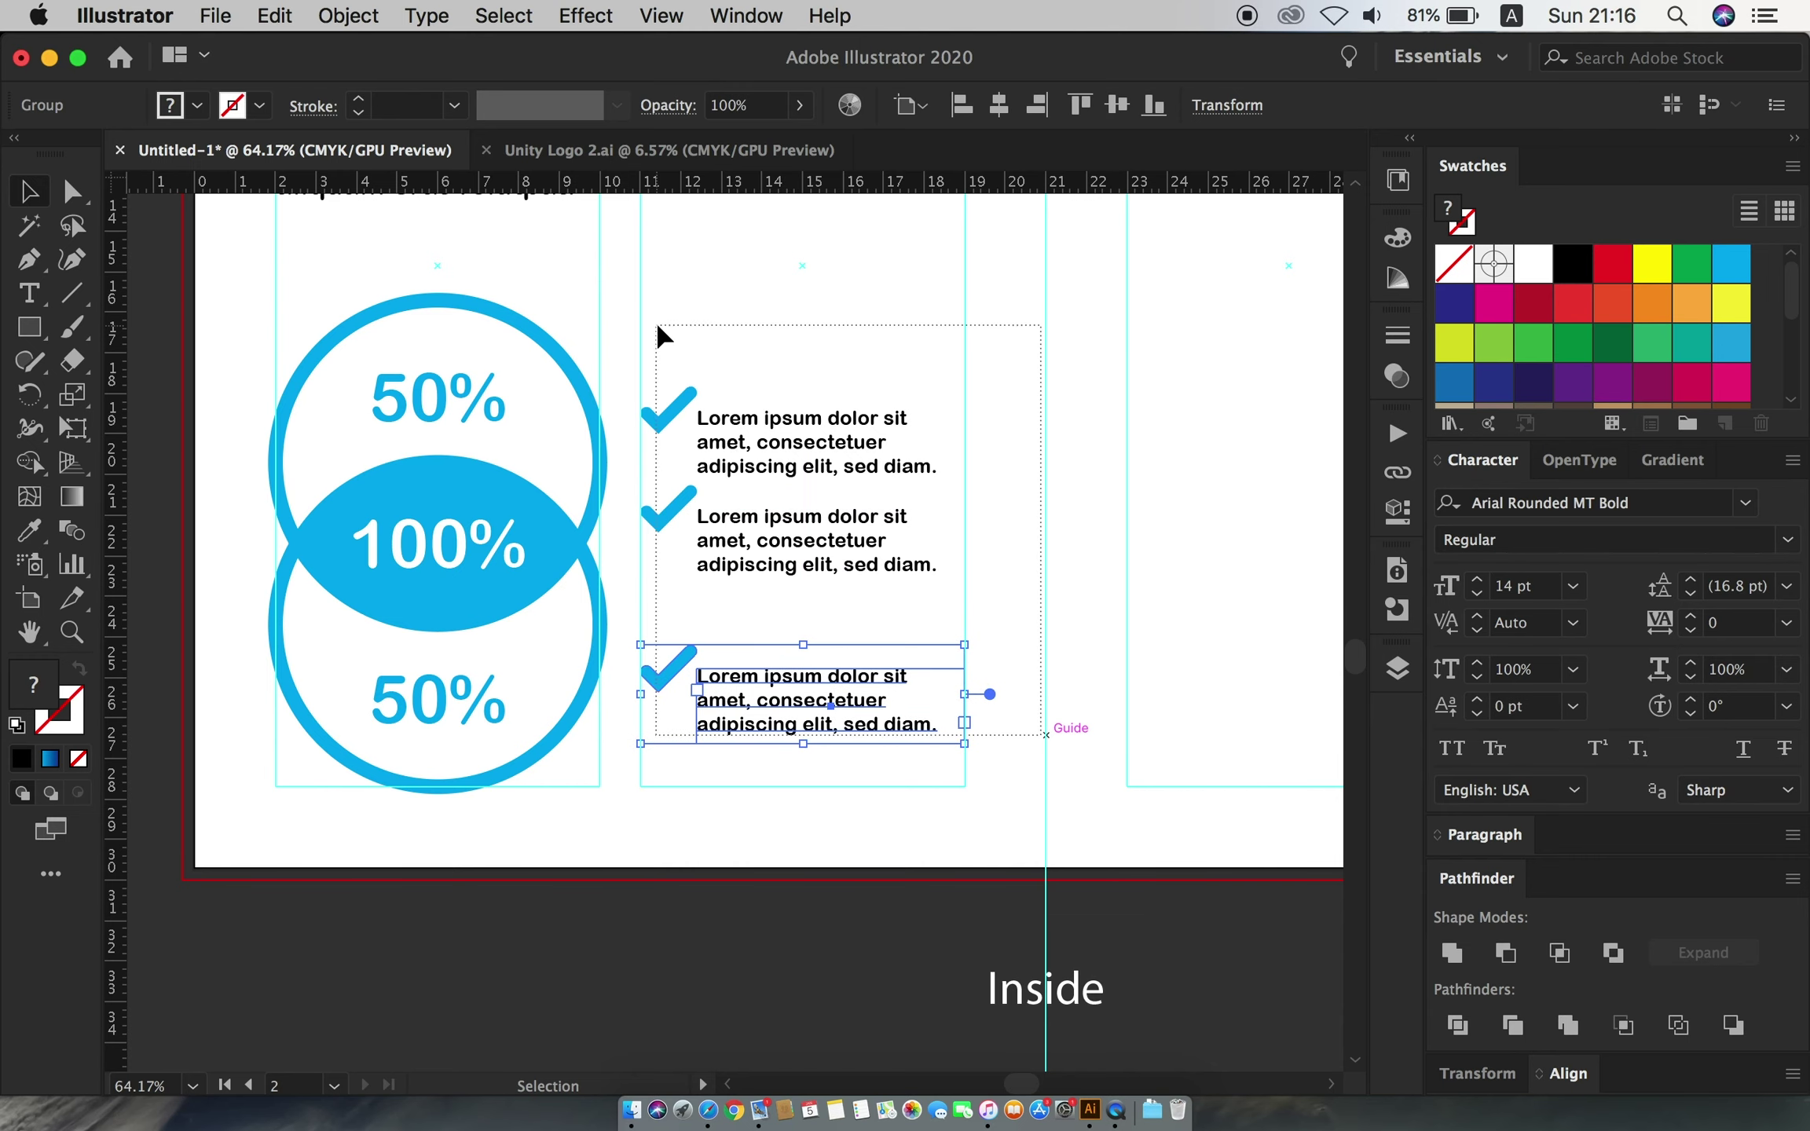
{"action": "left_click", "coordinate": [1568, 1073]}
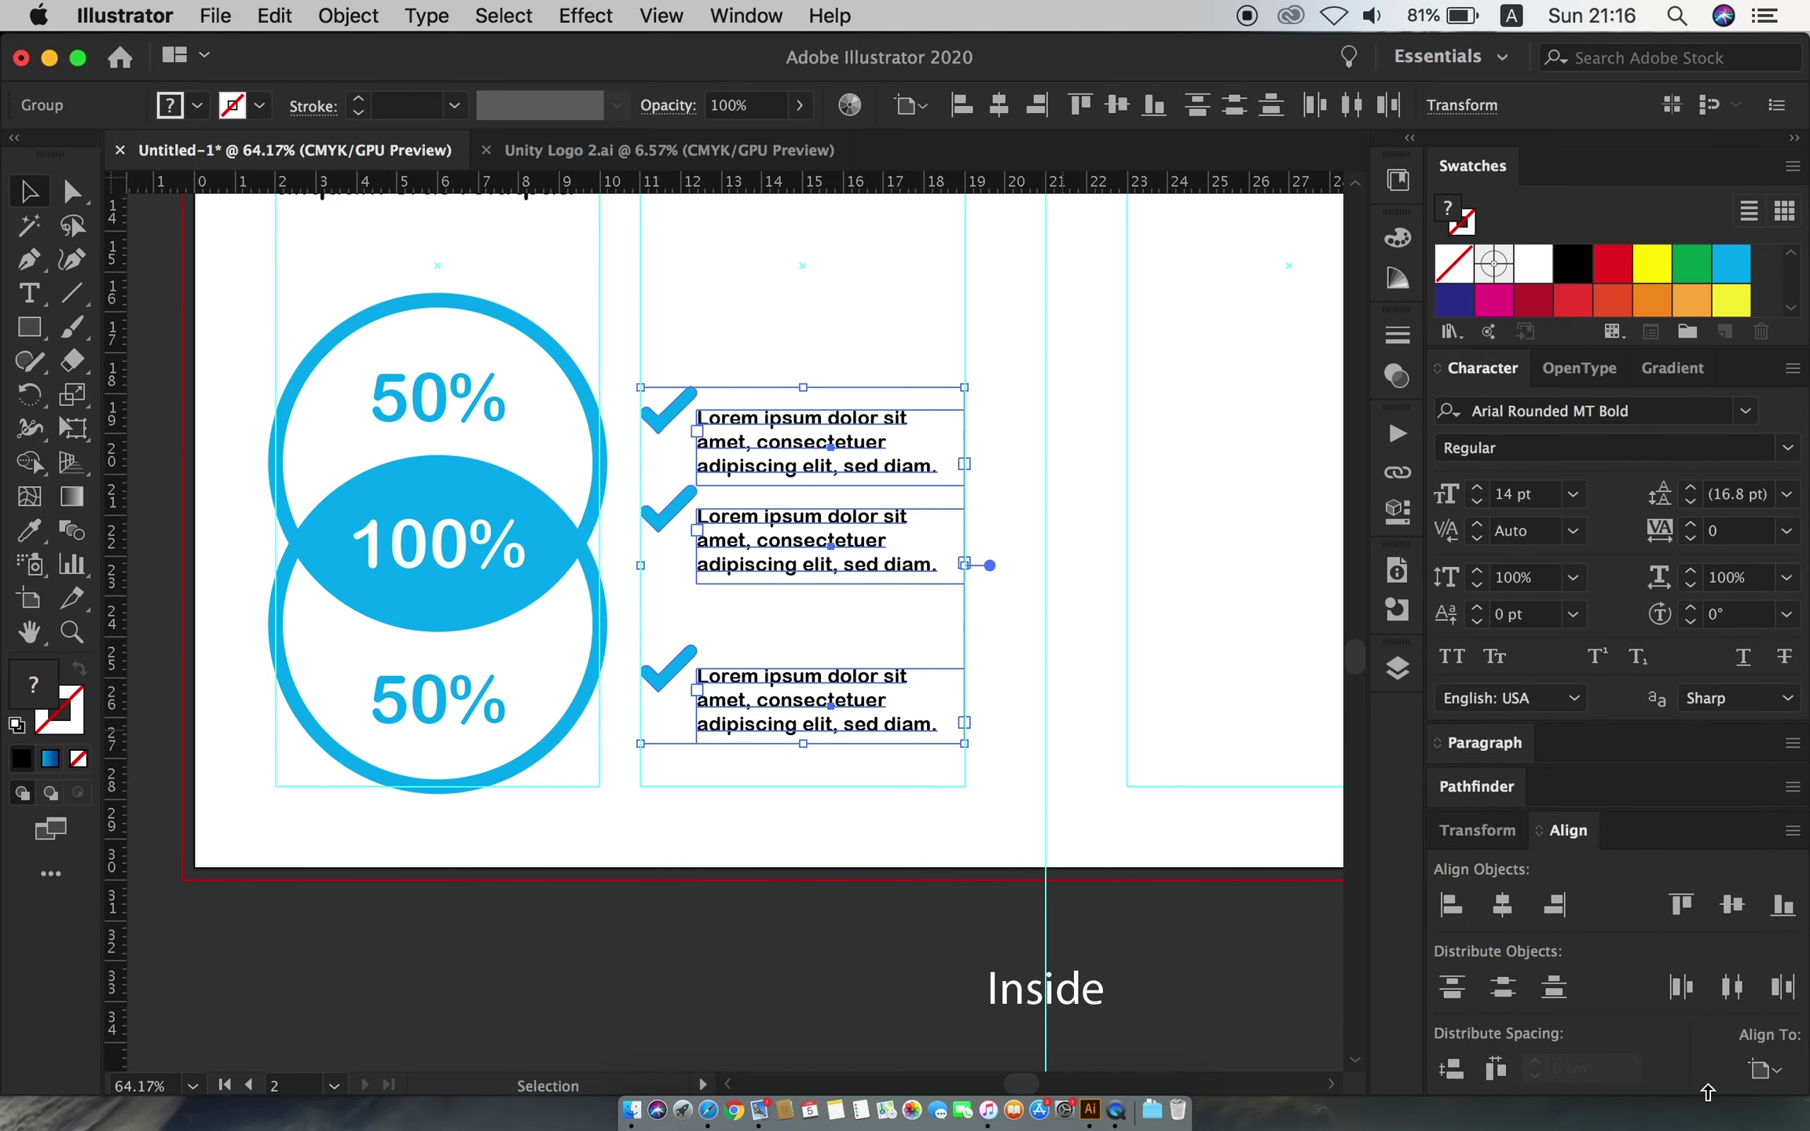
{"action": "left_click", "coordinate": [1774, 1071]}
{"action": "left_click", "coordinate": [1677, 975]}
{"action": "left_click", "coordinate": [1451, 1069]}
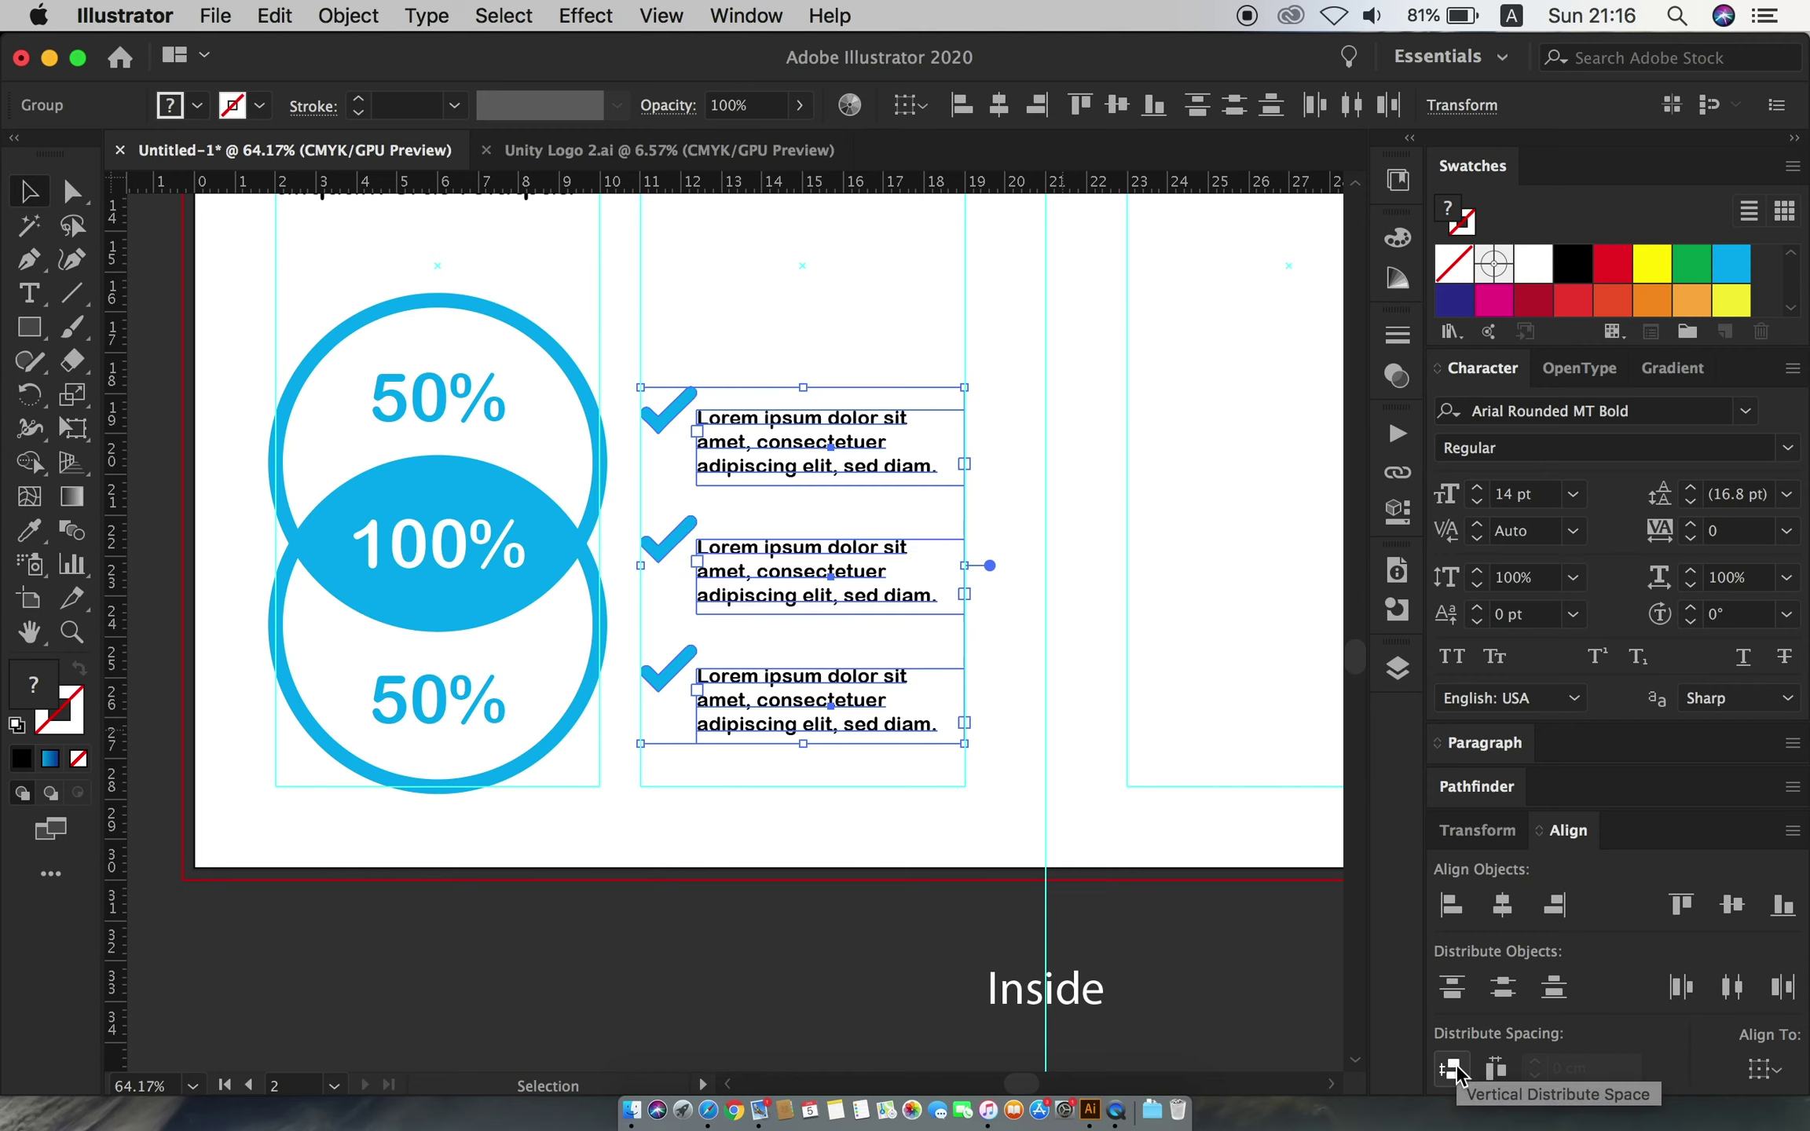
{"action": "left_click_drag", "start_coordinate": [830, 562], "coordinate": [830, 538]}
{"action": "left_click", "coordinate": [1050, 541]}
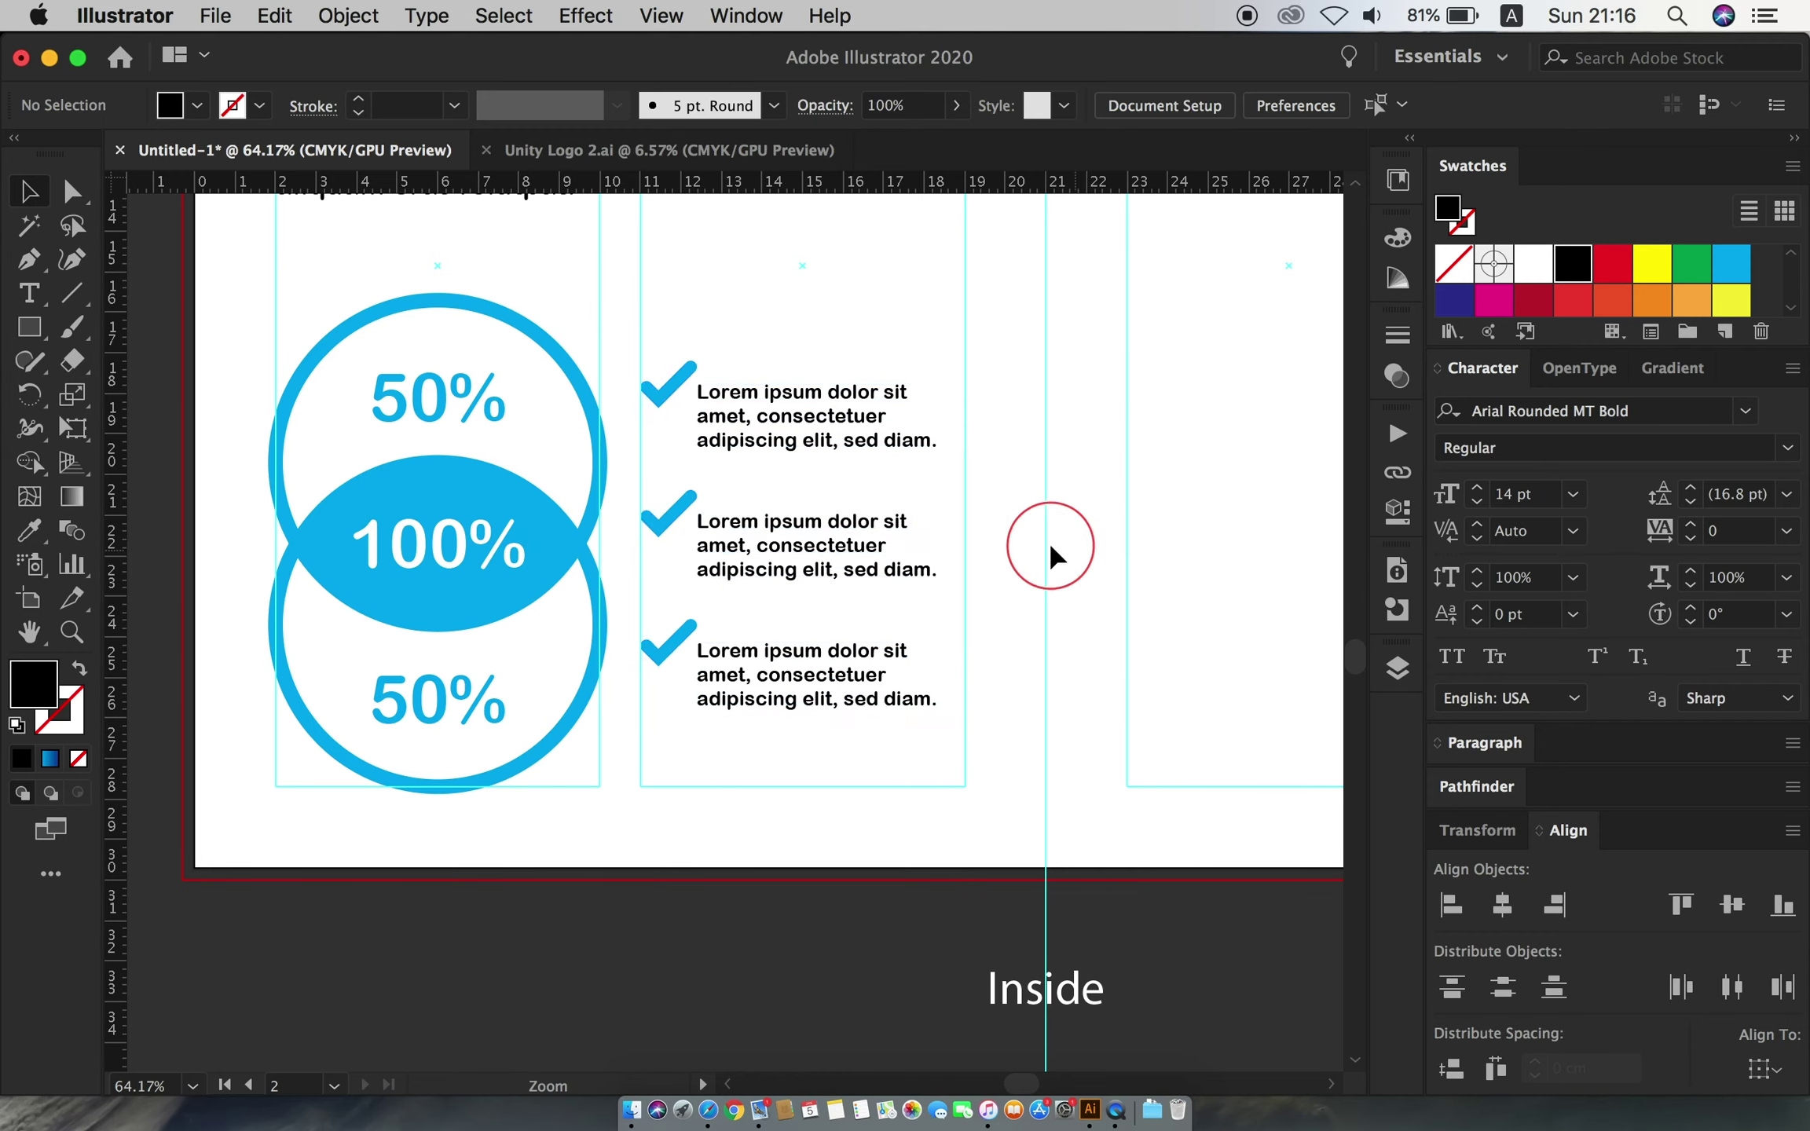
{"action": "scroll", "coordinate": [972, 628], "scroll_direction": "down", "scroll_amount": 2}
{"action": "scroll", "coordinate": [971, 629], "scroll_direction": "down", "scroll_amount": 2}
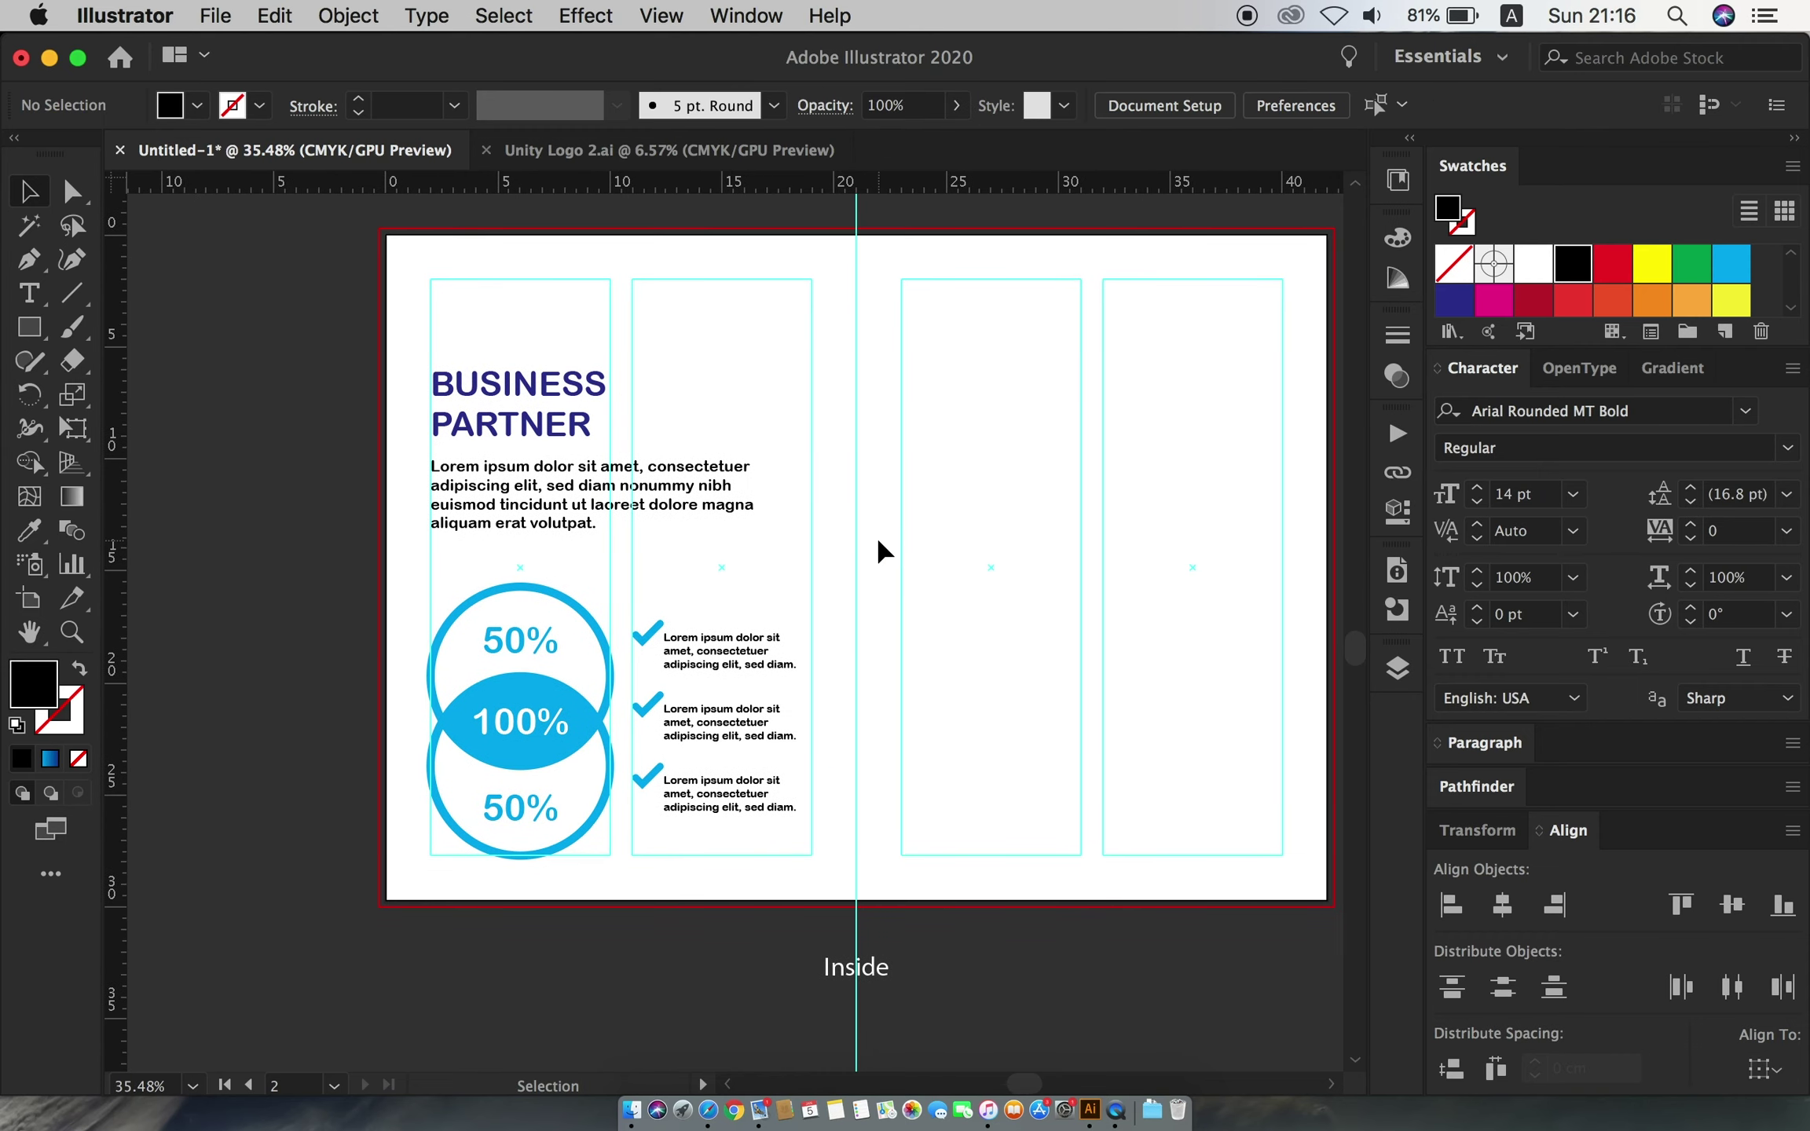
{"action": "scroll", "coordinate": [606, 618], "scroll_direction": "up", "scroll_amount": 2}
{"action": "scroll", "coordinate": [779, 606], "scroll_direction": "up", "scroll_amount": 2}
{"action": "scroll", "coordinate": [779, 591], "scroll_direction": "up", "scroll_amount": 2}
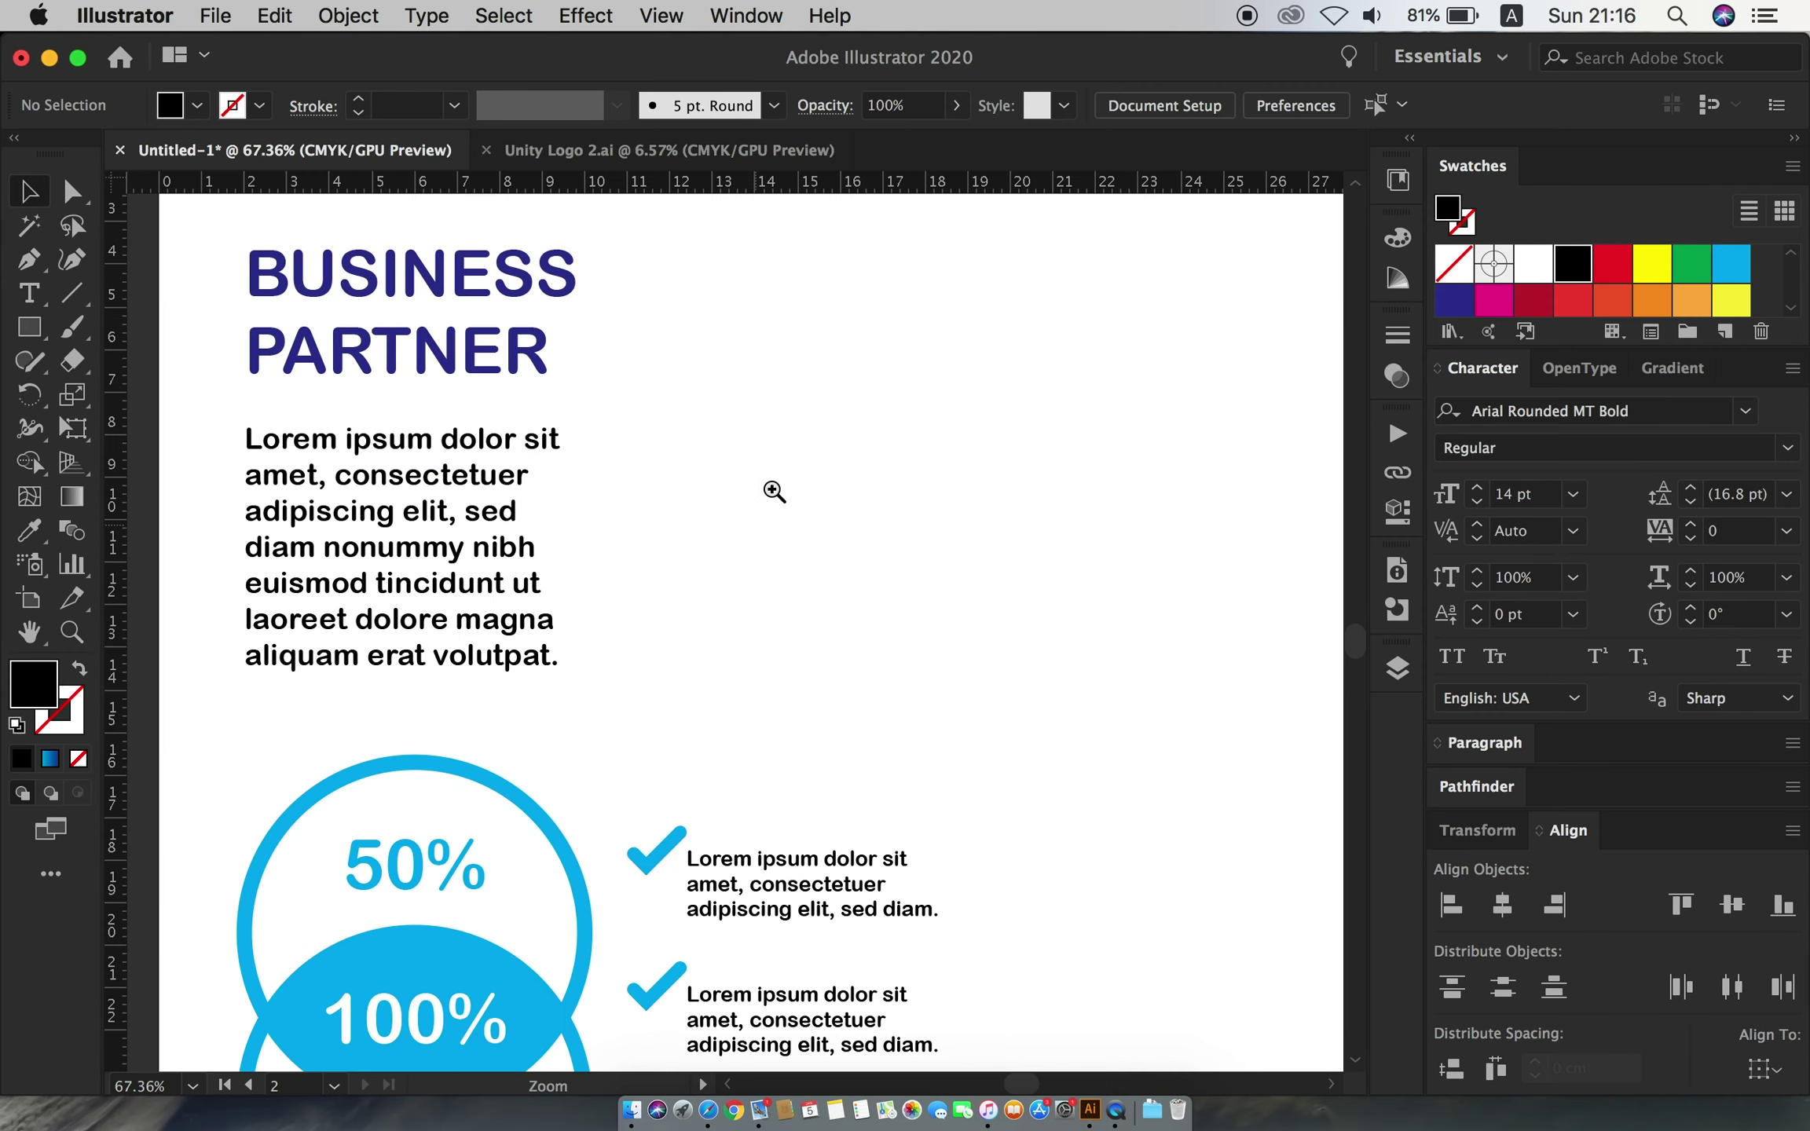
- Draw a circle in the middle panel and make it a cyan 10 pt ring
{"action": "left_click_drag", "start_coordinate": [29, 327], "coordinate": [149, 383]}
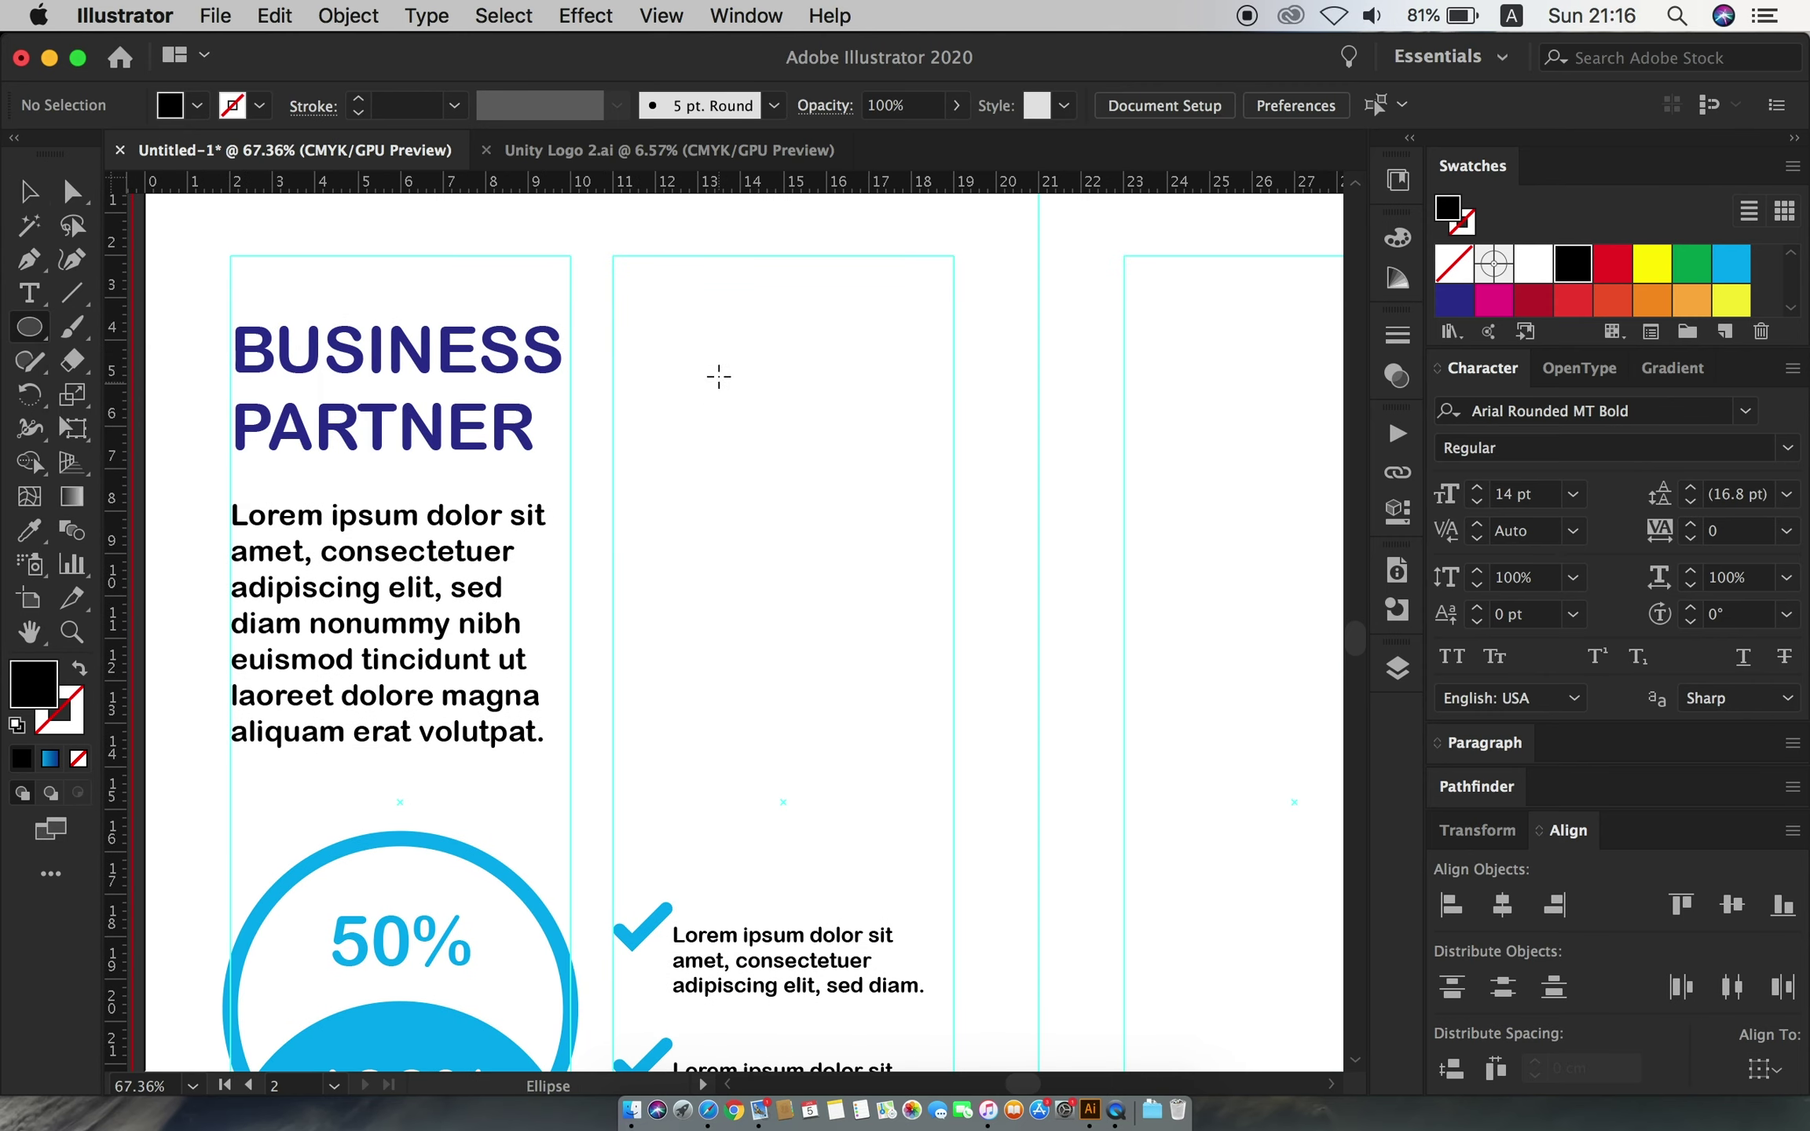
{"action": "mouse_move", "coordinate": [707, 363]}
{"action": "left_mouse_down"}
{"action": "mouse_move", "coordinate": [803, 459]}
{"action": "mouse_move", "coordinate": [805, 404]}
{"action": "mouse_move", "coordinate": [785, 412]}
{"action": "left_mouse_up"}
{"action": "key", "text": "v"}
{"action": "left_click", "coordinate": [1731, 263]}
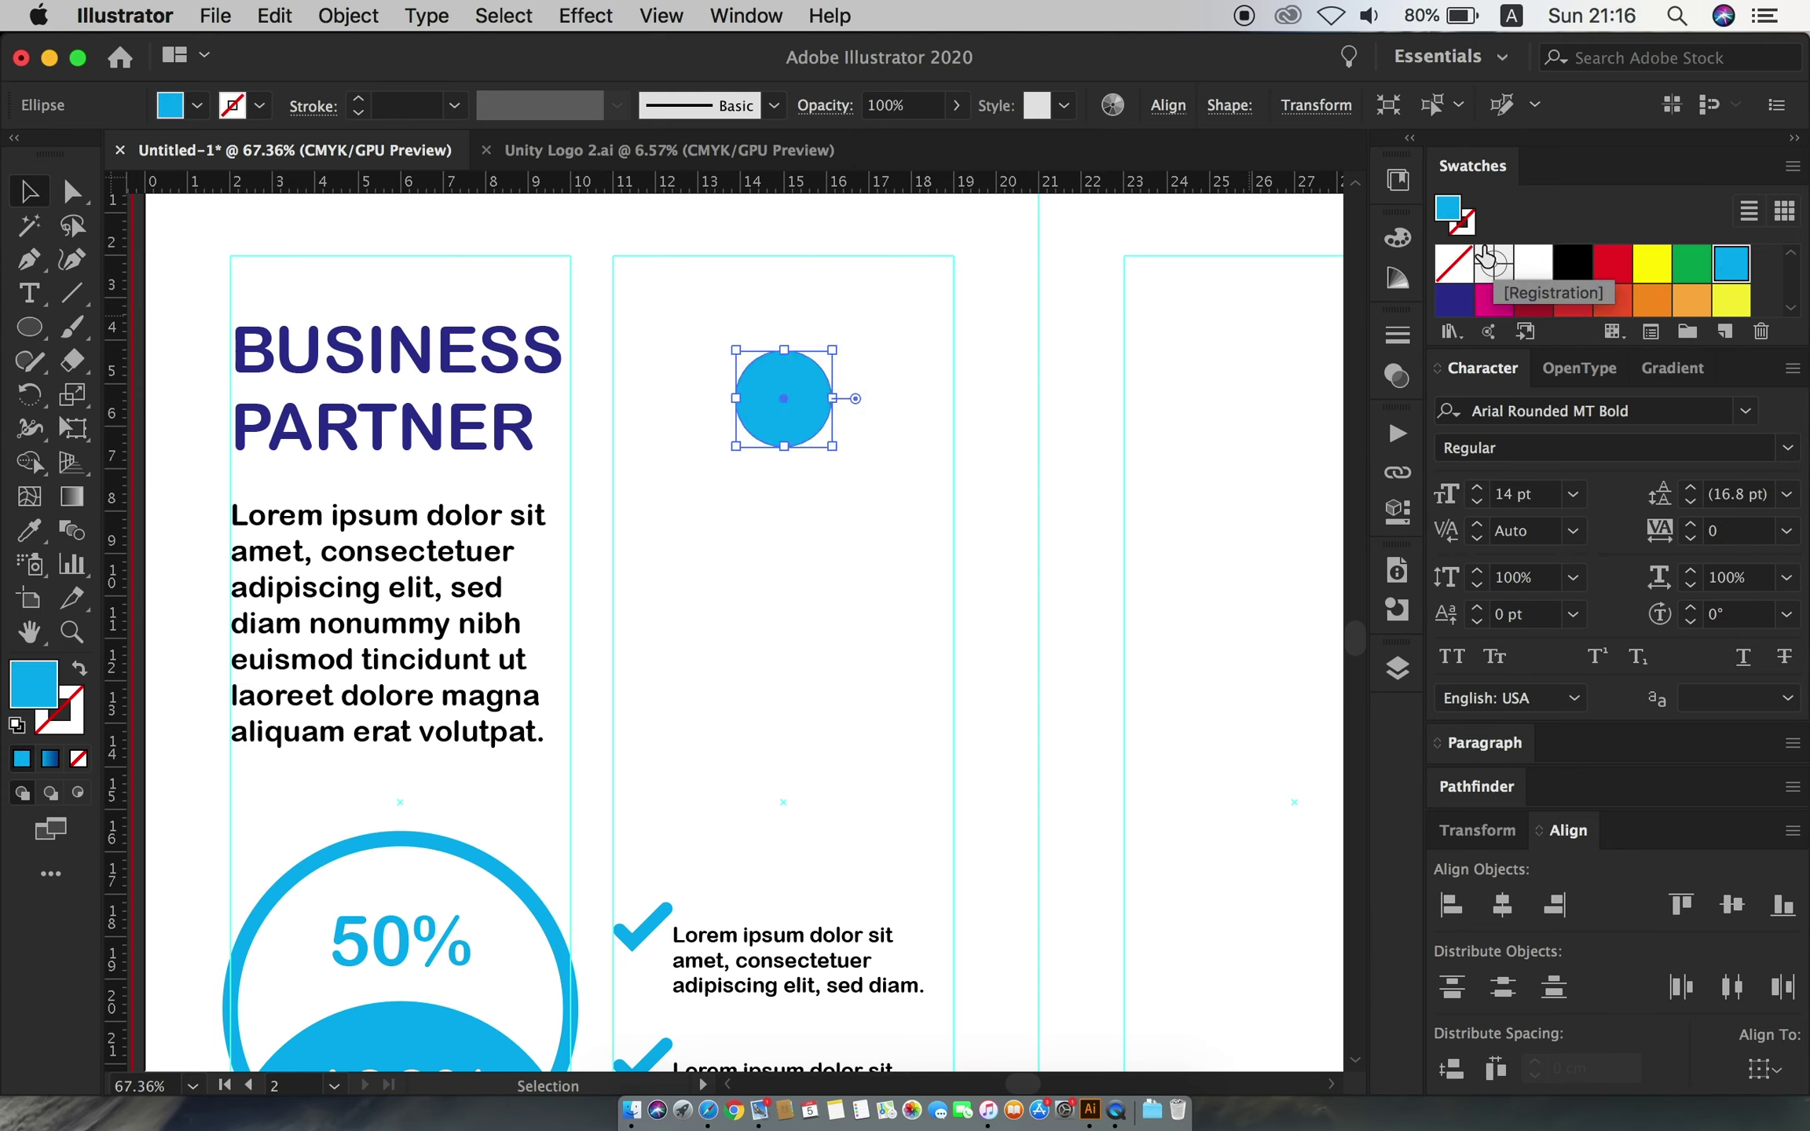
{"action": "left_click", "coordinate": [79, 667]}
{"action": "left_click", "coordinate": [454, 105]}
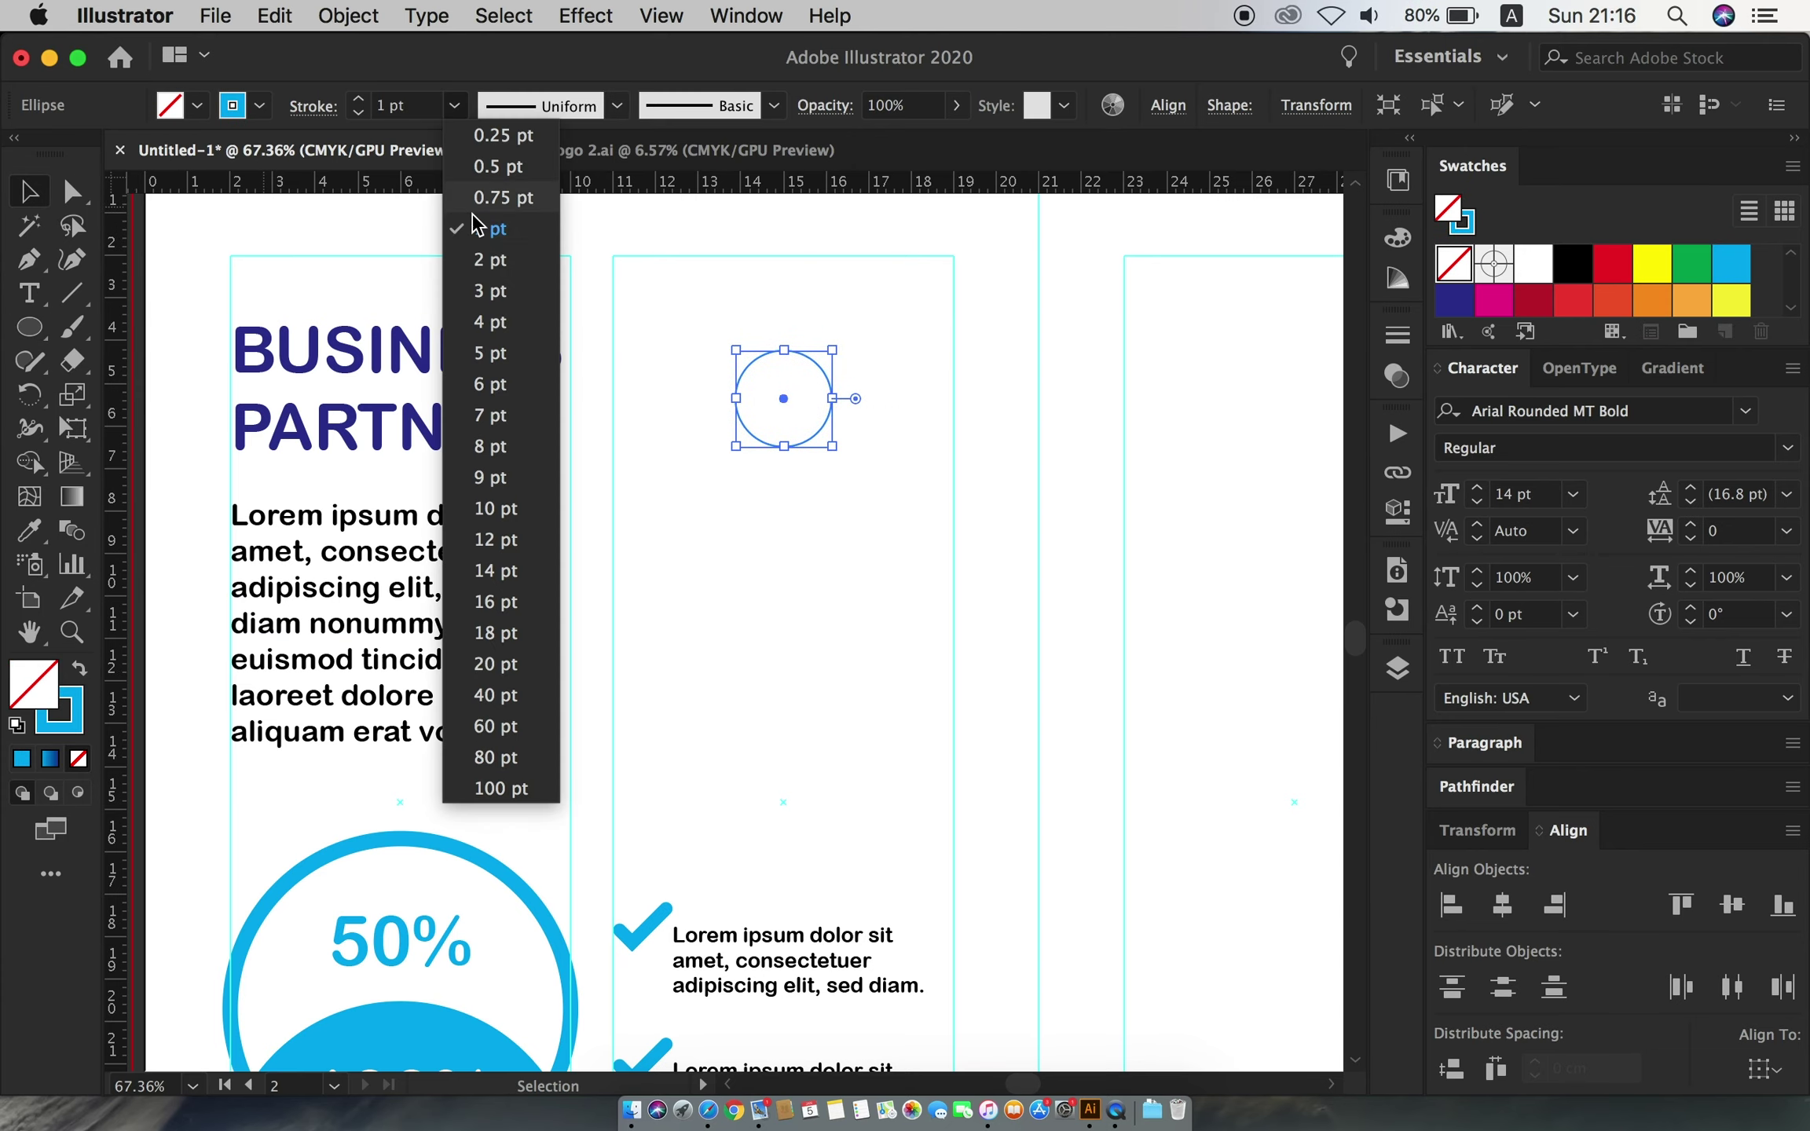
{"action": "left_click", "coordinate": [490, 352]}
{"action": "scroll", "coordinate": [856, 538], "scroll_direction": "up", "scroll_amount": 2}
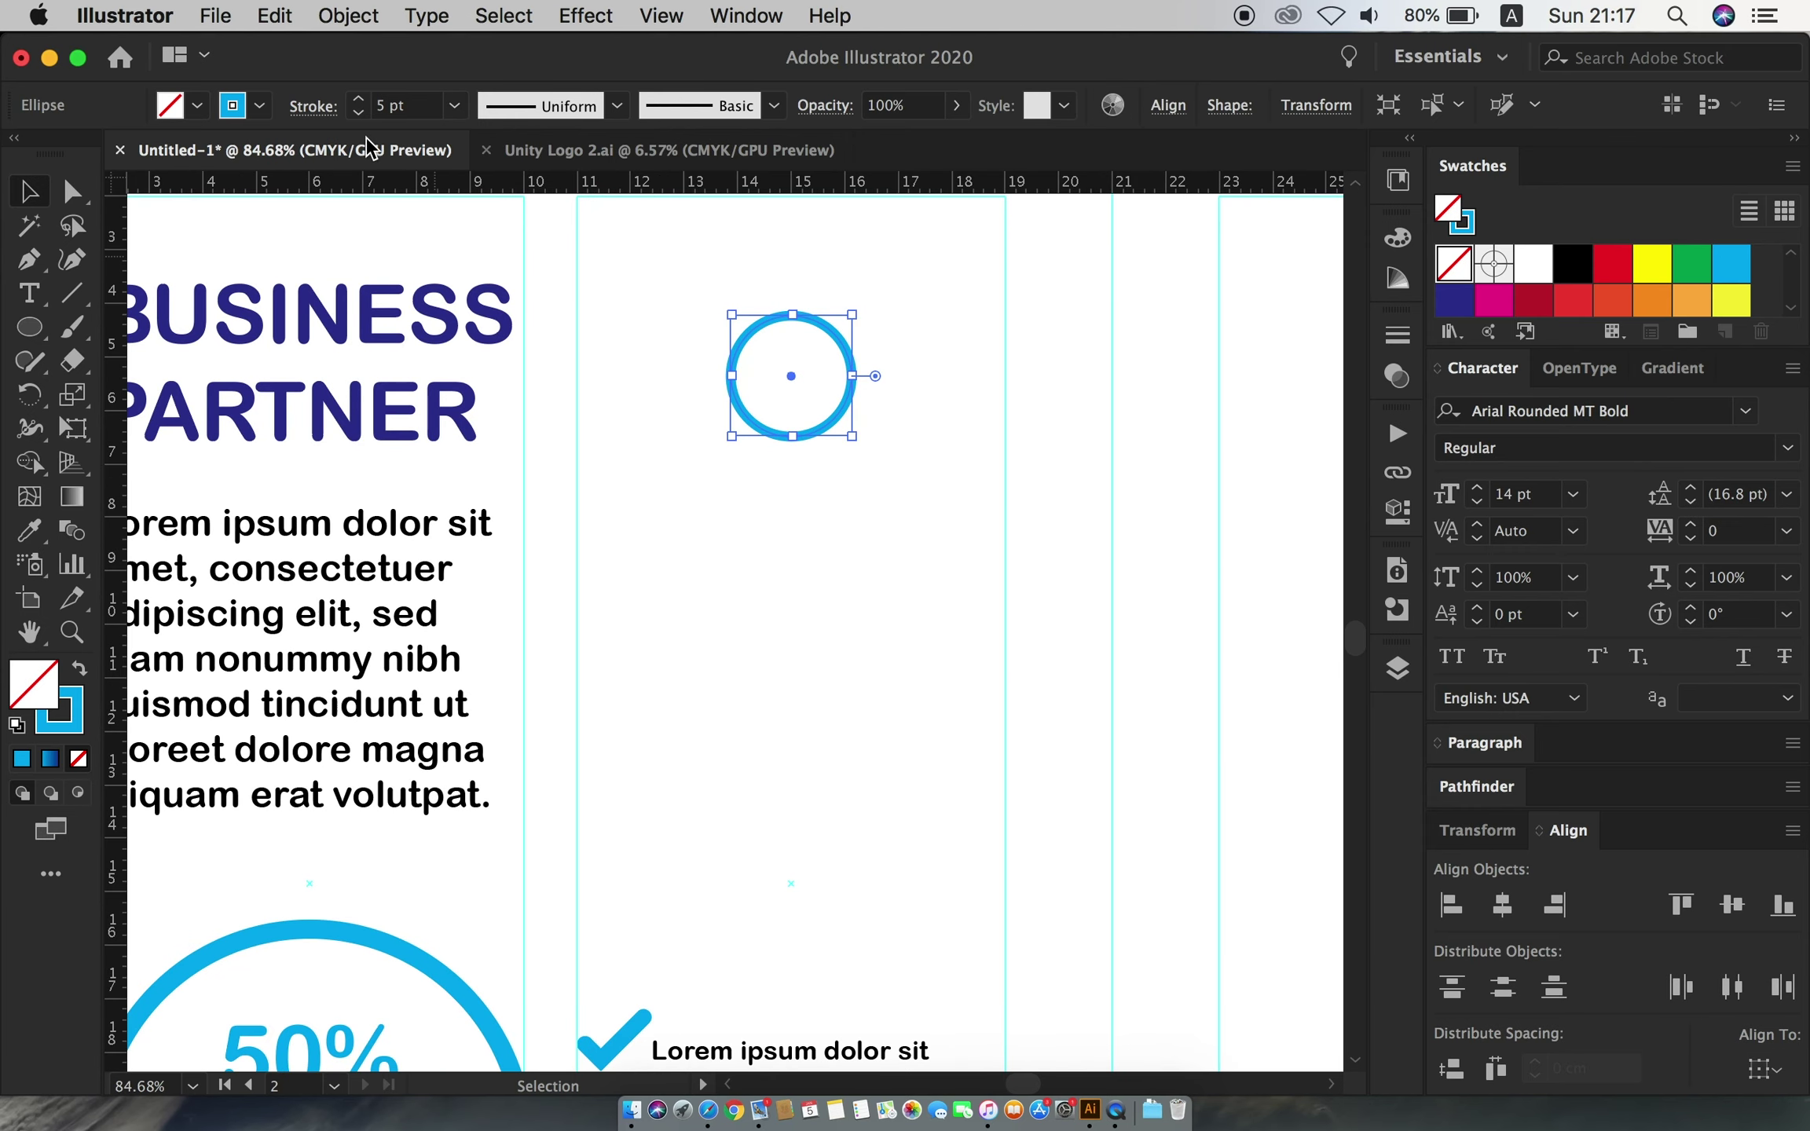
{"action": "left_click", "coordinate": [455, 106]}
{"action": "left_click", "coordinate": [487, 509]}
{"action": "left_click", "coordinate": [920, 464]}
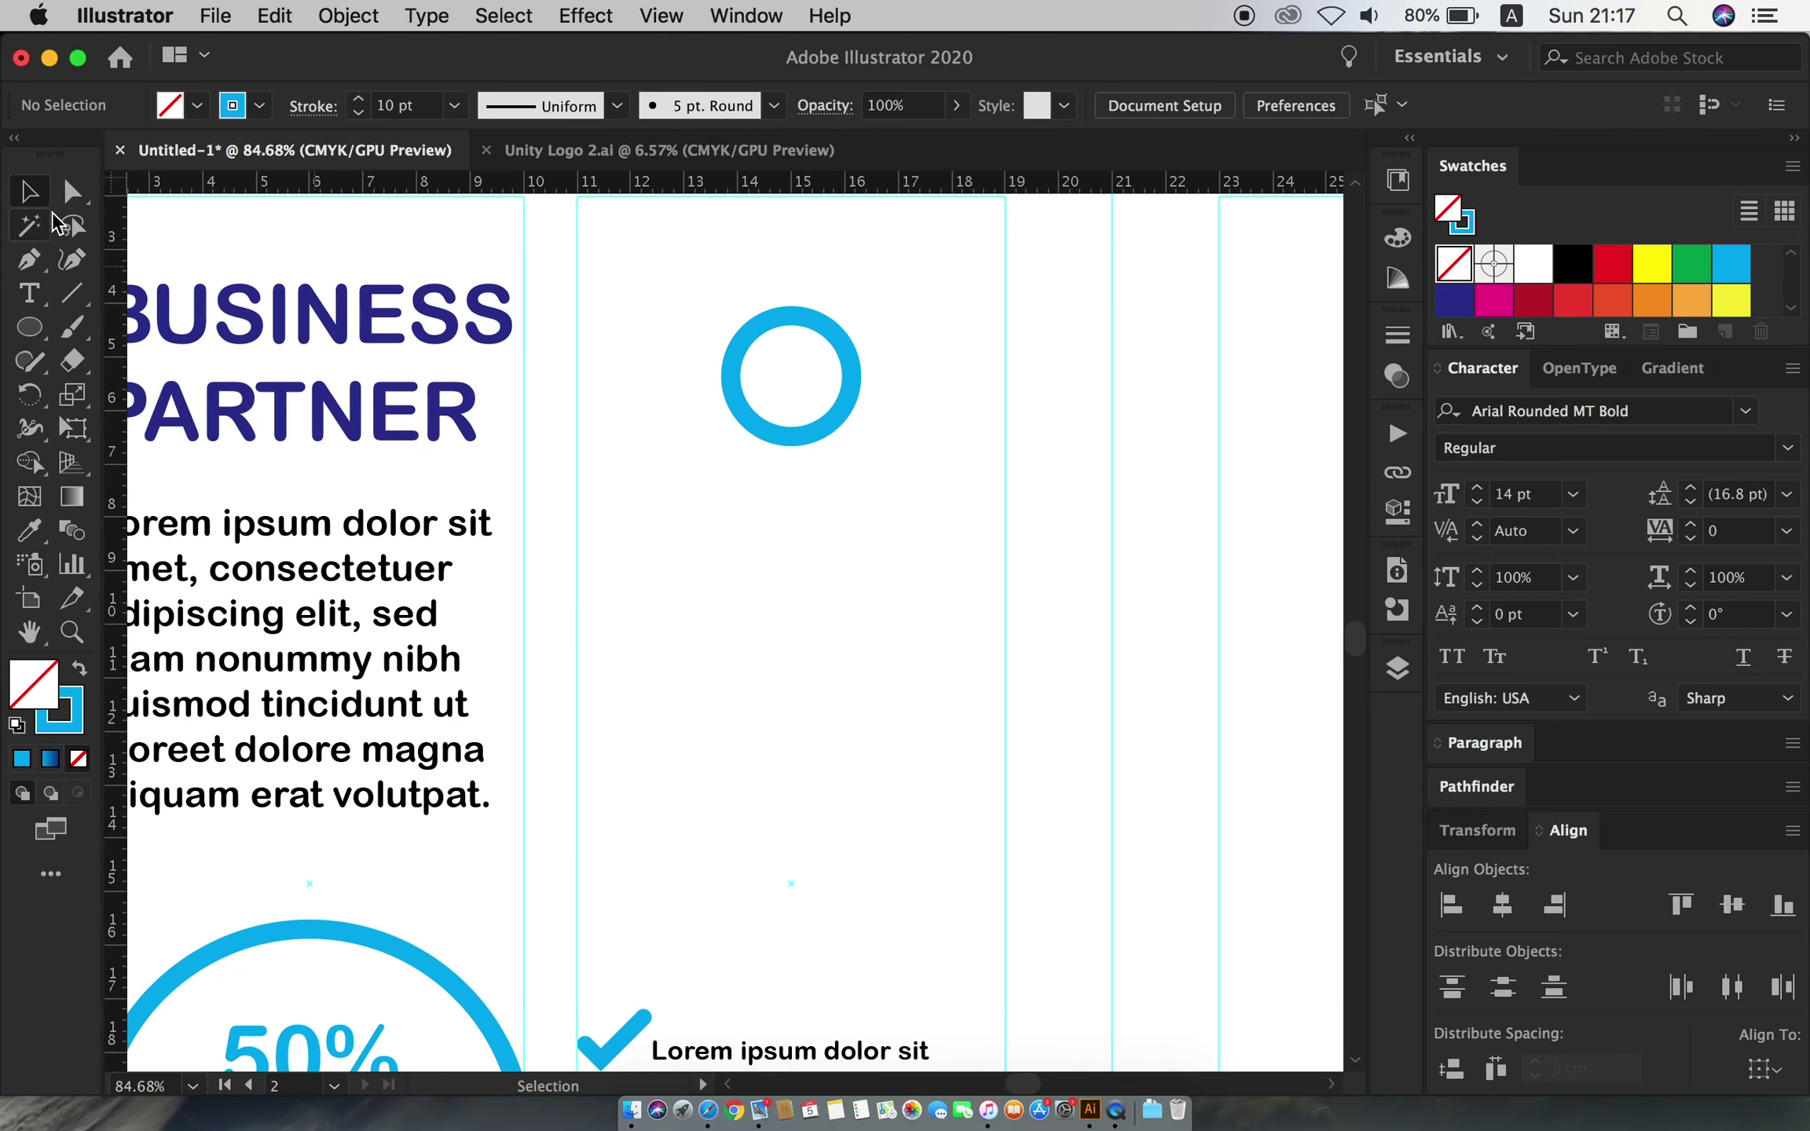
- Cut the lower-right quarter segment out of the ring
{"action": "left_click", "coordinate": [72, 190]}
{"action": "left_click", "coordinate": [827, 406]}
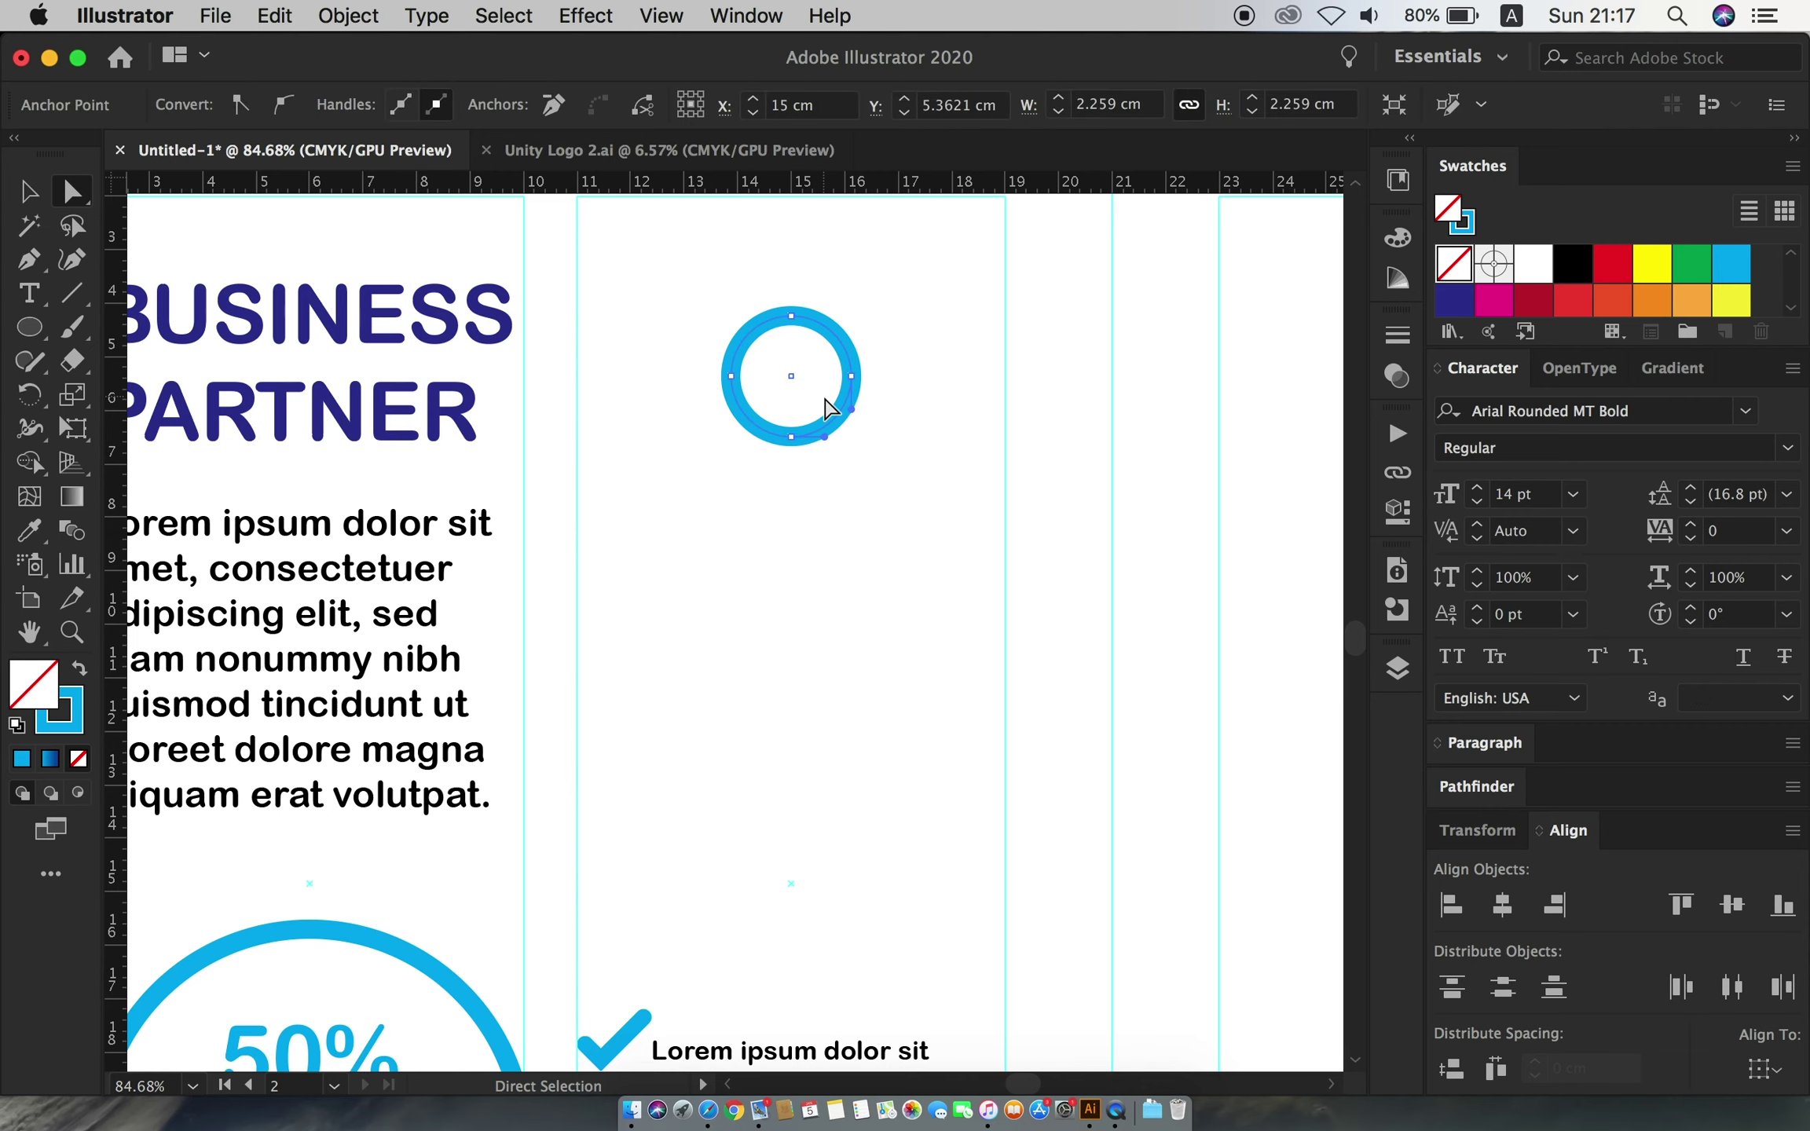
{"action": "left_click", "coordinate": [274, 16]}
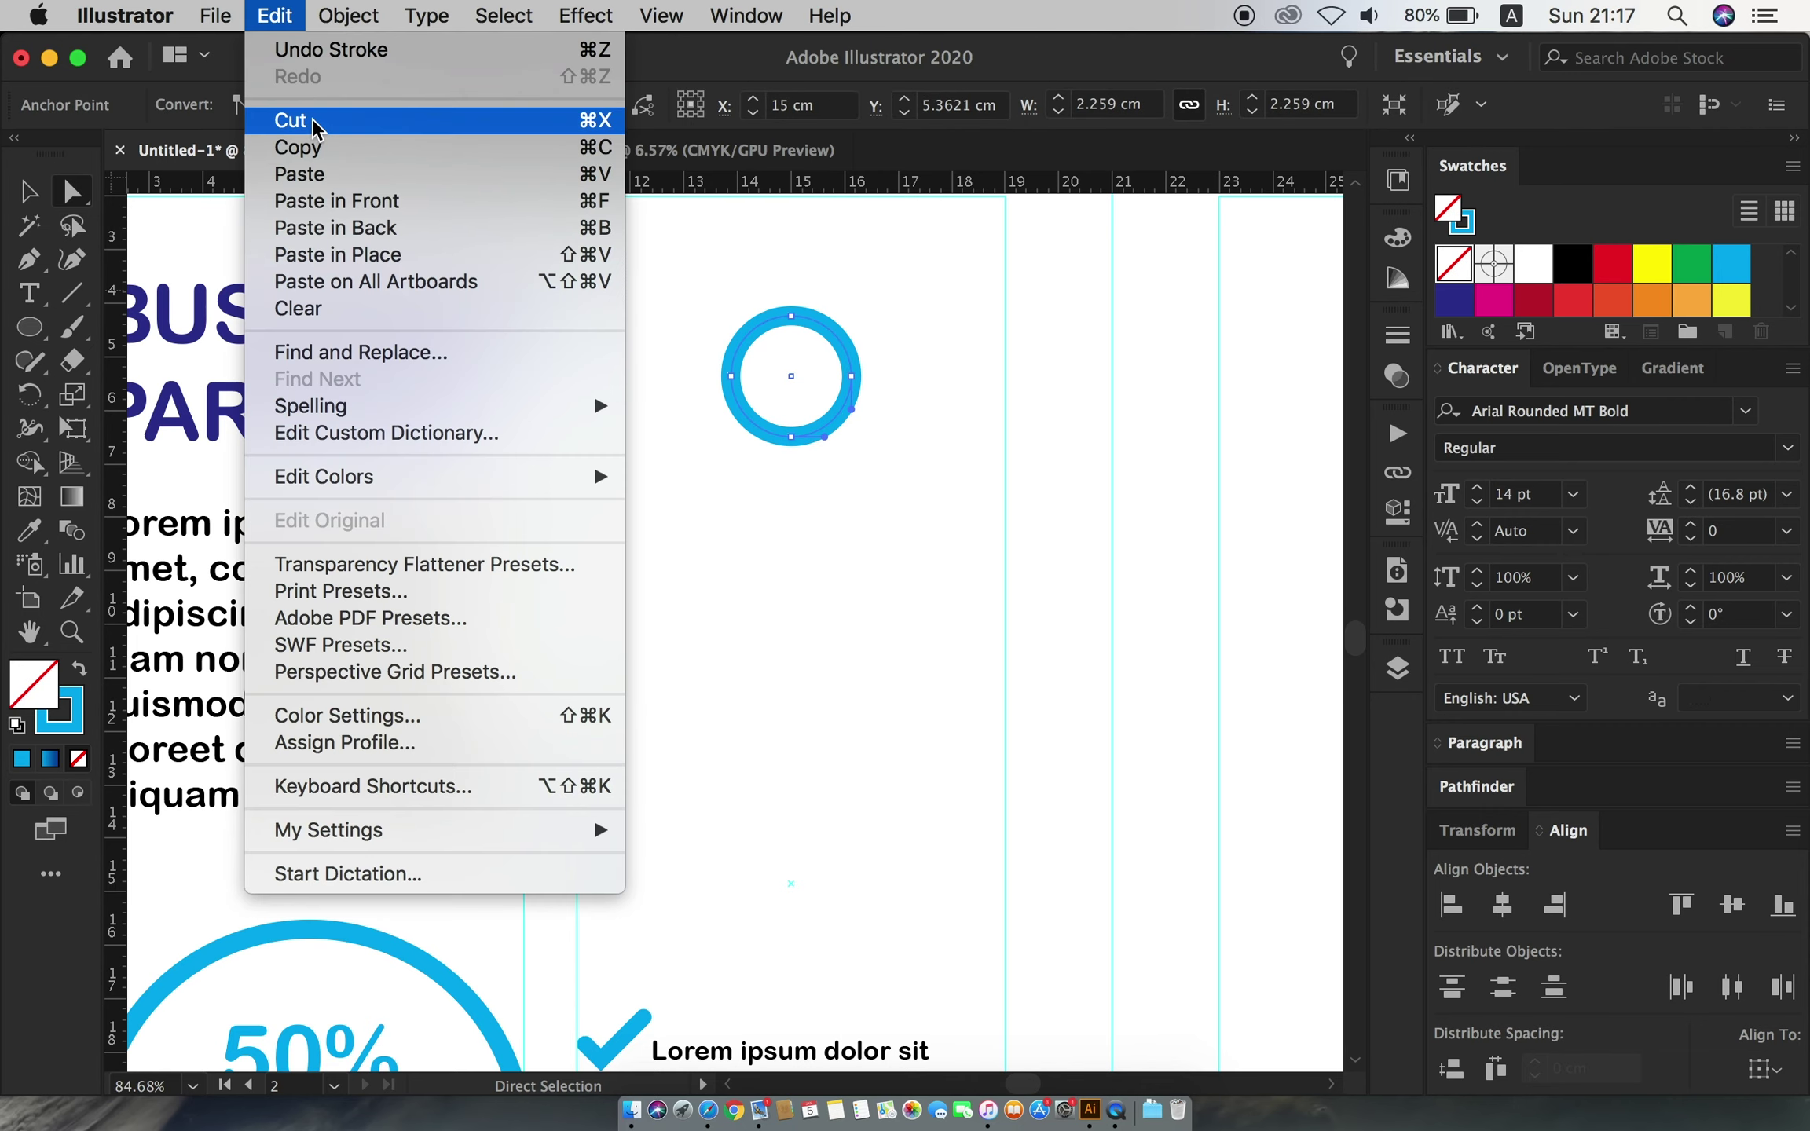
{"action": "left_click", "coordinate": [314, 120]}
{"action": "key", "text": "v"}
{"action": "left_click", "coordinate": [788, 485]}
{"action": "scroll", "coordinate": [788, 484], "scroll_direction": "up", "scroll_amount": 3}
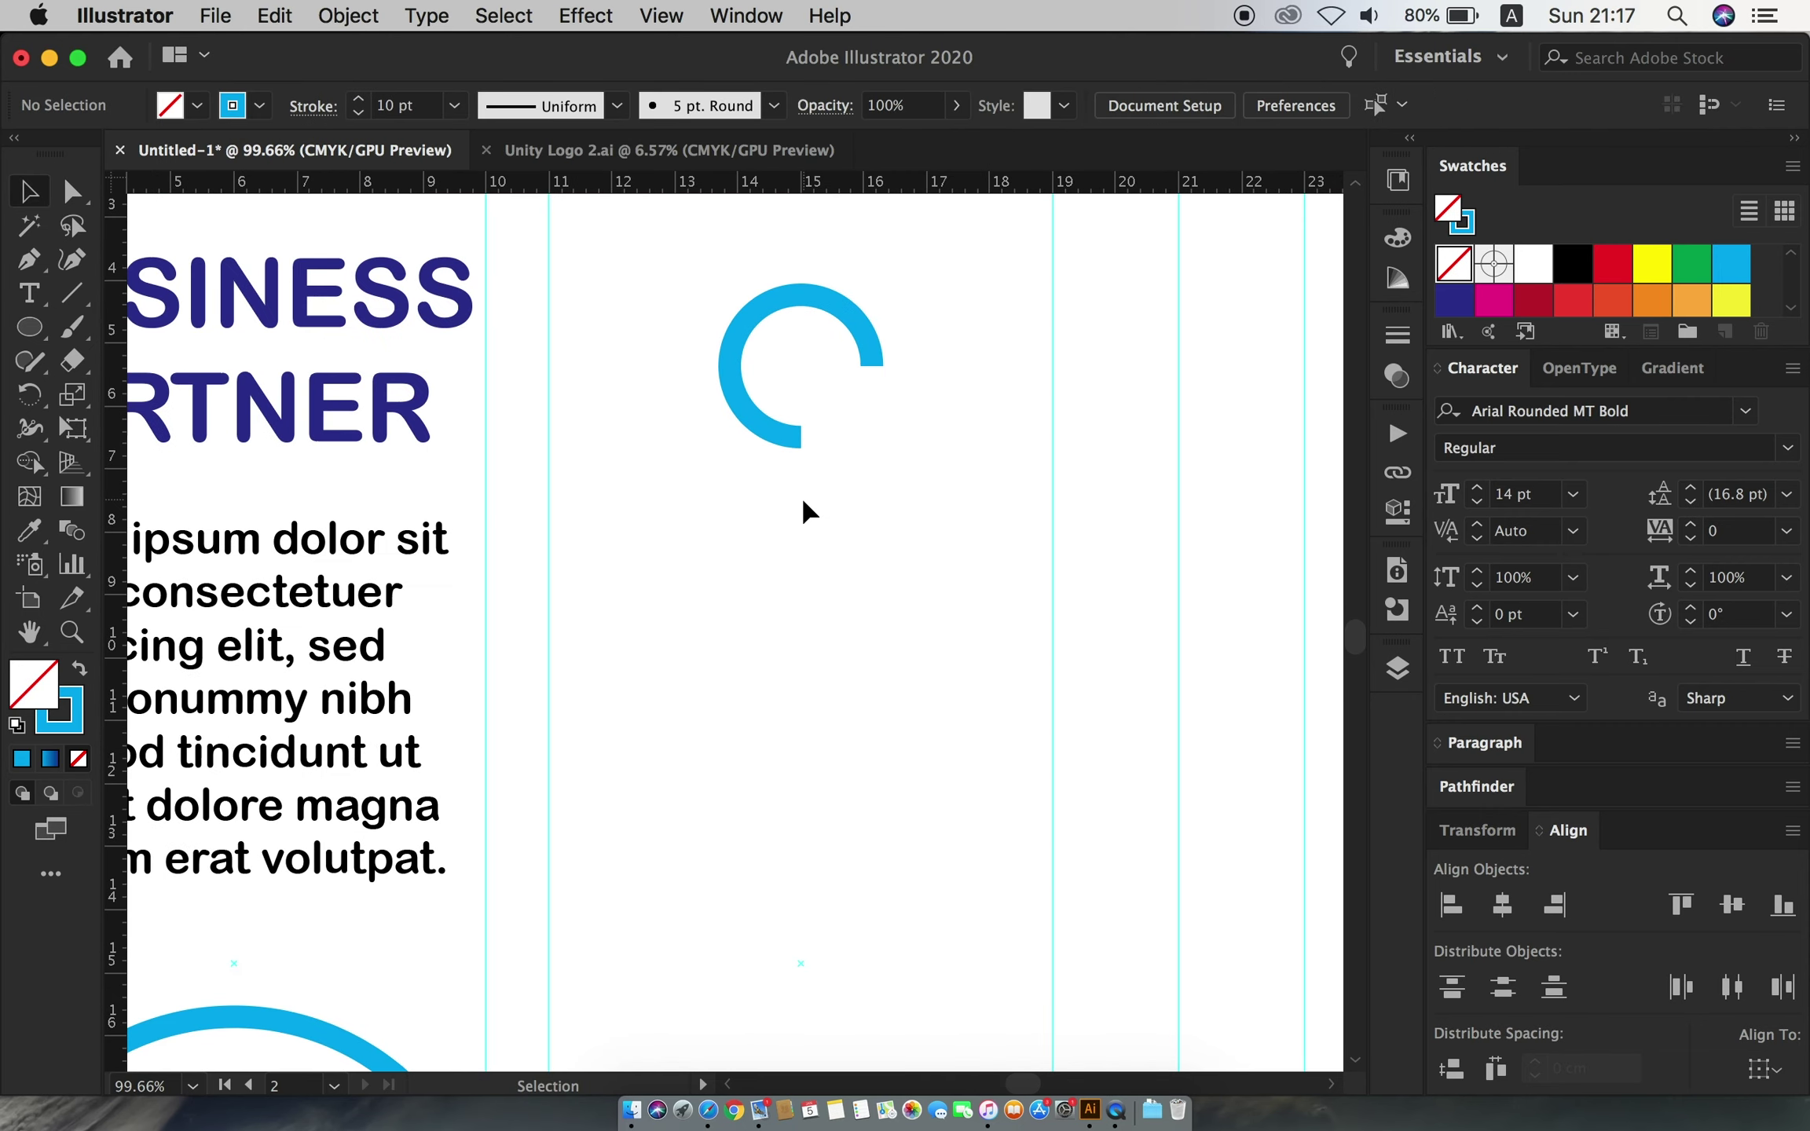
- Paste a rotated 2 pt copy of the arc in front to close the gap
{"action": "left_click", "coordinate": [823, 377]}
{"action": "left_click", "coordinate": [274, 16]}
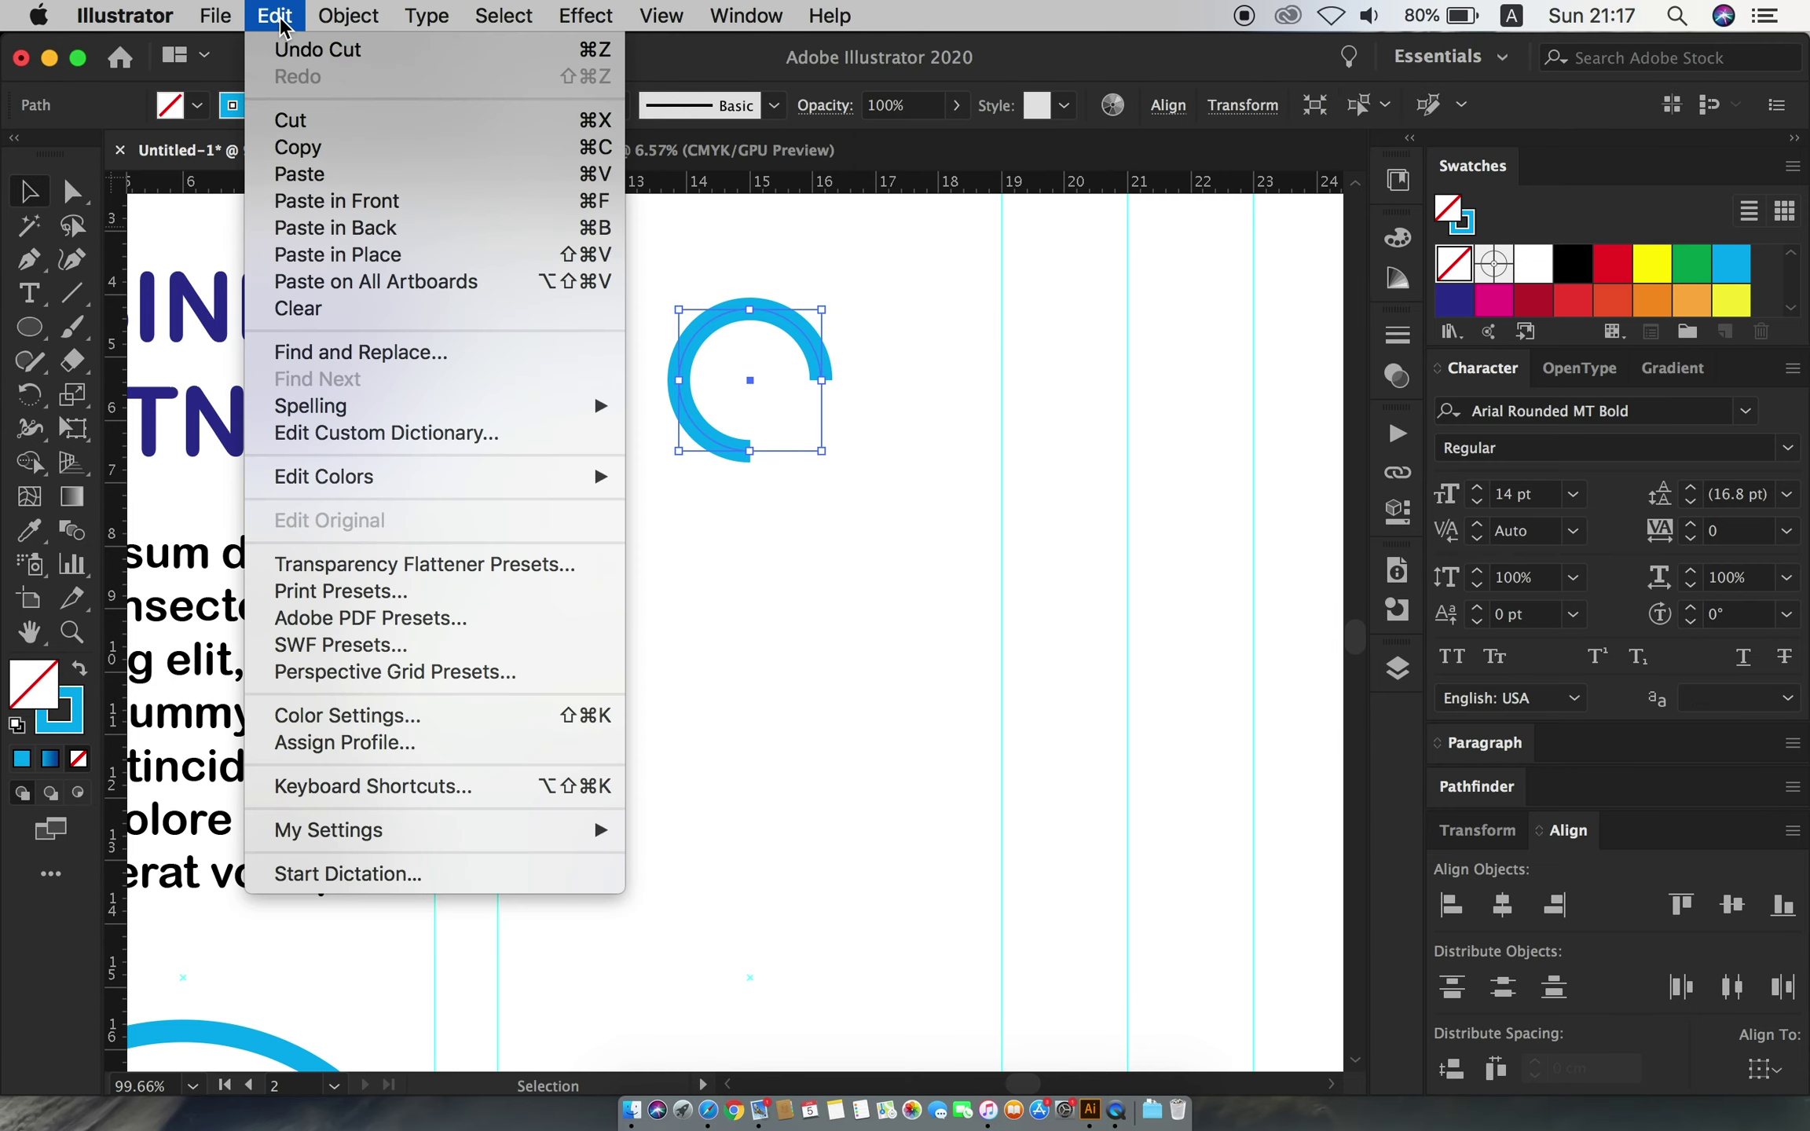
{"action": "left_click", "coordinate": [303, 147]}
{"action": "left_click", "coordinate": [274, 16]}
{"action": "left_click", "coordinate": [337, 201]}
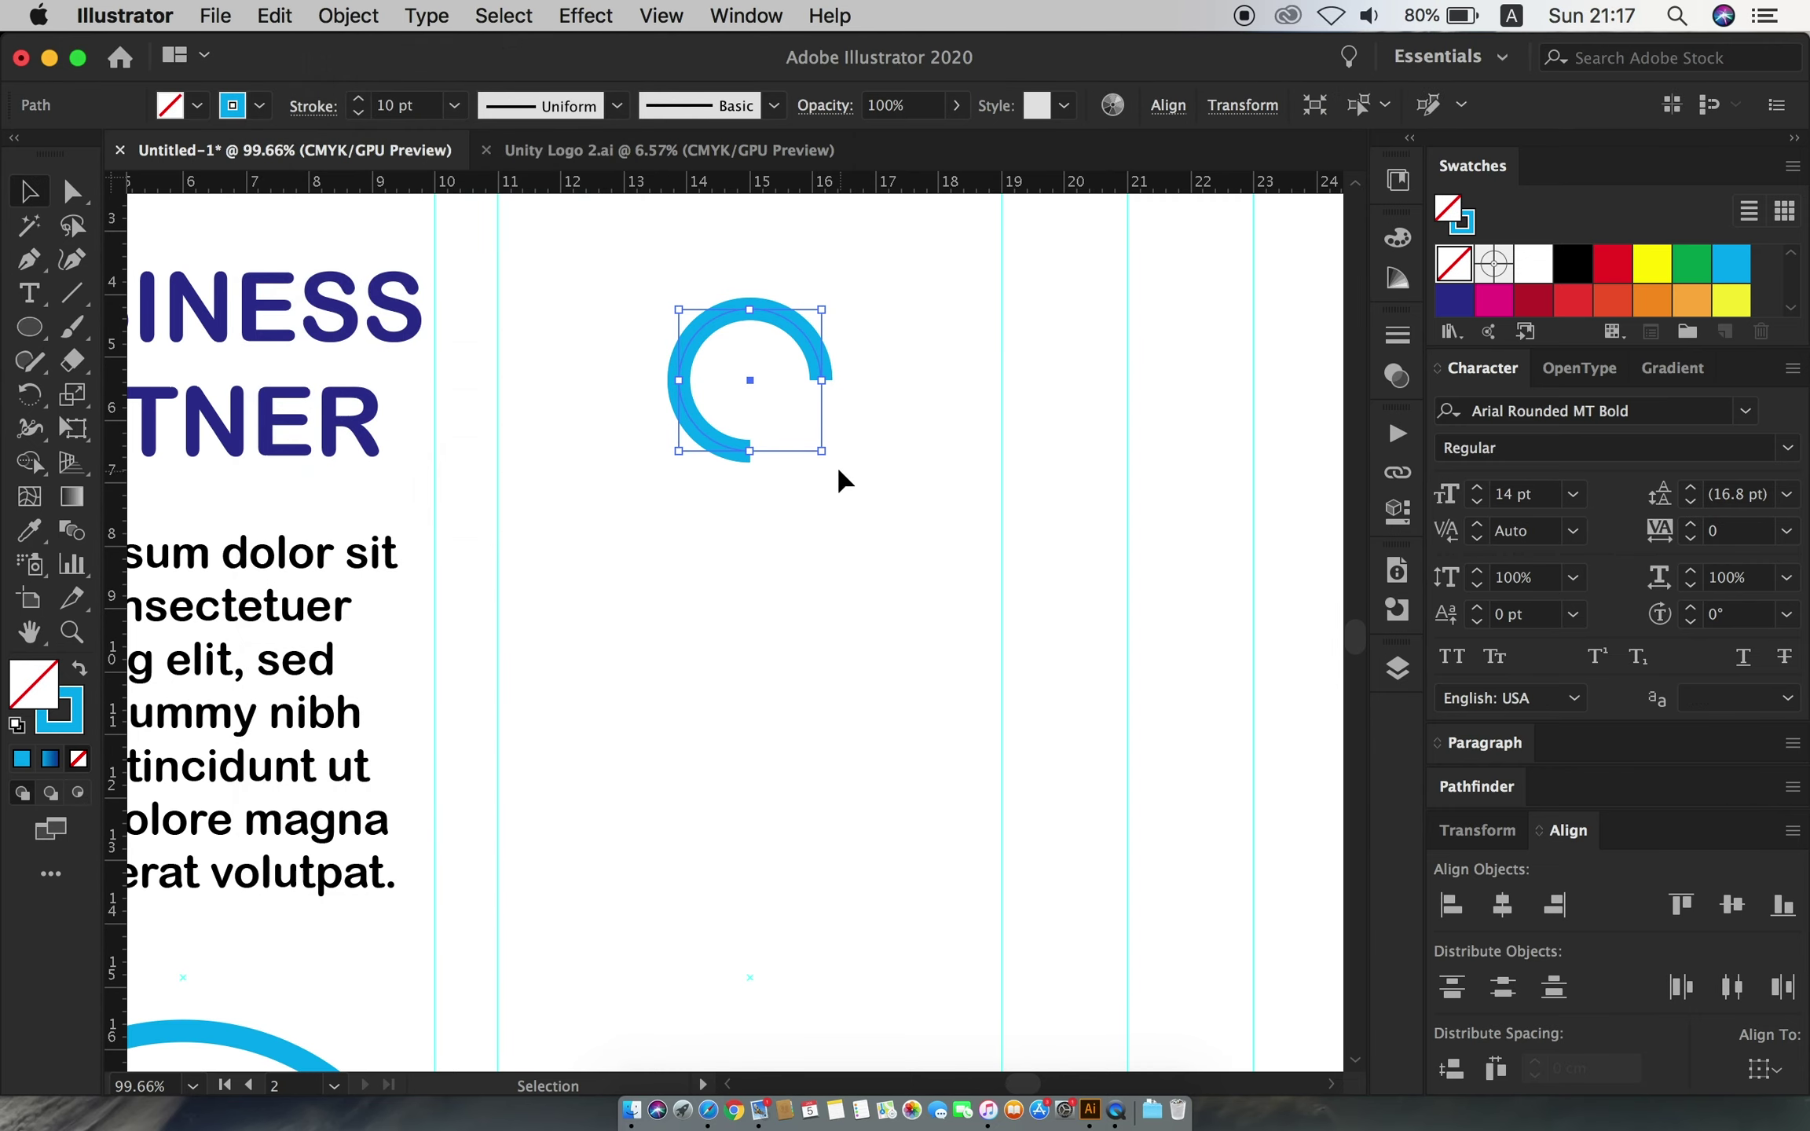
{"action": "left_click_drag", "start_coordinate": [837, 465], "coordinate": [659, 556]}
{"action": "left_click", "coordinate": [454, 106]}
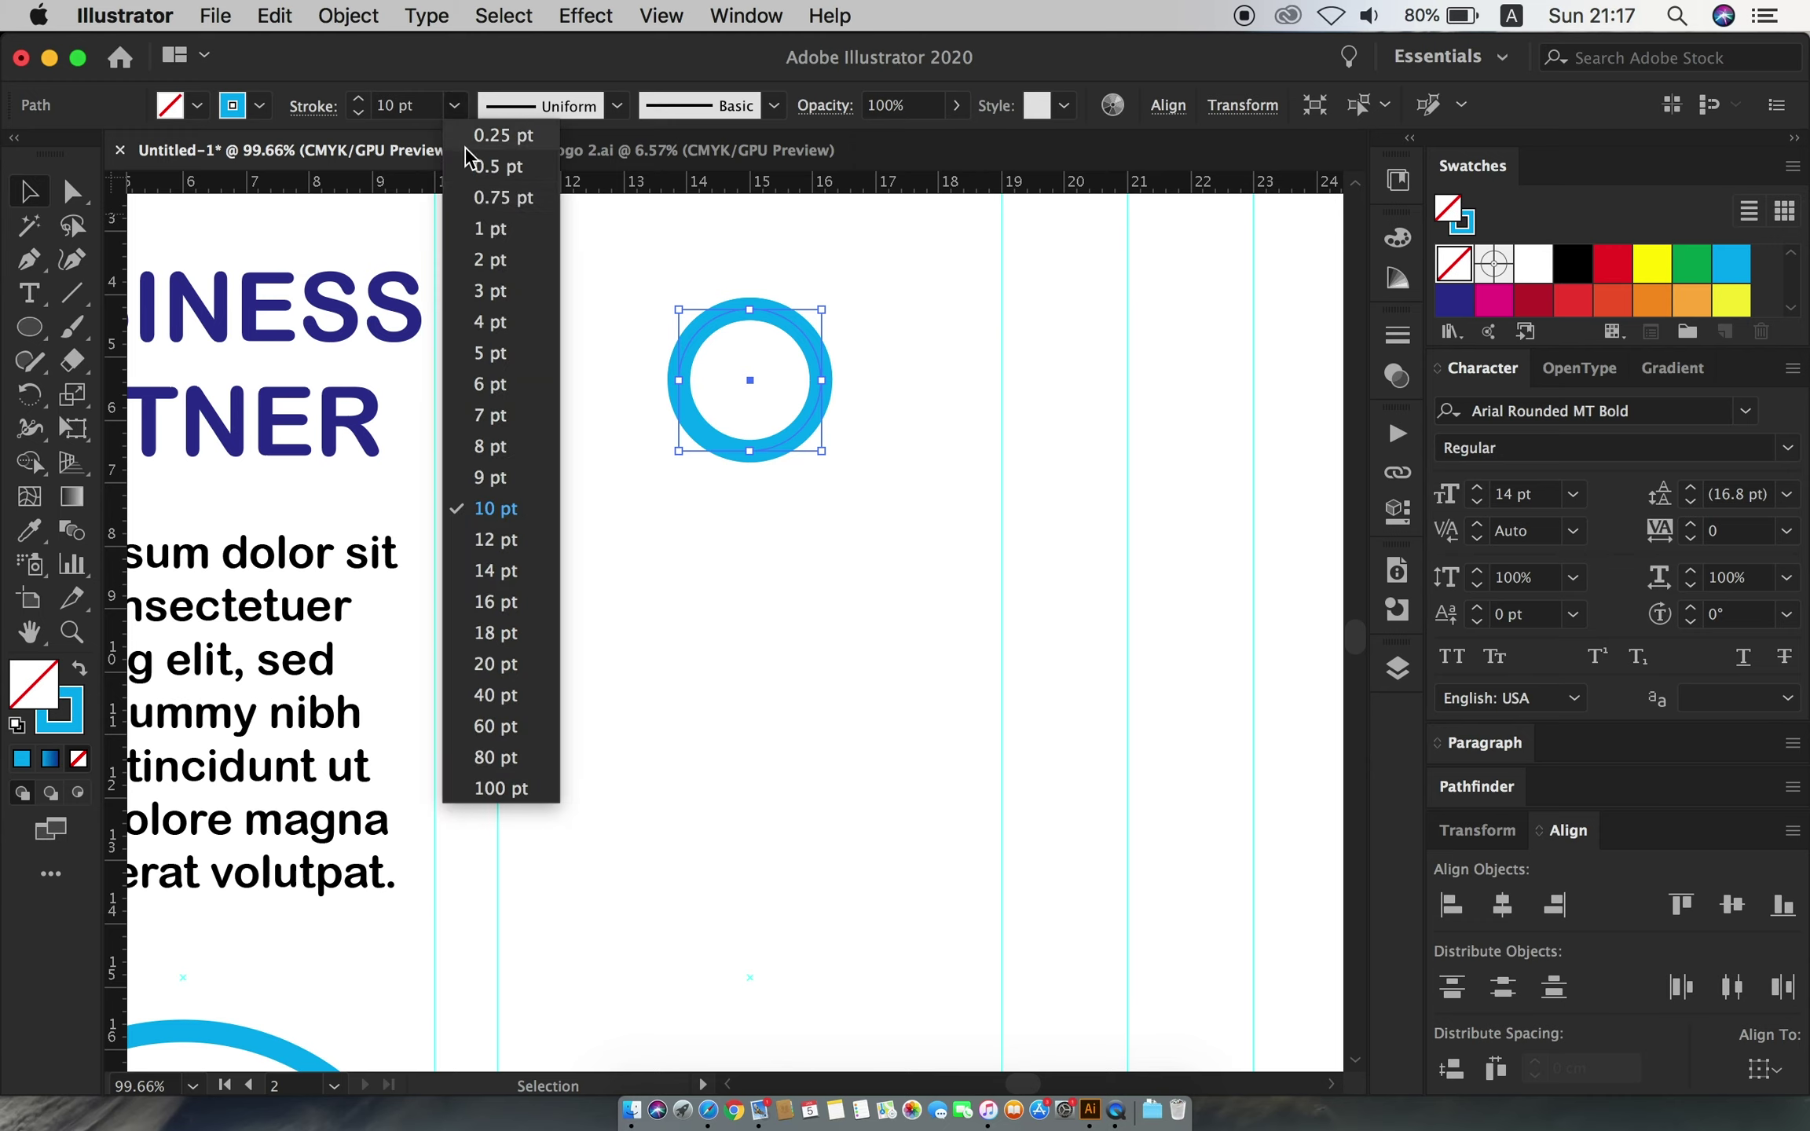
{"action": "left_click", "coordinate": [475, 256]}
{"action": "left_click", "coordinate": [587, 317]}
- Group the thick and thin arcs into one ring
{"action": "left_click_drag", "start_coordinate": [587, 317], "coordinate": [845, 491]}
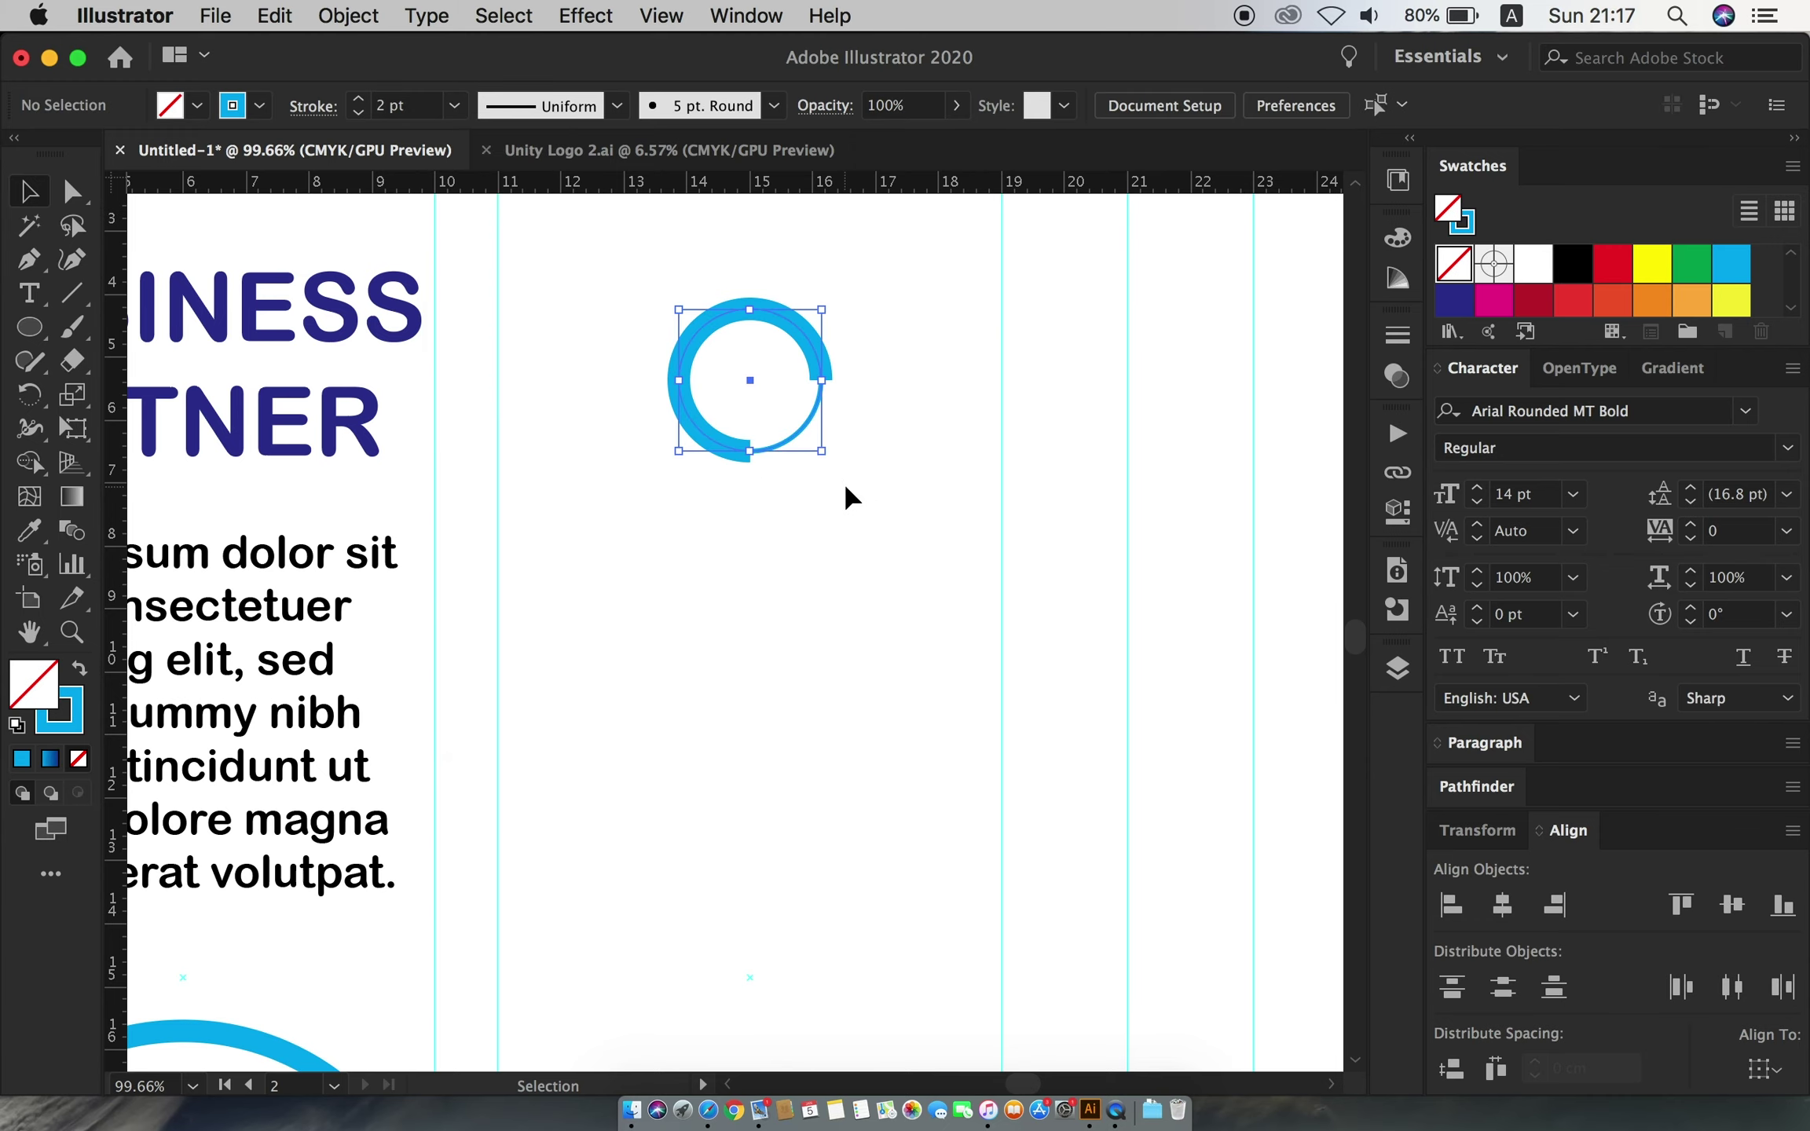
{"action": "left_click", "coordinate": [348, 15]}
{"action": "left_click", "coordinate": [369, 145]}
{"action": "left_click", "coordinate": [600, 471]}
- Add a cyan '75%' label inside the ring
{"action": "key", "text": "t"}
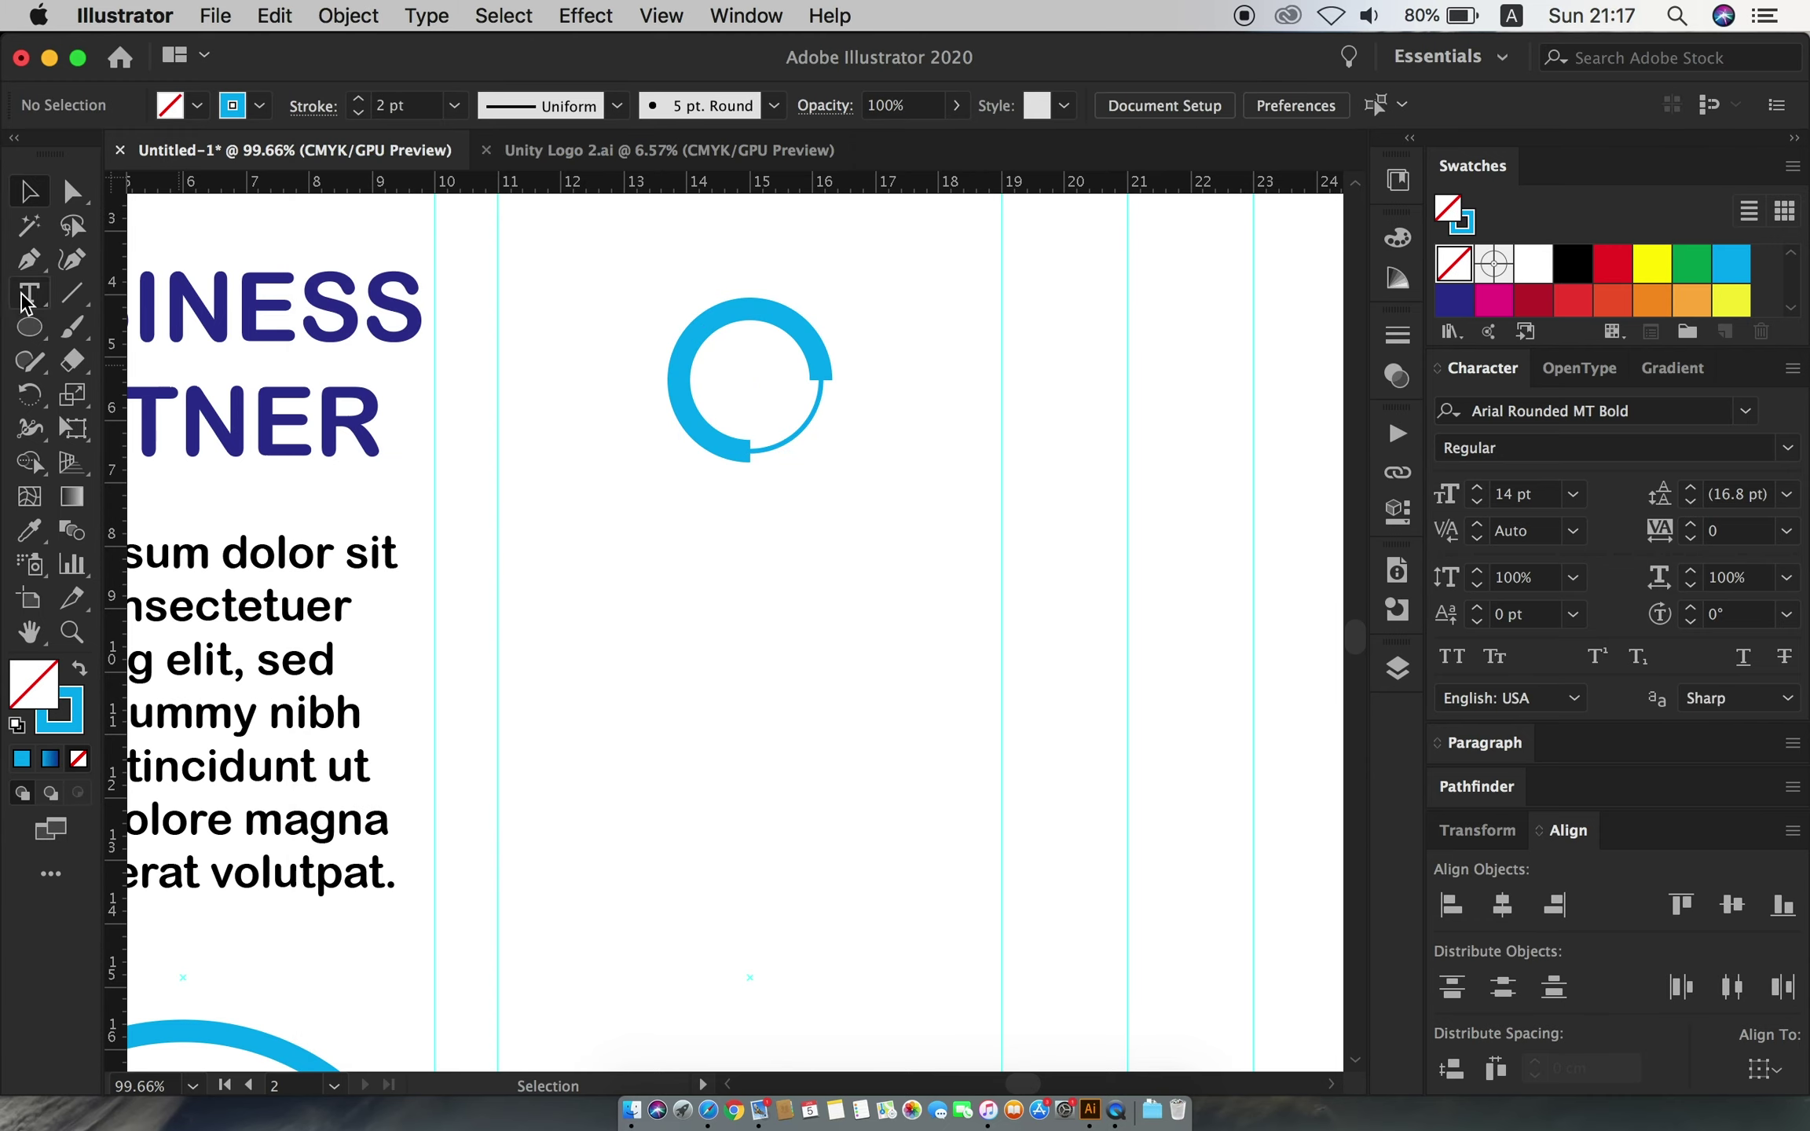
{"action": "left_click", "coordinate": [640, 567]}
{"action": "type", "text": "75%"}
{"action": "key", "text": "Escape"}
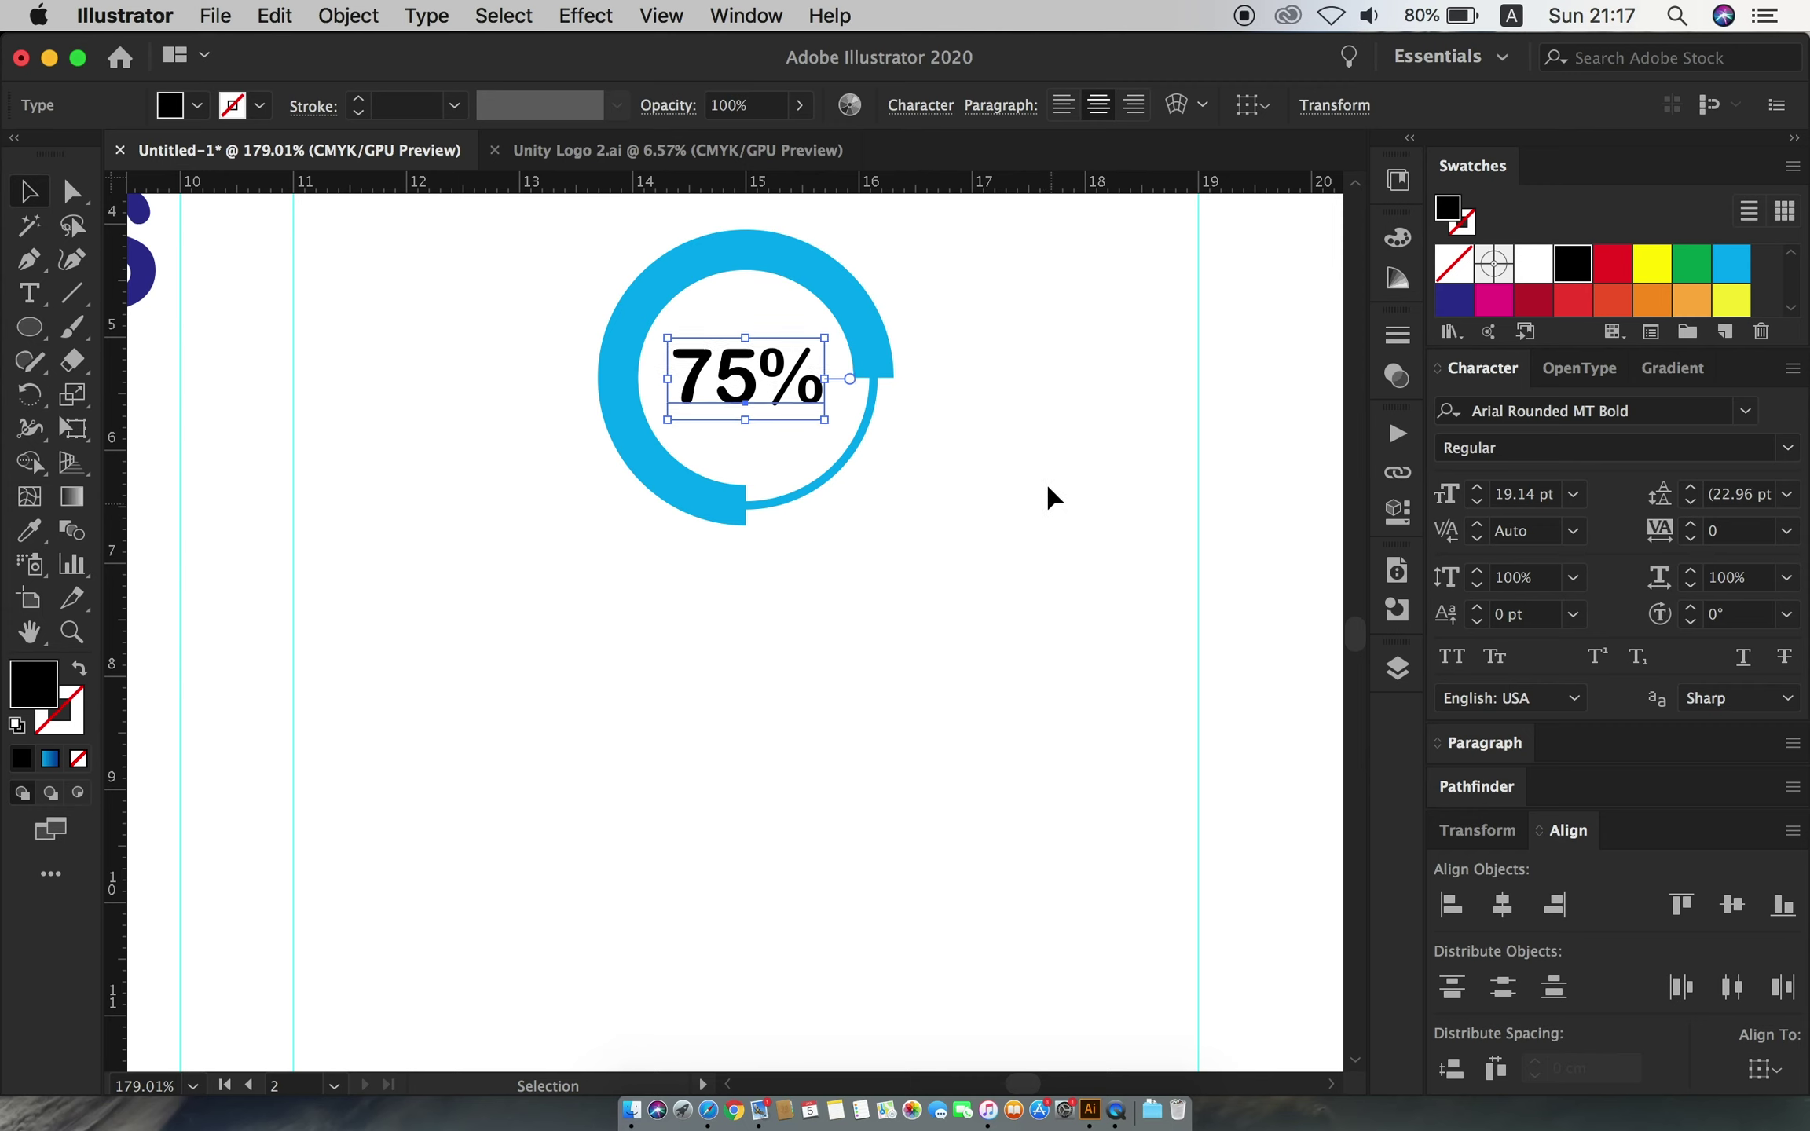
{"action": "left_click", "coordinate": [1728, 267]}
{"action": "left_click", "coordinate": [999, 542]}
- Copy the left paragraph under the ring and edit it into a short caption
{"action": "scroll", "coordinate": [999, 542], "scroll_direction": "down", "scroll_amount": 3}
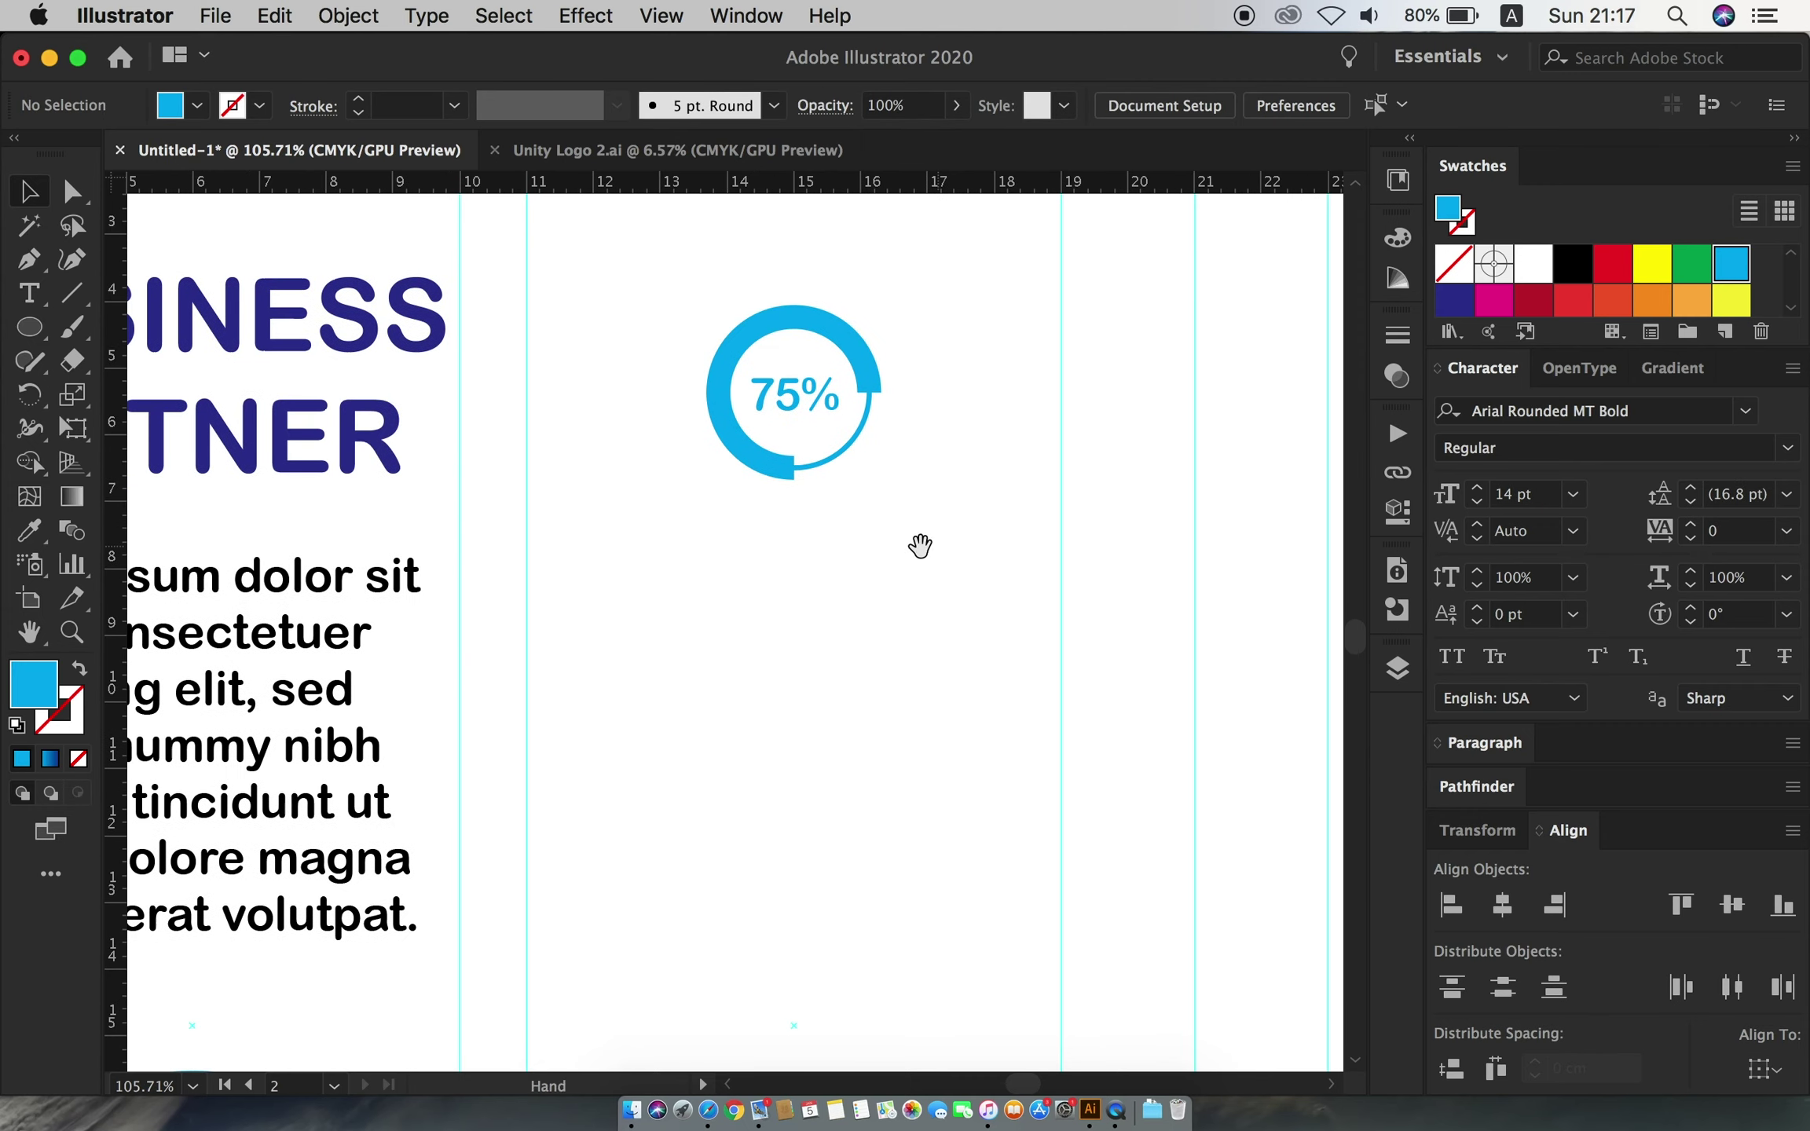
{"action": "left_click", "coordinate": [691, 342]}
{"action": "left_click", "coordinate": [451, 607]}
{"action": "left_click_drag", "start_coordinate": [454, 617], "coordinate": [796, 674]}
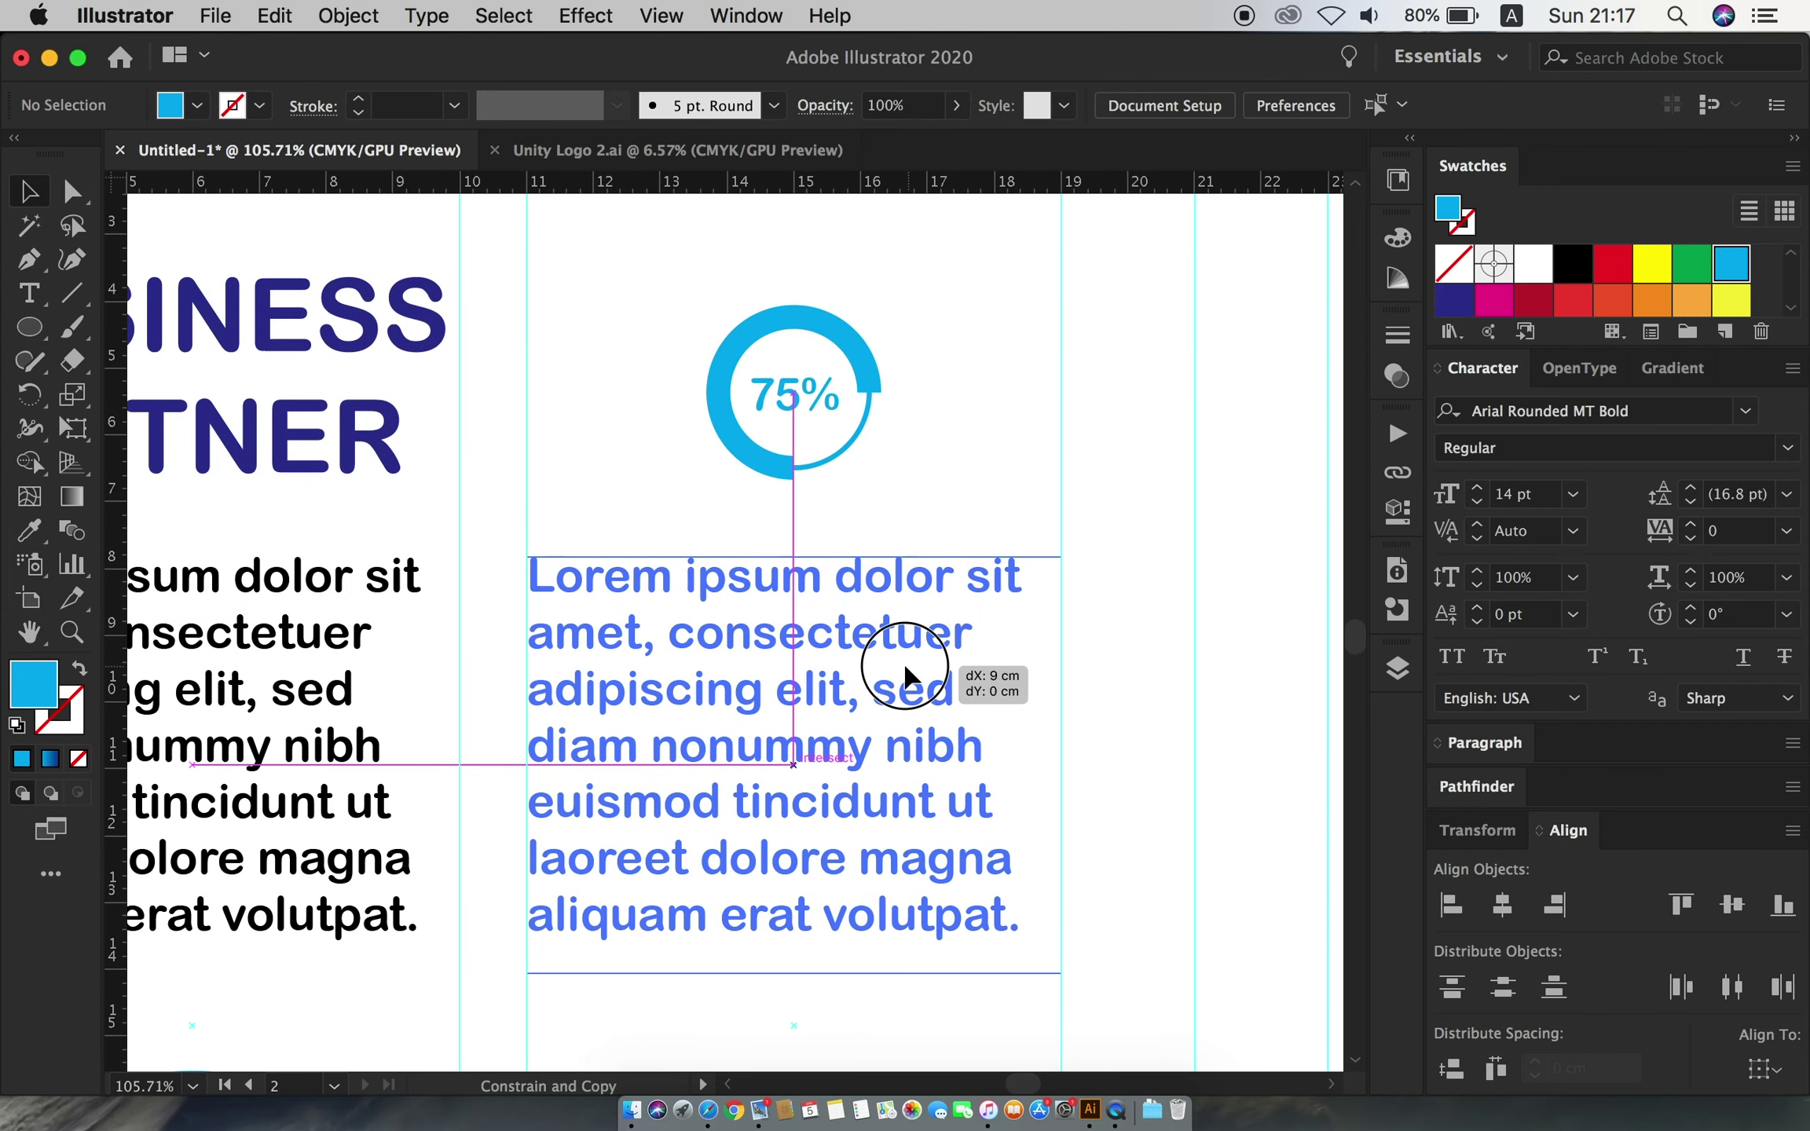
{"action": "double_click", "coordinate": [760, 699]}
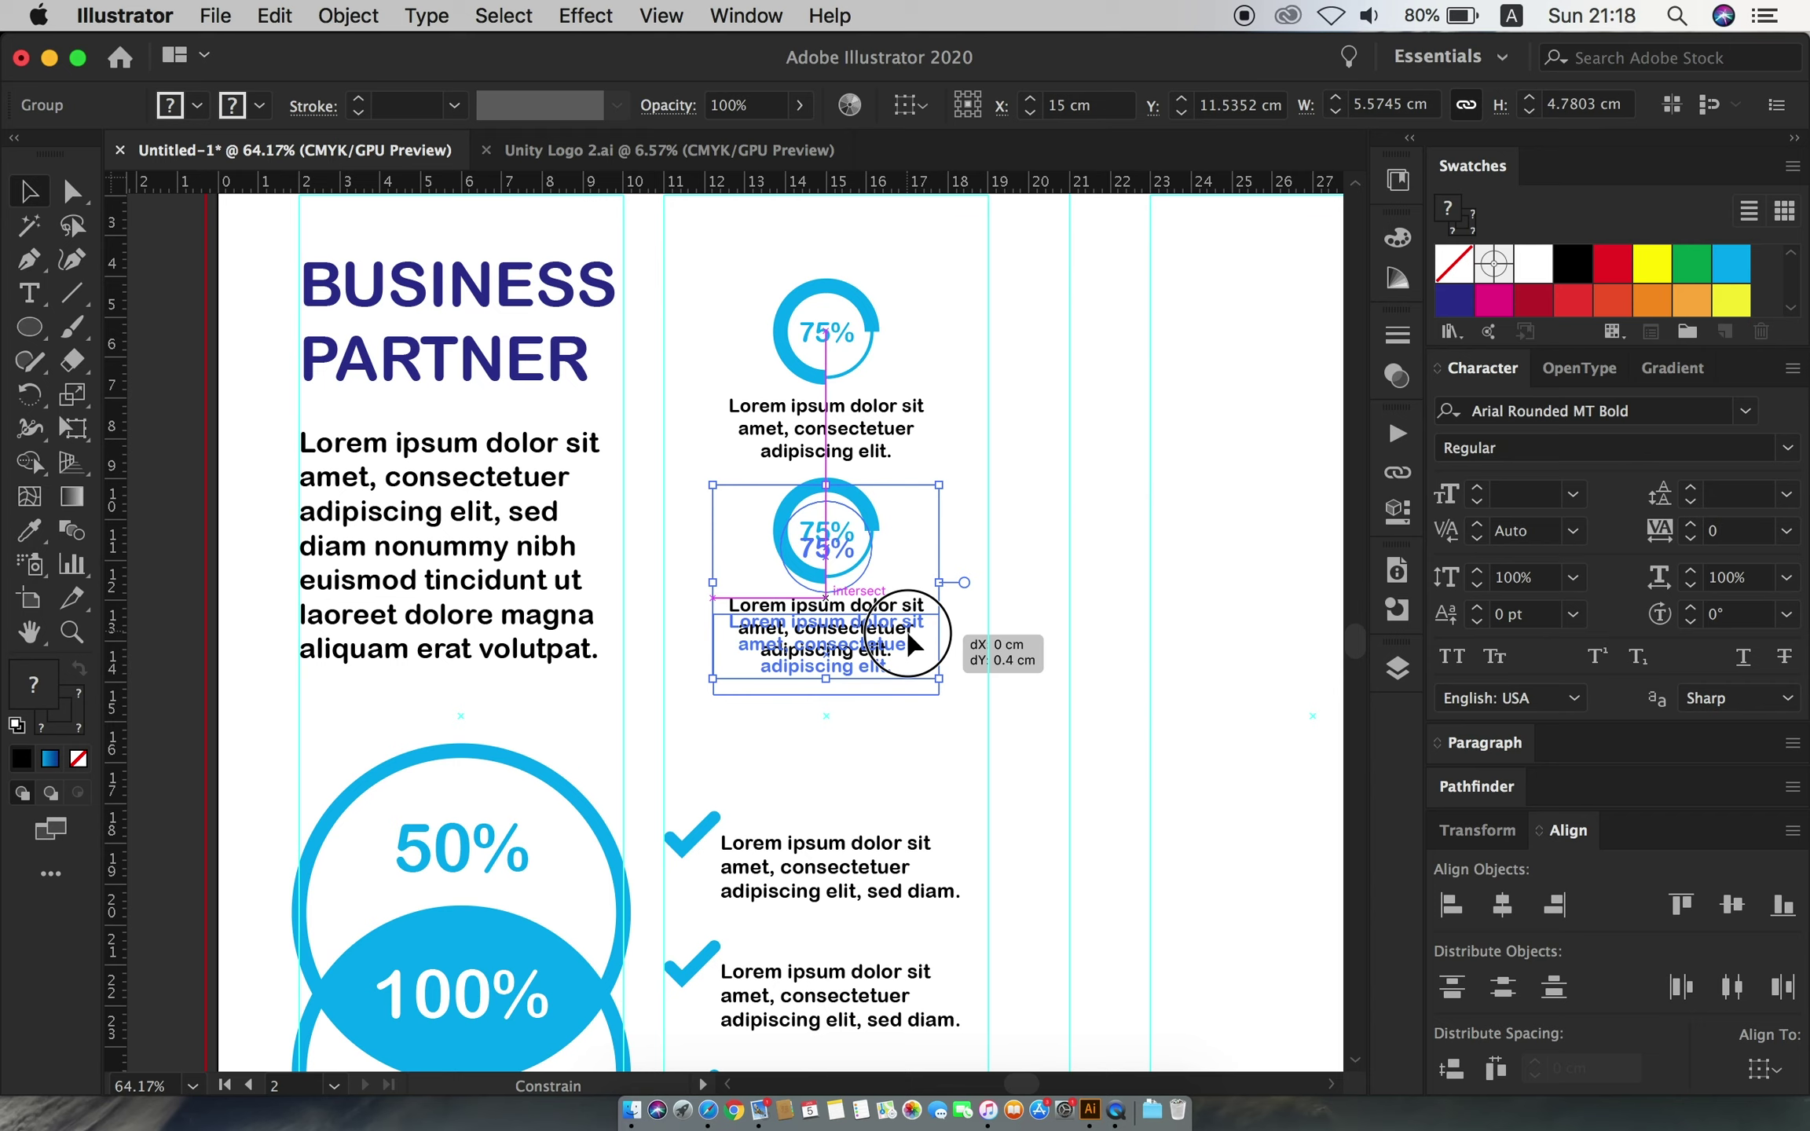
- Duplicate the ring and caption below, then nudge both groups upward
{"action": "mouse_move", "coordinate": [921, 444]}
{"action": "left_mouse_down"}
{"action": "mouse_move", "coordinate": [921, 646]}
{"action": "mouse_move", "coordinate": [1014, 637]}
{"action": "left_mouse_up"}
{"action": "scroll", "coordinate": [989, 606], "scroll_direction": "down", "scroll_amount": 3}
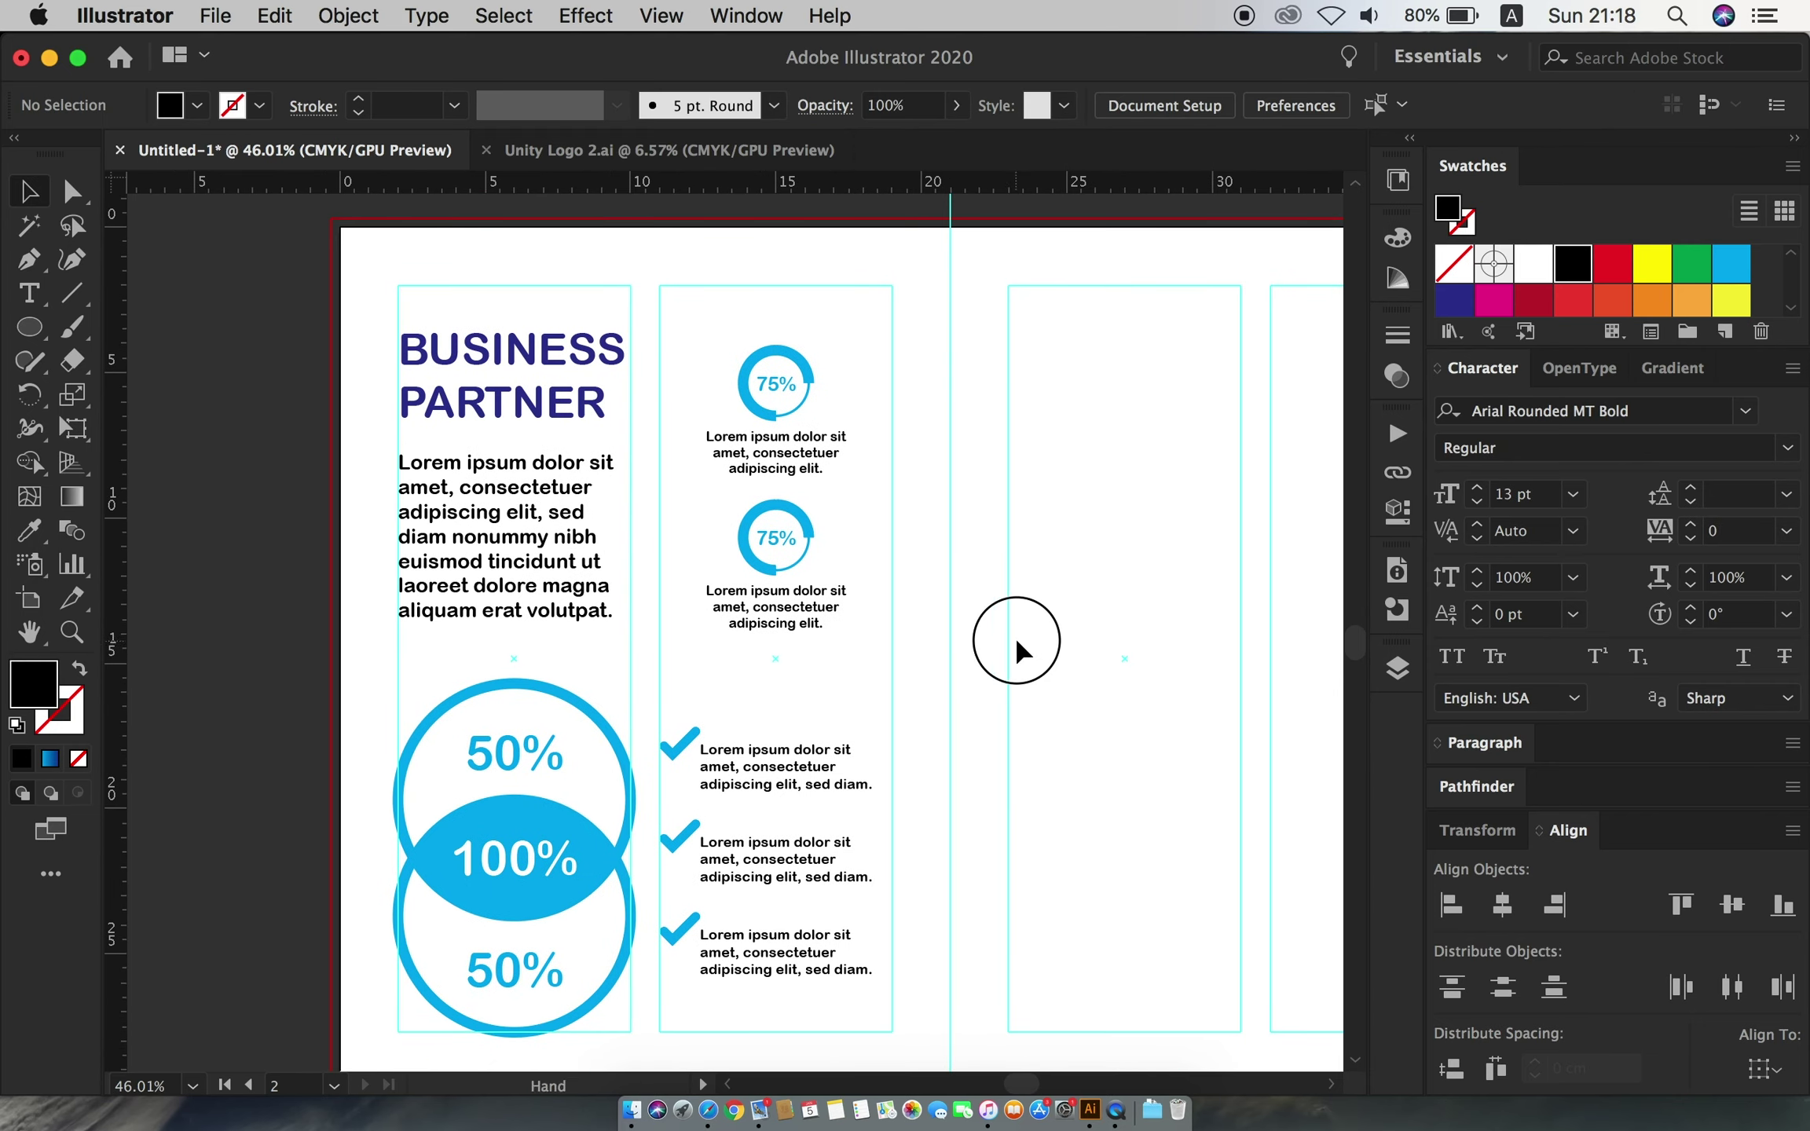
{"action": "left_click_drag", "start_coordinate": [710, 317], "coordinate": [694, 321]}
{"action": "key", "text": "Up"}
{"action": "key", "text": "Up"}
{"action": "key", "text": "Up"}
{"action": "key", "text": "Up"}
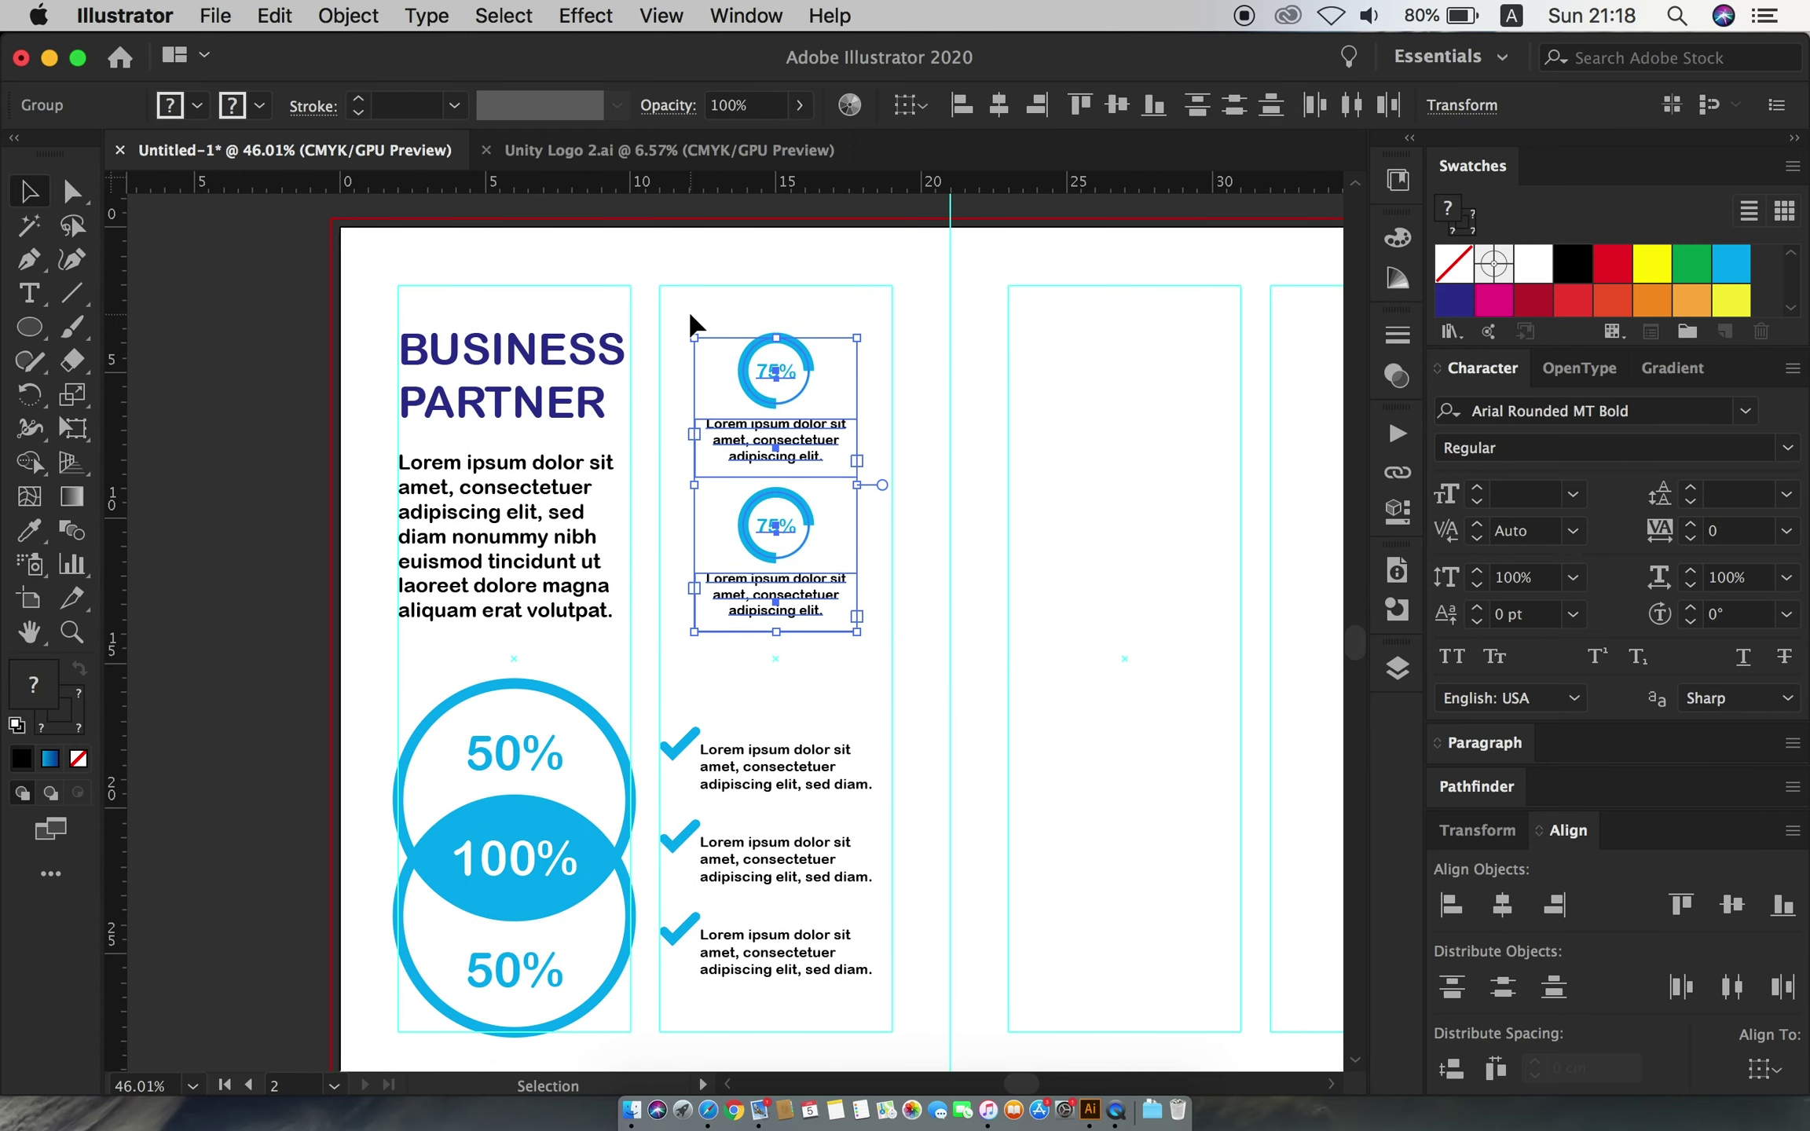
{"action": "left_click", "coordinate": [1047, 601]}
{"action": "scroll", "coordinate": [1047, 601], "scroll_direction": "down", "scroll_amount": 2}
- Position the office photo over the inside page and mask it to the right half
{"action": "scroll", "coordinate": [914, 587], "scroll_direction": "up", "scroll_amount": 1}
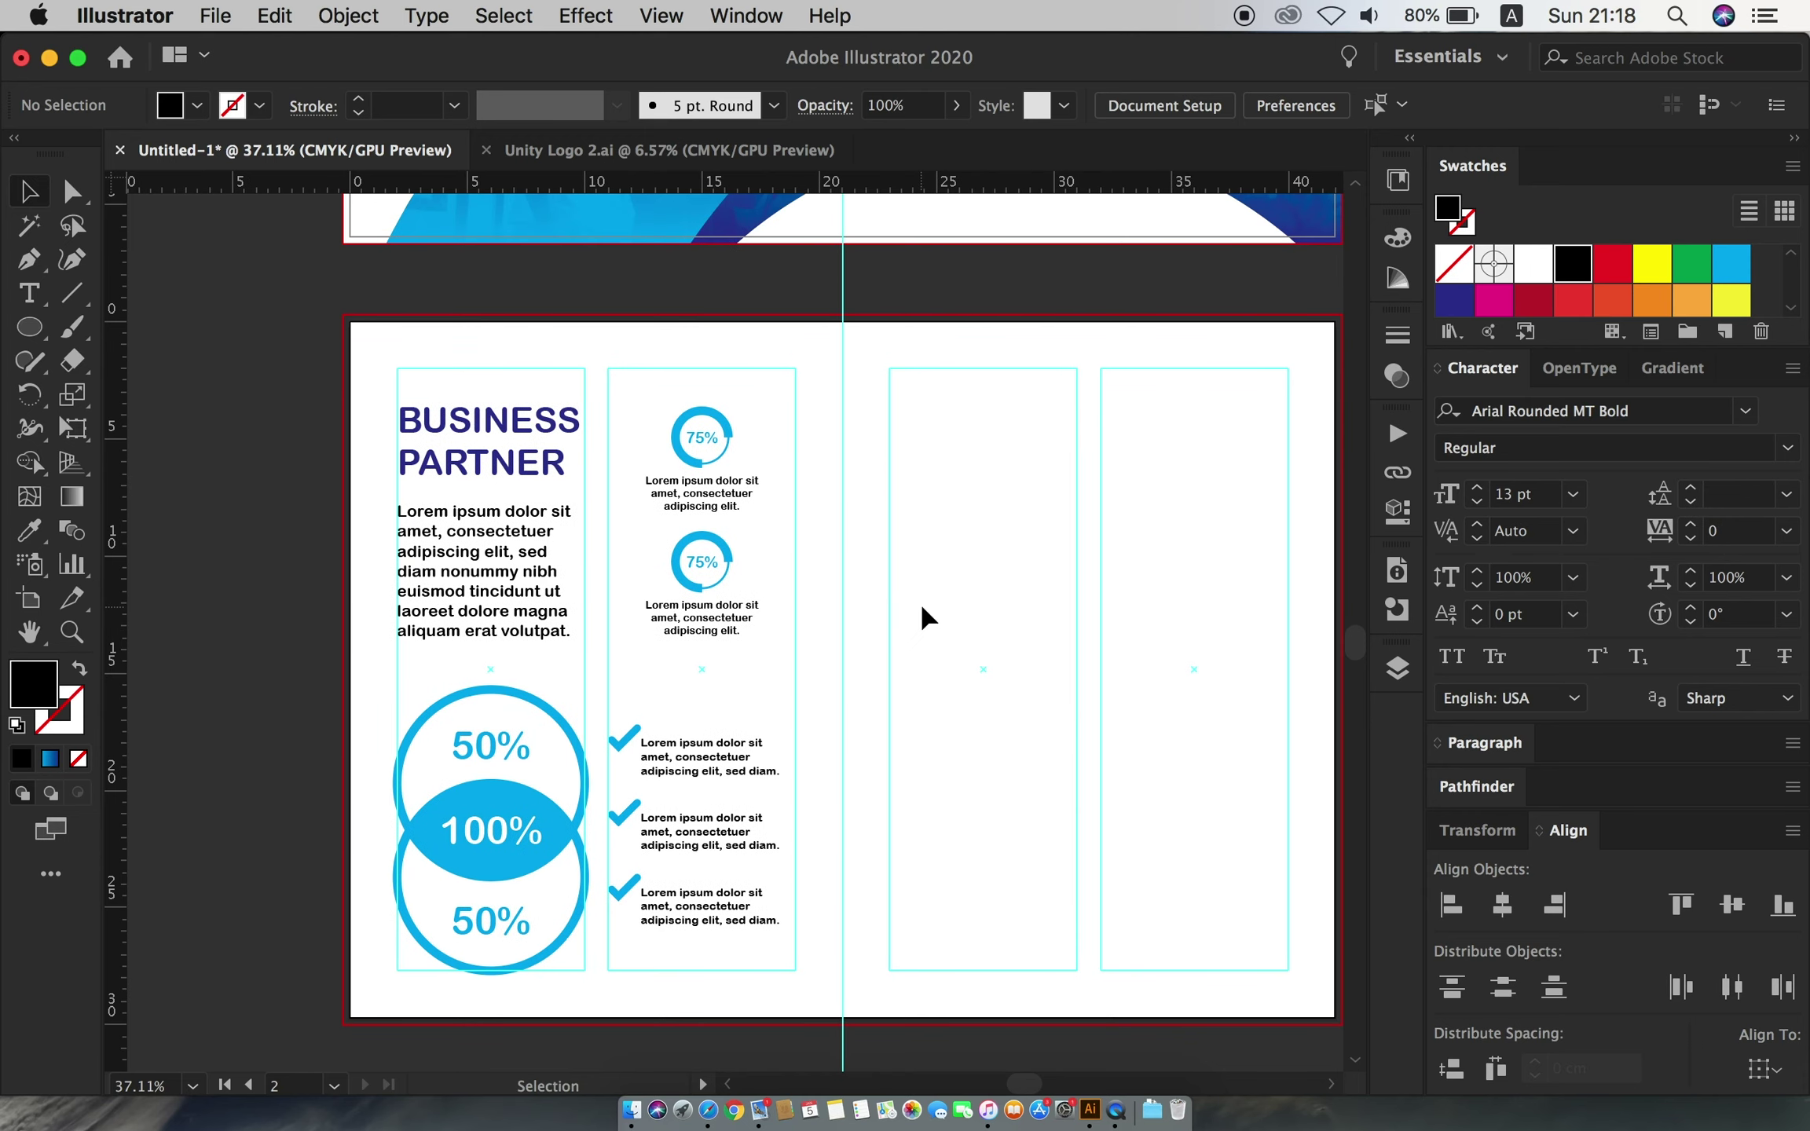
{"action": "scroll", "coordinate": [920, 601], "scroll_direction": "right", "scroll_amount": 3}
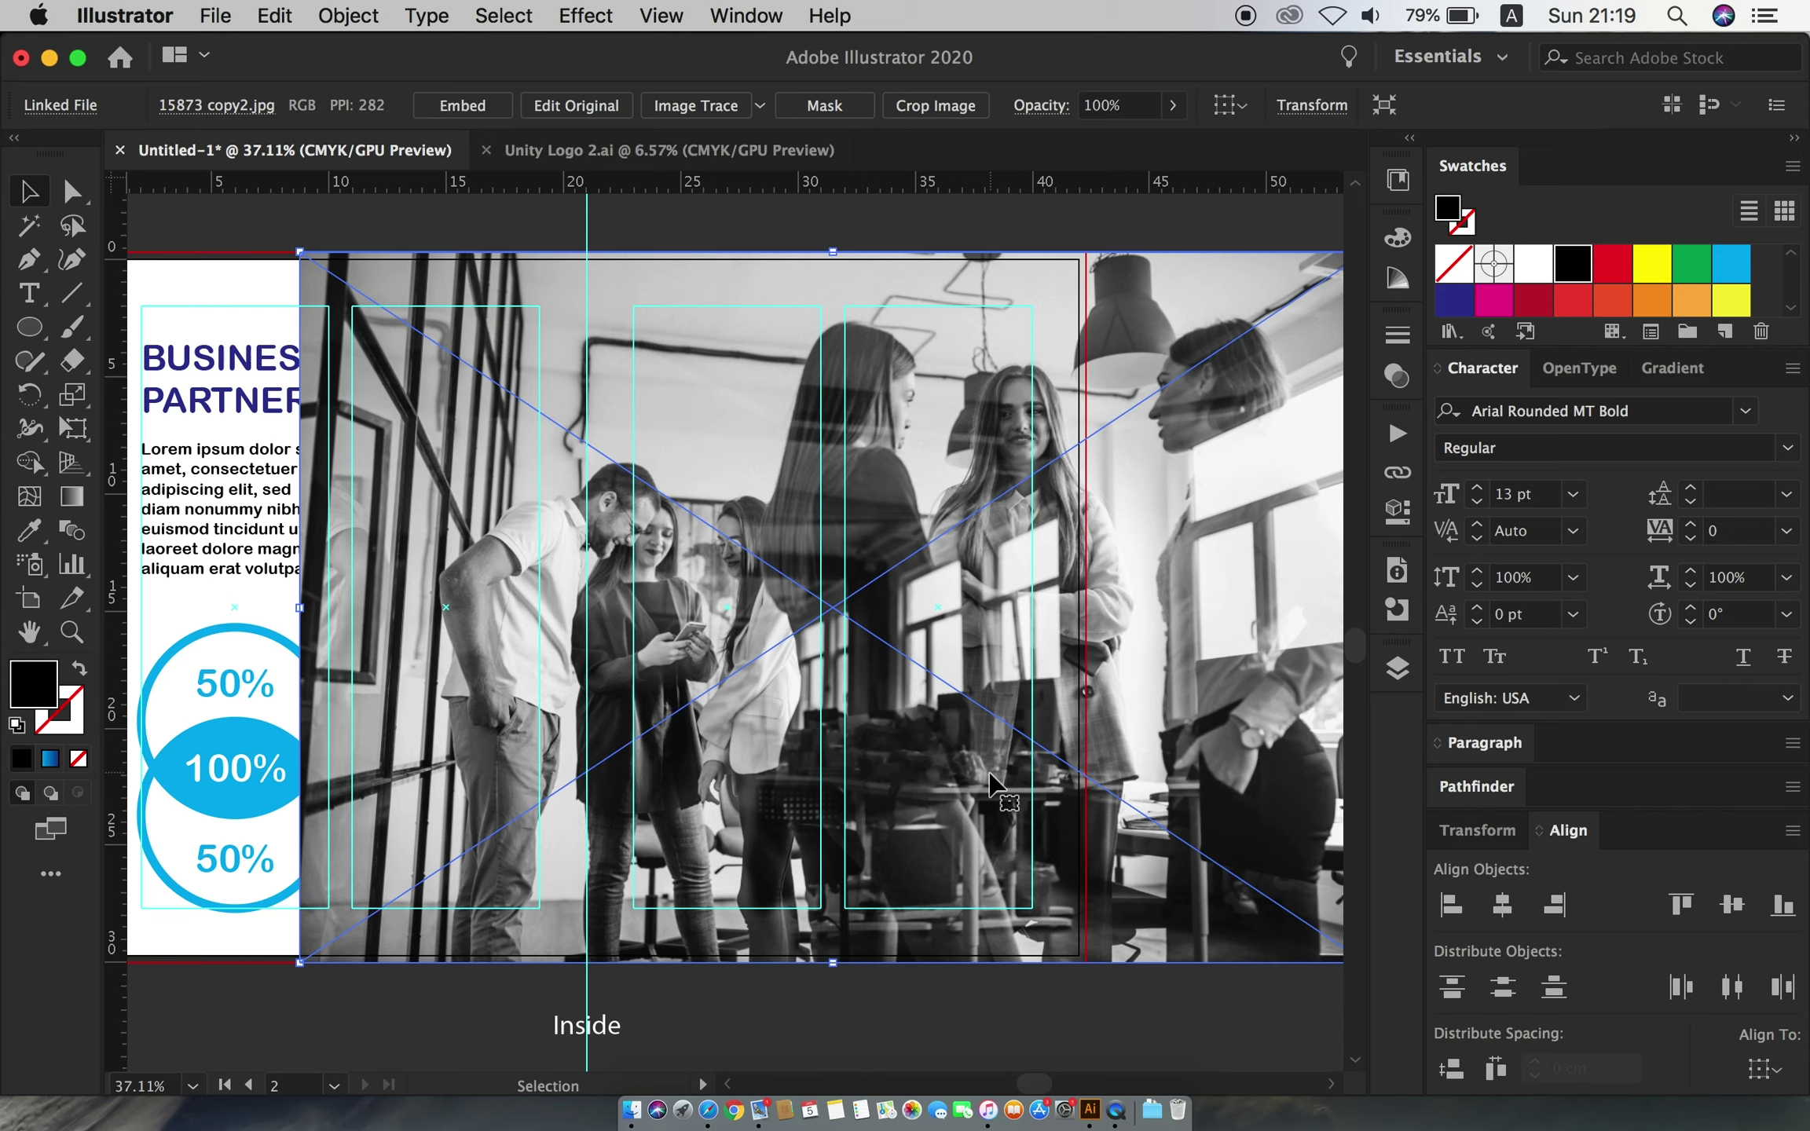
{"action": "left_click_drag", "start_coordinate": [914, 774], "coordinate": [890, 772]}
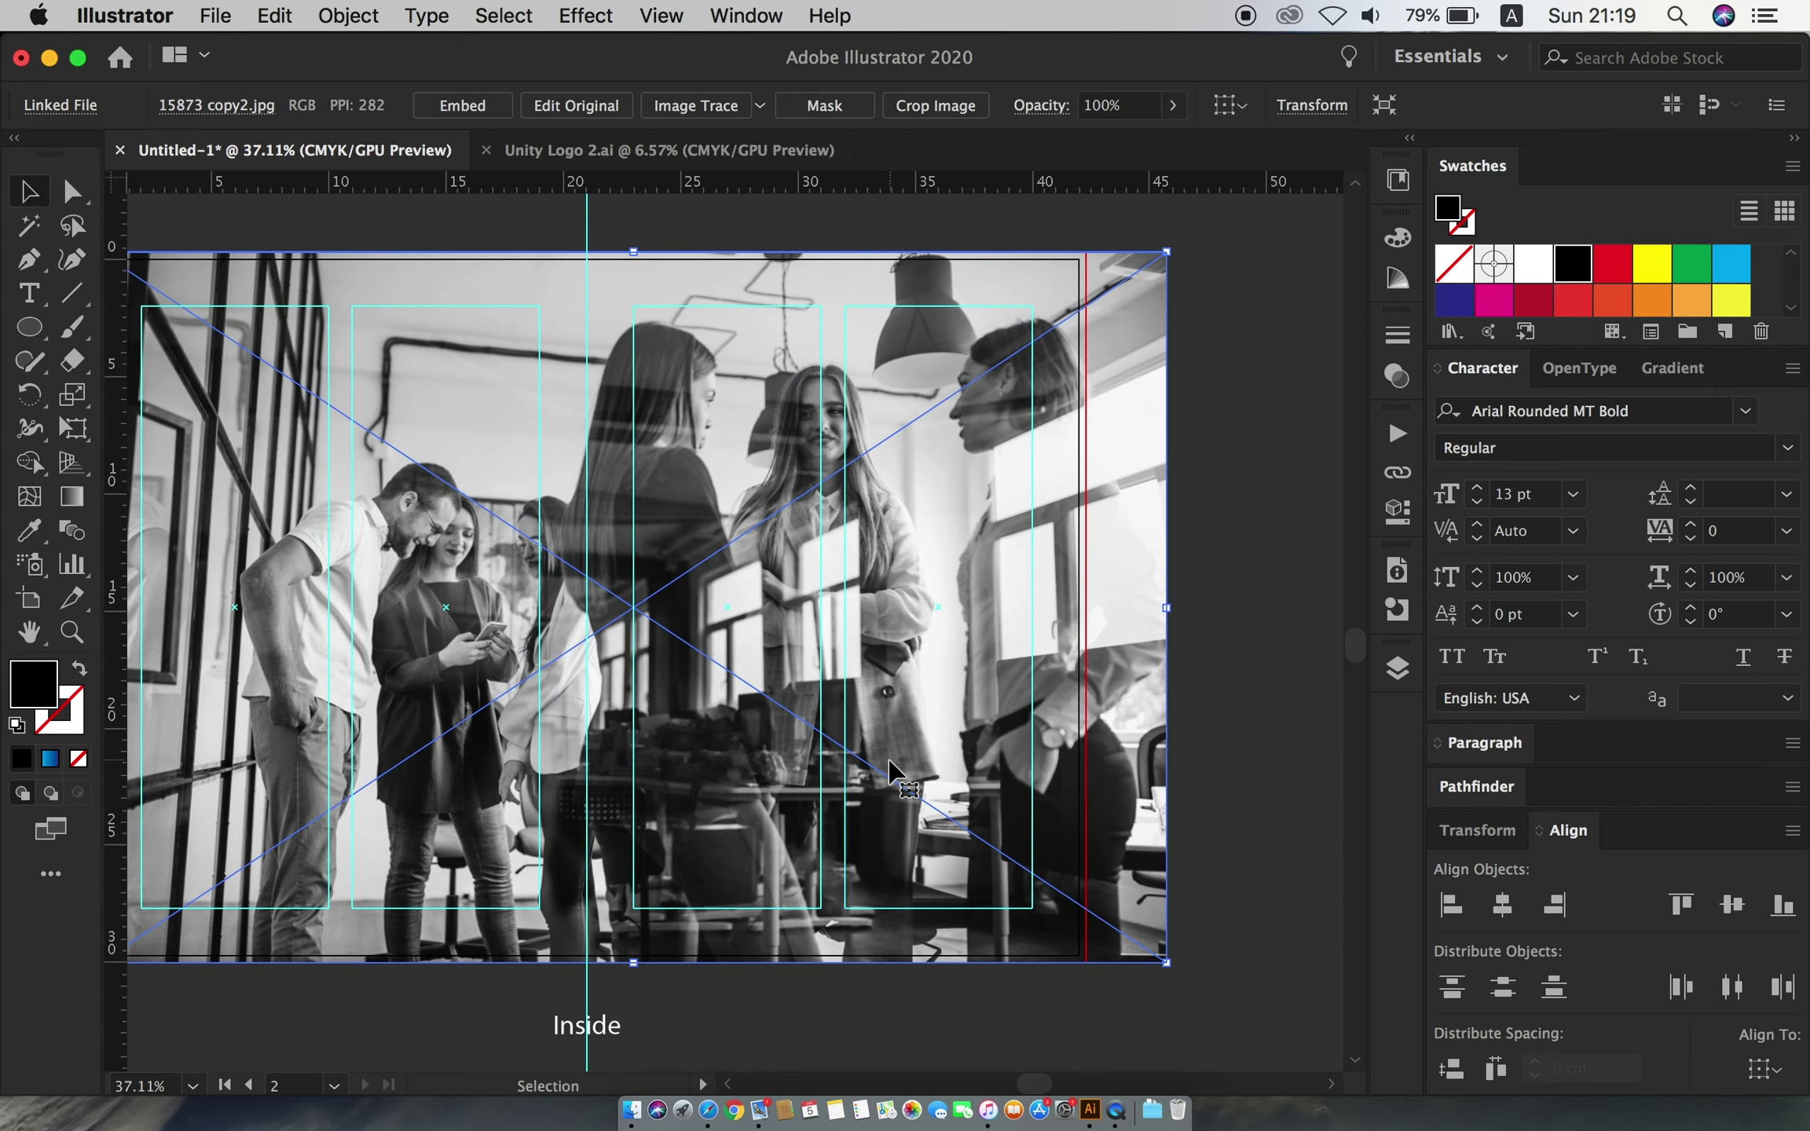
{"action": "left_click", "coordinate": [839, 115]}
{"action": "left_click_drag", "start_coordinate": [1165, 607], "coordinate": [1086, 607]}
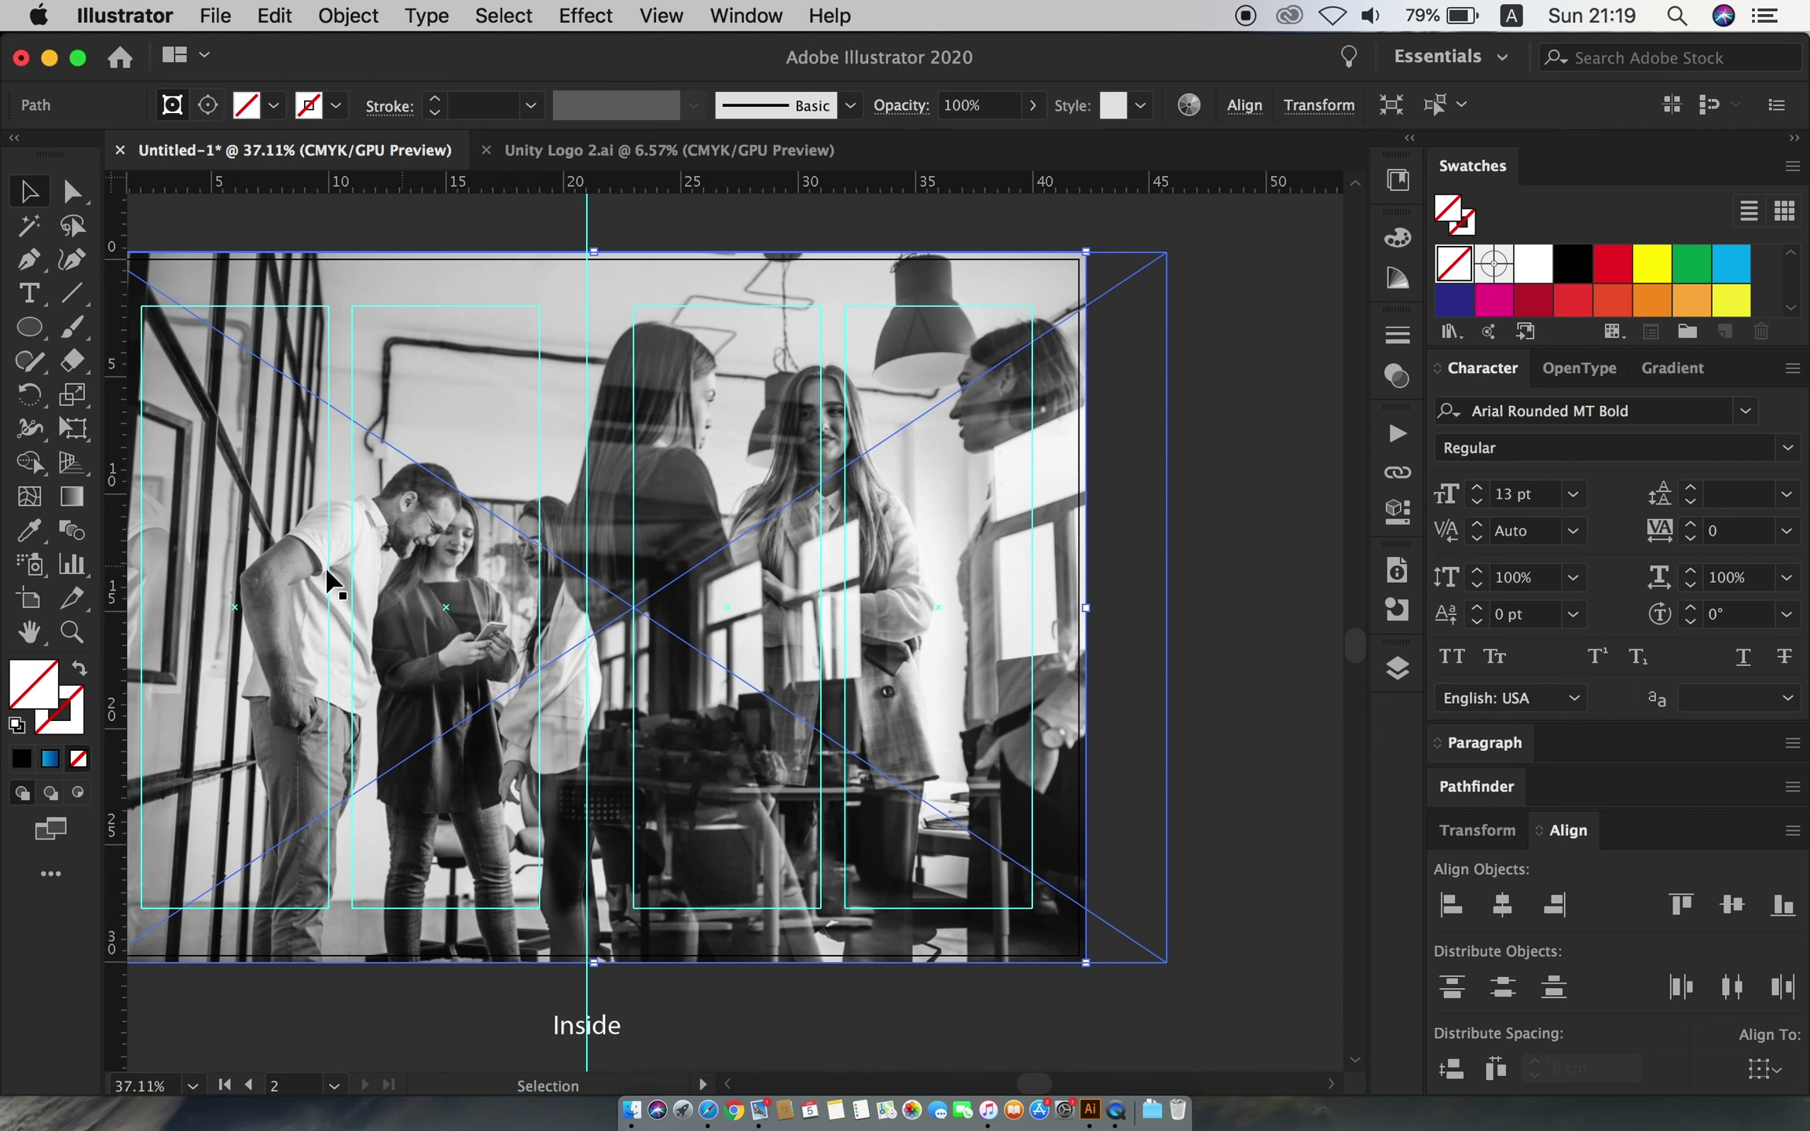
{"action": "left_click_drag", "start_coordinate": [328, 581], "coordinate": [680, 609]}
- Lock the clipped photo in place
{"action": "left_click", "coordinate": [585, 283]}
{"action": "left_click", "coordinate": [773, 338]}
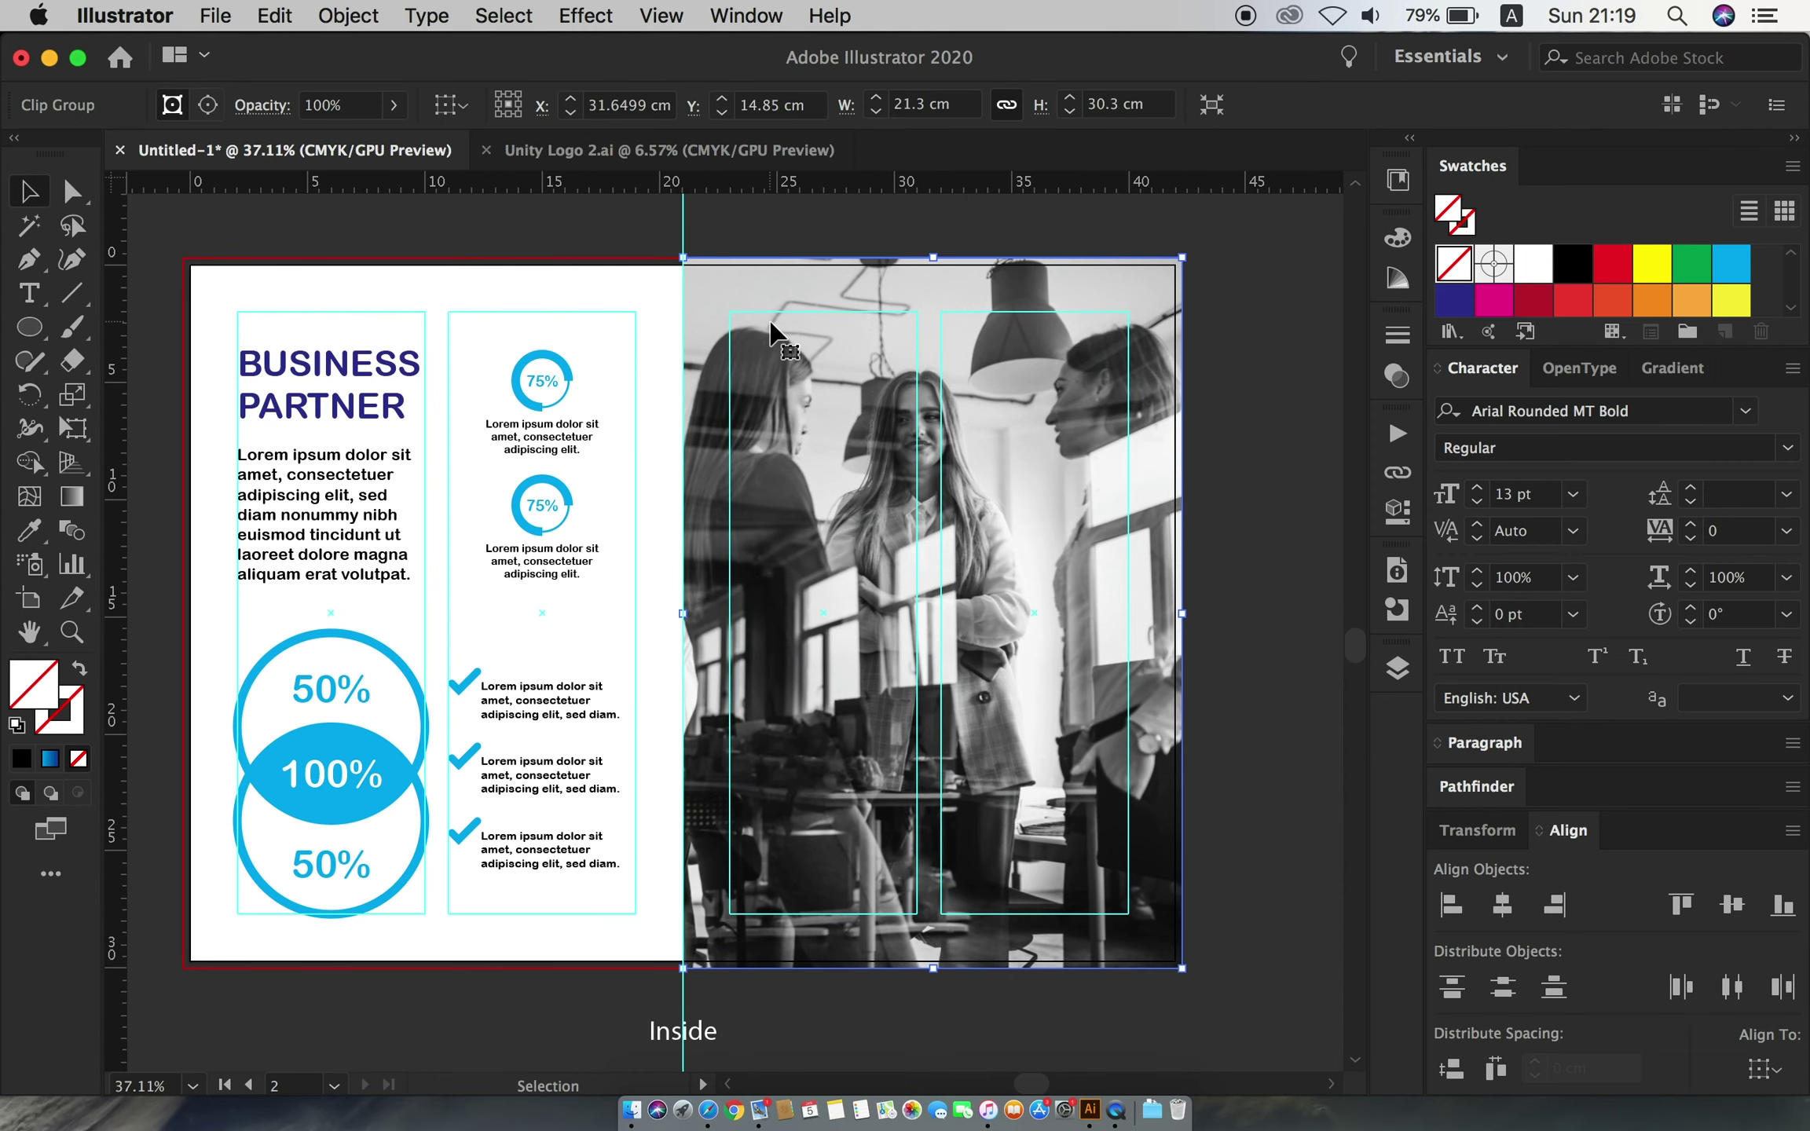
{"action": "left_click", "coordinate": [347, 17]}
{"action": "left_click", "coordinate": [676, 201]}
{"action": "scroll", "coordinate": [597, 594], "scroll_direction": "down", "scroll_amount": 5}
{"action": "left_click_drag", "start_coordinate": [597, 594], "coordinate": [477, 577]}
- Paste the Unity logo beside the pages and scale up its symbol
{"action": "key", "text": "super+v"}
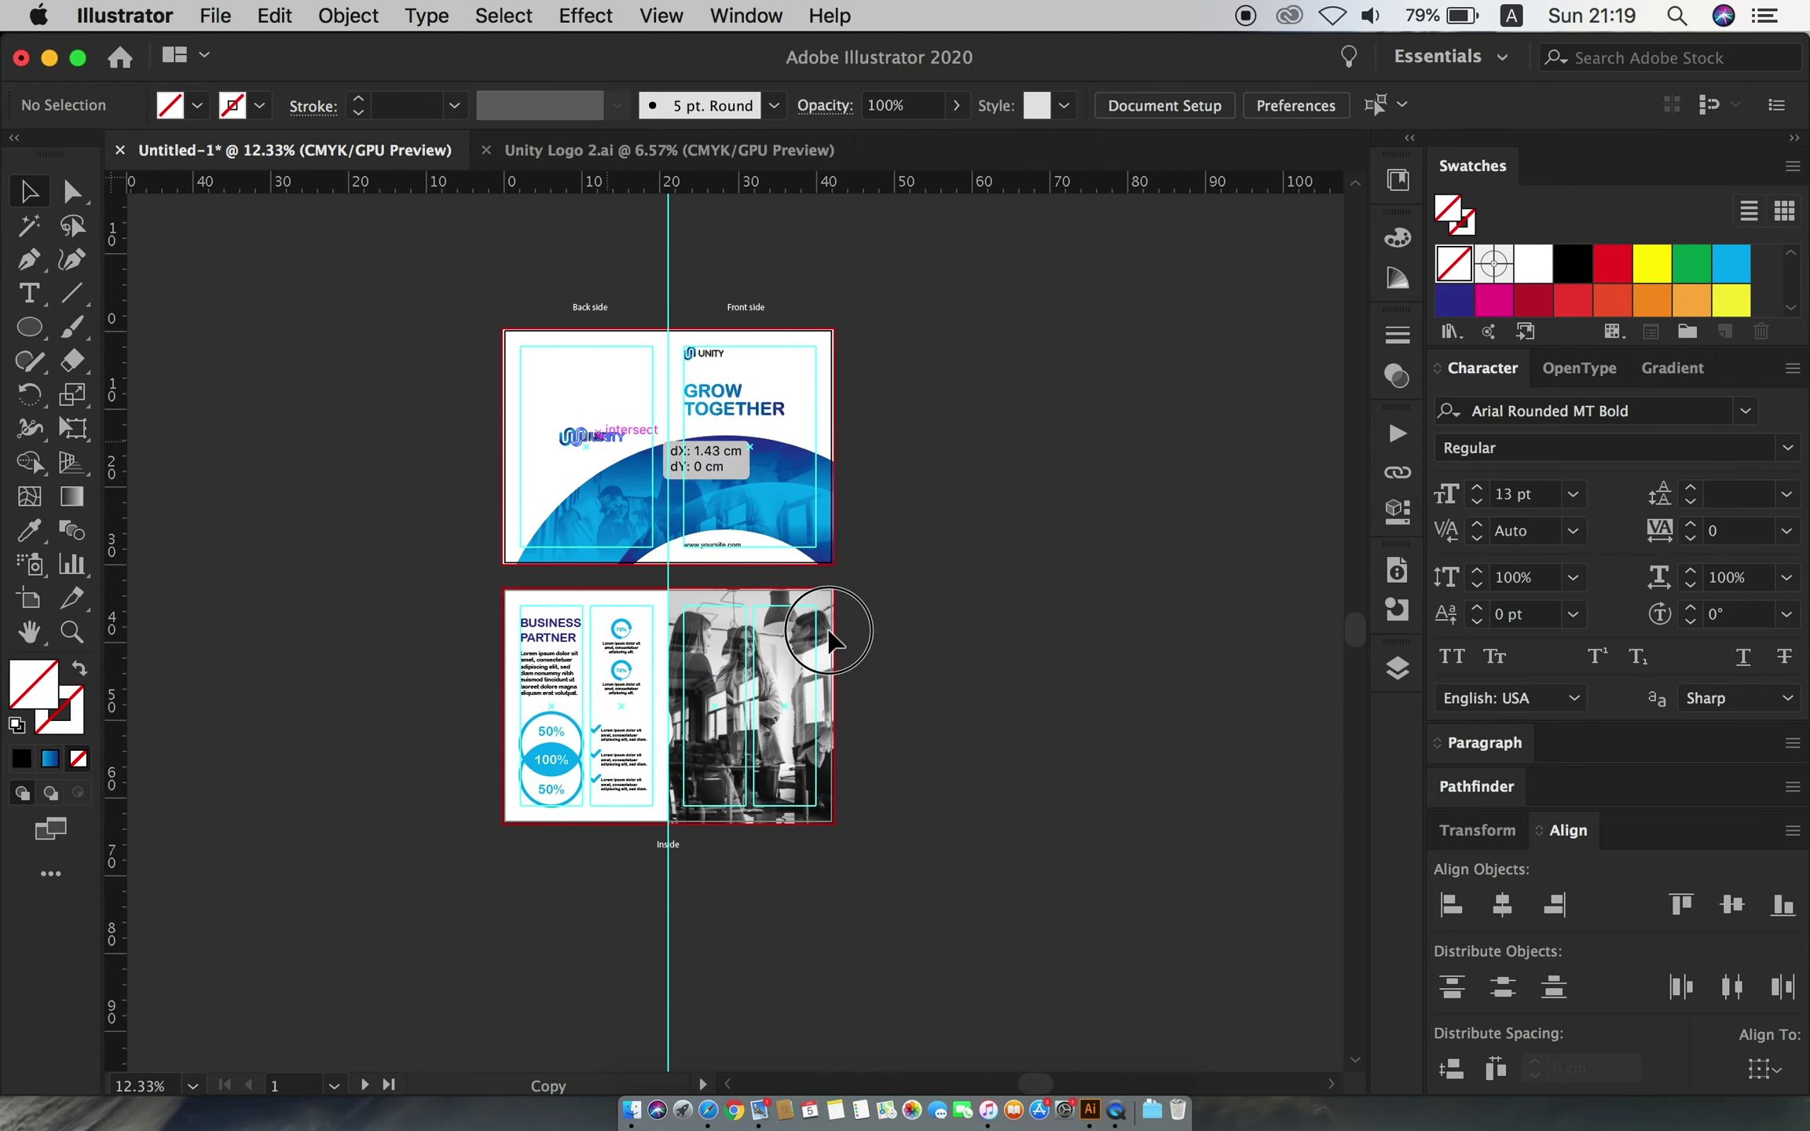
{"action": "left_click_drag", "start_coordinate": [692, 460], "coordinate": [994, 755]}
{"action": "scroll", "coordinate": [994, 755], "scroll_direction": "up", "scroll_amount": 3}
{"action": "right_click", "coordinate": [1013, 738]}
{"action": "left_click", "coordinate": [1001, 819]}
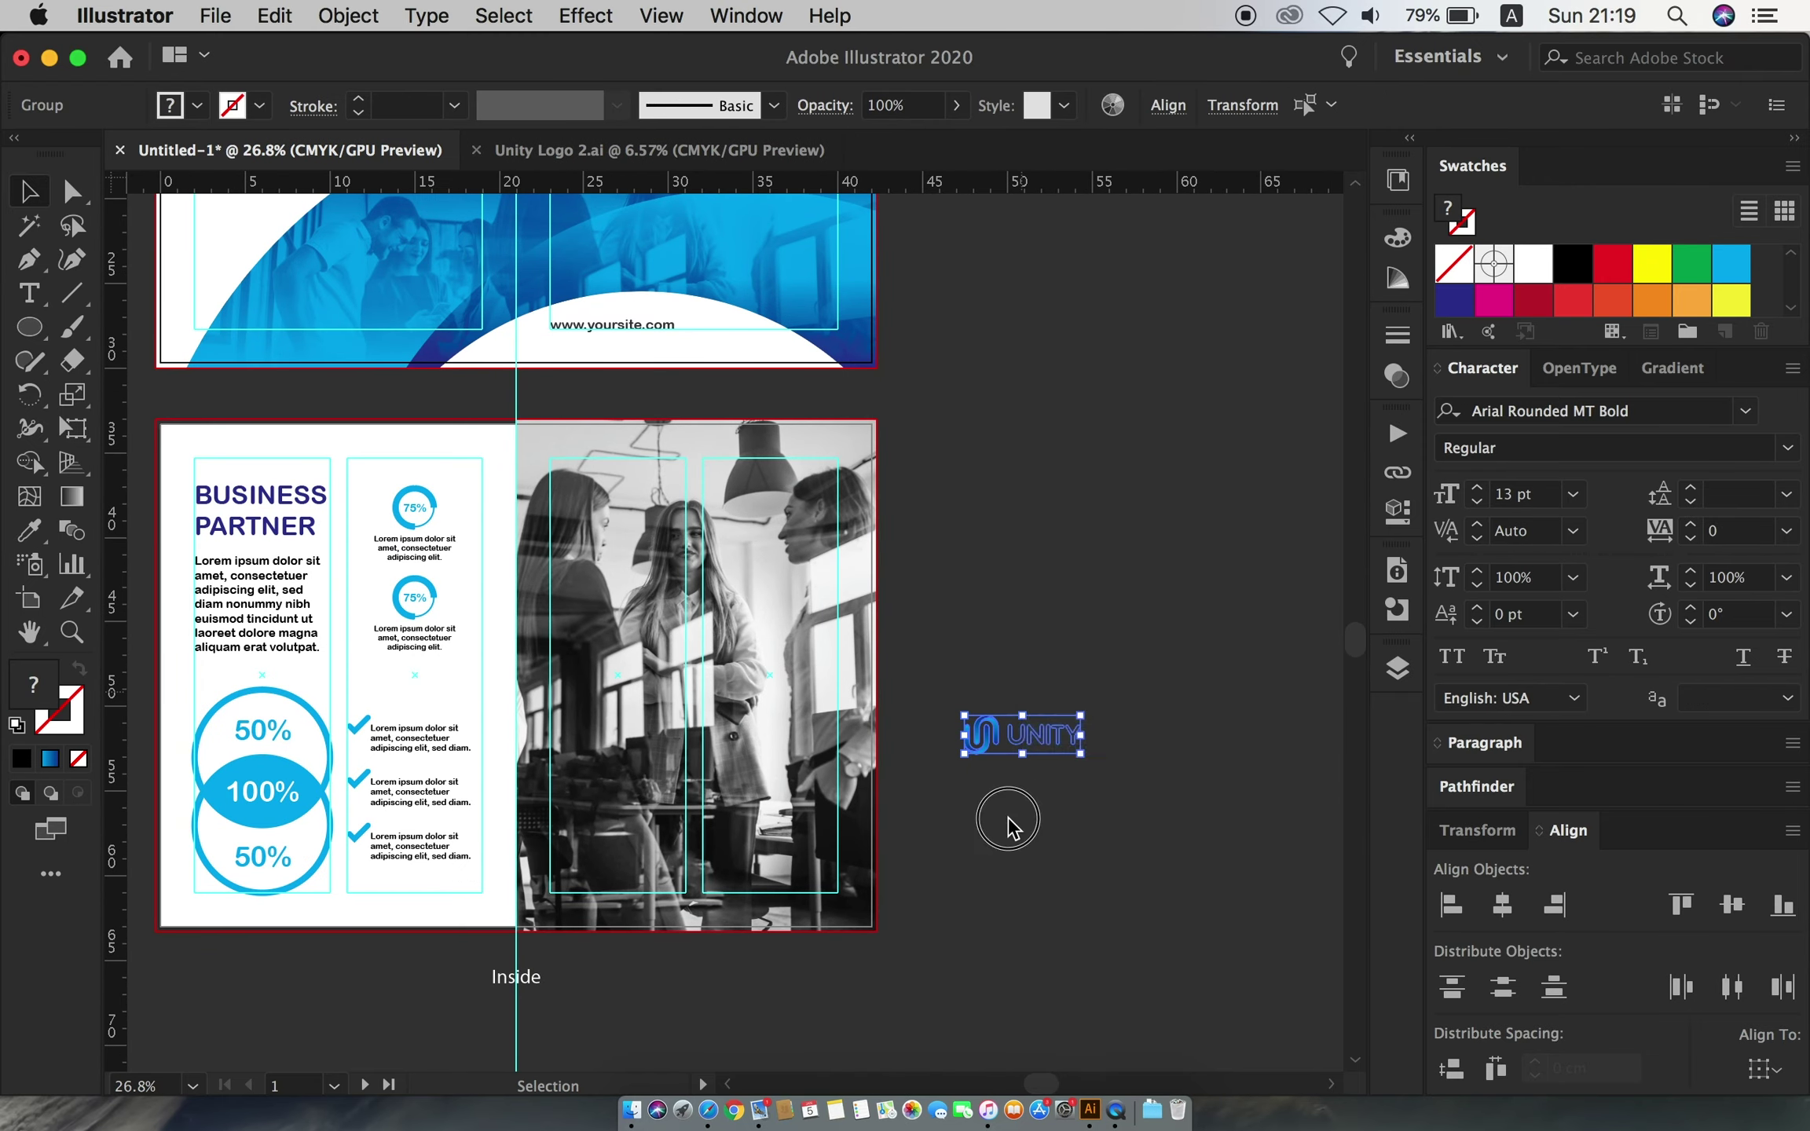
{"action": "left_click_drag", "start_coordinate": [977, 718], "coordinate": [1255, 897]}
{"action": "scroll", "coordinate": [1131, 678], "scroll_direction": "down", "scroll_amount": 2}
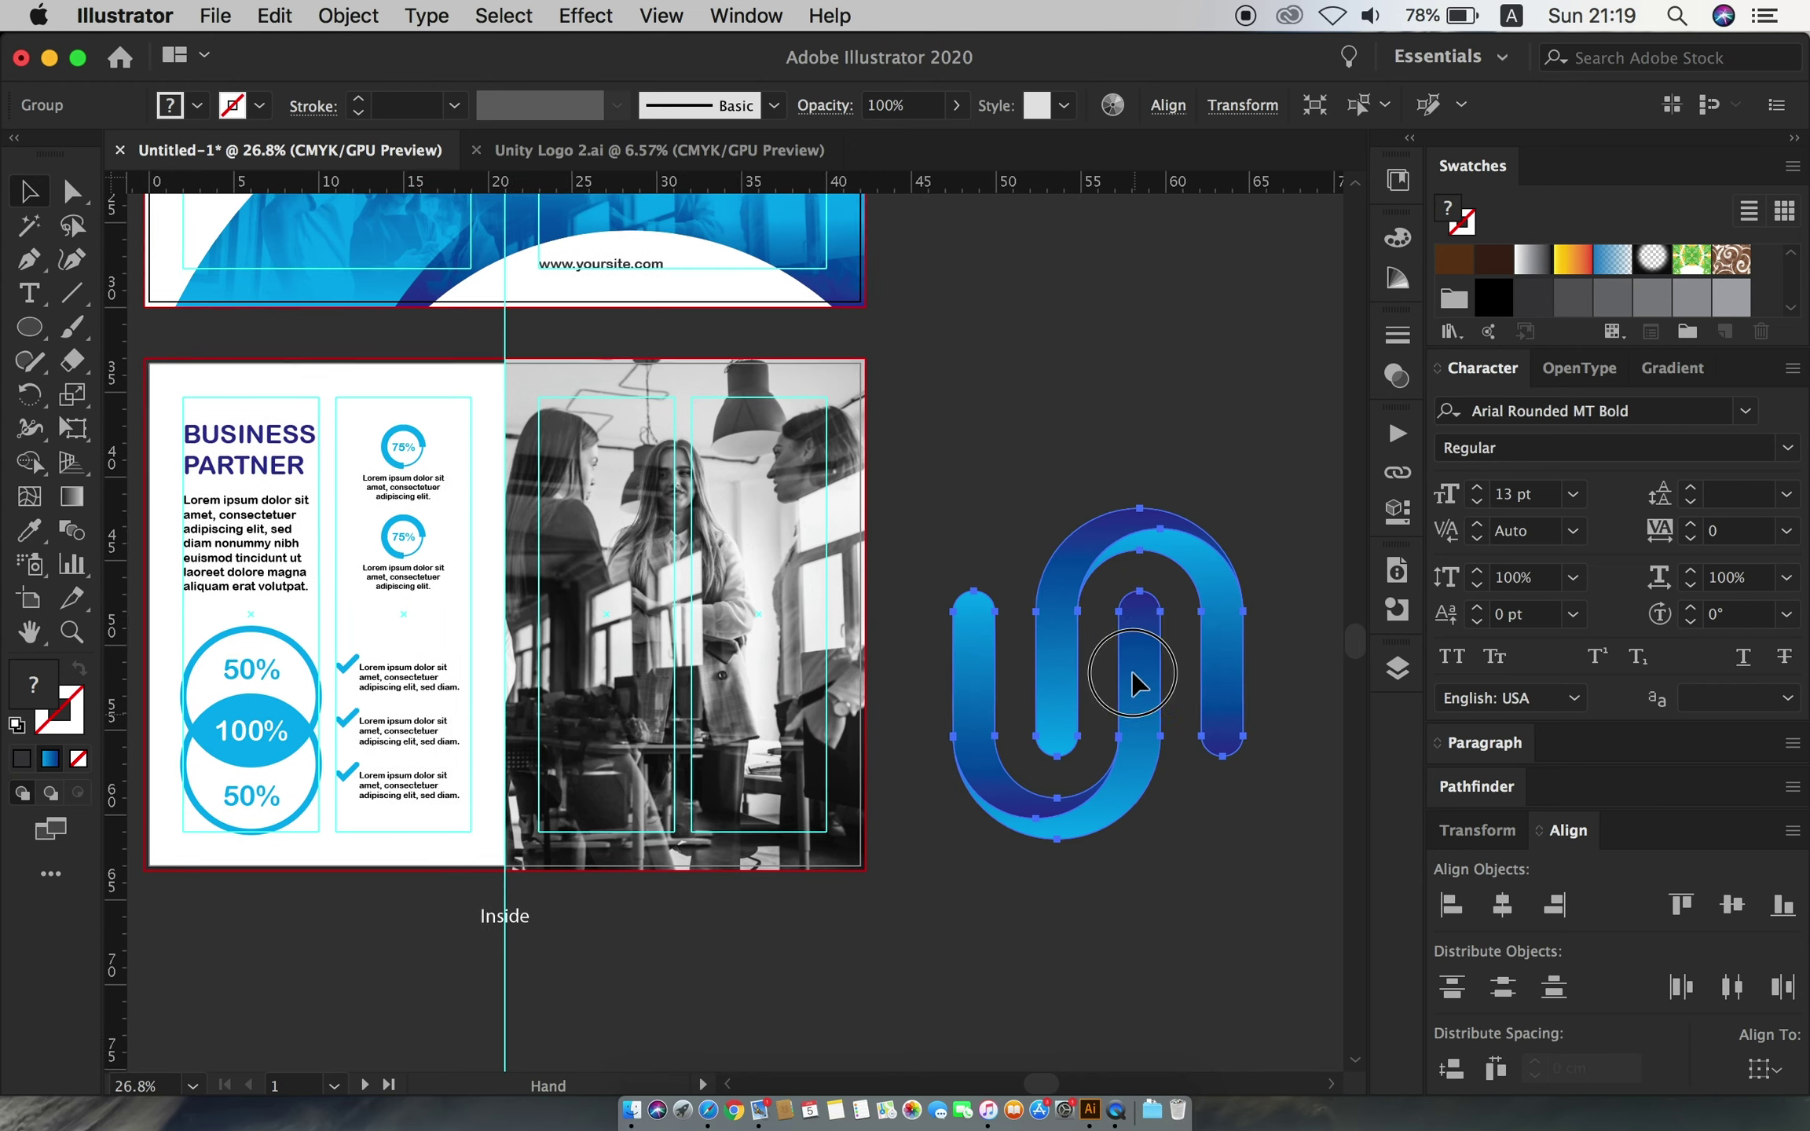
- Ungroup the logo, delete its U-shaped part, and group the remaining blue arch
{"action": "right_click", "coordinate": [1035, 499]}
{"action": "left_click", "coordinate": [1092, 727]}
{"action": "left_click", "coordinate": [1186, 804]}
{"action": "left_click", "coordinate": [1051, 735]}
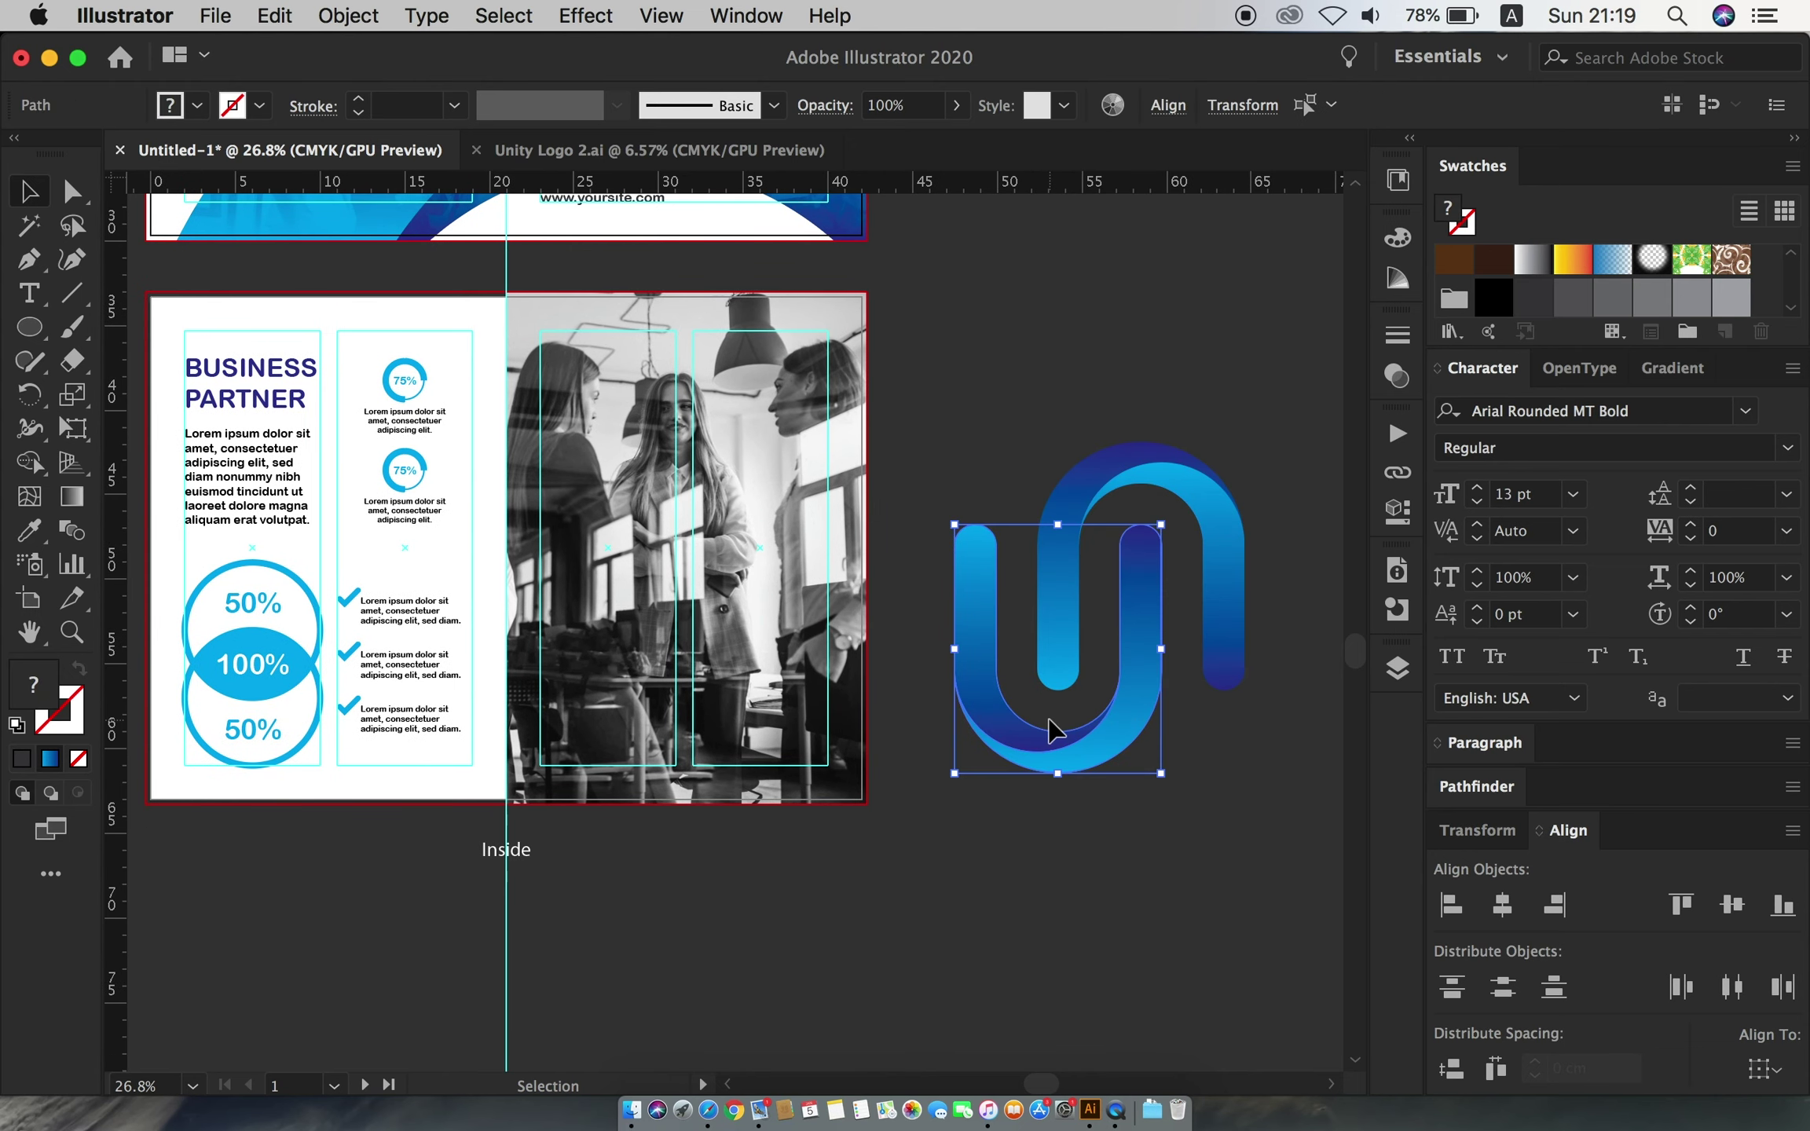
{"action": "key", "text": "Delete"}
{"action": "left_click", "coordinate": [1075, 633]}
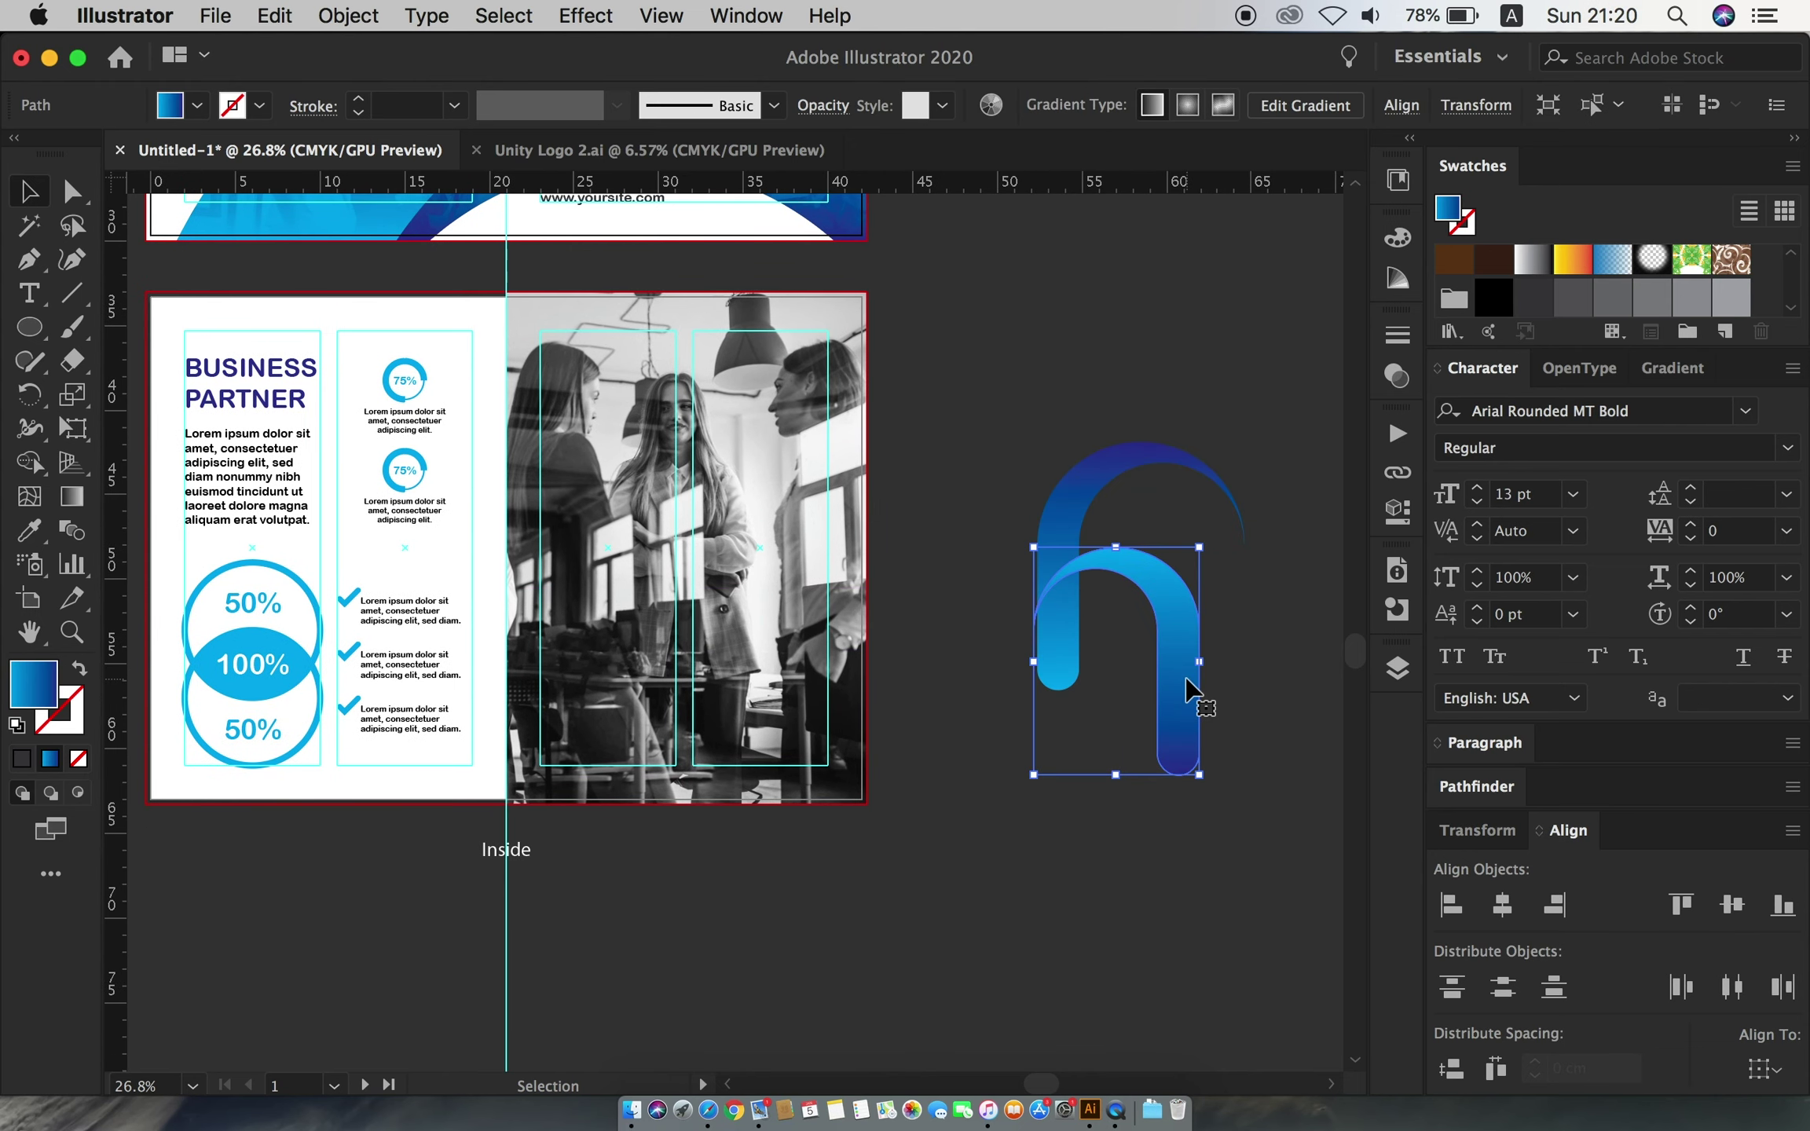
{"action": "right_click", "coordinate": [1074, 499]}
{"action": "left_click", "coordinate": [1131, 673]}
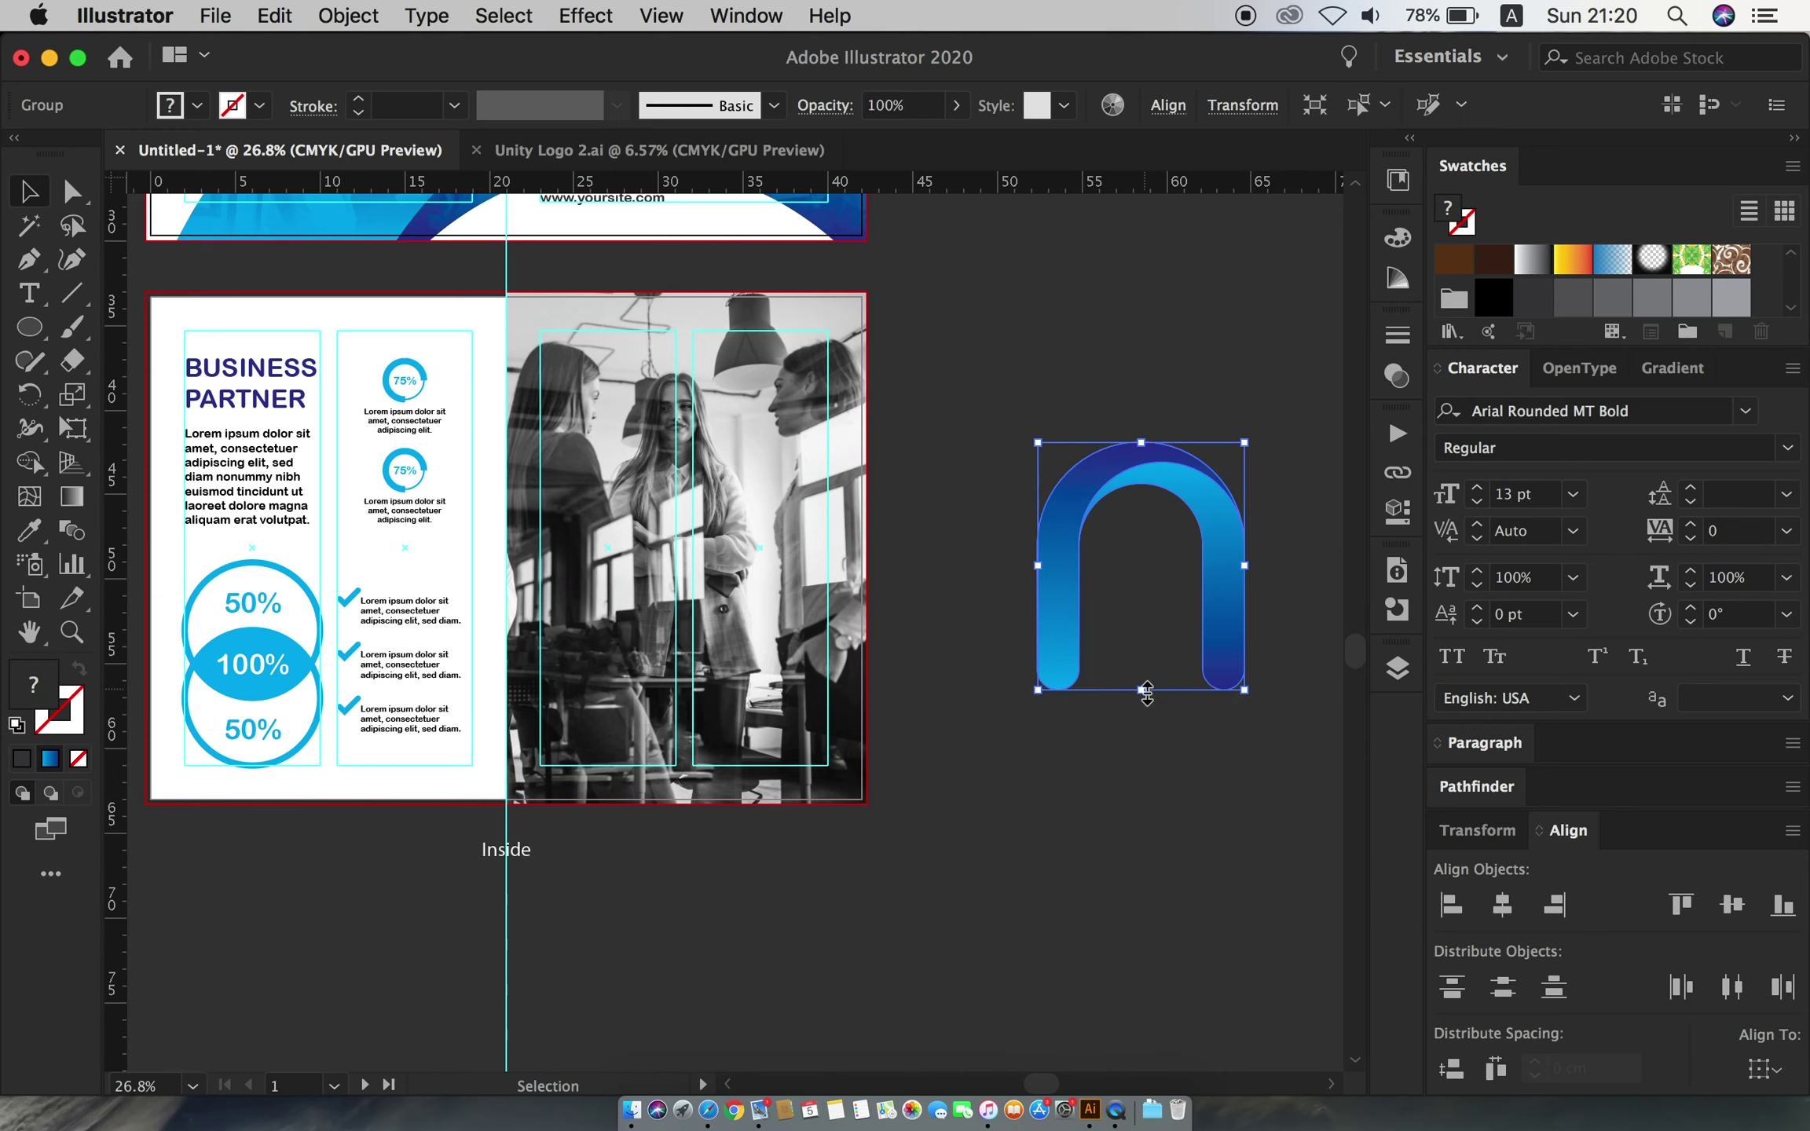
- Move the enlarged arch over the brochure and bring it in front of the photo
{"action": "mouse_move", "coordinate": [1244, 565]}
{"action": "left_mouse_down"}
{"action": "mouse_move", "coordinate": [828, 656]}
{"action": "mouse_move", "coordinate": [894, 412]}
{"action": "left_mouse_up"}
{"action": "right_click", "coordinate": [896, 417]}
{"action": "mouse_move", "coordinate": [970, 733]}
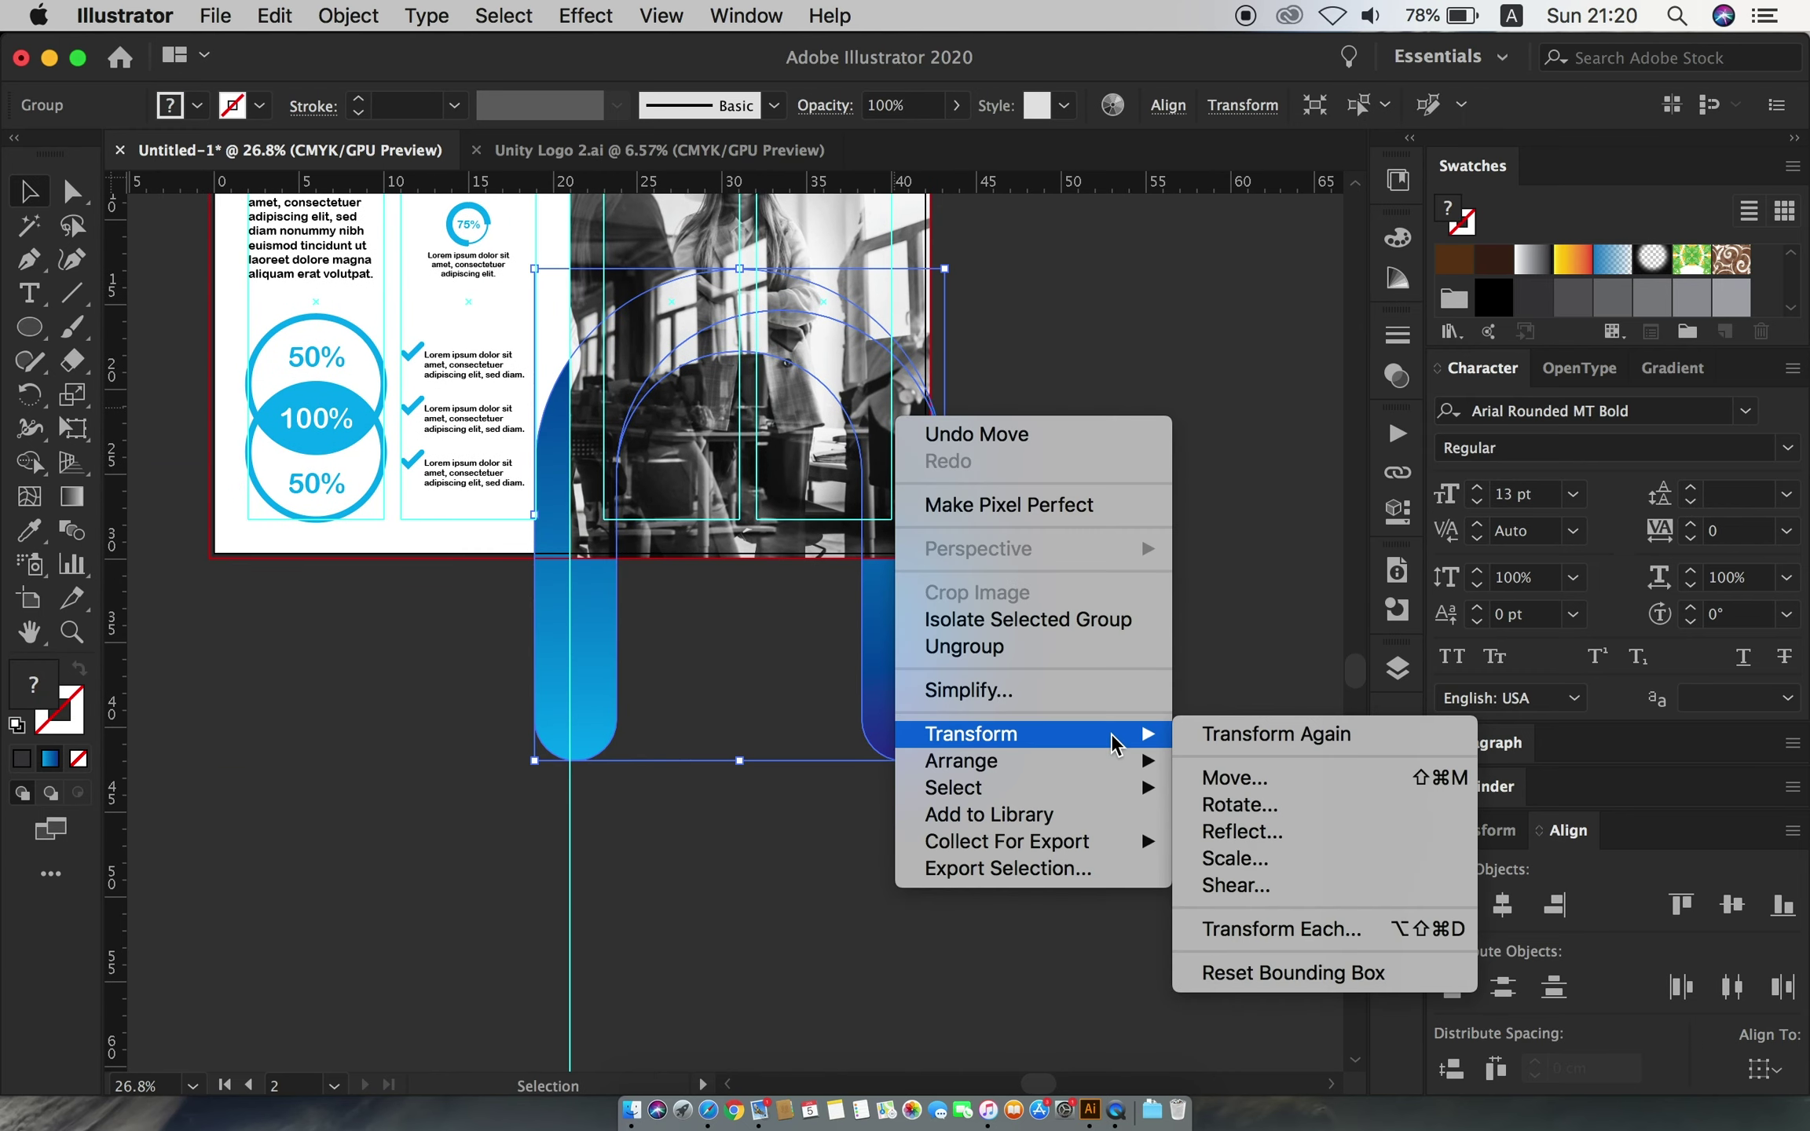
{"action": "left_click", "coordinate": [1240, 766]}
{"action": "scroll", "coordinate": [954, 628], "scroll_direction": "up", "scroll_amount": 4}
- Scale up and reposition the arch so it sweeps across the photo panel
{"action": "left_click_drag", "start_coordinate": [944, 761], "coordinate": [1249, 903]}
{"action": "left_click_drag", "start_coordinate": [658, 714], "coordinate": [659, 699]}
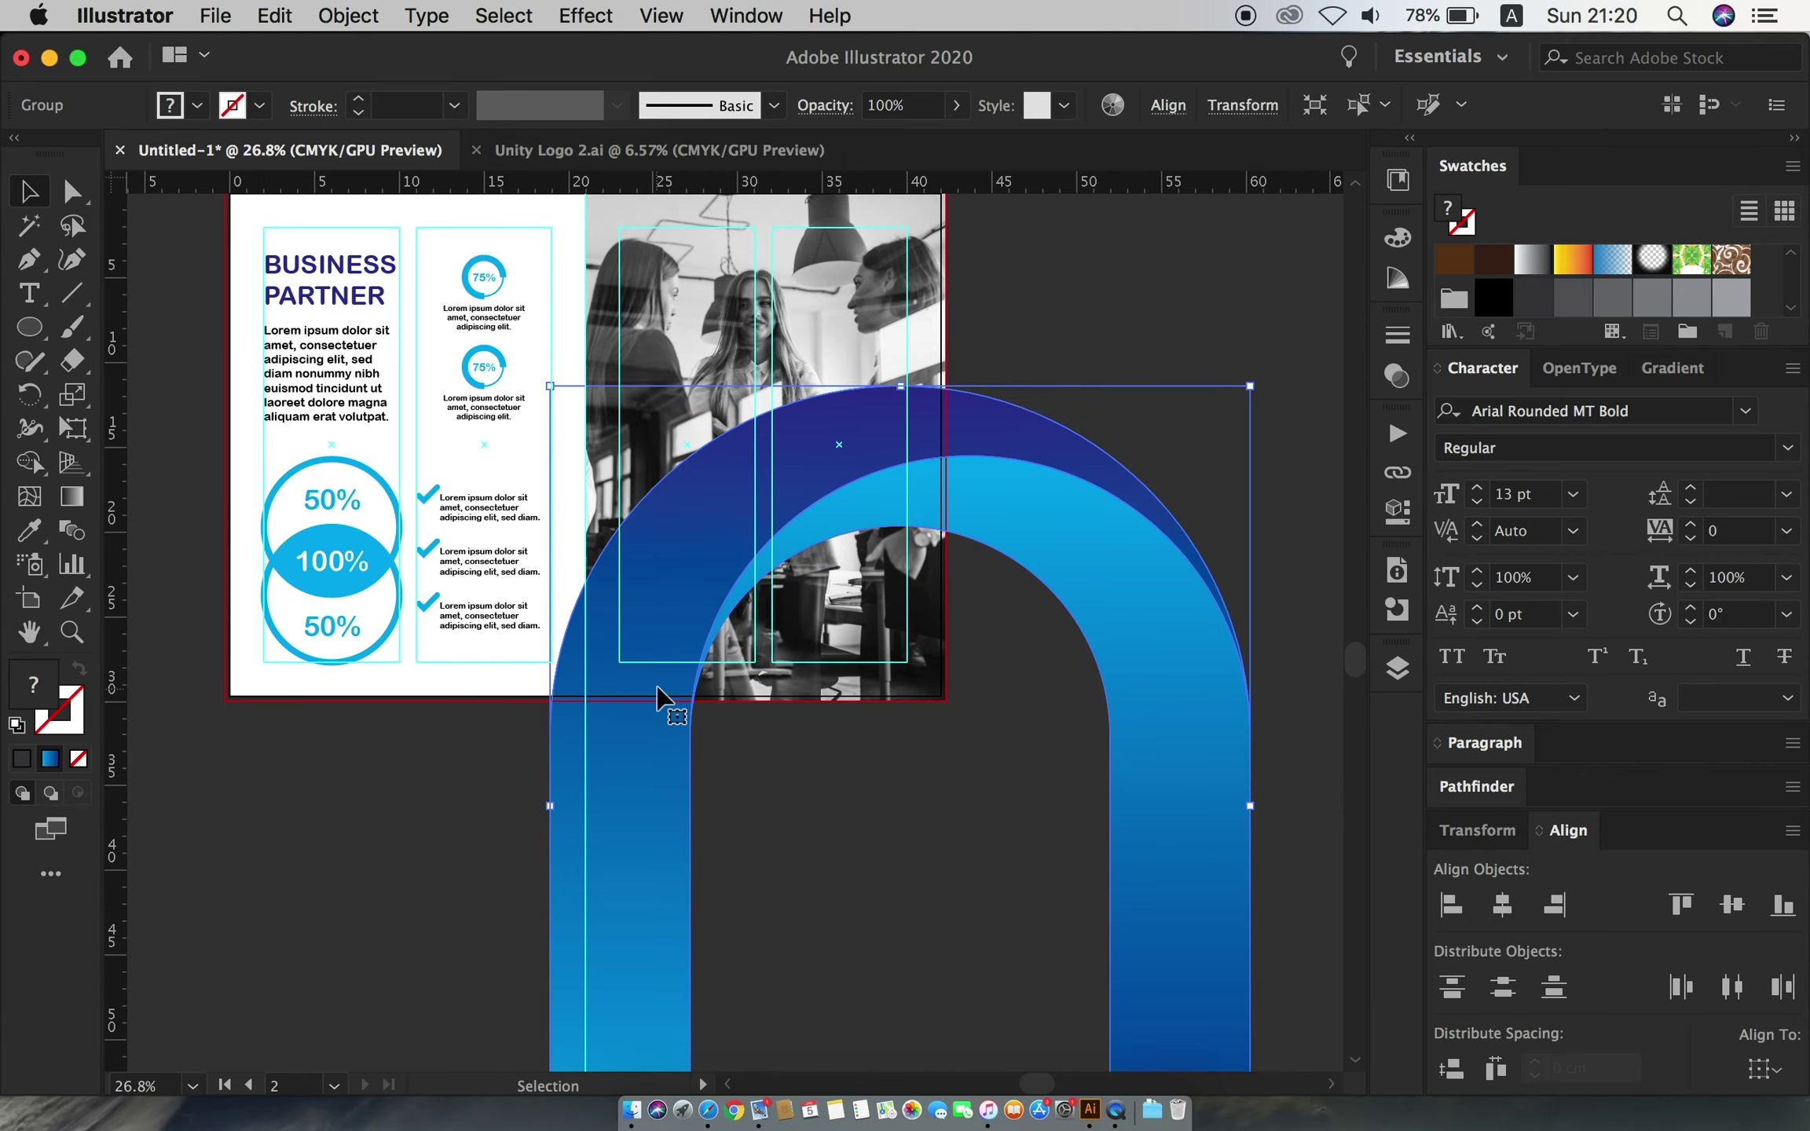
{"action": "scroll", "coordinate": [849, 750], "scroll_direction": "down", "scroll_amount": 3}
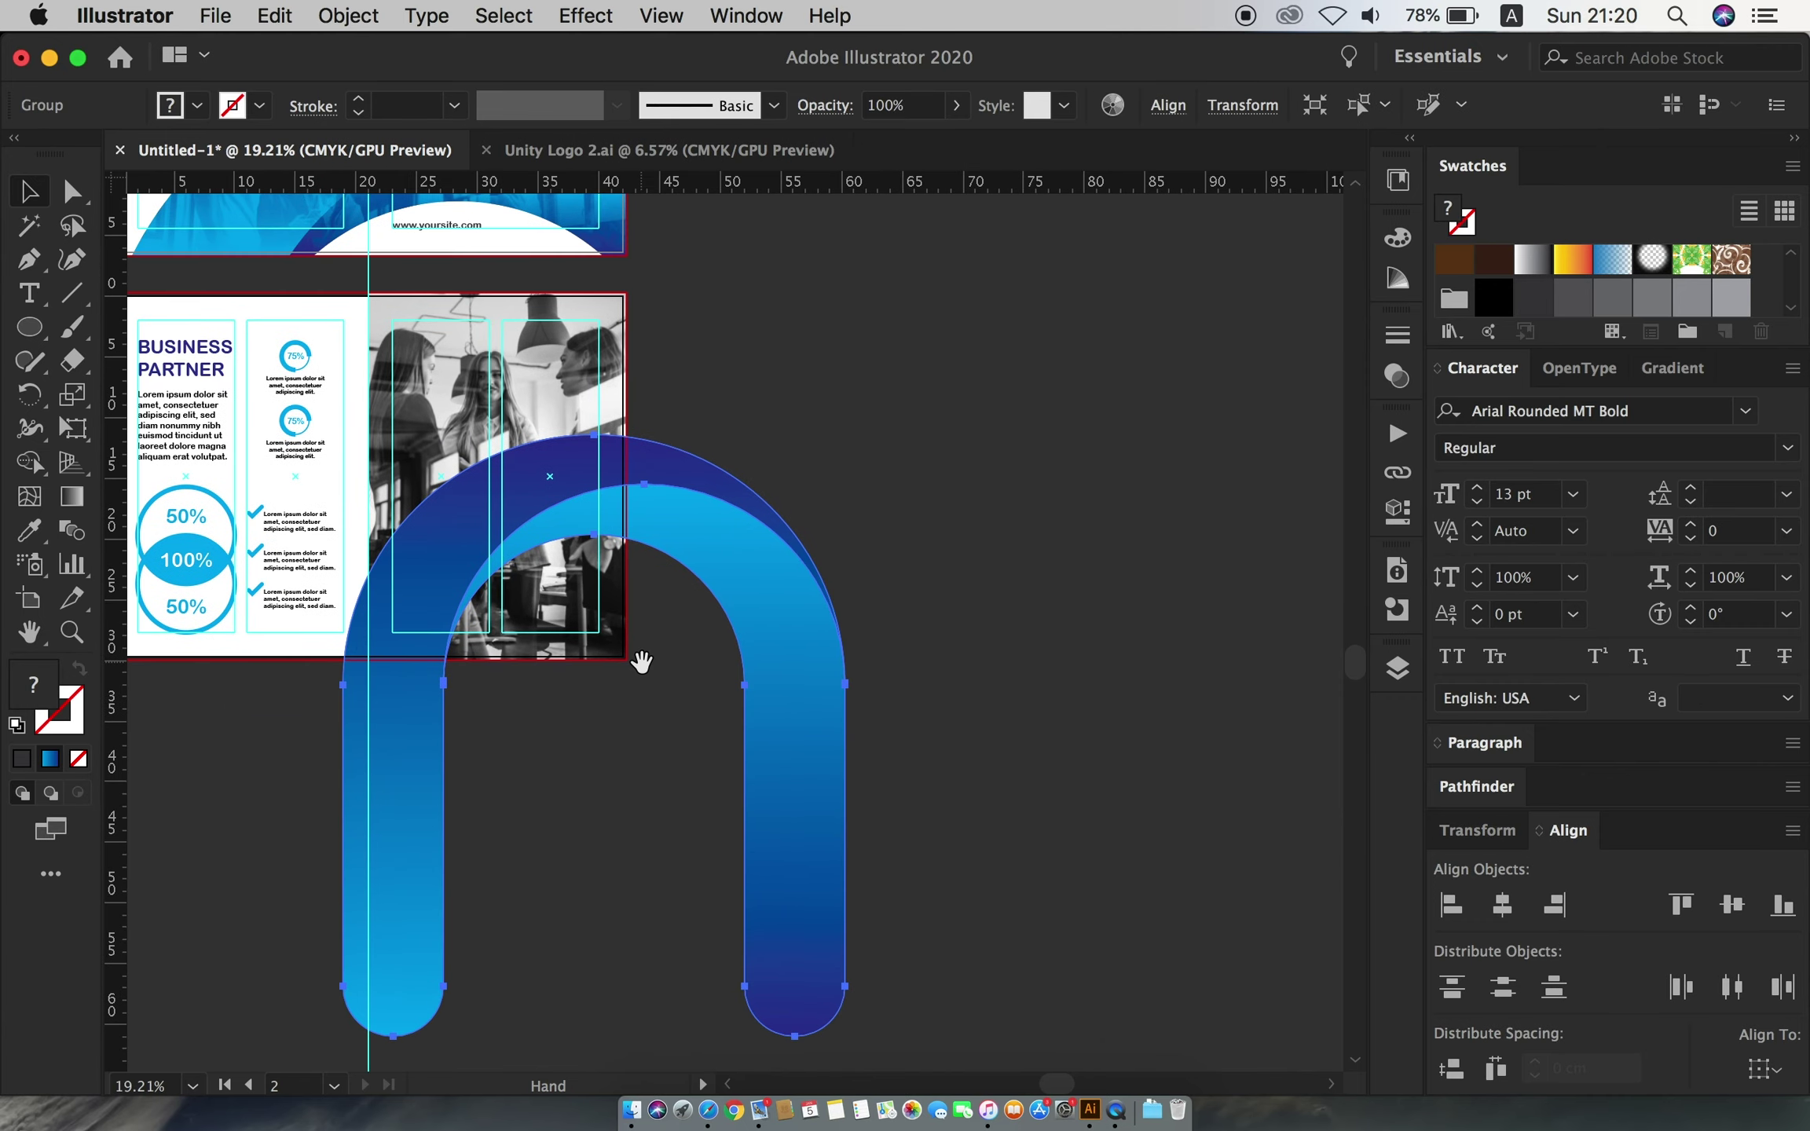
{"action": "left_click_drag", "start_coordinate": [845, 742], "coordinate": [996, 731]}
{"action": "left_click_drag", "start_coordinate": [869, 605], "coordinate": [892, 534]}
{"action": "scroll", "coordinate": [912, 554], "scroll_direction": "left", "scroll_amount": 3}
{"action": "scroll", "coordinate": [893, 533], "scroll_direction": "up", "scroll_amount": 5}
{"action": "scroll", "coordinate": [937, 698], "scroll_direction": "down", "scroll_amount": 3}
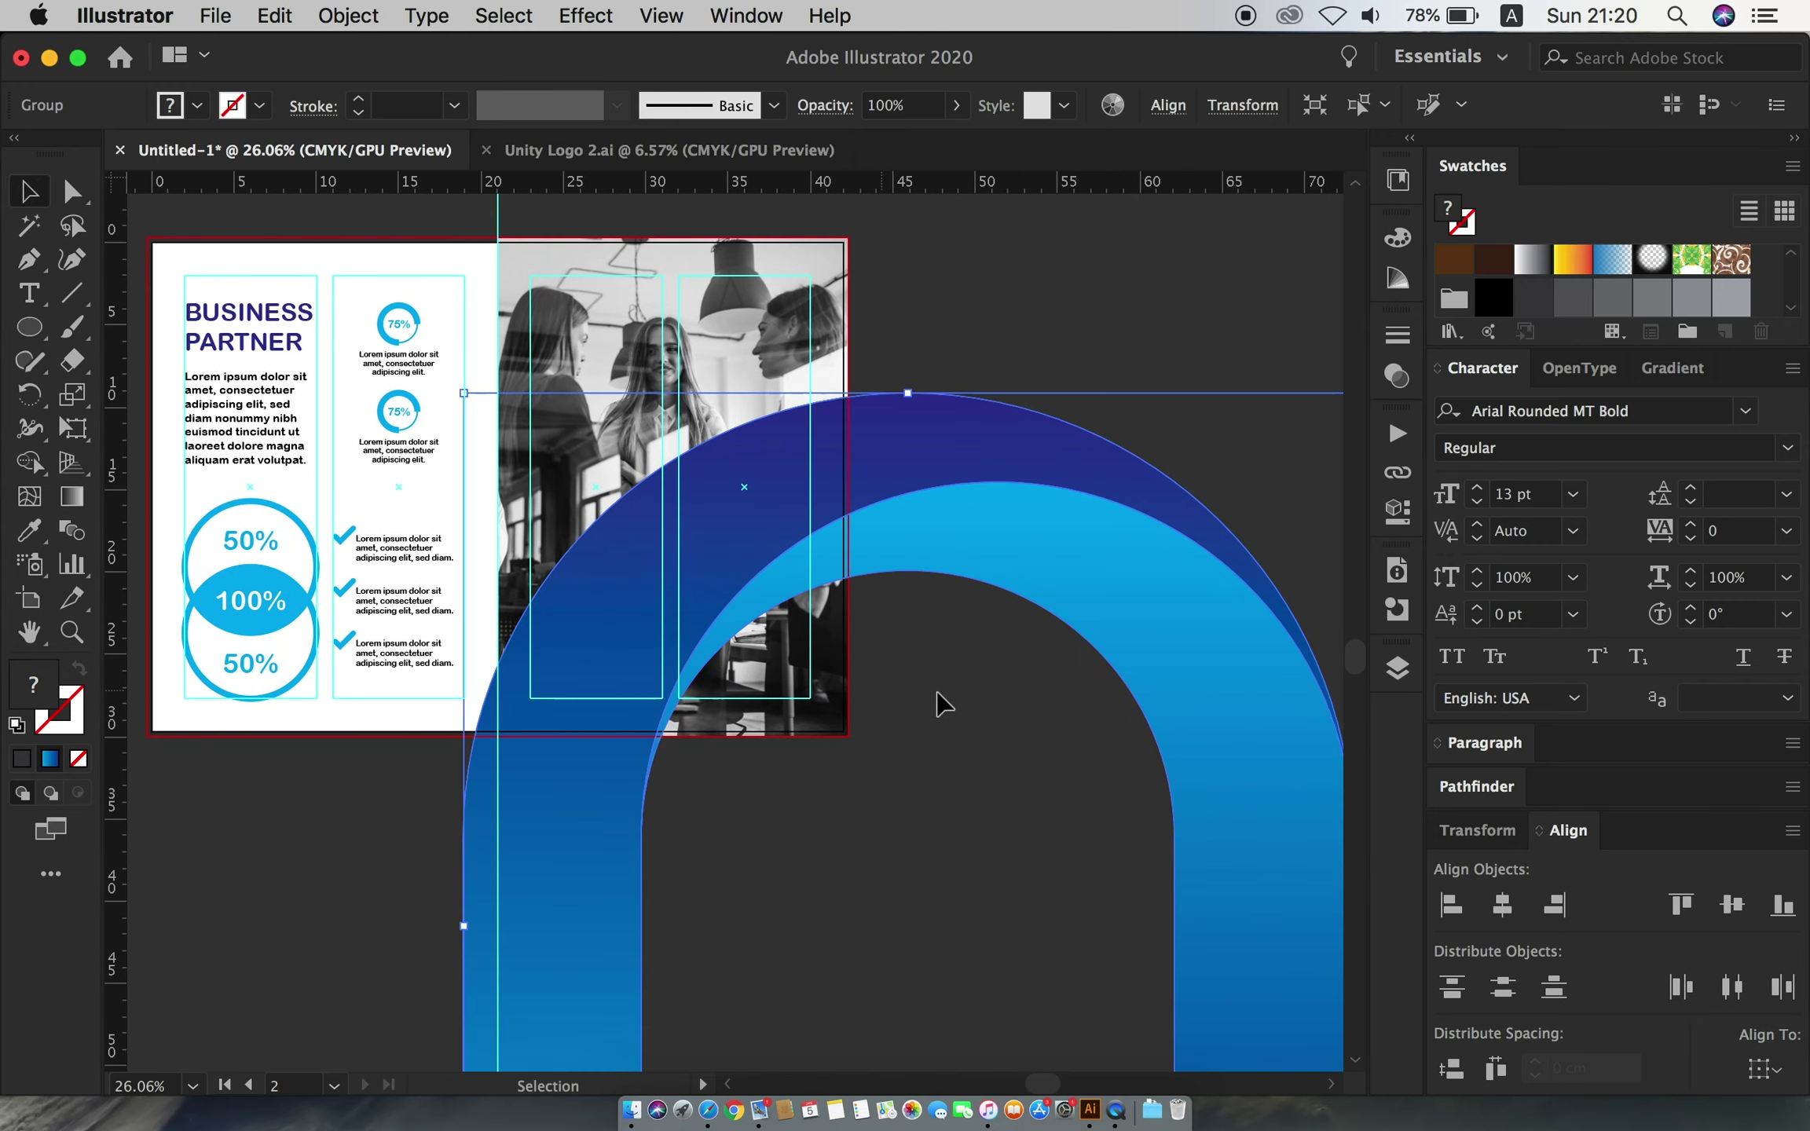
{"action": "left_click_drag", "start_coordinate": [29, 327], "coordinate": [157, 323]}
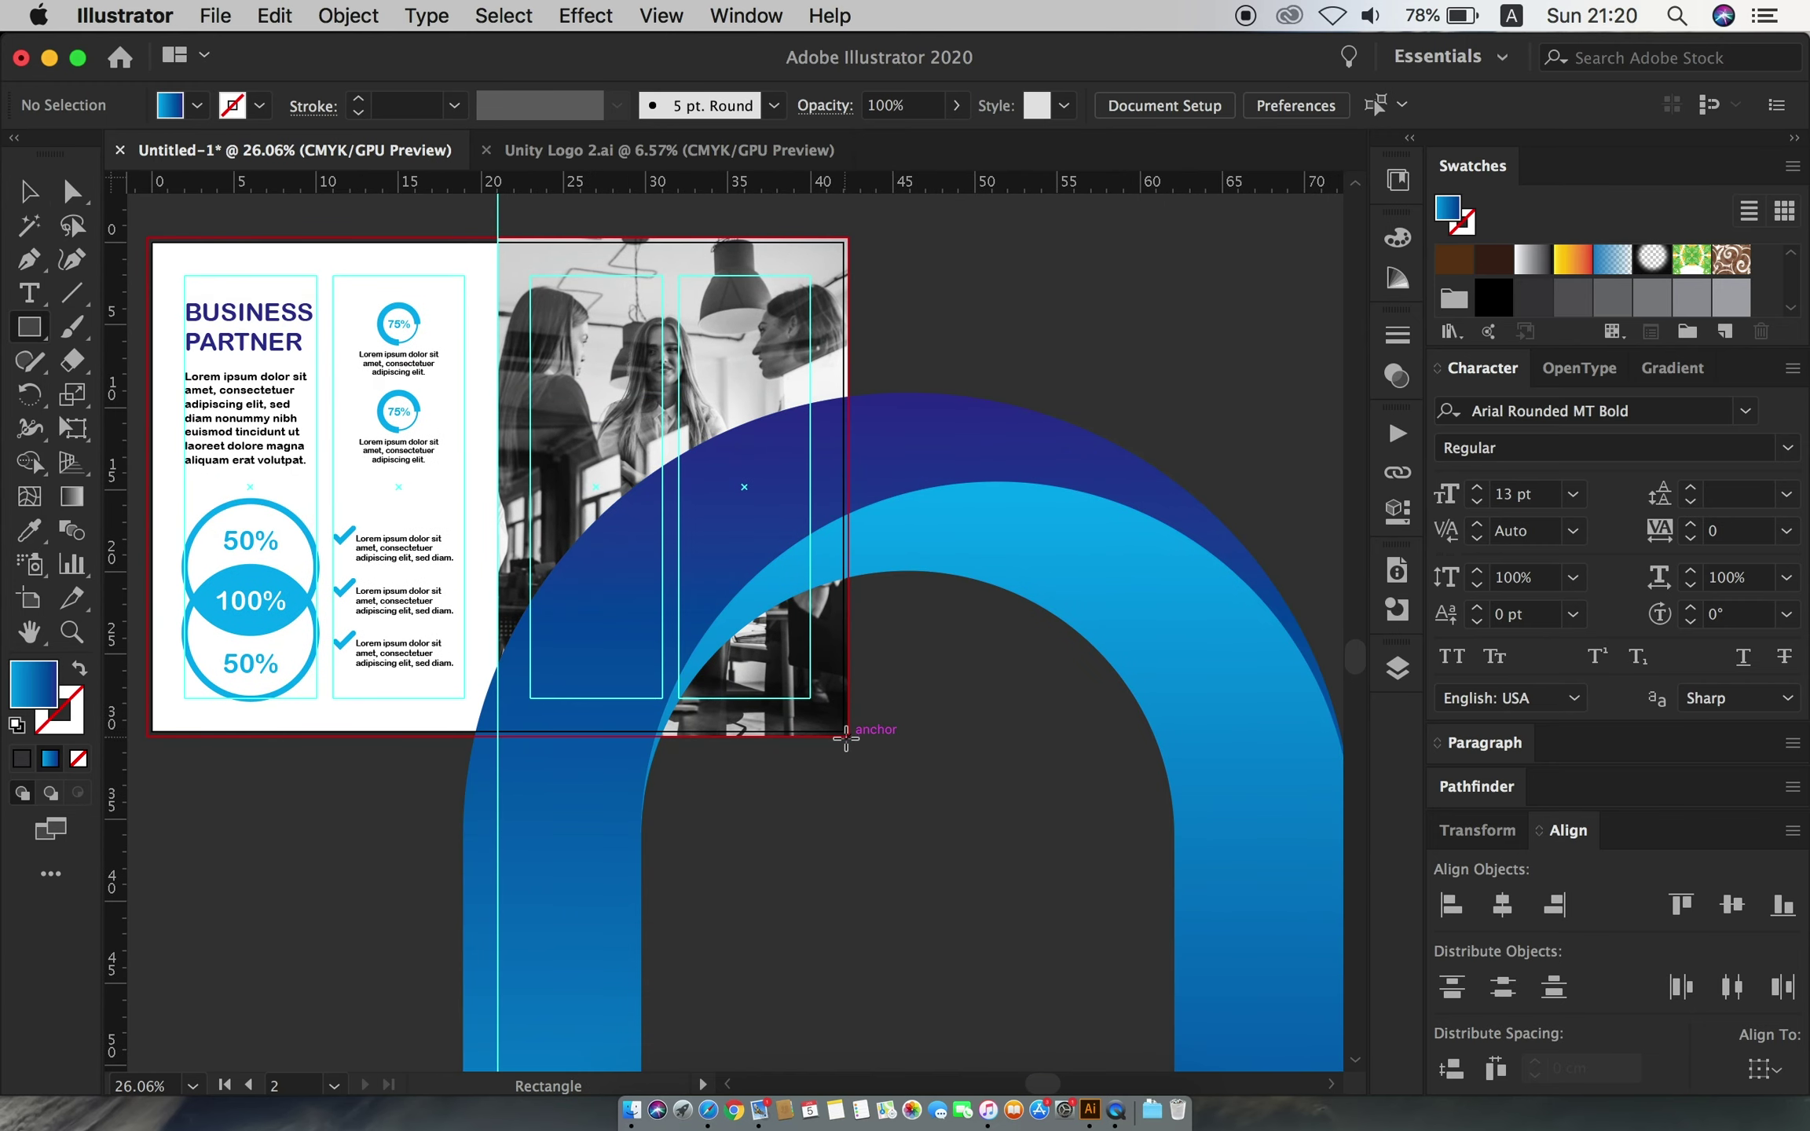
- Draw a rectangle over the photo panel and Shape Builder-erase the arch parts outside it
{"action": "left_click_drag", "start_coordinate": [848, 736], "coordinate": [465, 342]}
{"action": "left_click", "coordinate": [29, 193]}
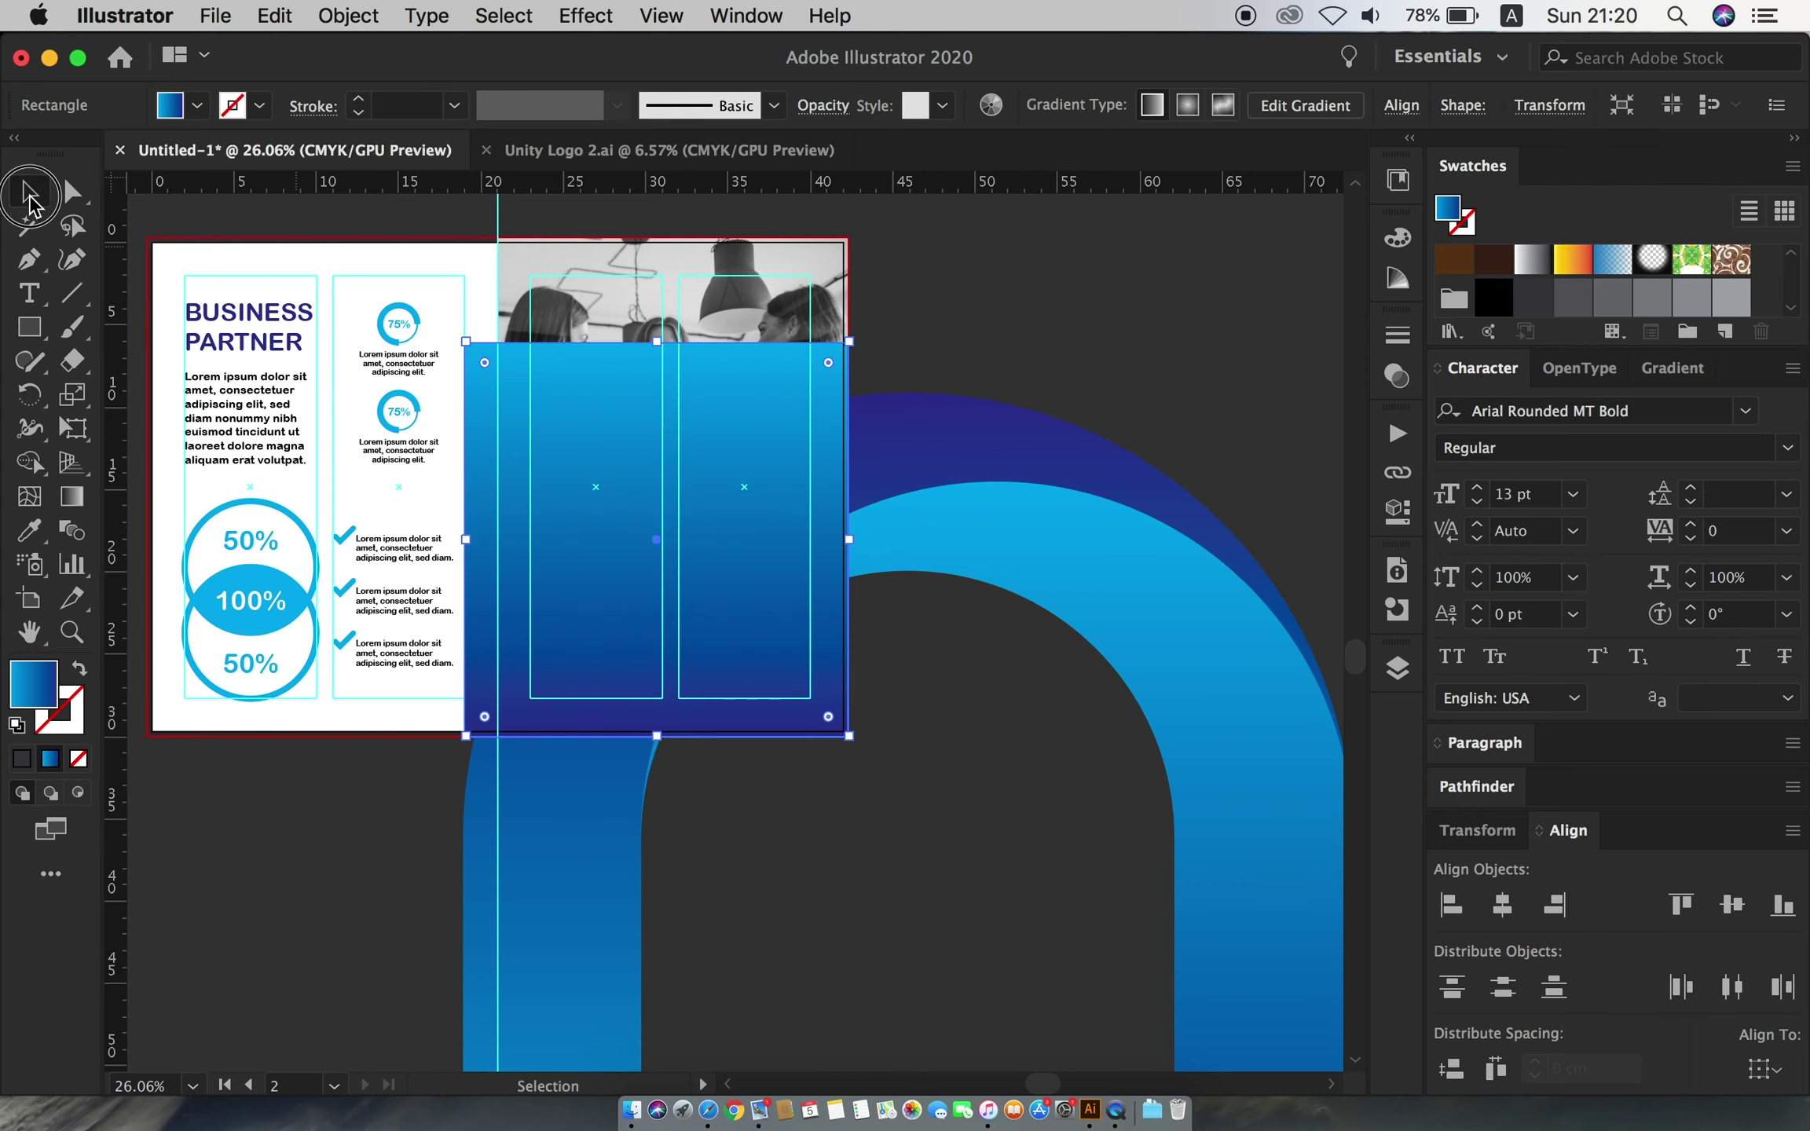
{"action": "left_click", "coordinate": [950, 505], "text": "shift"}
{"action": "left_click", "coordinate": [29, 462]}
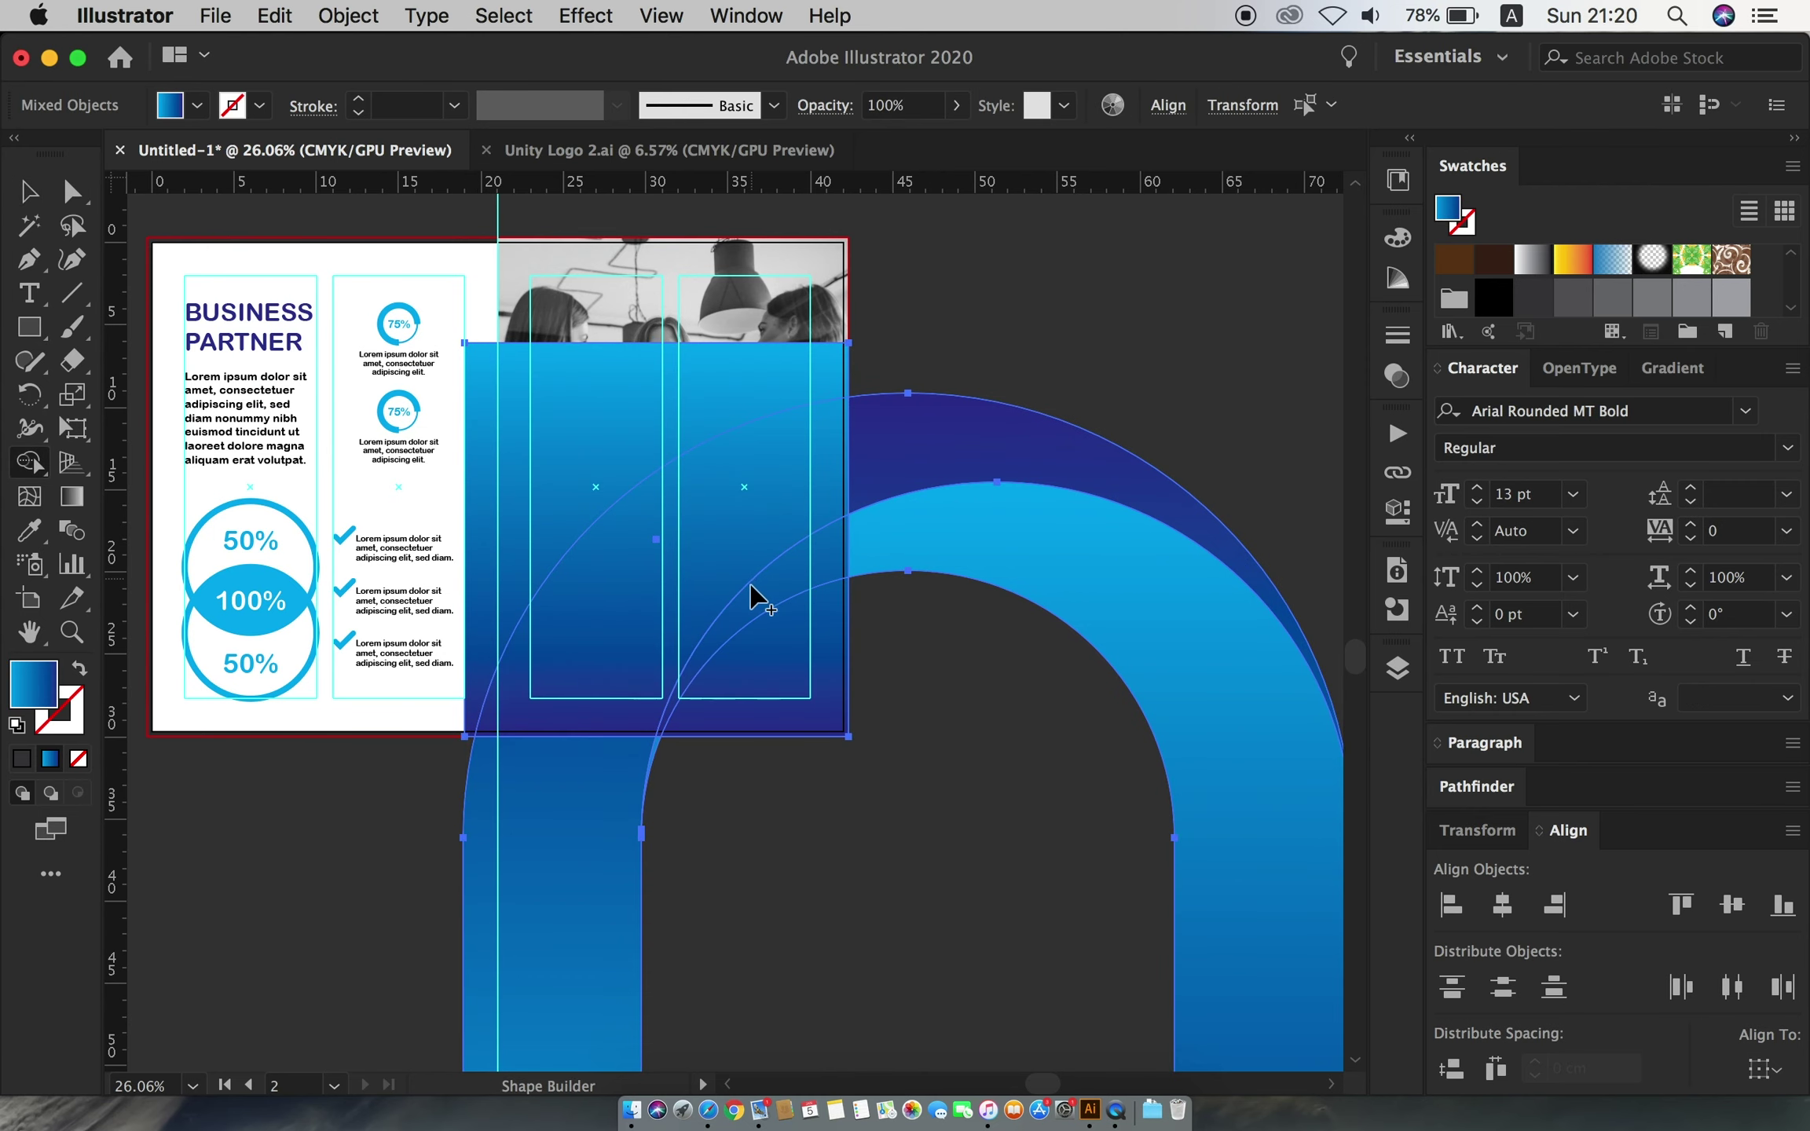
{"action": "left_click", "coordinate": [524, 795], "text": "alt"}
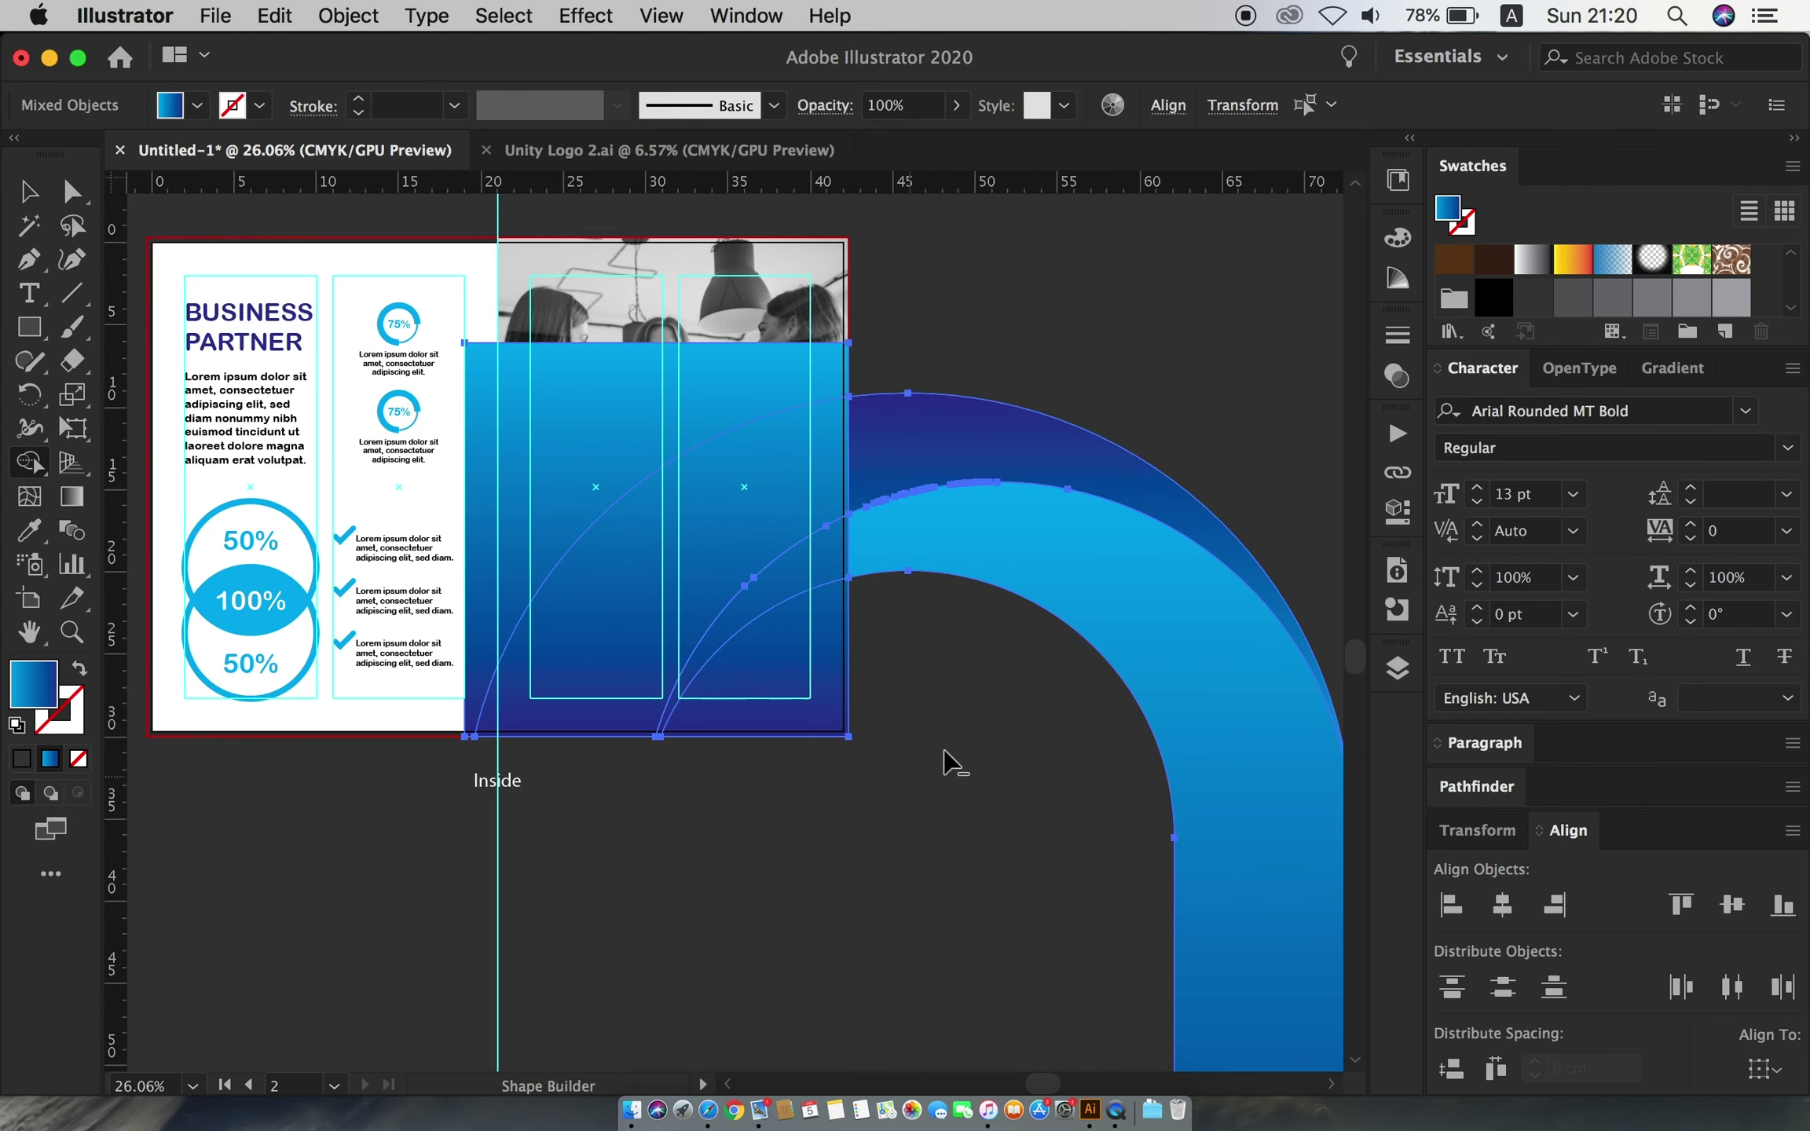
{"action": "left_click", "coordinate": [991, 377], "text": "alt"}
{"action": "key", "text": "v"}
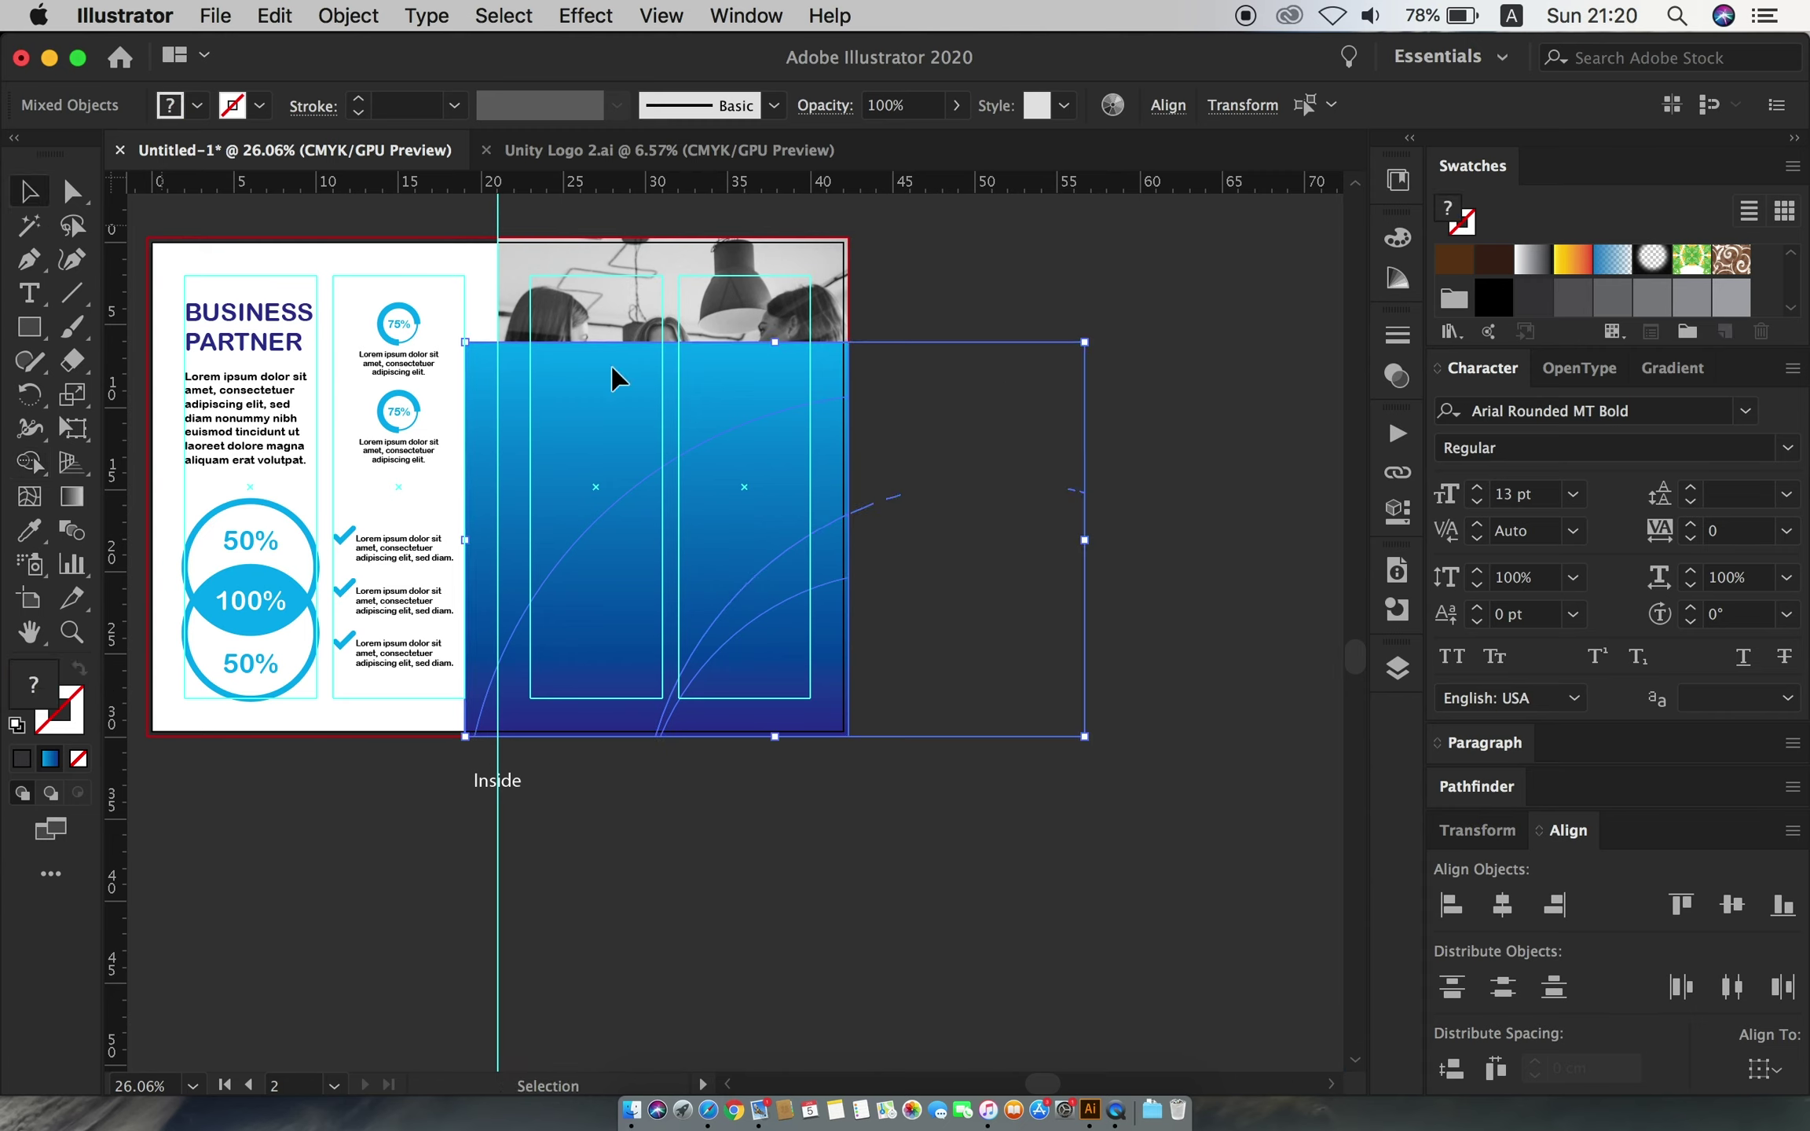
- Delete the helper rectangle and the stray arc piece outside the panel
{"action": "left_click", "coordinate": [1017, 509]}
{"action": "left_click", "coordinate": [674, 381]}
{"action": "key", "text": "Delete"}
{"action": "left_click", "coordinate": [820, 493]}
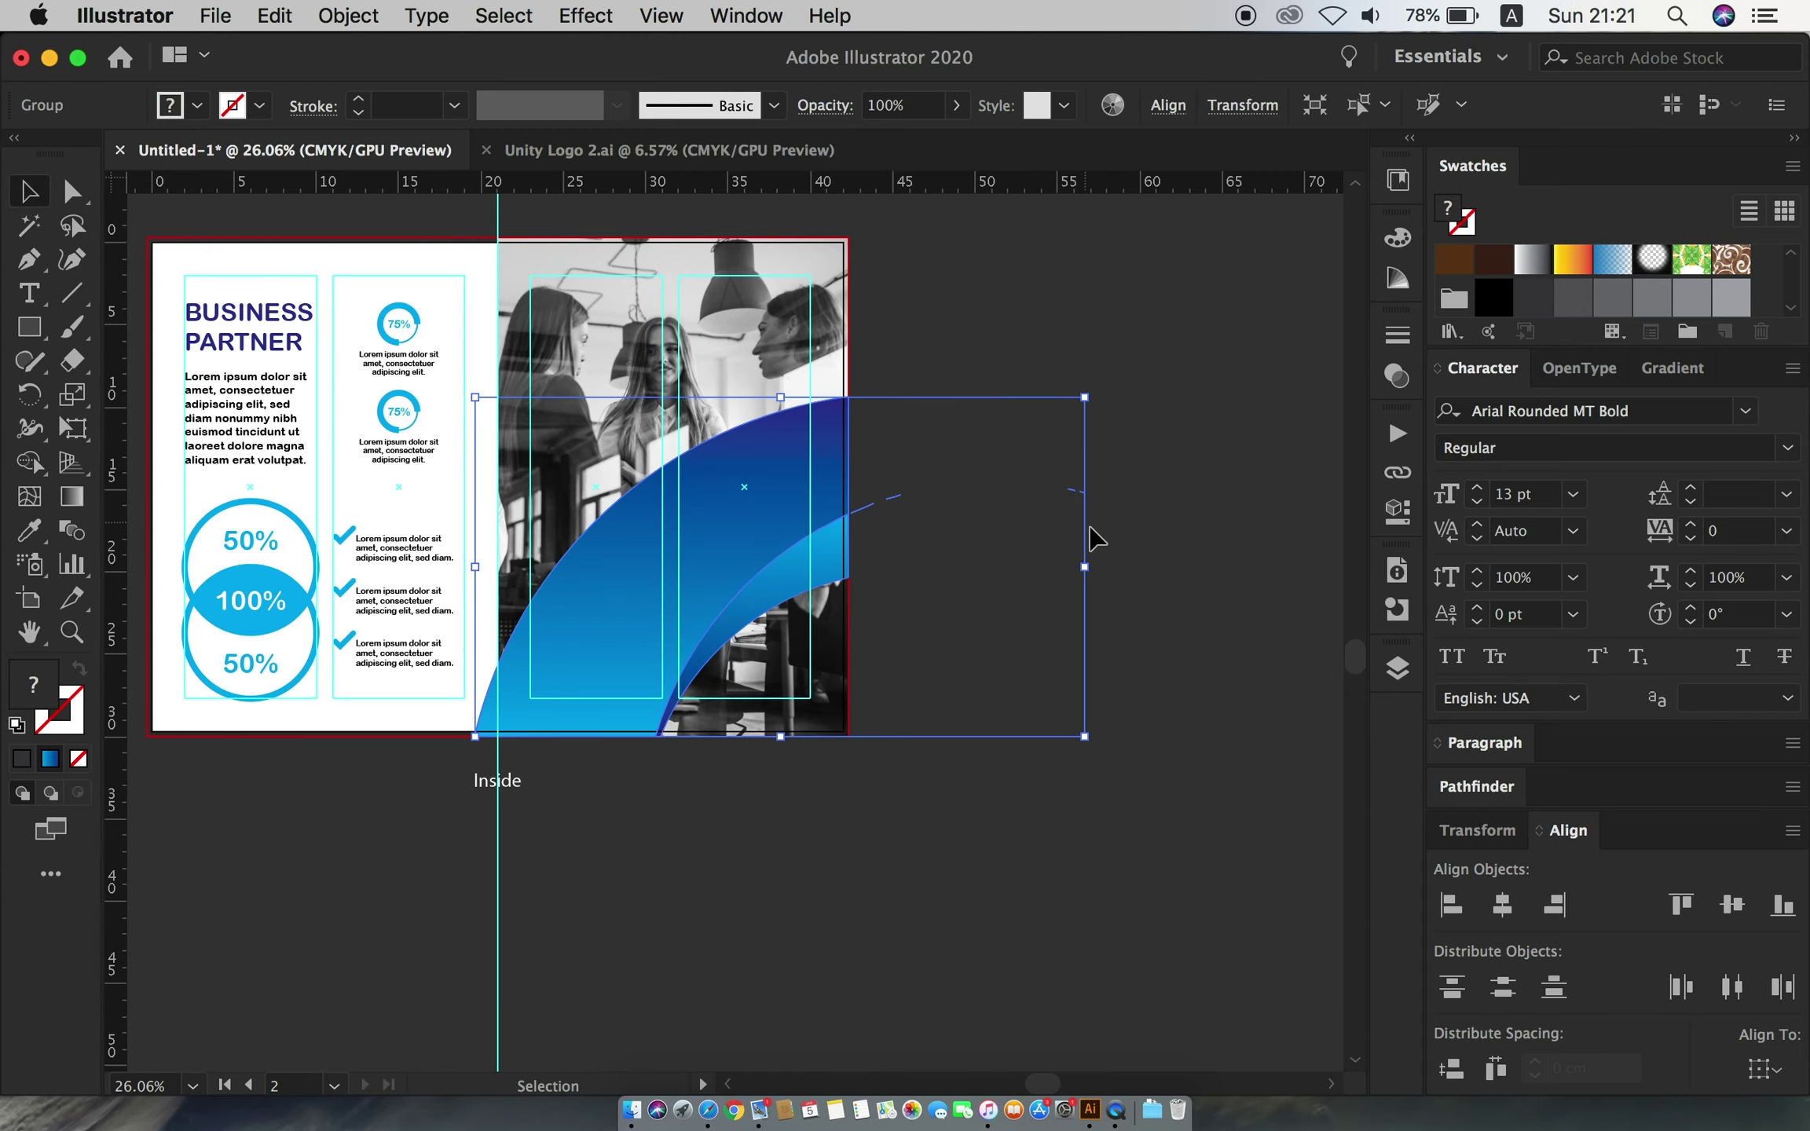
{"action": "right_click", "coordinate": [937, 464]}
{"action": "left_click", "coordinate": [817, 589]}
{"action": "left_click", "coordinate": [756, 526]}
{"action": "key", "text": "Delete"}
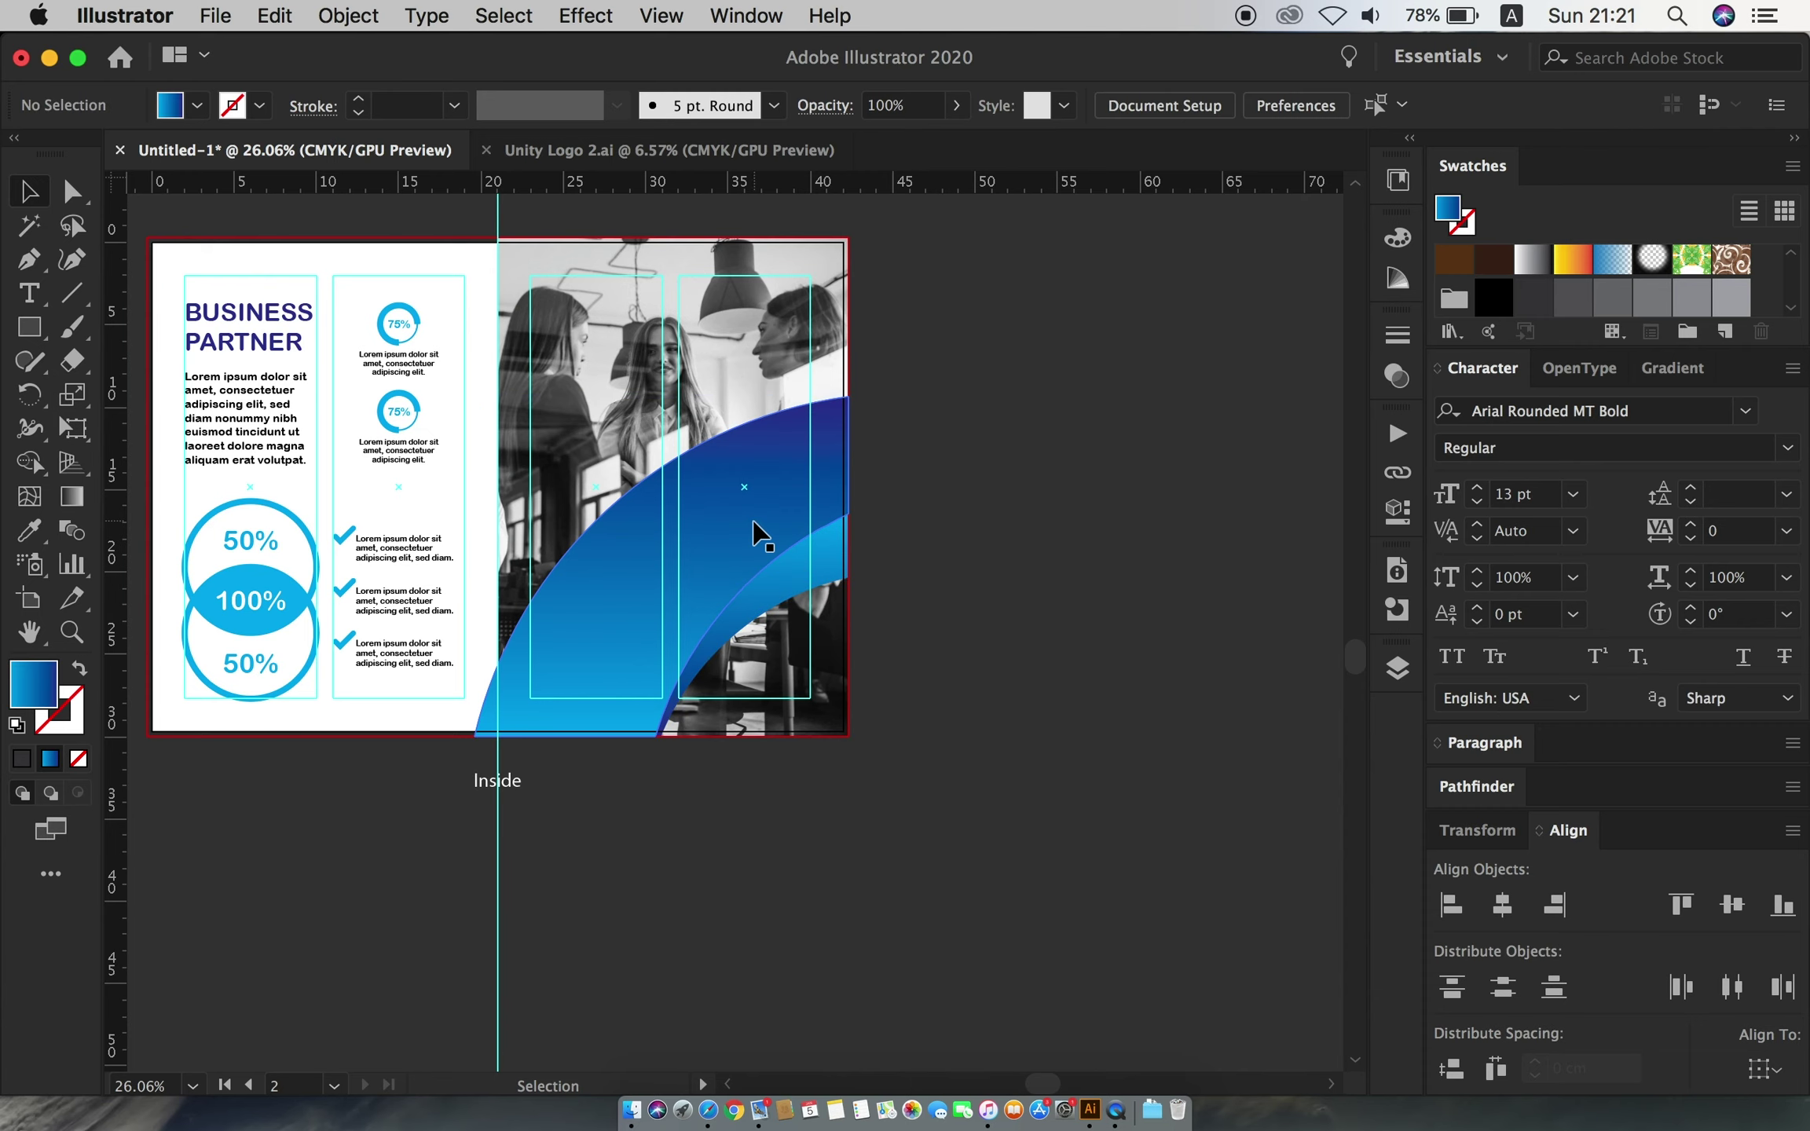
{"action": "left_click_drag", "start_coordinate": [755, 525], "coordinate": [828, 497]}
- Group the two remaining arch pieces together
{"action": "left_click", "coordinate": [817, 515]}
{"action": "left_click", "coordinate": [348, 16]}
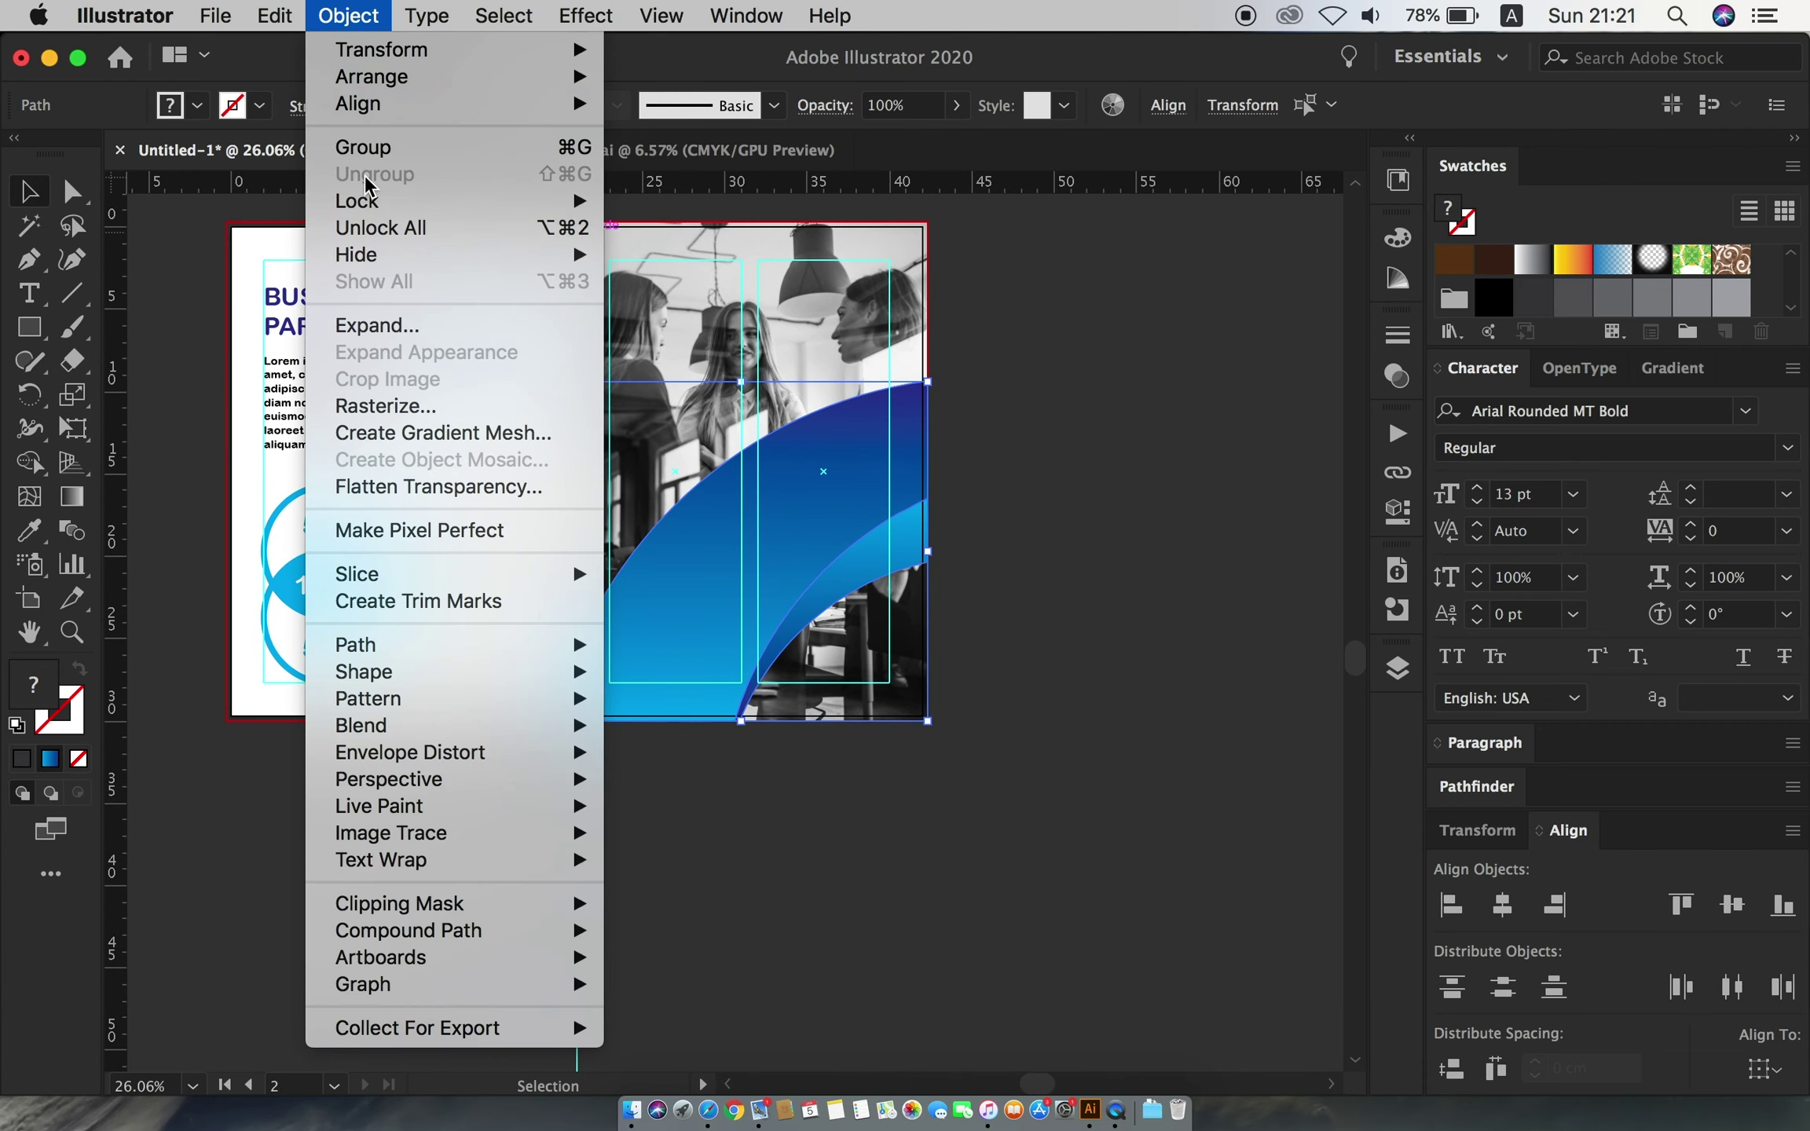
{"action": "left_click", "coordinate": [397, 143]}
{"action": "left_click", "coordinate": [809, 105]}
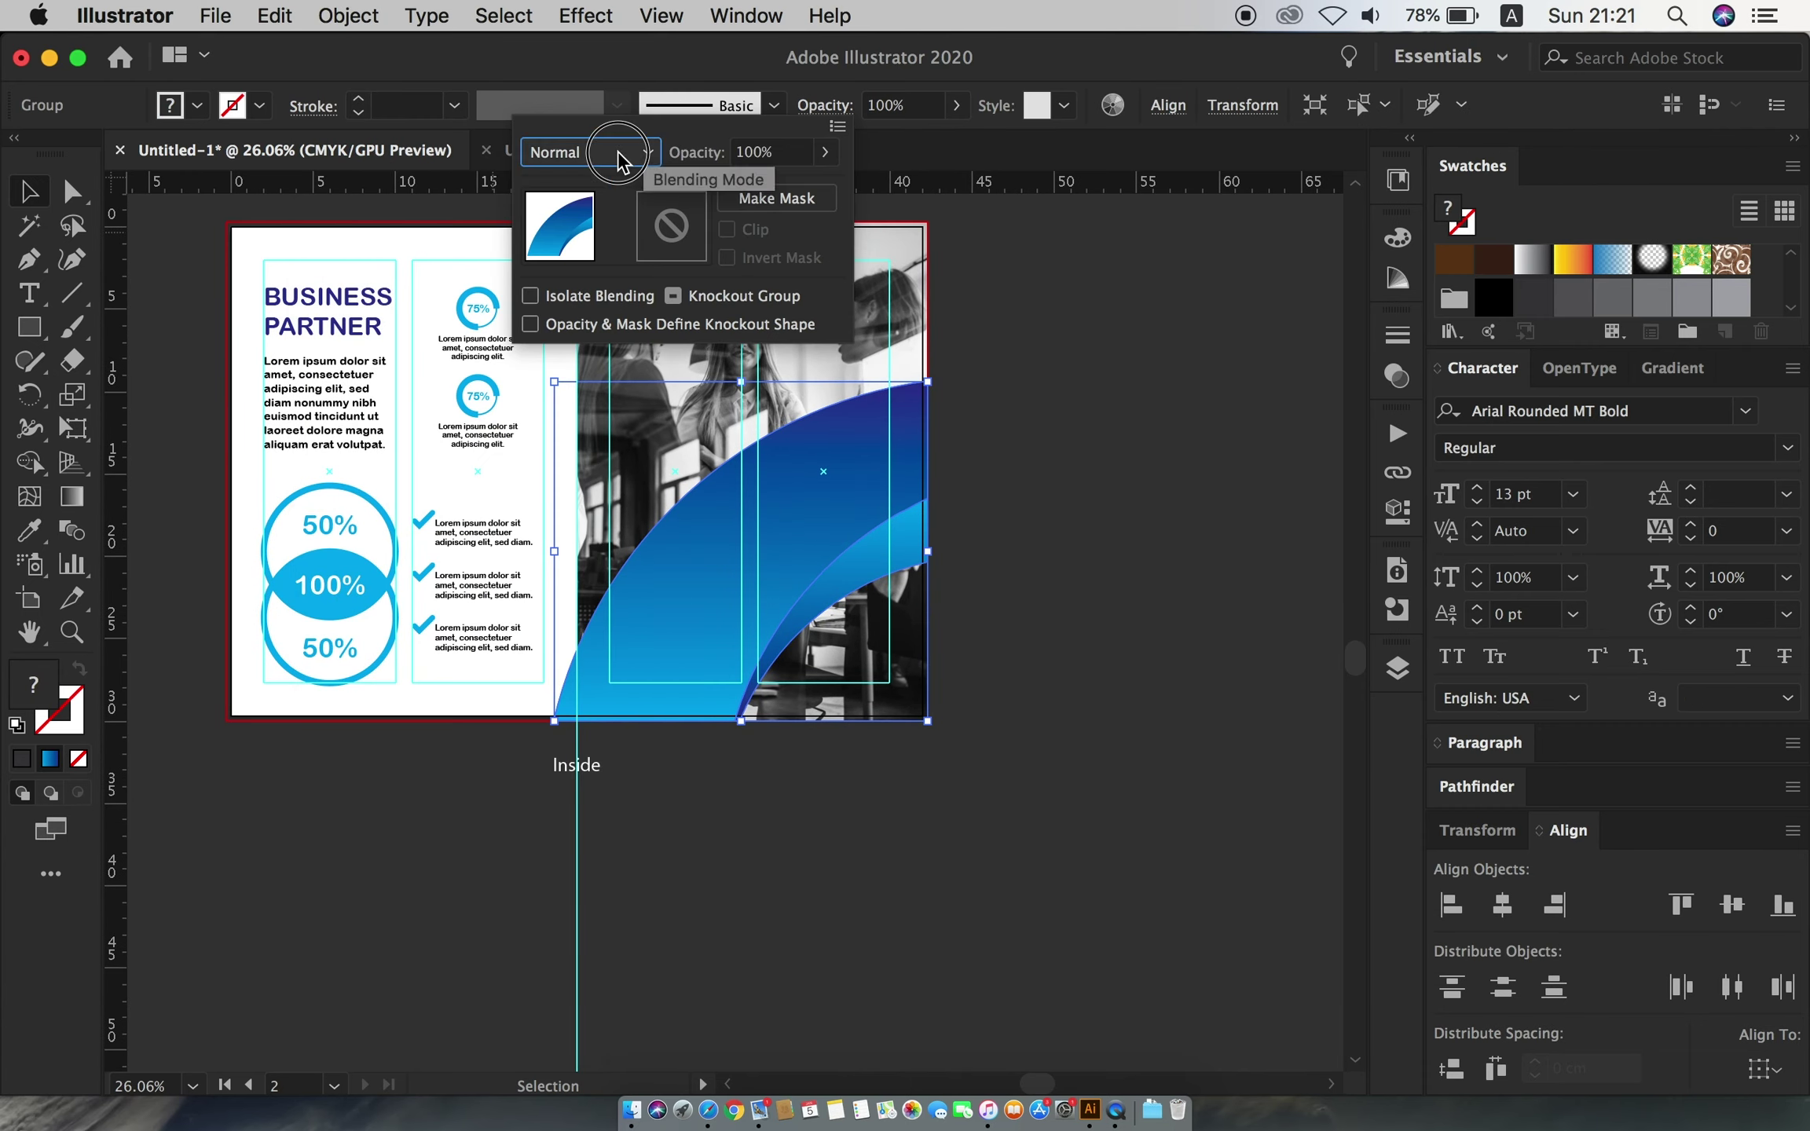
{"action": "left_click", "coordinate": [597, 151]}
{"action": "left_click", "coordinate": [29, 326]}
- Draw a circle over the photo panel, fill it cyan, shift it right and enlarge it
{"action": "left_click", "coordinate": [161, 392]}
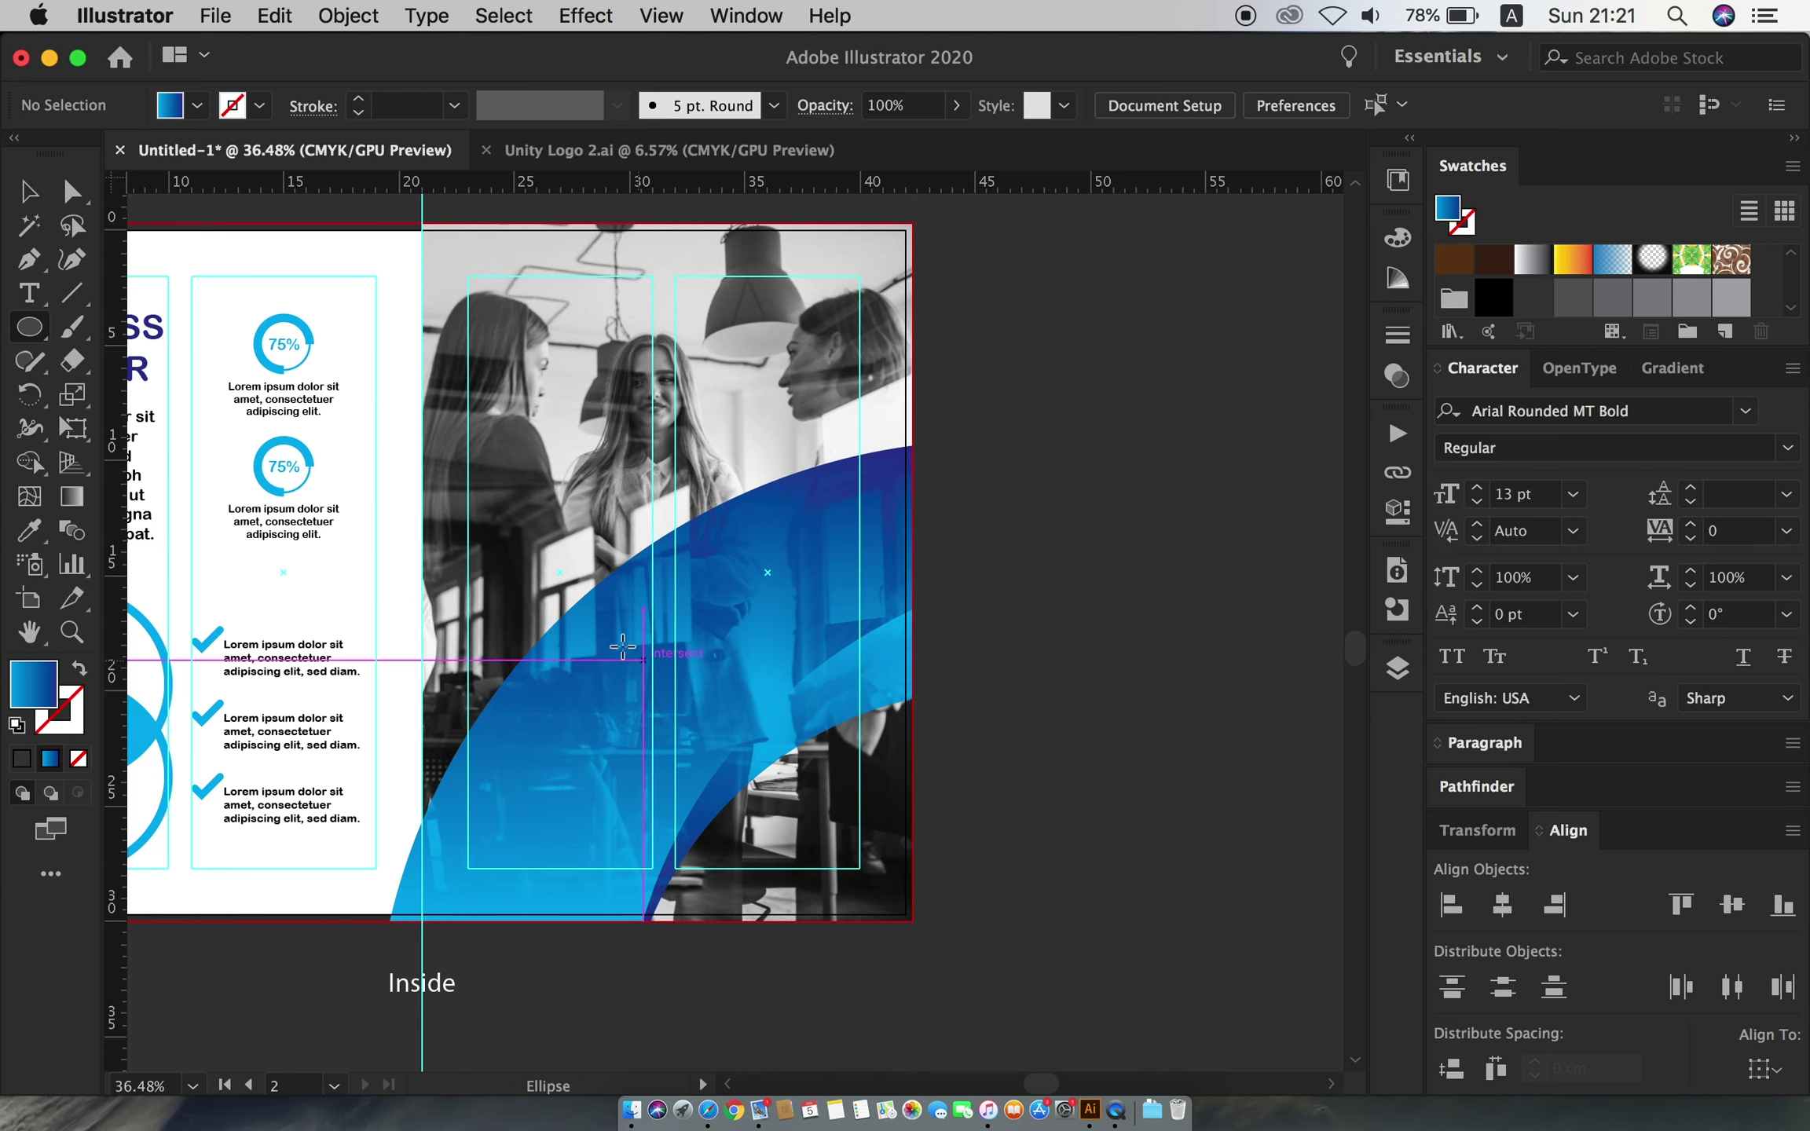
{"action": "mouse_move", "coordinate": [470, 554]}
{"action": "left_mouse_down"}
{"action": "mouse_move", "coordinate": [684, 711]}
{"action": "mouse_move", "coordinate": [782, 867]}
{"action": "left_mouse_up"}
{"action": "left_click", "coordinate": [29, 195]}
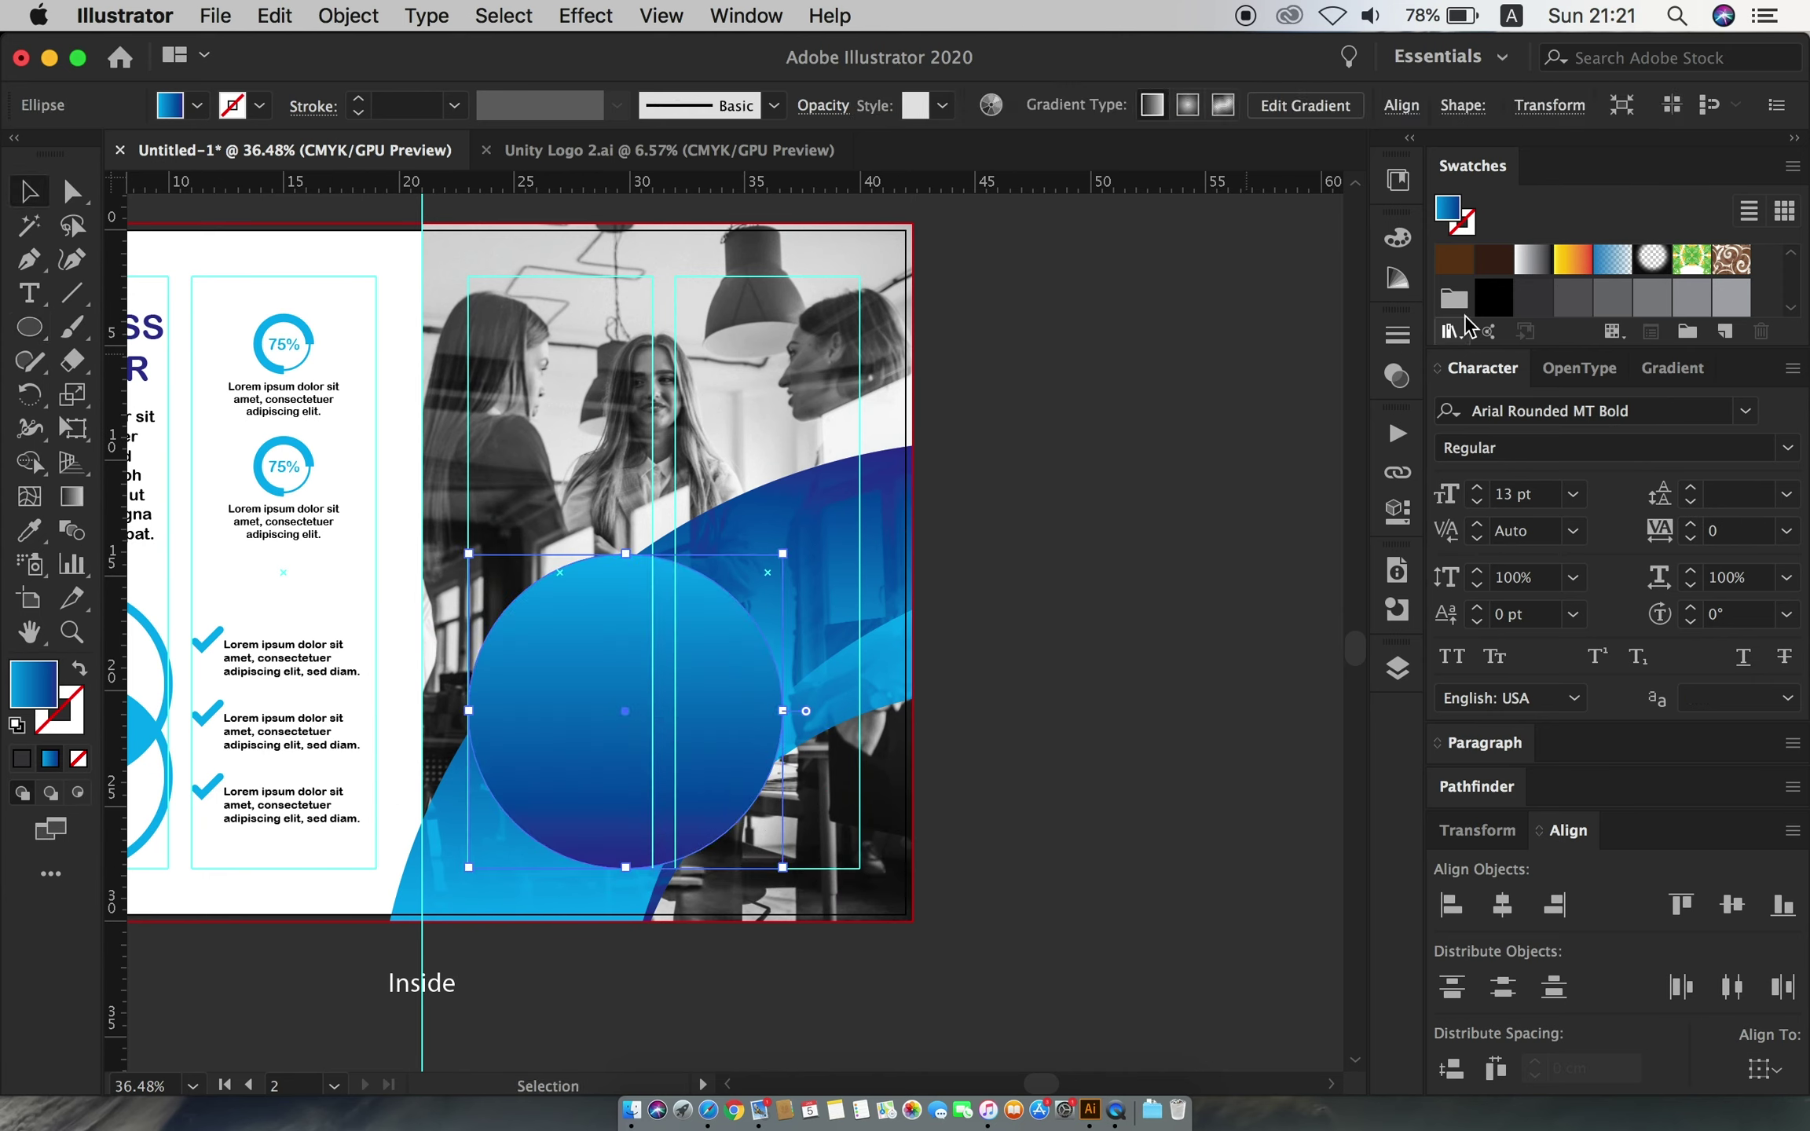
{"action": "scroll", "coordinate": [1544, 275], "scroll_direction": "up", "scroll_amount": 5}
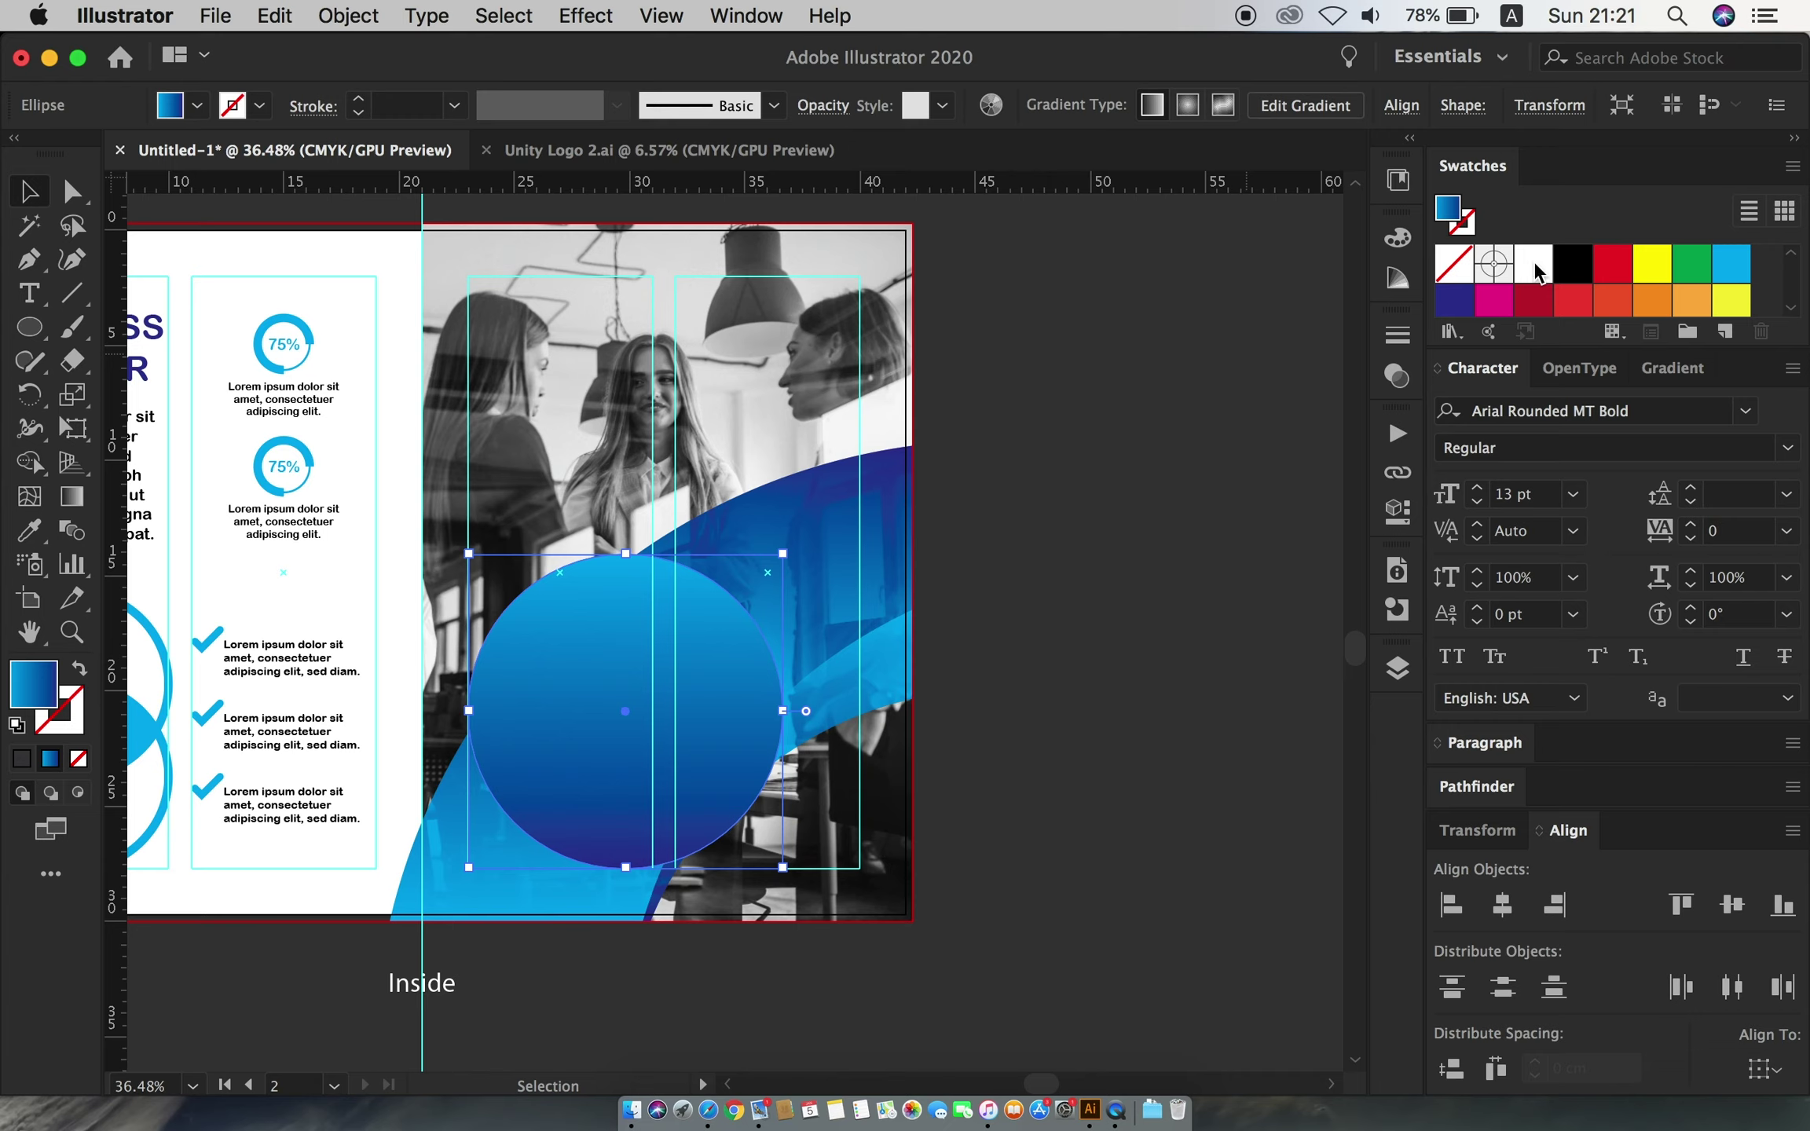
{"action": "left_click", "coordinate": [1731, 263]}
{"action": "left_click_drag", "start_coordinate": [717, 717], "coordinate": [795, 716]}
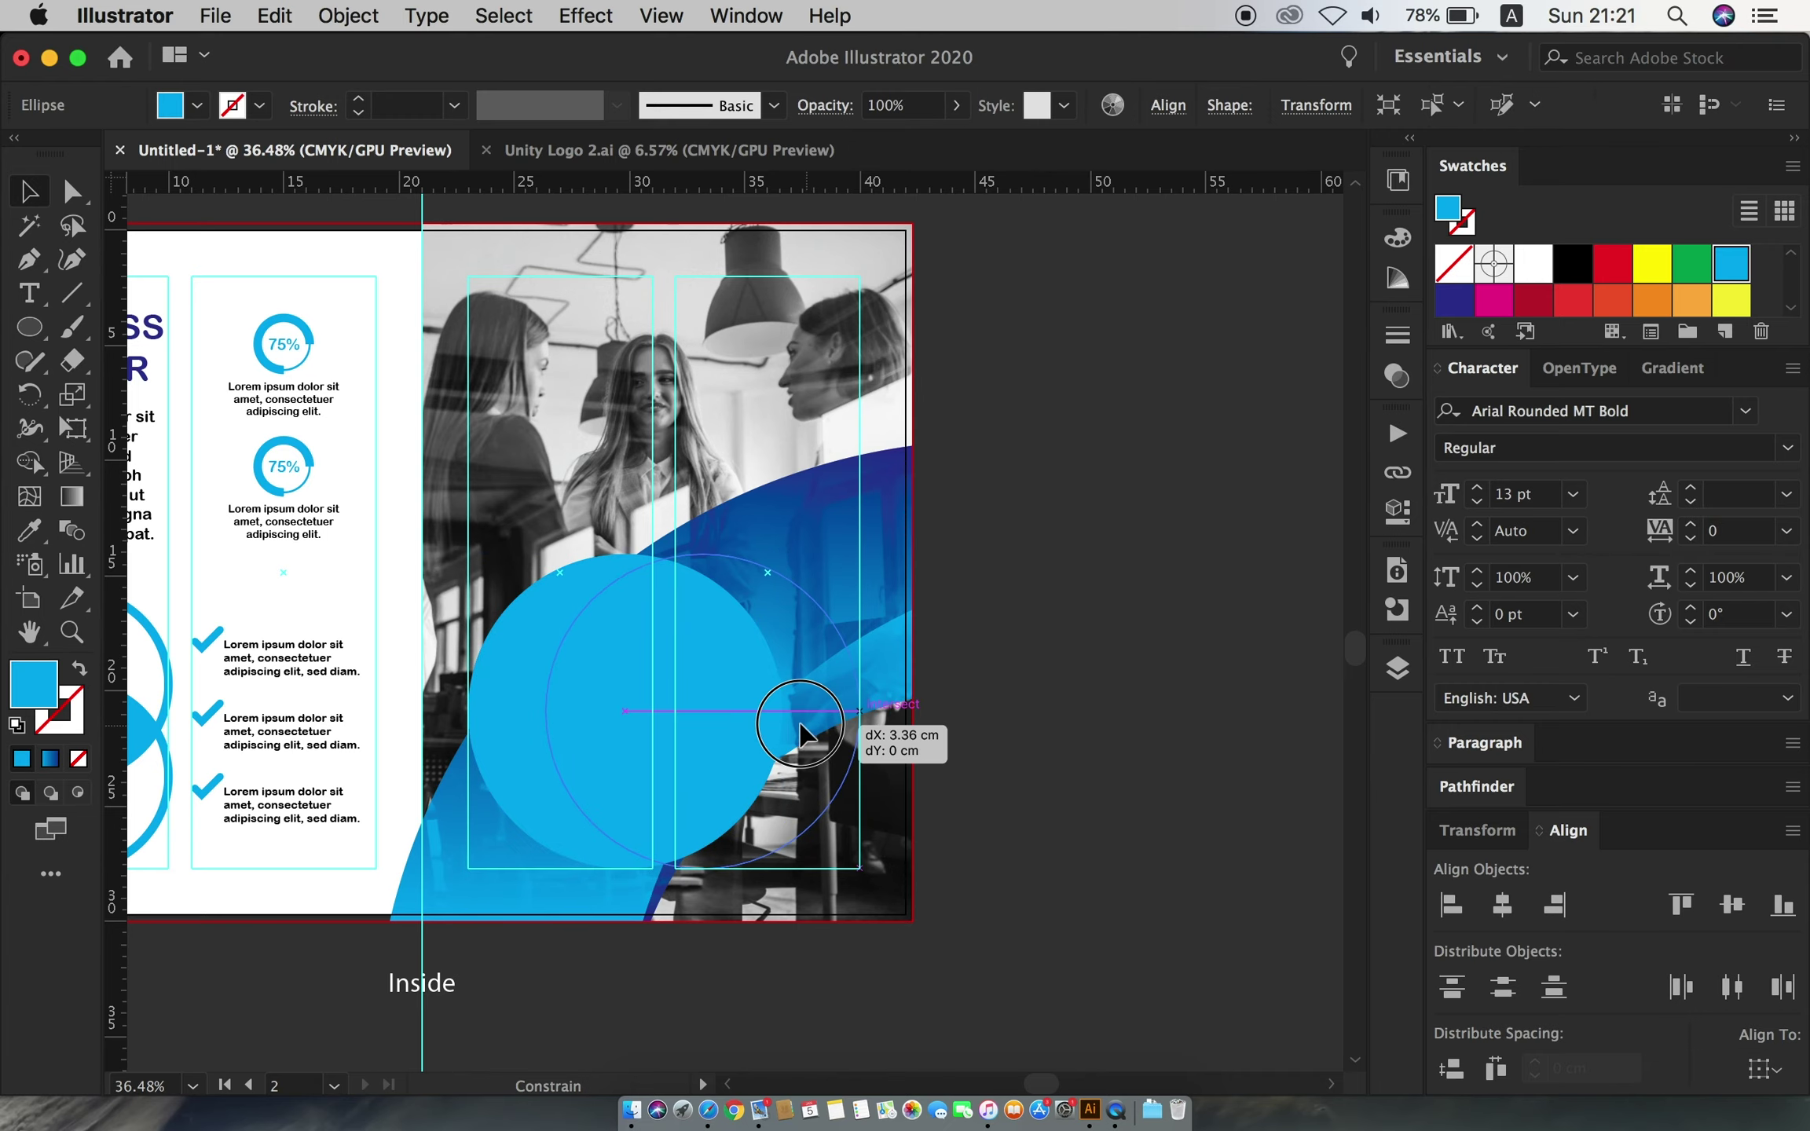
{"action": "left_click_drag", "start_coordinate": [546, 553], "coordinate": [496, 504]}
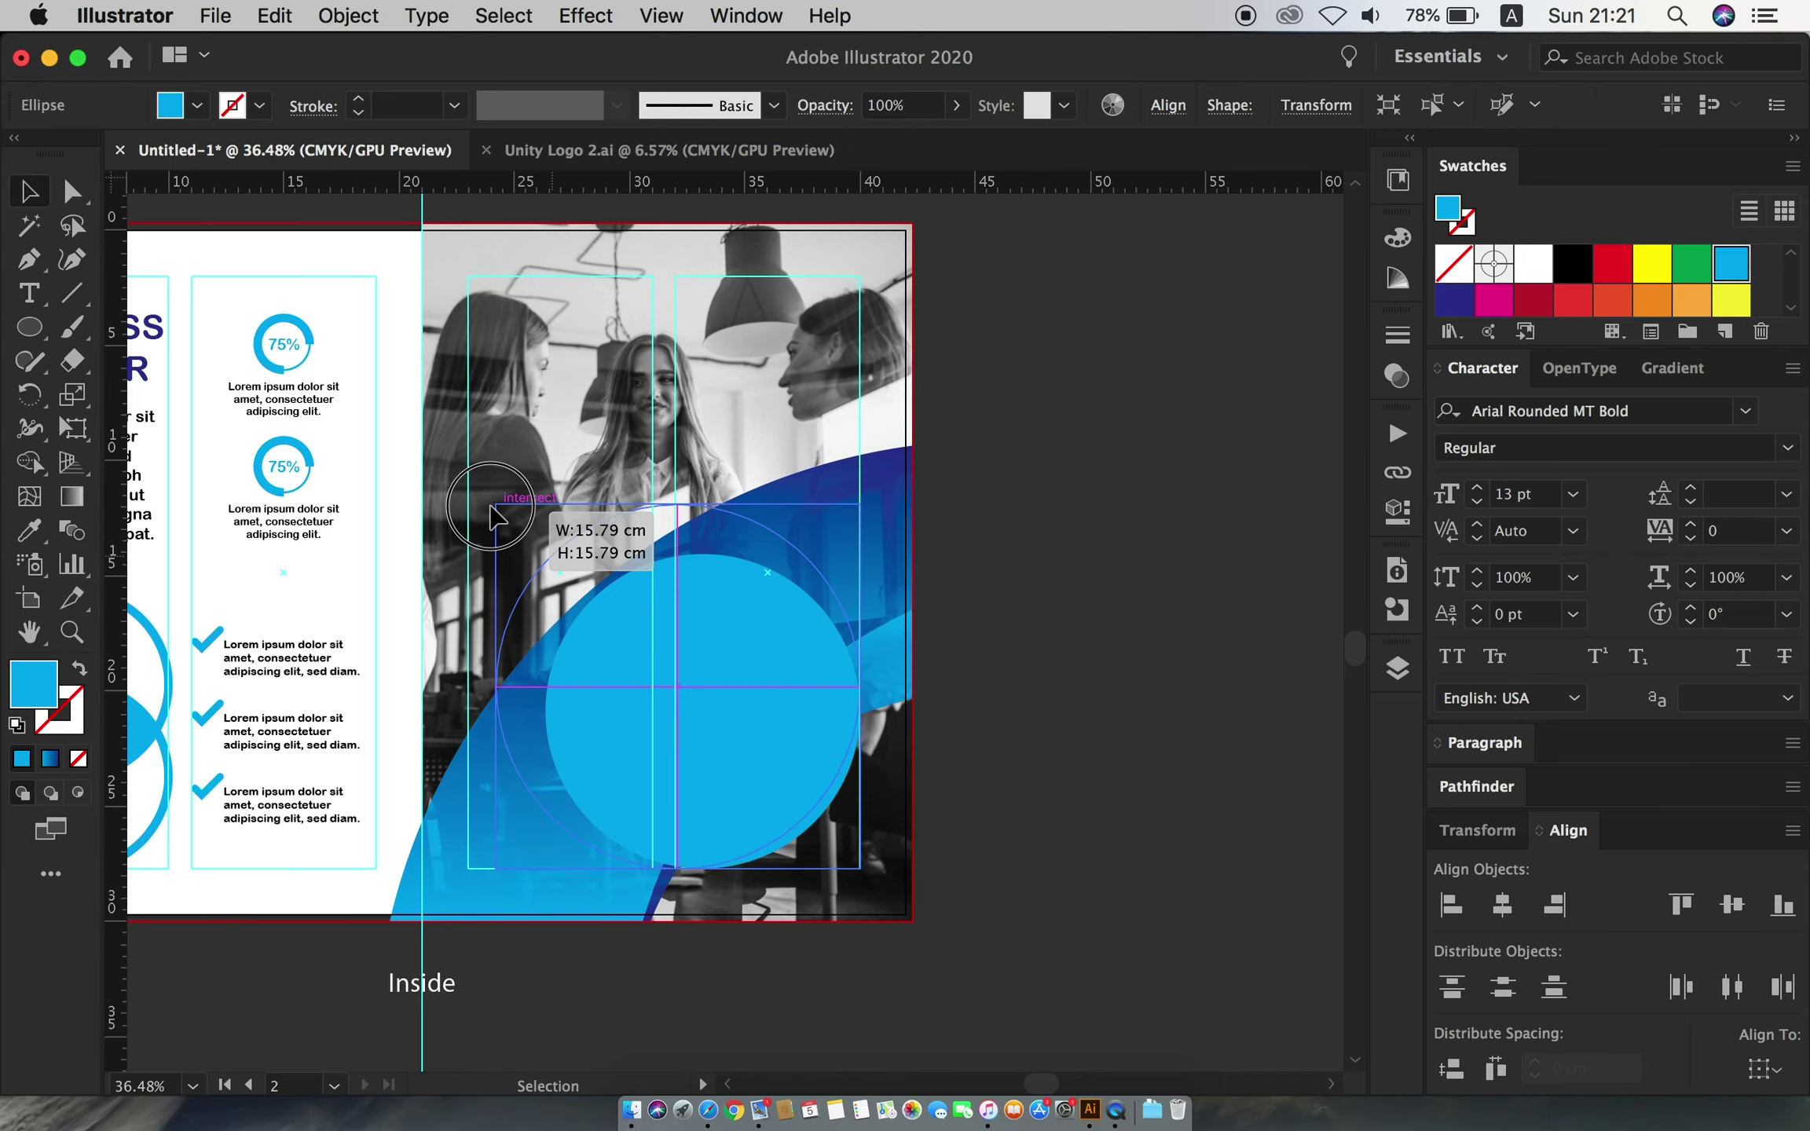
- Nudge the cyan circle left and fill the smaller overlapping circle dark blue
{"action": "left_click", "coordinate": [1053, 677]}
{"action": "left_click_drag", "start_coordinate": [800, 679], "coordinate": [653, 687]}
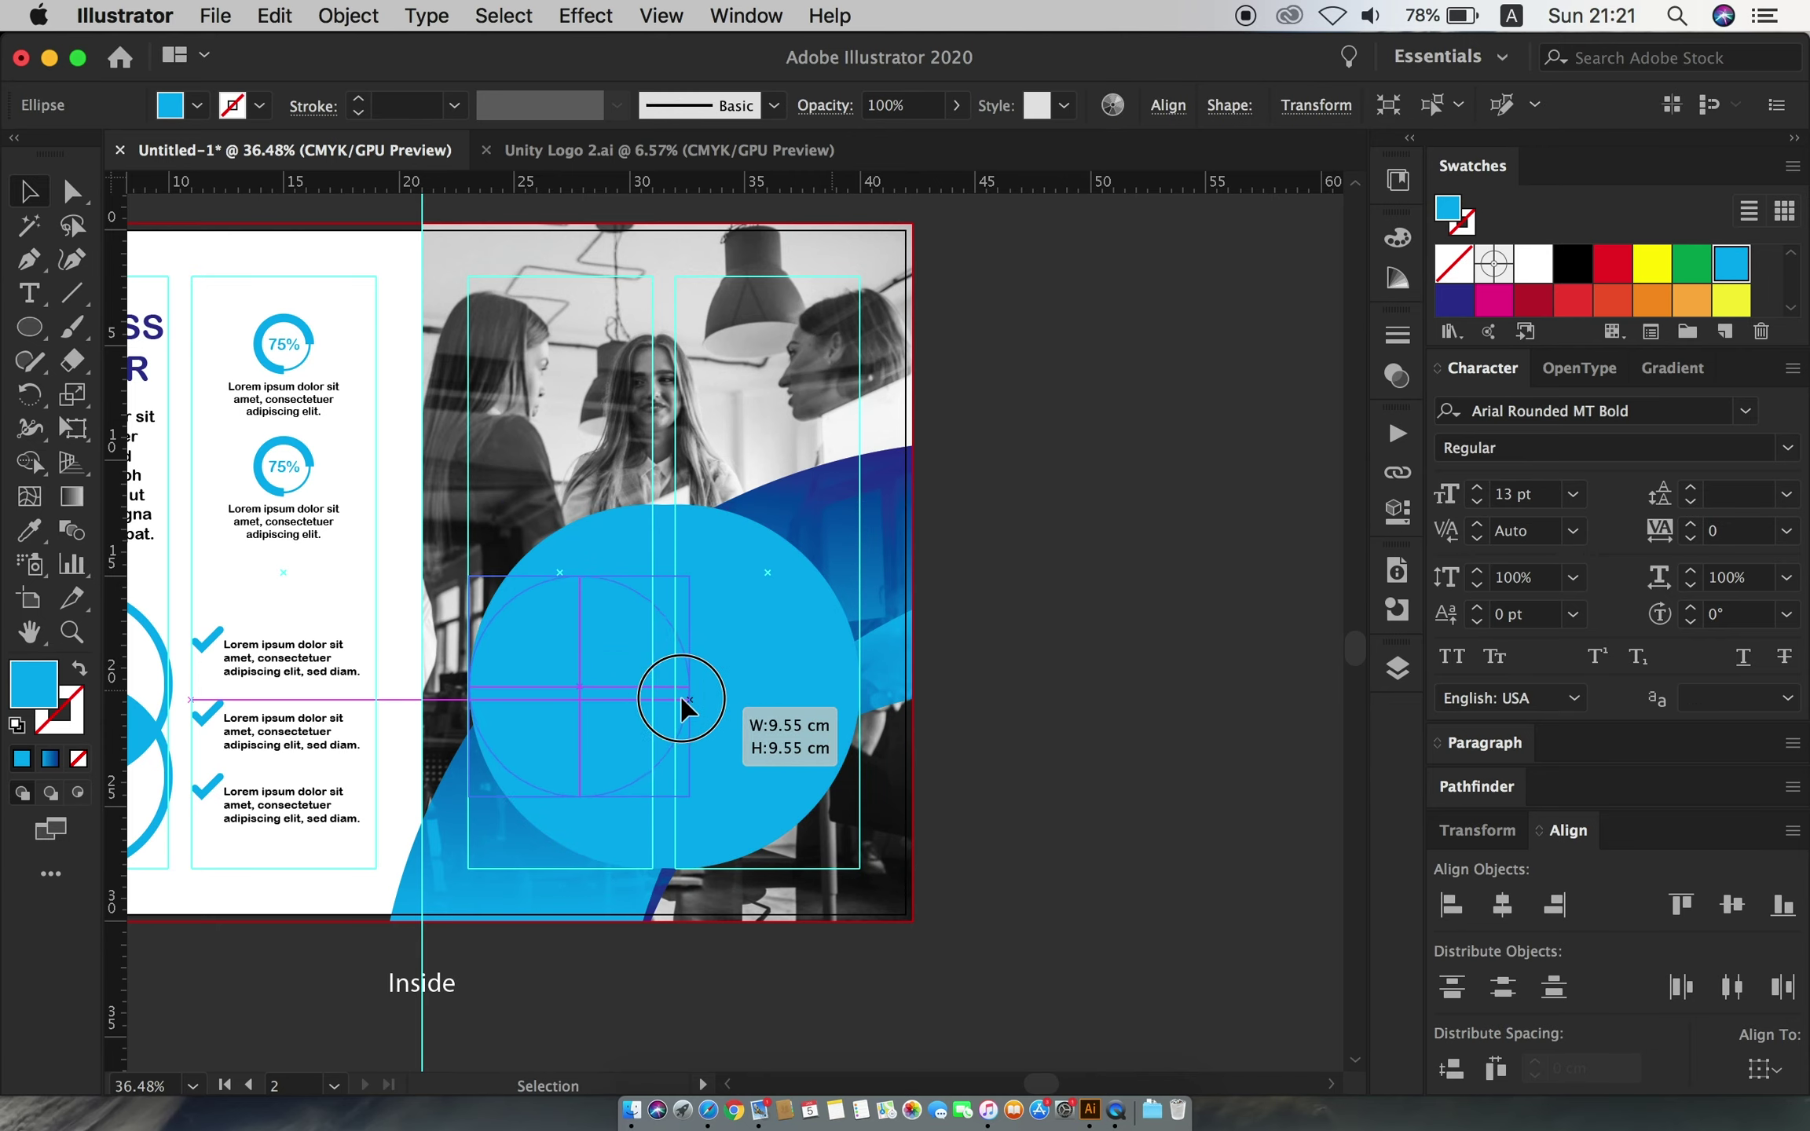
{"action": "left_click", "coordinate": [1454, 299]}
{"action": "left_click", "coordinate": [721, 648]}
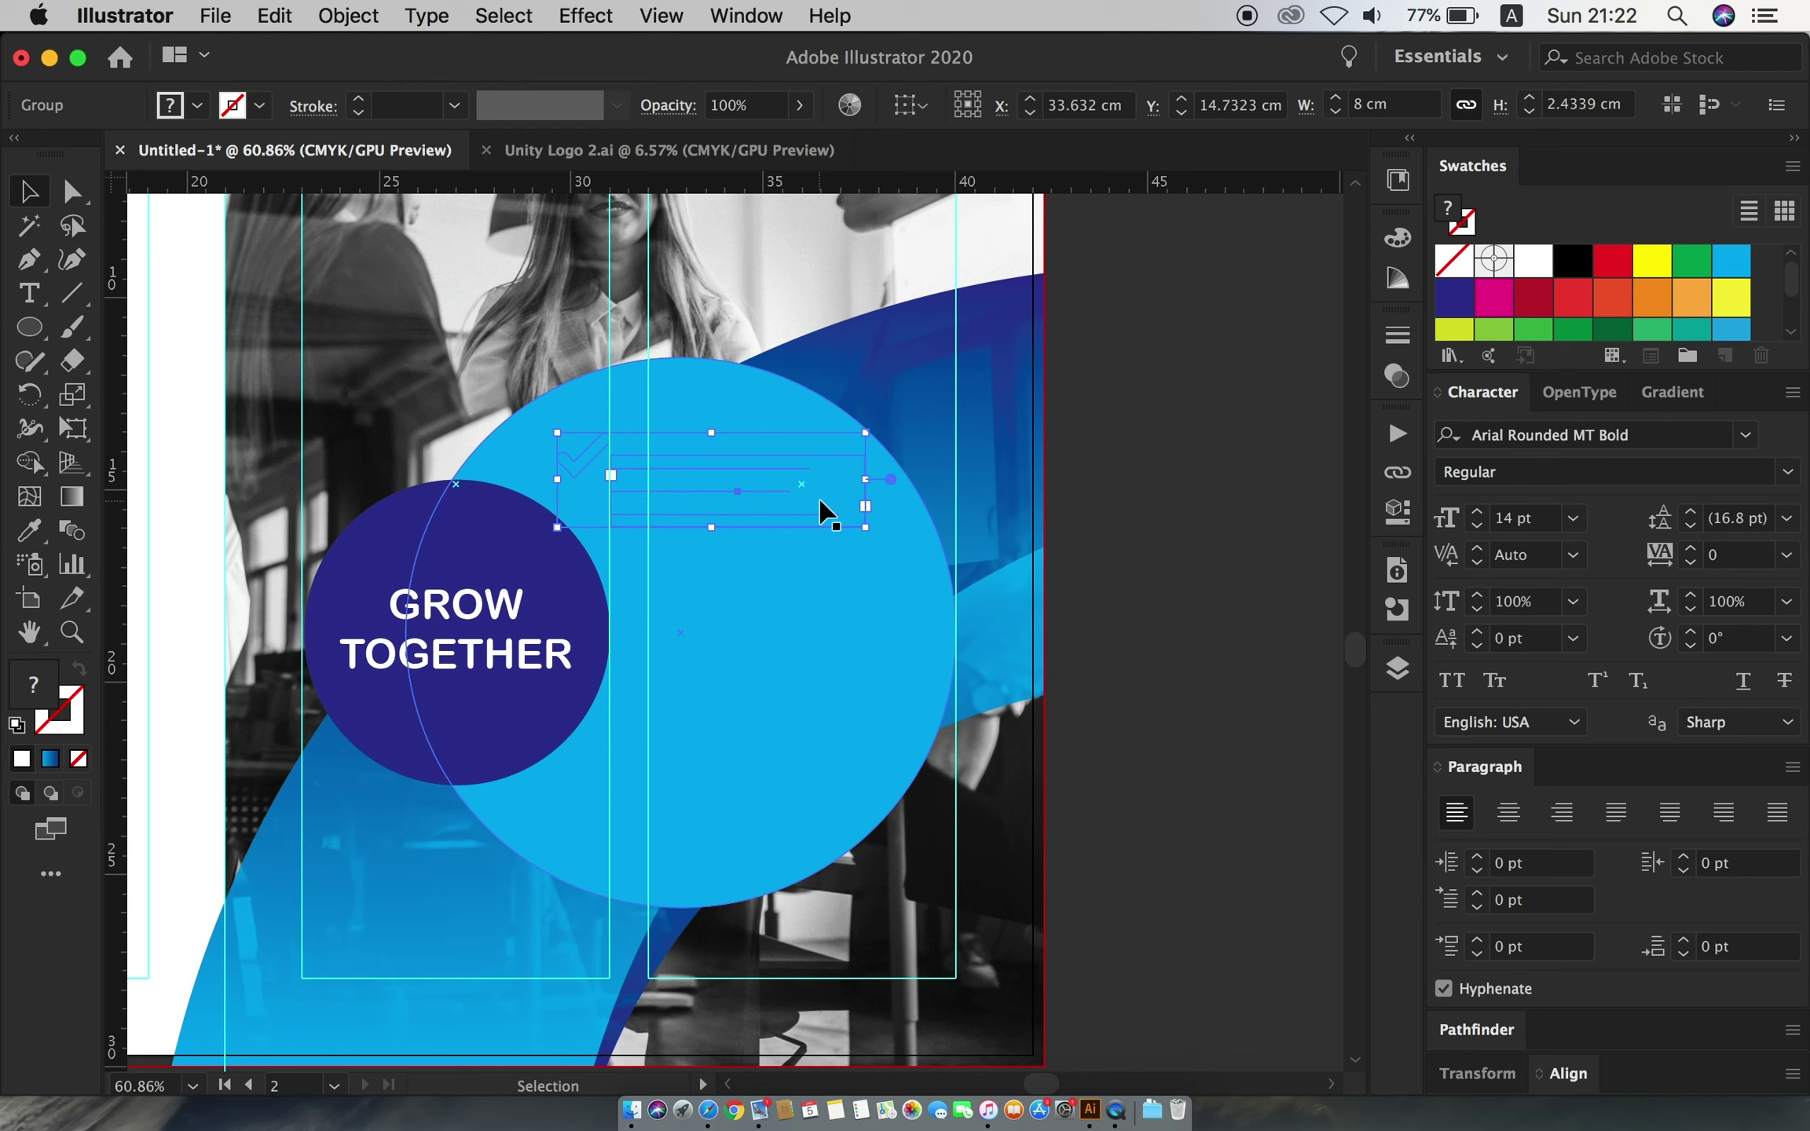
- Bring the checkmark text in front of the circle and make it white
{"action": "right_click", "coordinate": [820, 505]}
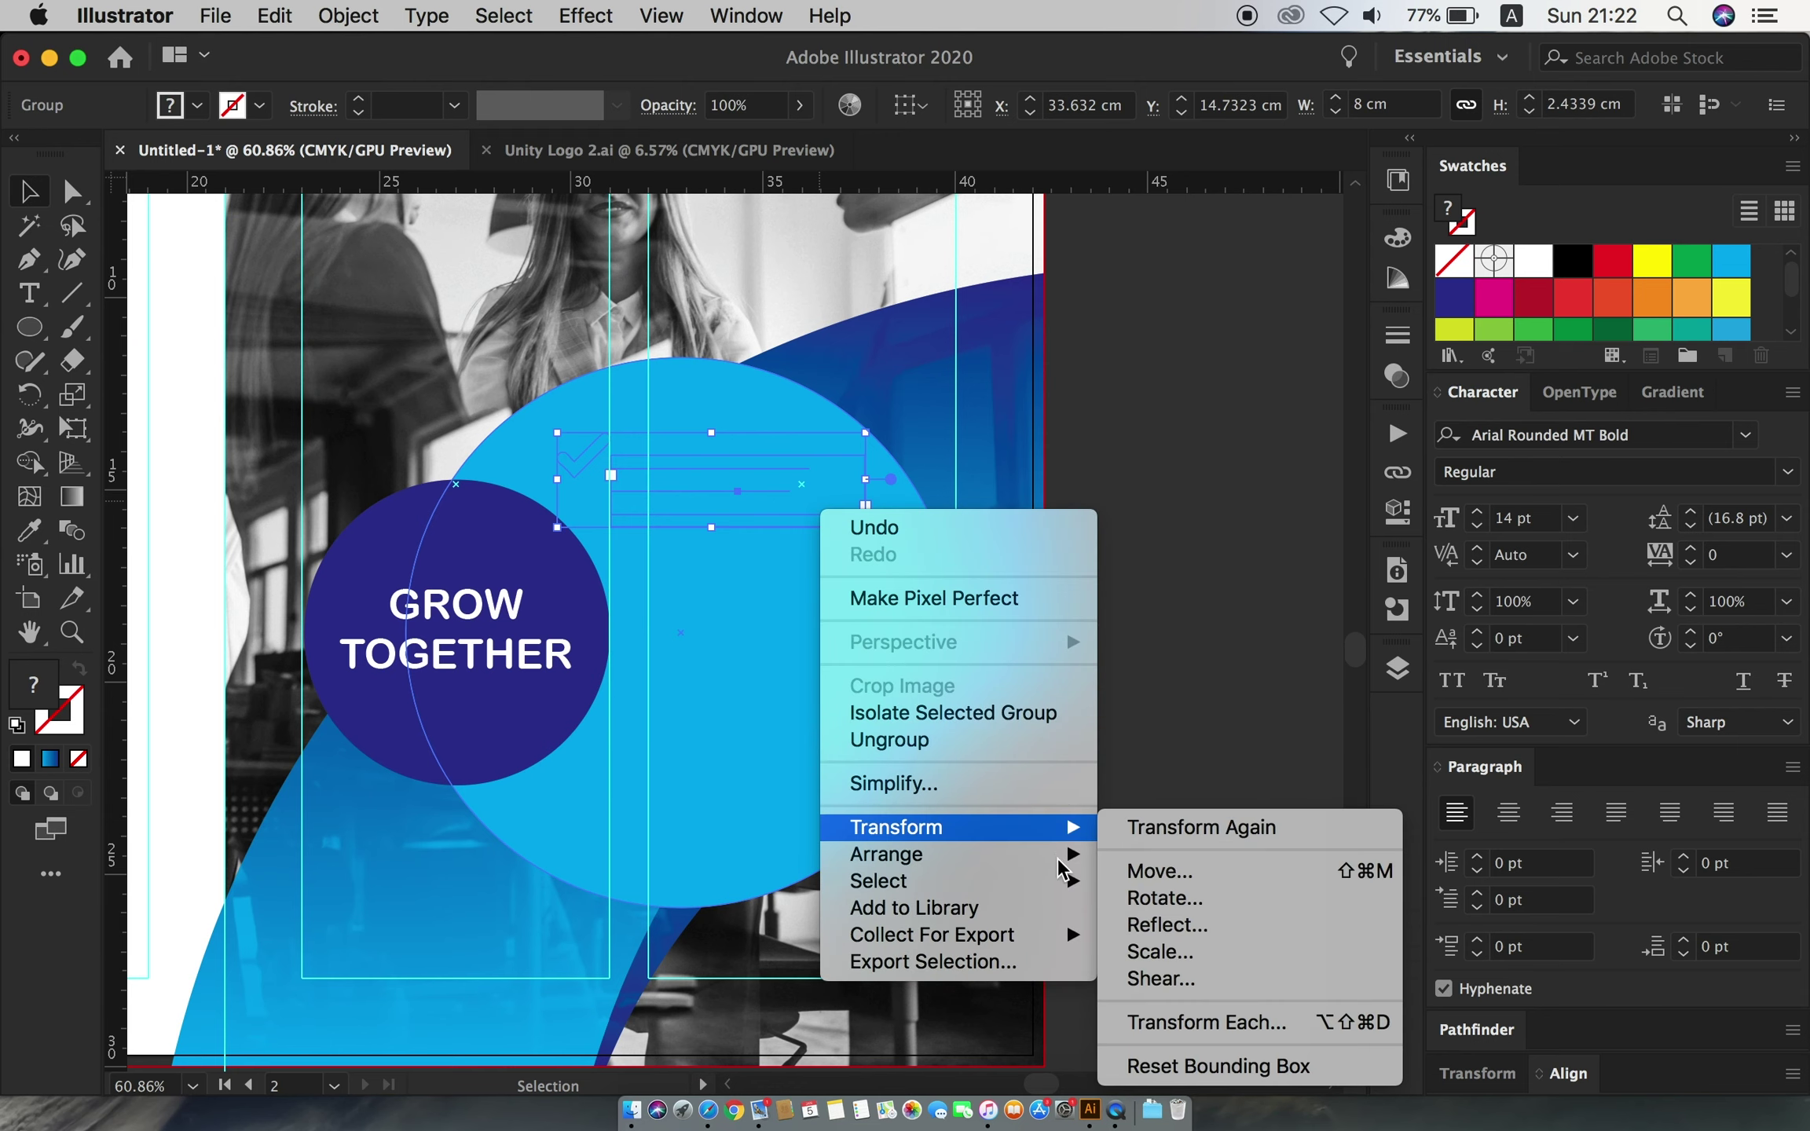
{"action": "left_click", "coordinate": [1170, 852]}
{"action": "left_click", "coordinate": [1543, 267]}
{"action": "scroll", "coordinate": [772, 598], "scroll_direction": "up", "scroll_amount": 2}
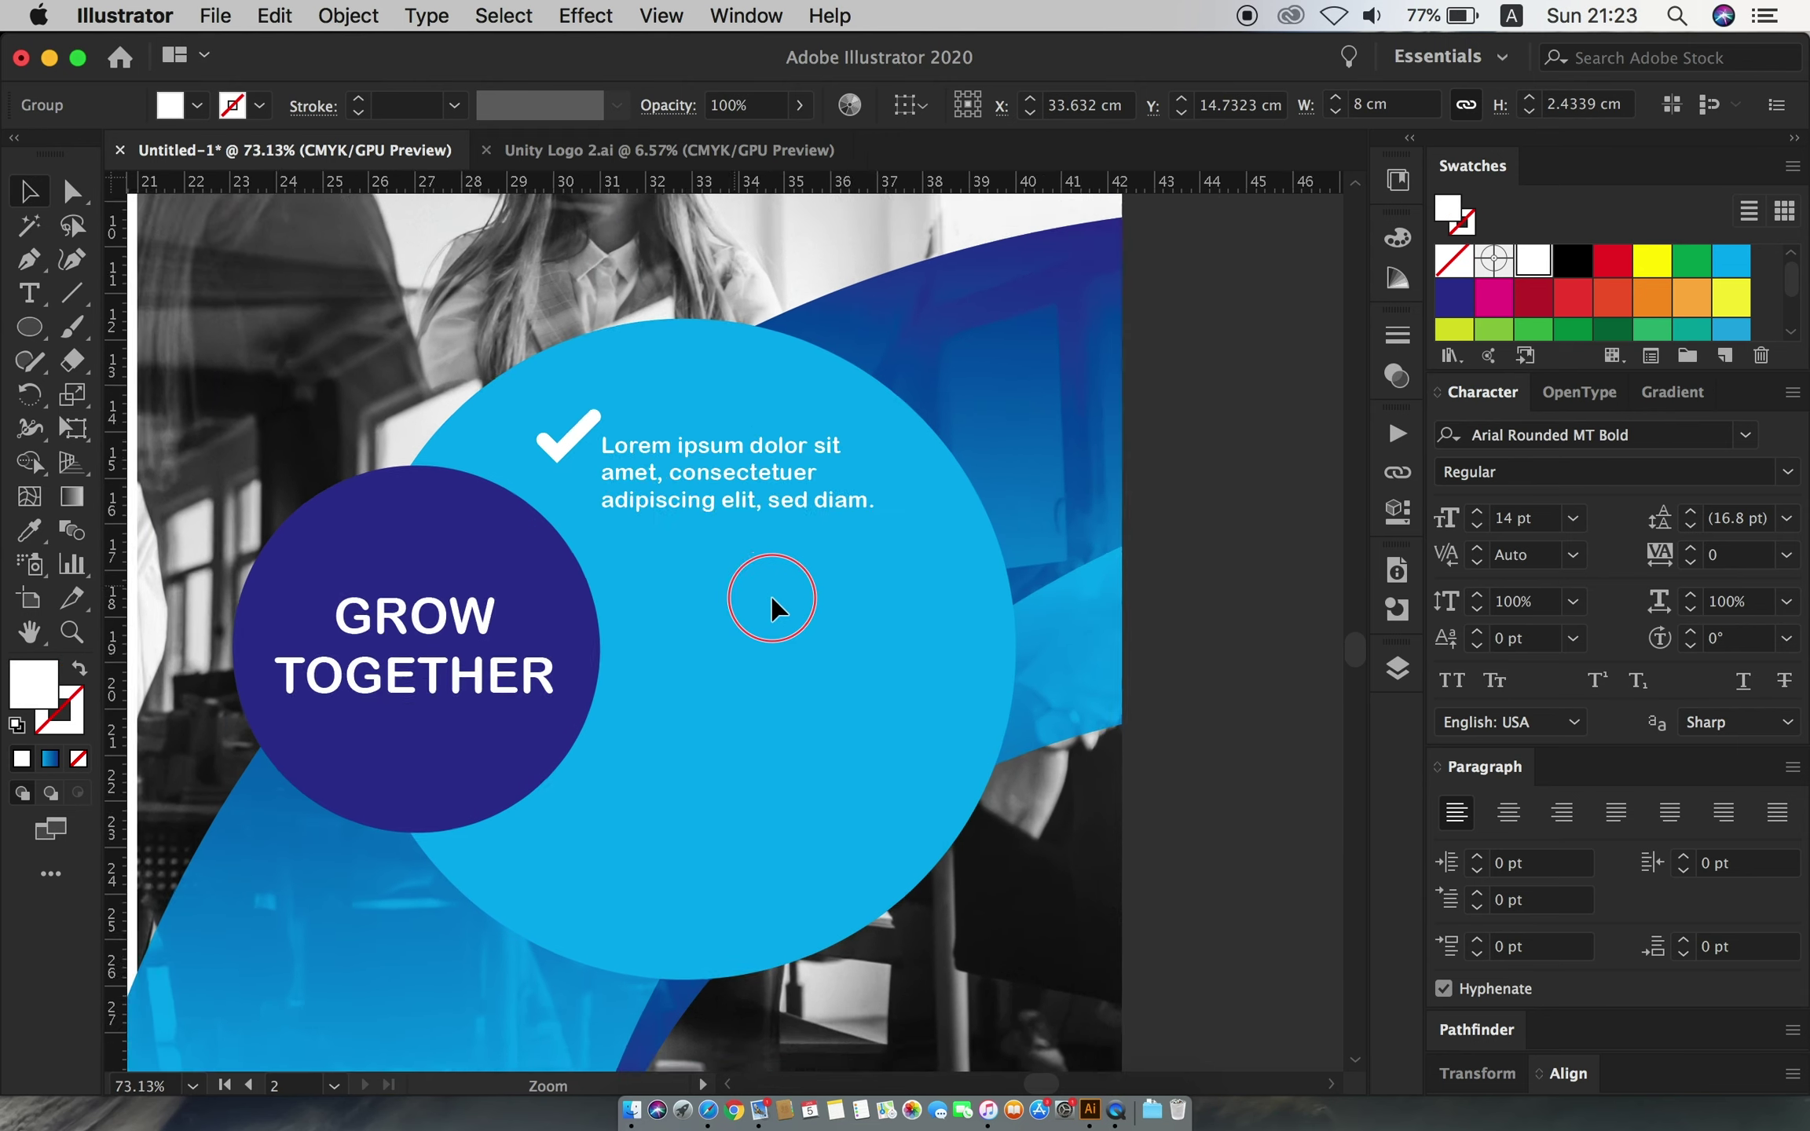
{"action": "scroll", "coordinate": [811, 525], "scroll_direction": "up", "scroll_amount": 1}
- Ungroup the checkmark and text, shift the text right, and set it to 12 pt
{"action": "right_click", "coordinate": [998, 401]}
{"action": "left_click", "coordinate": [1131, 636]}
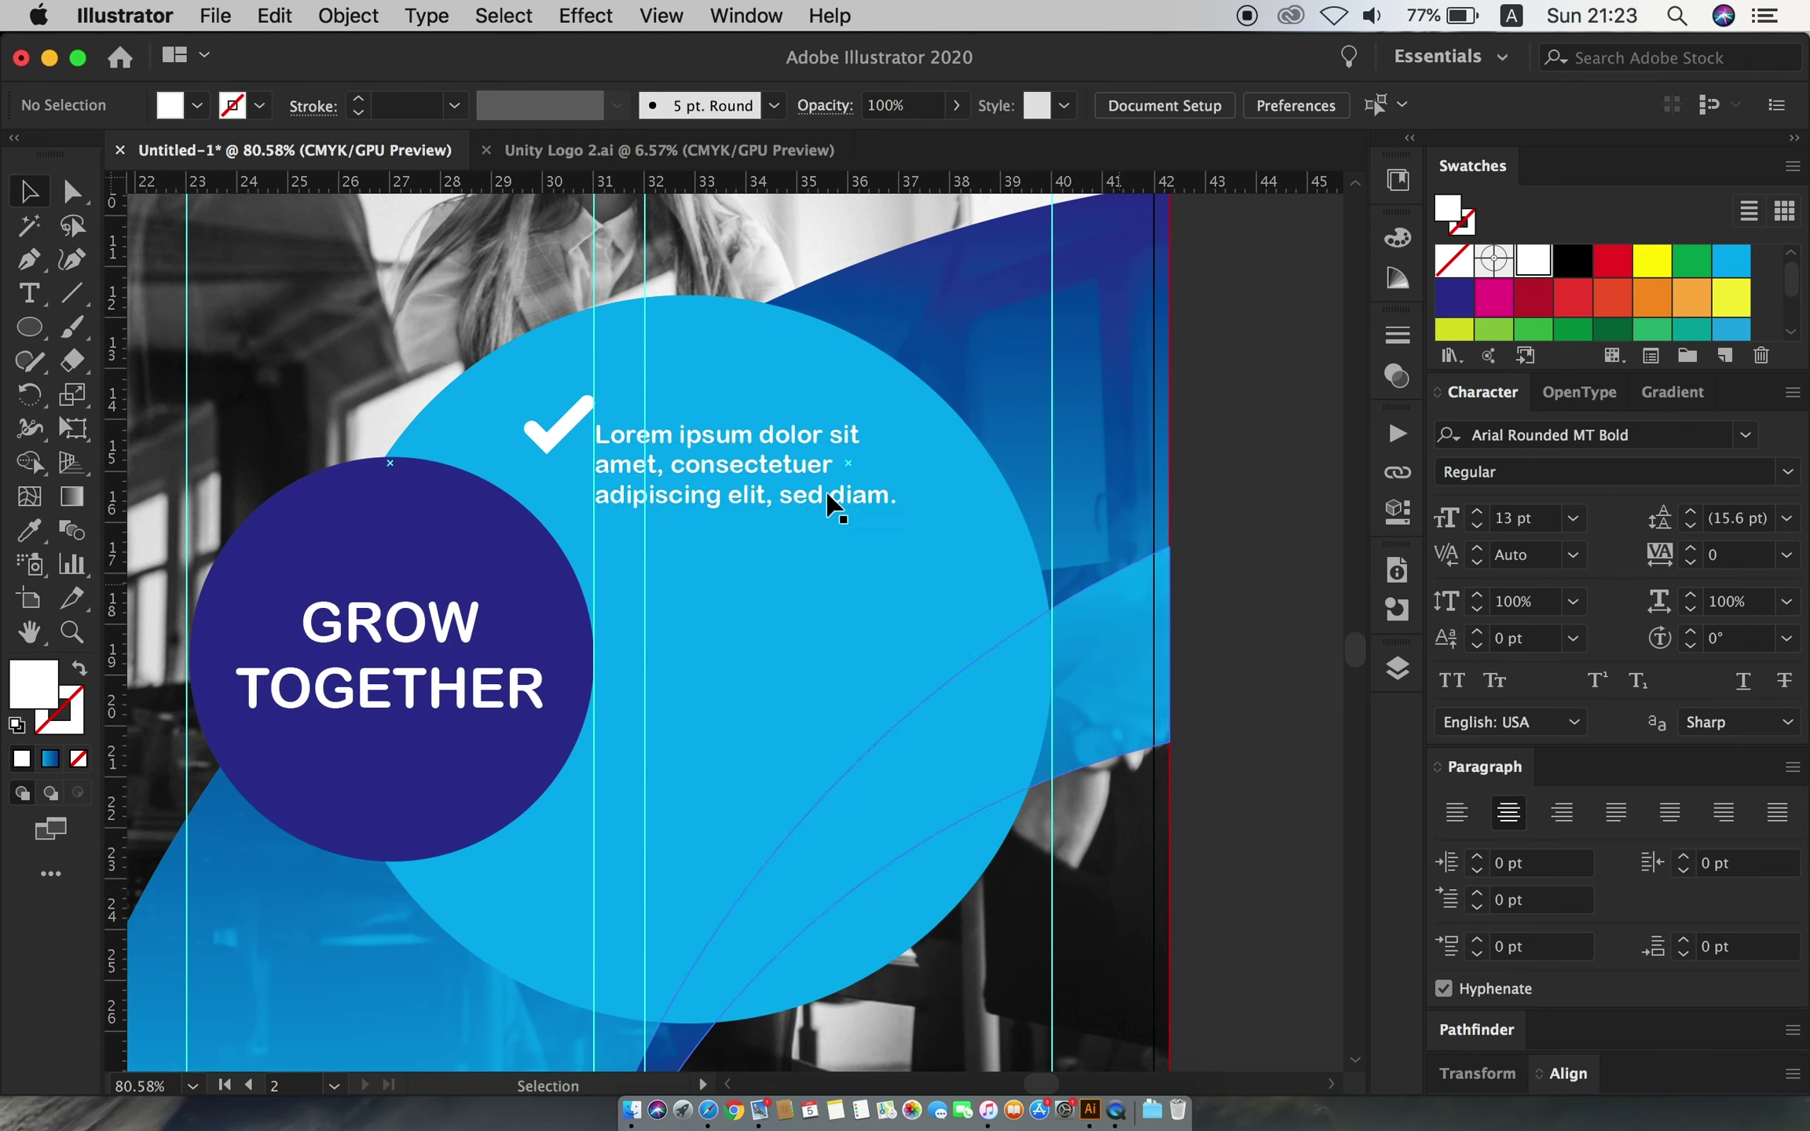
{"action": "left_click", "coordinate": [836, 498]}
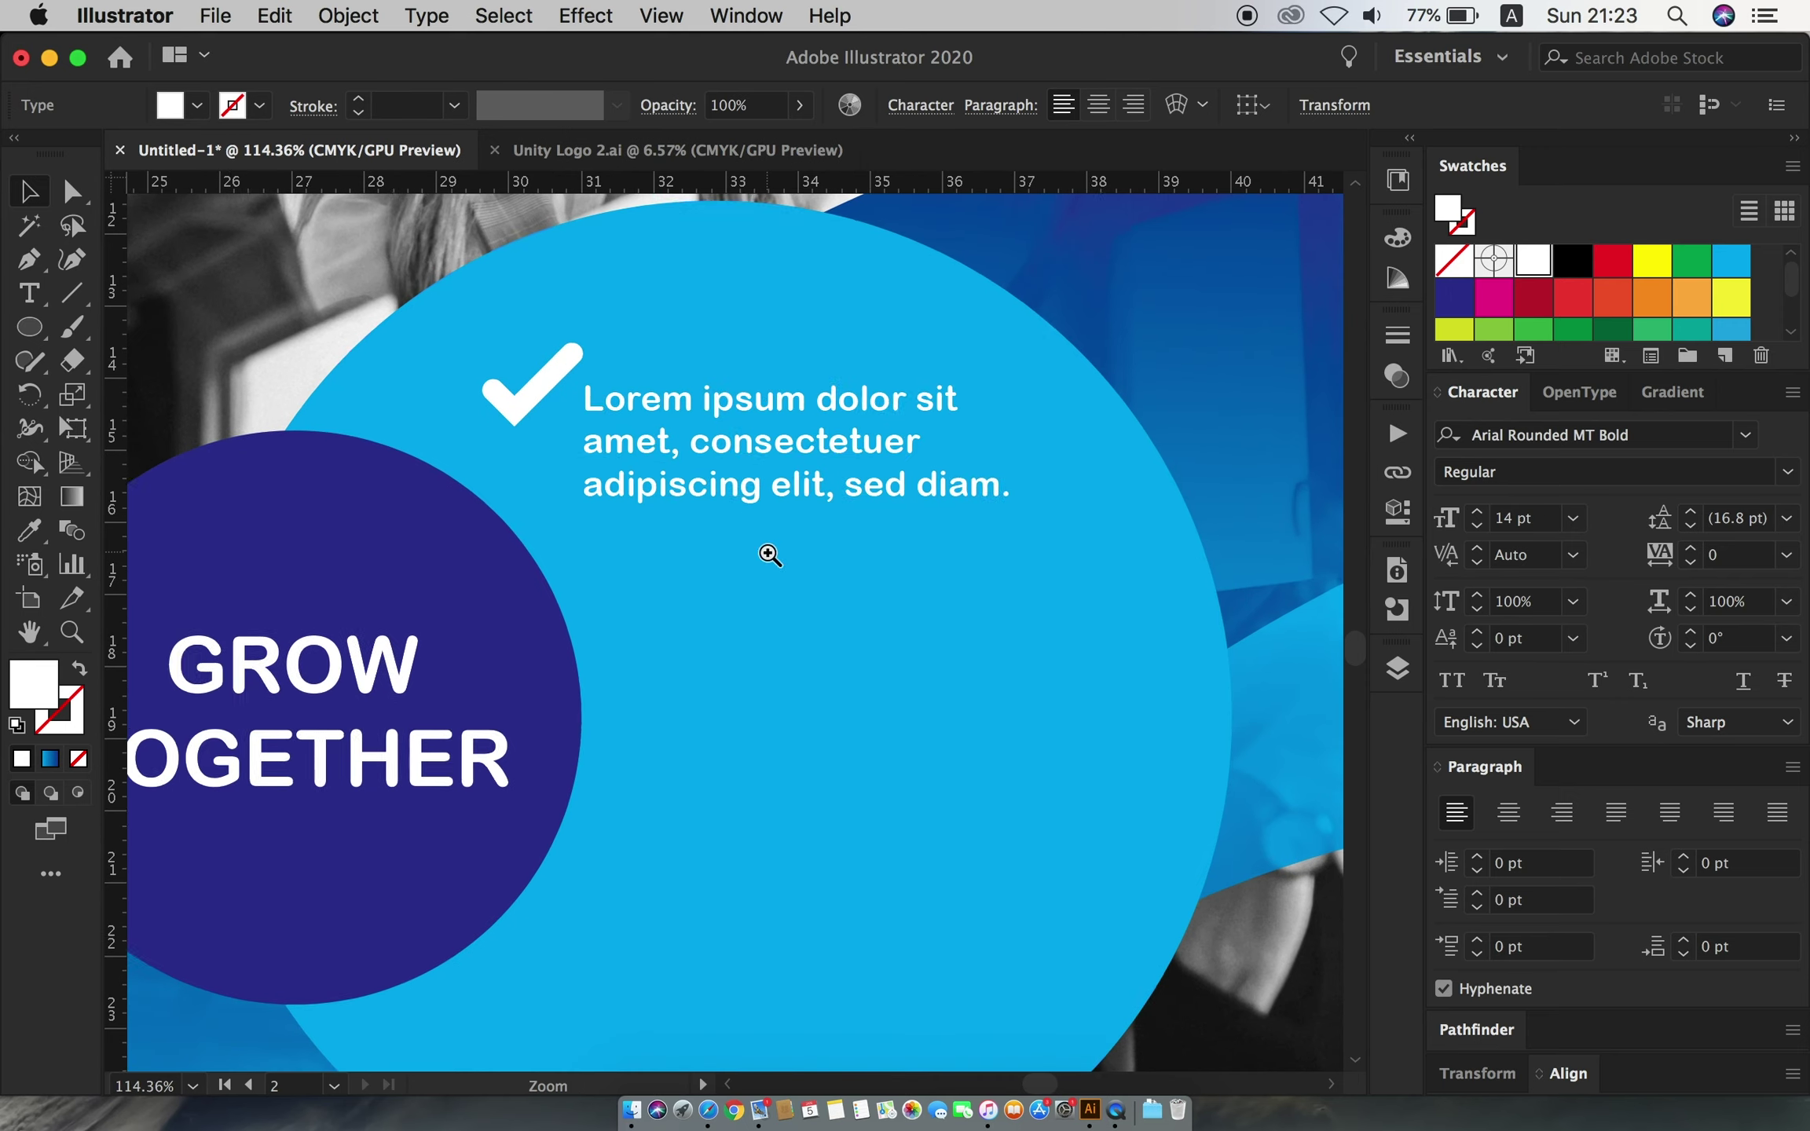
{"action": "scroll", "coordinate": [766, 553], "scroll_direction": "up", "scroll_amount": 2}
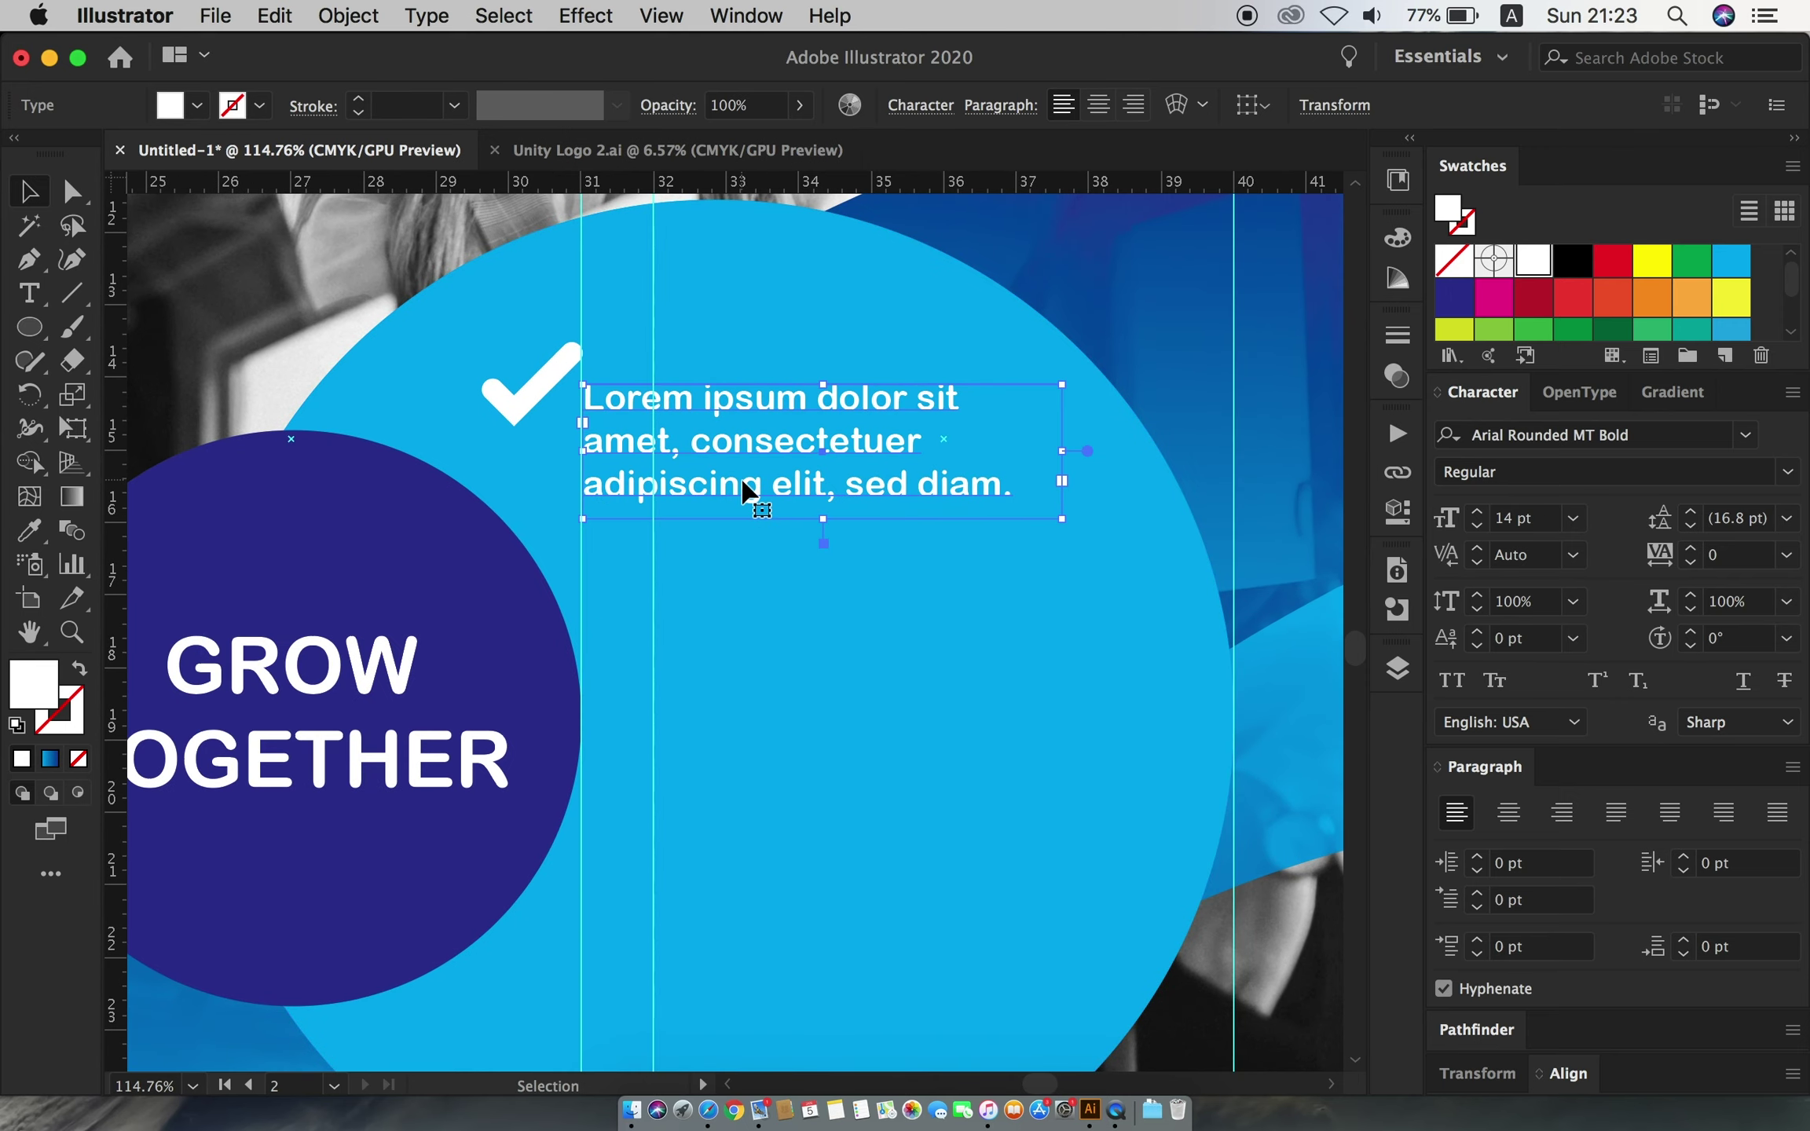
{"action": "left_click_drag", "start_coordinate": [747, 491], "coordinate": [817, 491]}
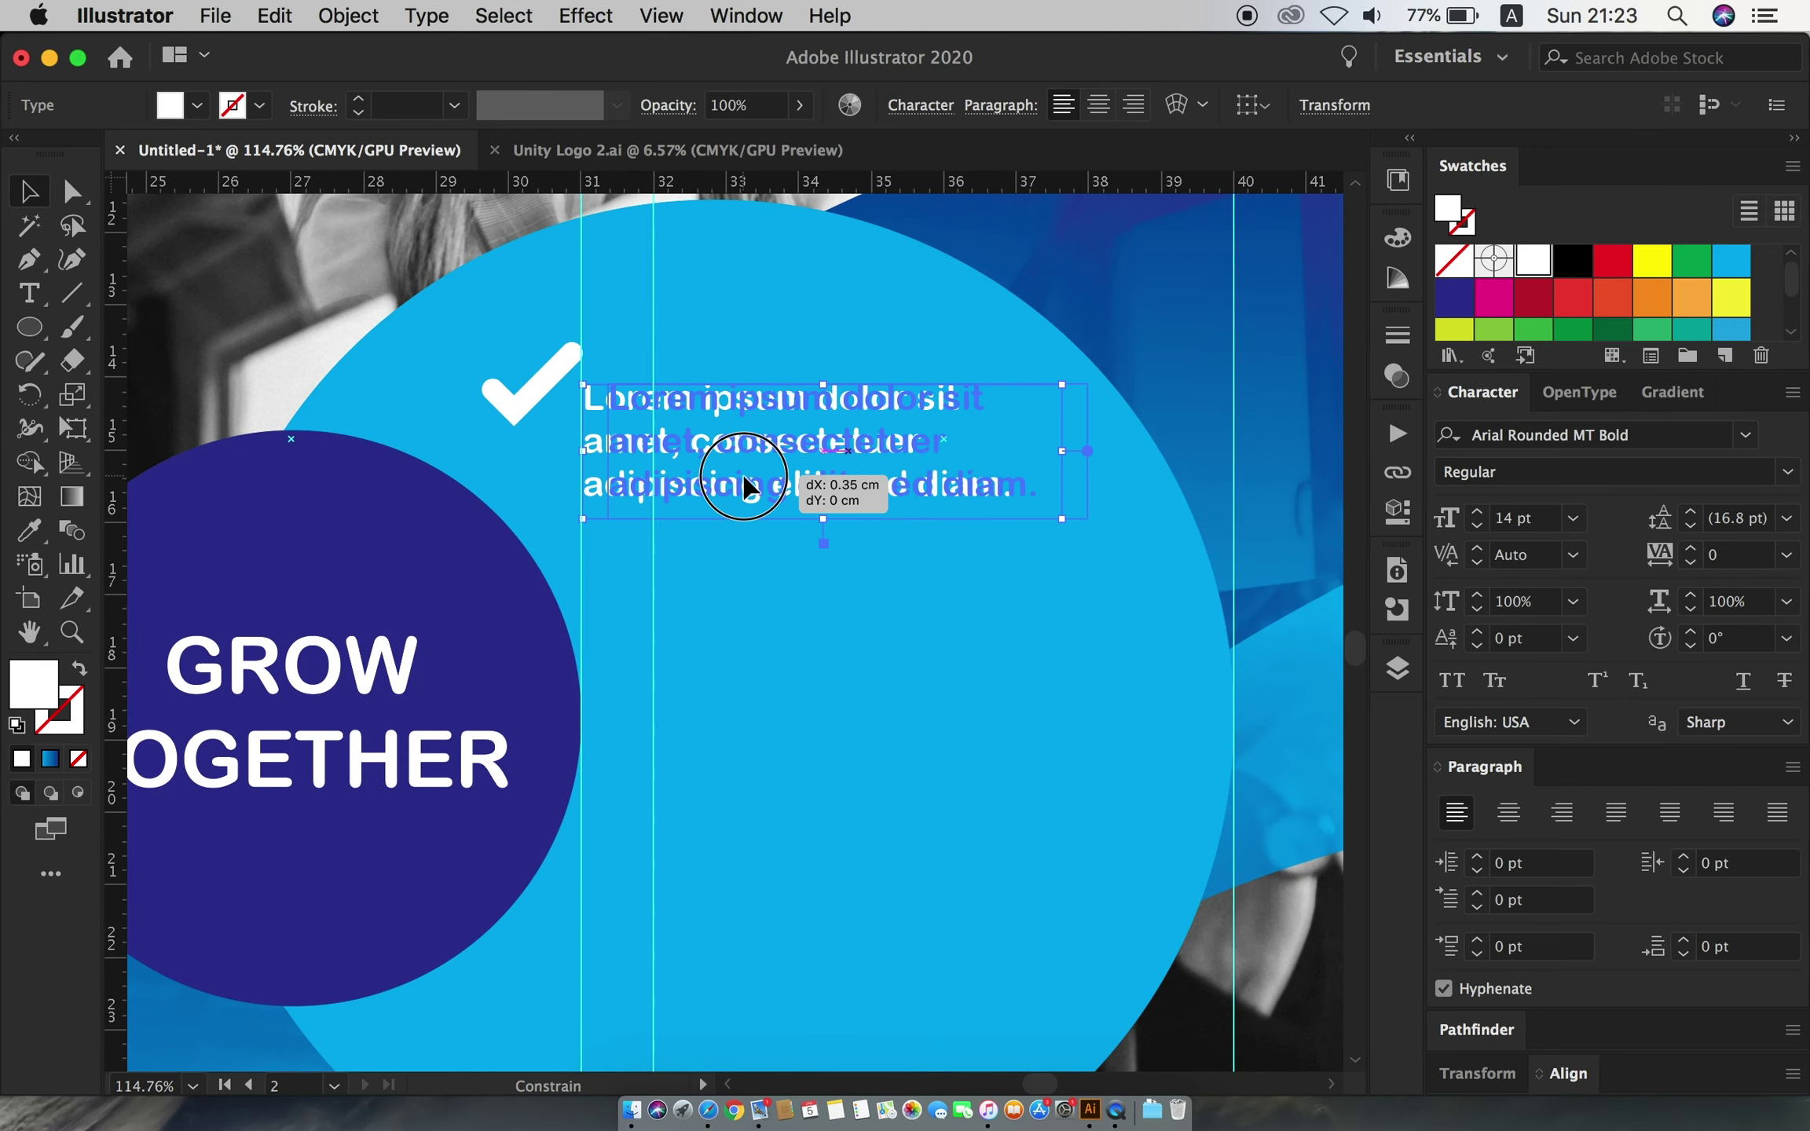
{"action": "left_click", "coordinate": [1477, 529]}
{"action": "left_click", "coordinate": [1478, 530]}
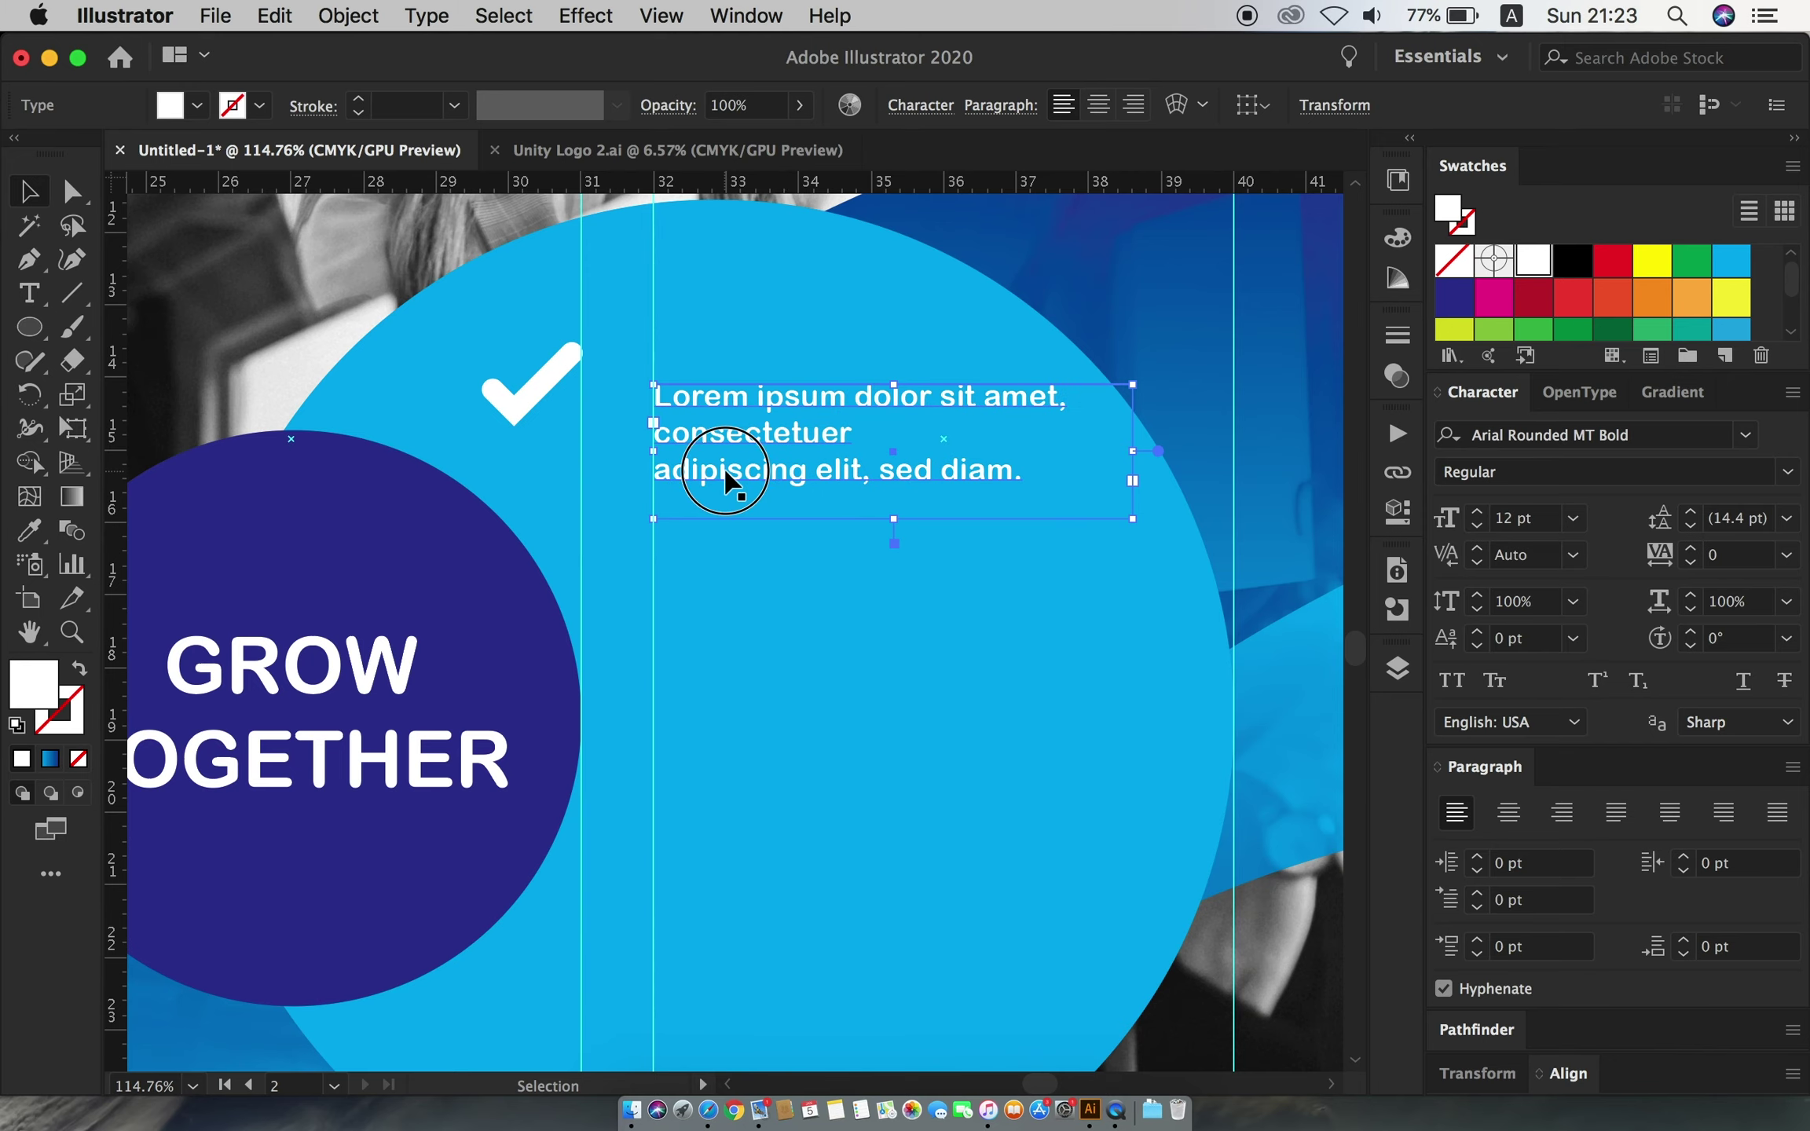
- Remove the commas after 'elit' and 'amet' and rebreak lines so 'elit sed diam' starts a line
{"action": "double_click", "coordinate": [724, 475]}
{"action": "left_click", "coordinate": [870, 471]}
{"action": "key", "text": "BackSpace"}
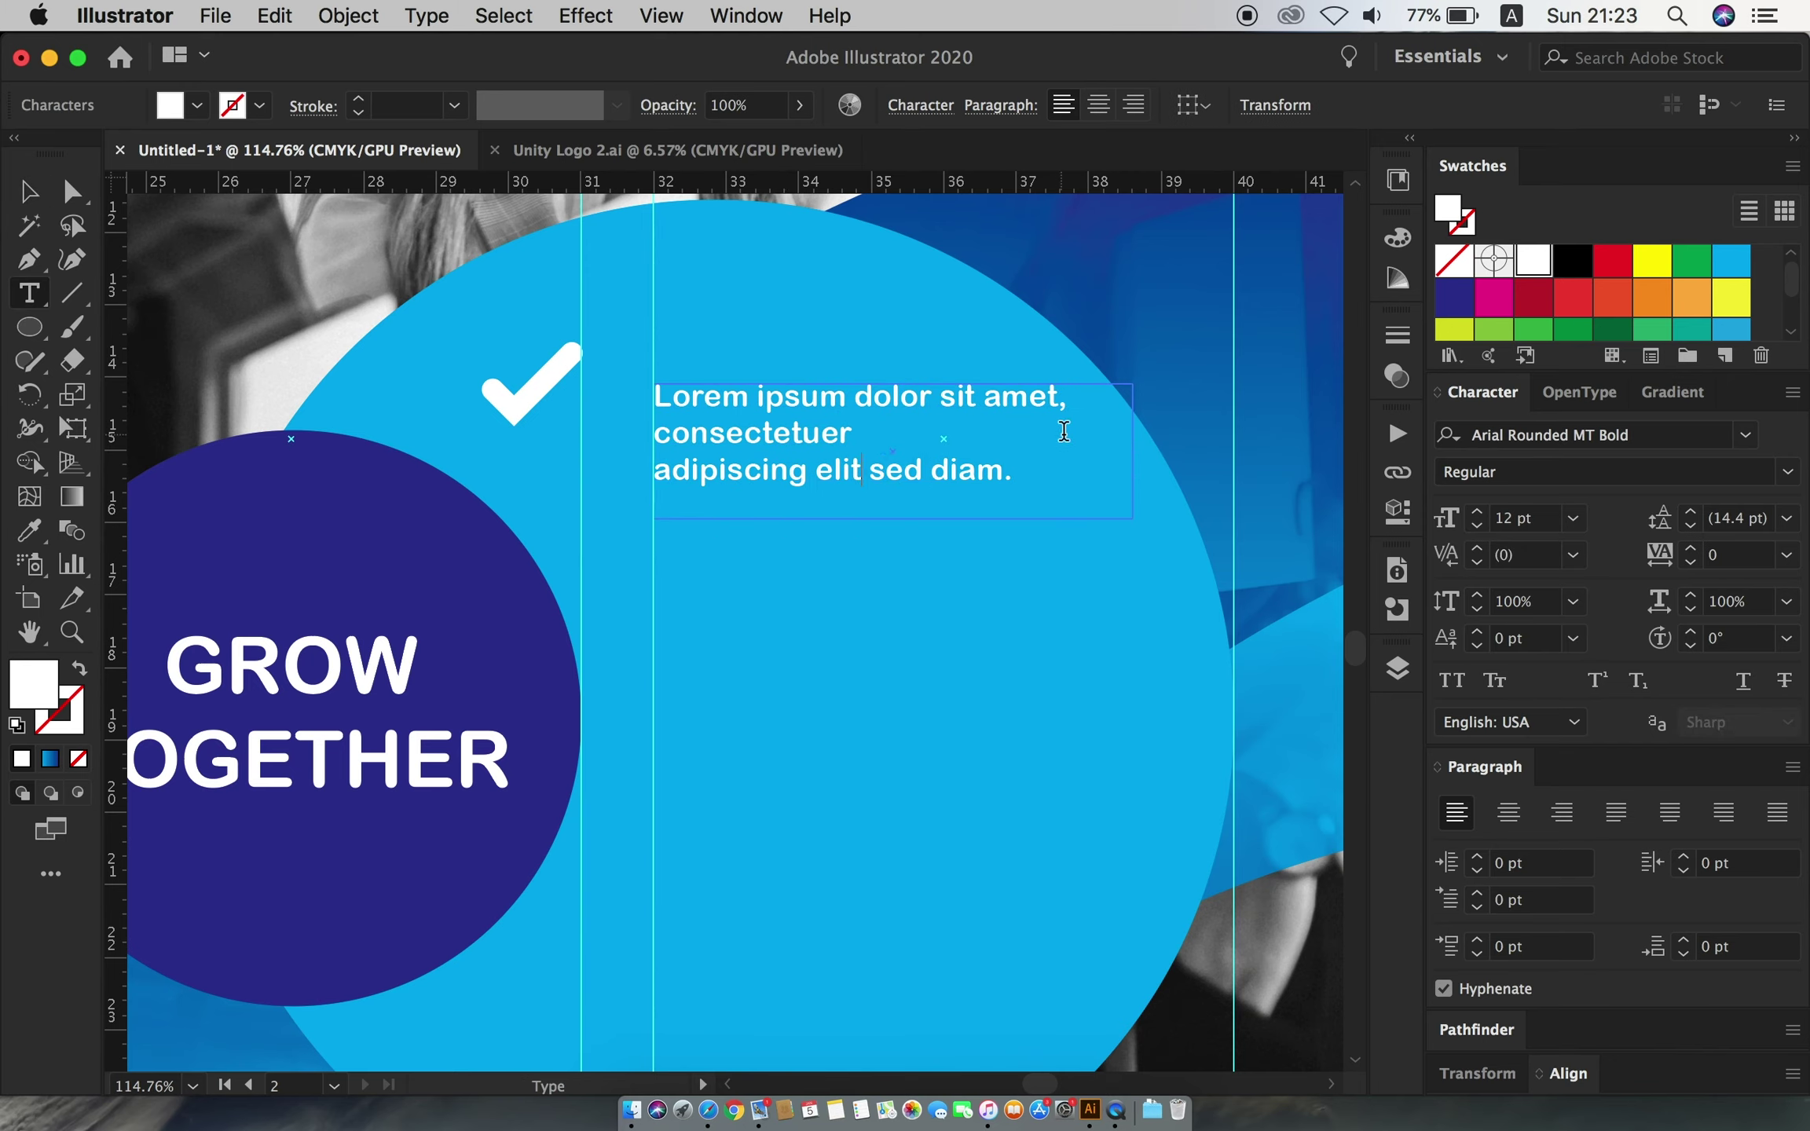
{"action": "left_click", "coordinate": [1070, 407]}
{"action": "key", "text": "BackSpace"}
{"action": "left_click", "coordinate": [654, 471]}
{"action": "key", "text": "BackSpace"}
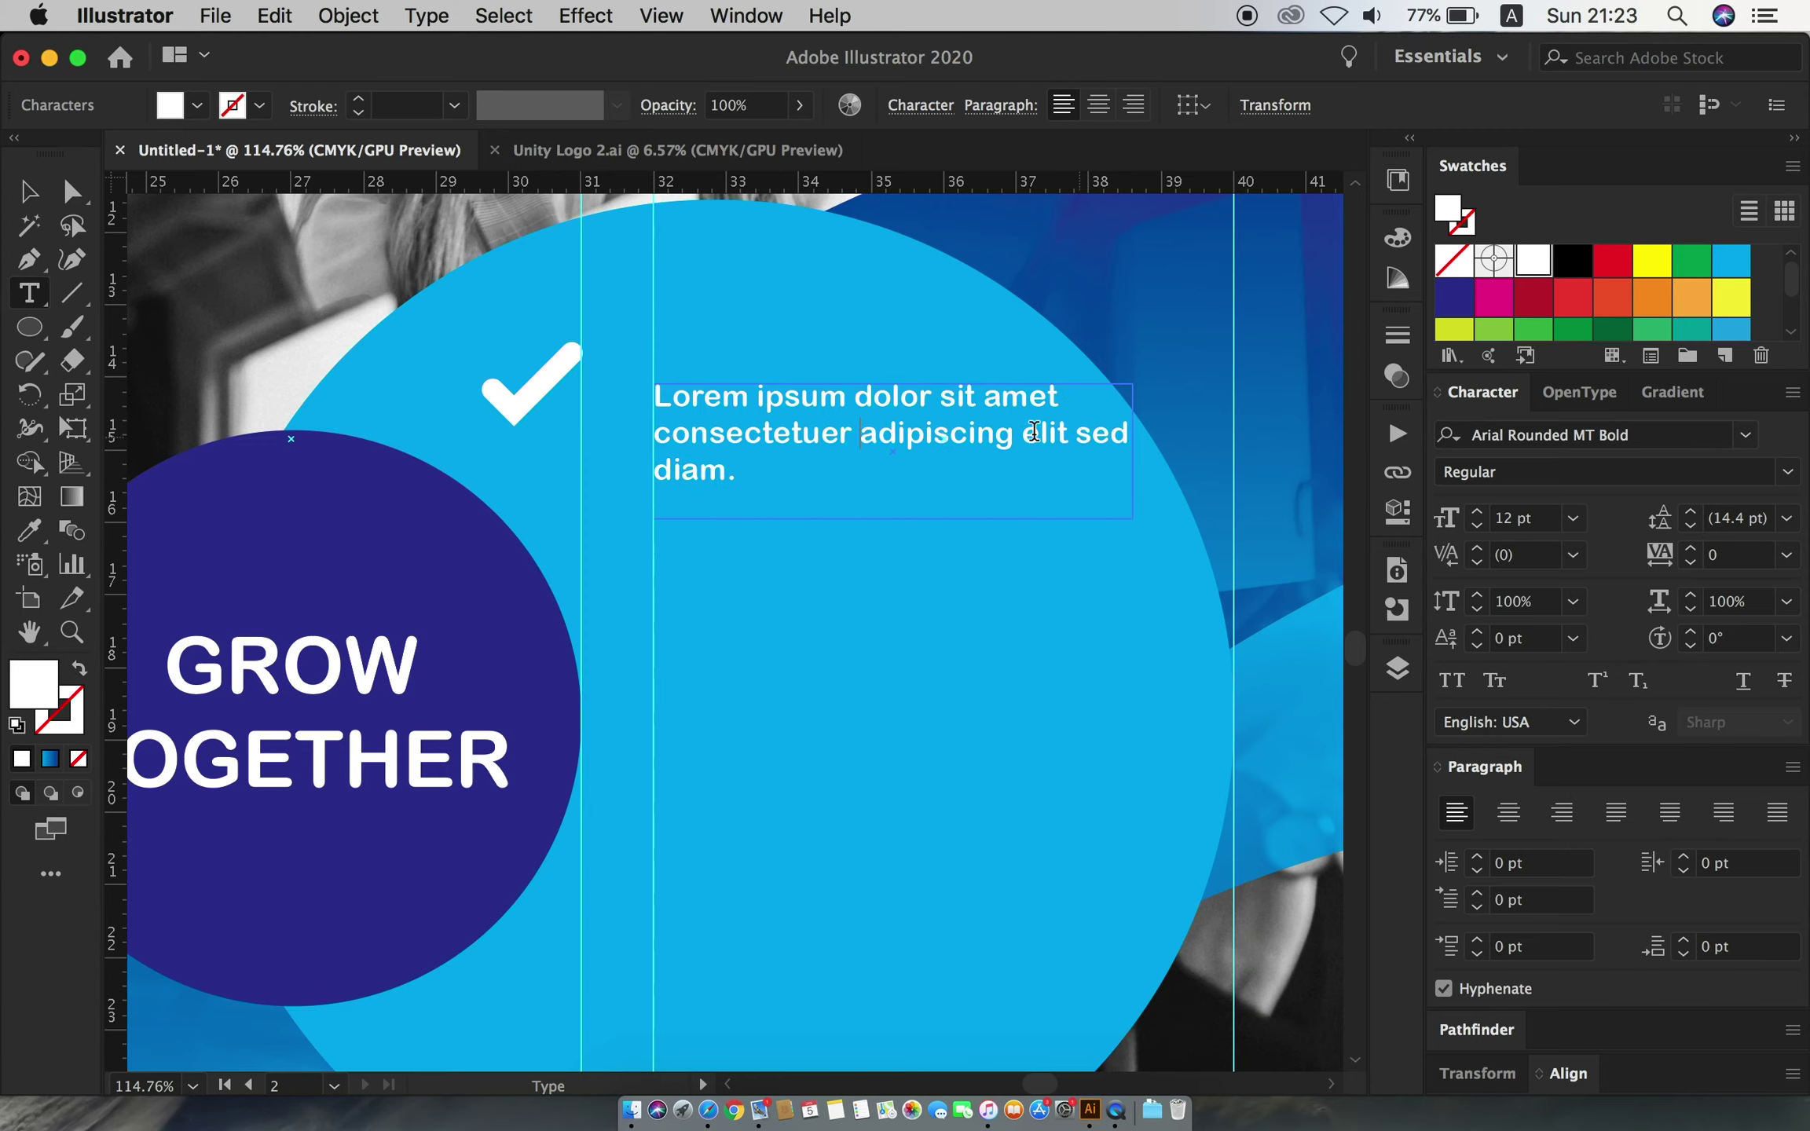
{"action": "left_click", "coordinate": [1022, 432]}
{"action": "key", "text": "Return"}
{"action": "key", "text": "Escape"}
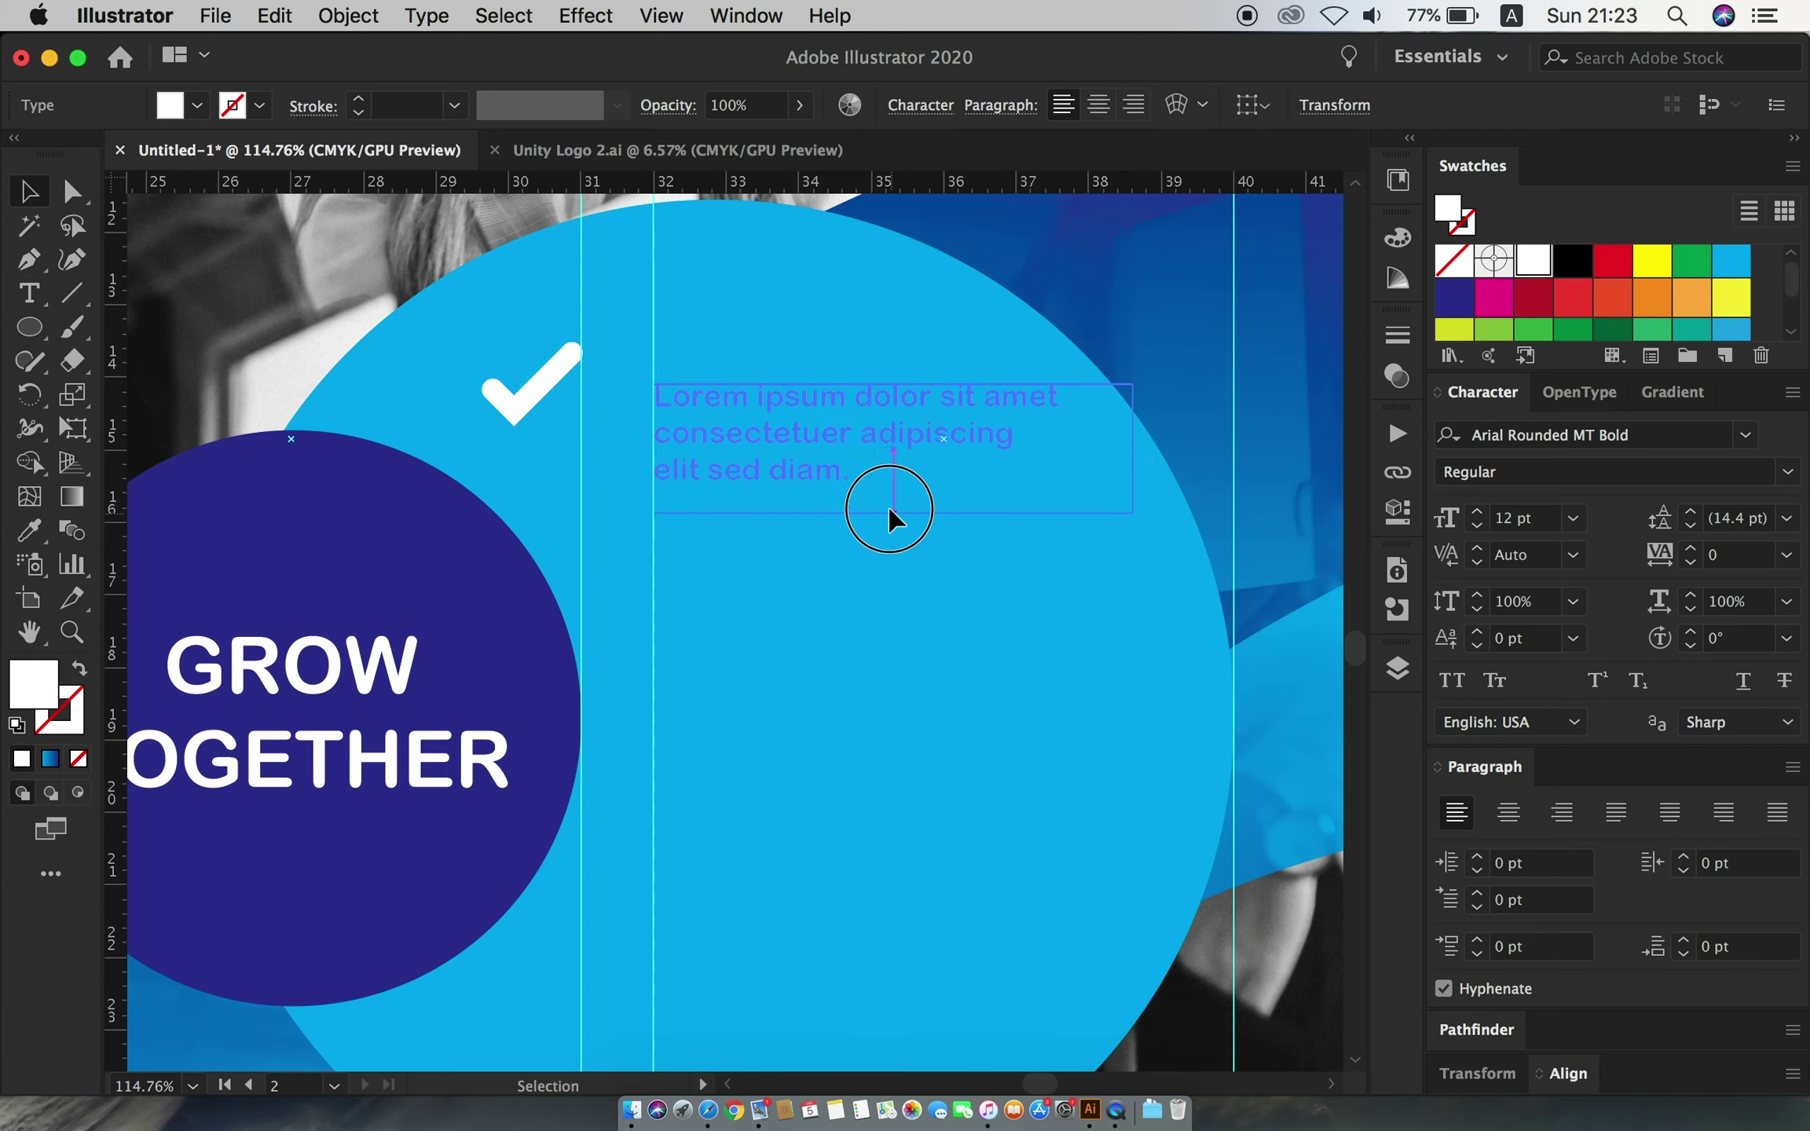
- Move the checkmark beside the first paragraph and select it together with the text
{"action": "scroll", "coordinate": [828, 473], "scroll_direction": "down", "scroll_amount": 2}
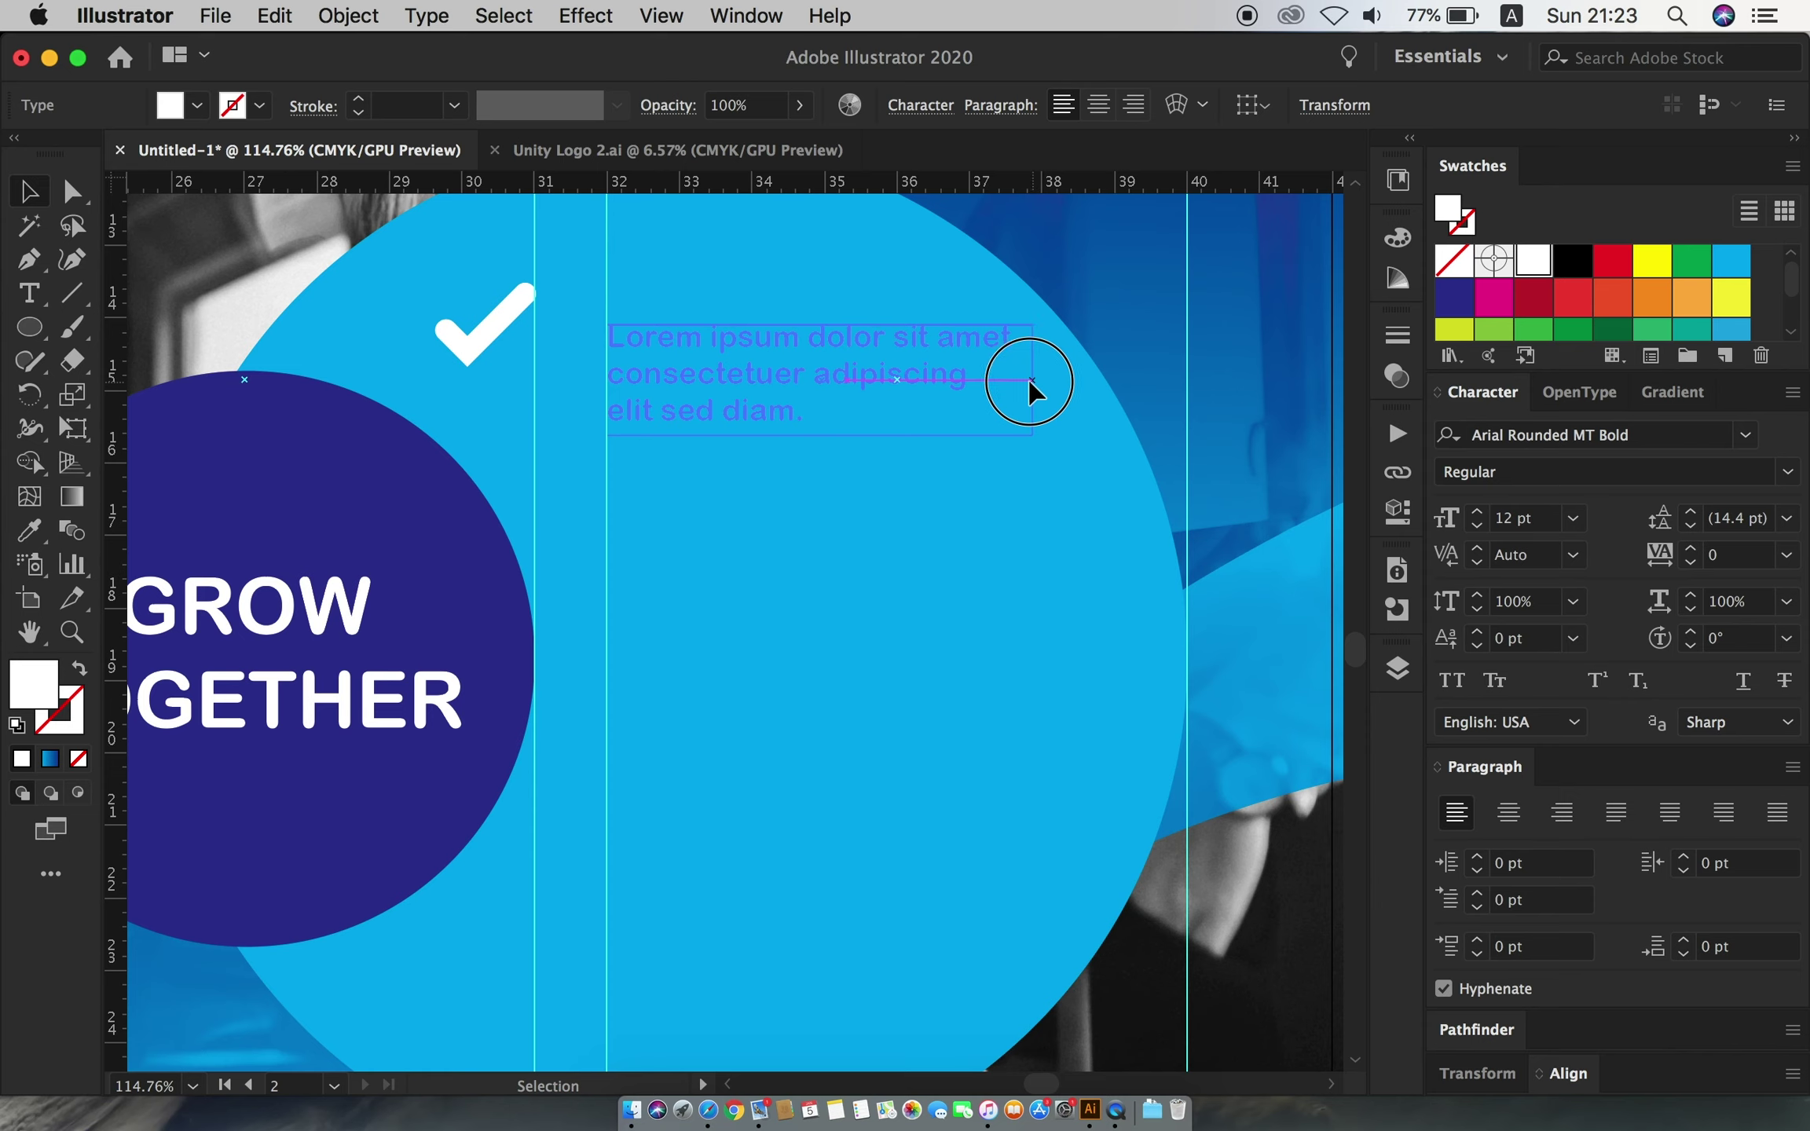
{"action": "key", "text": "super+shift+a"}
{"action": "scroll", "coordinate": [480, 368], "scroll_direction": "up", "scroll_amount": 3}
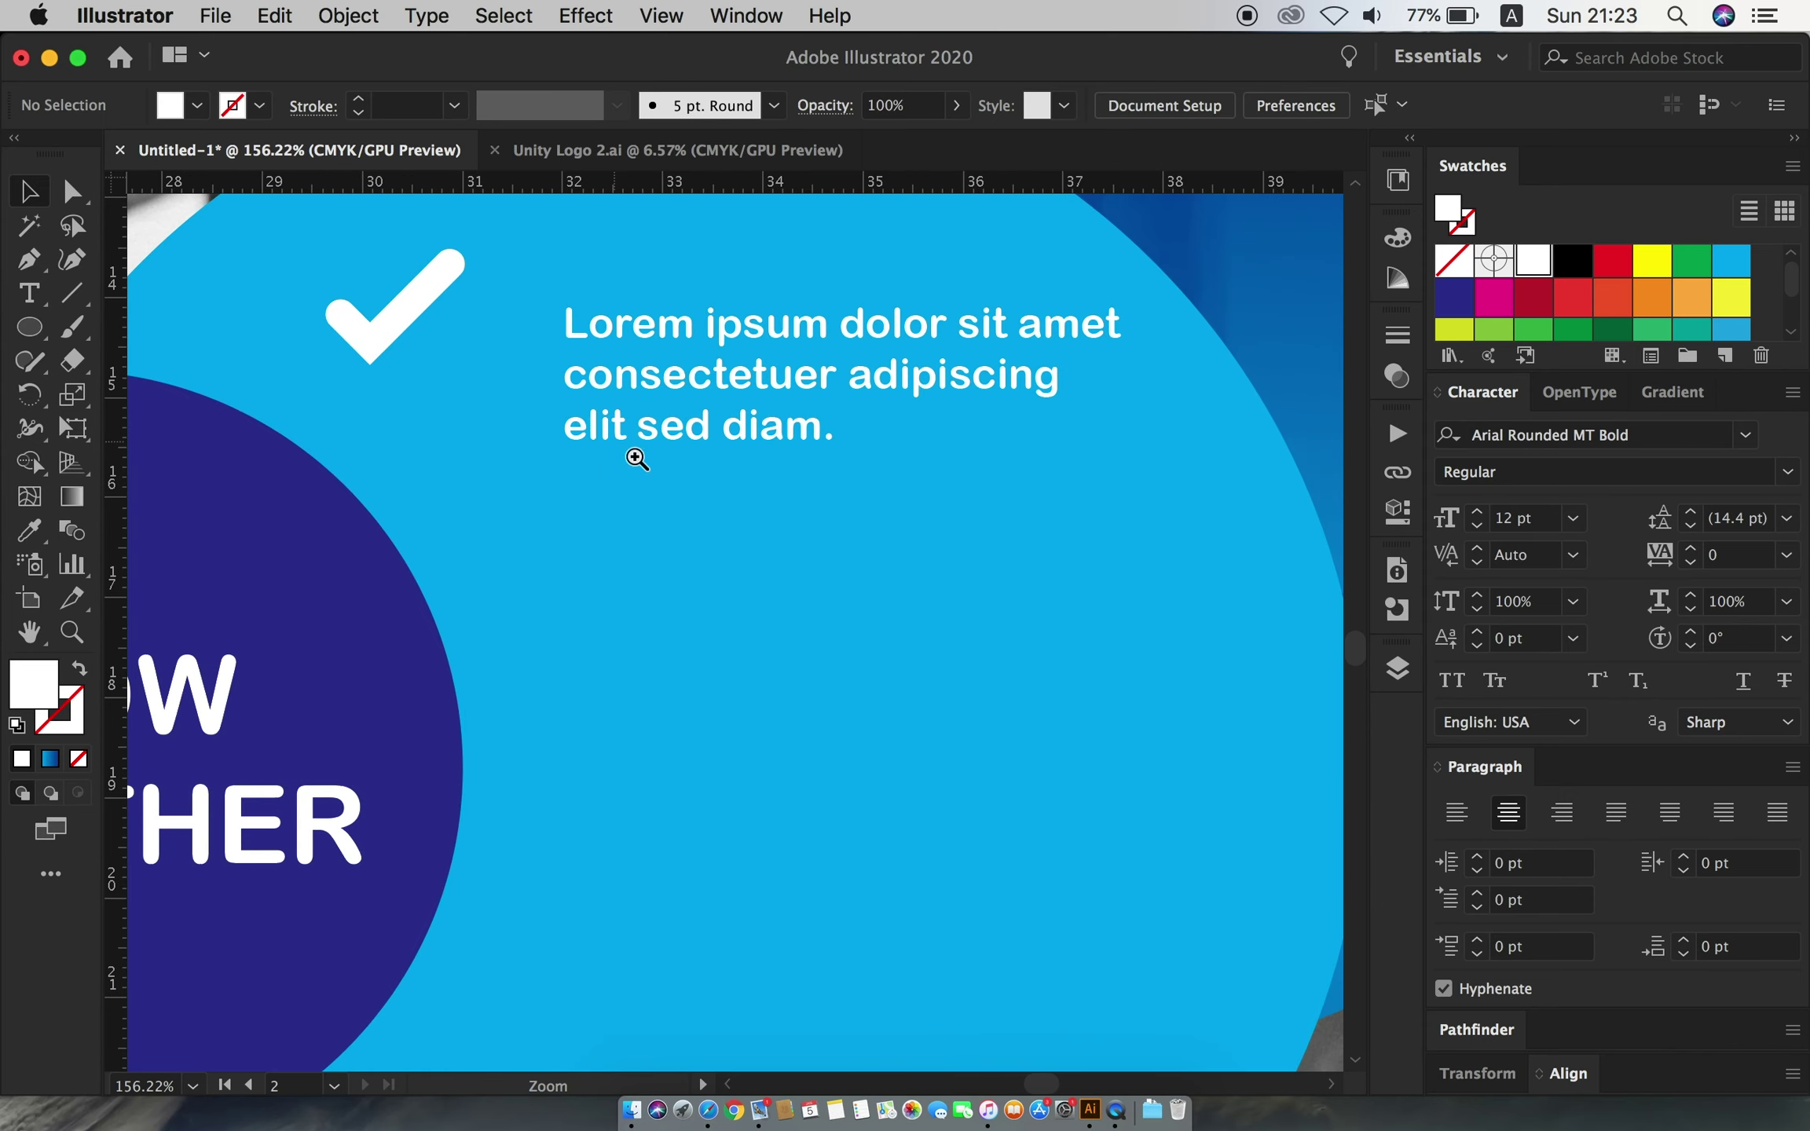
{"action": "scroll", "coordinate": [125, 376], "scroll_direction": "up", "scroll_amount": 3}
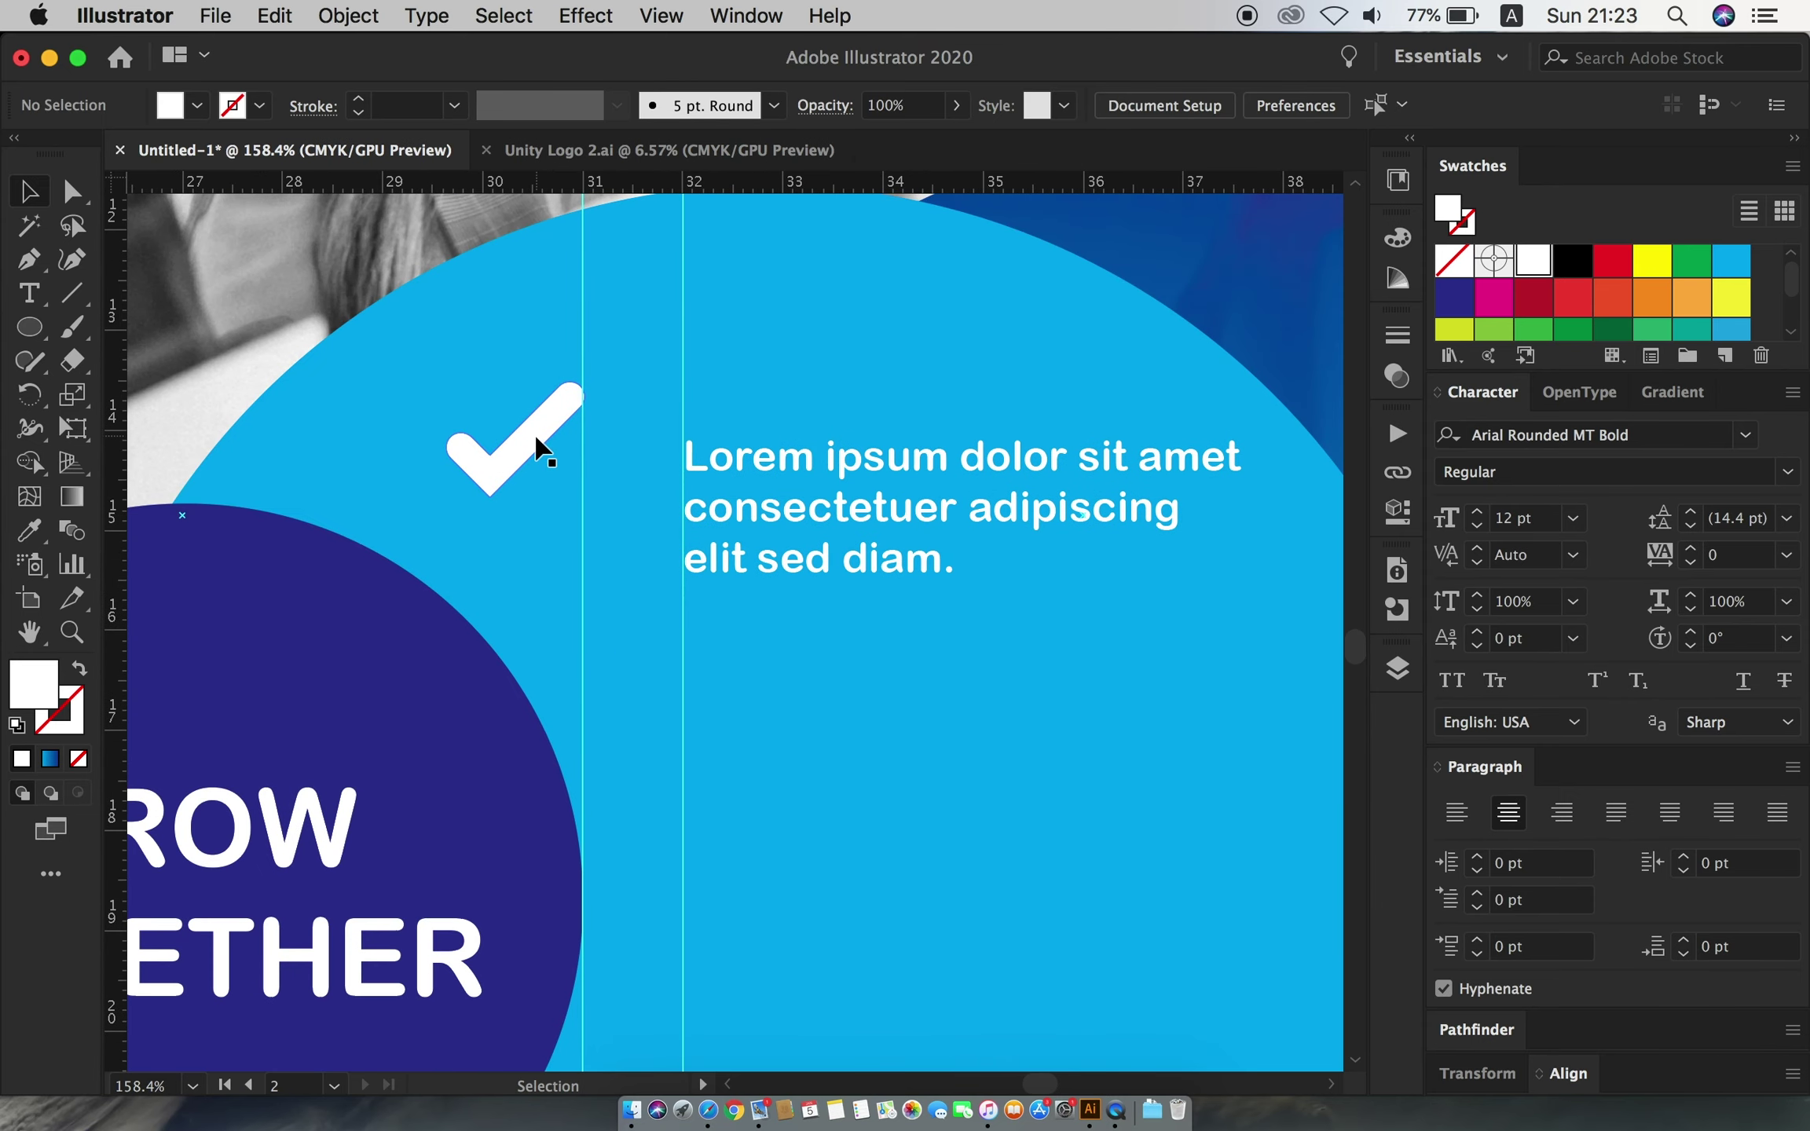
{"action": "mouse_move", "coordinate": [541, 442]}
{"action": "left_mouse_down"}
{"action": "mouse_move", "coordinate": [595, 519]}
{"action": "mouse_move", "coordinate": [603, 507]}
{"action": "left_mouse_up"}
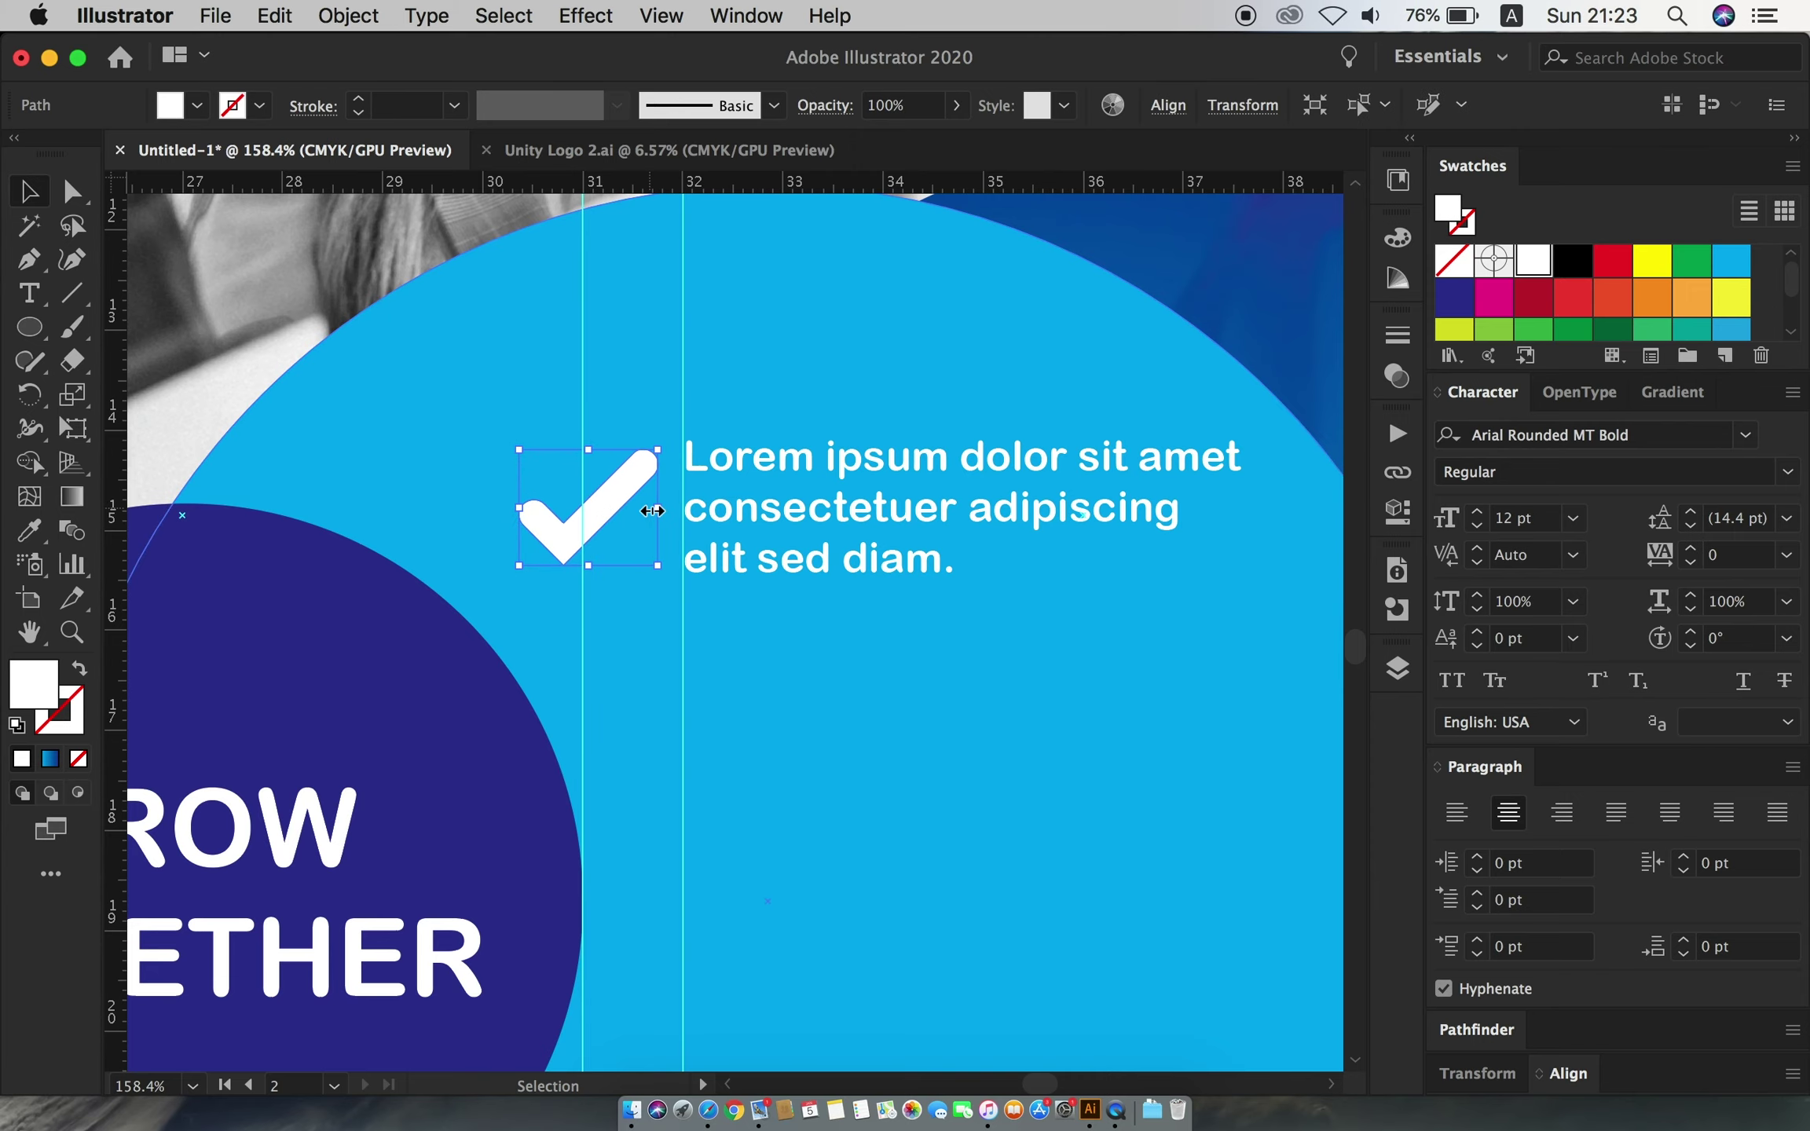
{"action": "scroll", "coordinate": [652, 510], "scroll_direction": "down", "scroll_amount": 3}
{"action": "scroll", "coordinate": [715, 491], "scroll_direction": "up", "scroll_amount": 2}
{"action": "left_click", "coordinate": [711, 479], "text": "shift"}
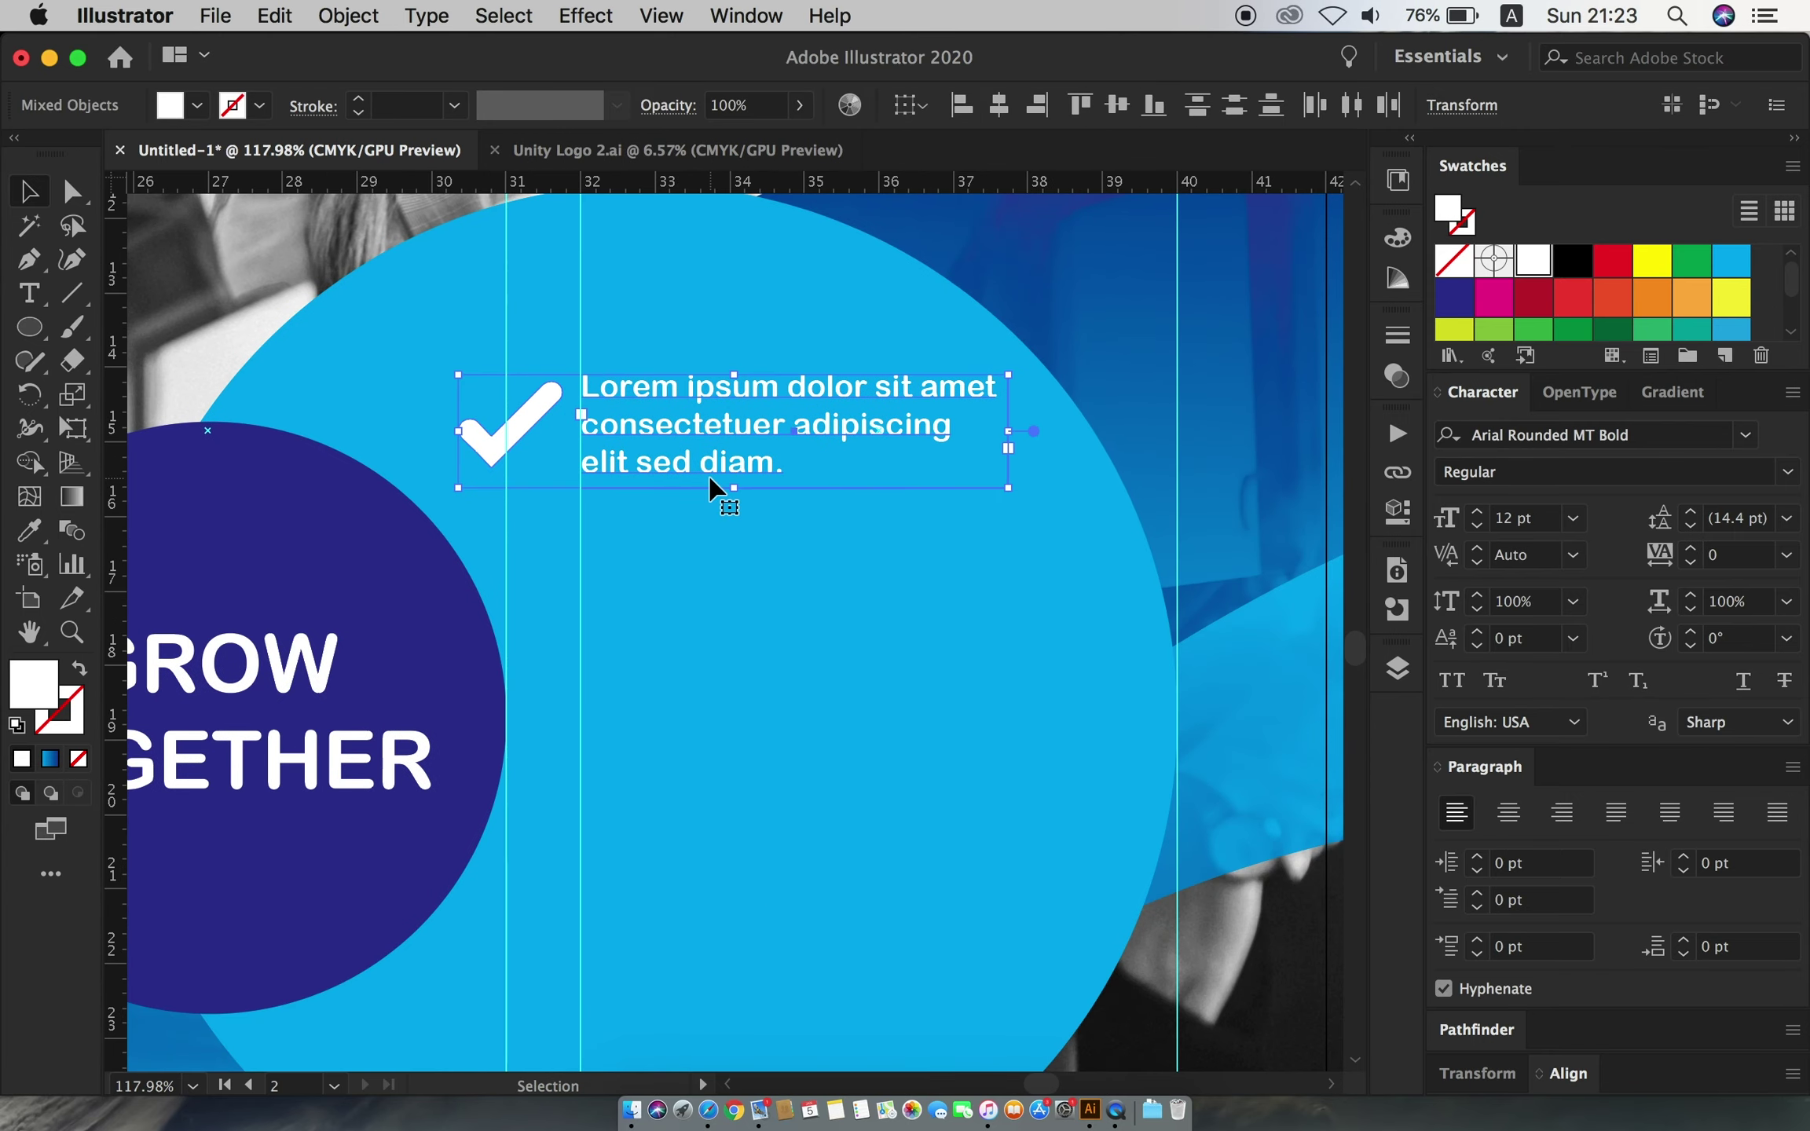
{"action": "scroll", "coordinate": [699, 487], "scroll_direction": "down", "scroll_amount": 2}
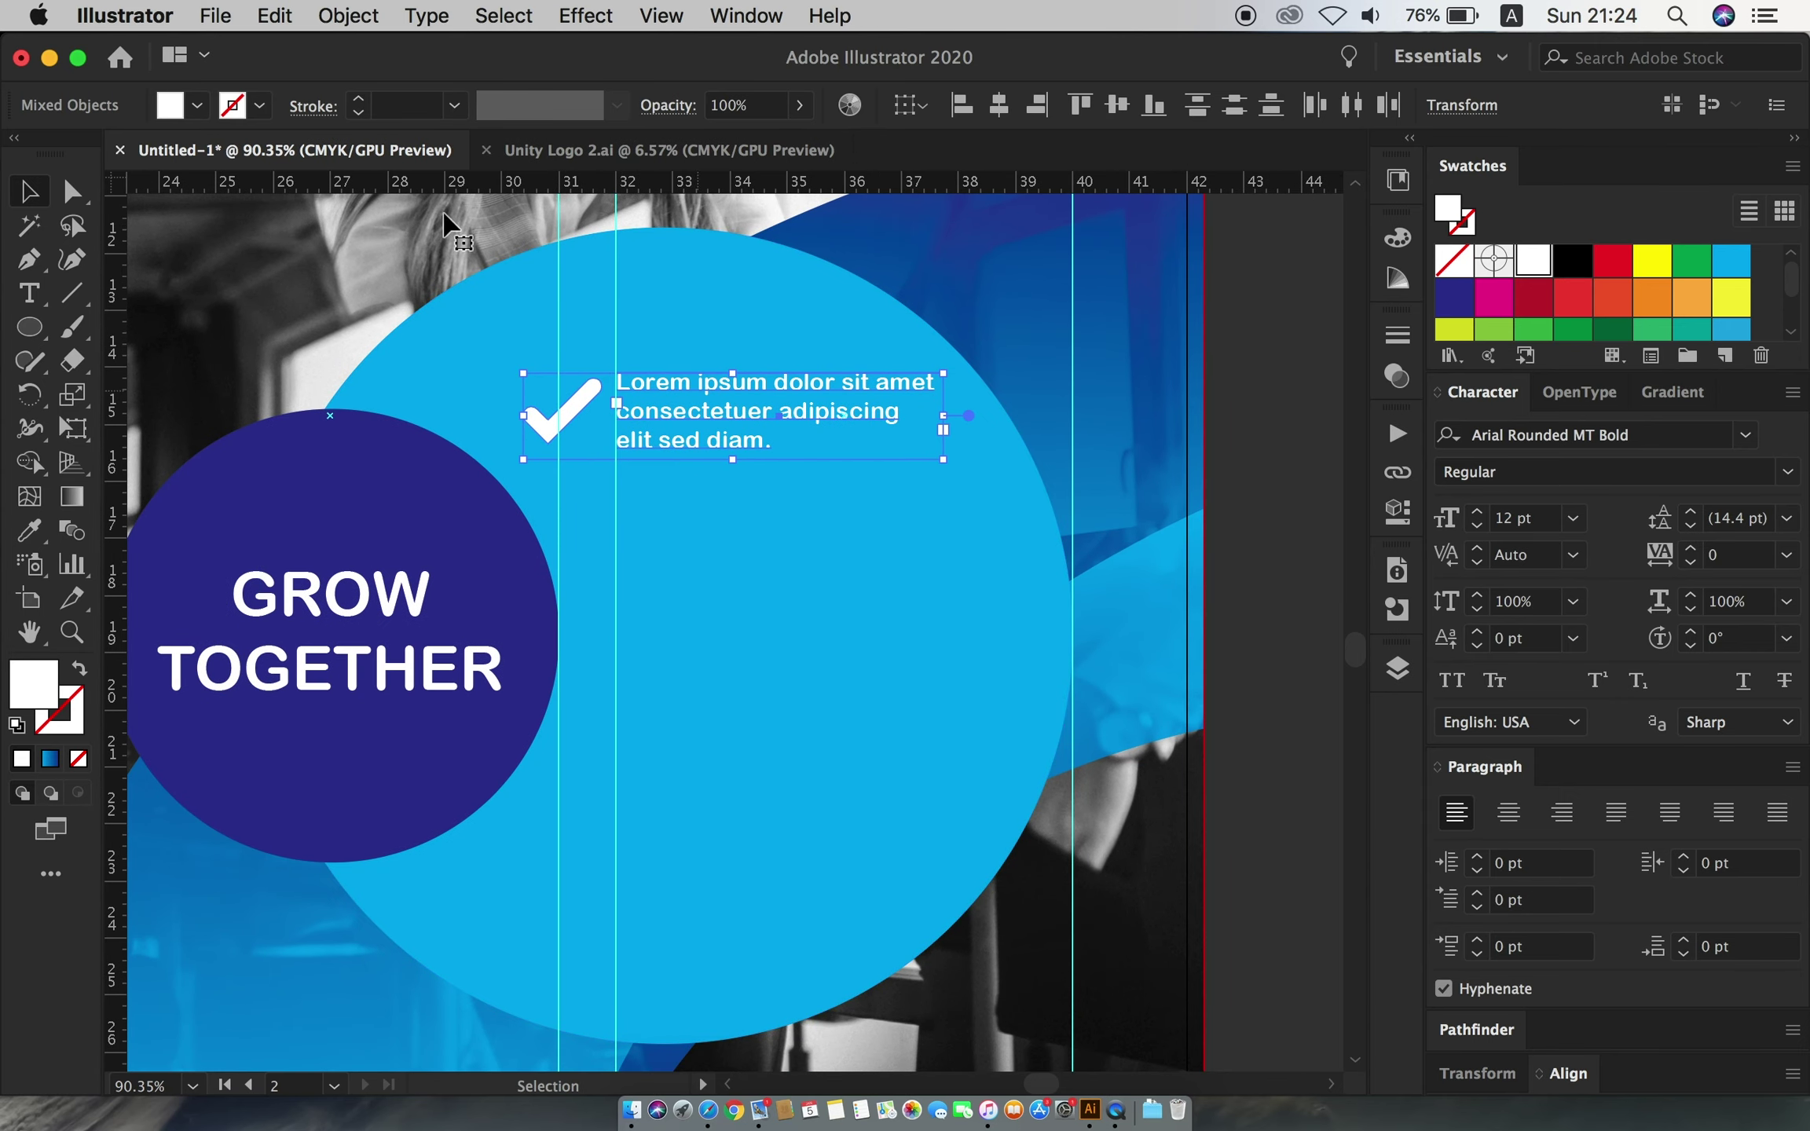
{"action": "left_click", "coordinate": [361, 18]}
- Group the checkmark with its text and duplicate it into four rows, selecting all of them
{"action": "left_click", "coordinate": [361, 156]}
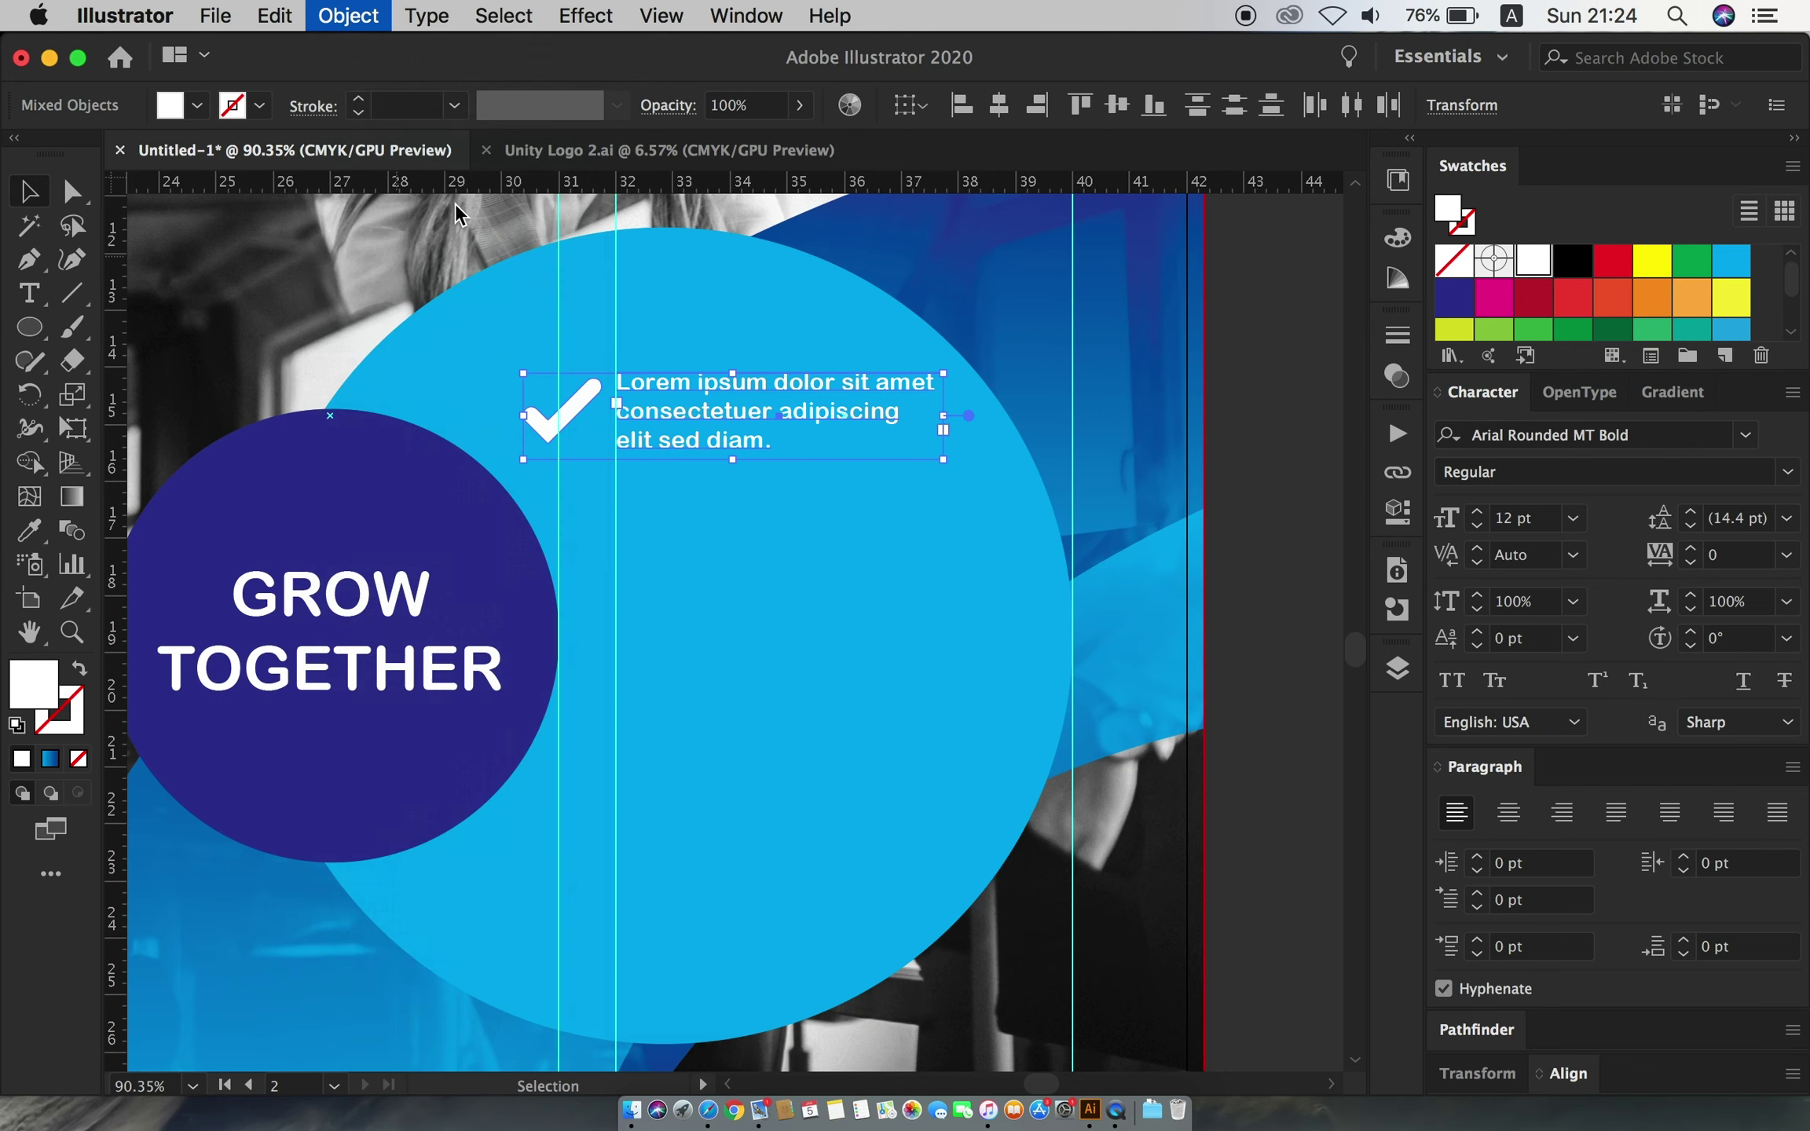
{"action": "mouse_move", "coordinate": [744, 417]}
{"action": "left_mouse_down"}
{"action": "mouse_move", "coordinate": [750, 691]}
{"action": "mouse_move", "coordinate": [728, 860]}
{"action": "left_mouse_up"}
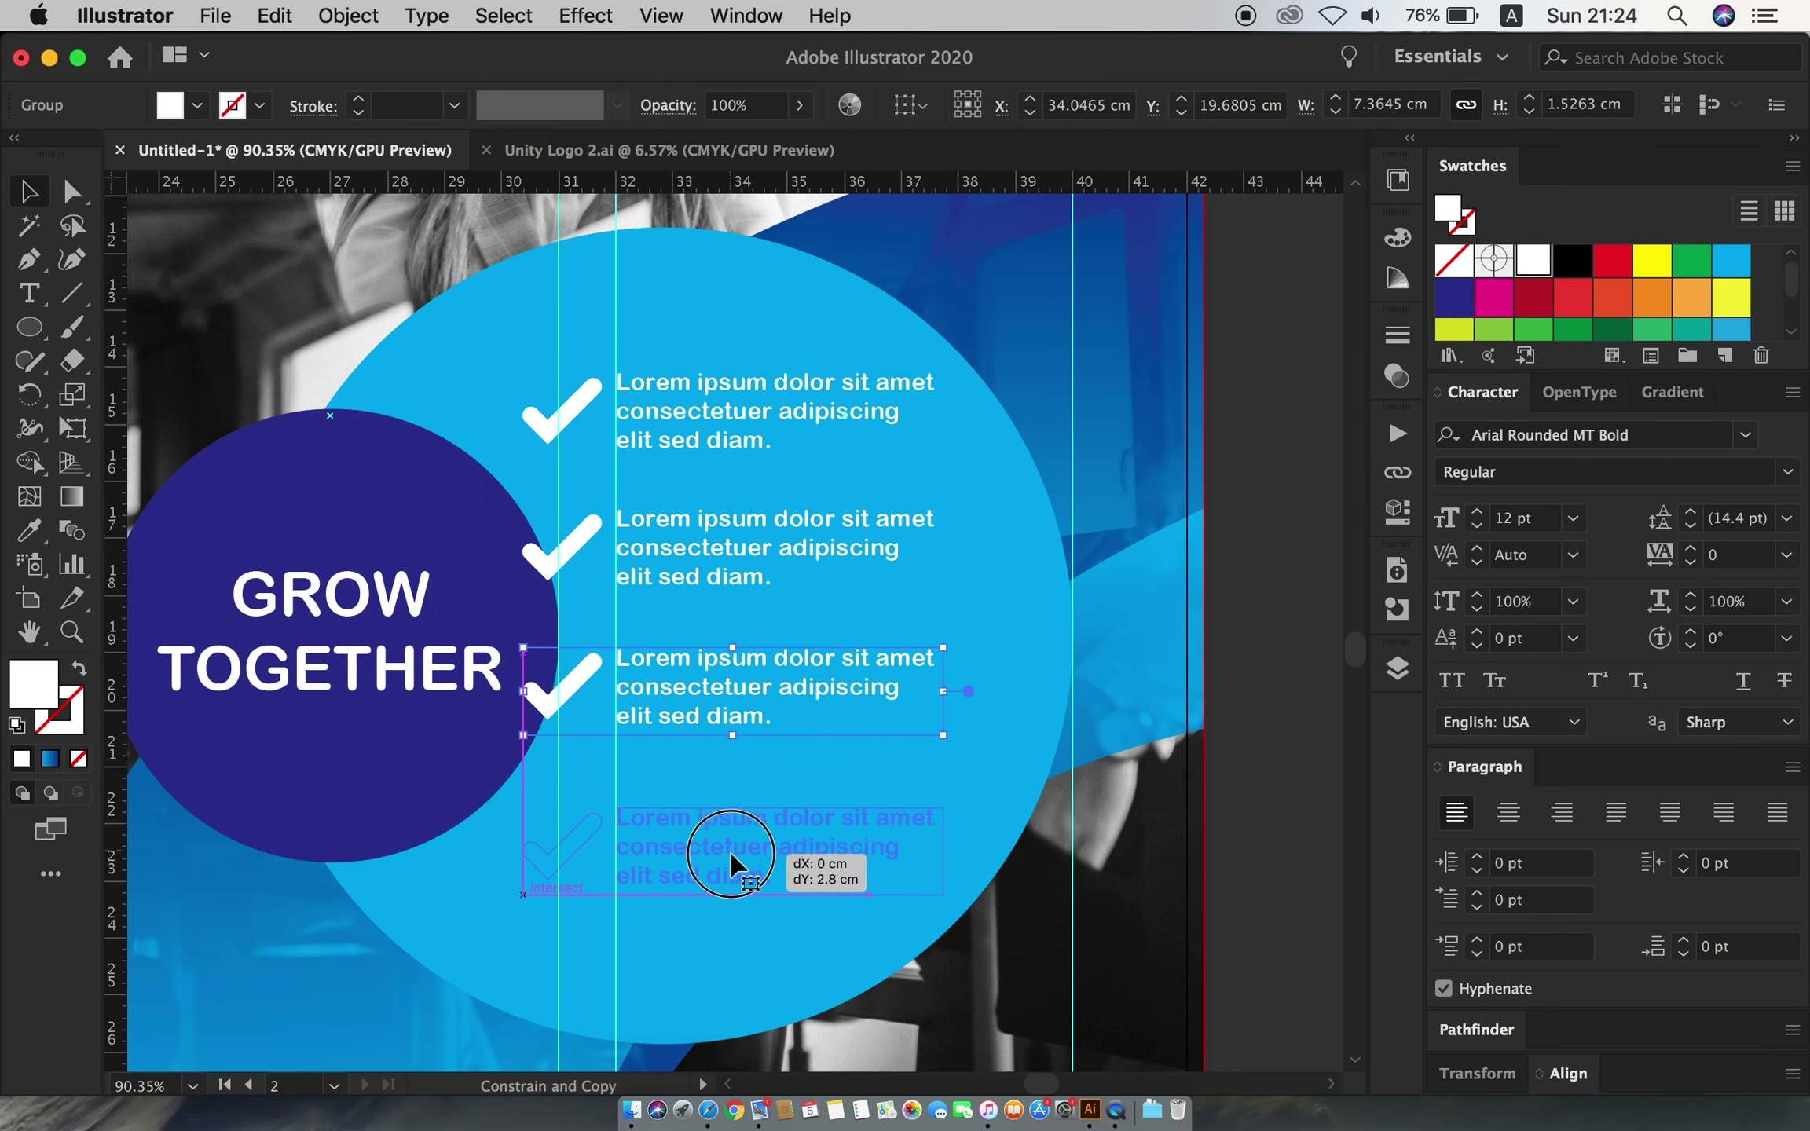
{"action": "left_click", "coordinate": [719, 695], "text": "shift"}
{"action": "left_click", "coordinate": [707, 558], "text": "shift"}
{"action": "left_click", "coordinate": [707, 404], "text": "shift"}
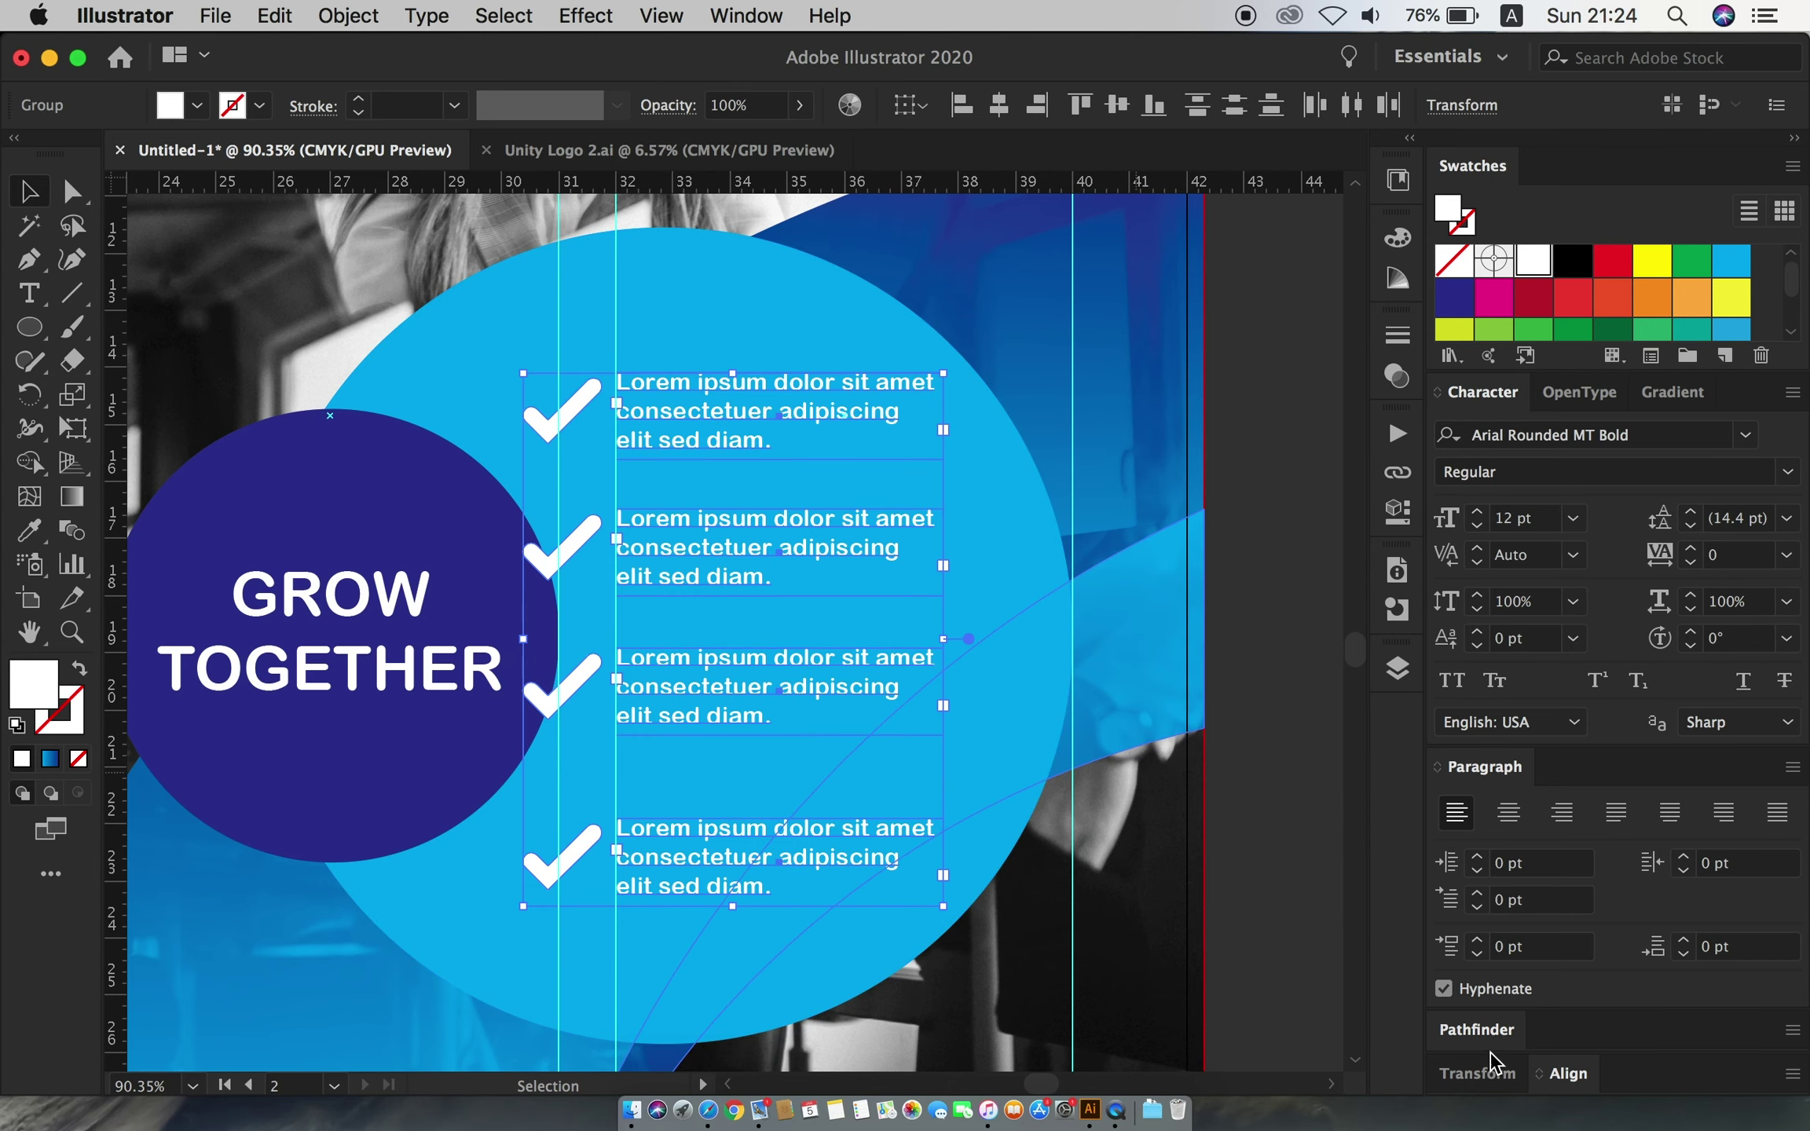
- Distribute the four rows evenly and shift rows 2 and 3 right along the circle's curve
{"action": "left_click", "coordinate": [1567, 1073]}
{"action": "left_click", "coordinate": [1449, 1071]}
{"action": "scroll", "coordinate": [788, 666], "scroll_direction": "down", "scroll_amount": 3}
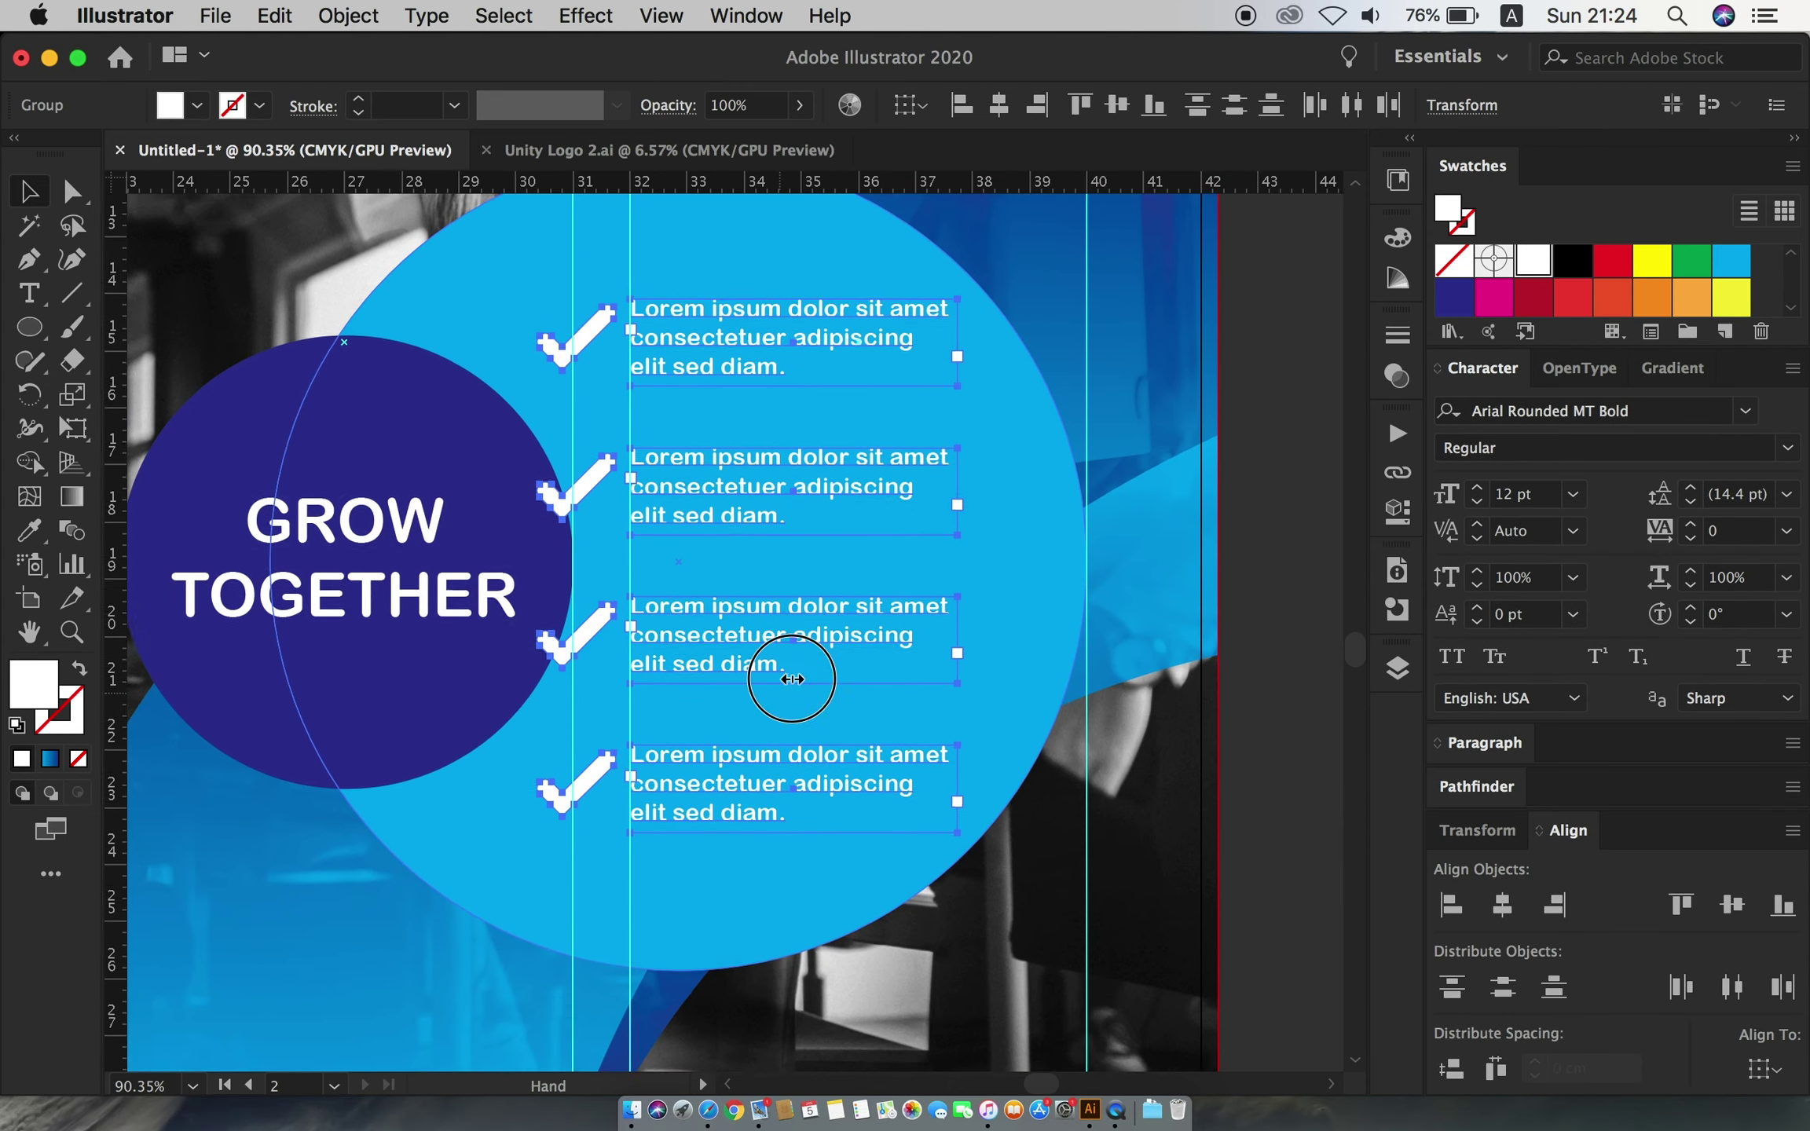
{"action": "left_click", "coordinate": [895, 659]}
{"action": "mouse_move", "coordinate": [896, 658]}
{"action": "left_mouse_down"}
{"action": "mouse_move", "coordinate": [719, 492]}
{"action": "mouse_move", "coordinate": [793, 495]}
{"action": "left_mouse_up"}
{"action": "left_click_drag", "start_coordinate": [867, 624], "coordinate": [886, 624]}
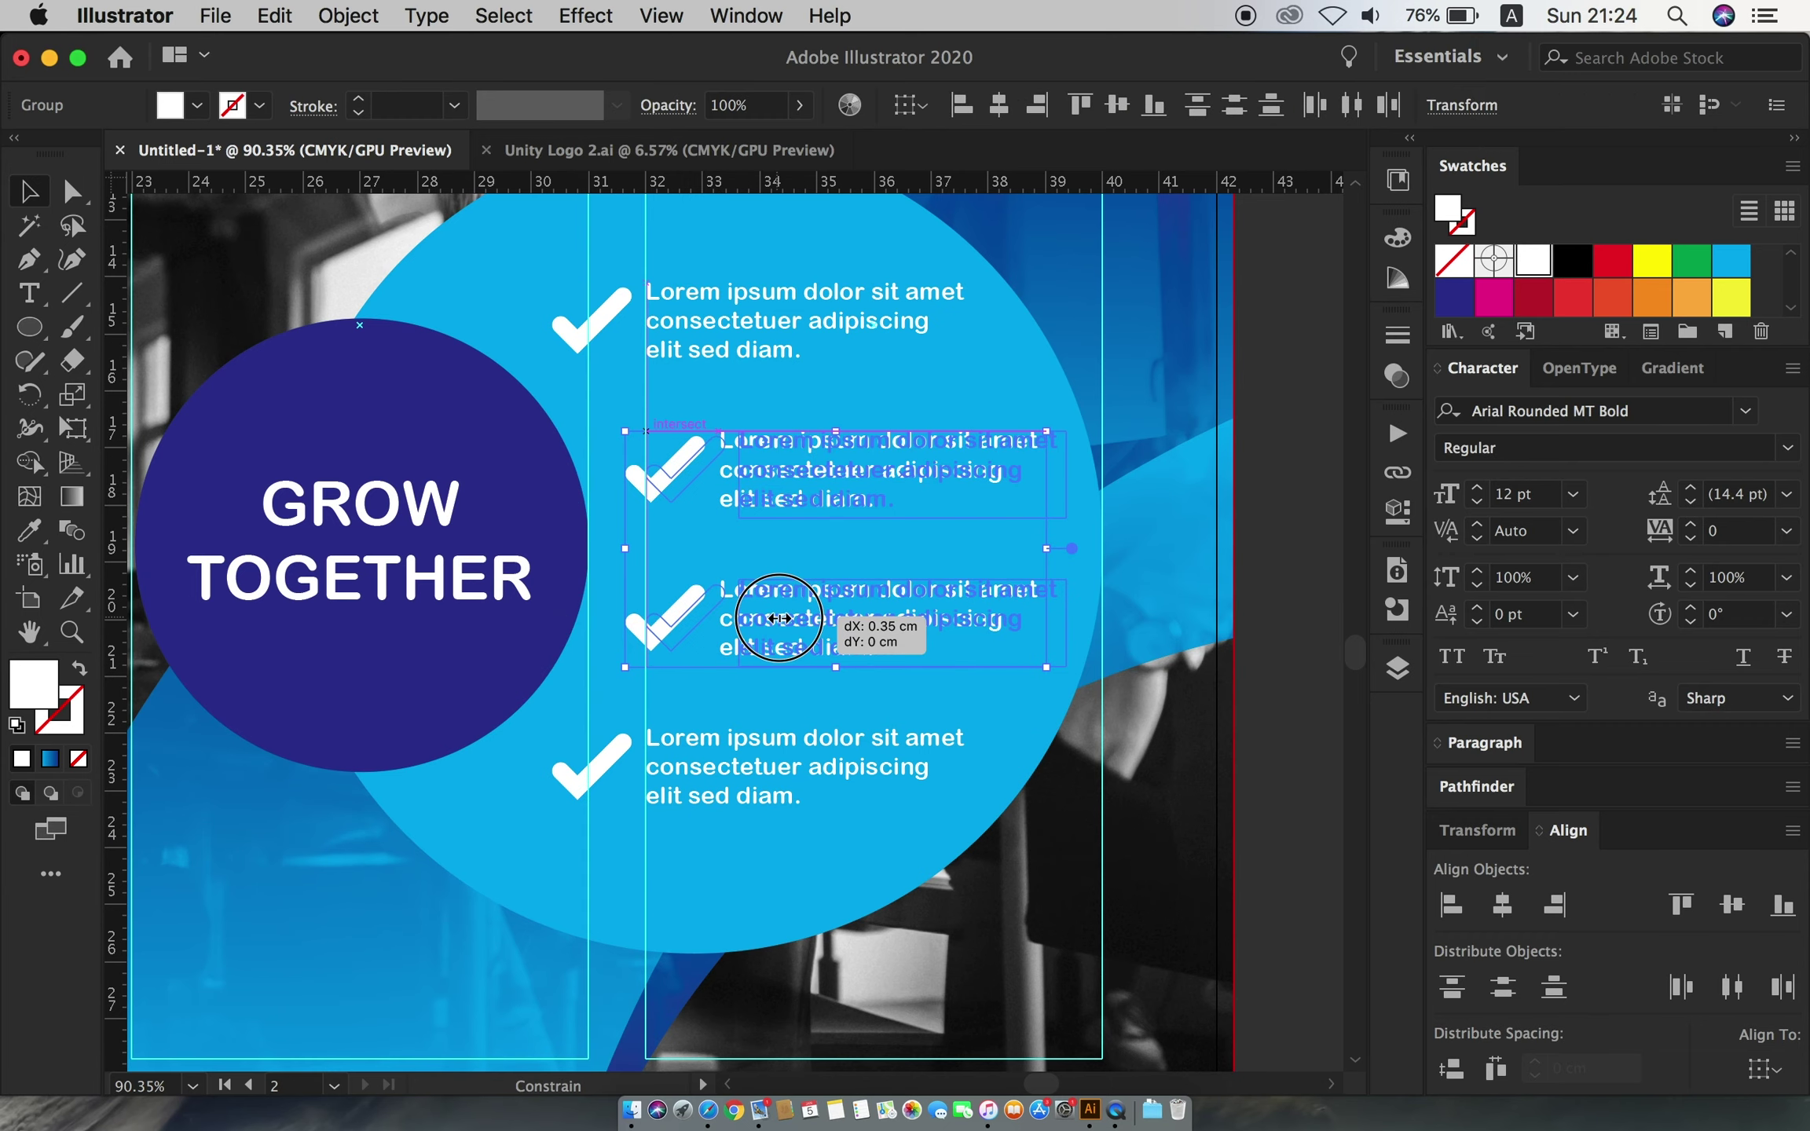
{"action": "key", "text": "ctrl+shift+a"}
{"action": "scroll", "coordinate": [887, 624], "scroll_direction": "down", "scroll_amount": 3}
{"action": "scroll", "coordinate": [886, 625], "scroll_direction": "down", "scroll_amount": 3}
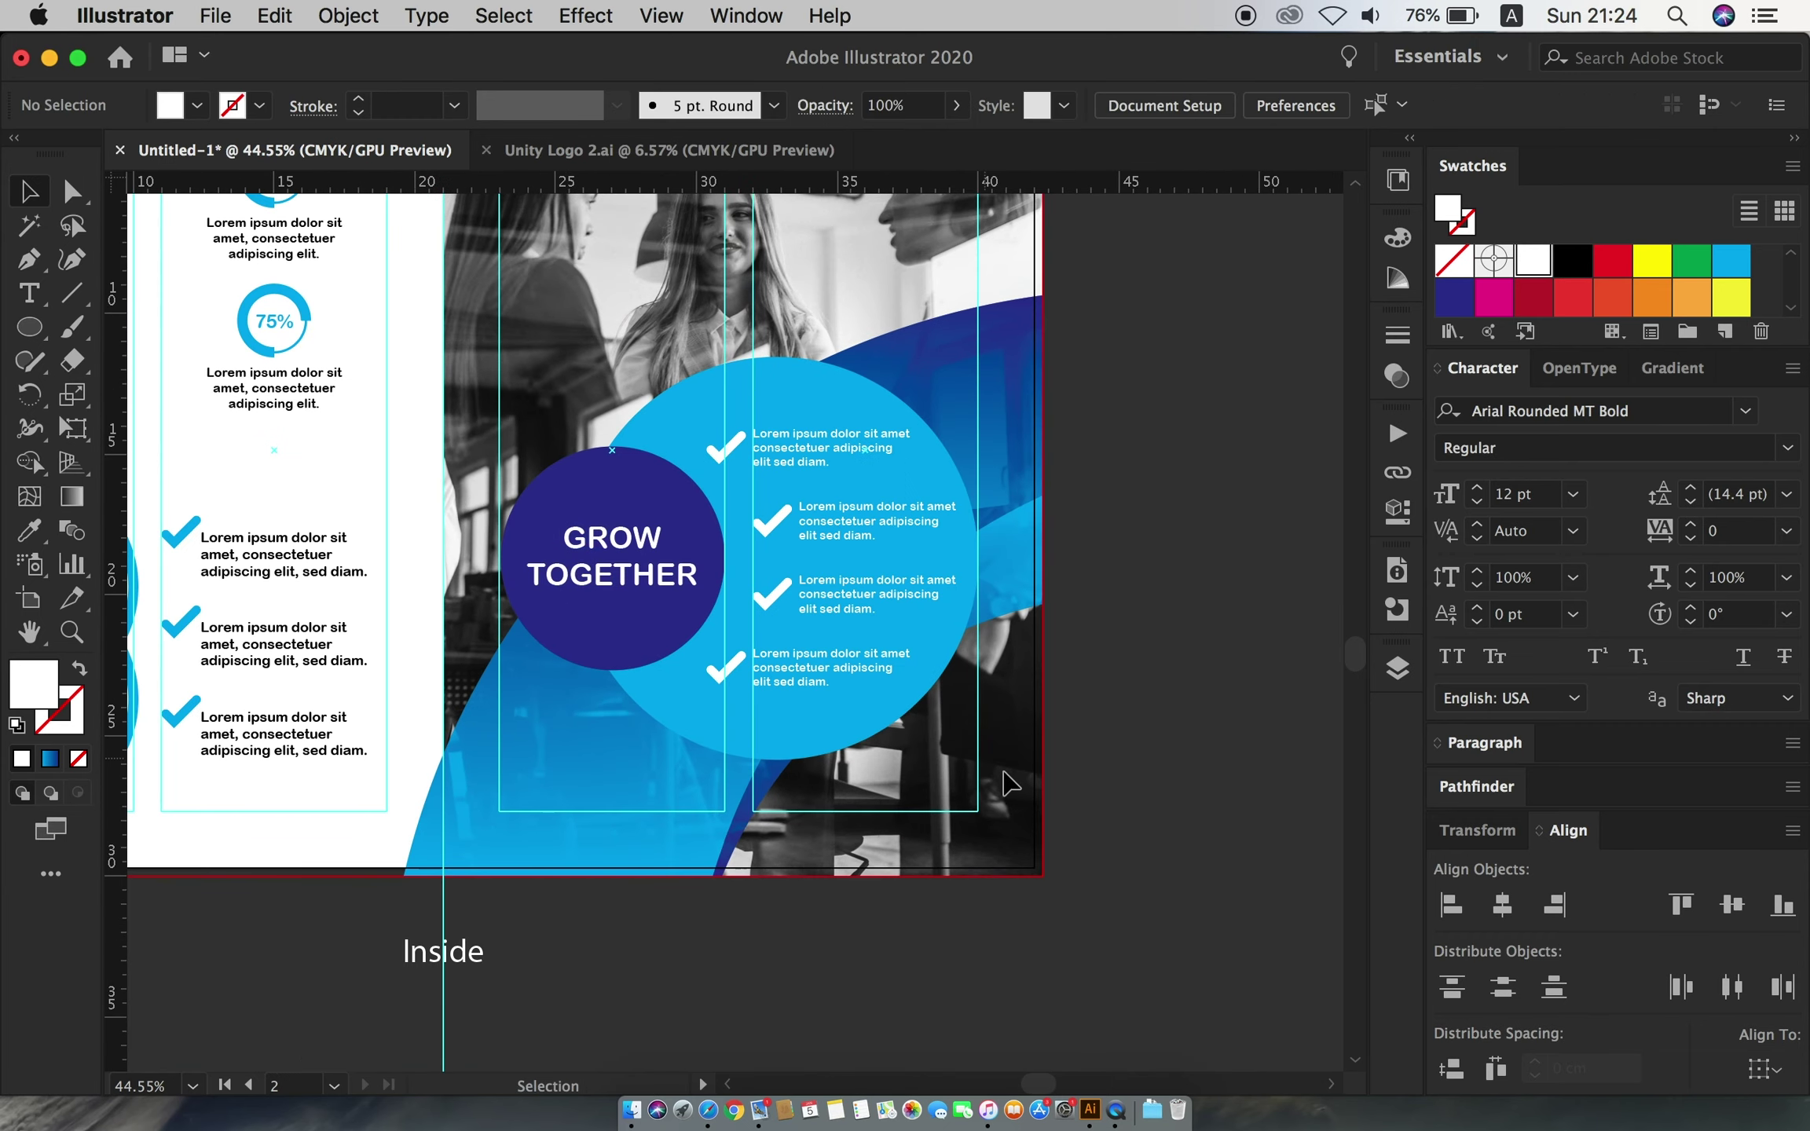
{"action": "scroll", "coordinate": [1167, 852], "scroll_direction": "up", "scroll_amount": 2}
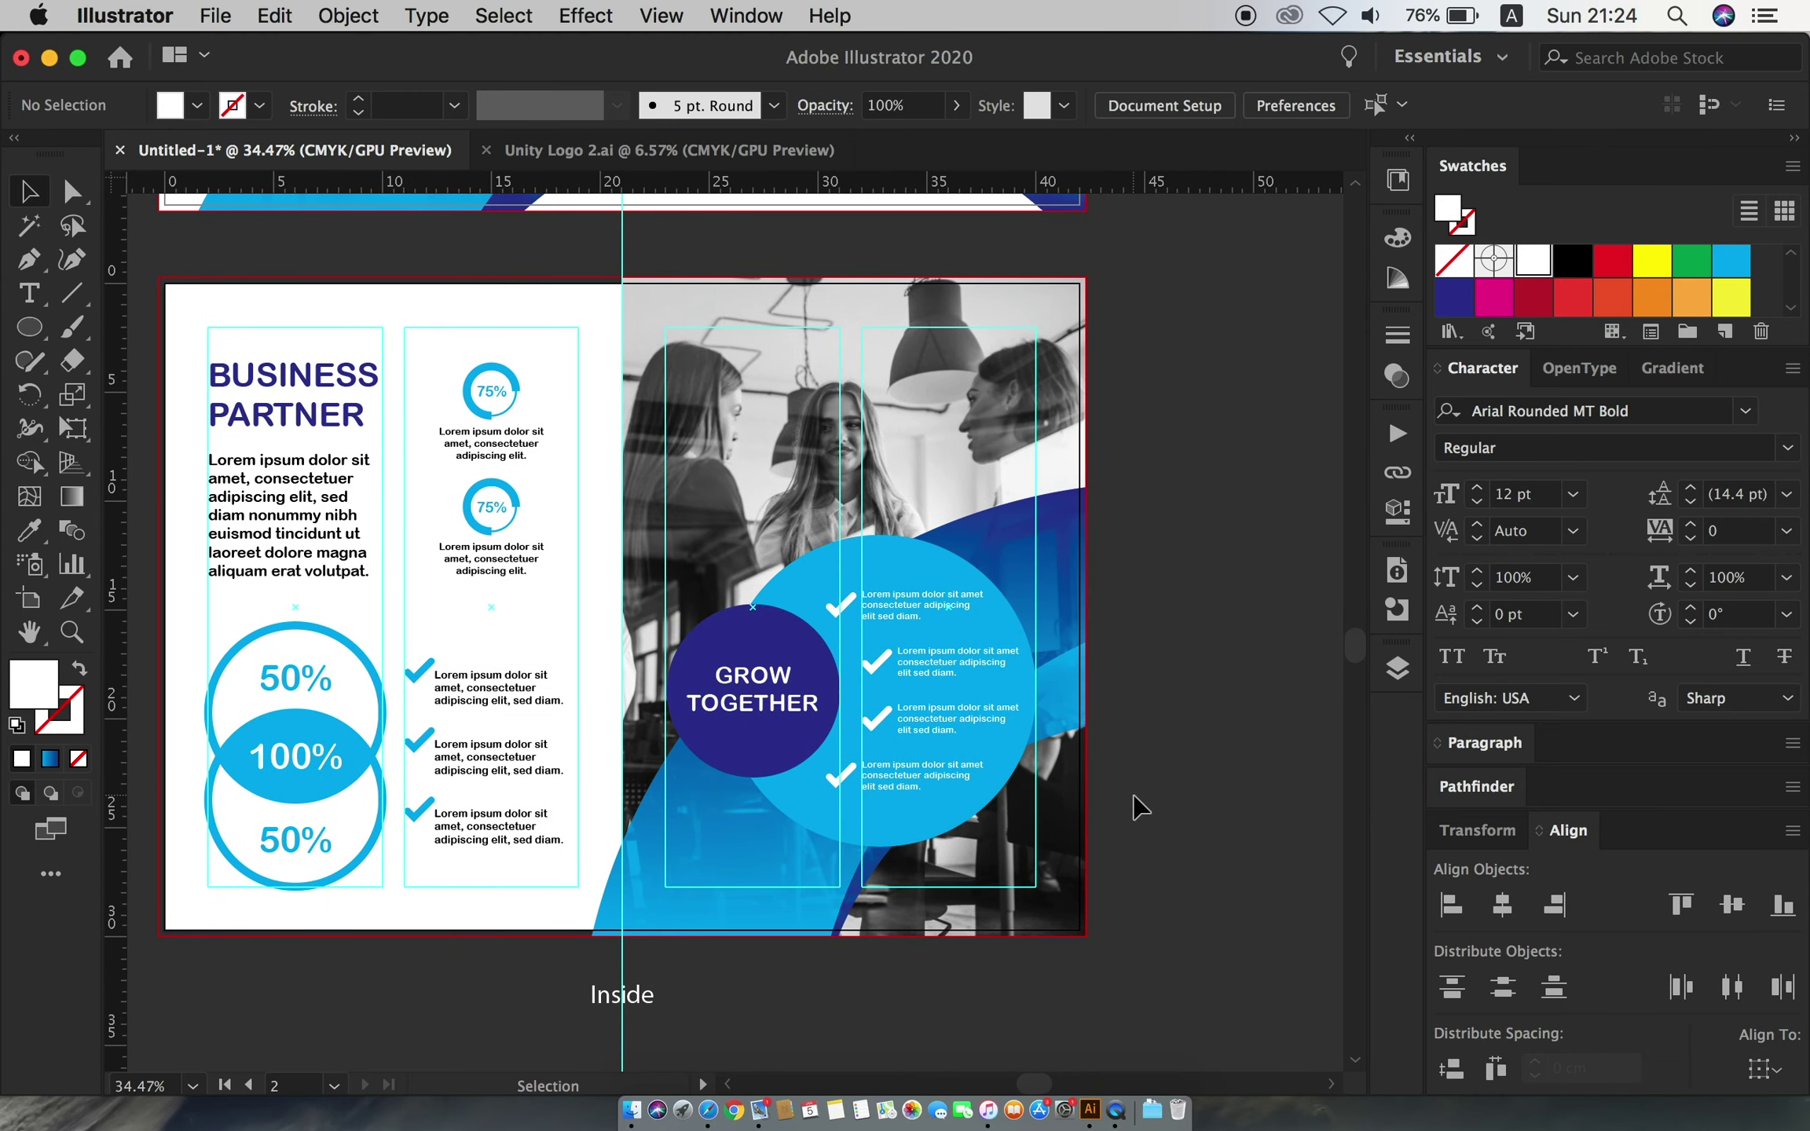
- Group the blue circles with the checklist and move the group lower on the photo
{"action": "scroll", "coordinate": [1139, 801], "scroll_direction": "down", "scroll_amount": 1}
{"action": "left_click", "coordinate": [704, 528]}
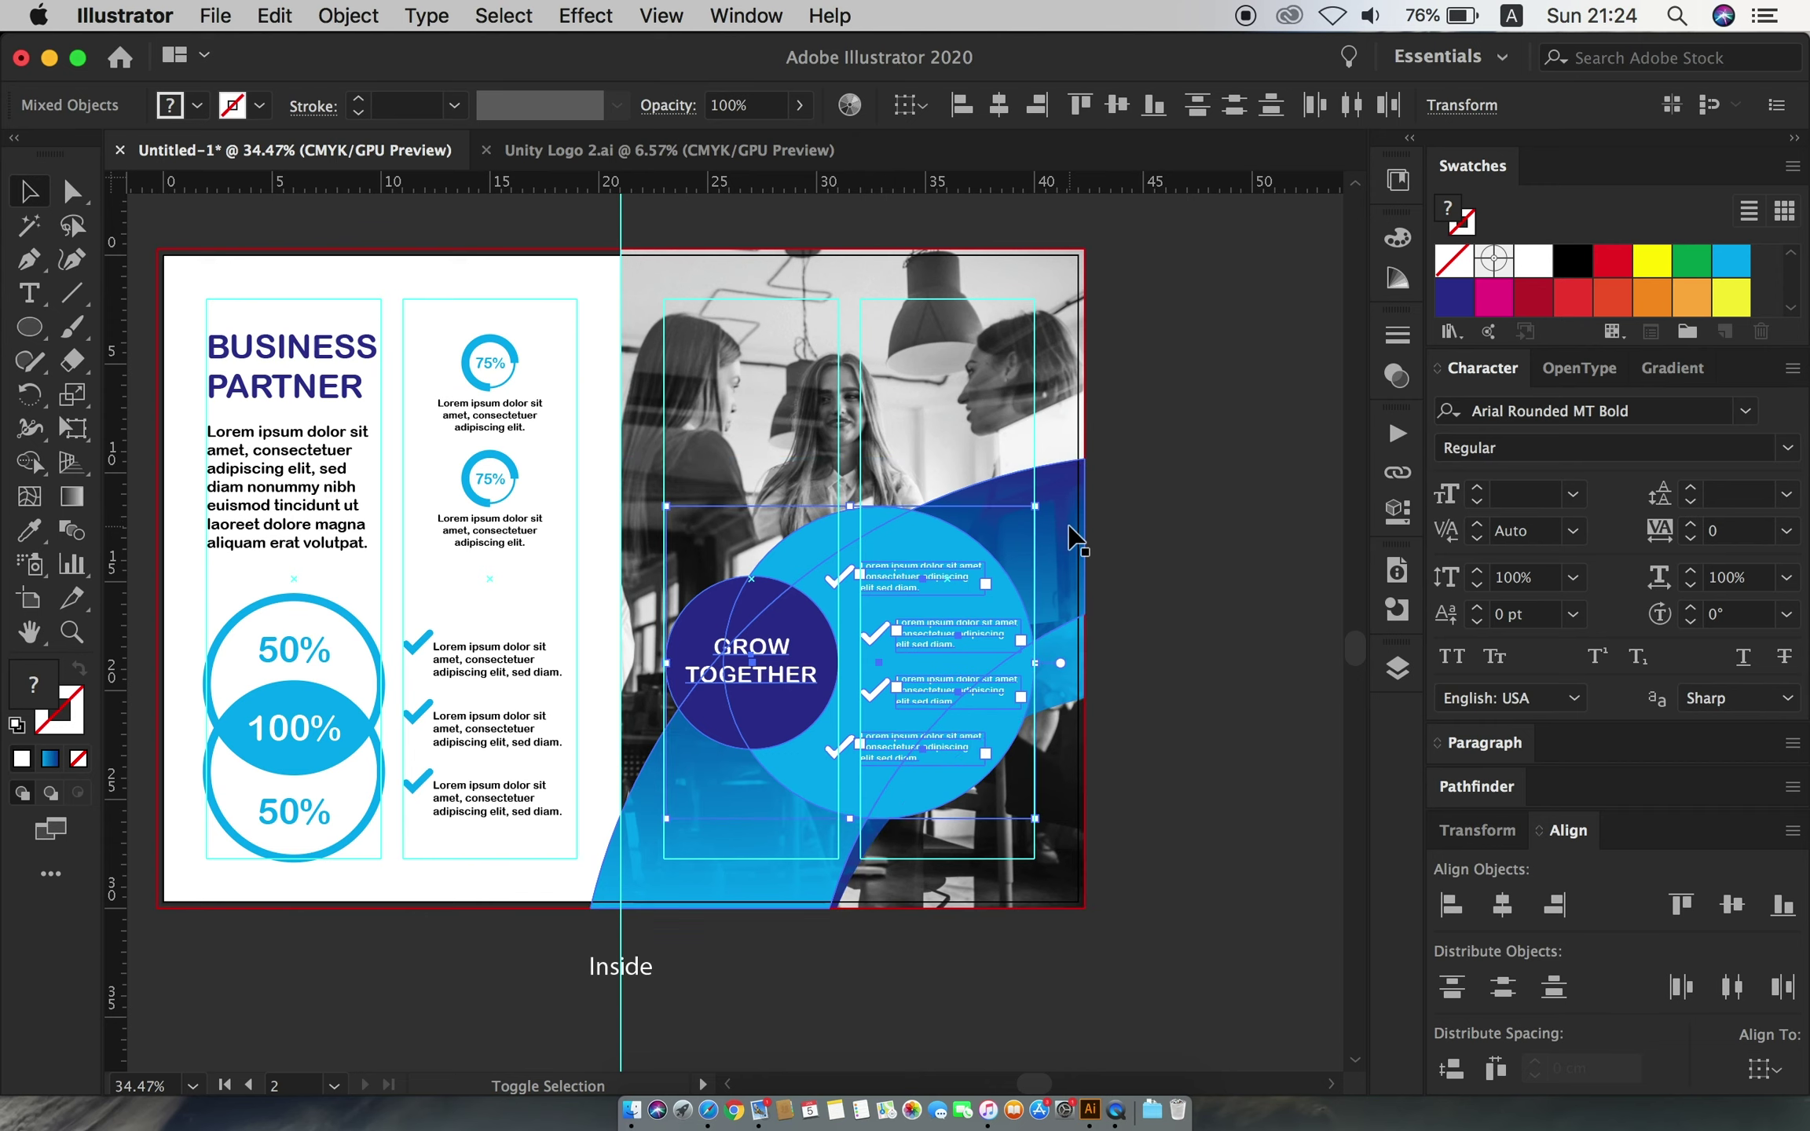
{"action": "left_click", "coordinate": [348, 15]}
{"action": "left_click", "coordinate": [363, 147]}
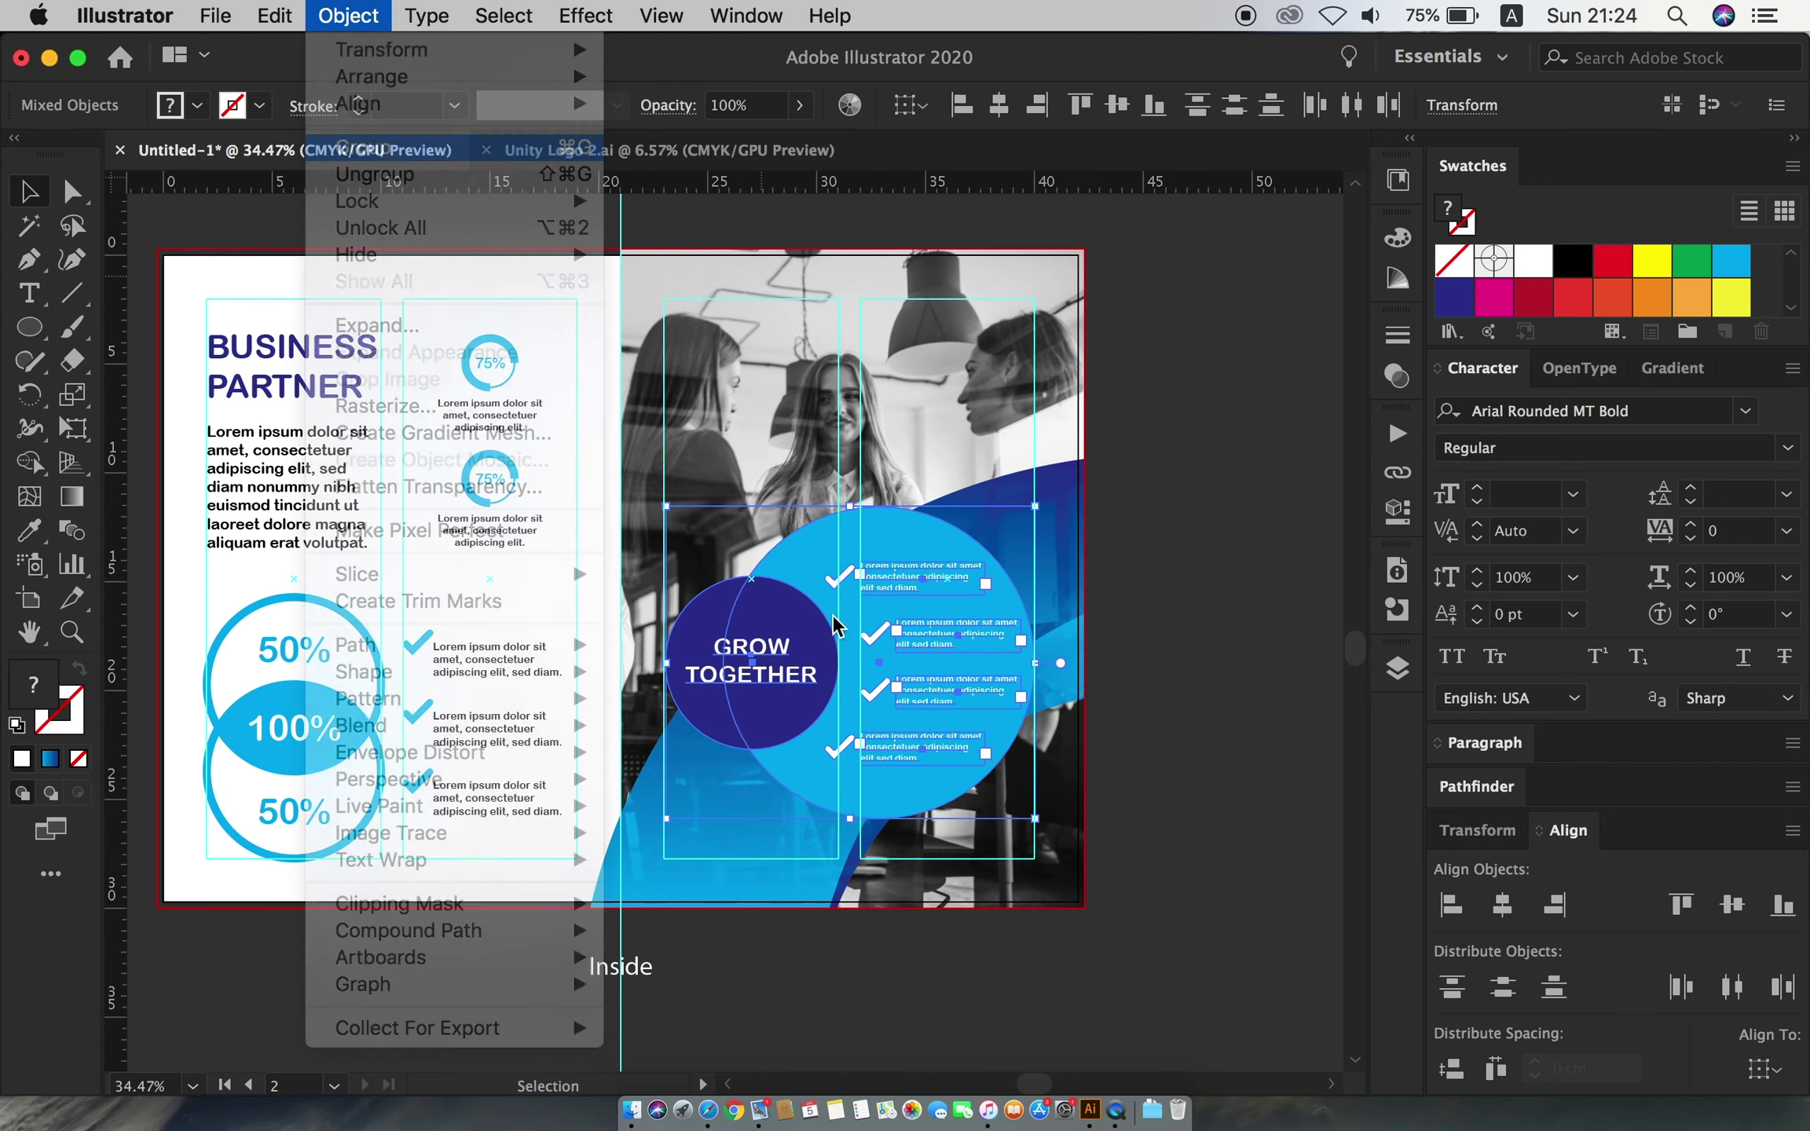
{"action": "left_click_drag", "start_coordinate": [954, 752], "coordinate": [954, 793]}
{"action": "left_click", "coordinate": [1151, 781]}
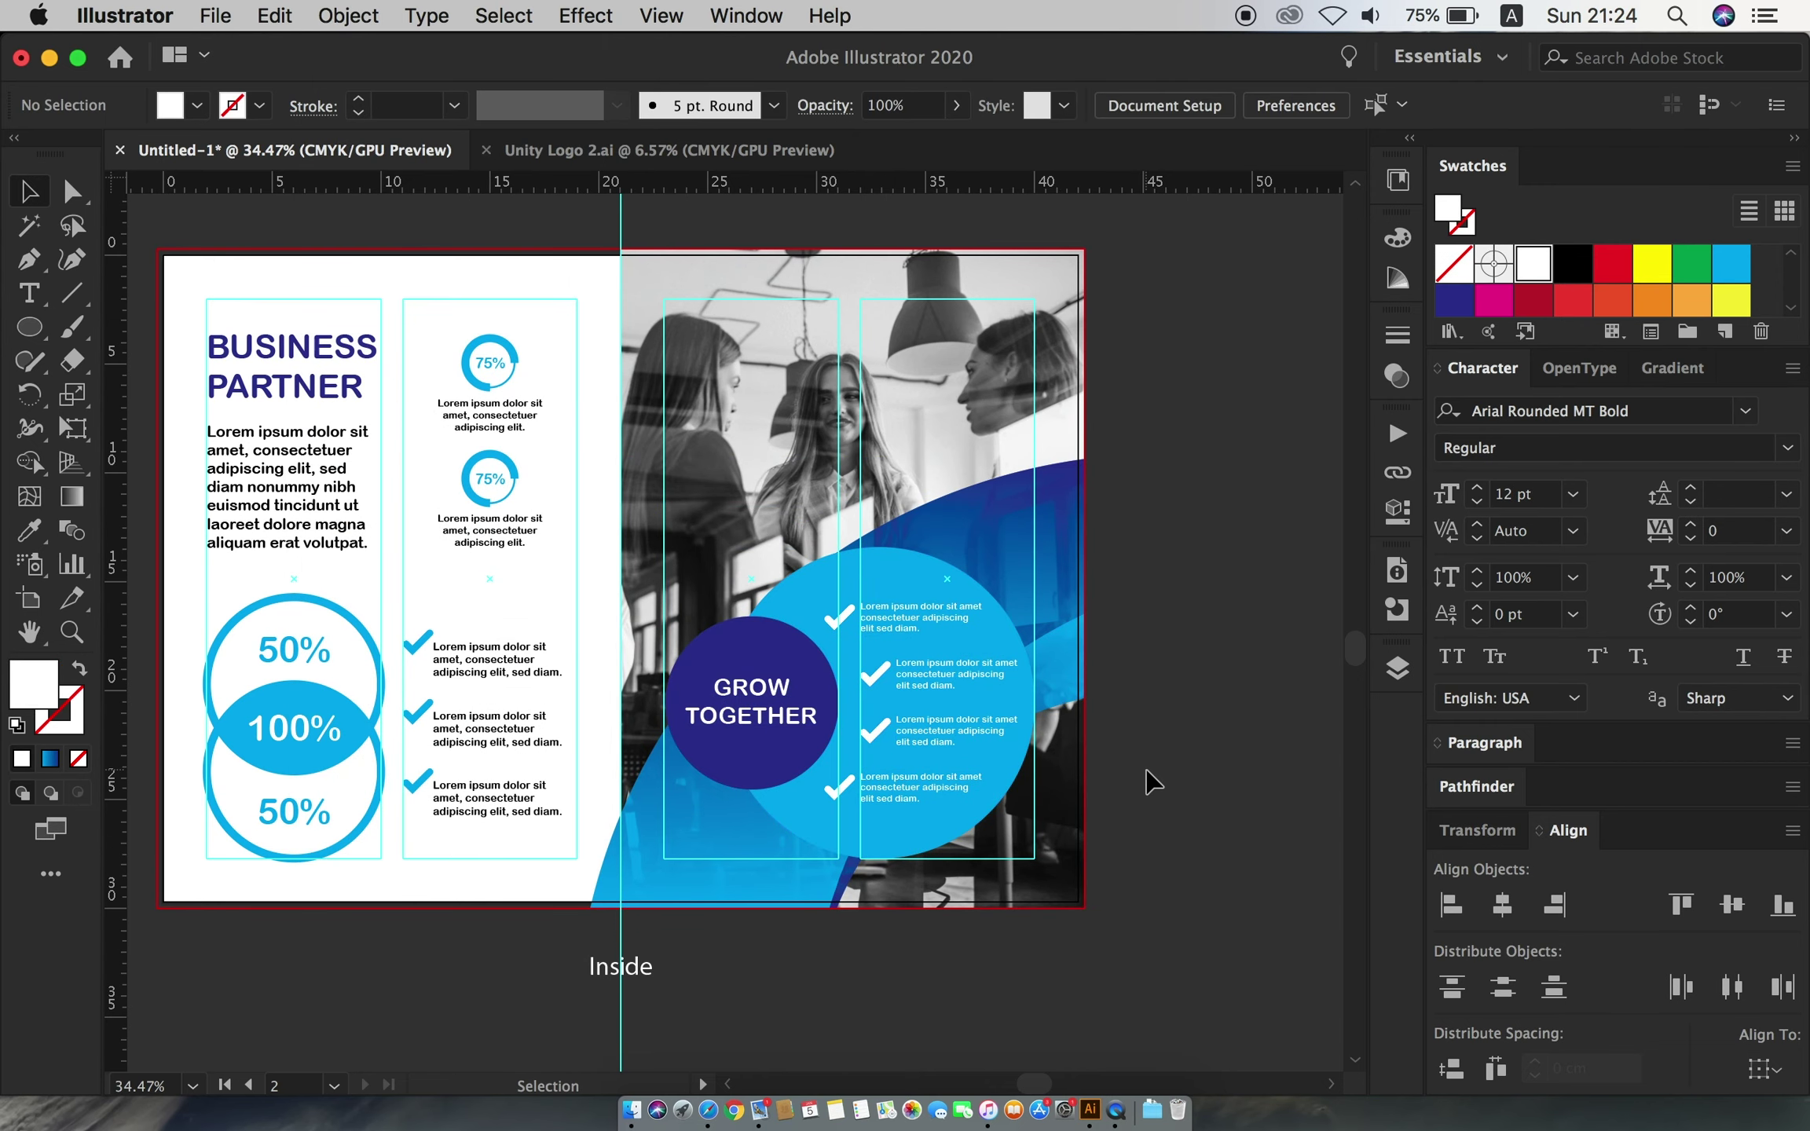
- Enlarge the blue curved shape by dragging its top-left handle
{"action": "left_click", "coordinate": [1058, 586]}
{"action": "left_click_drag", "start_coordinate": [591, 460], "coordinate": [629, 470]}
{"action": "left_click", "coordinate": [1226, 677]}
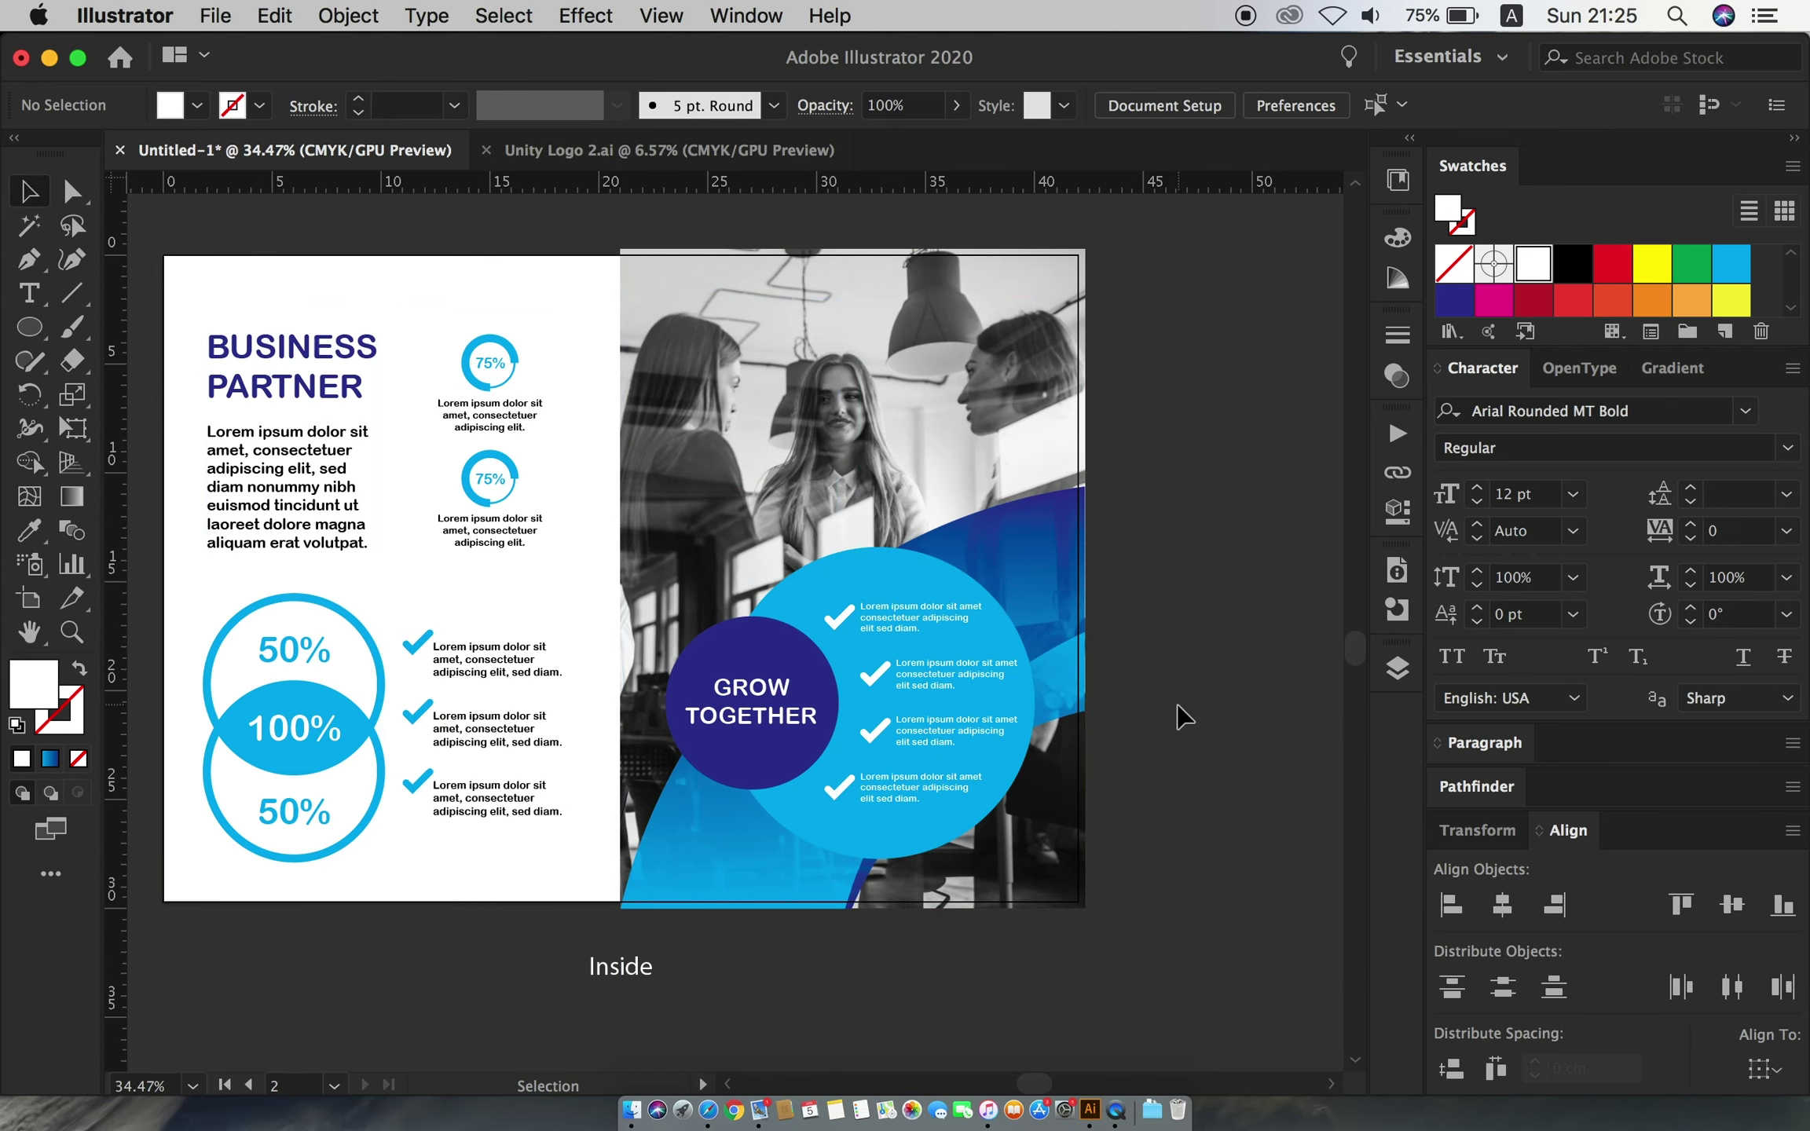
{"action": "scroll", "coordinate": [1131, 684], "scroll_direction": "down", "scroll_amount": 1, "text": "alt"}
{"action": "scroll", "coordinate": [1162, 699], "scroll_direction": "up", "scroll_amount": 2}
- Draw a rectangle covering the inside artboard and send it behind all artwork
{"action": "key", "text": "m"}
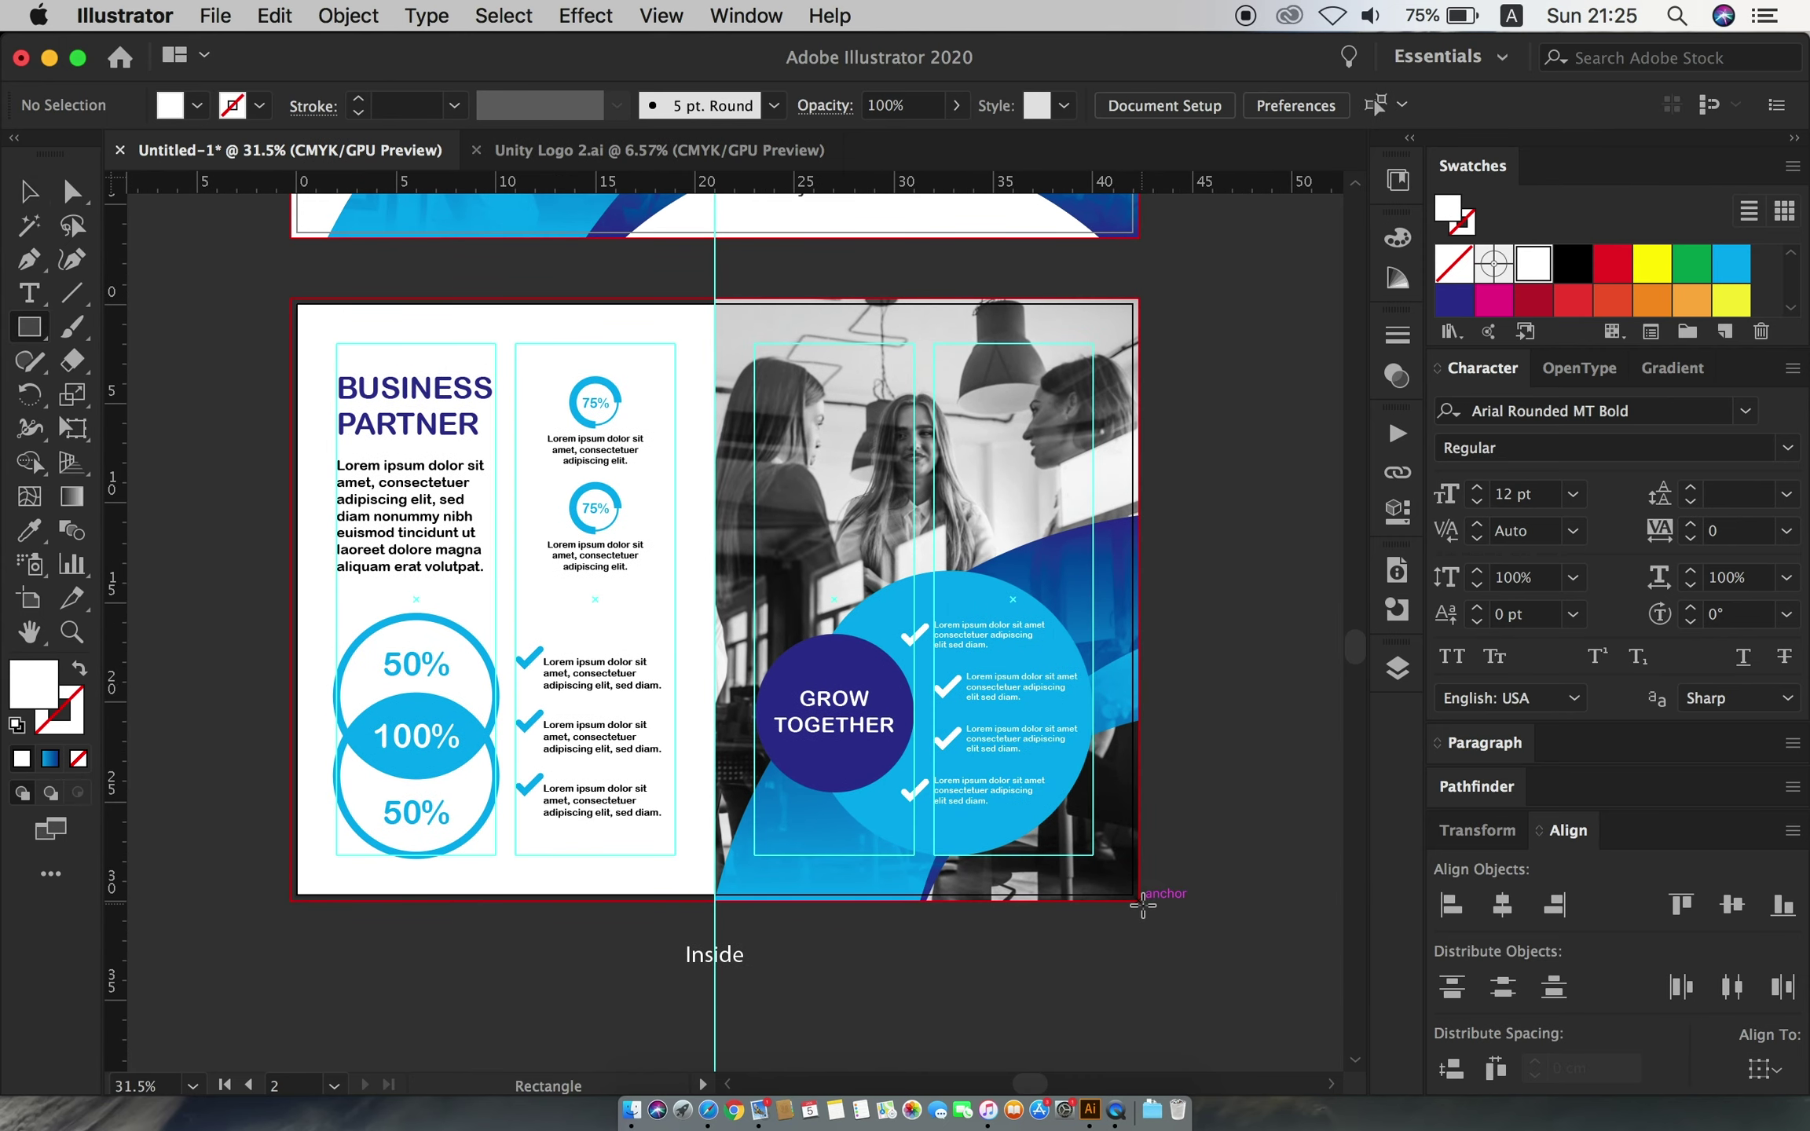
{"action": "left_click_drag", "start_coordinate": [1139, 900], "coordinate": [291, 298]}
{"action": "right_click", "coordinate": [389, 347]}
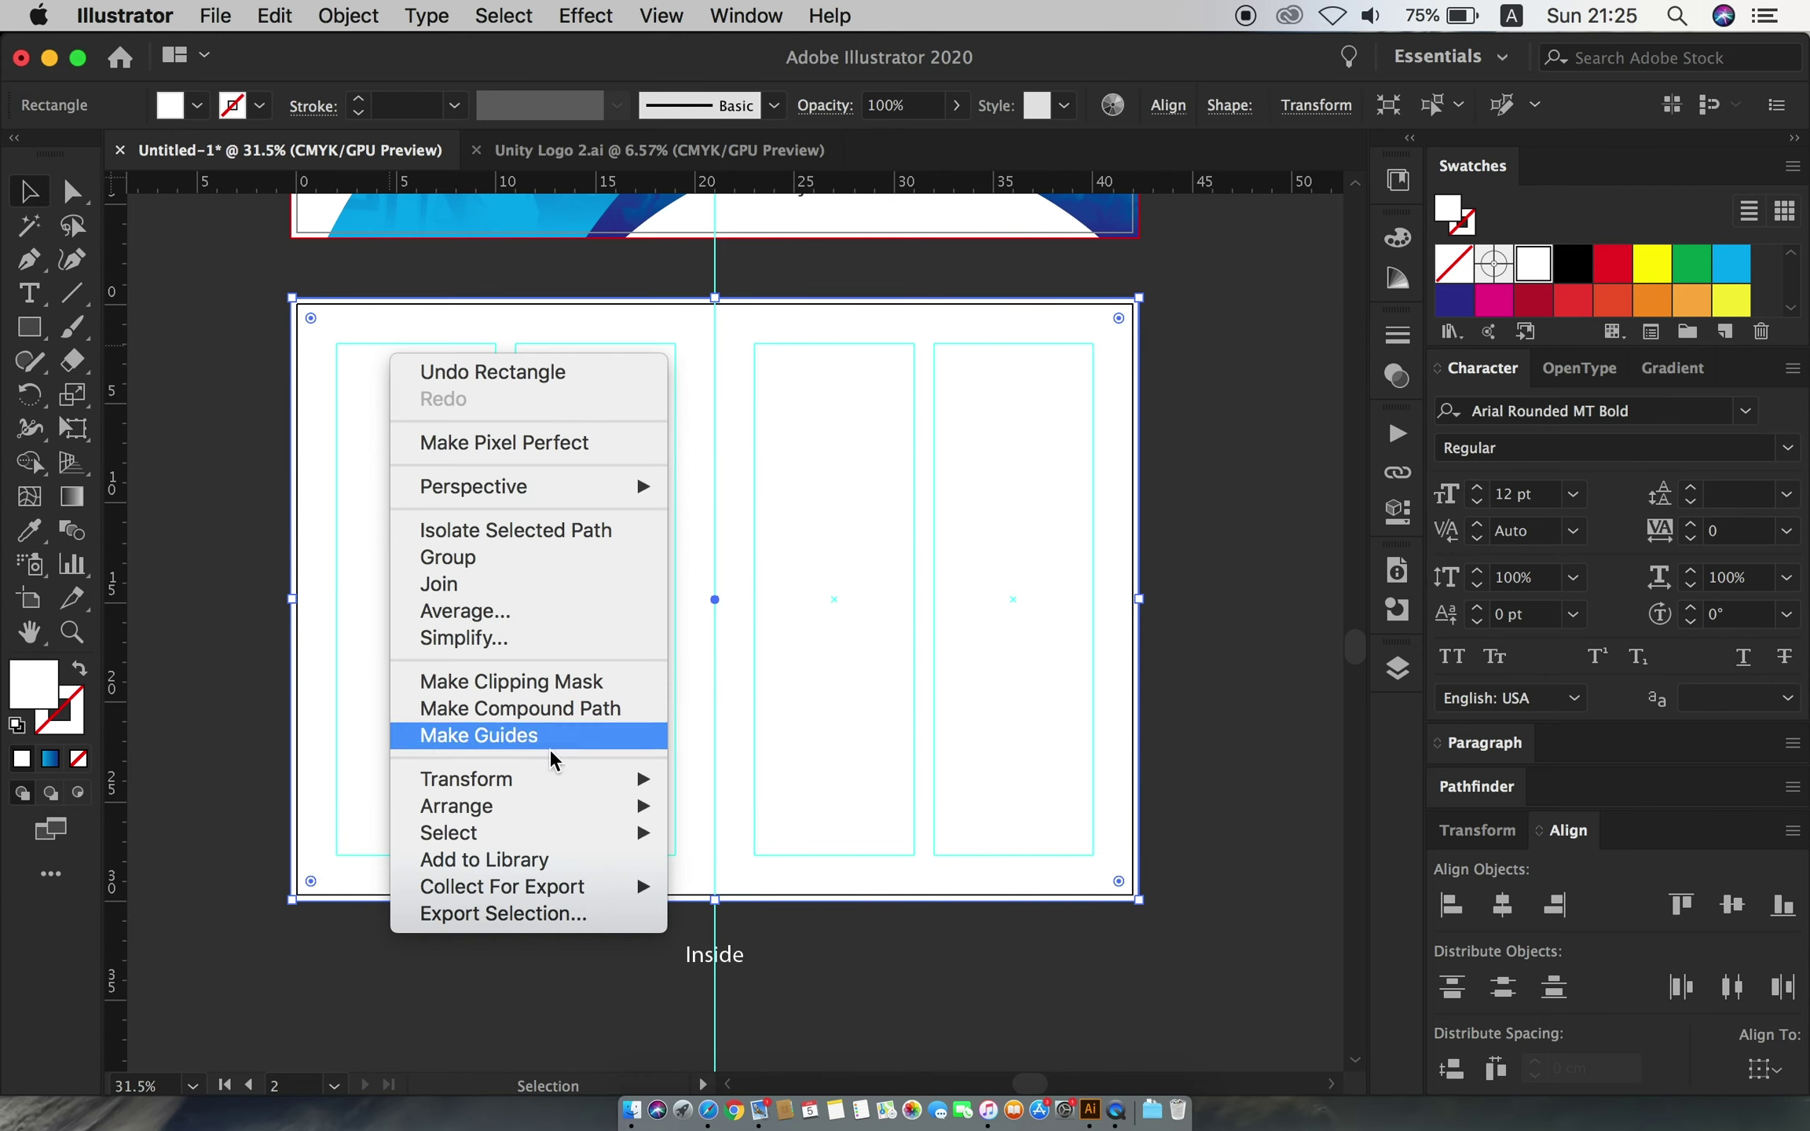
{"action": "left_click", "coordinate": [707, 880]}
{"action": "right_click", "coordinate": [242, 338]}
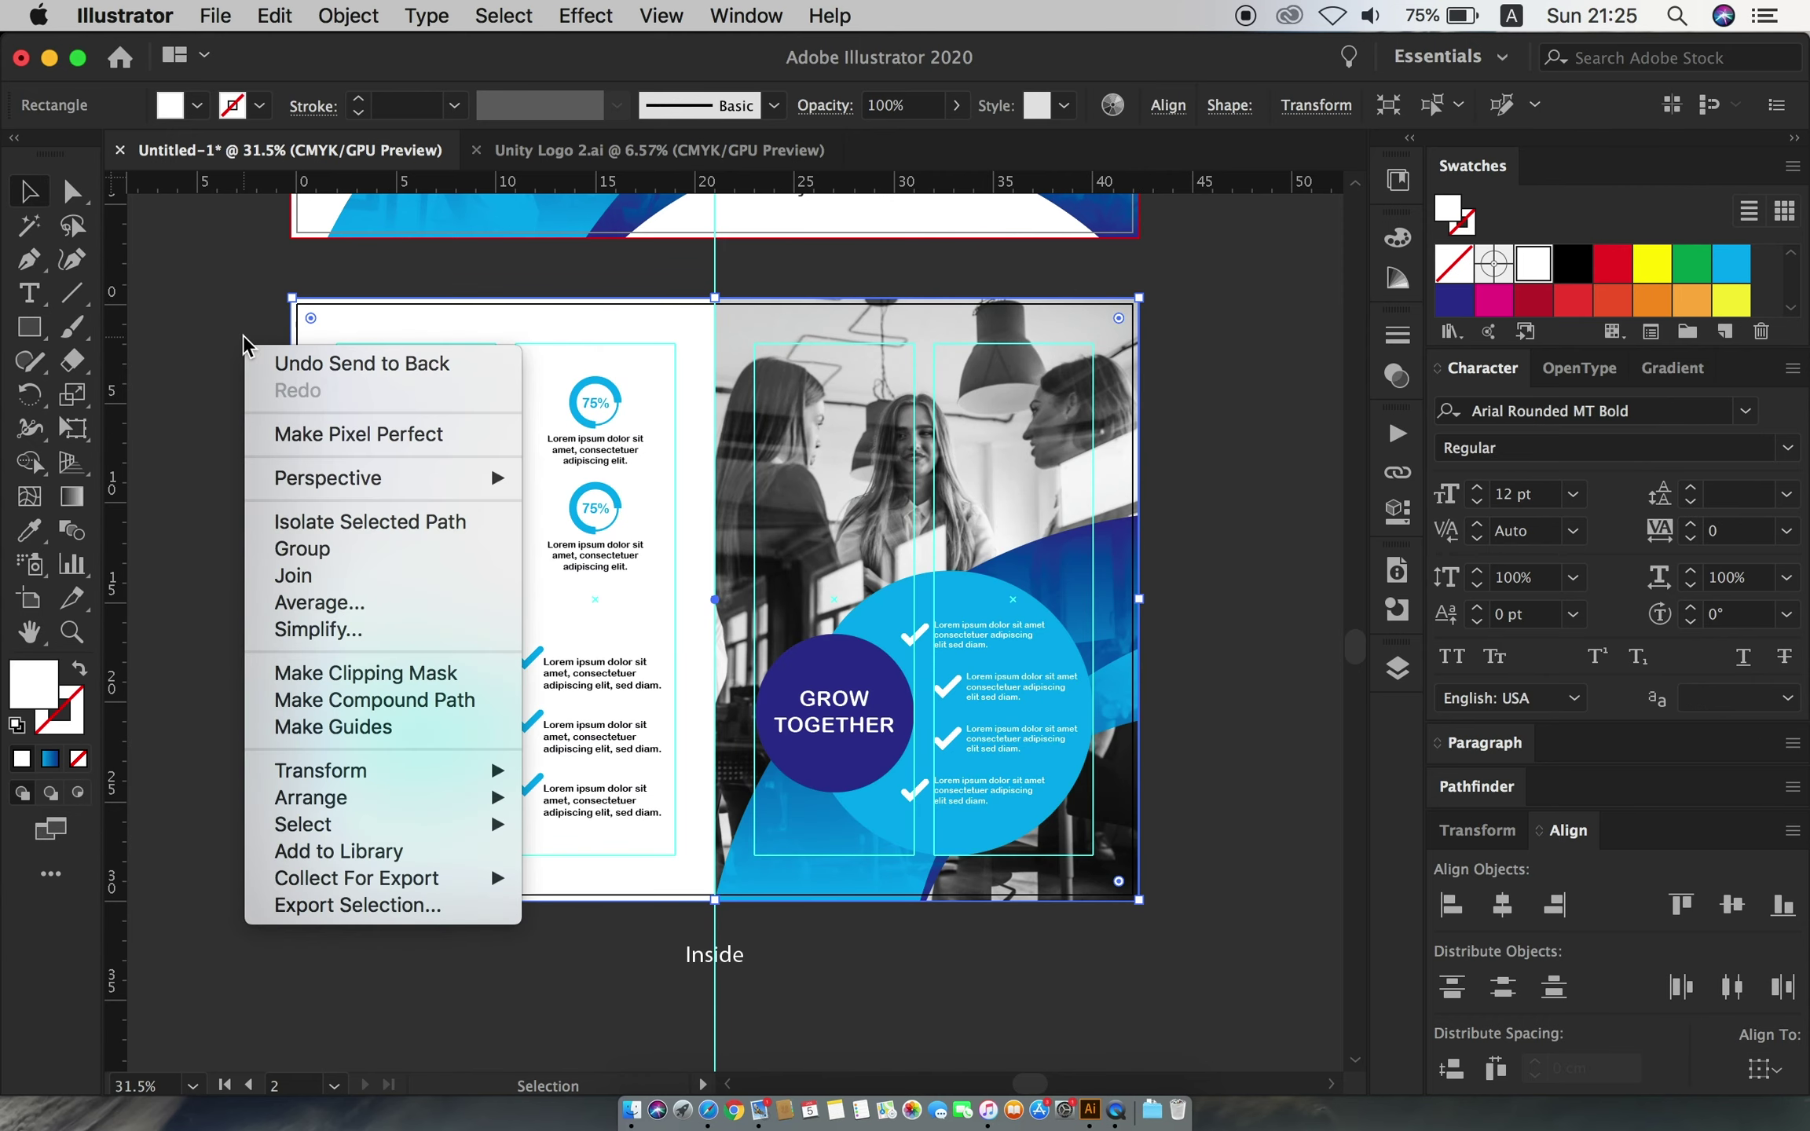
{"action": "left_click", "coordinate": [413, 305]}
- Lock the white background rectangle and pan out to show the front page too
{"action": "left_click", "coordinate": [348, 16]}
{"action": "left_click", "coordinate": [646, 206]}
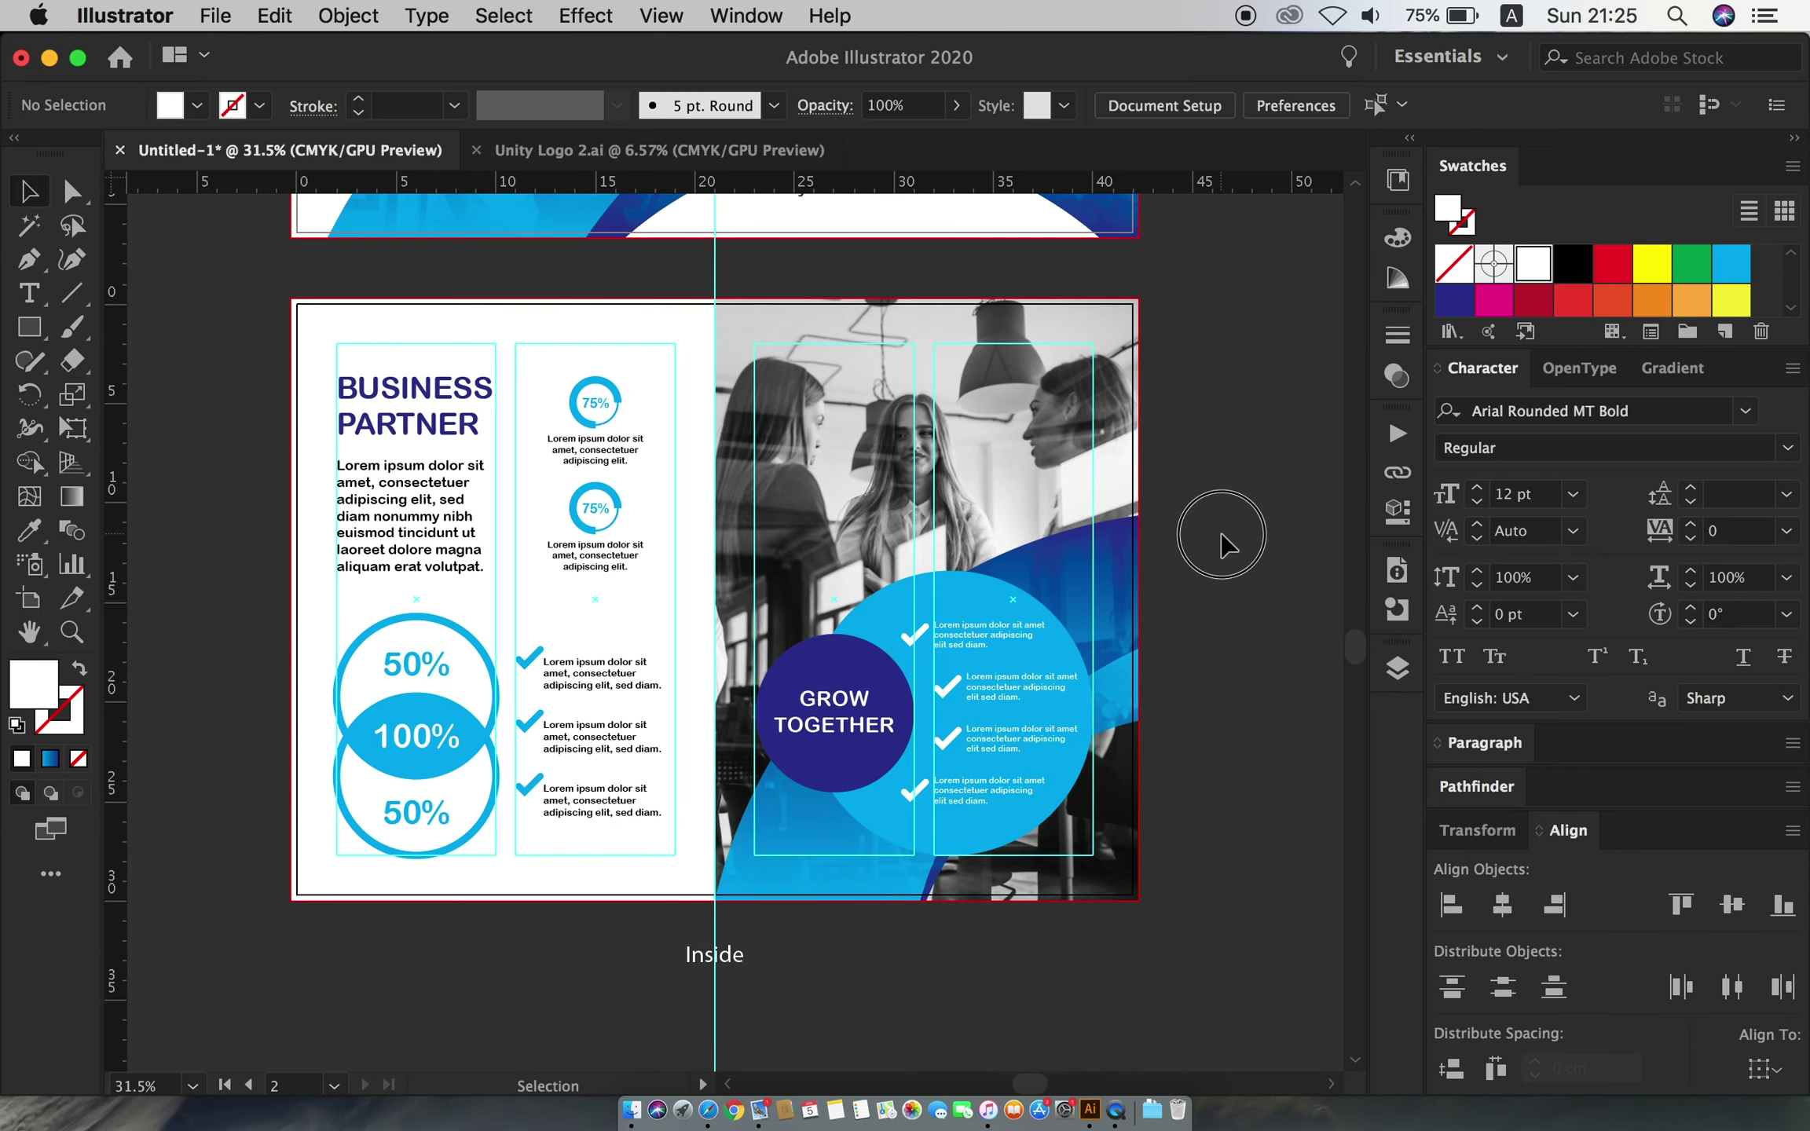
{"action": "scroll", "coordinate": [755, 513], "scroll_direction": "down", "scroll_amount": 2}
{"action": "left_click_drag", "start_coordinate": [756, 512], "coordinate": [825, 707]}
{"action": "scroll", "coordinate": [823, 707], "scroll_direction": "down", "scroll_amount": 2}
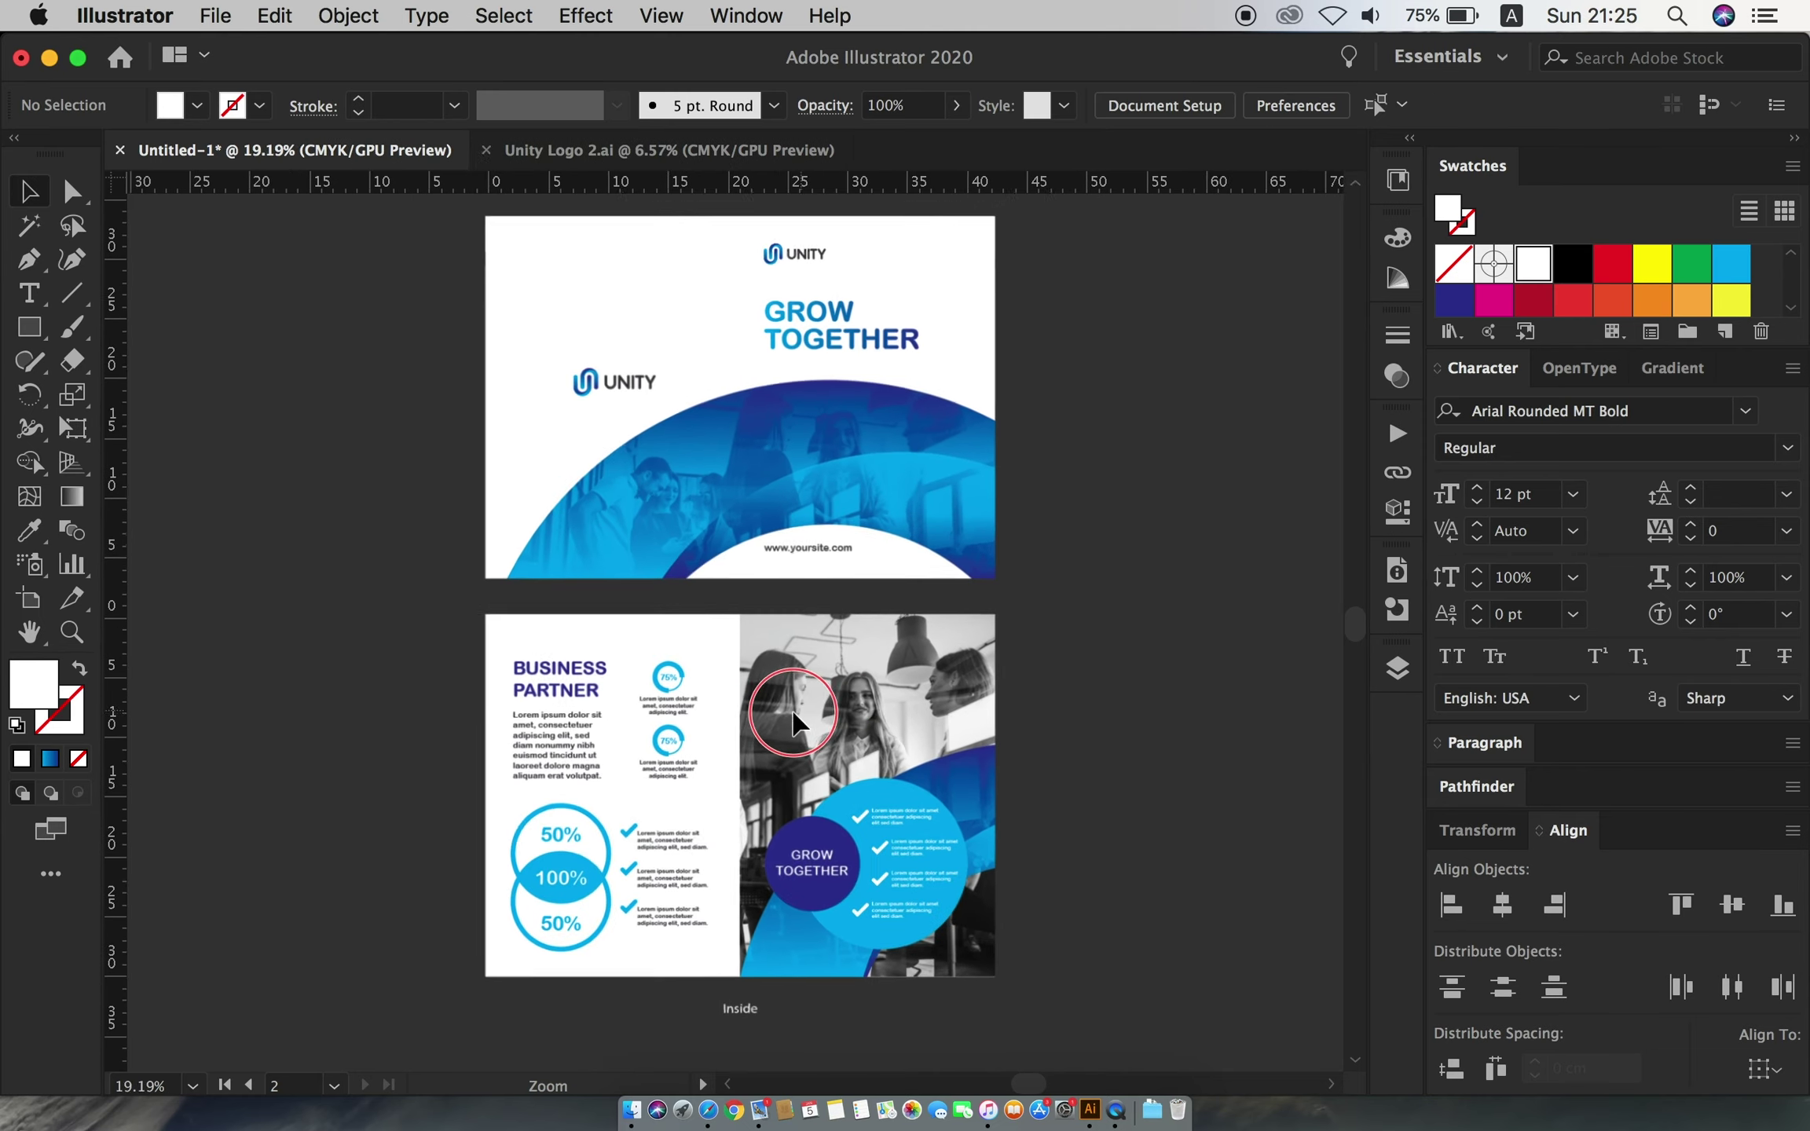
{"action": "scroll", "coordinate": [1002, 723], "scroll_direction": "up", "scroll_amount": 1}
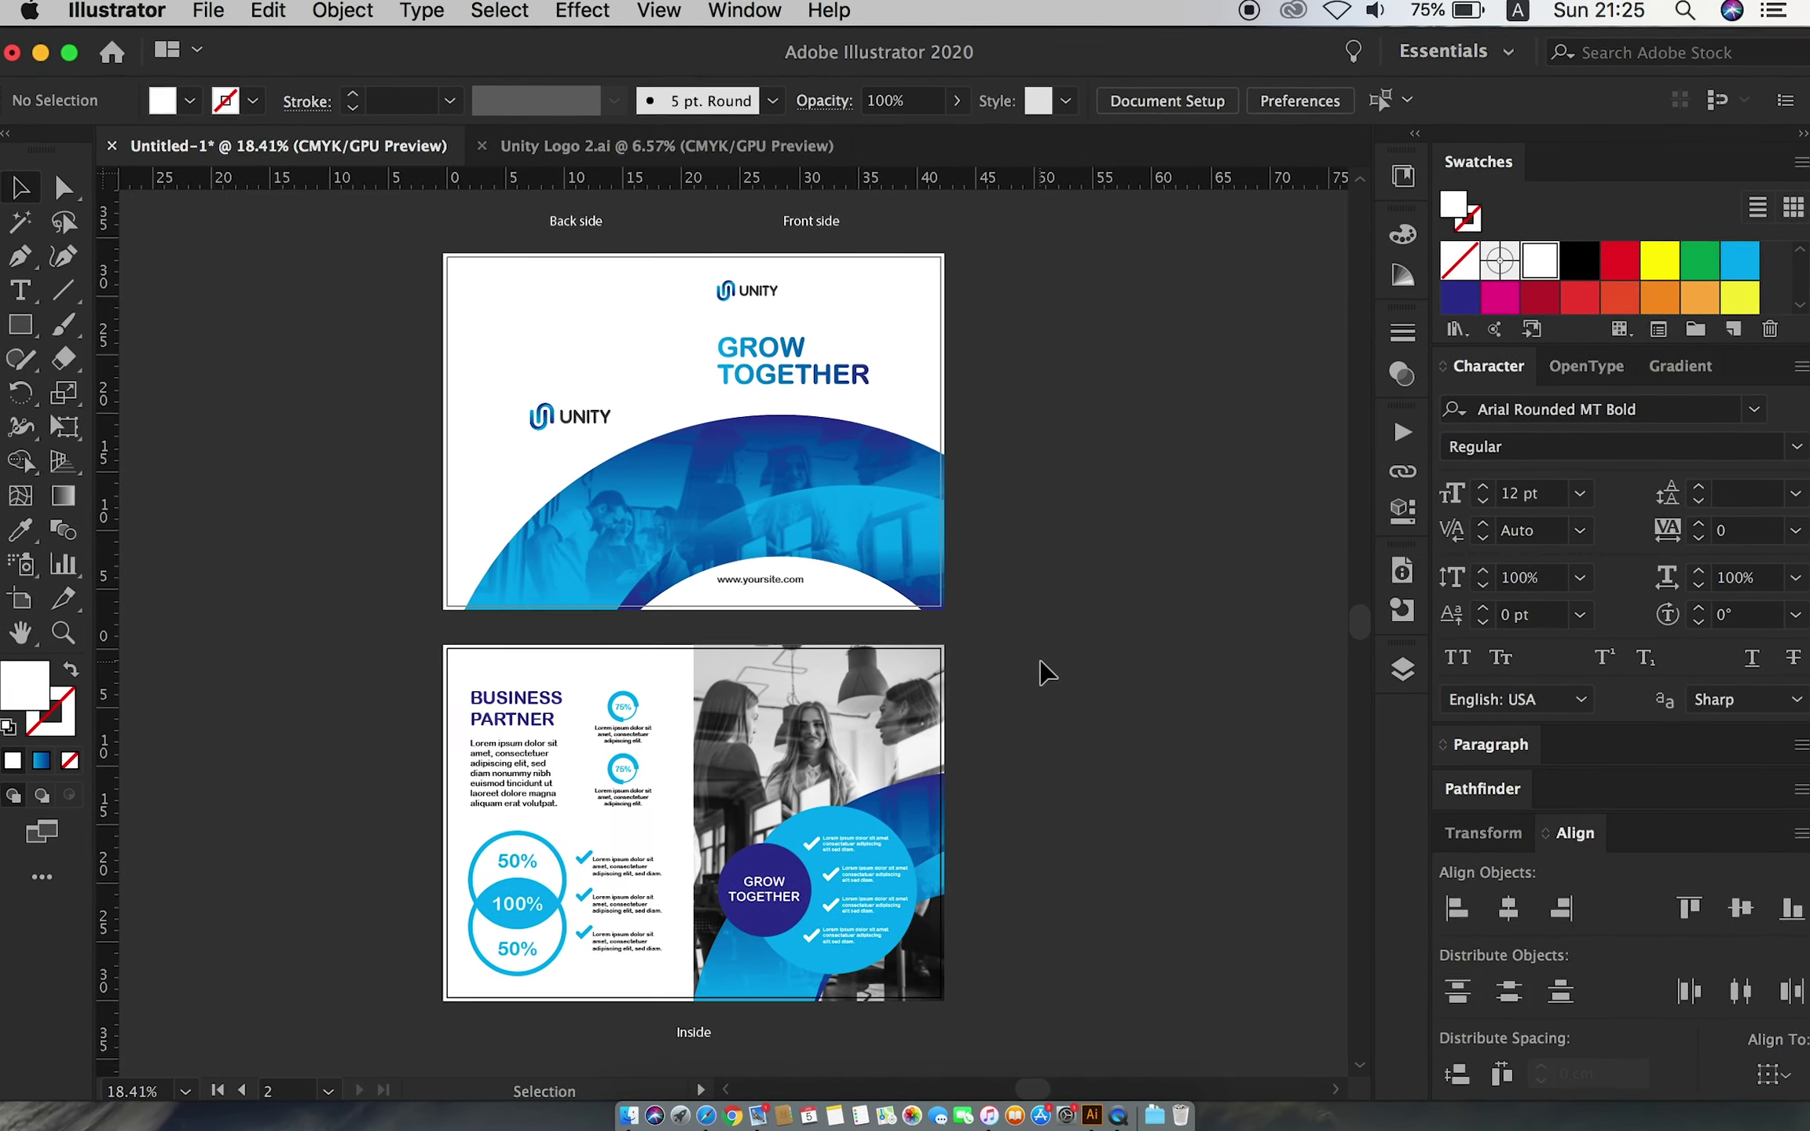